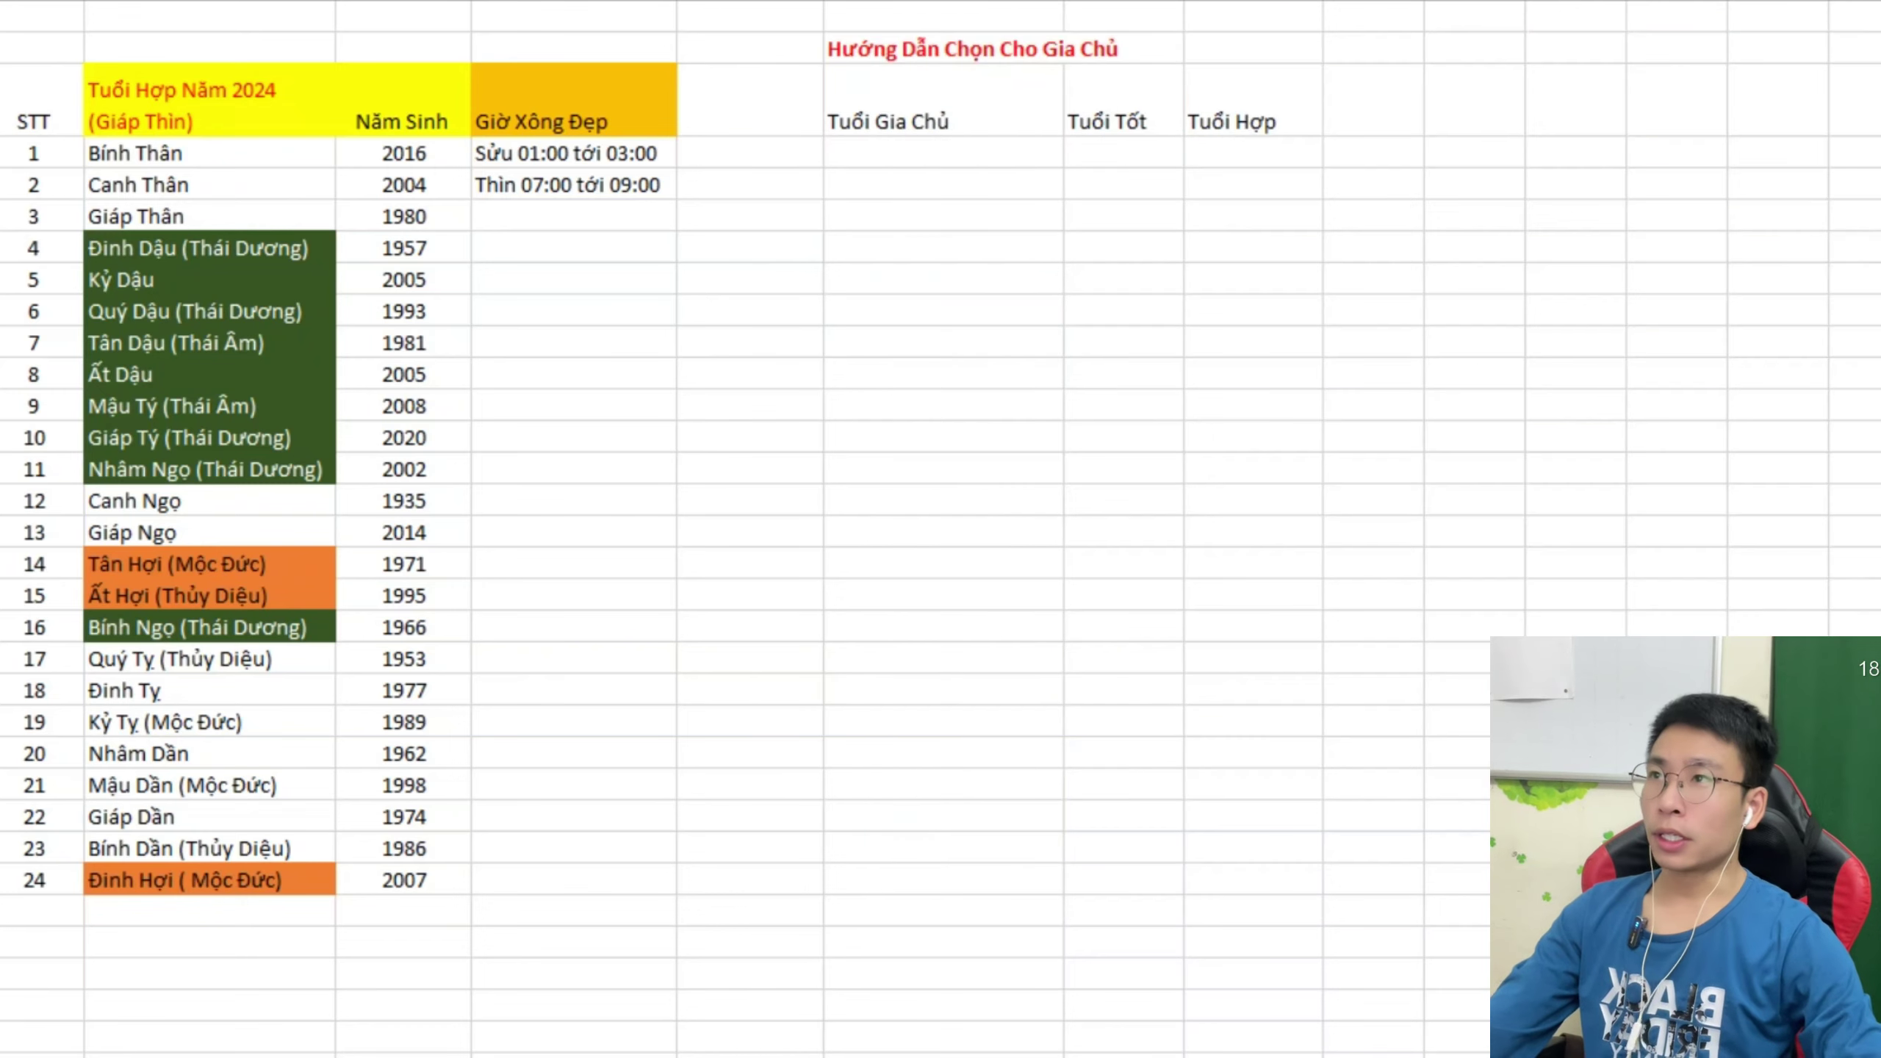
Examine the dark green ages in the Tuổi Hợp Năm 2024 list, from Đinh Dậu down to Bính Ngọ.
{"action": "left_click", "coordinate": [942, 152]}
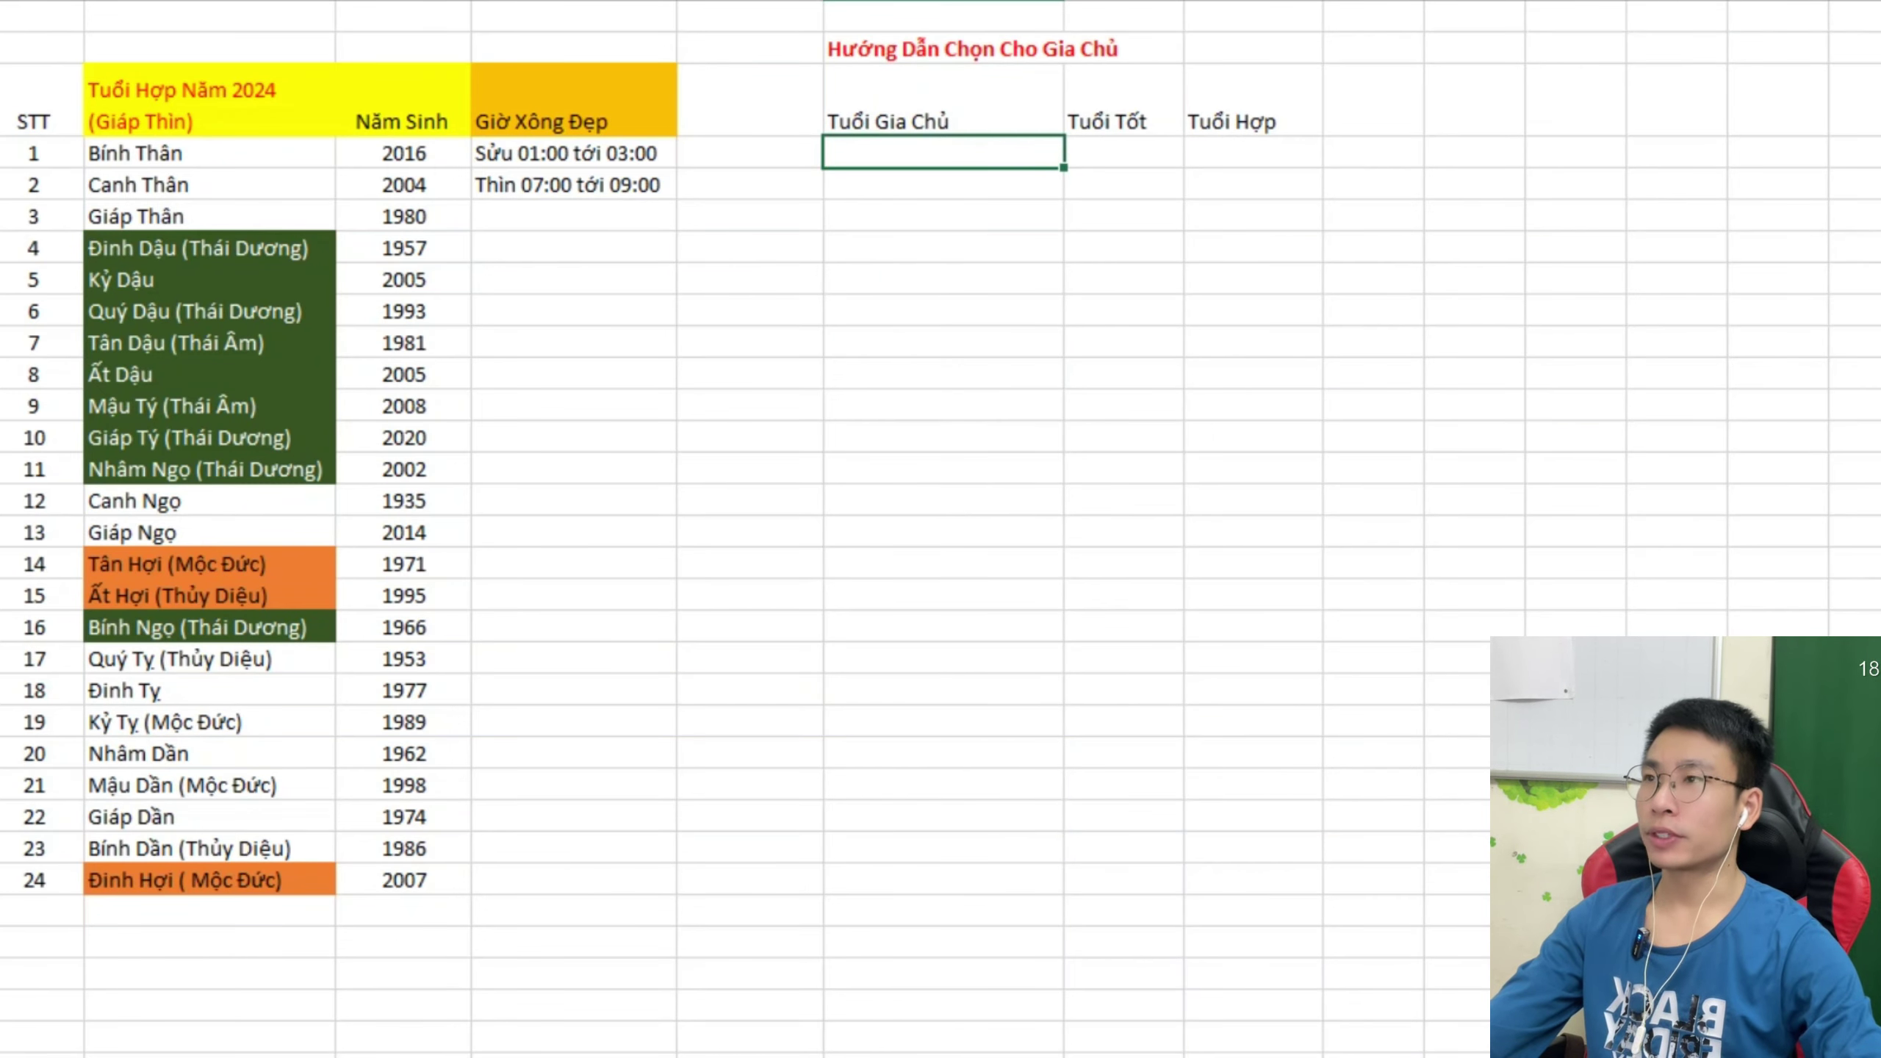
{"action": "left_click", "coordinate": [209, 152]}
{"action": "left_click", "coordinate": [210, 101]}
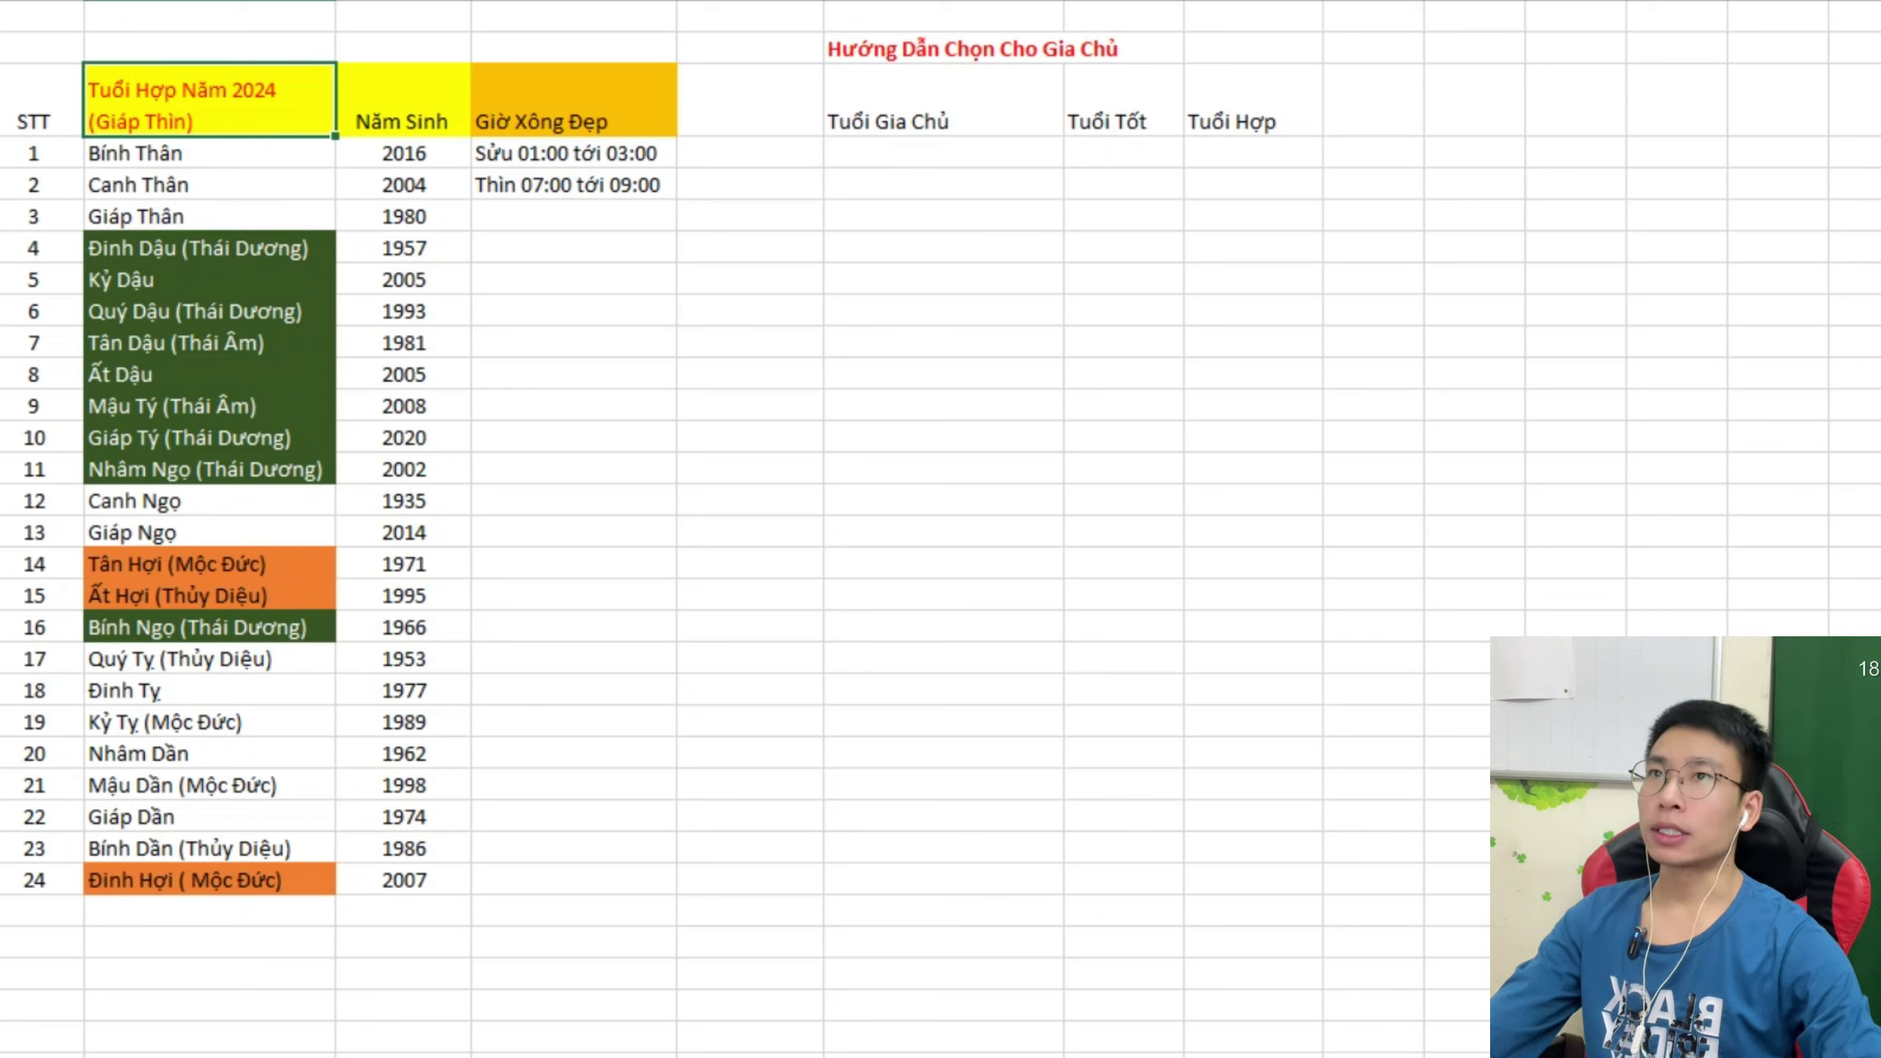
{"action": "left_click", "coordinate": [209, 249]}
{"action": "left_click", "coordinate": [209, 343]}
{"action": "left_click", "coordinate": [210, 469]}
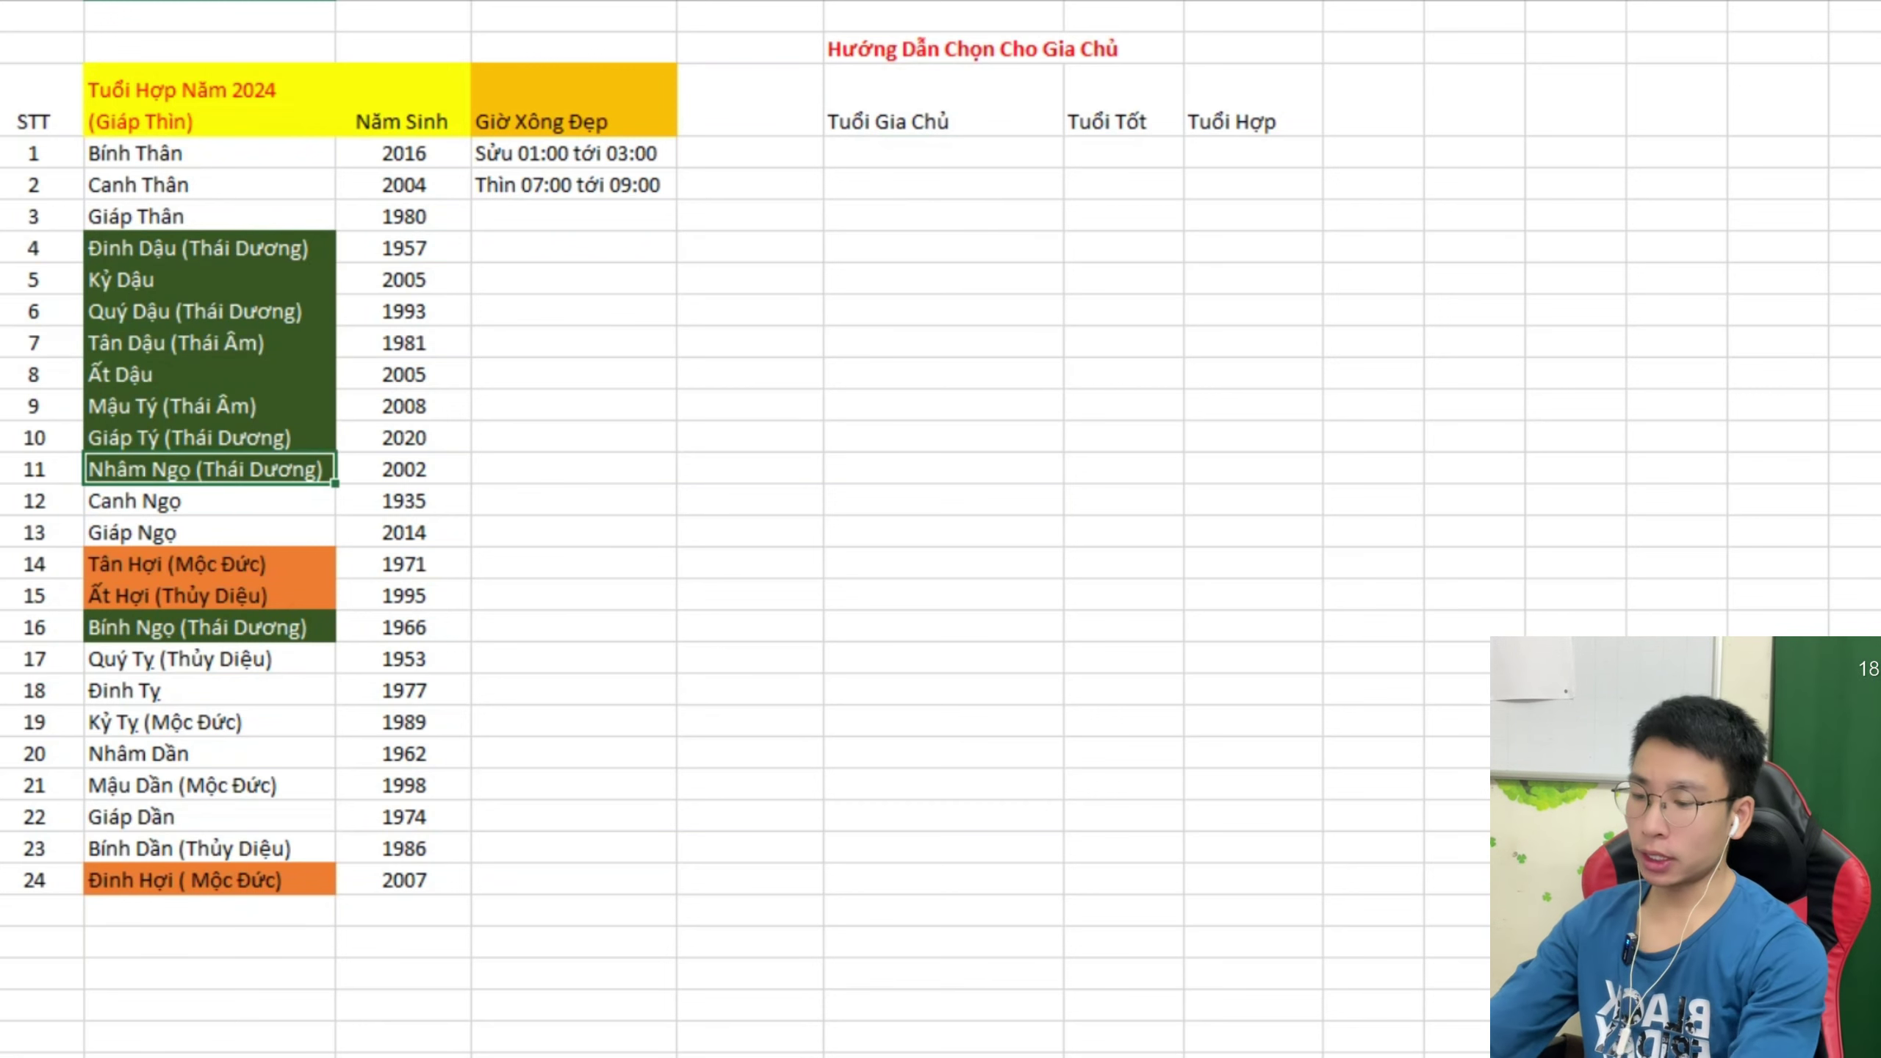
{"action": "left_click", "coordinate": [209, 628]}
Add a legend label "Tốt Nhất" in the header row past Tuổi Hợp and fill the cell just before it dark green.
{"action": "double_click", "coordinate": [1575, 100]}
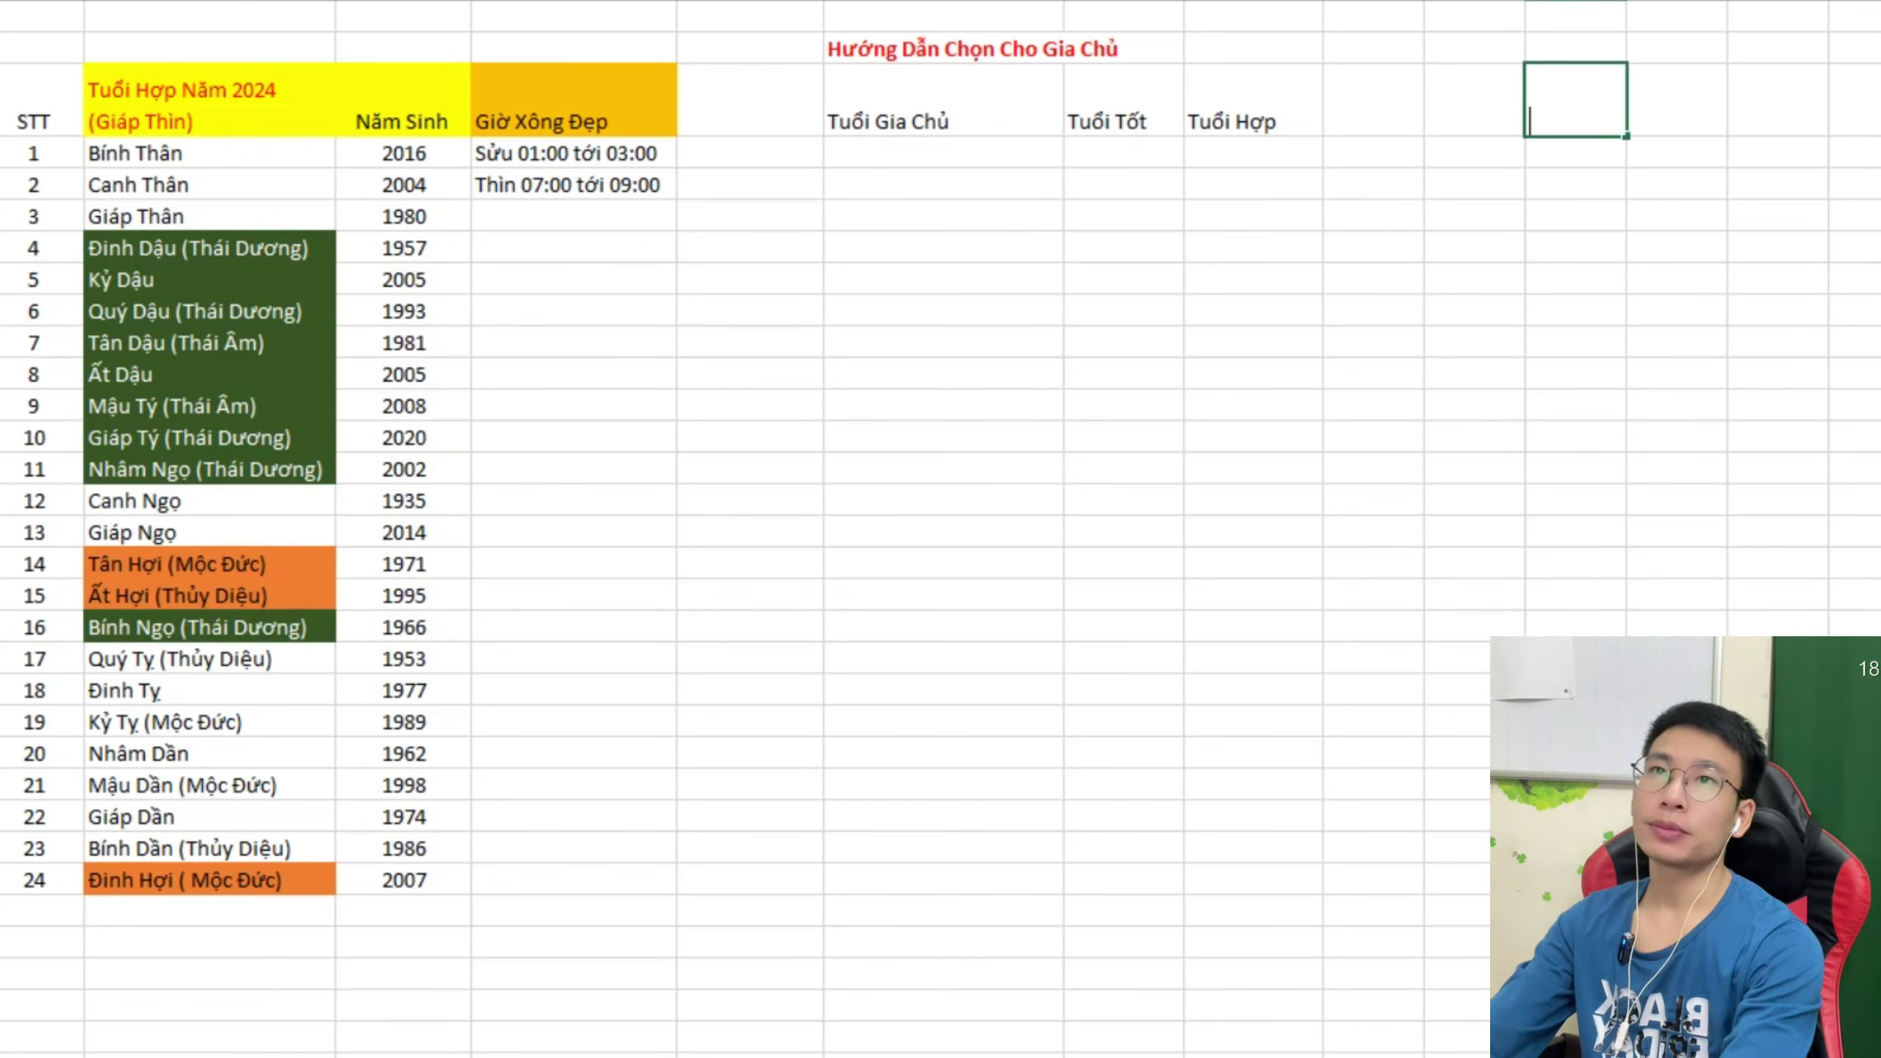
{"action": "type", "text": "T"}
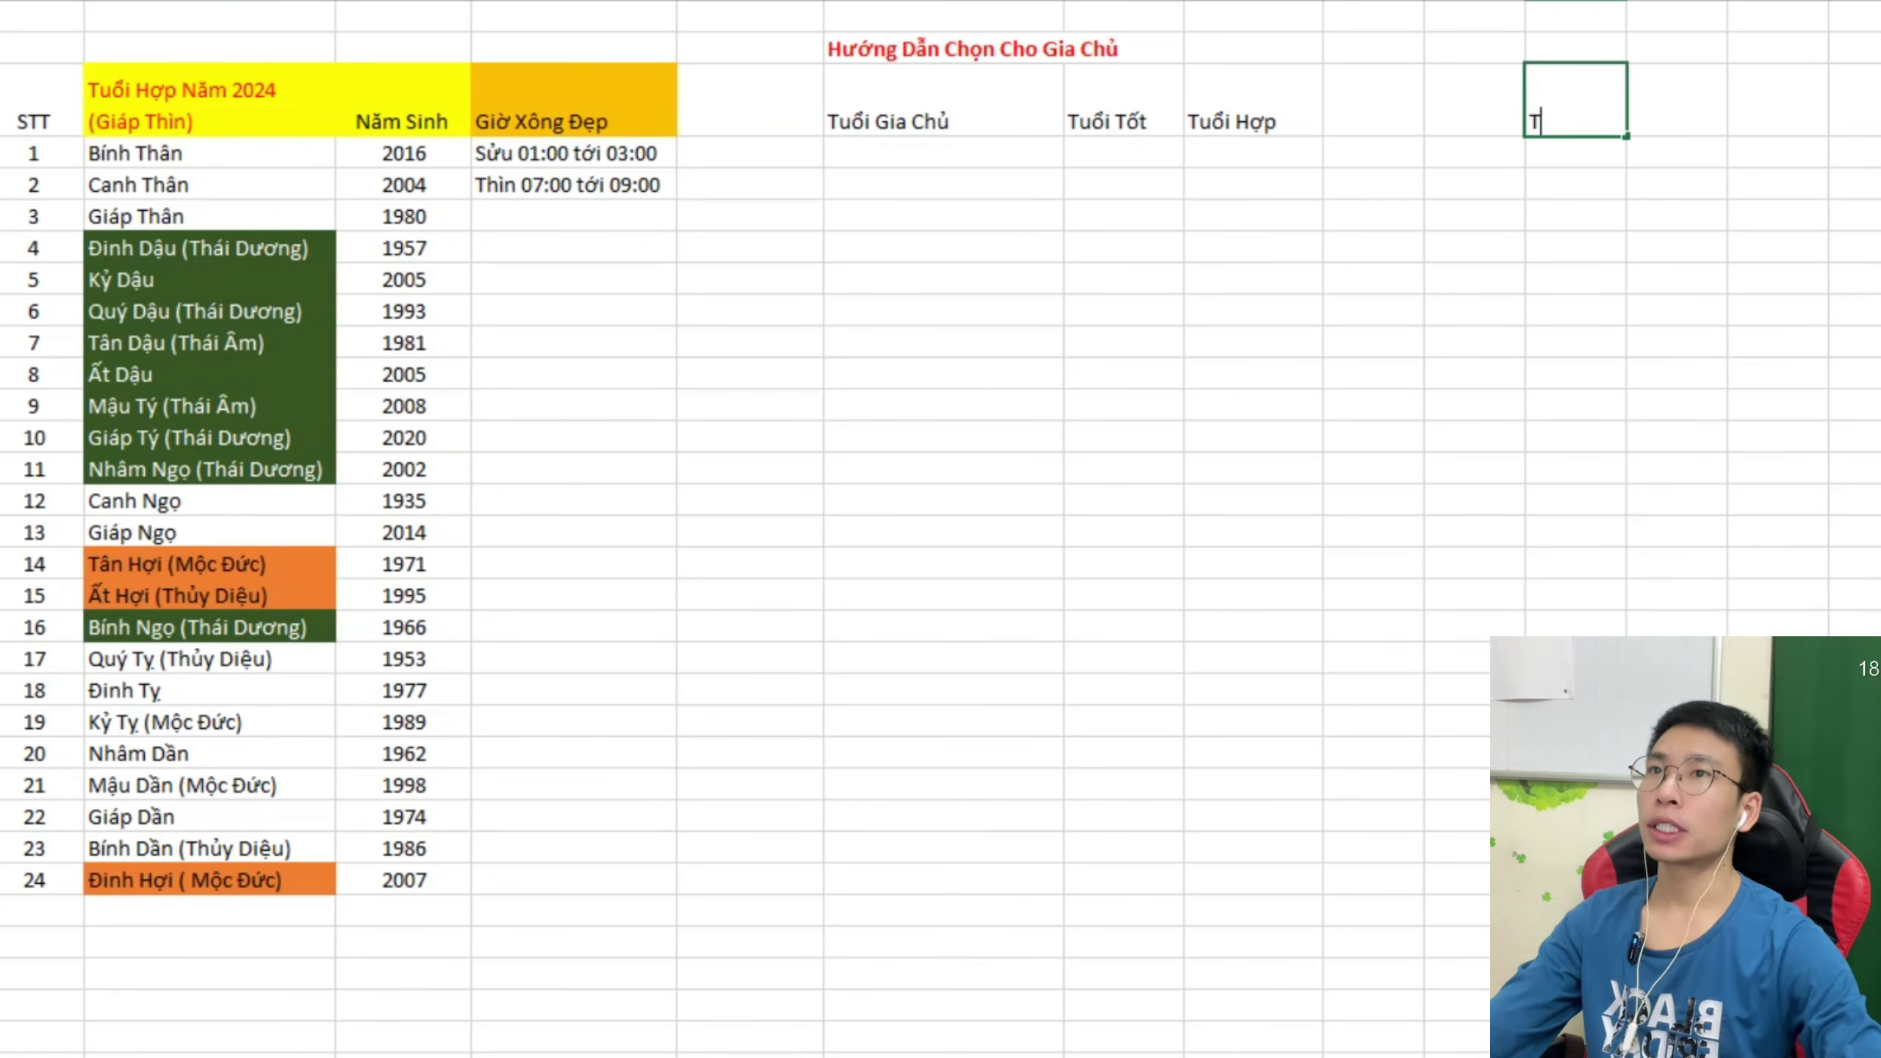
{"action": "type", "text": "ốt Nhất"}
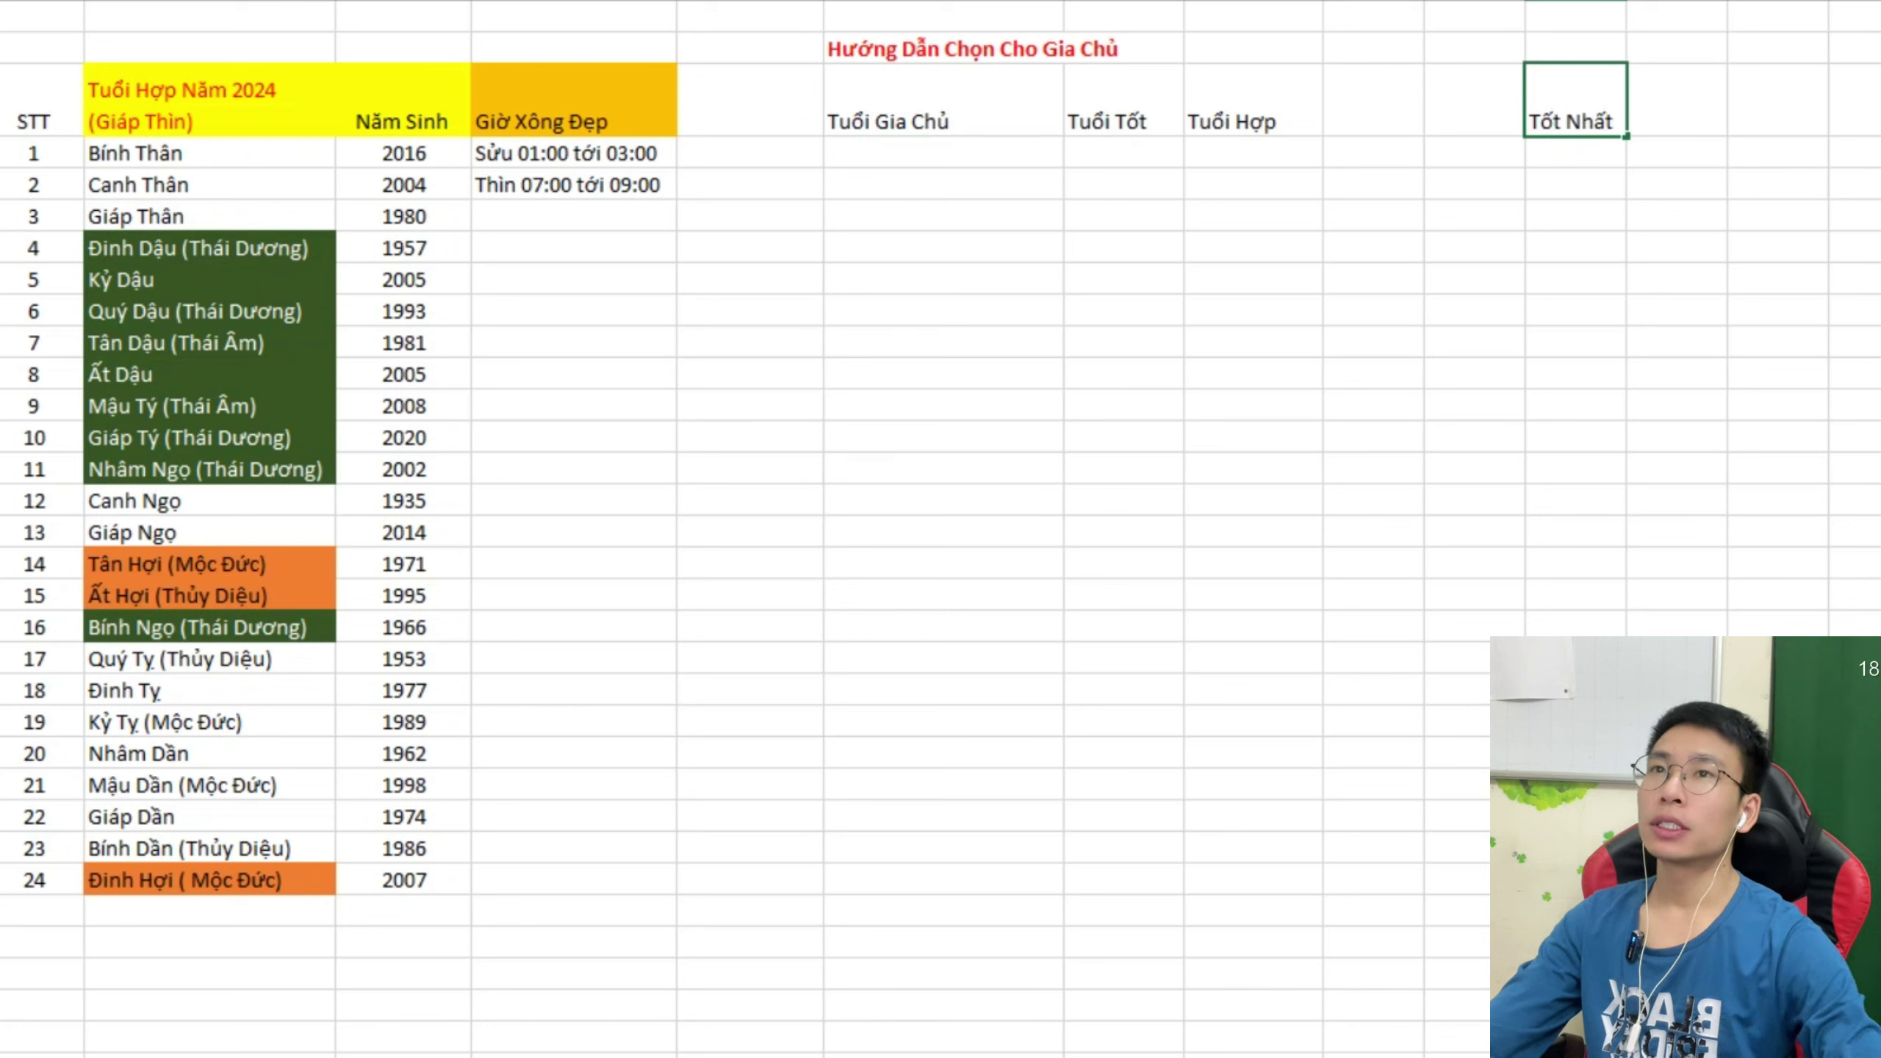
{"action": "left_click", "coordinate": [1473, 100]}
{"action": "left_click", "coordinate": [1677, 373]}
{"action": "left_click", "coordinate": [1575, 99]}
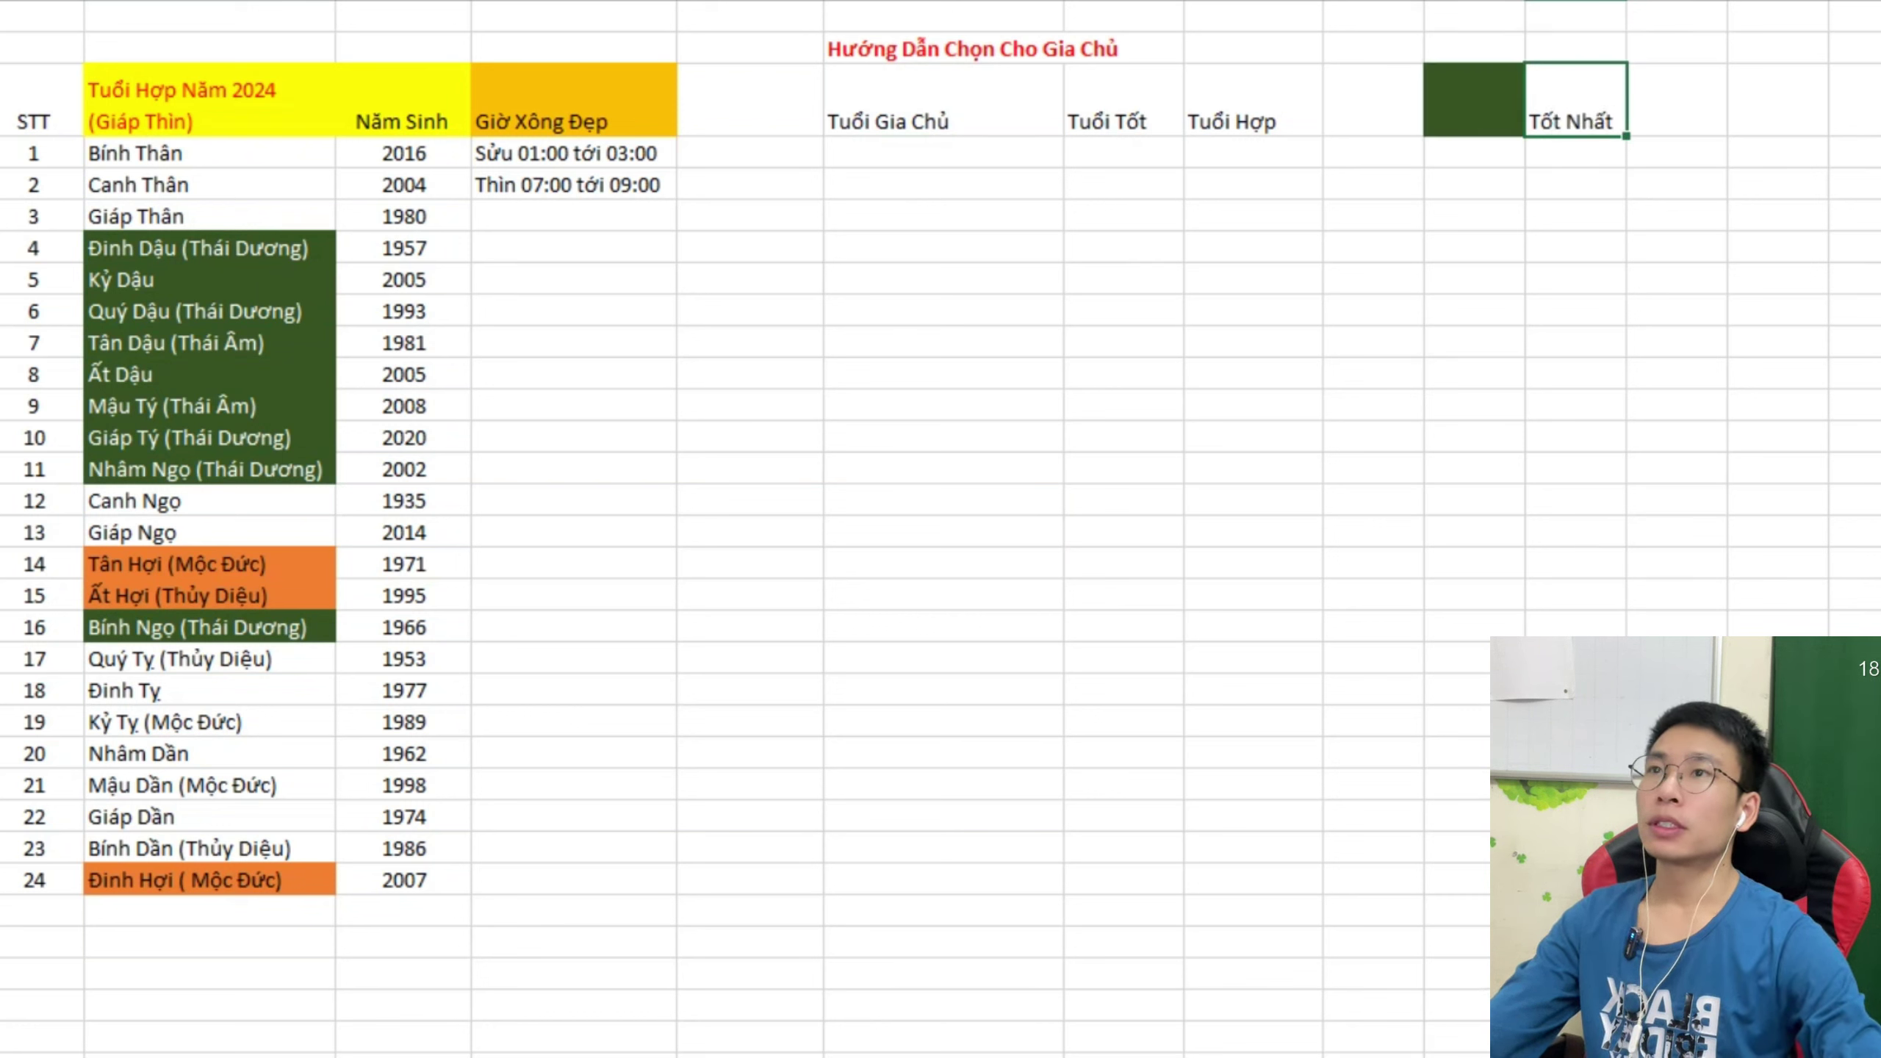
{"action": "key", "text": "shift+Left"}
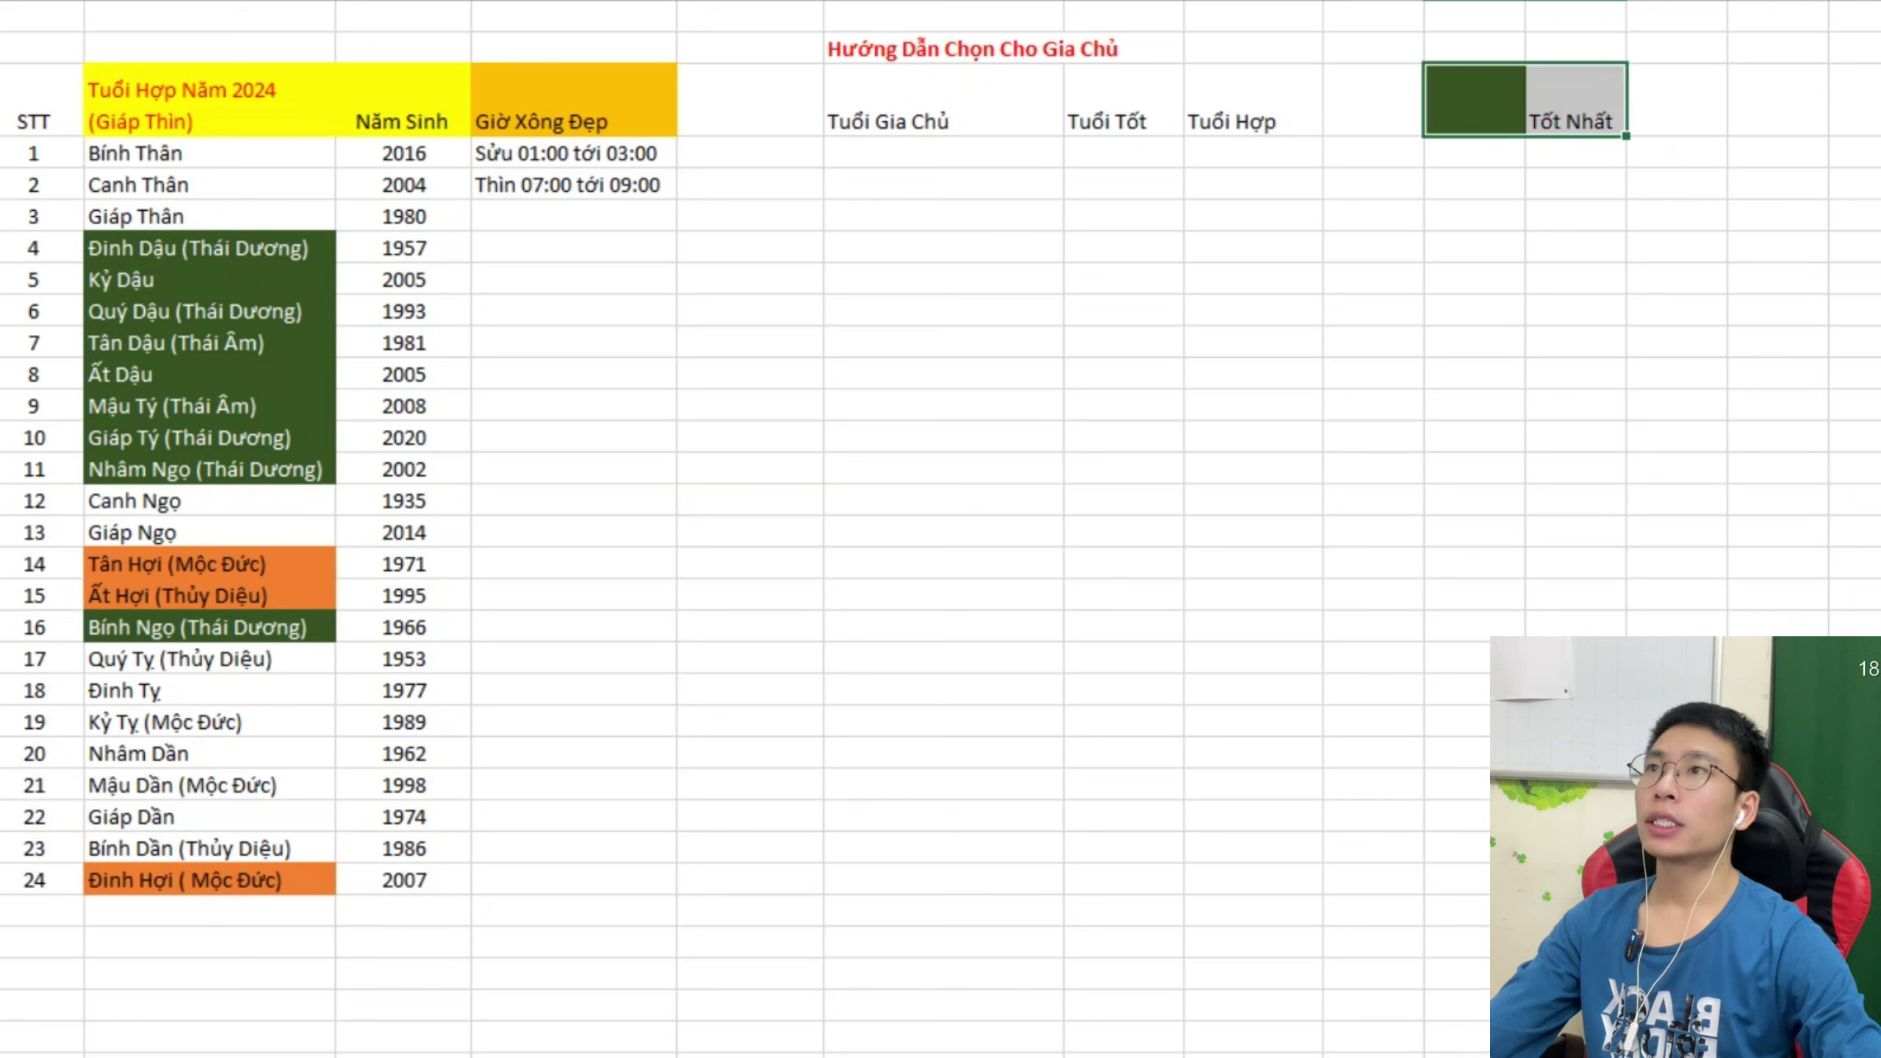
{"action": "left_click", "coordinate": [943, 406]}
{"action": "left_click_drag", "start_coordinate": [1474, 100], "coordinate": [1576, 100]}
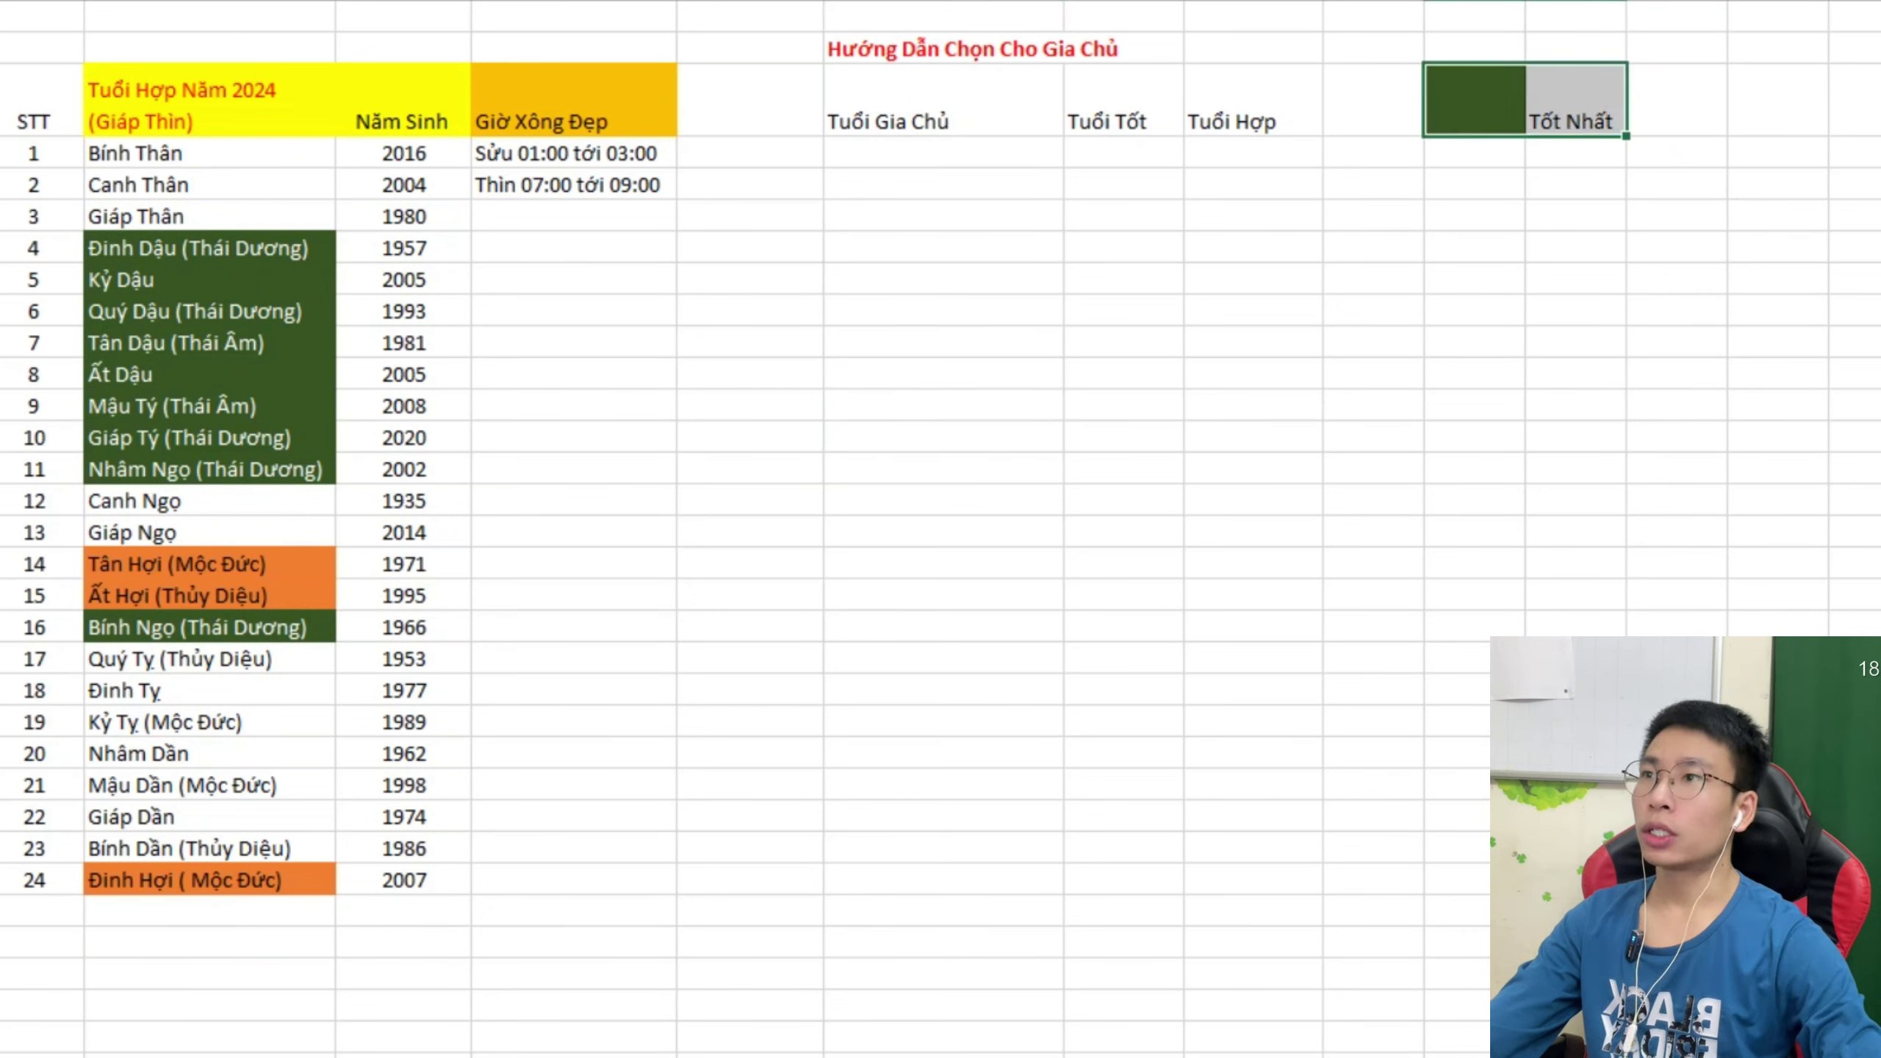
Examine the orange ages in the 2024 list, from Tân Hợi to Đinh Hợi.
{"action": "left_click", "coordinate": [944, 153]}
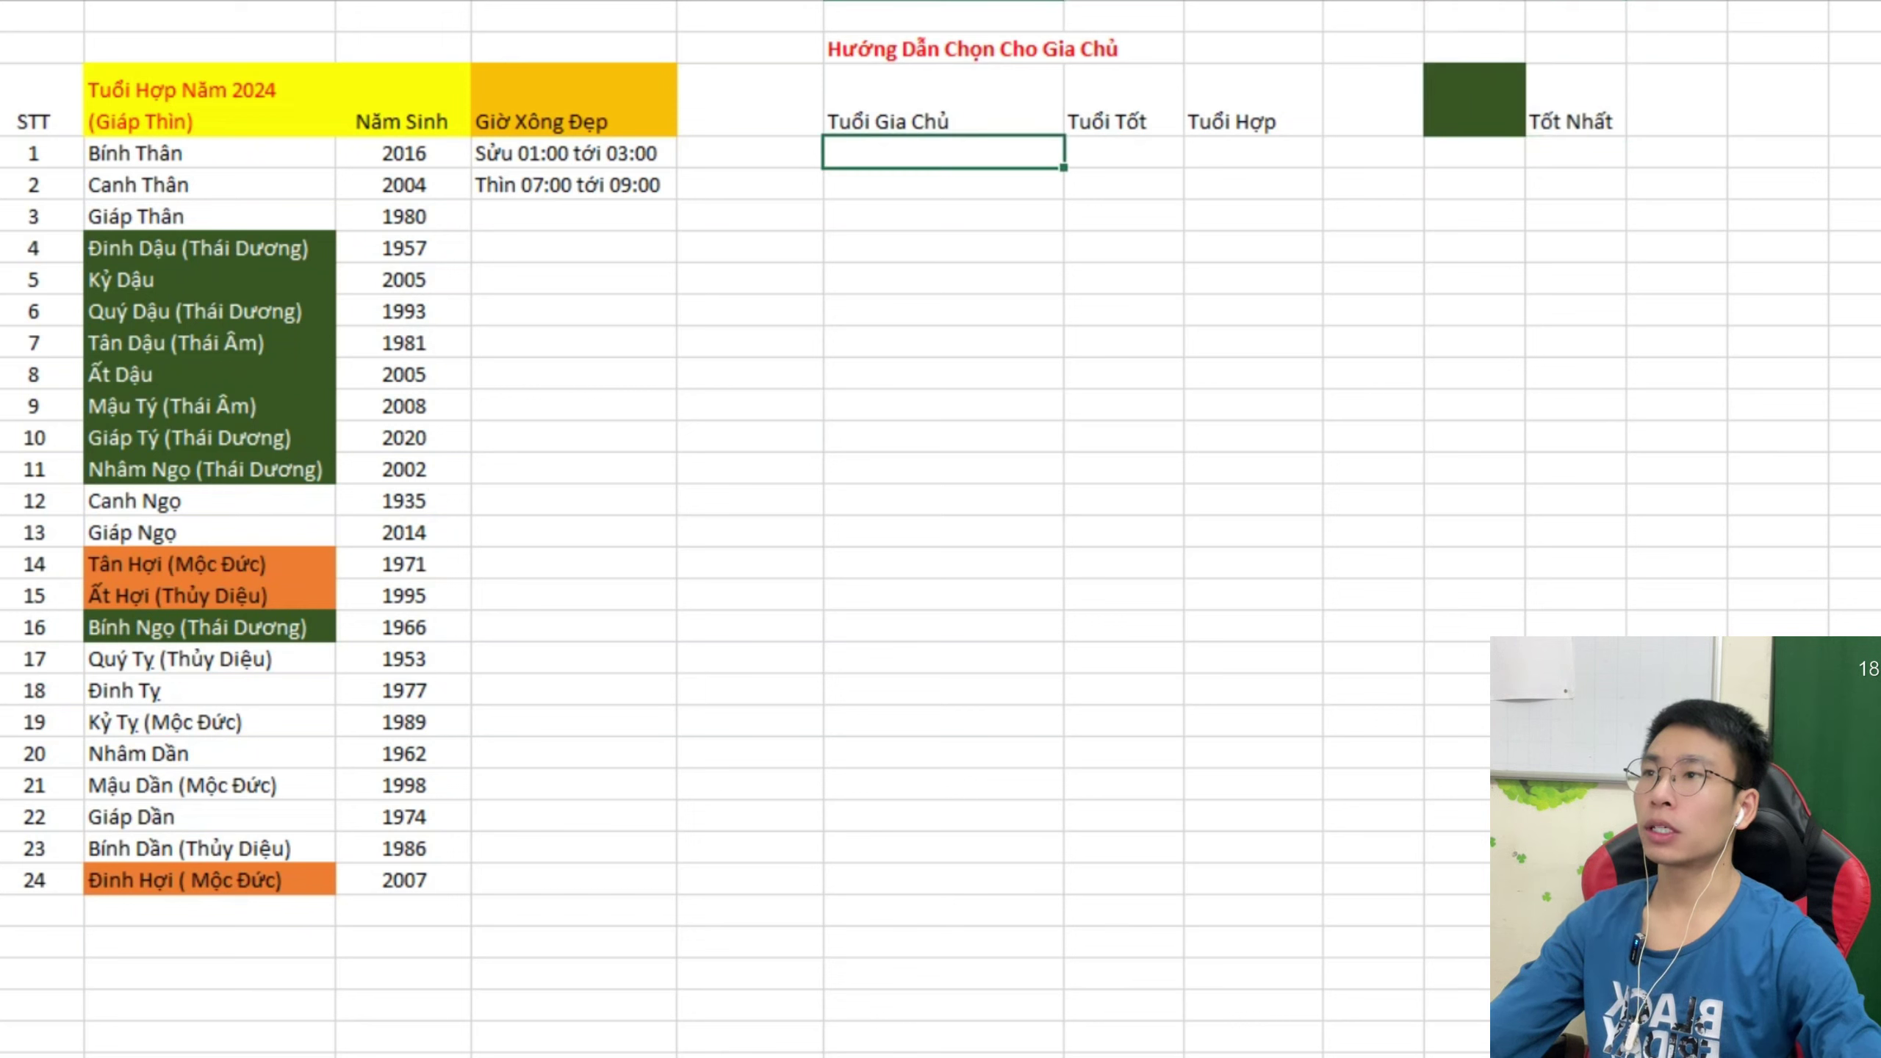
{"action": "left_click", "coordinate": [943, 100]}
{"action": "left_click", "coordinate": [210, 564]}
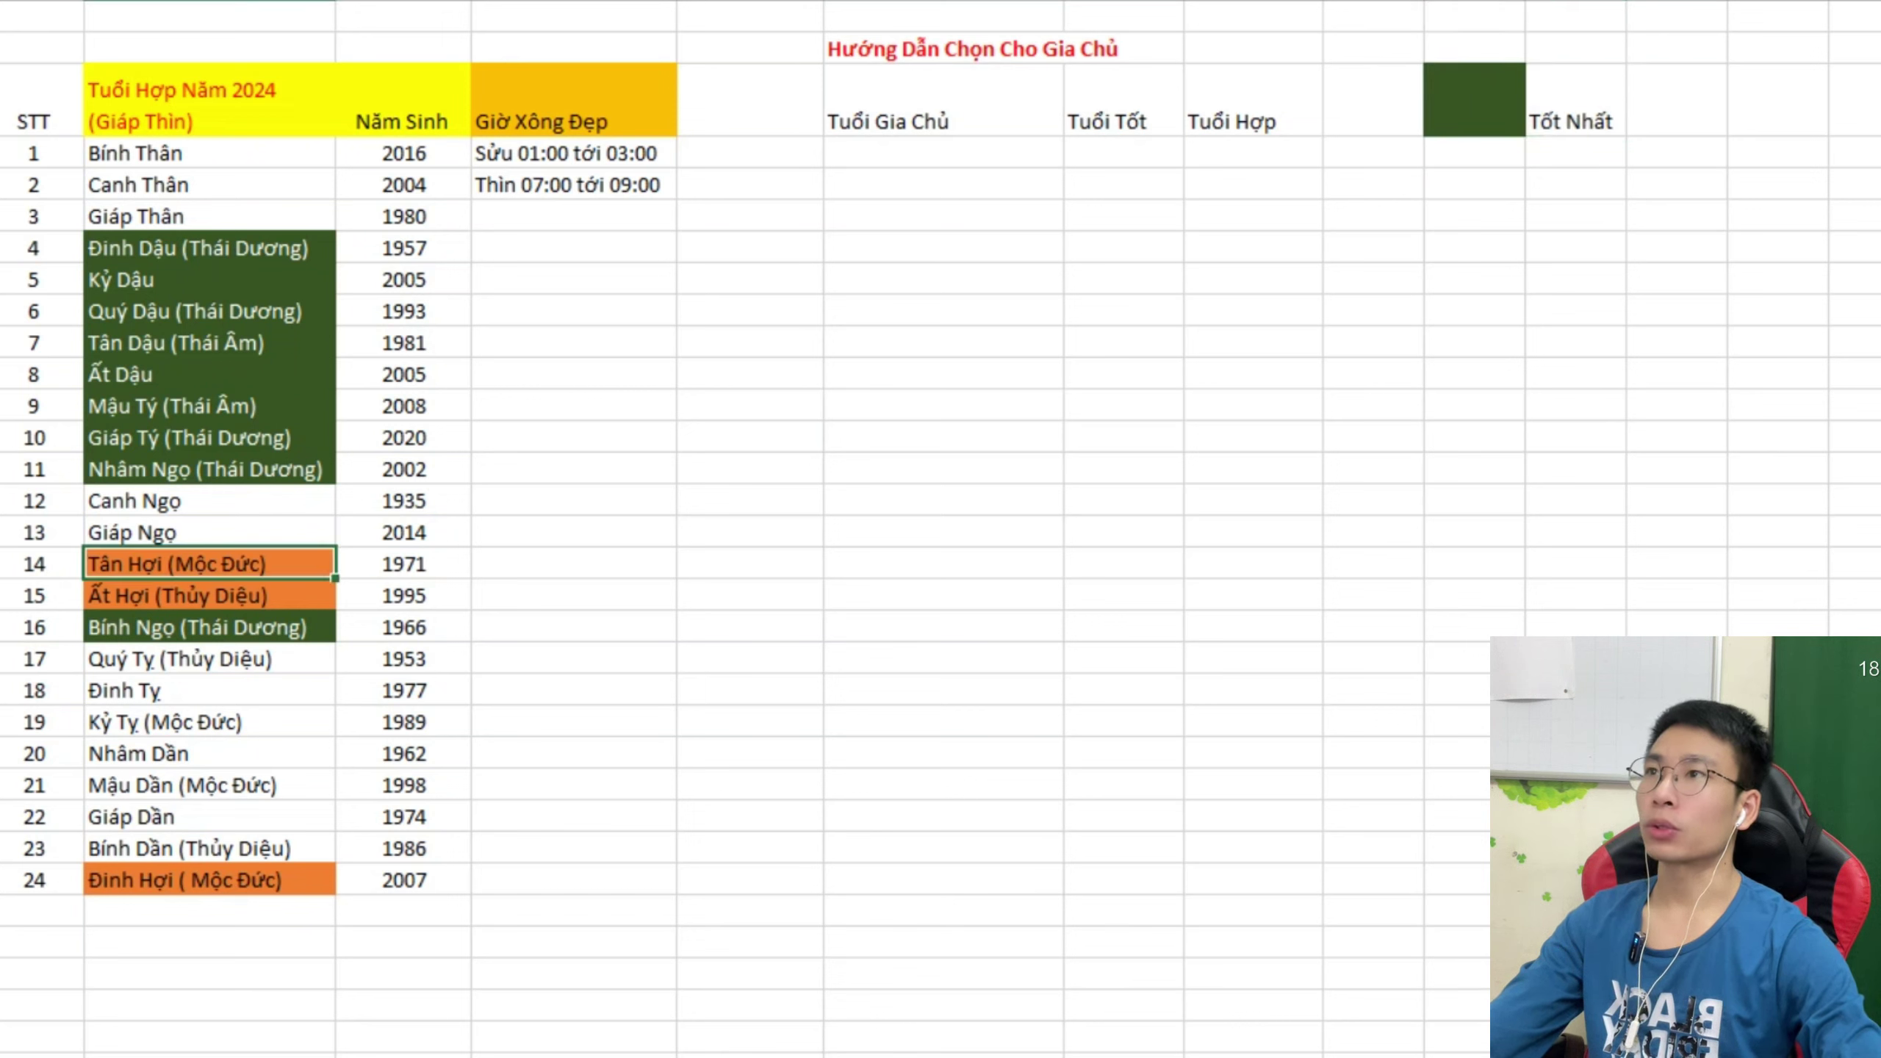
{"action": "left_click", "coordinate": [210, 627]}
{"action": "key", "text": "F4"}
{"action": "left_click", "coordinate": [209, 879]}
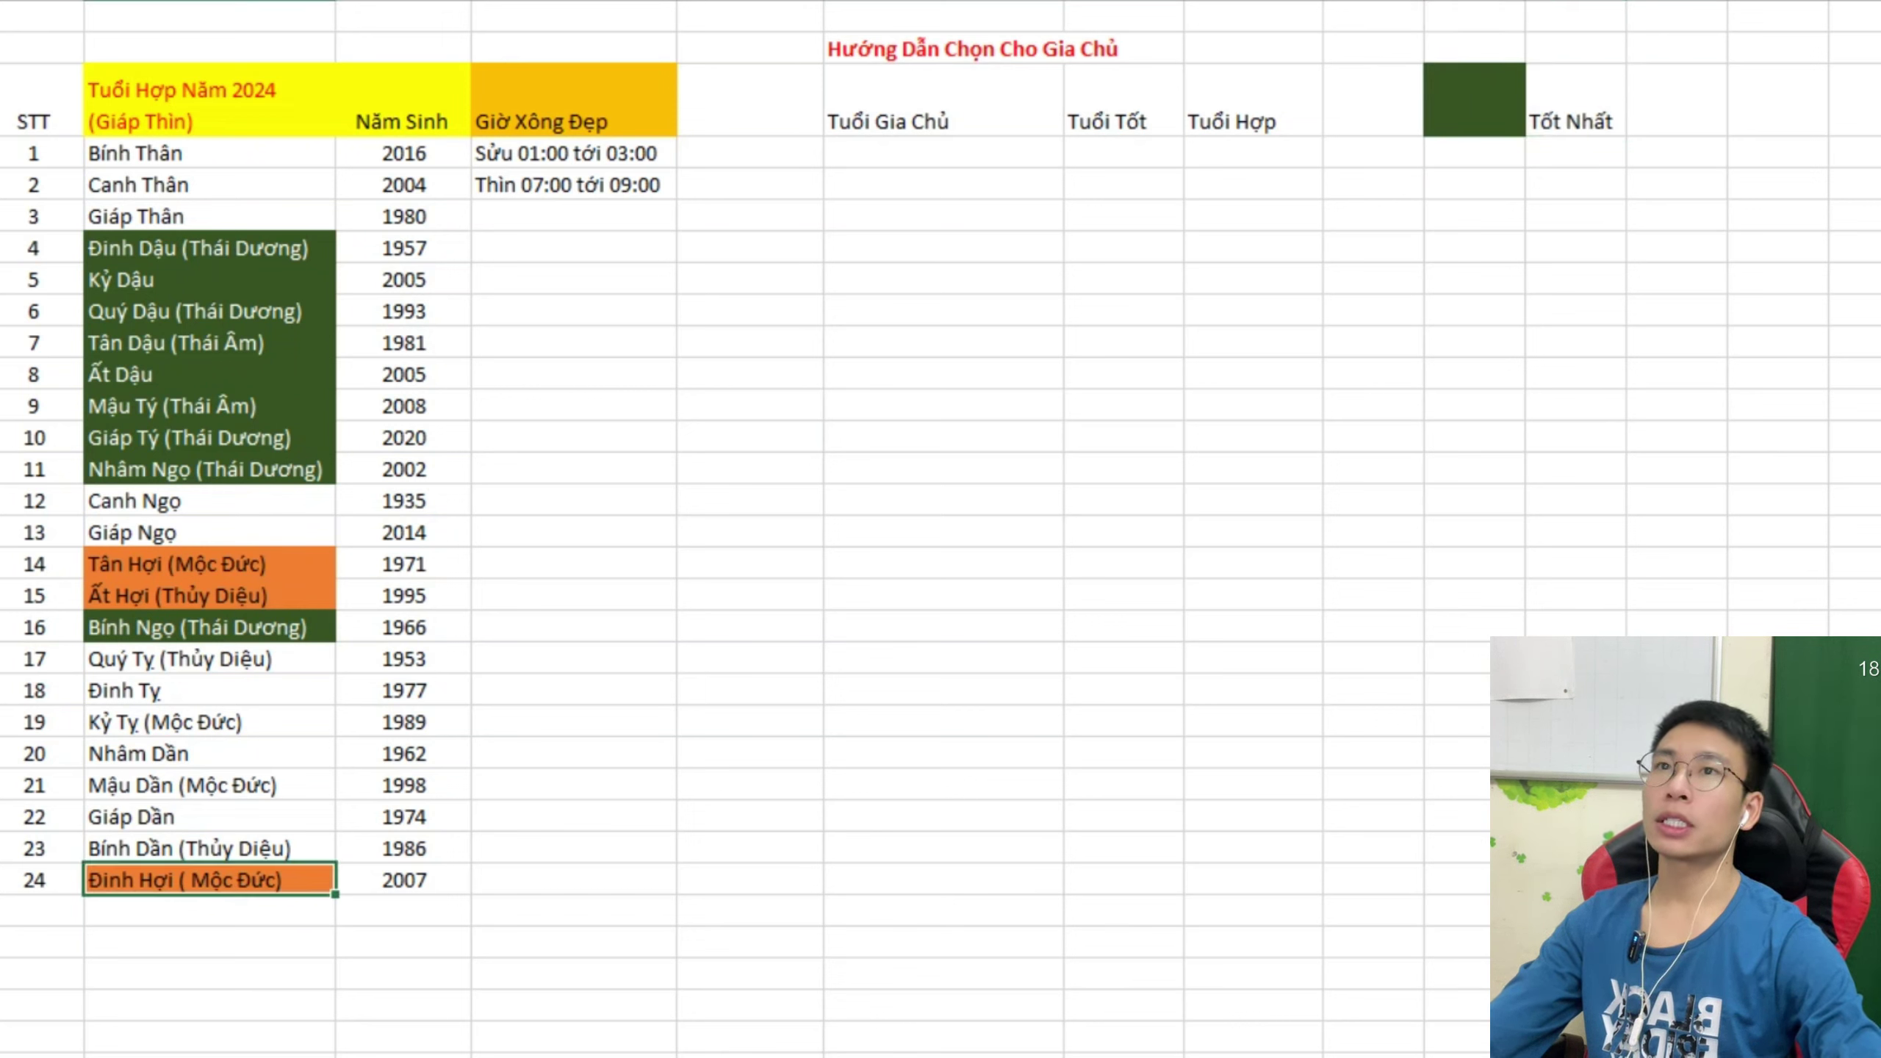
{"action": "left_click", "coordinate": [943, 100]}
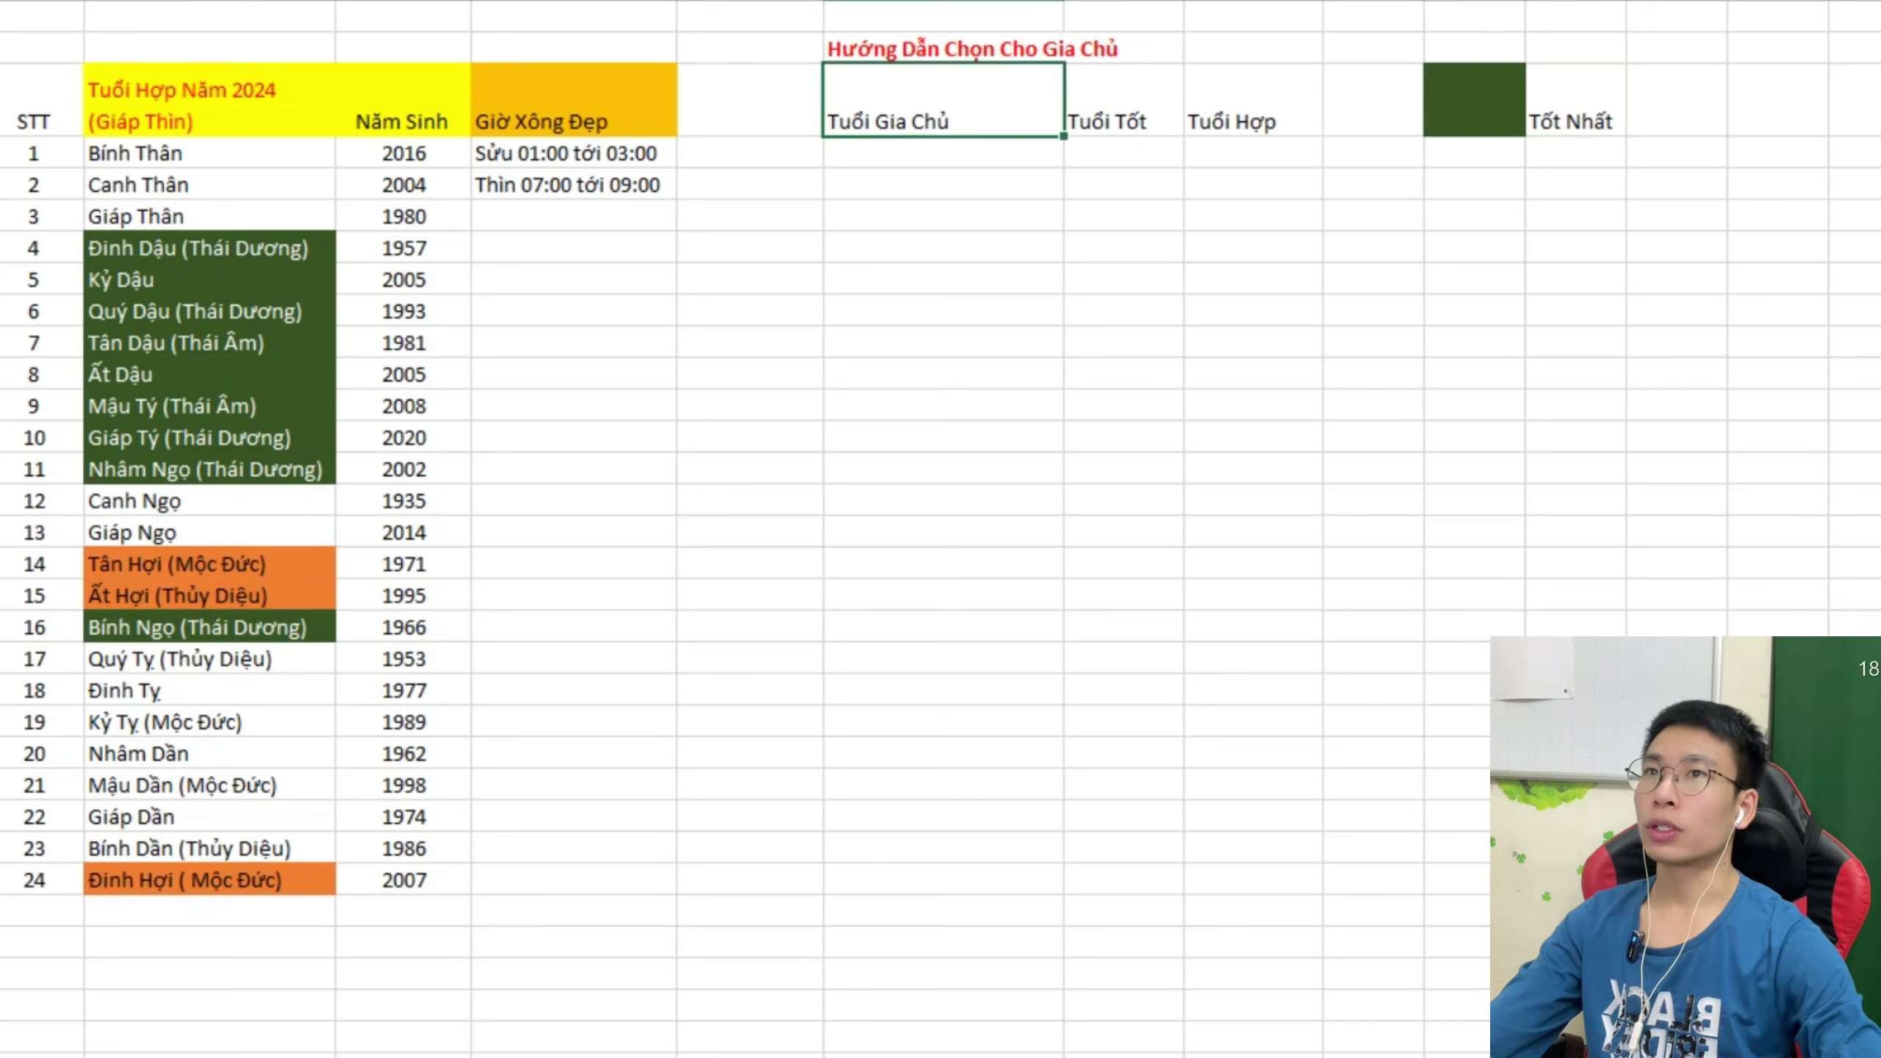
Fill the header-row cell after "Tốt Nhất" with Orange, Accent 2, Darker 25% and label the cell beside it "Tốt Nhì".
{"action": "left_click", "coordinate": [1677, 100]}
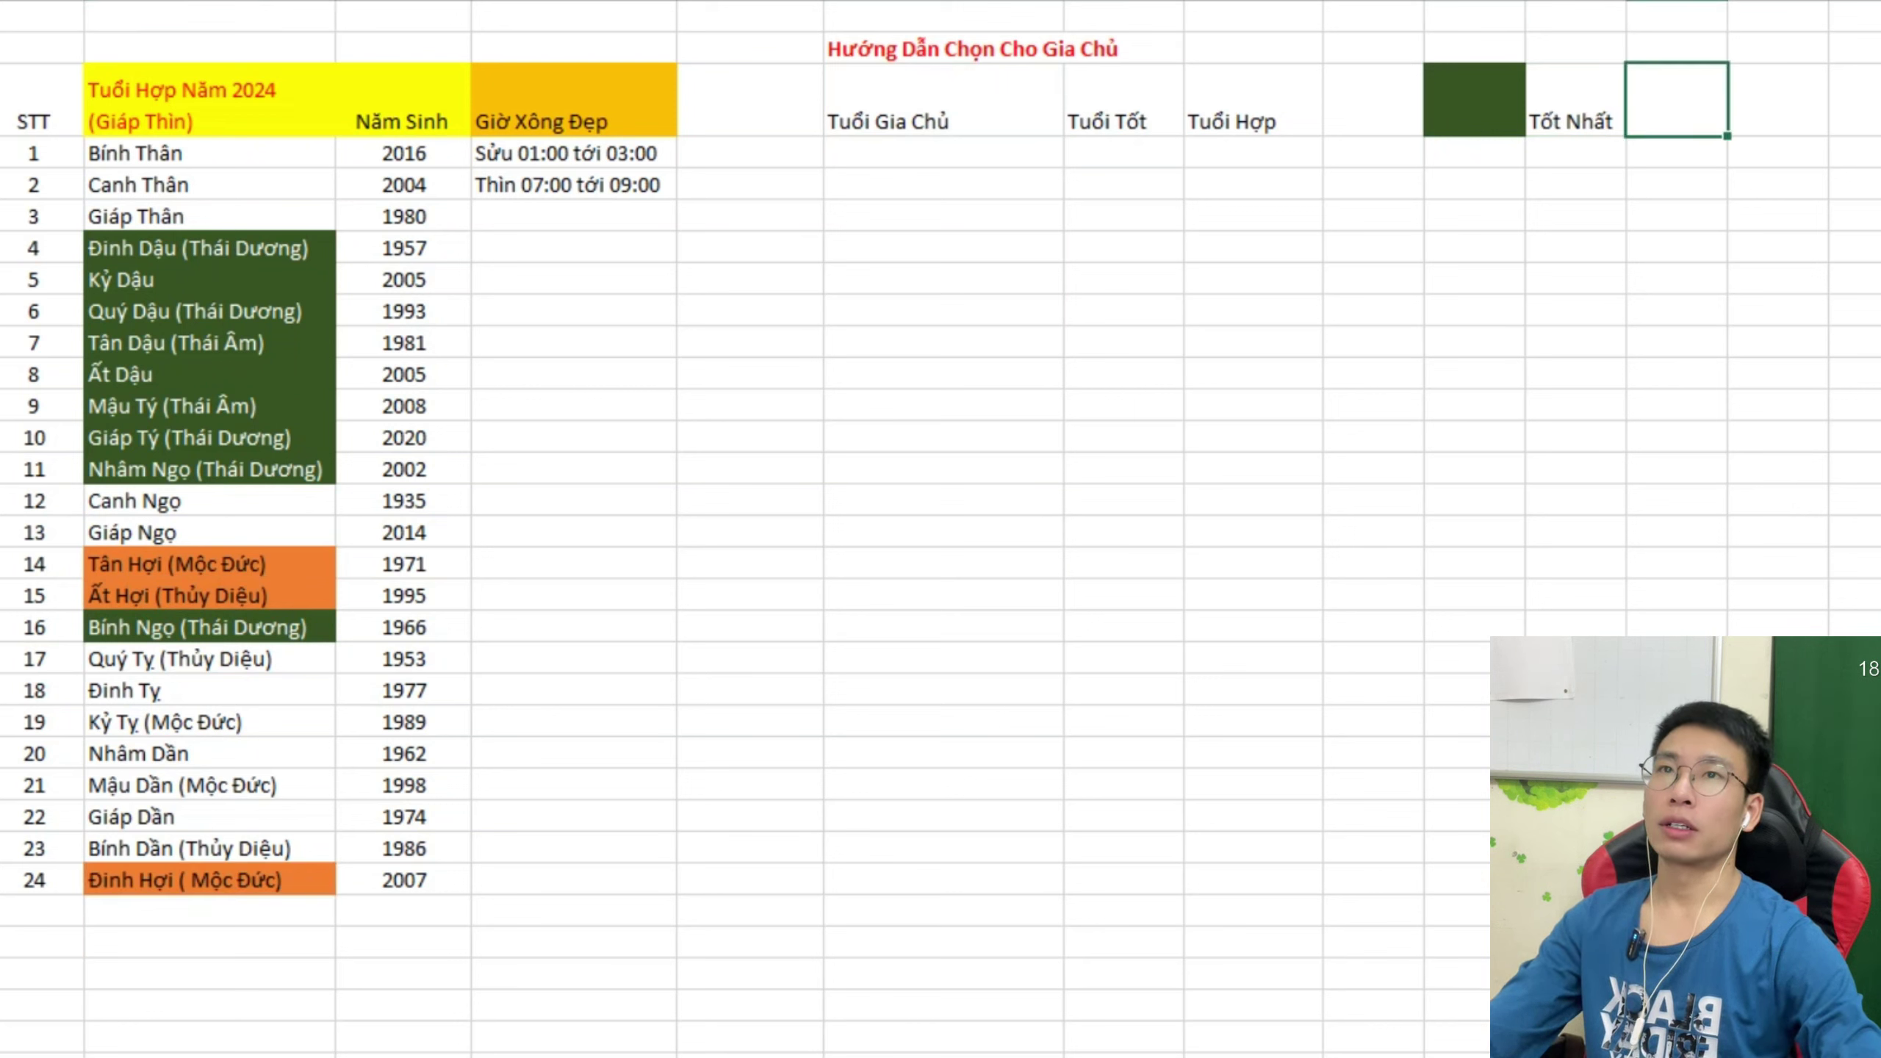
{"action": "left_click", "coordinate": [378, 1]}
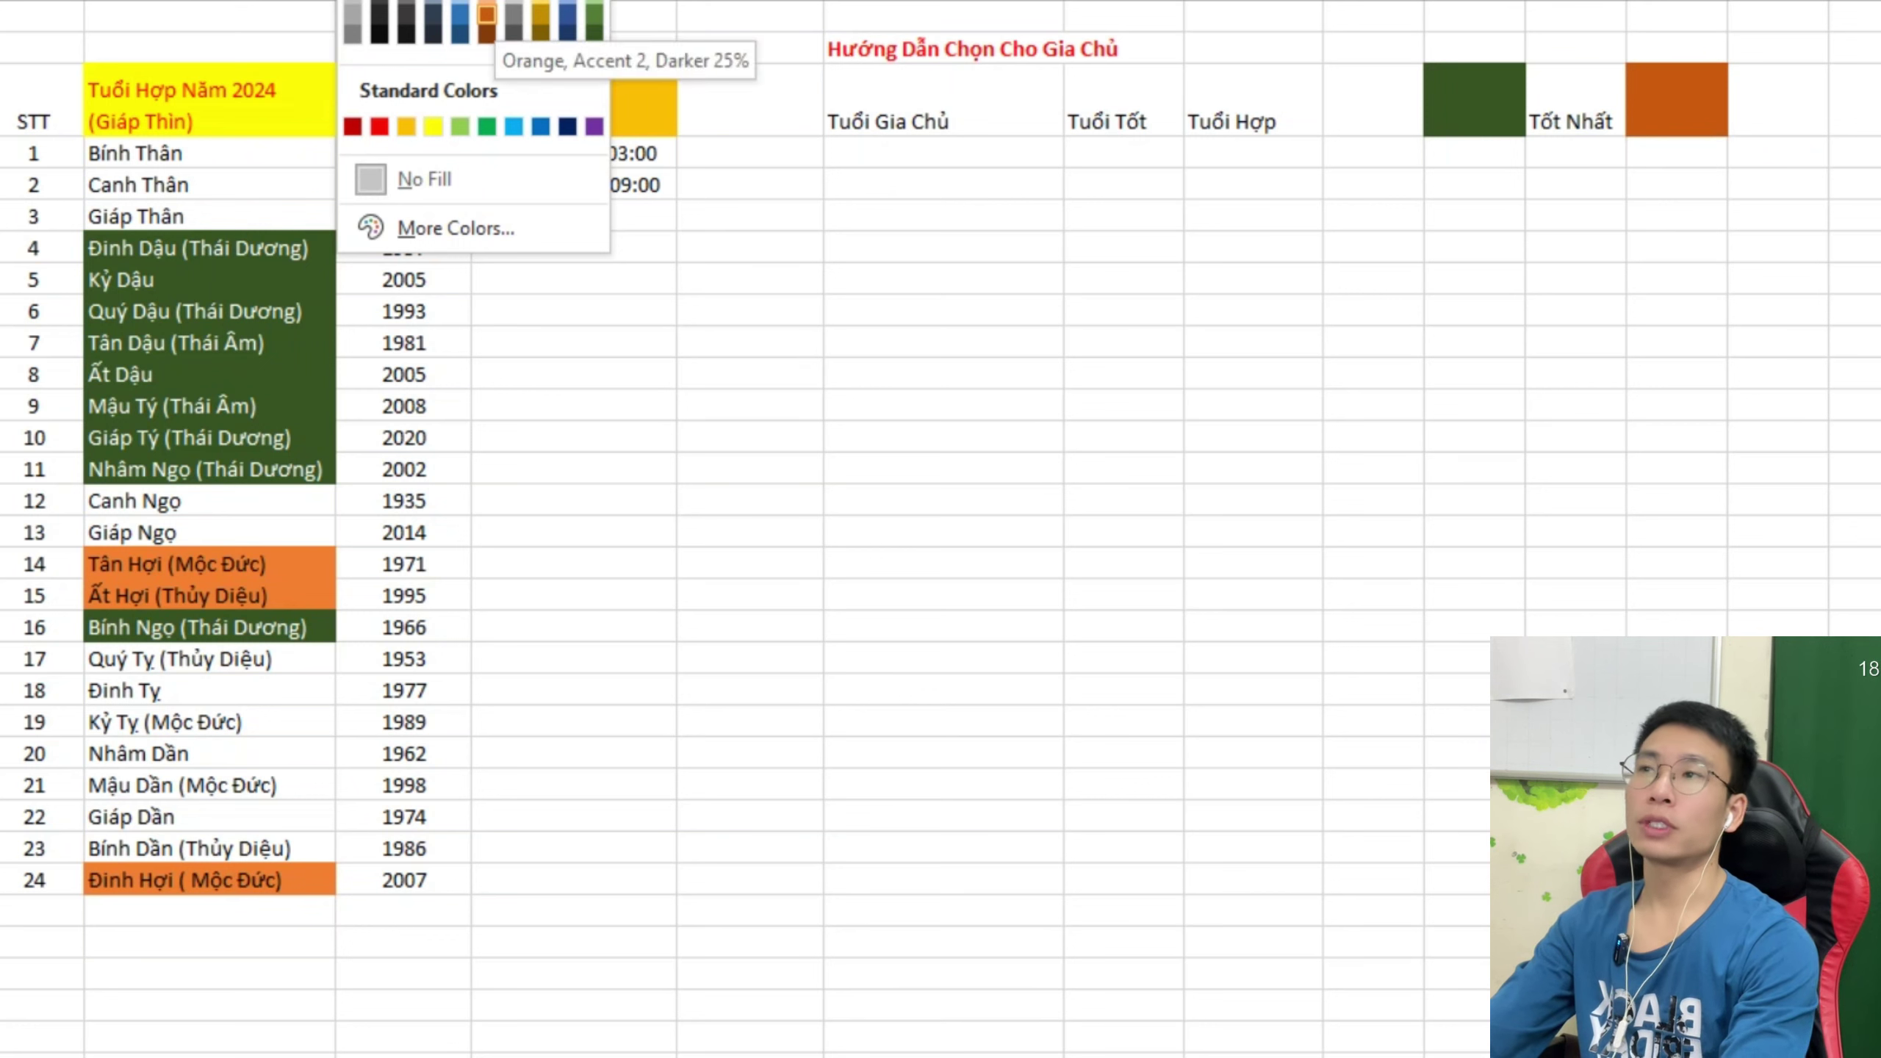
{"action": "left_click", "coordinate": [487, 14]}
{"action": "double_click", "coordinate": [1777, 100]}
{"action": "type", "text": "Tô"}
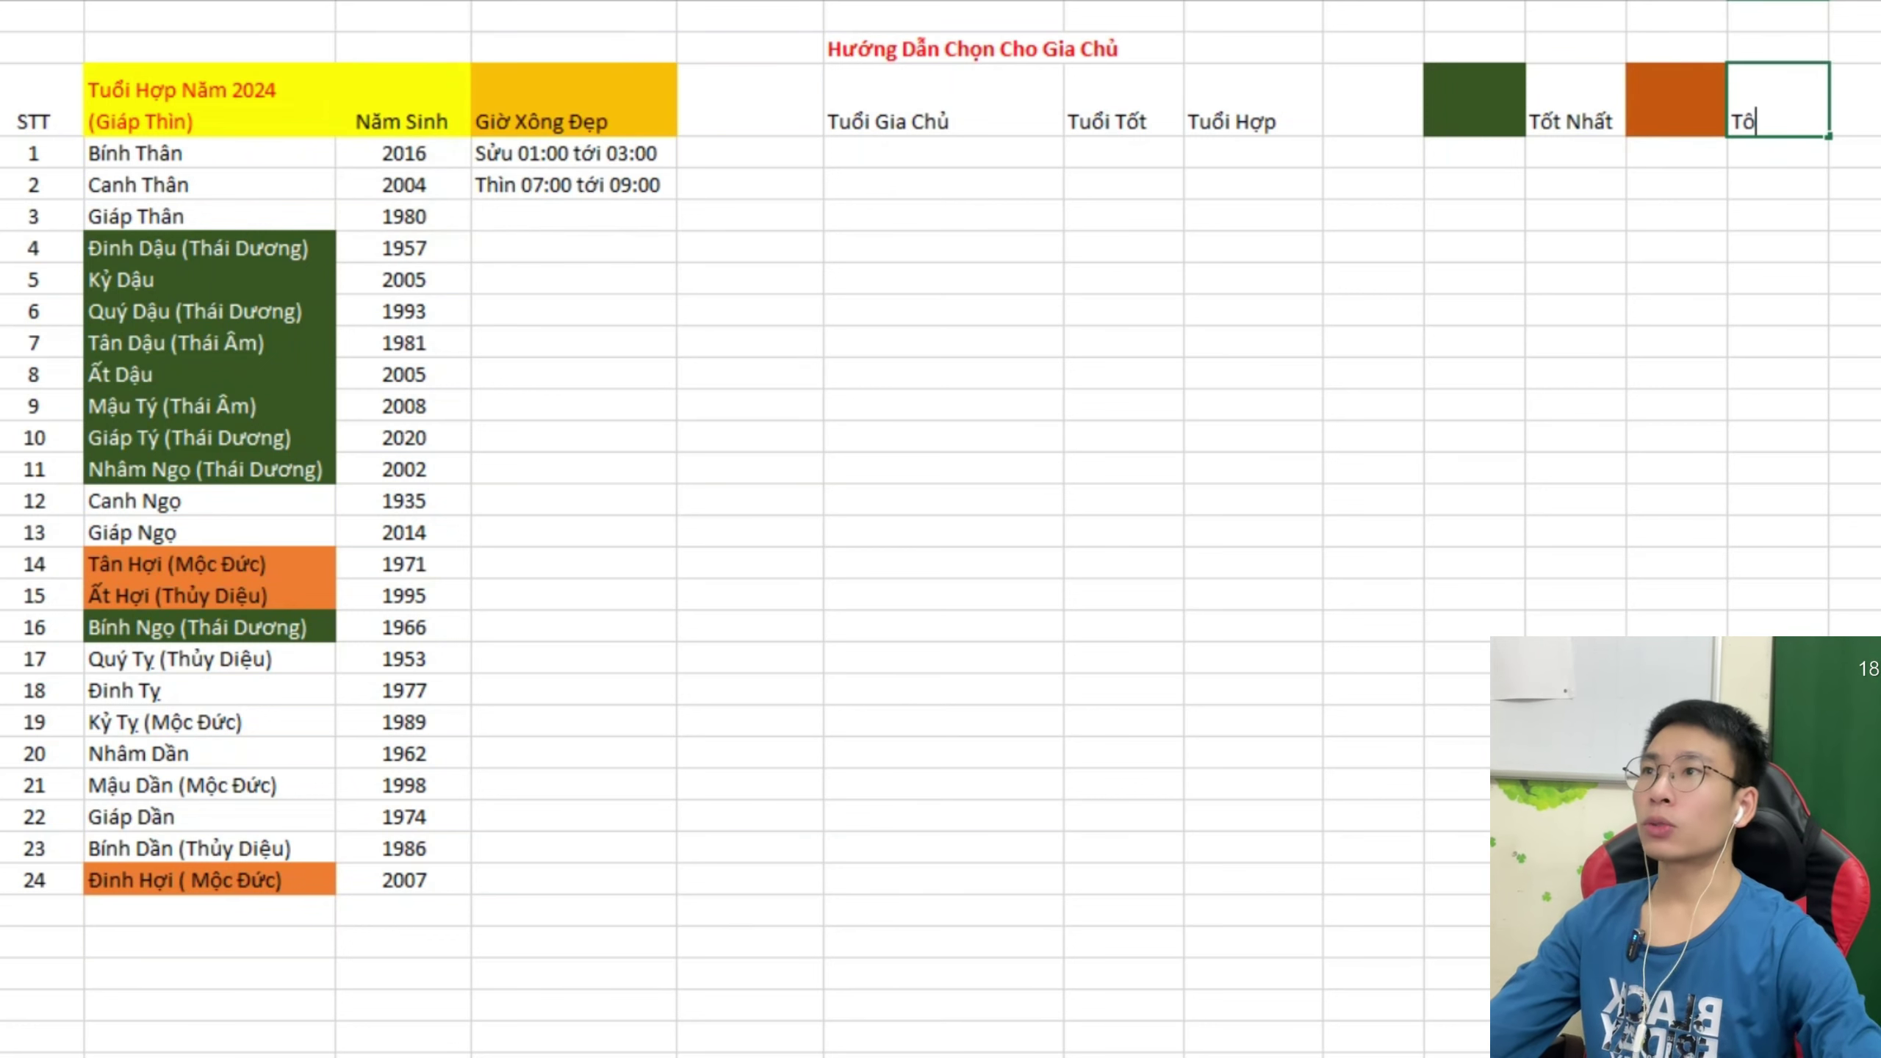
{"action": "type", "text": "t Nhì"}
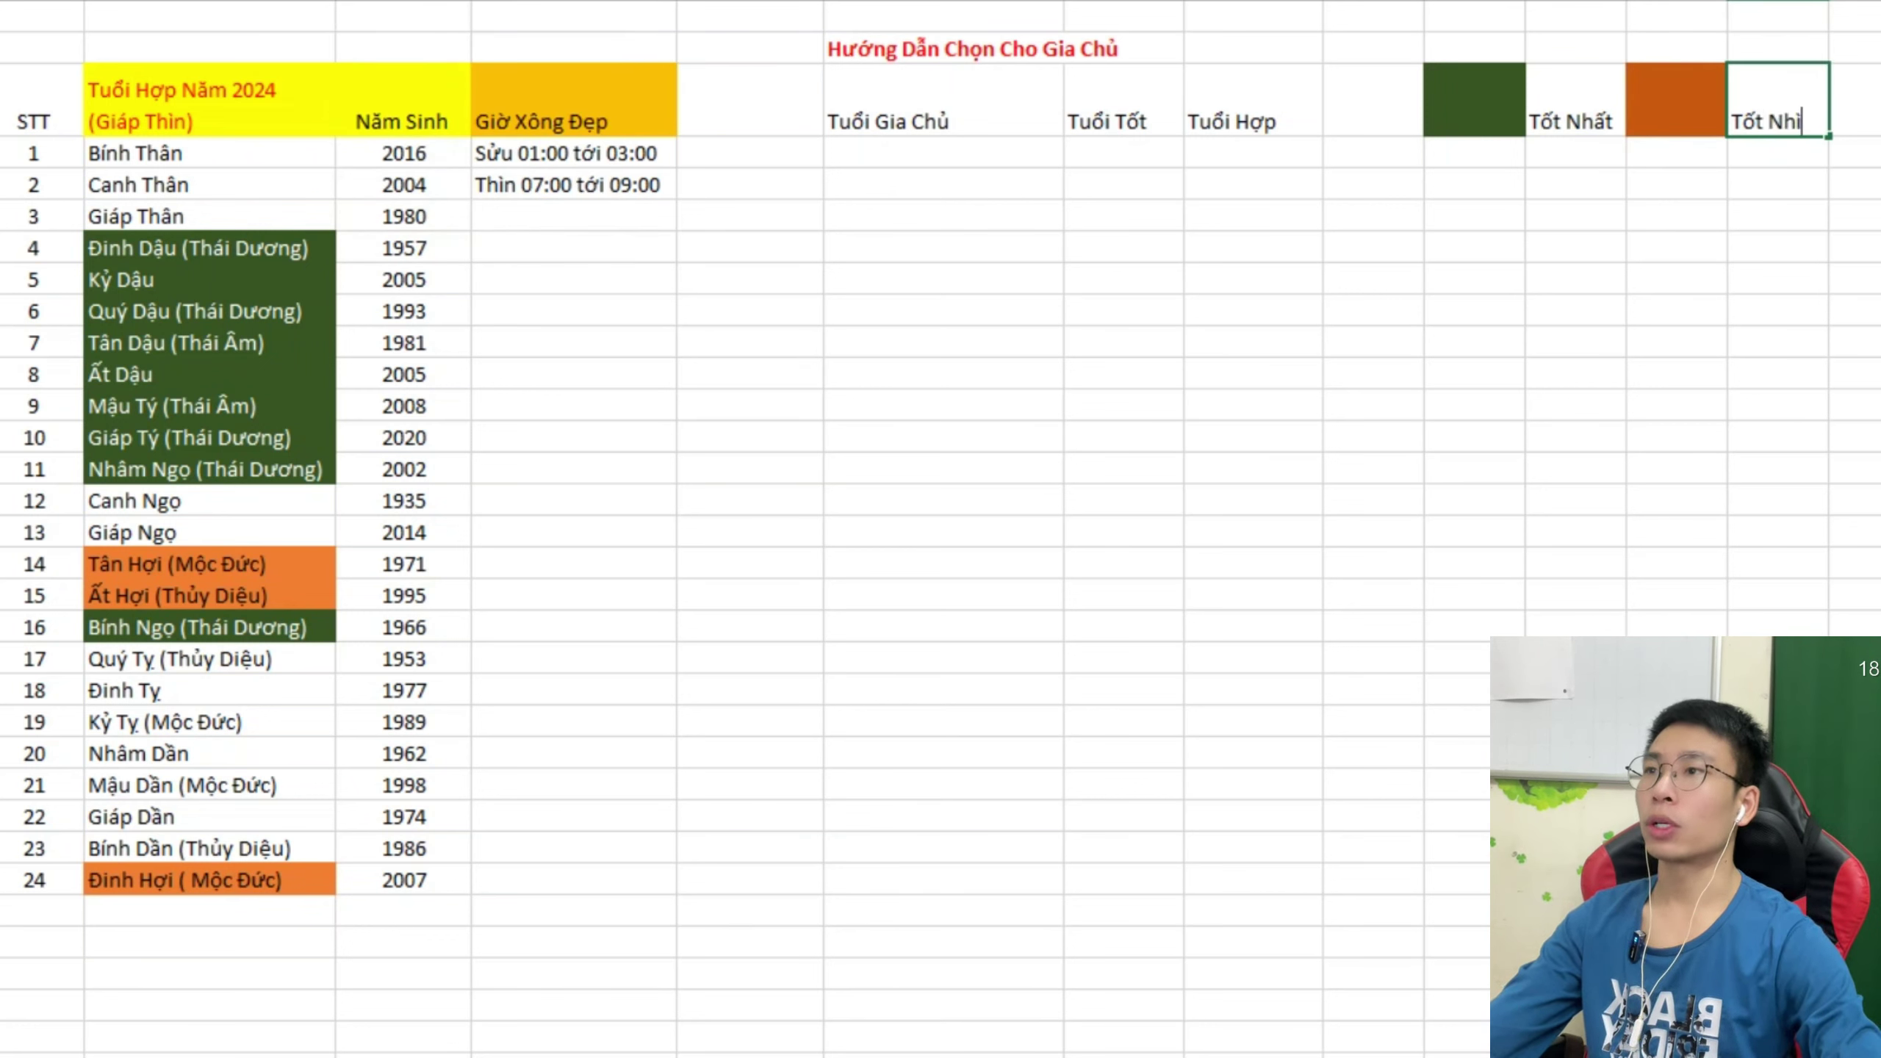
{"action": "left_click", "coordinate": [1475, 500]}
Review the ages without a fill colour in the 2024 list, covering the Thân, Ngọ, Tỵ and Dần entries.
{"action": "left_click", "coordinate": [209, 186]}
{"action": "left_click", "coordinate": [209, 470]}
{"action": "left_click", "coordinate": [209, 533]}
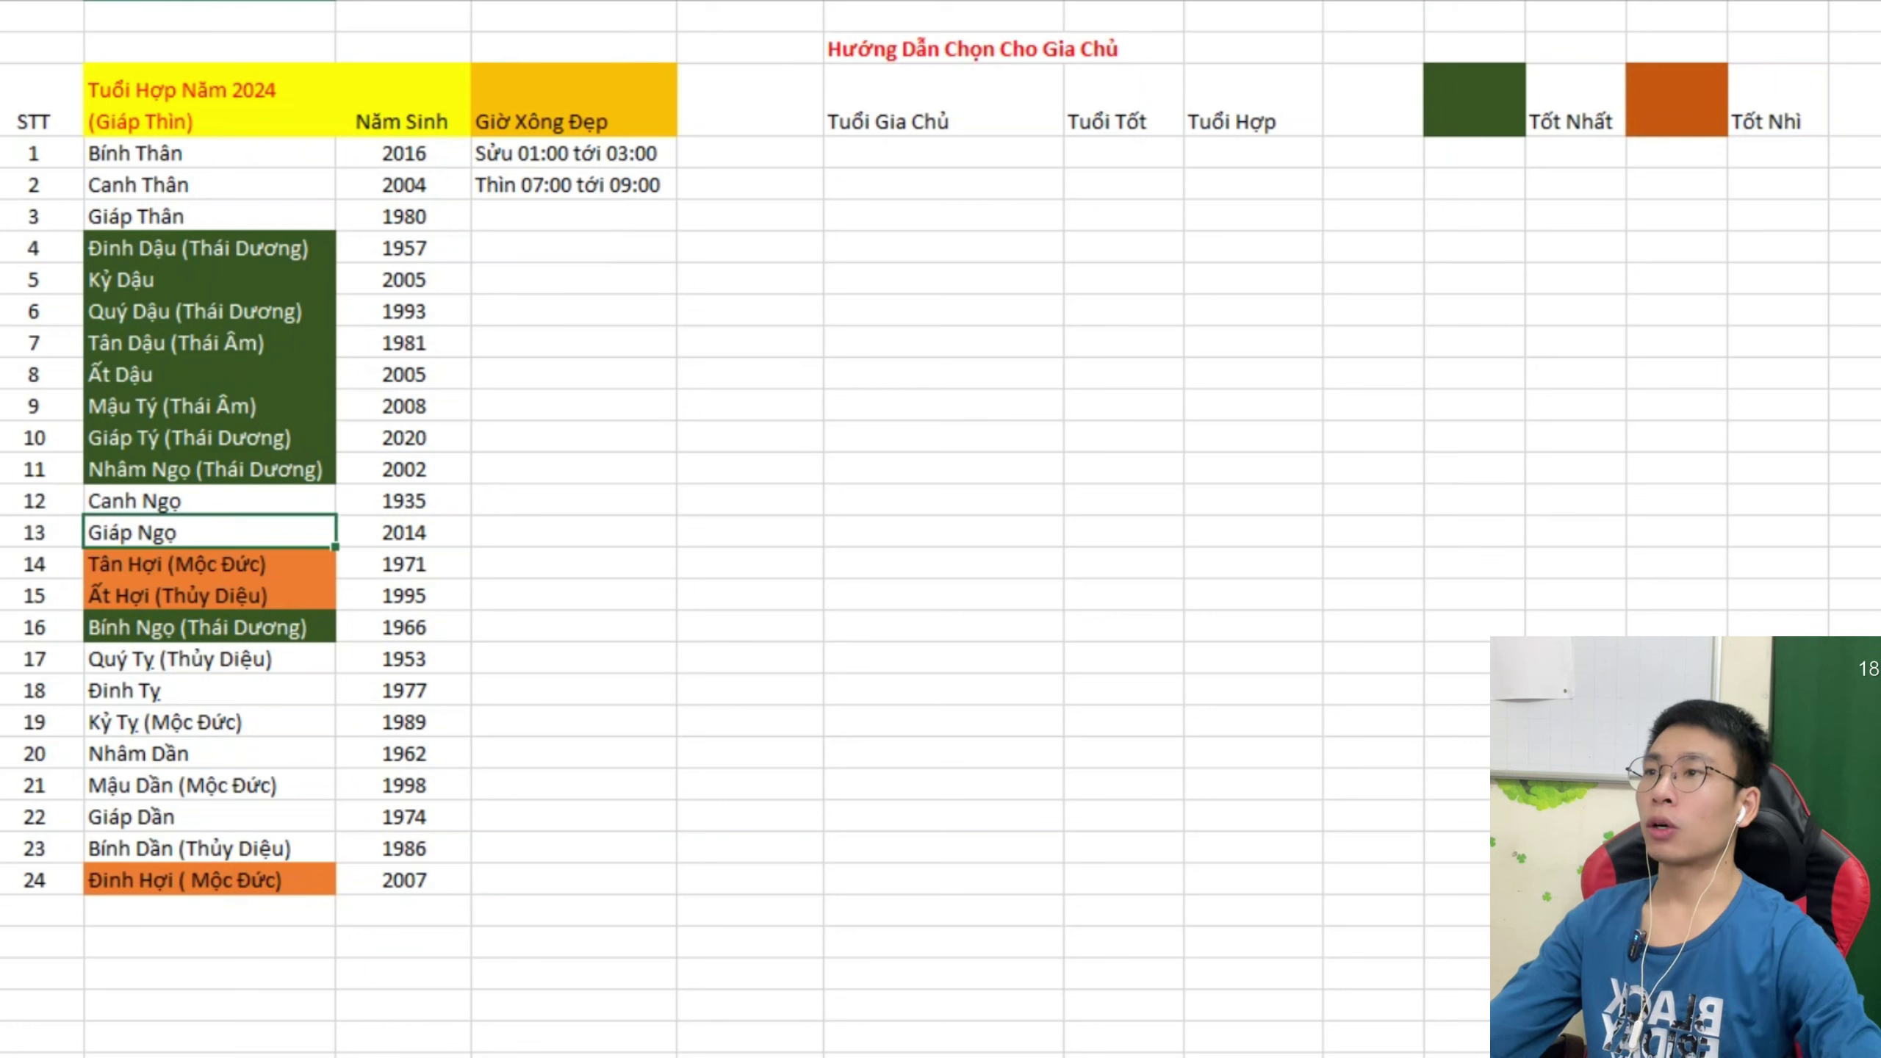
{"action": "left_click", "coordinate": [209, 754]}
{"action": "left_click", "coordinate": [209, 817]}
{"action": "left_click", "coordinate": [209, 659]}
{"action": "left_click", "coordinate": [209, 785]}
{"action": "left_click", "coordinate": [209, 817]}
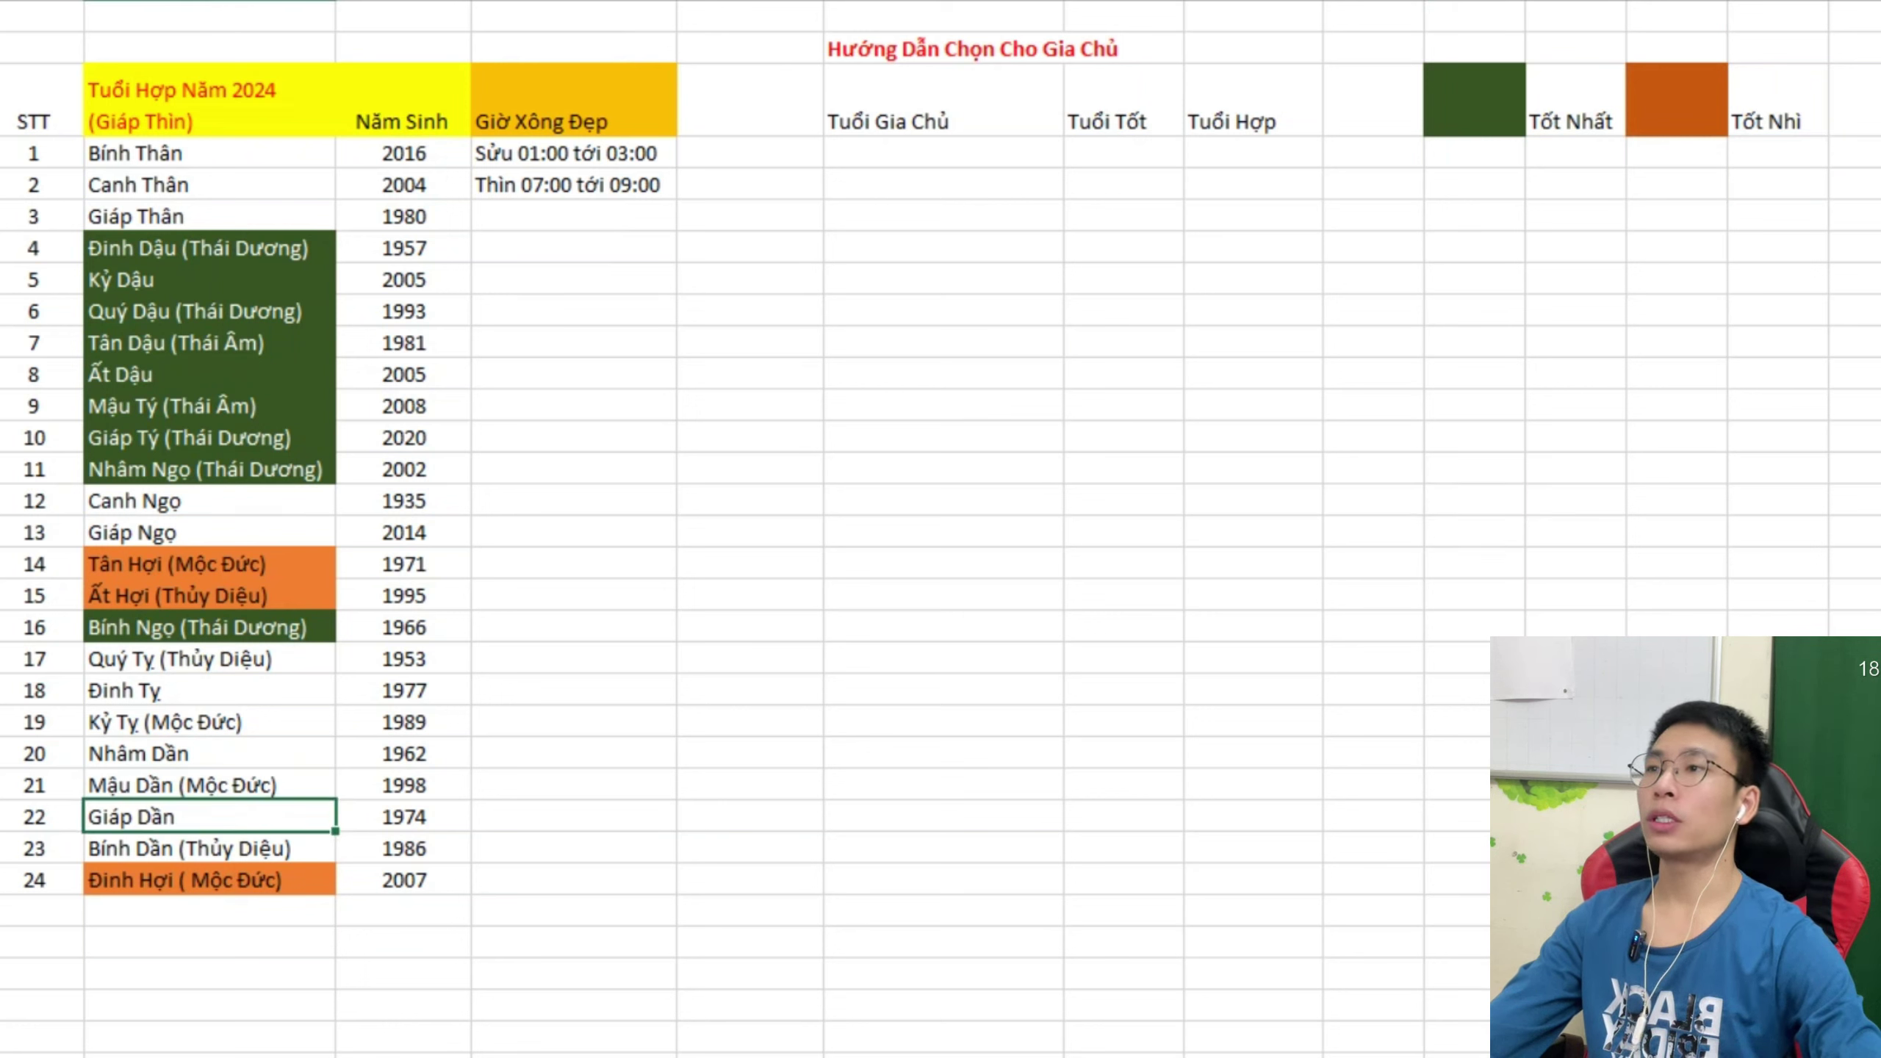
{"action": "left_click", "coordinate": [210, 849]}
{"action": "left_click", "coordinate": [210, 786]}
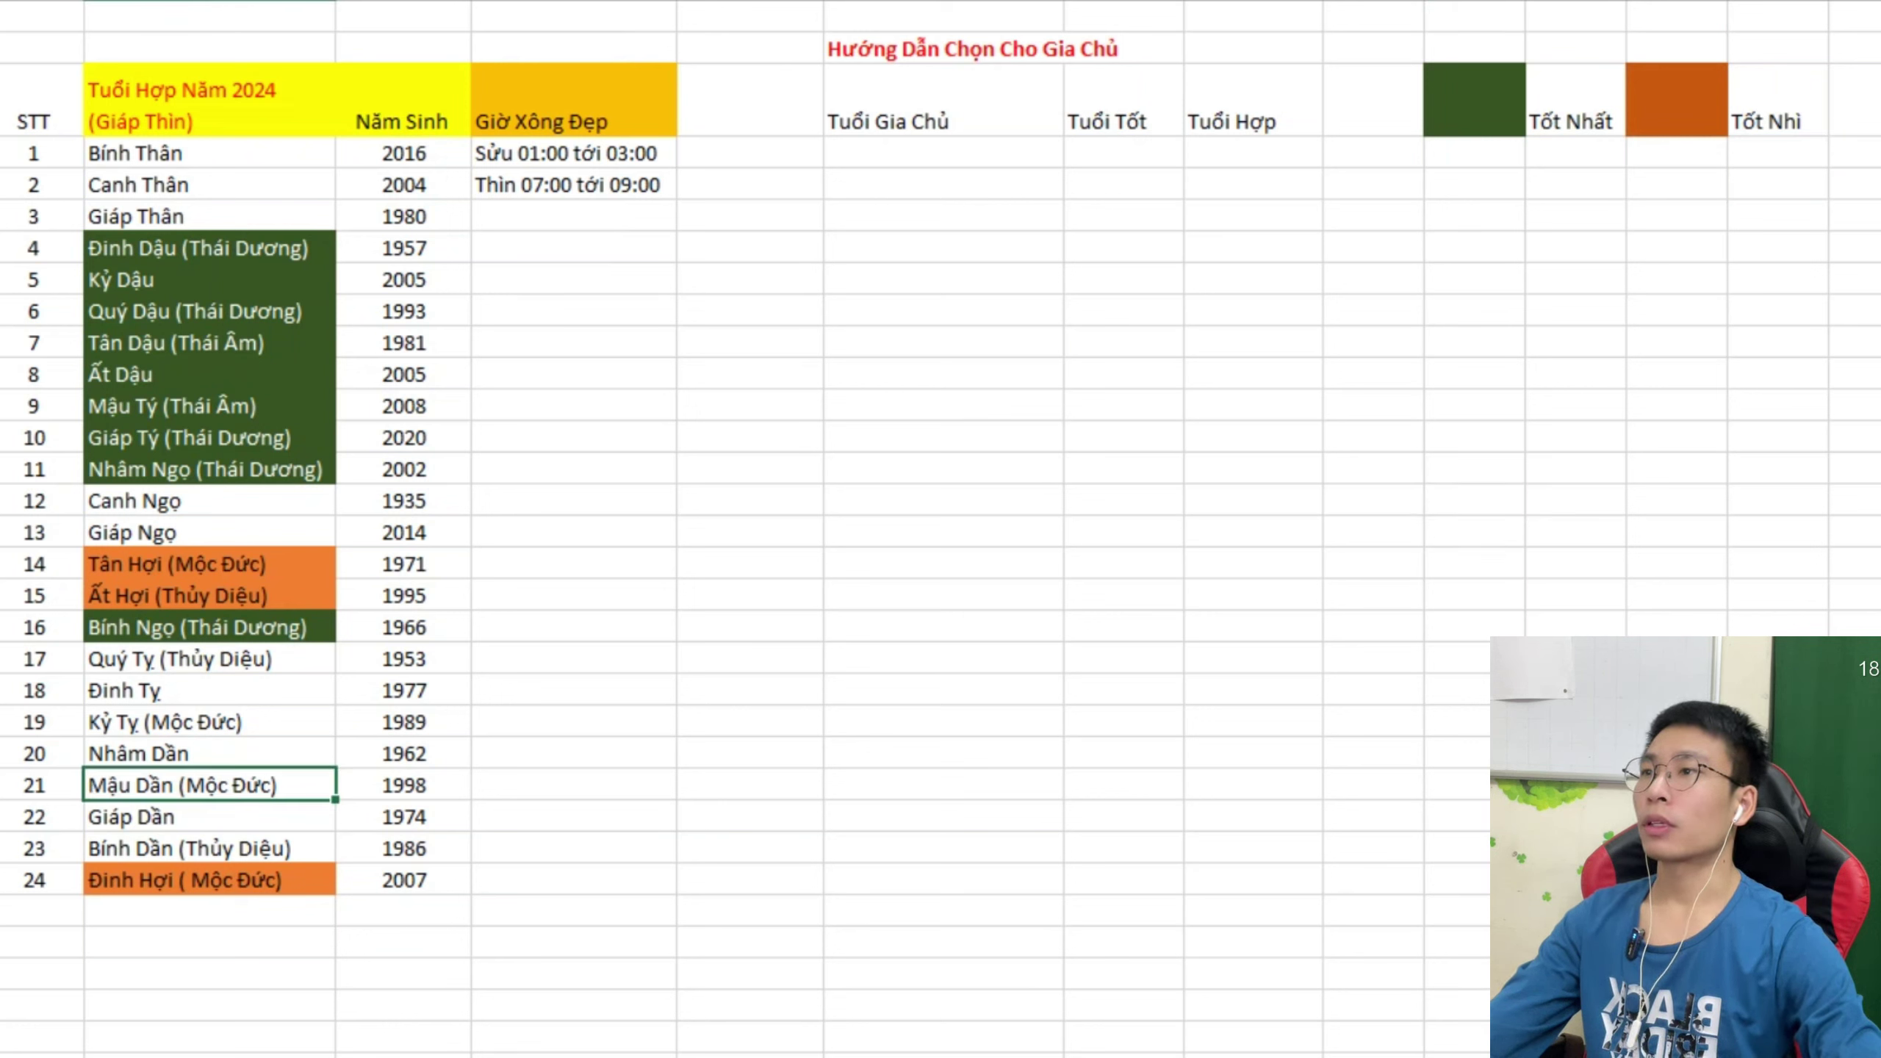
{"action": "left_click", "coordinate": [210, 659]}
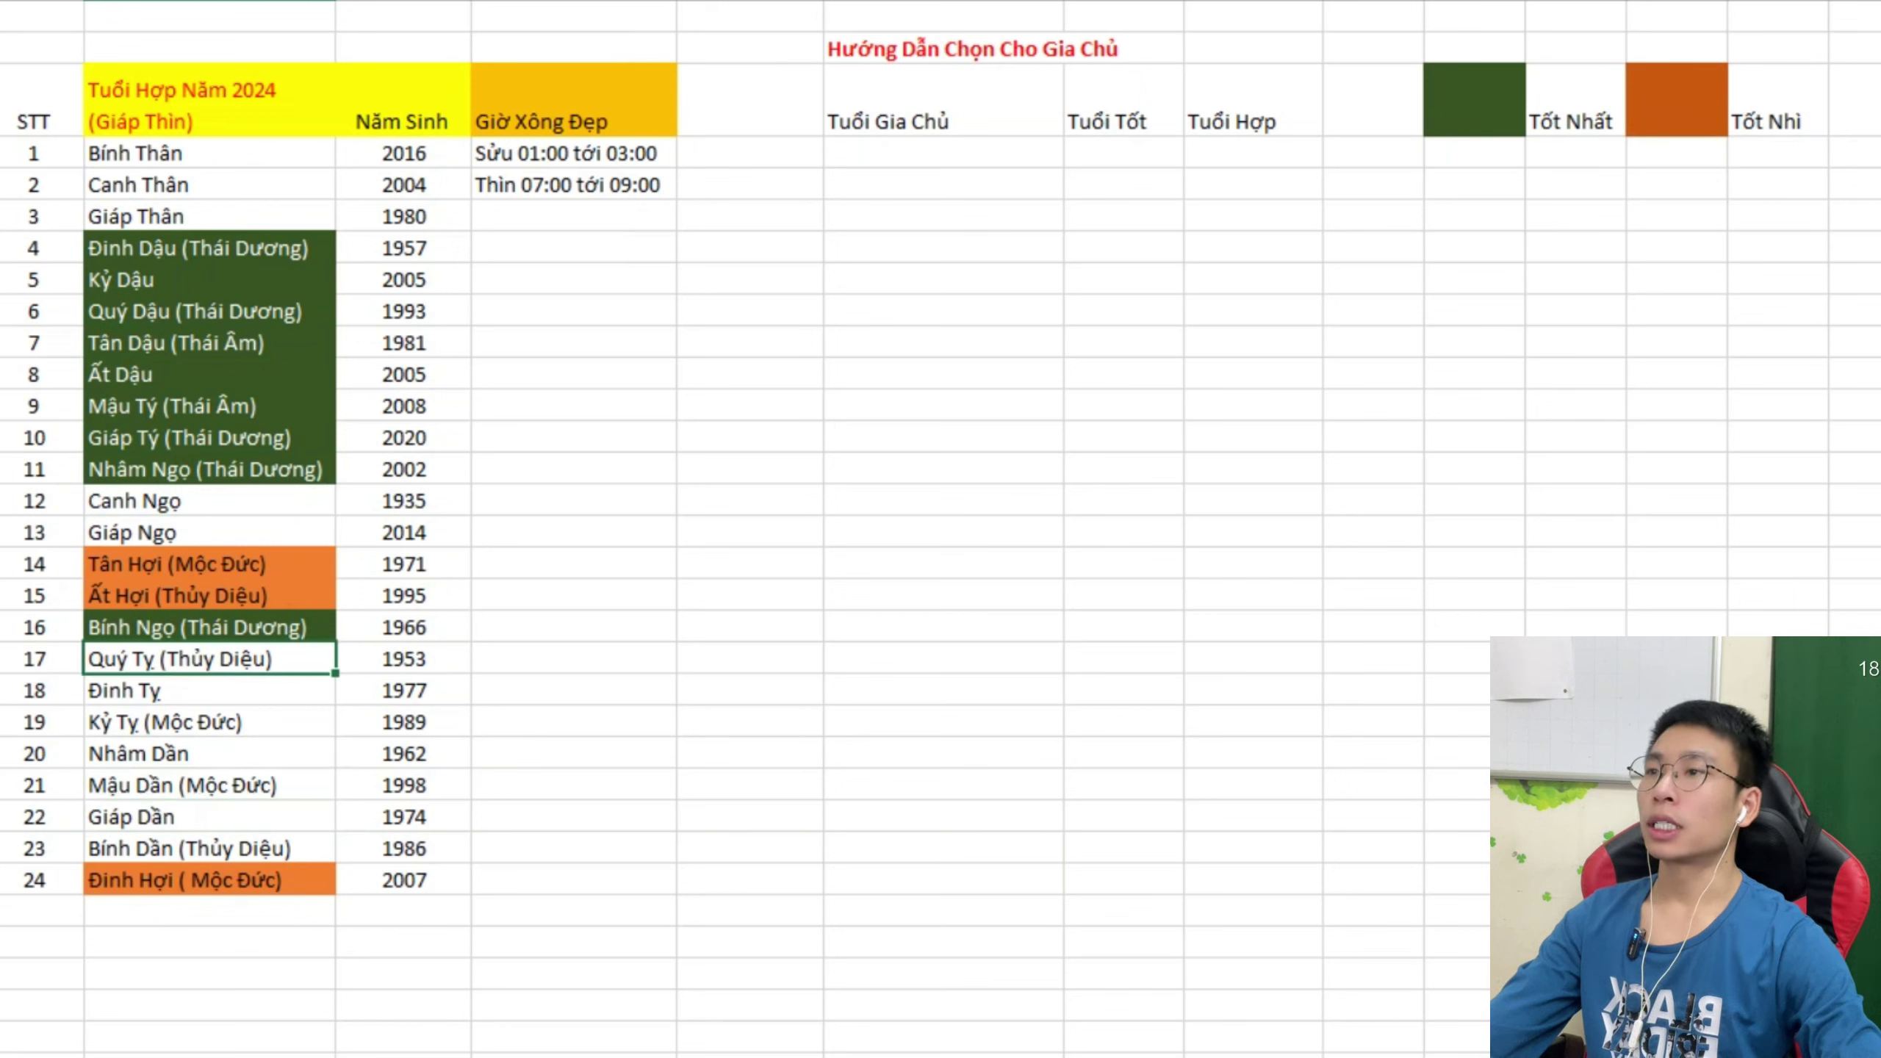
{"action": "left_click", "coordinate": [209, 722]}
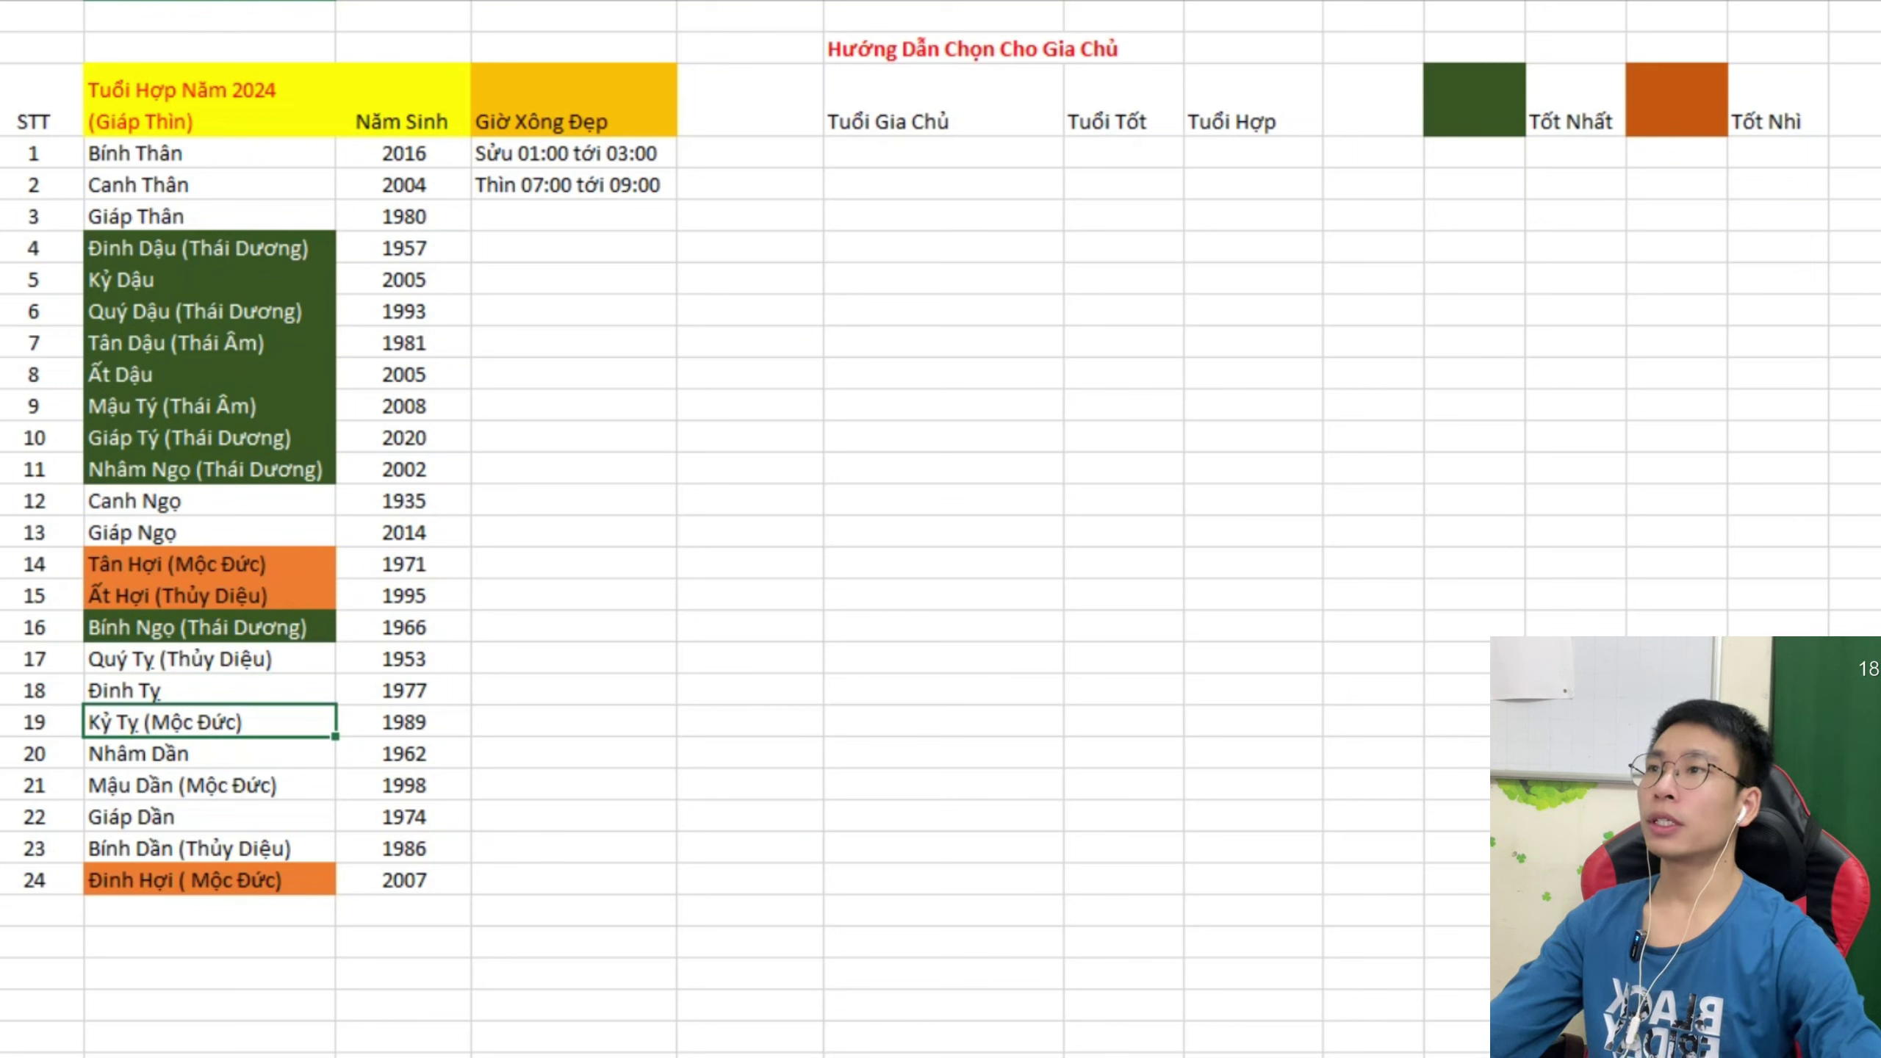
{"action": "left_click", "coordinate": [210, 185]}
{"action": "left_click", "coordinate": [210, 216]}
{"action": "left_click", "coordinate": [209, 154]}
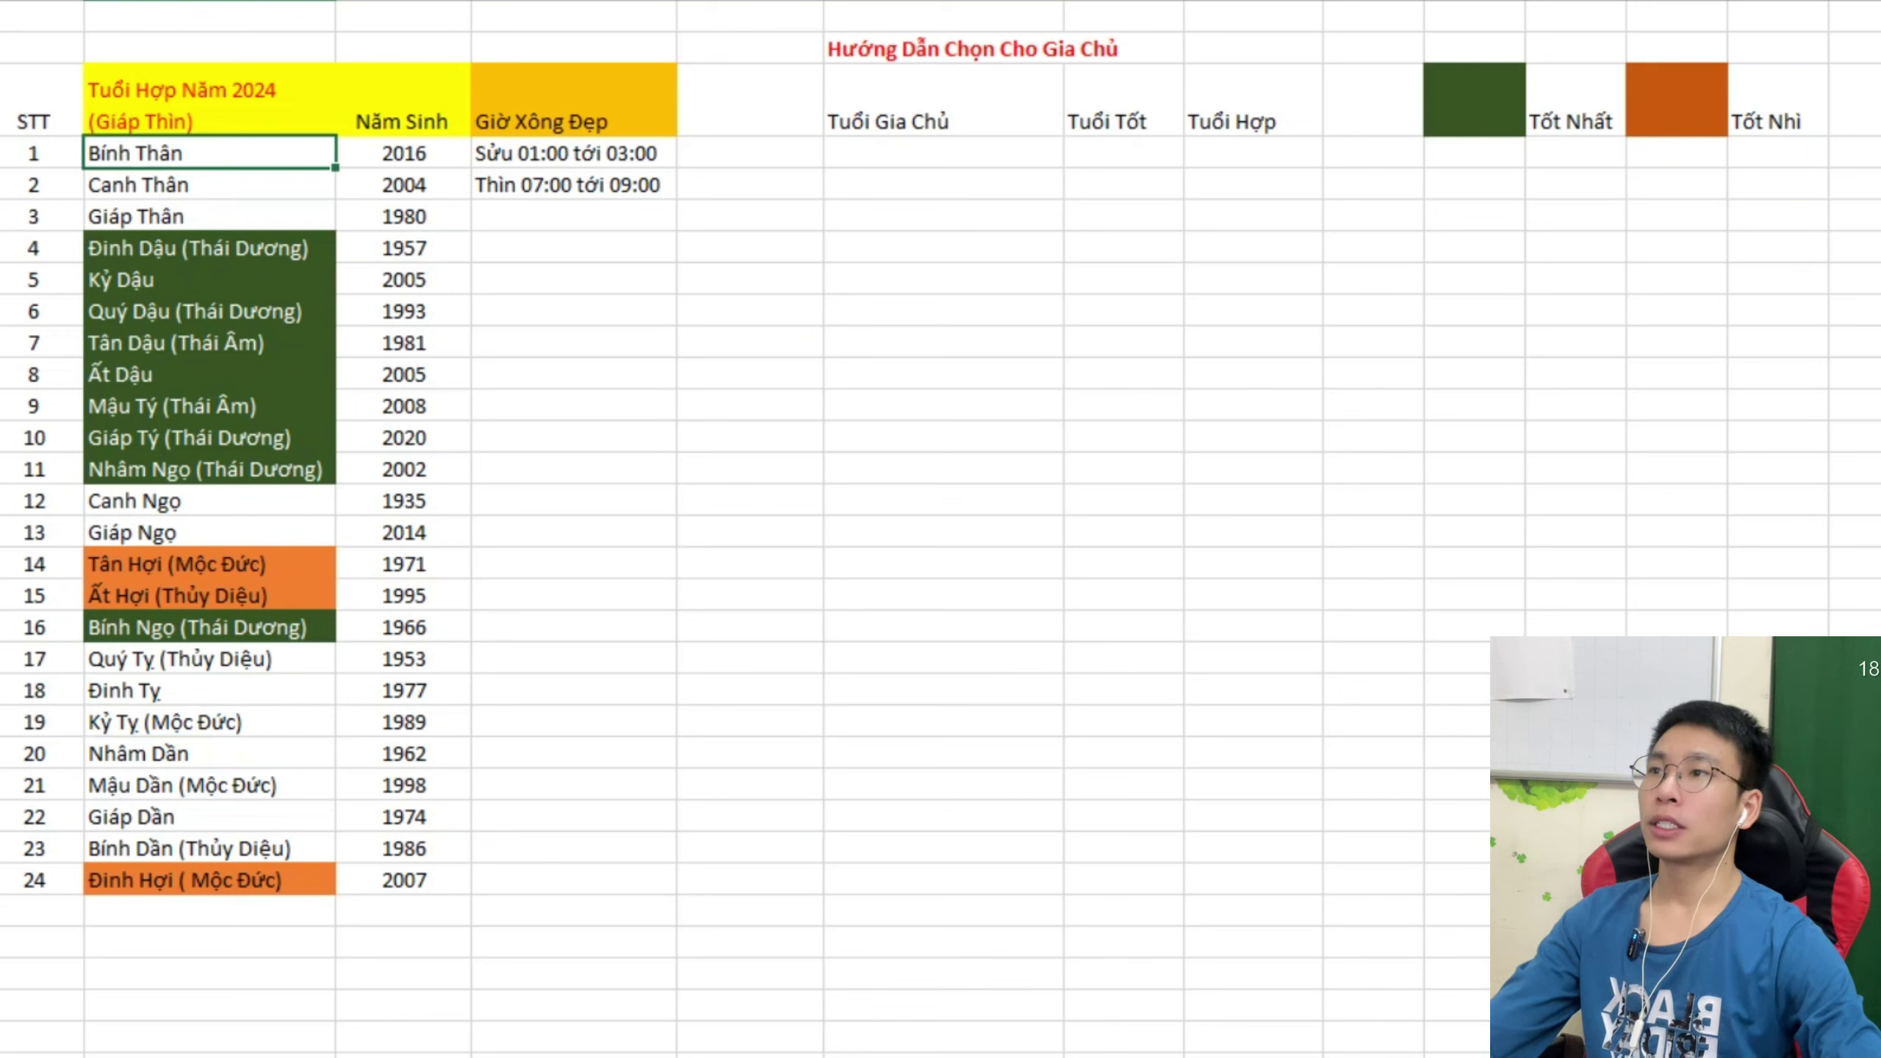
{"action": "left_click", "coordinate": [209, 185]}
{"action": "left_click", "coordinate": [210, 249]}
{"action": "left_click", "coordinate": [209, 501]}
{"action": "left_click", "coordinate": [210, 532]}
{"action": "left_click", "coordinate": [210, 722]}
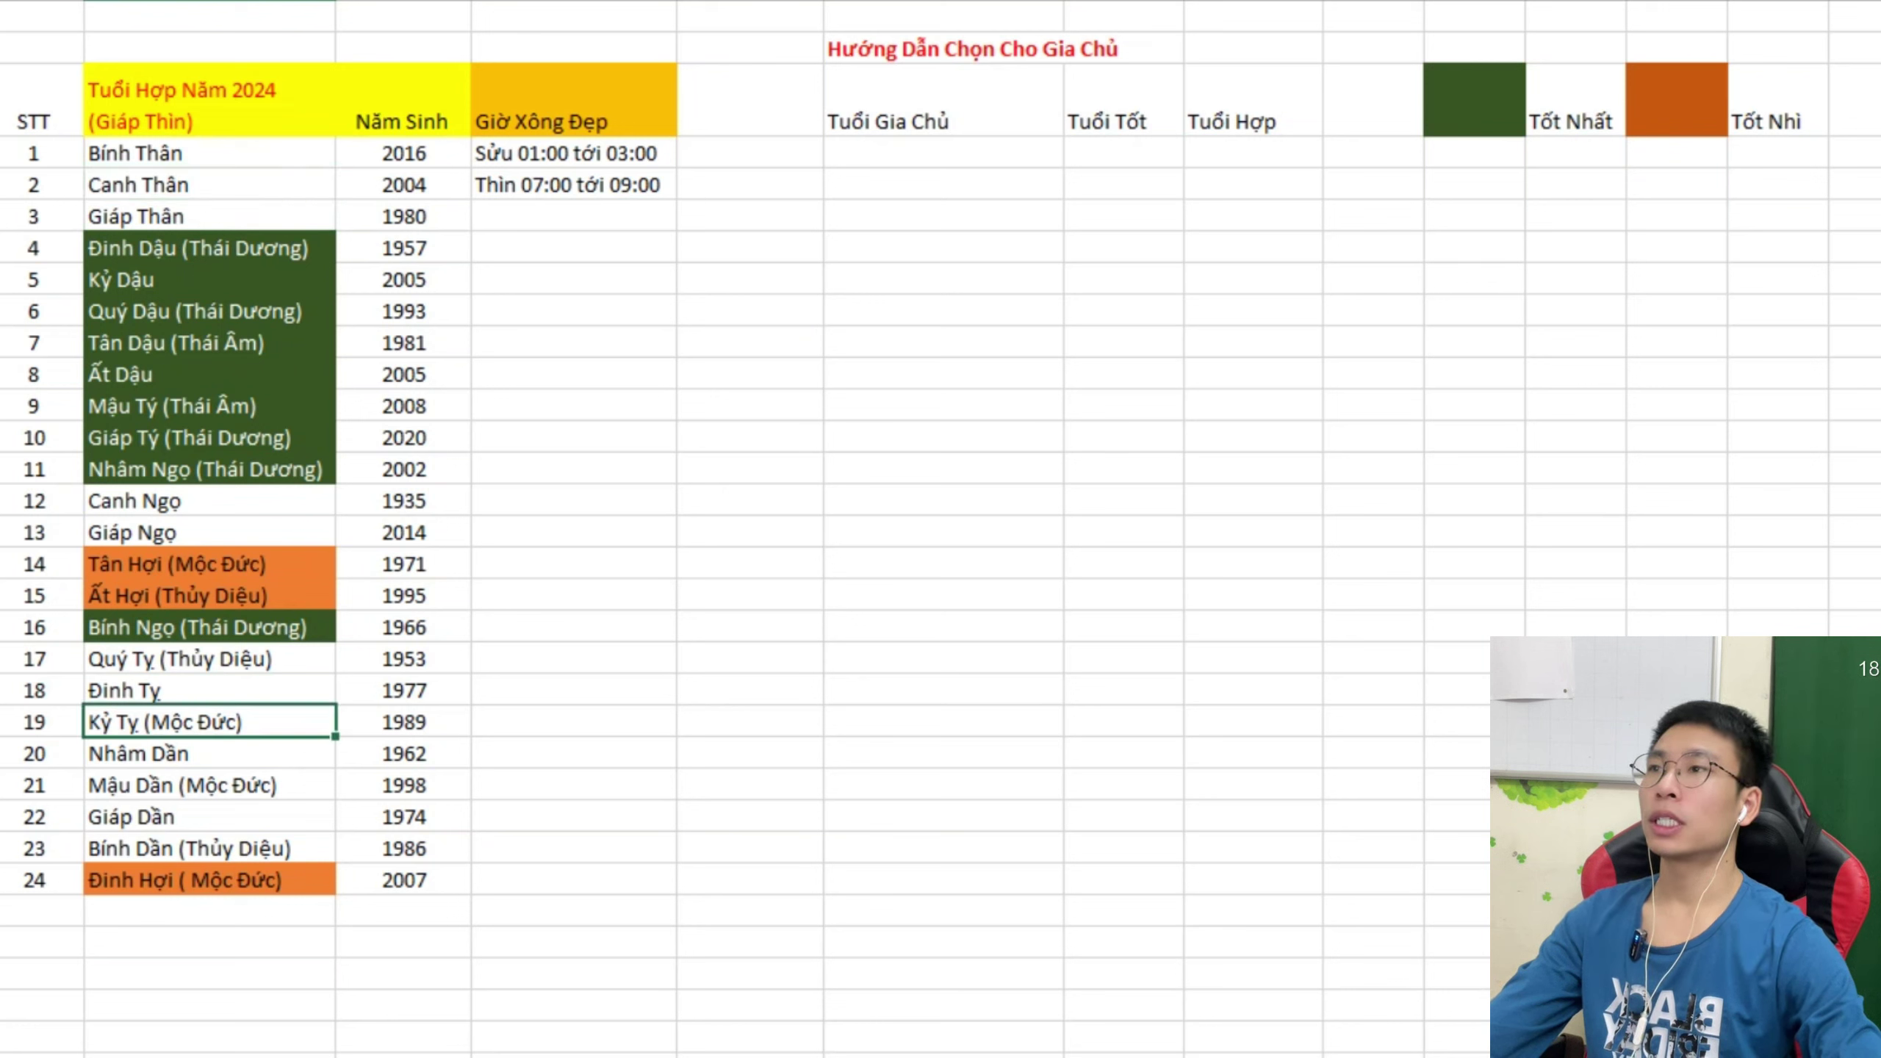
{"action": "left_click", "coordinate": [209, 785]}
{"action": "left_click", "coordinate": [209, 817]}
{"action": "left_click", "coordinate": [209, 722]}
Compare the dark green Dậu and Tý ages with the orange Hợi ages and their birth years.
{"action": "left_click", "coordinate": [209, 343]}
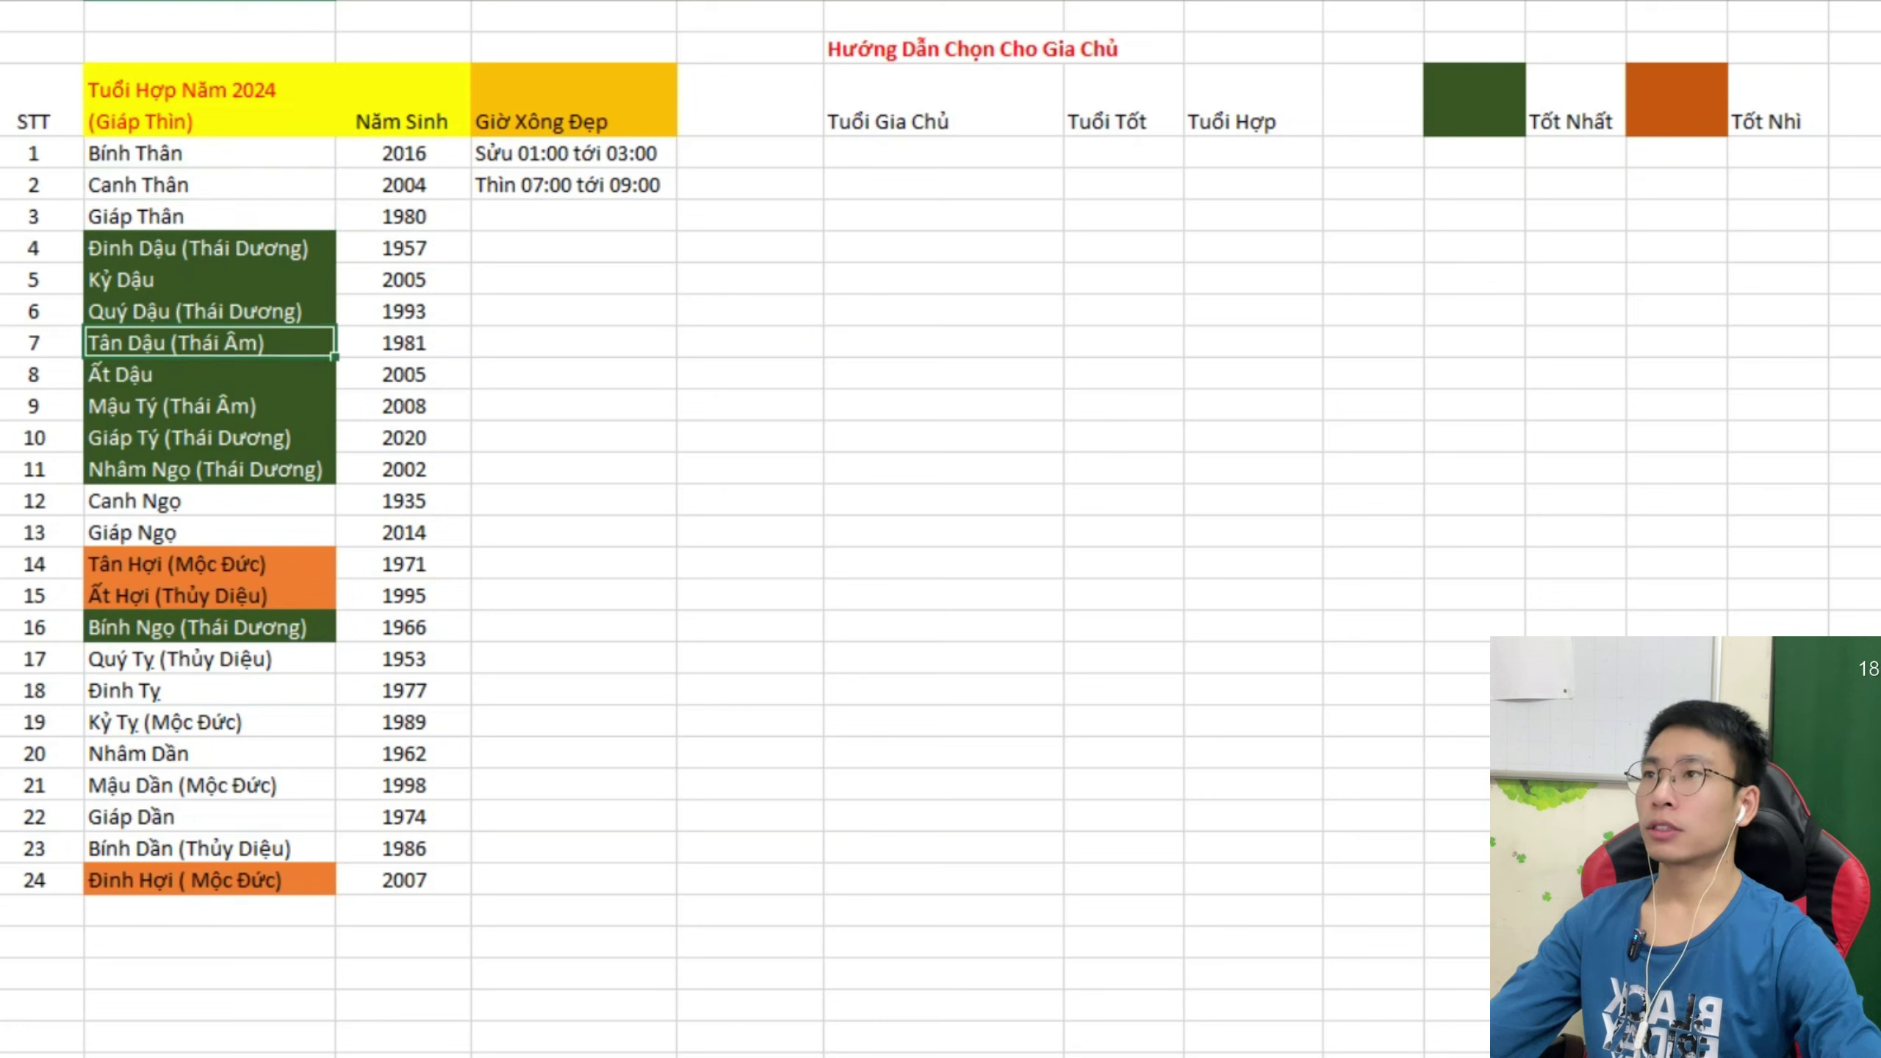
{"action": "left_click", "coordinate": [209, 279]}
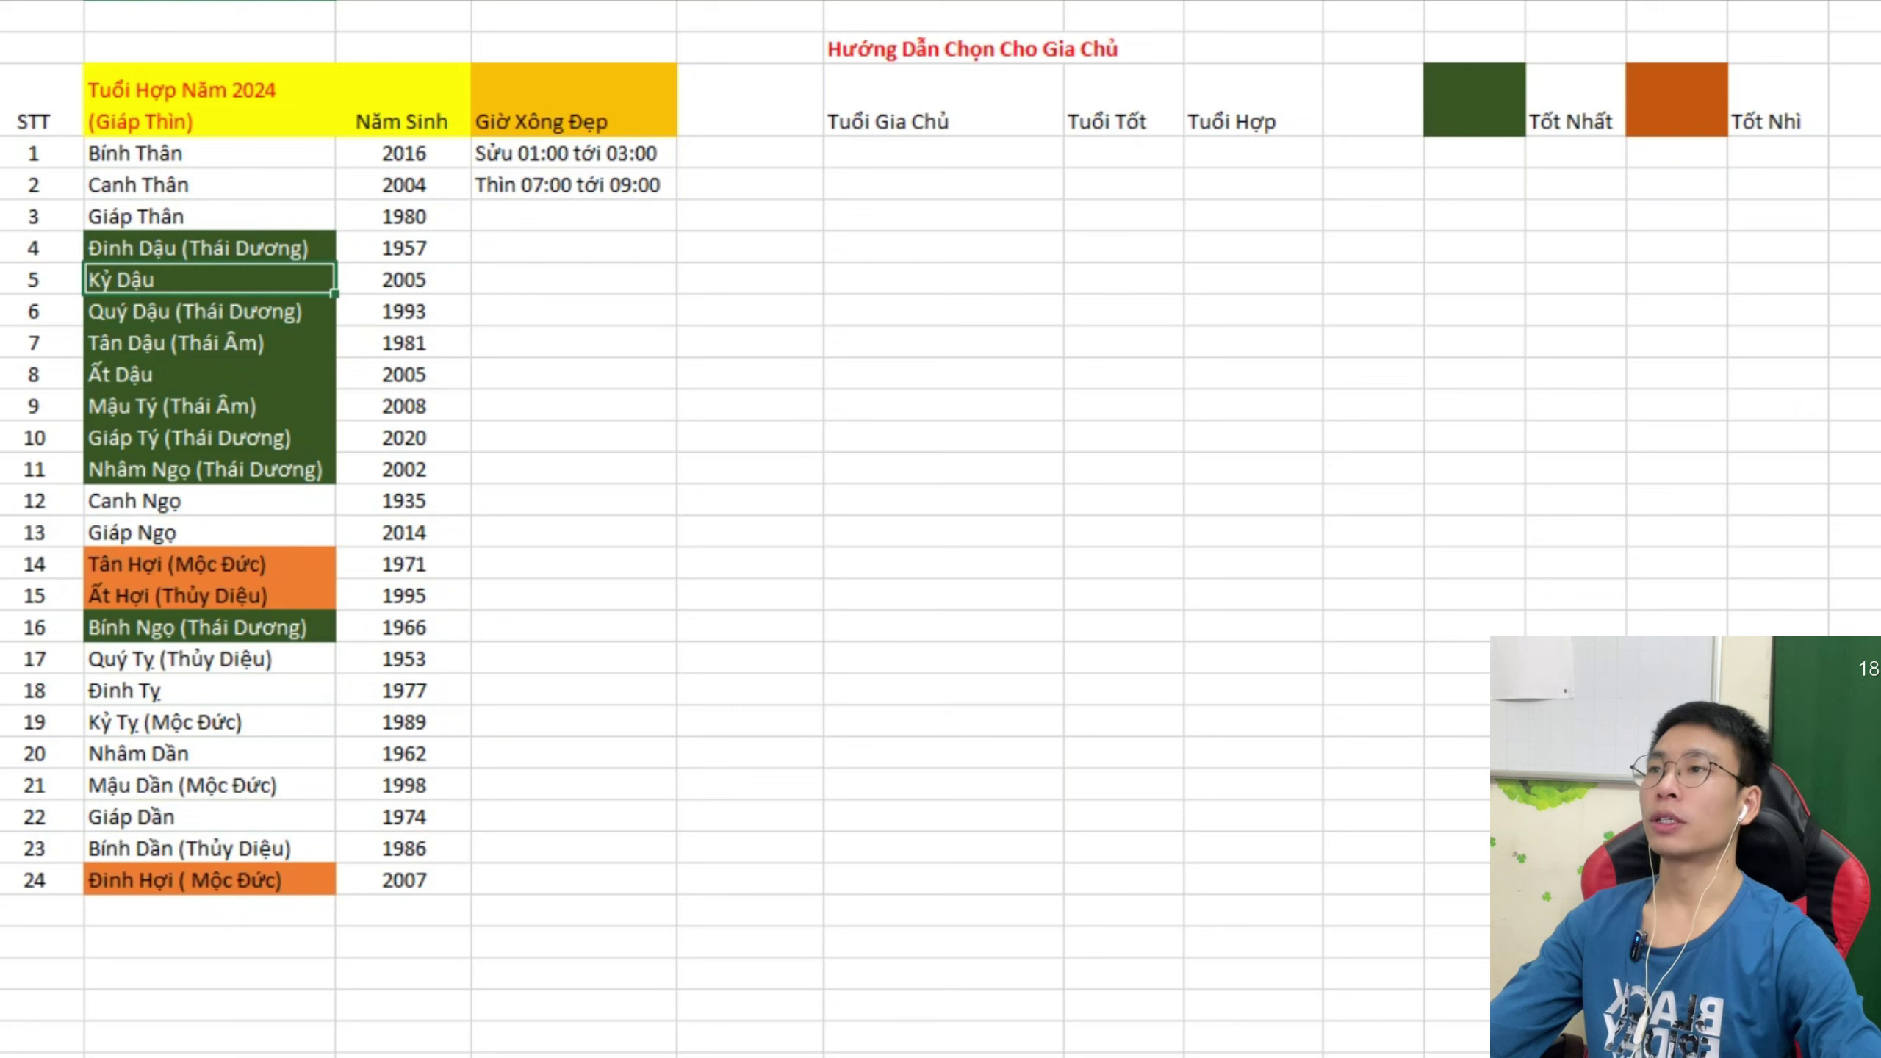
{"action": "left_click", "coordinate": [209, 249]}
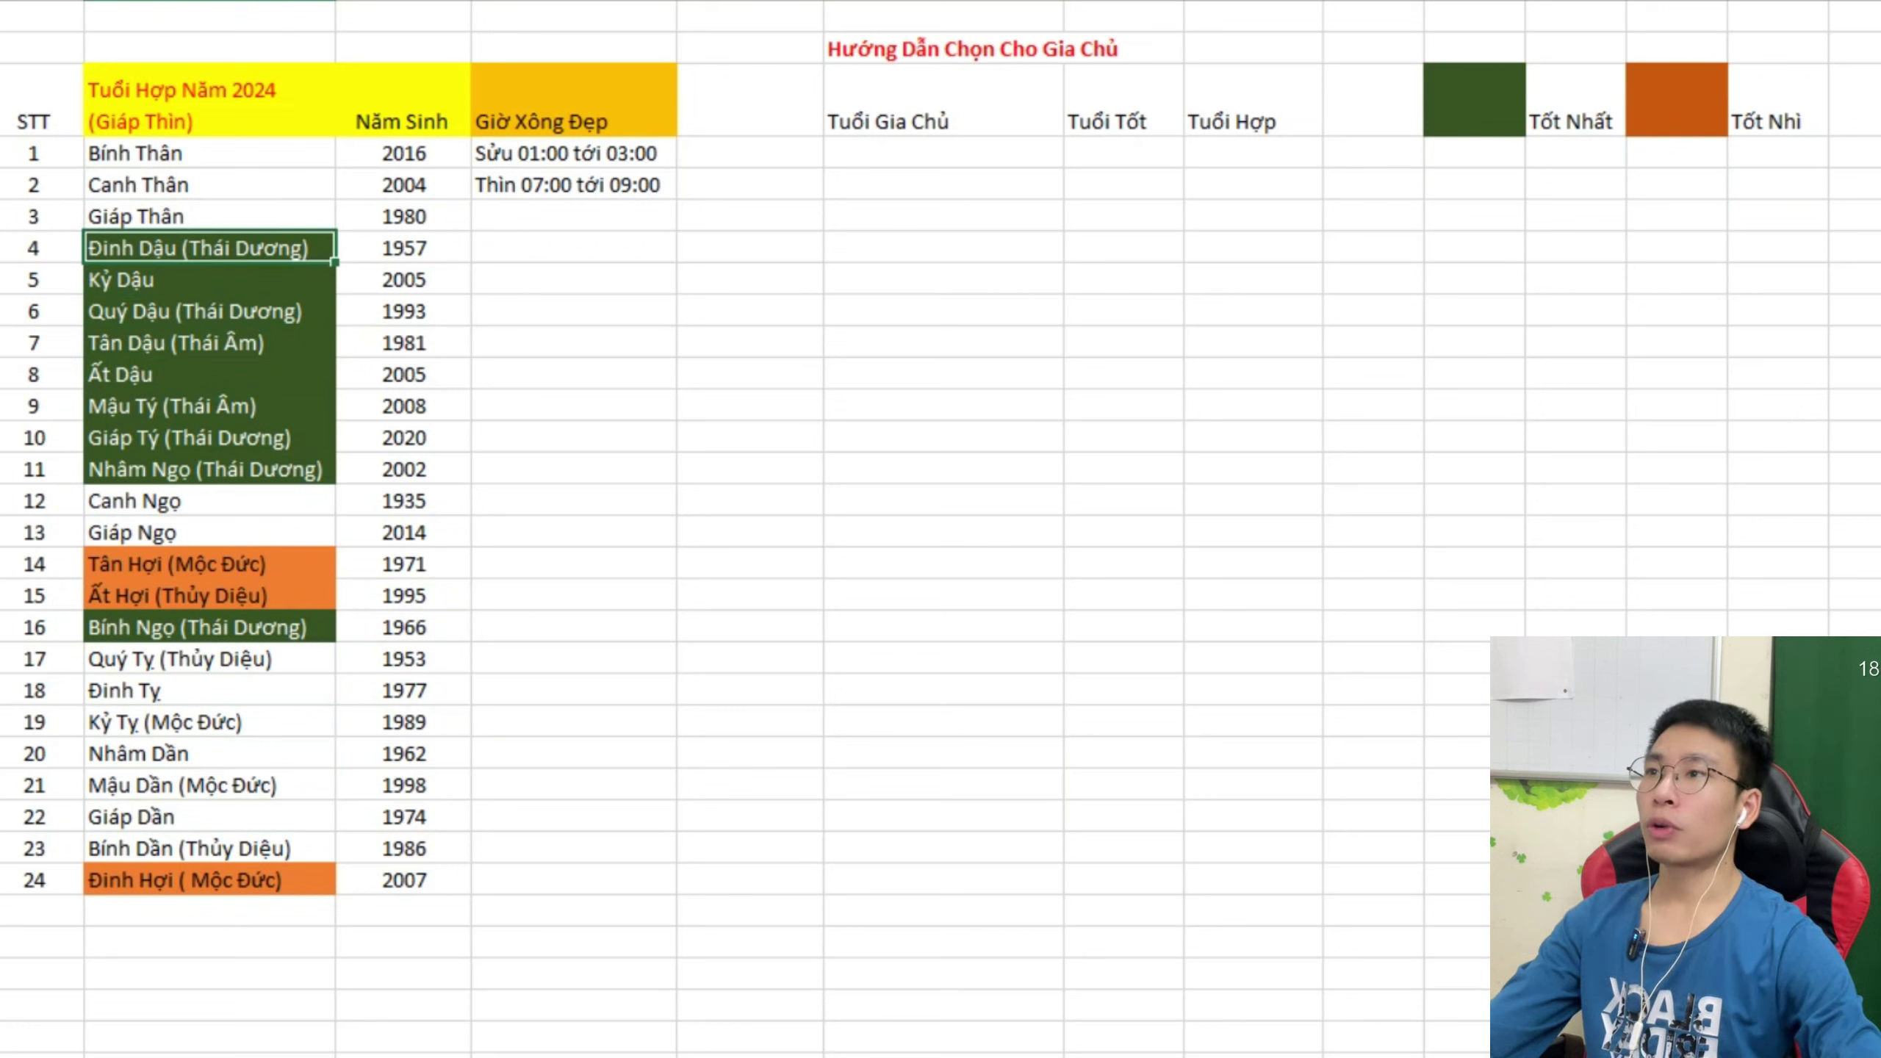
{"action": "left_click", "coordinate": [209, 596]}
{"action": "left_click", "coordinate": [210, 565]}
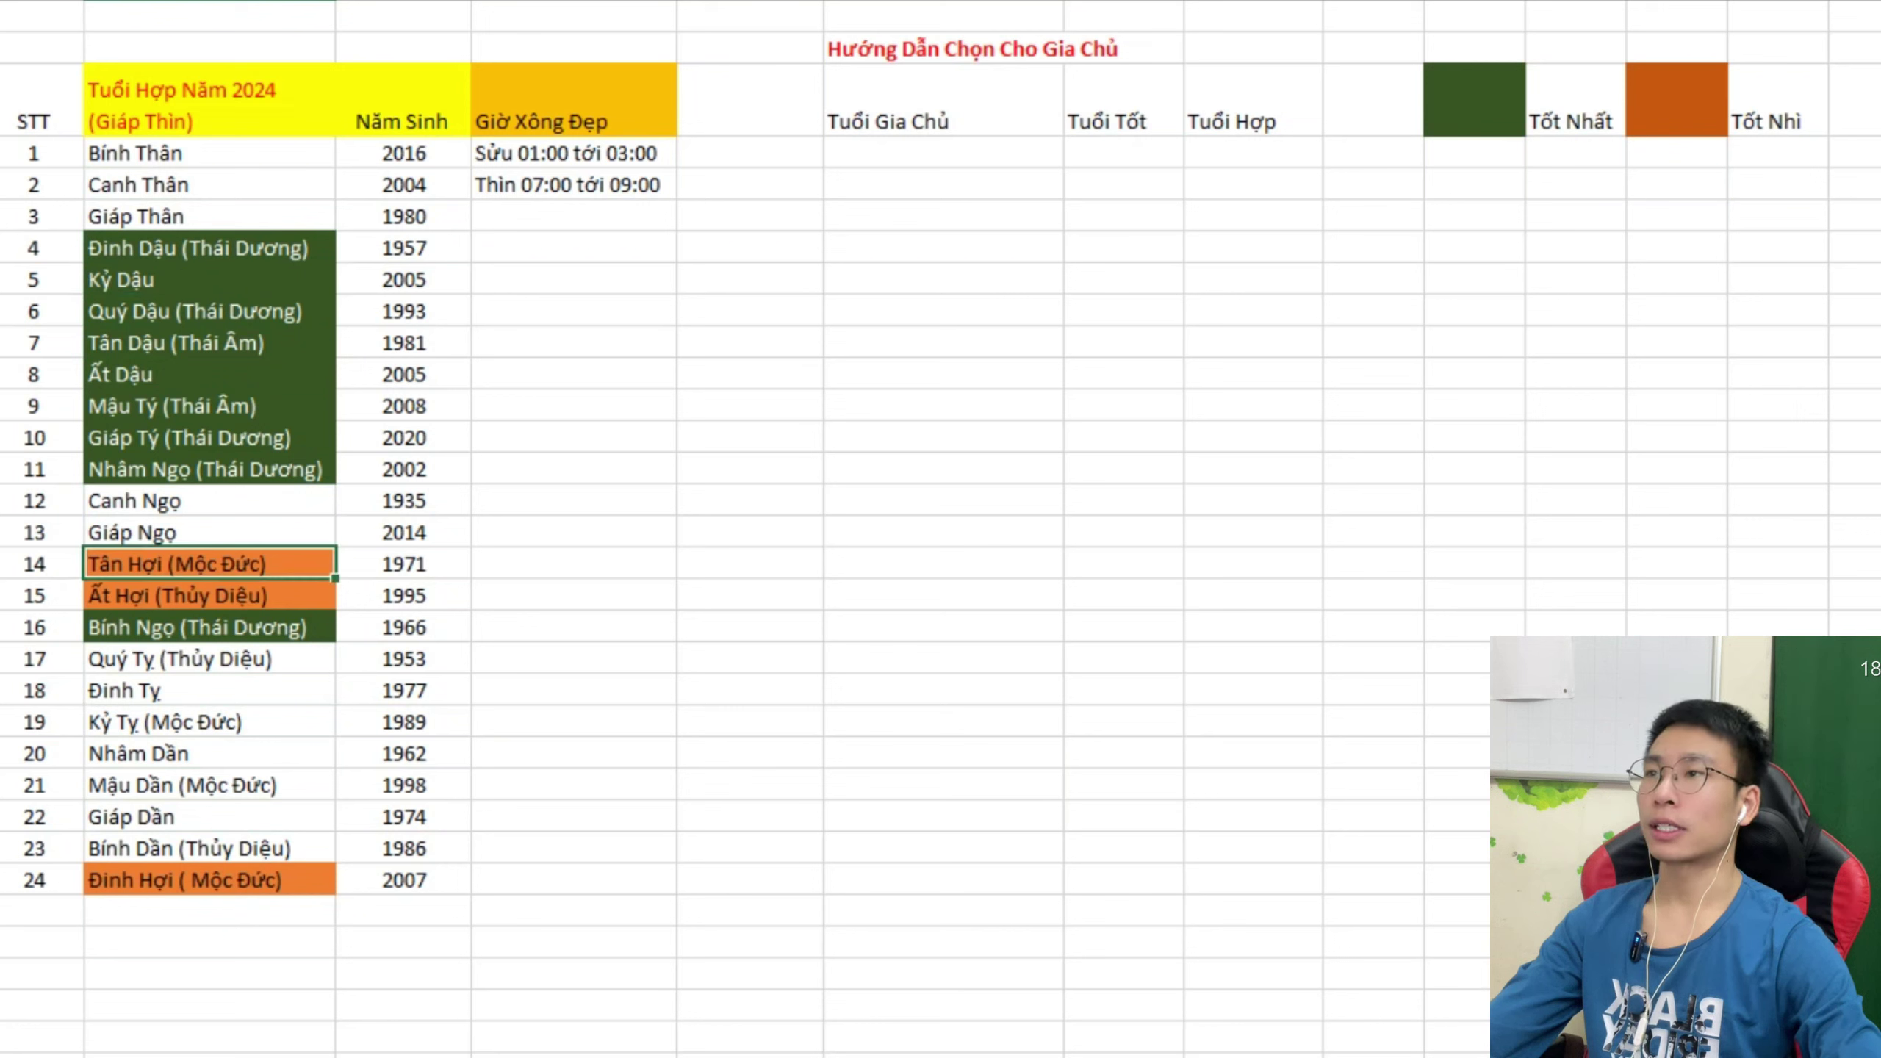
{"action": "left_click", "coordinate": [209, 880]}
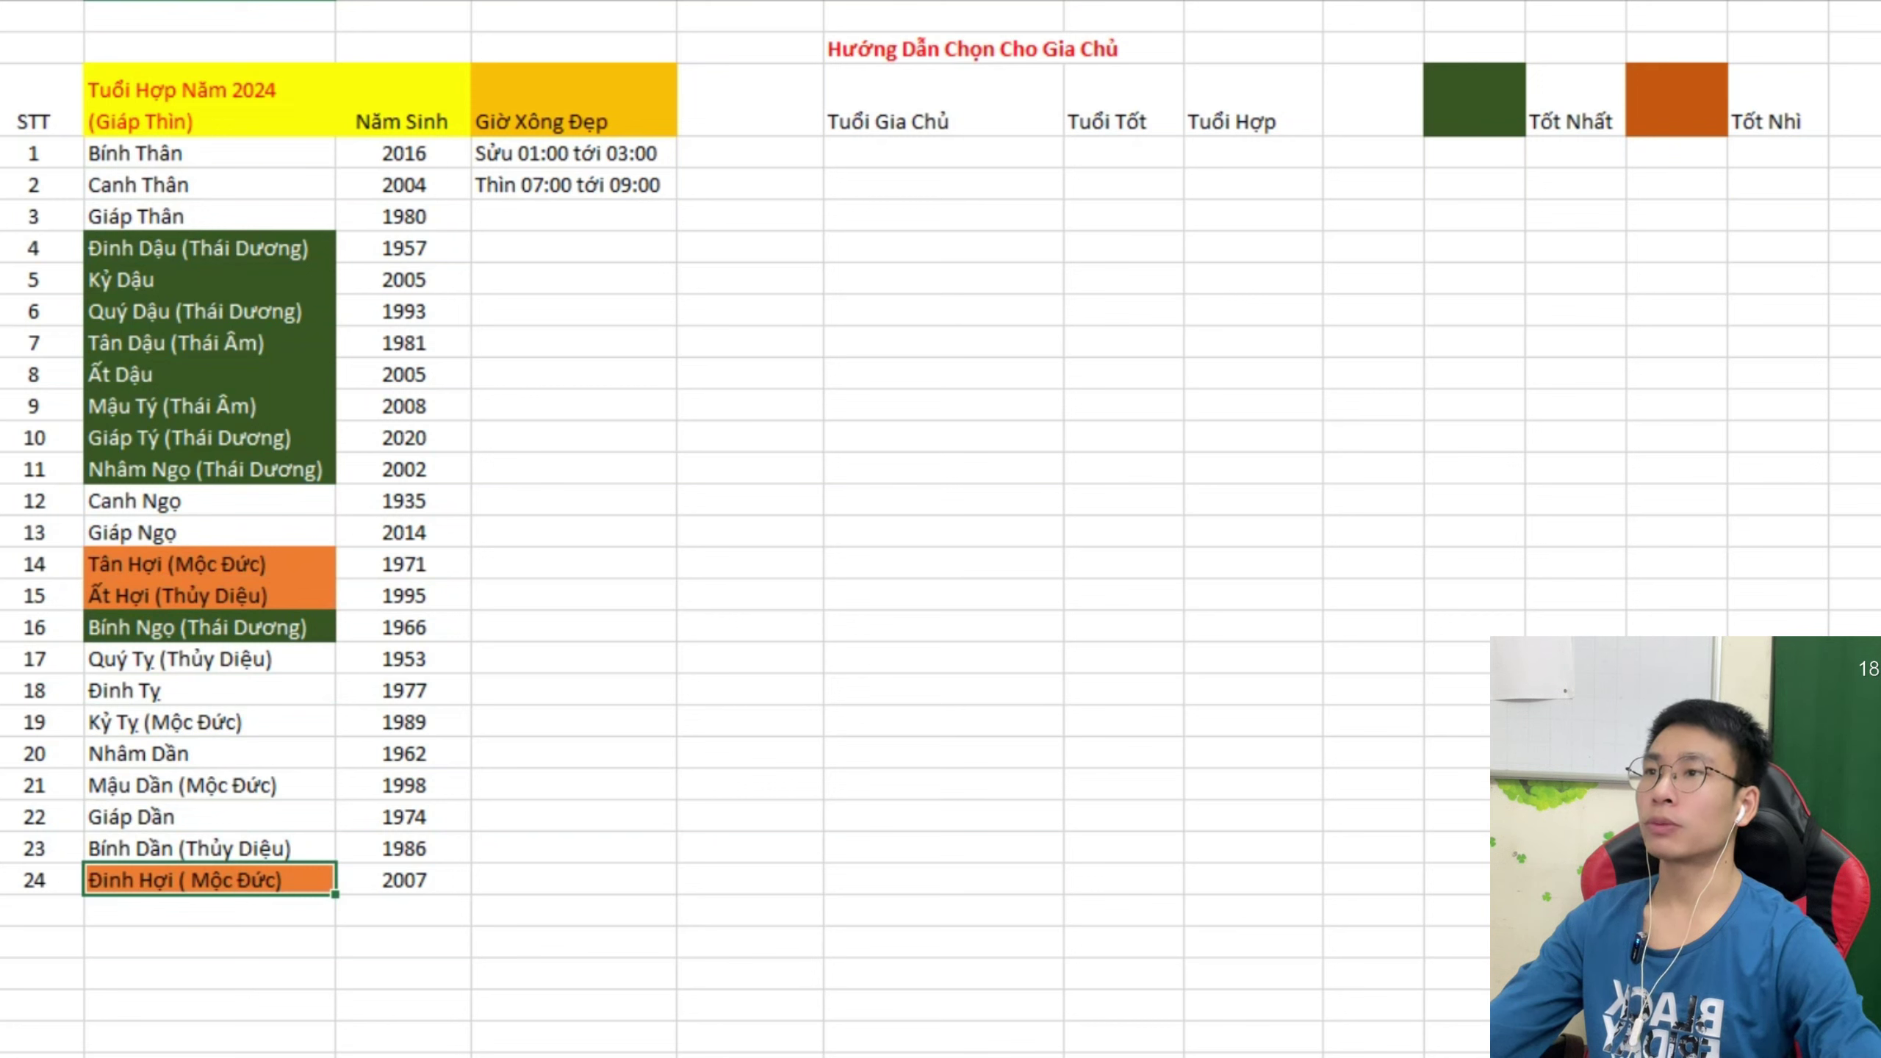
{"action": "left_click", "coordinate": [209, 627]}
{"action": "left_click", "coordinate": [209, 595]}
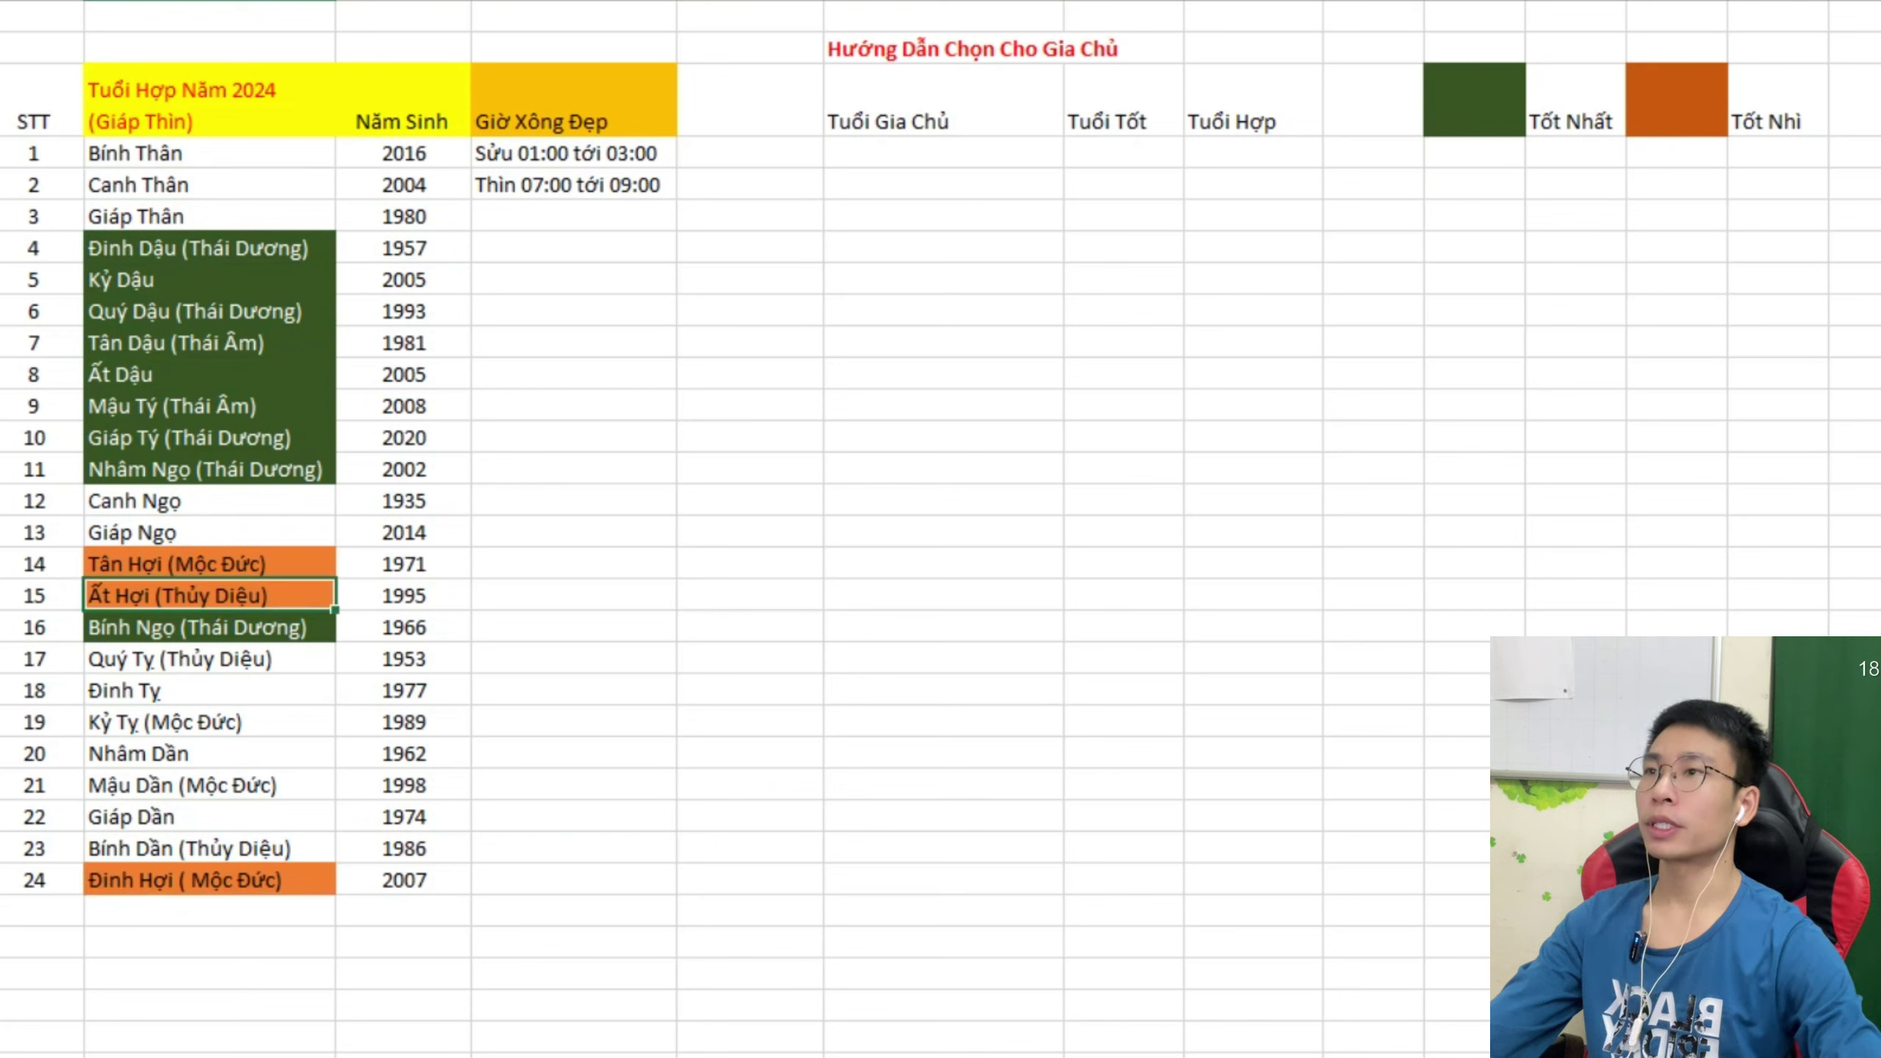
{"action": "left_click", "coordinate": [209, 880]}
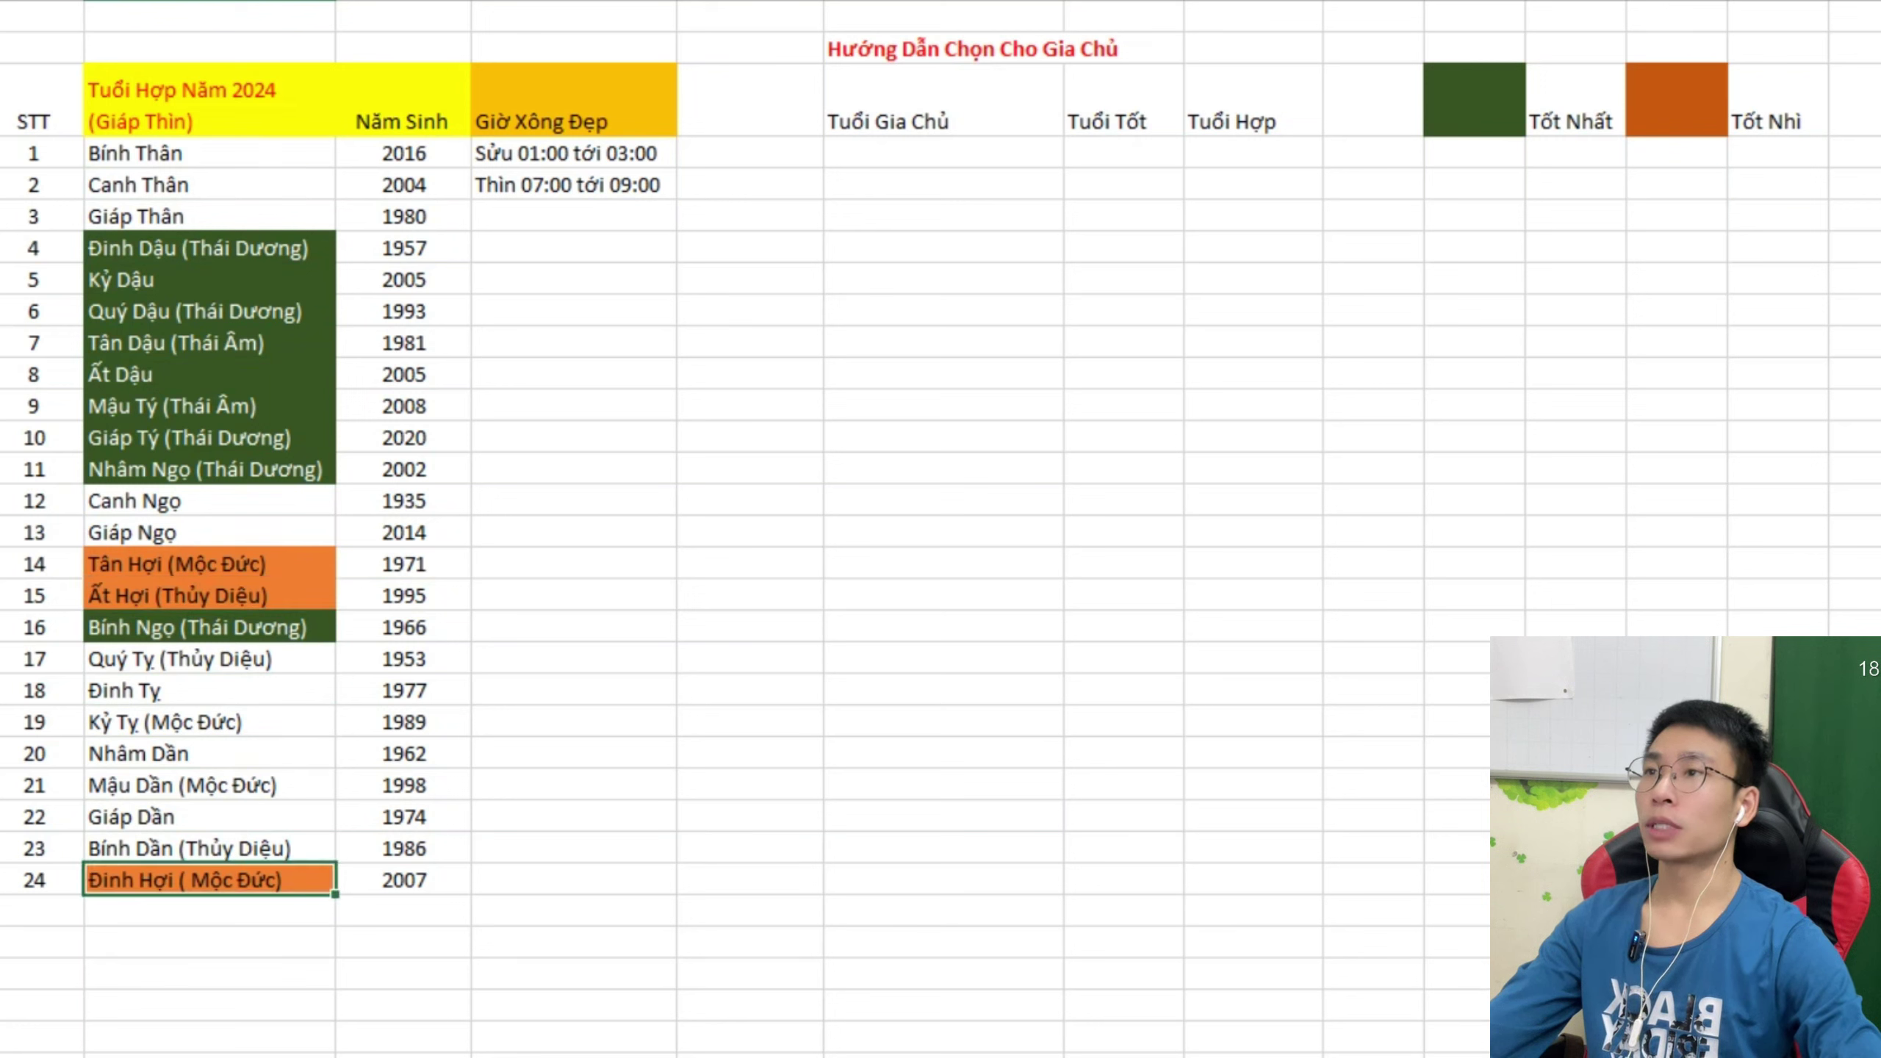
{"action": "left_click", "coordinate": [404, 880]}
{"action": "left_click", "coordinate": [403, 596]}
{"action": "left_click", "coordinate": [209, 563]}
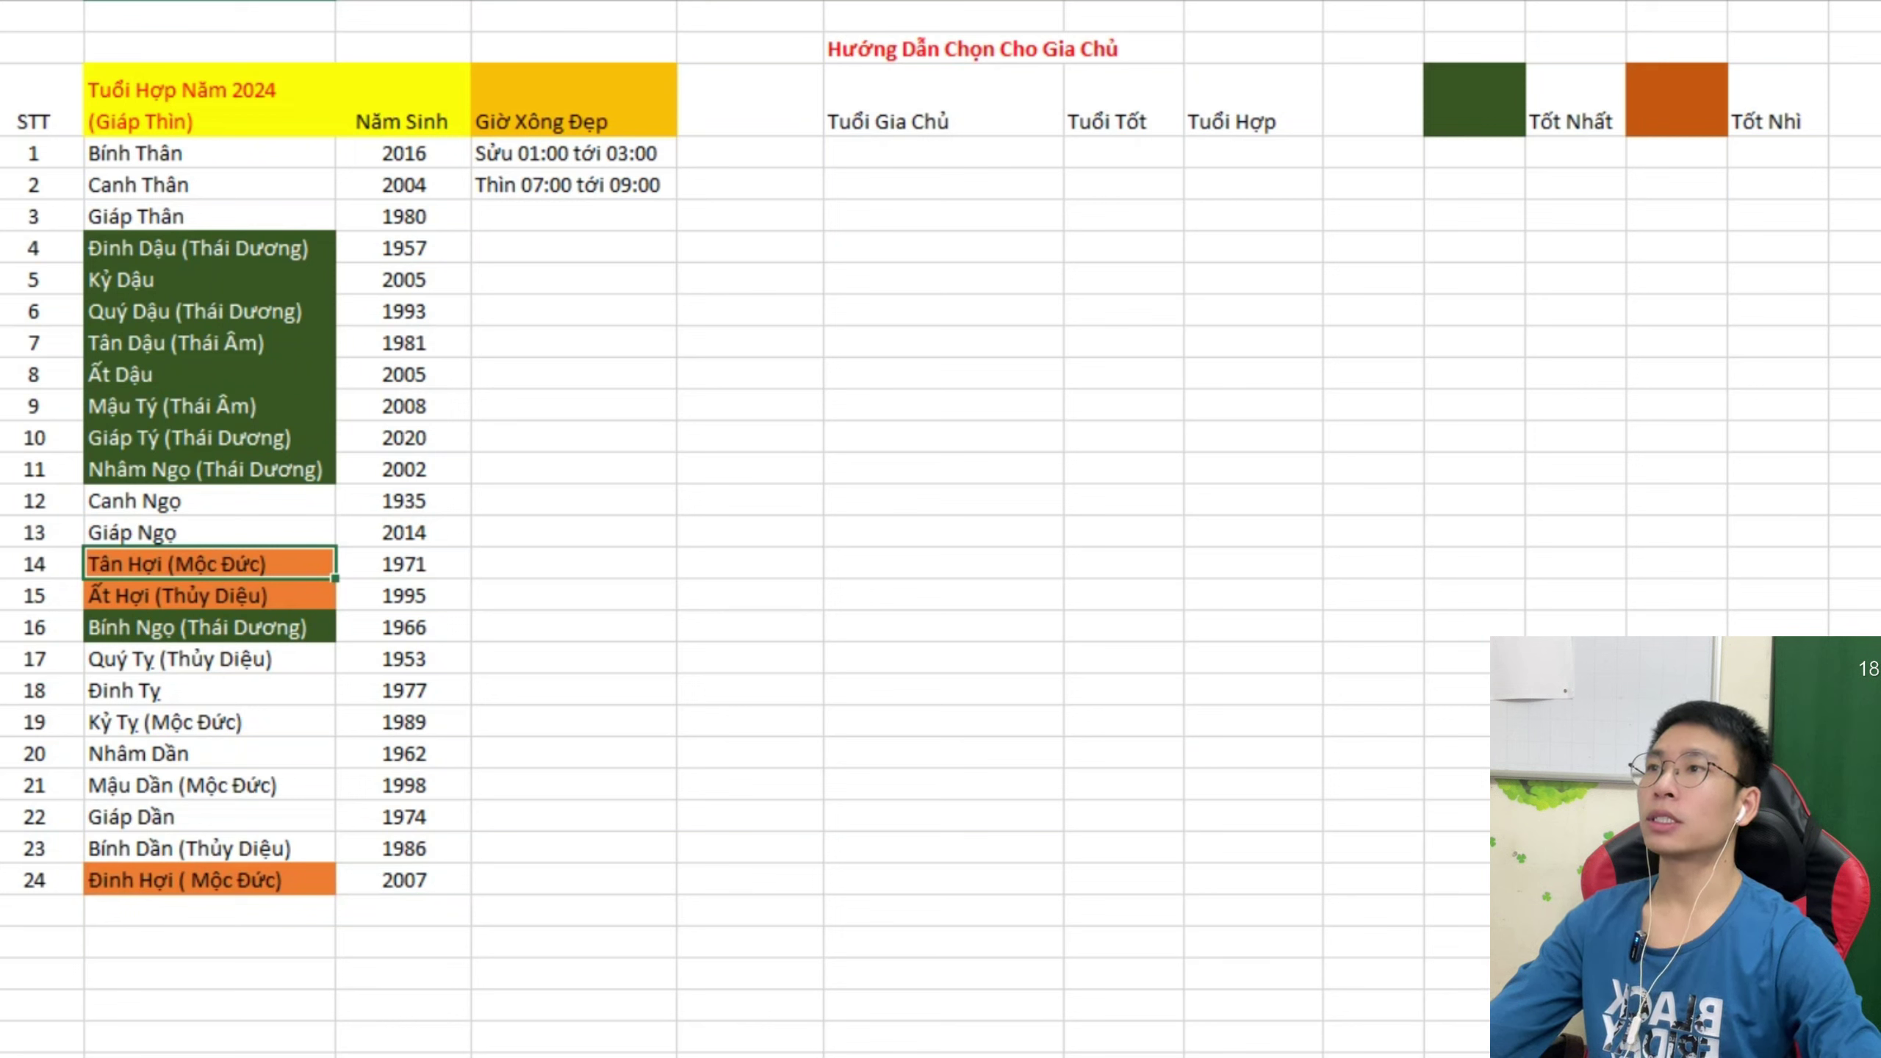
{"action": "left_click", "coordinate": [209, 596]}
{"action": "left_click", "coordinate": [210, 564]}
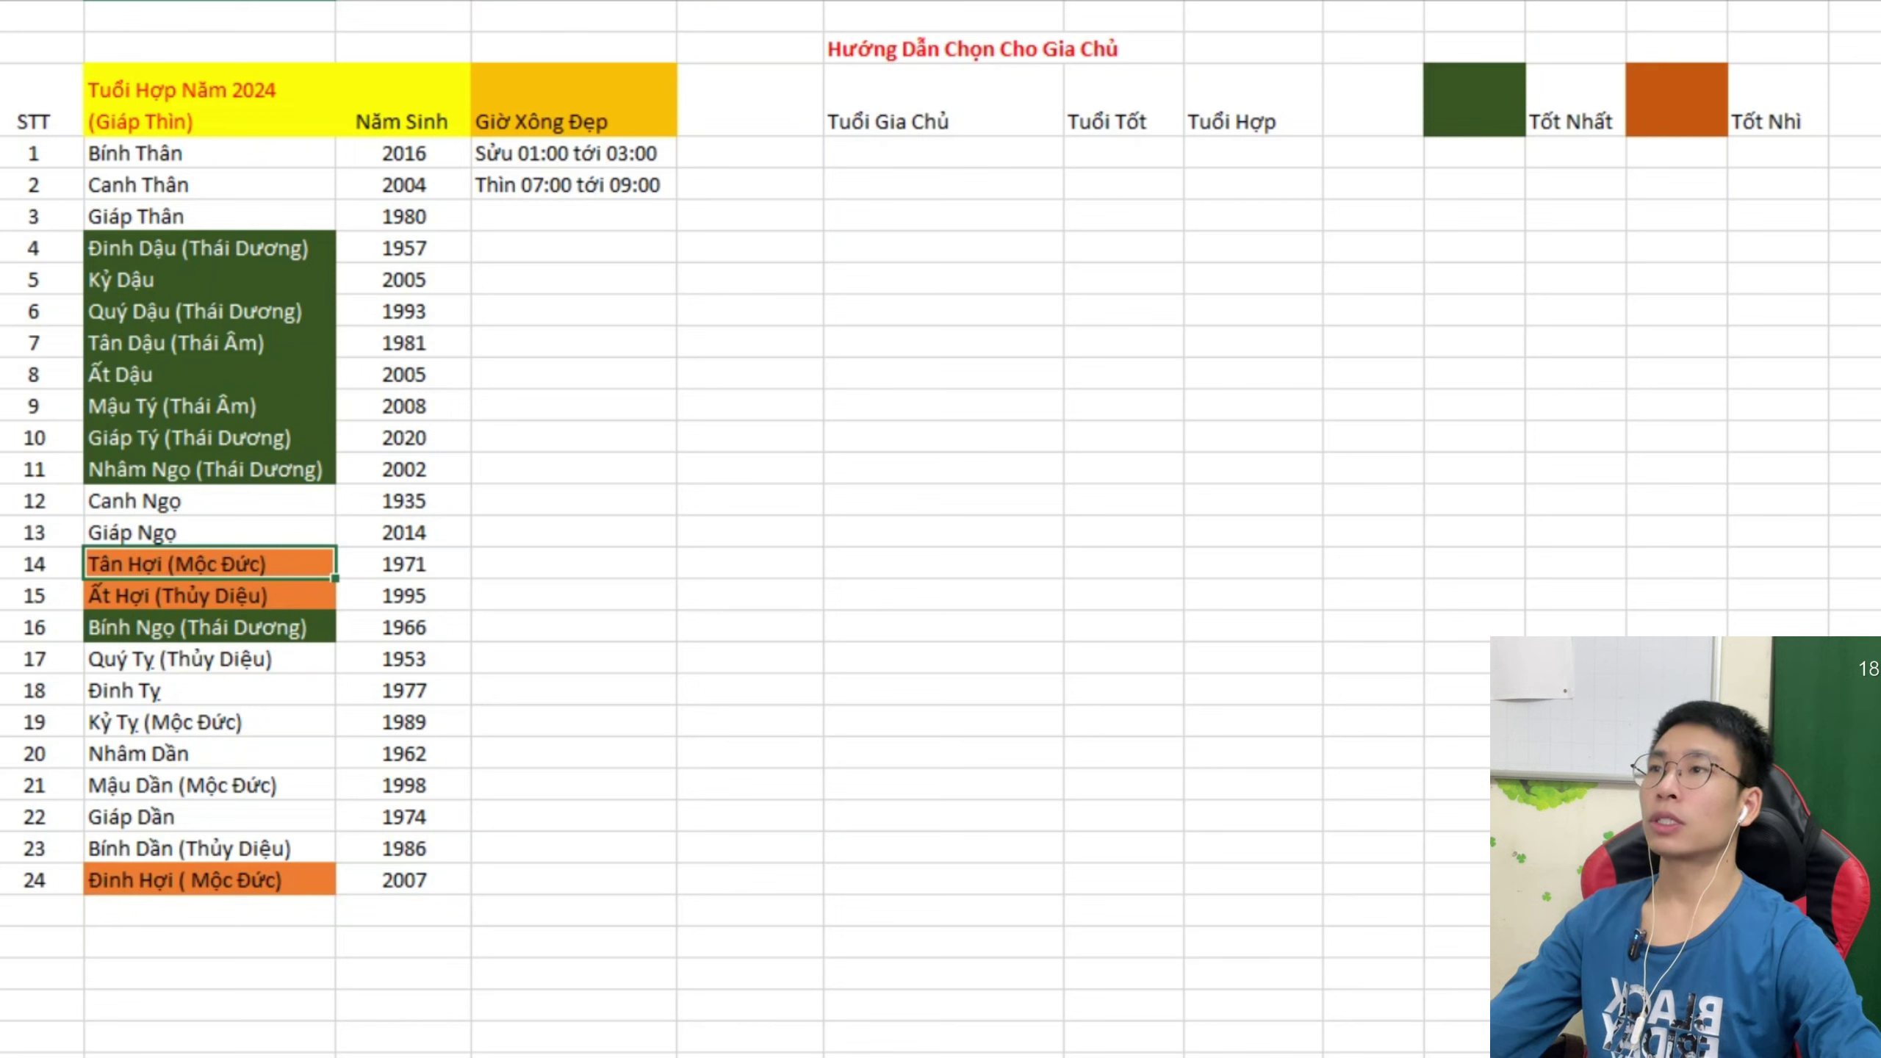
{"action": "left_click", "coordinate": [209, 279]}
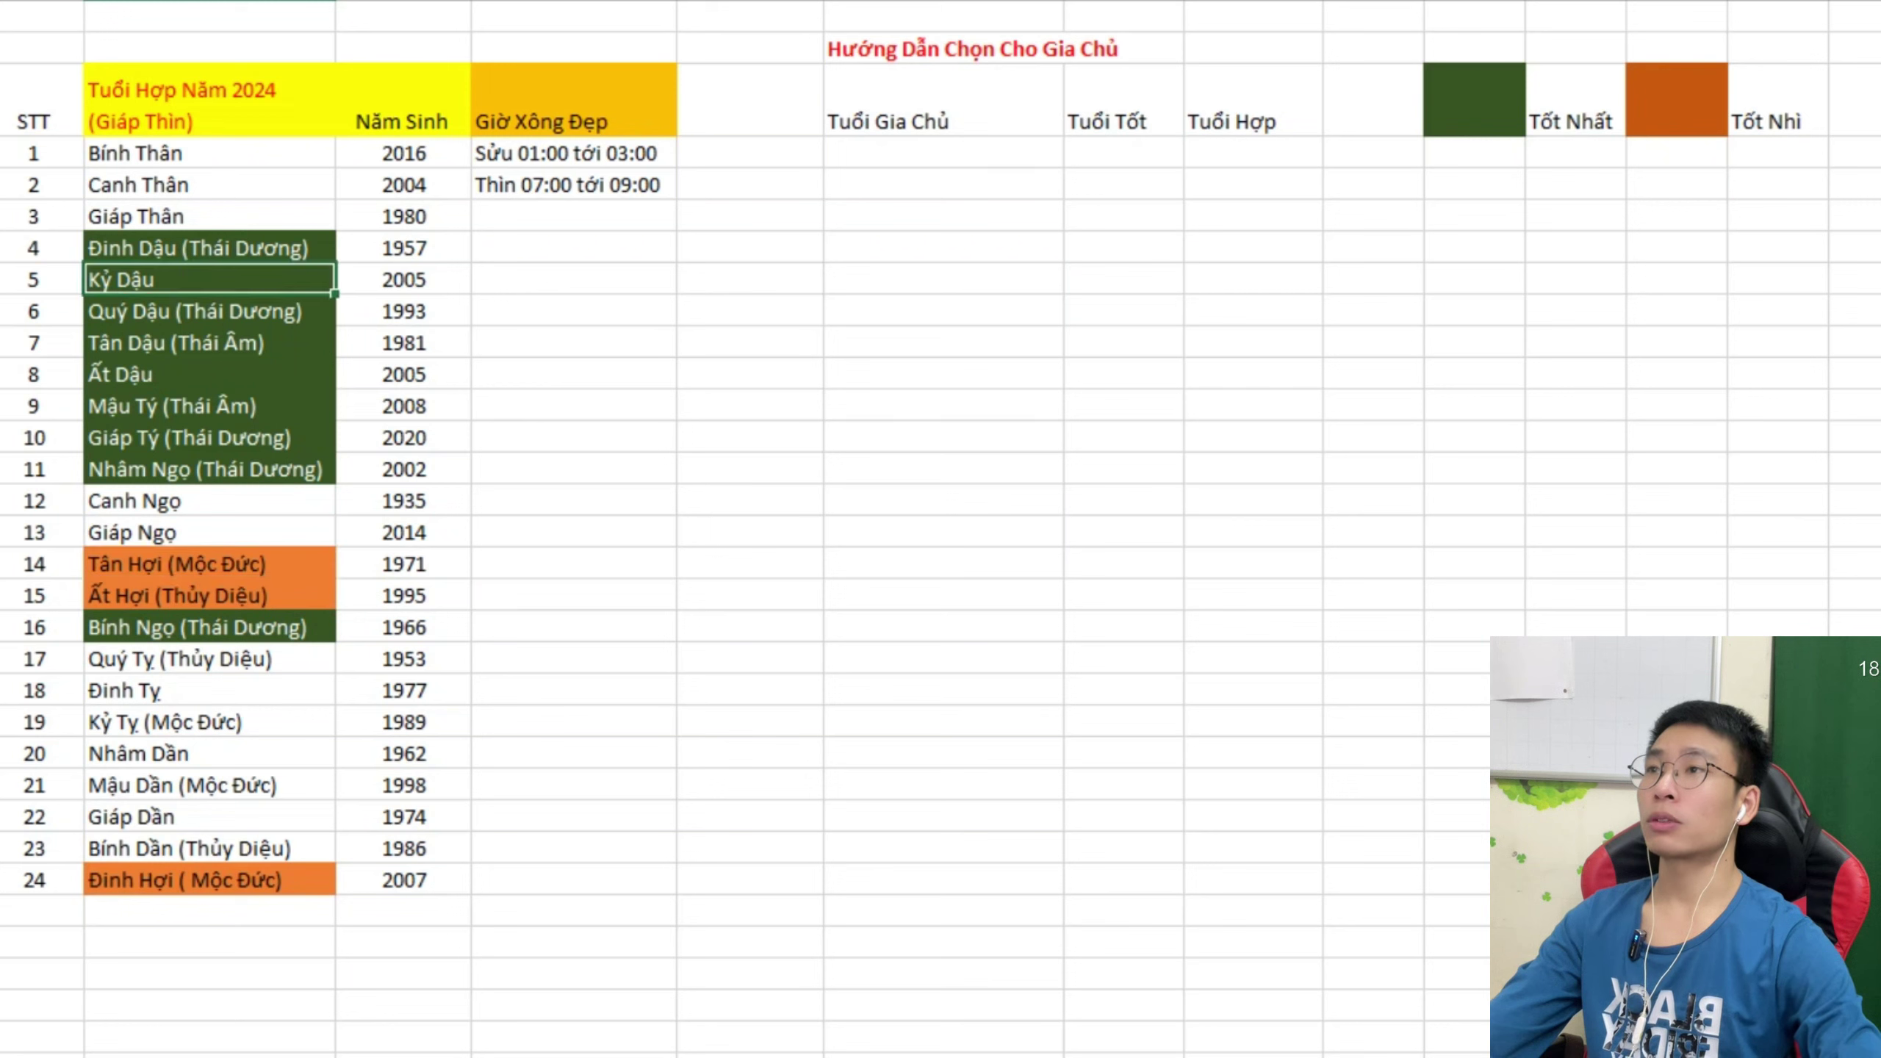
{"action": "left_click", "coordinate": [210, 407]}
{"action": "left_click", "coordinate": [210, 279]}
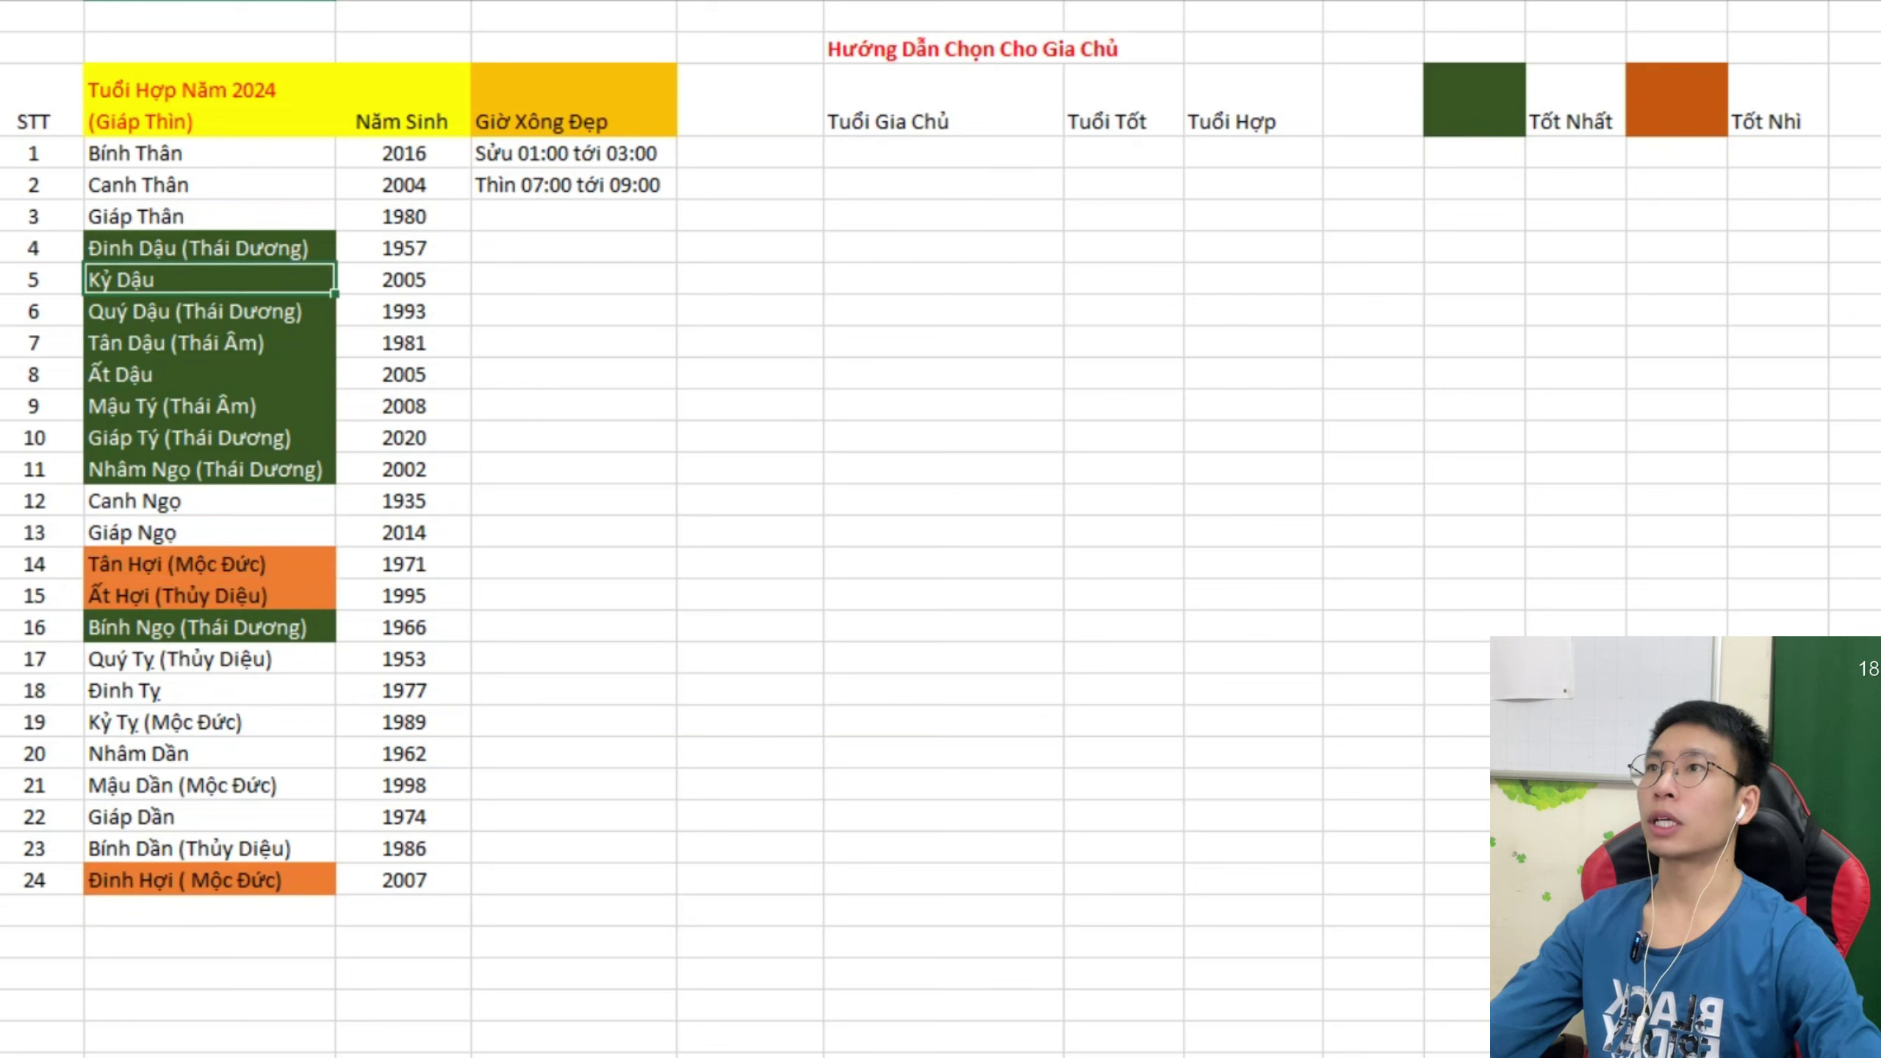
Fill the Ất Dậu and Kỷ Dậu ages in the 2024 list with the dark orange of the Tốt Nhì legend.
{"action": "left_click", "coordinate": [210, 373]}
{"action": "key", "text": "F4"}
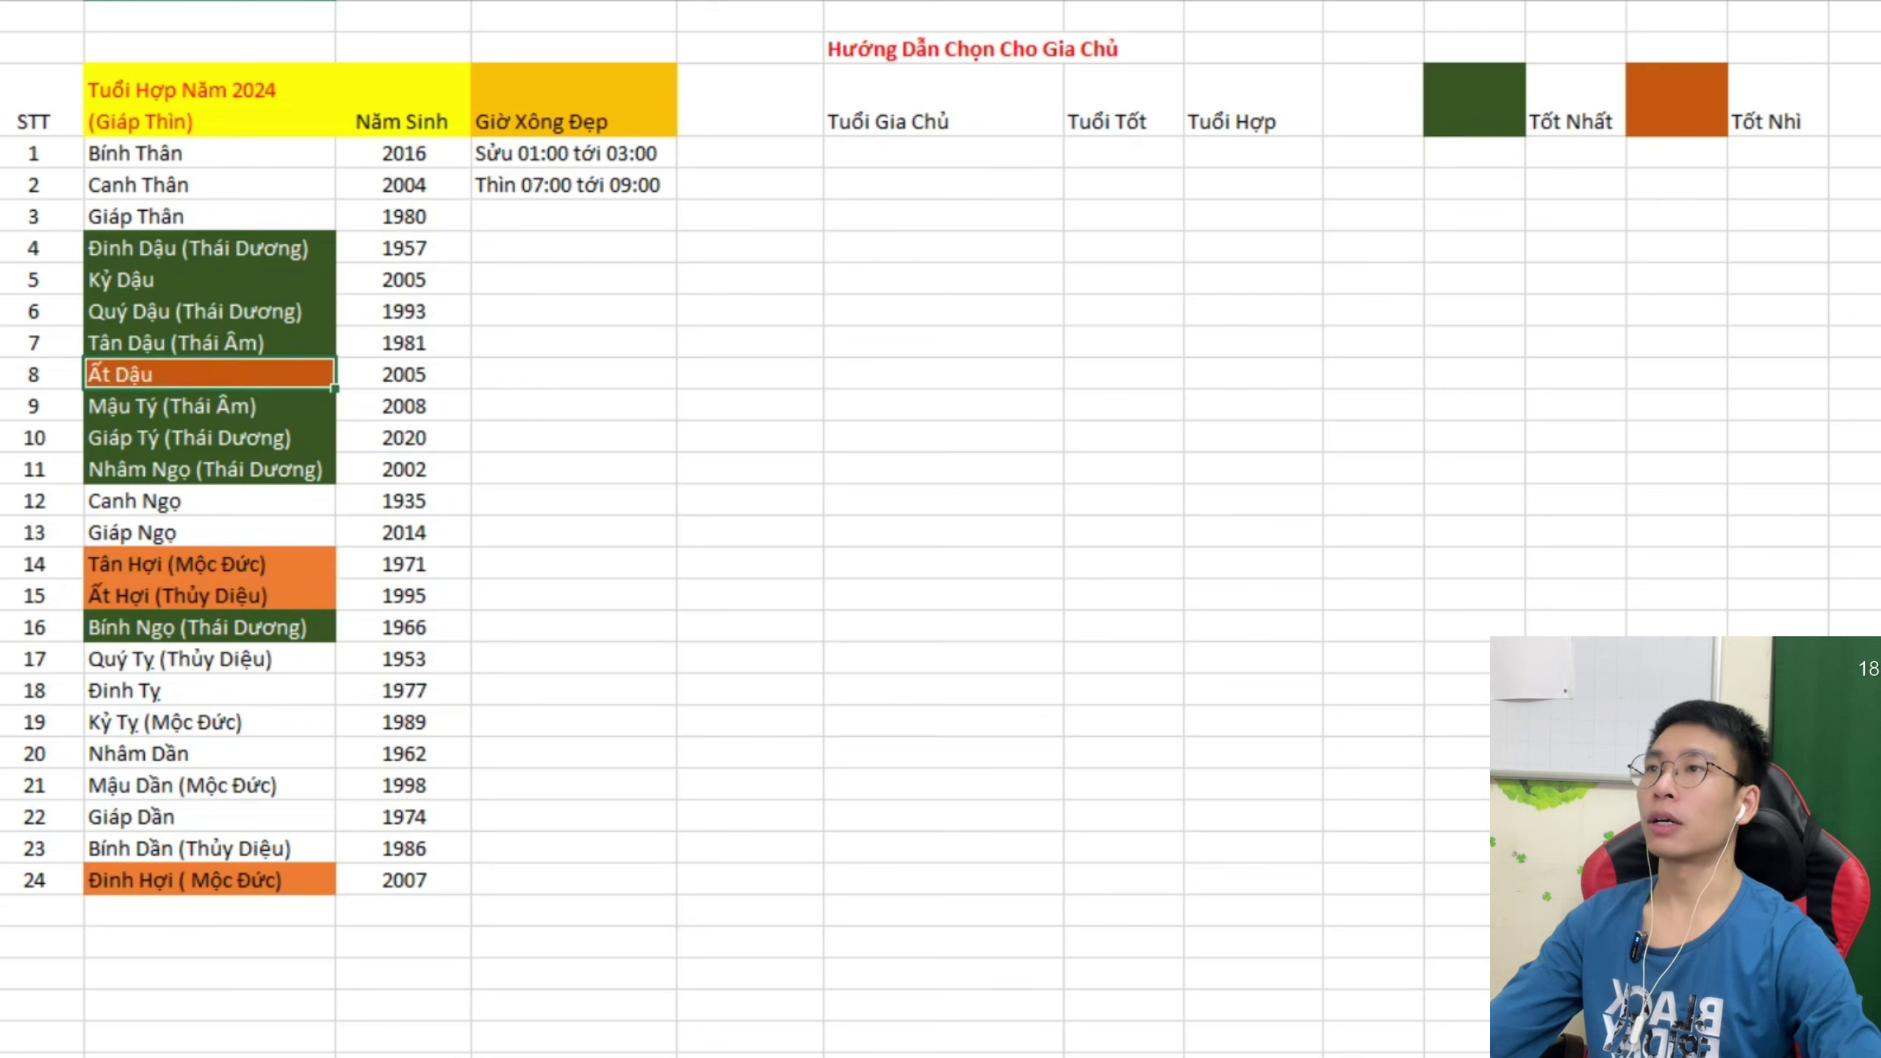
{"action": "left_click", "coordinate": [210, 279]}
{"action": "key", "text": "F4"}
Review the dark green best ages in the 2024 list, from Đinh Dậu through the Tý ages to Bính Ngọ.
{"action": "left_click", "coordinate": [209, 312]}
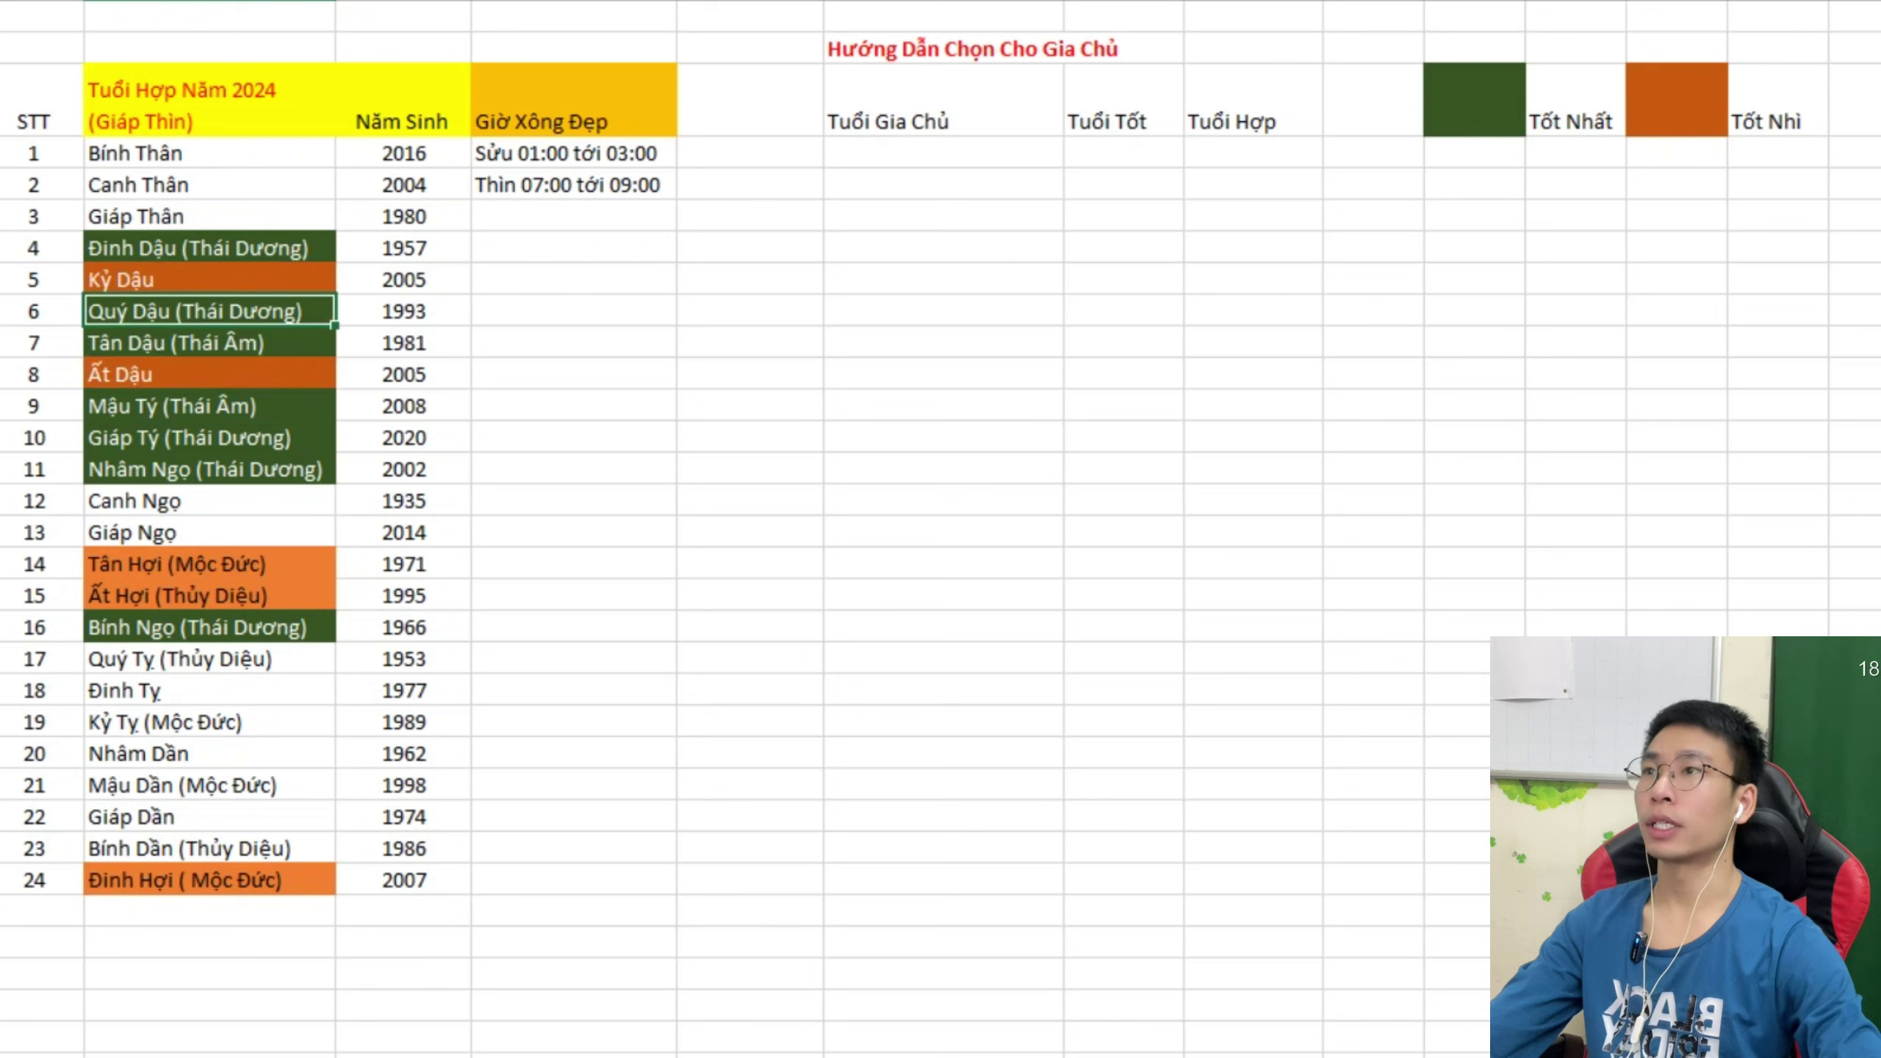
{"action": "left_click", "coordinate": [209, 438]}
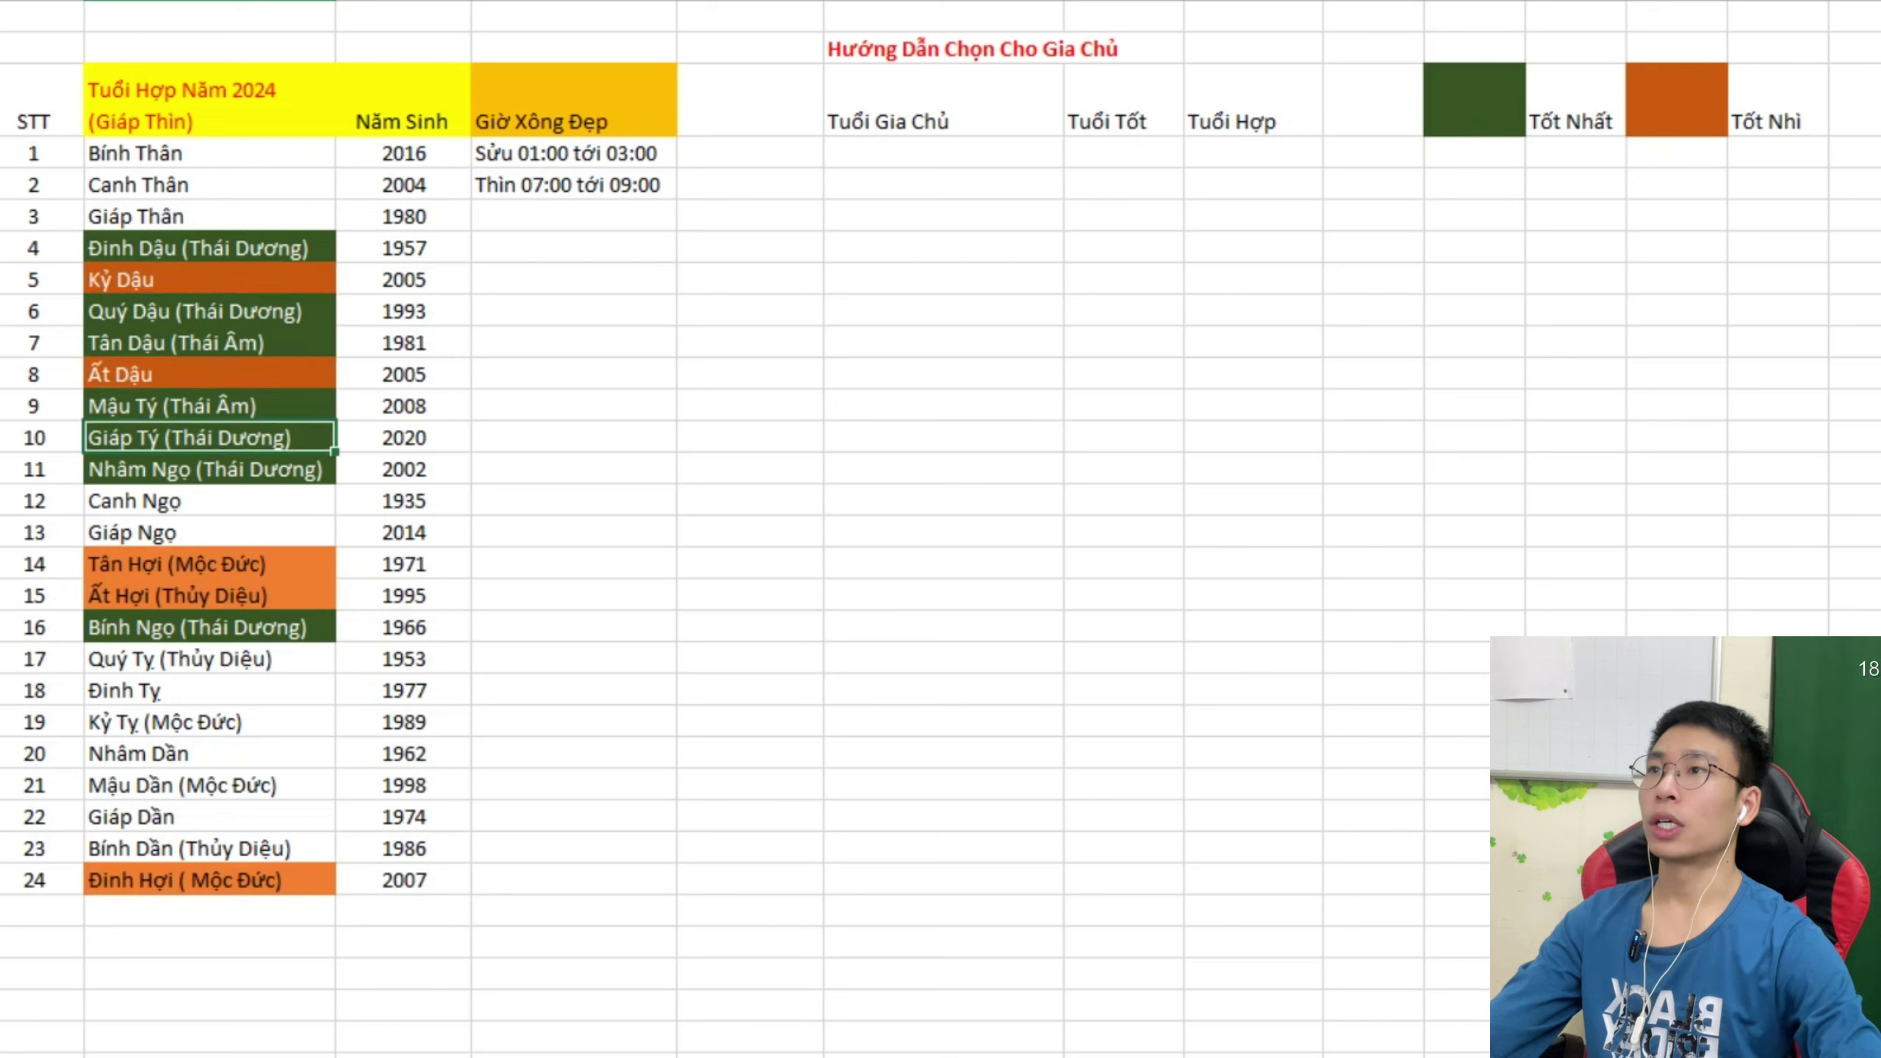
{"action": "left_click", "coordinate": [210, 100]}
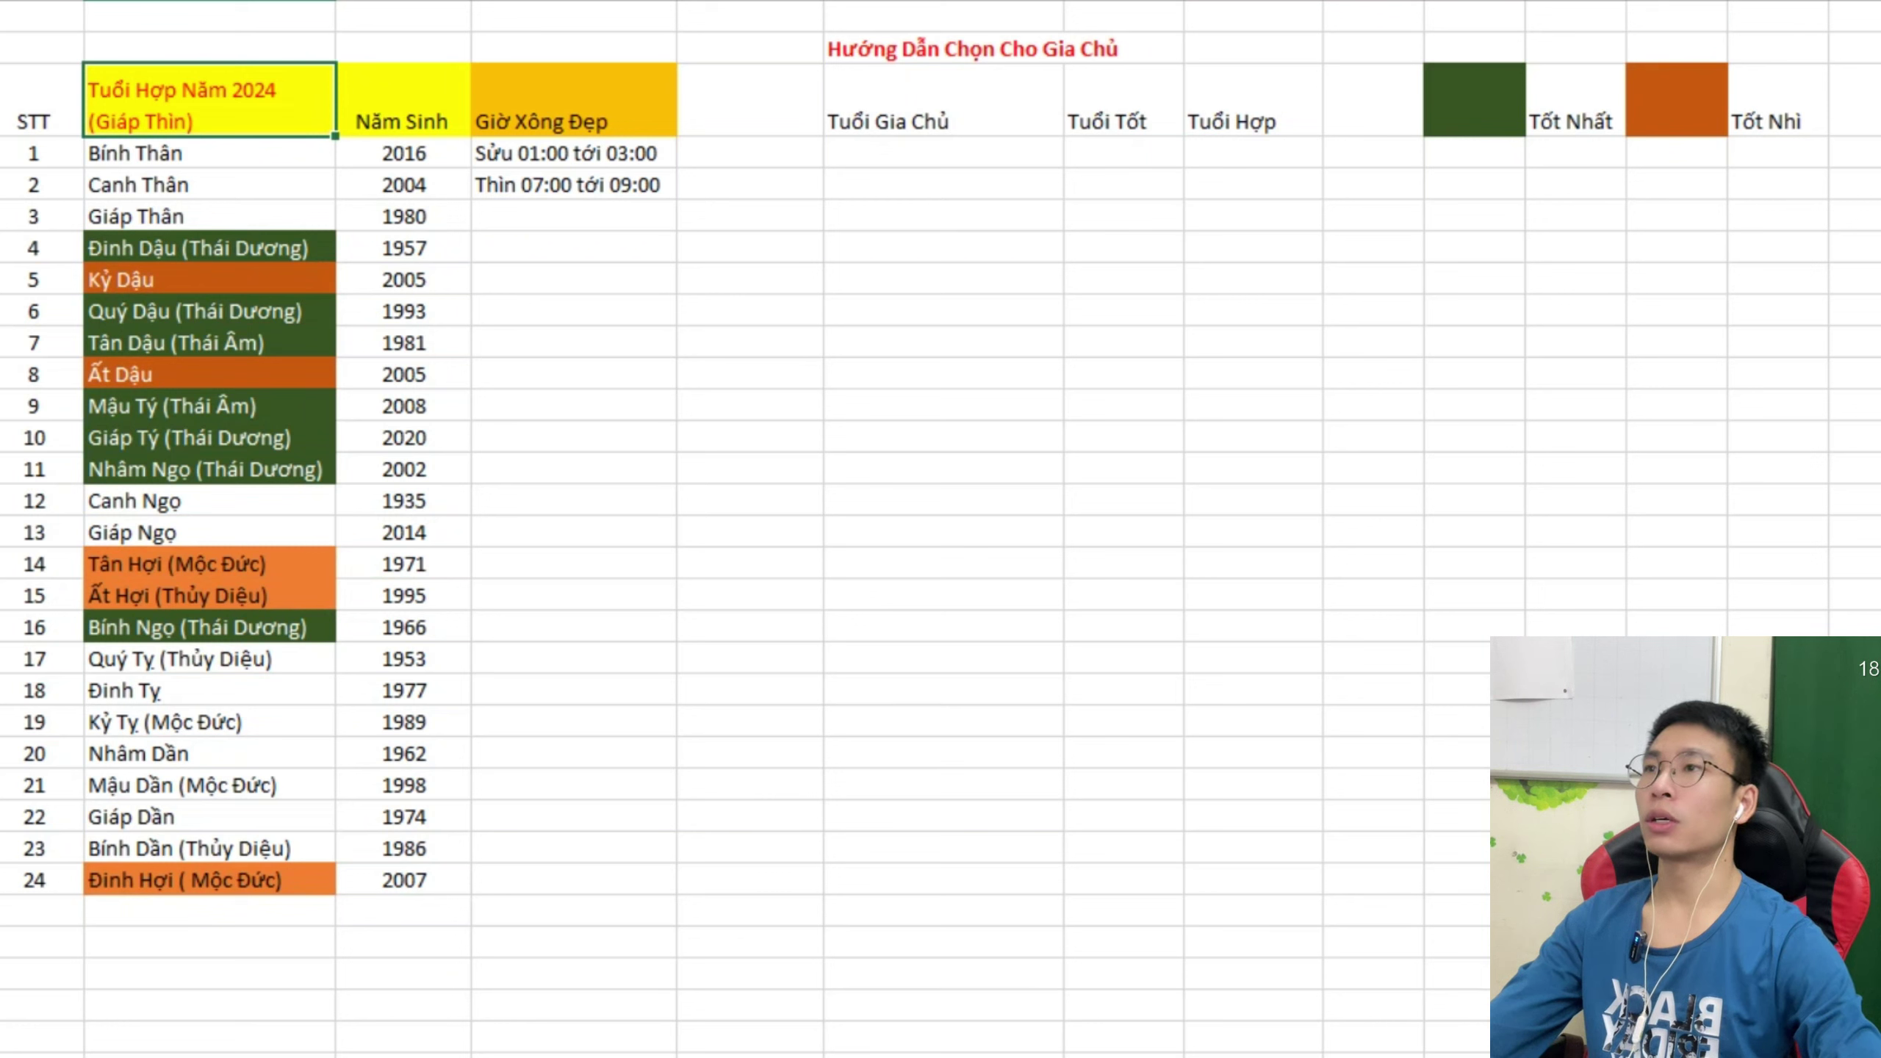
{"action": "left_click", "coordinate": [209, 248]}
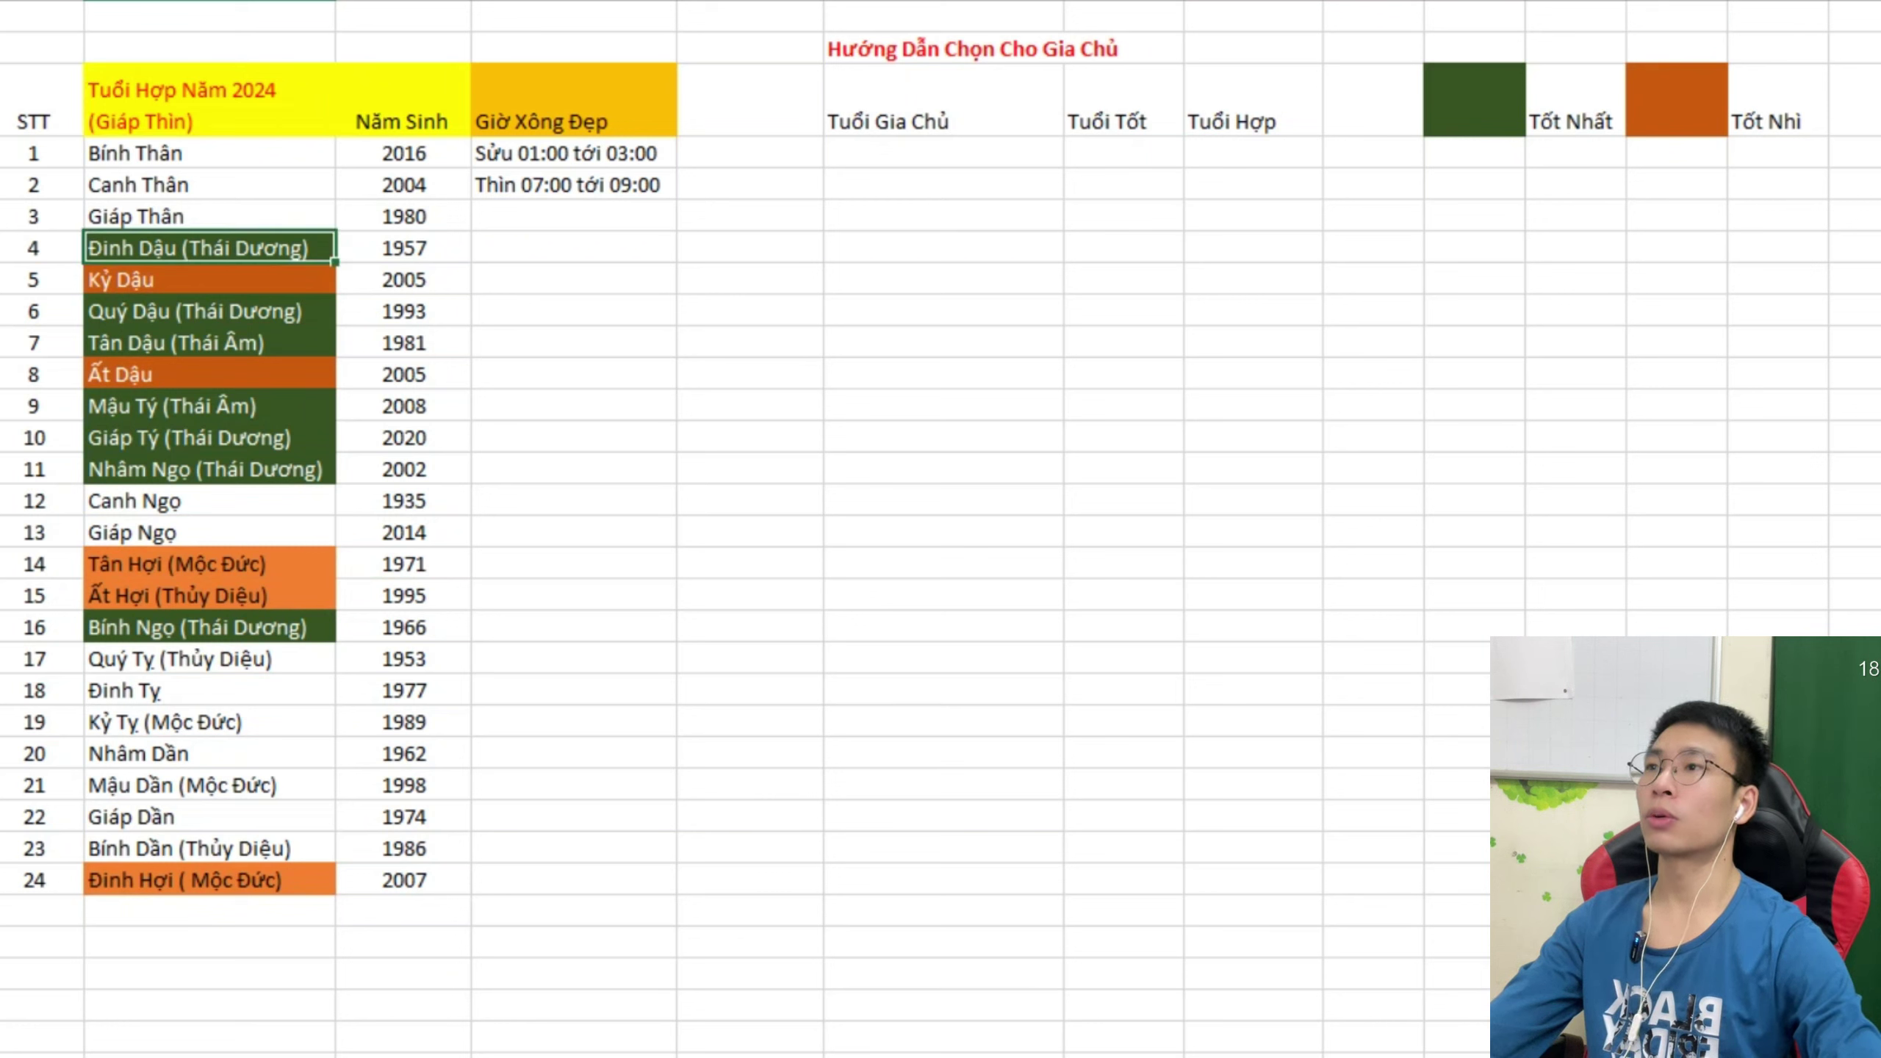
{"action": "left_click", "coordinate": [210, 312]}
{"action": "left_click", "coordinate": [209, 344]}
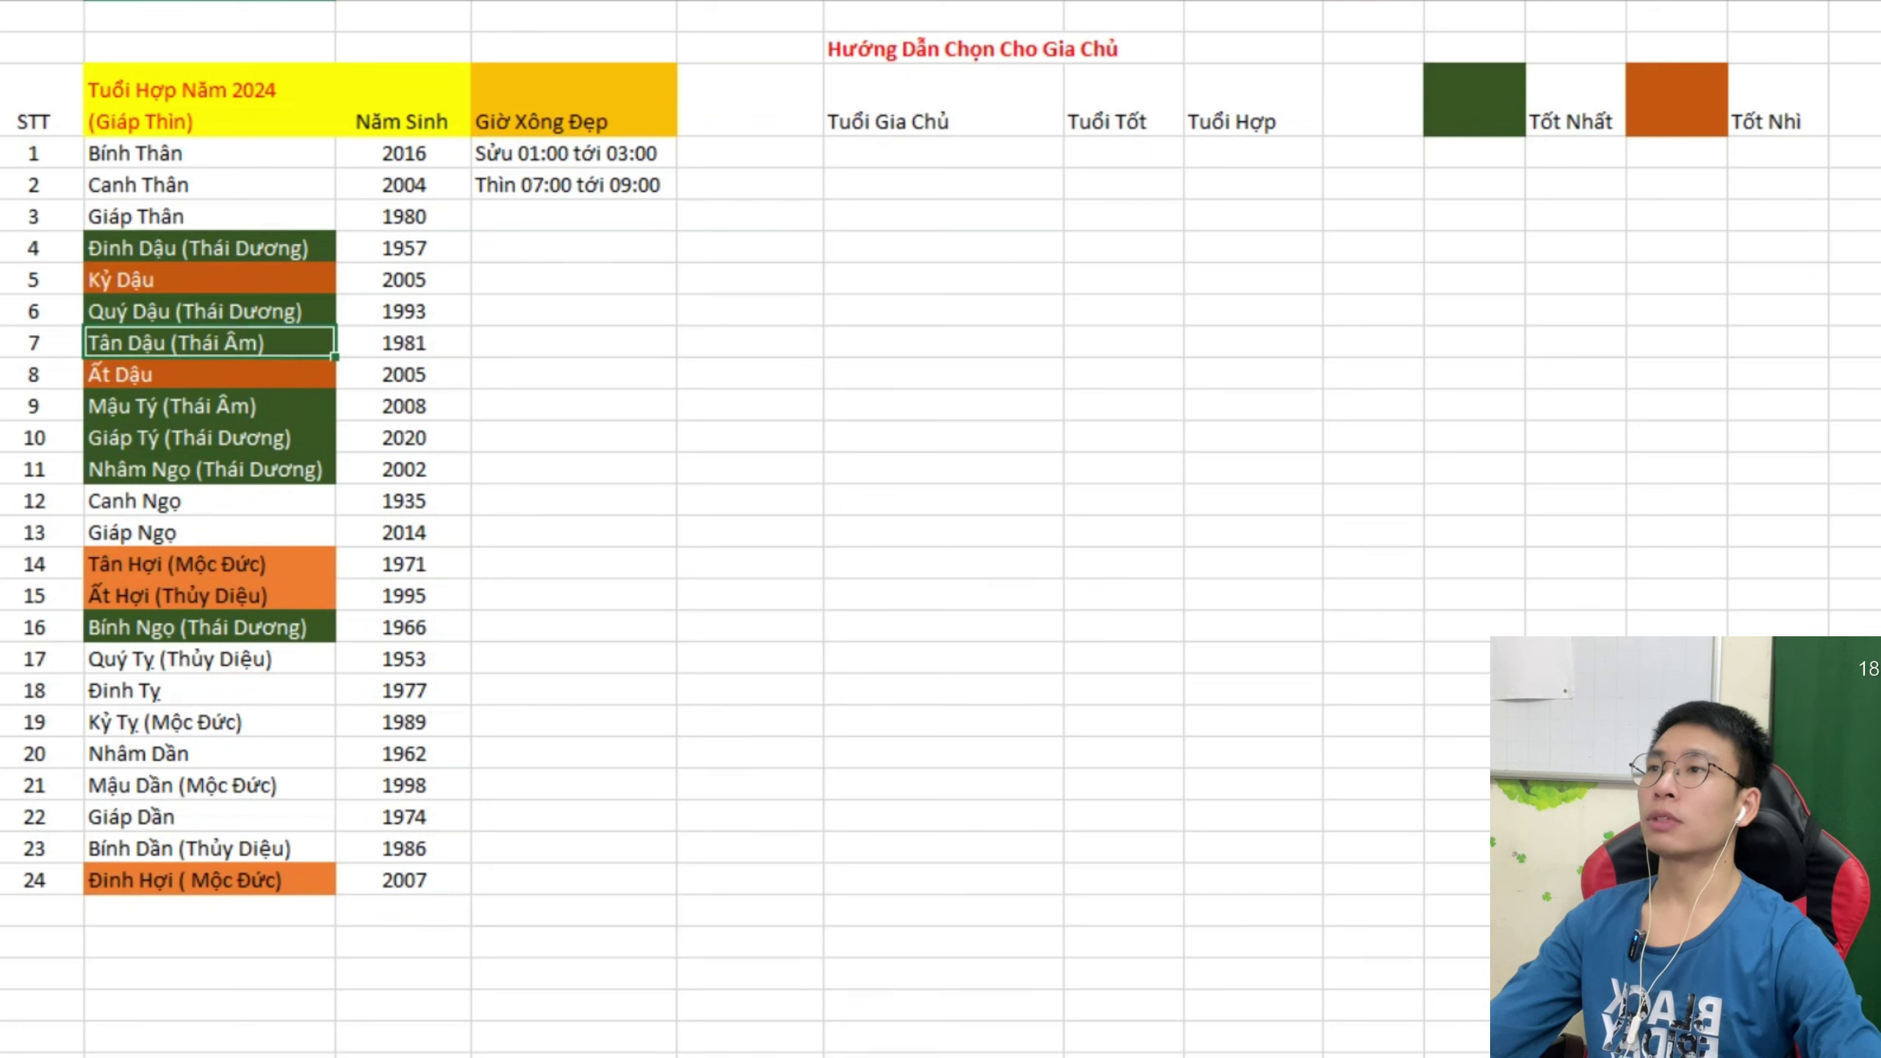
{"action": "left_click", "coordinate": [209, 406]}
{"action": "left_click", "coordinate": [209, 438]}
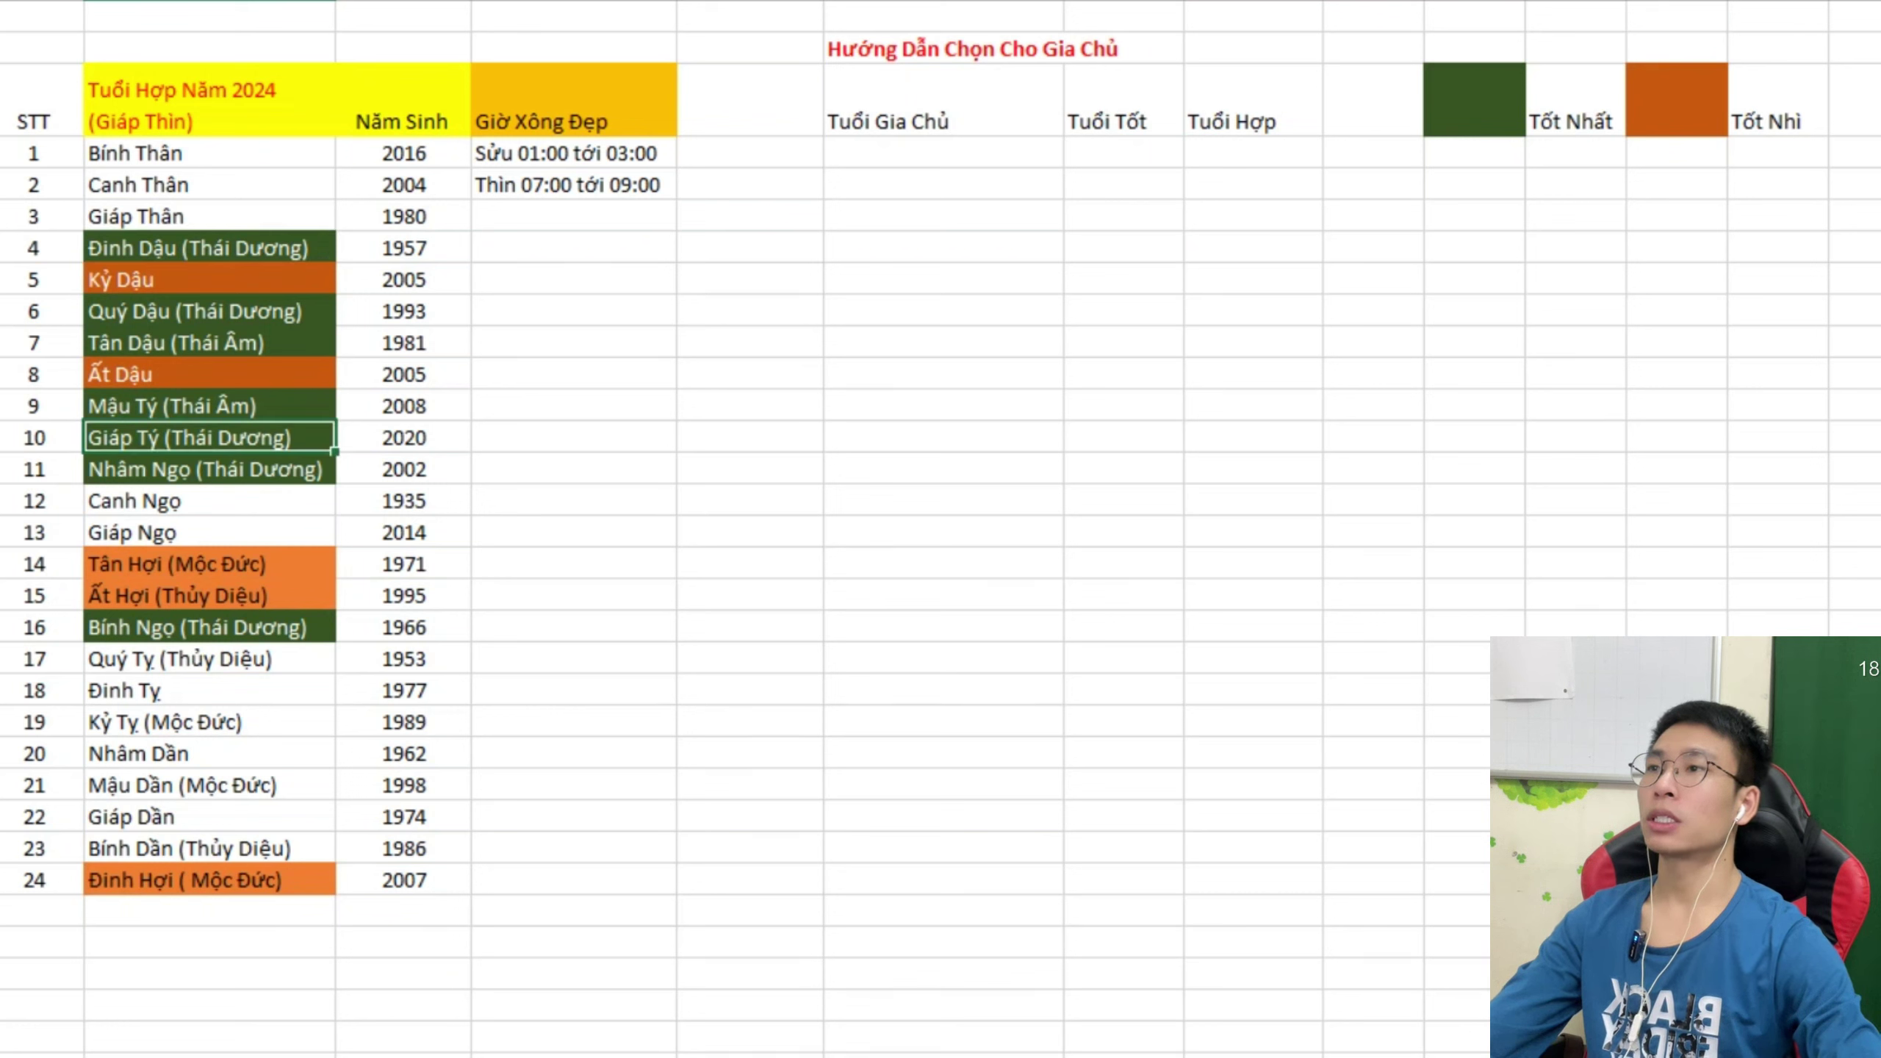
{"action": "left_click", "coordinate": [209, 469]}
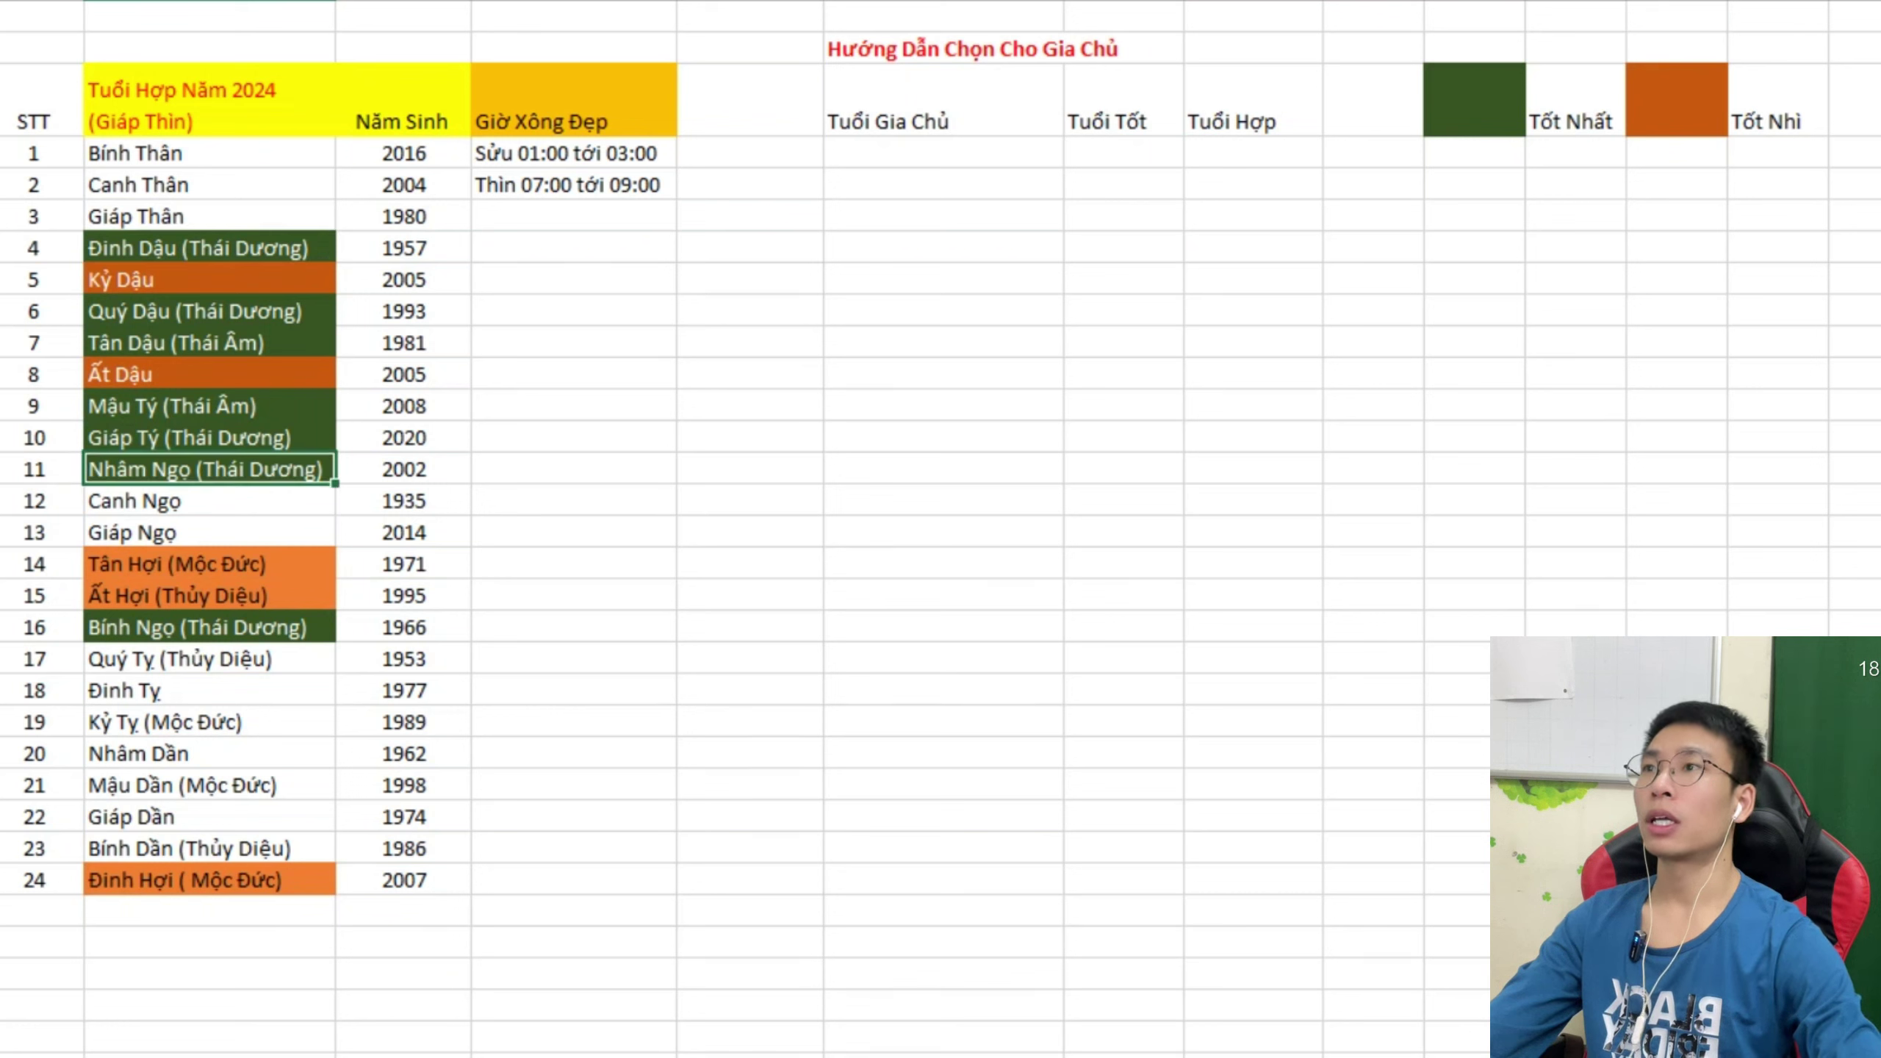
{"action": "left_click", "coordinate": [210, 627]}
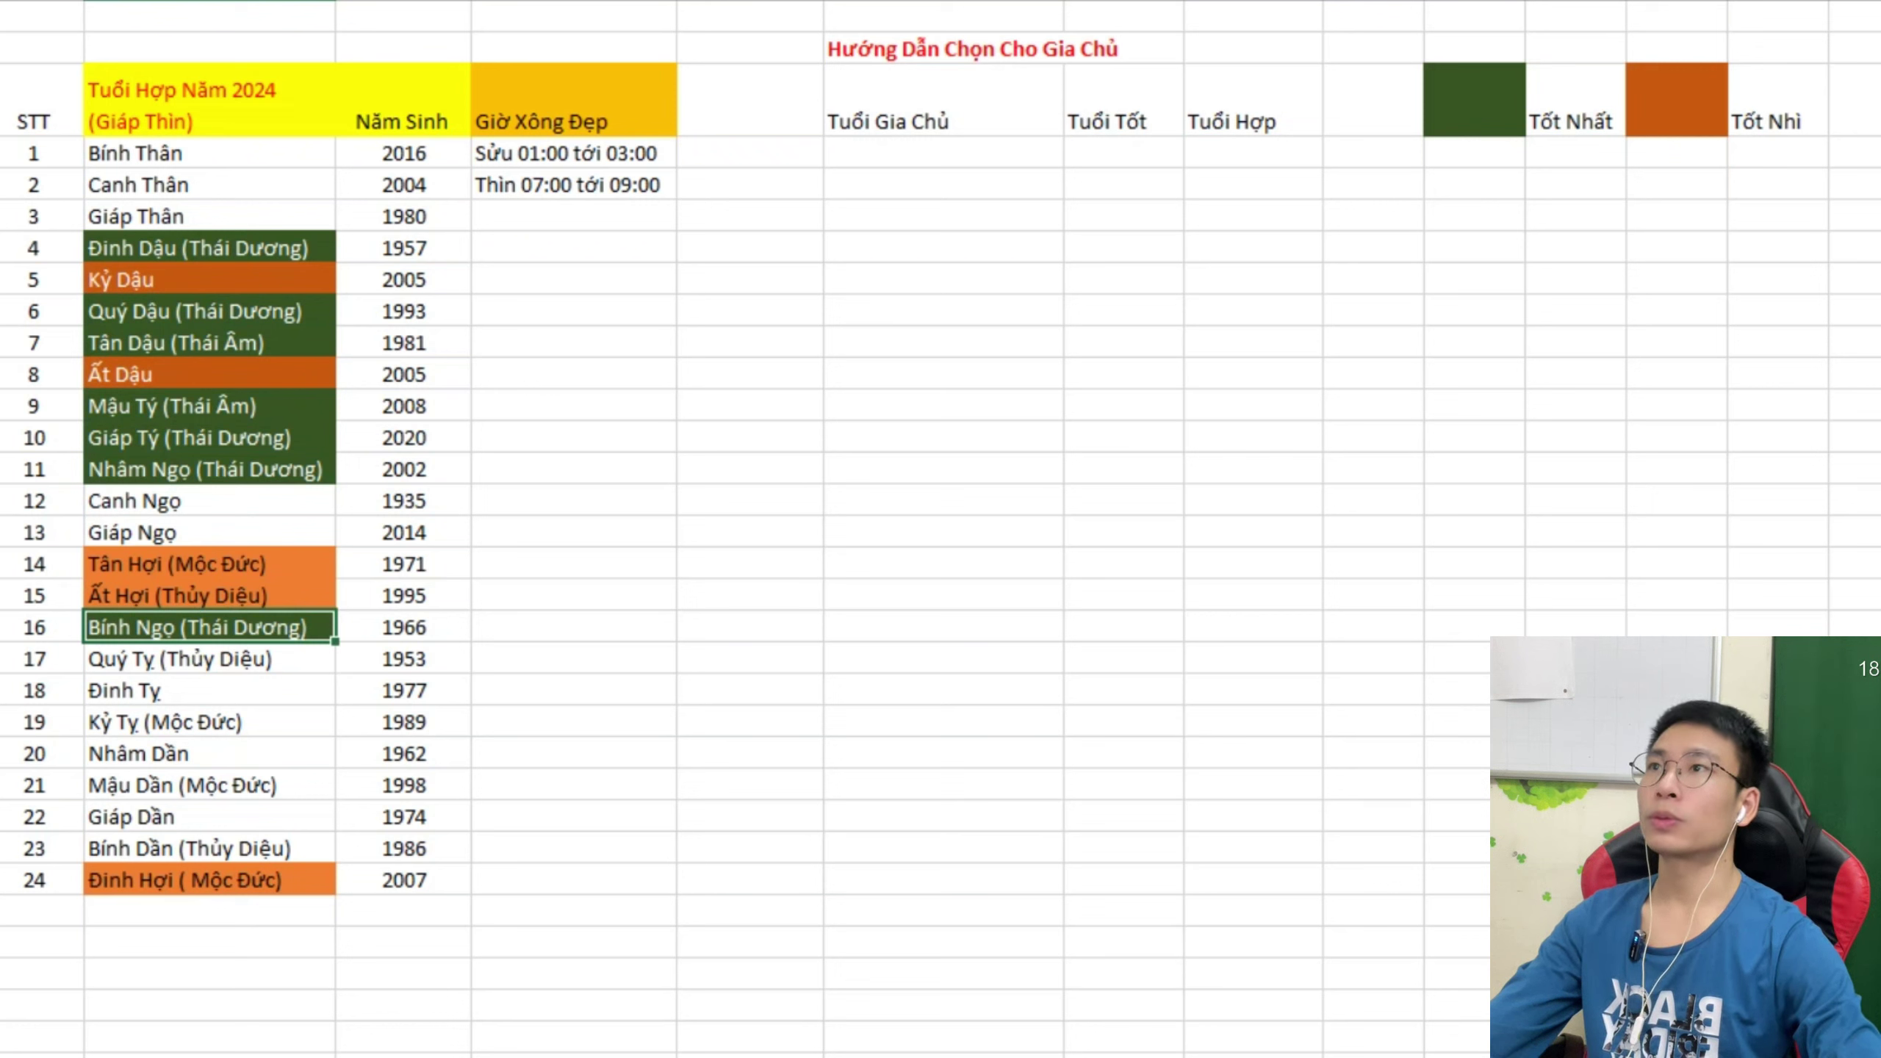
Make the Tuổi Gia Chủ header bold and fill its cell with grey.
{"action": "left_click", "coordinate": [943, 152]}
{"action": "left_click", "coordinate": [944, 108]}
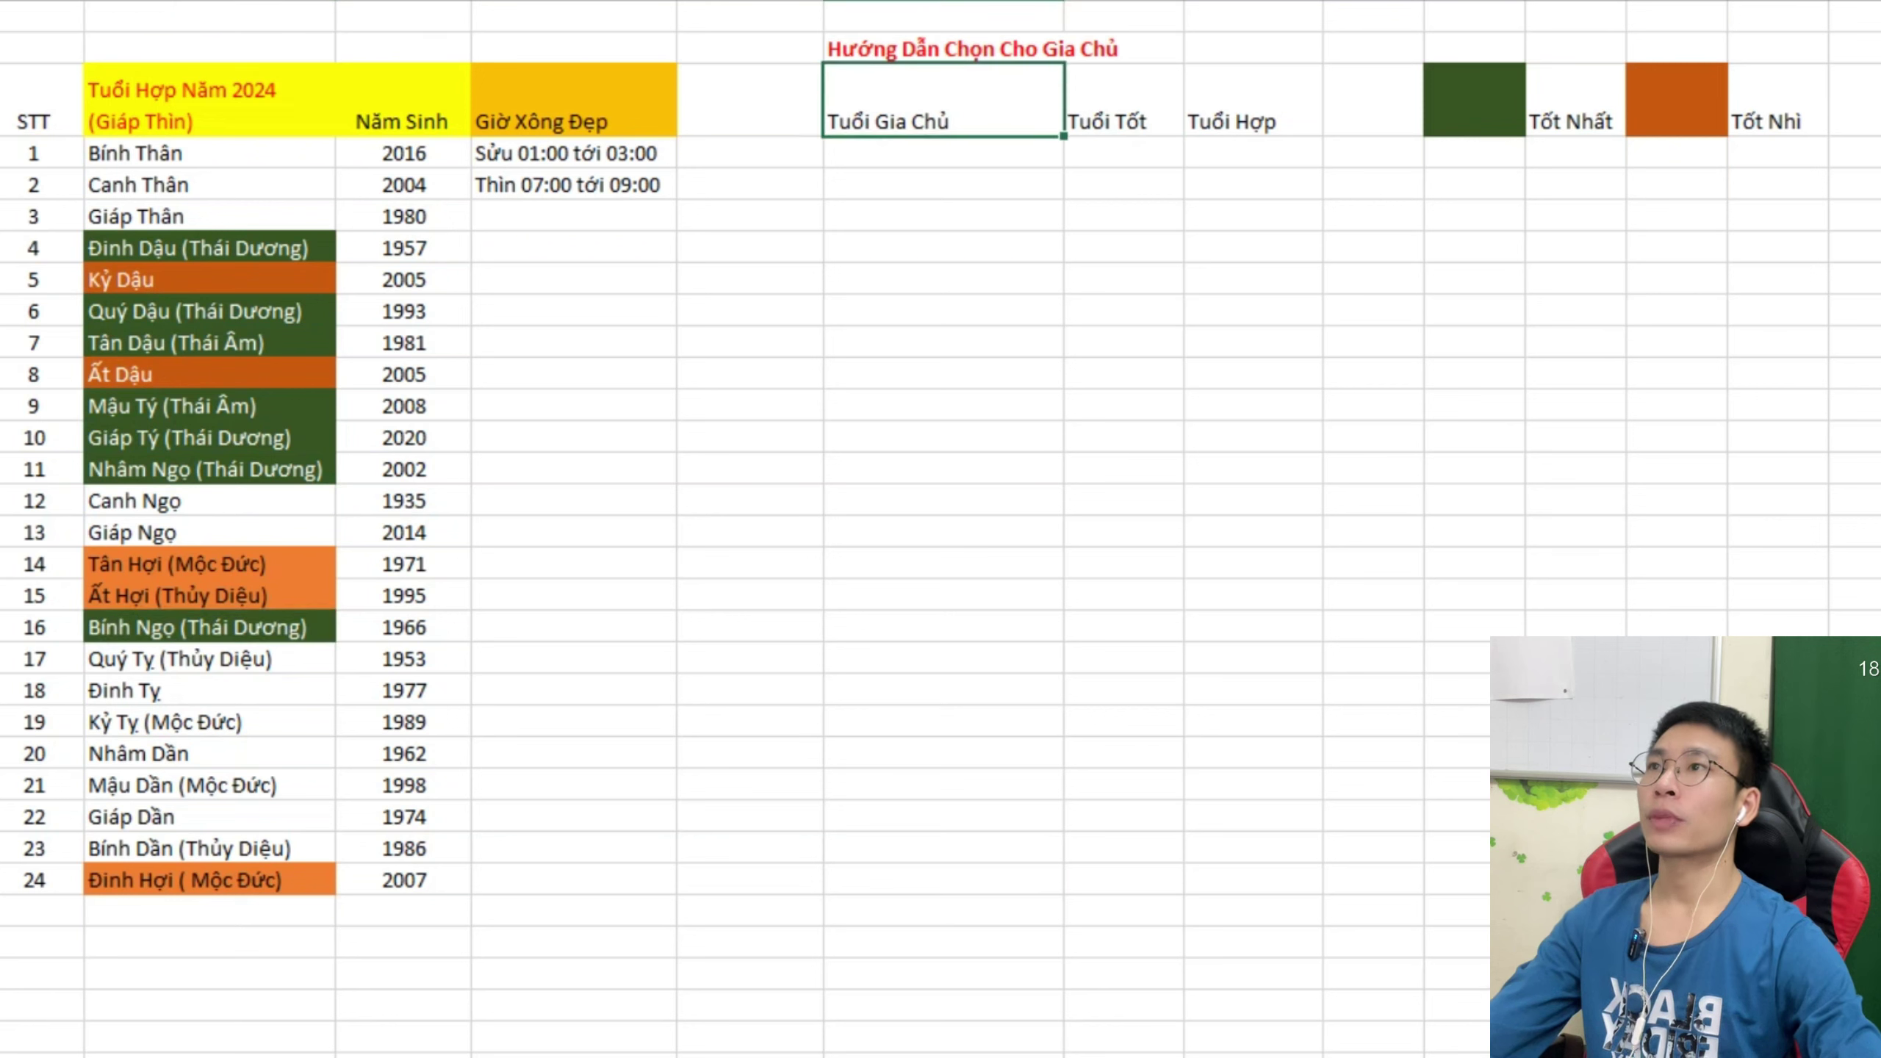
{"action": "key", "text": "ctrl+b"}
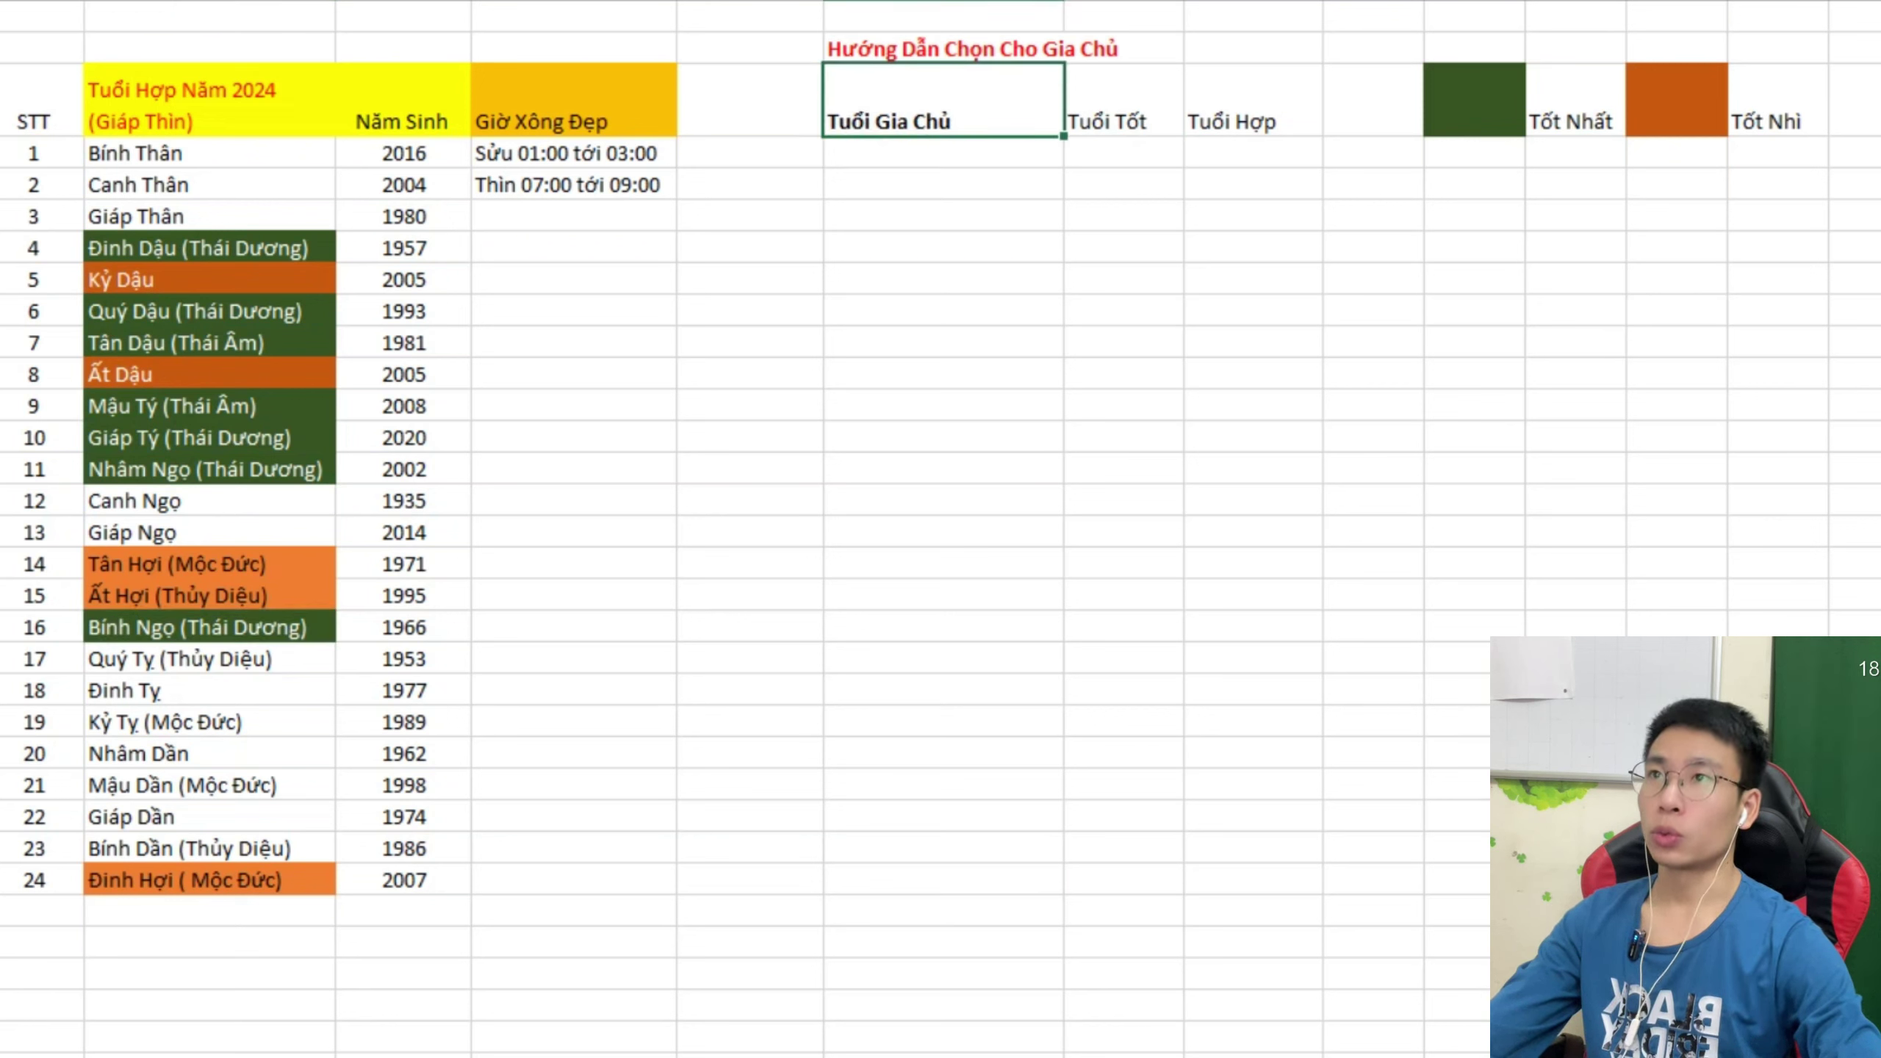
{"action": "left_click", "coordinate": [366, 0]}
{"action": "left_click", "coordinate": [405, 0]}
{"action": "left_click", "coordinate": [943, 279]}
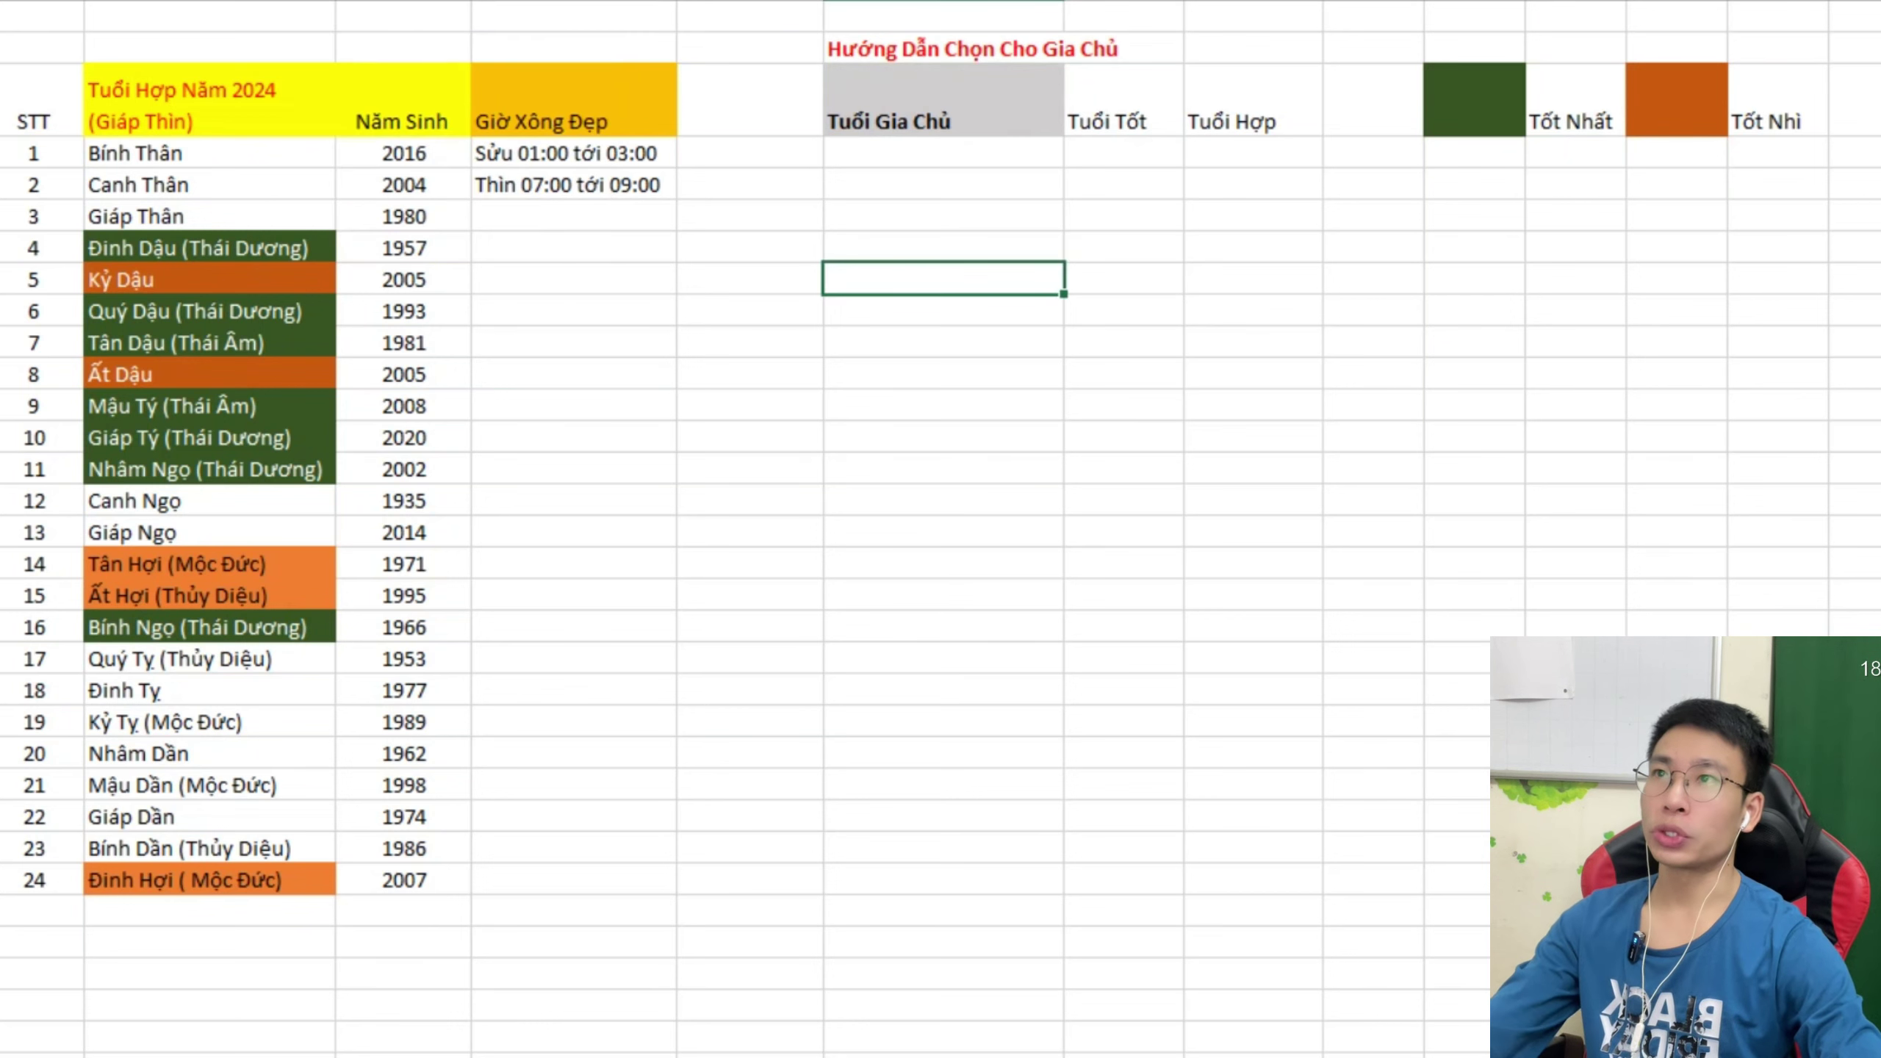
Open the first cell below the Tuổi Gia Chủ header for editing.
{"action": "left_click", "coordinate": [943, 184]}
{"action": "left_click", "coordinate": [943, 153]}
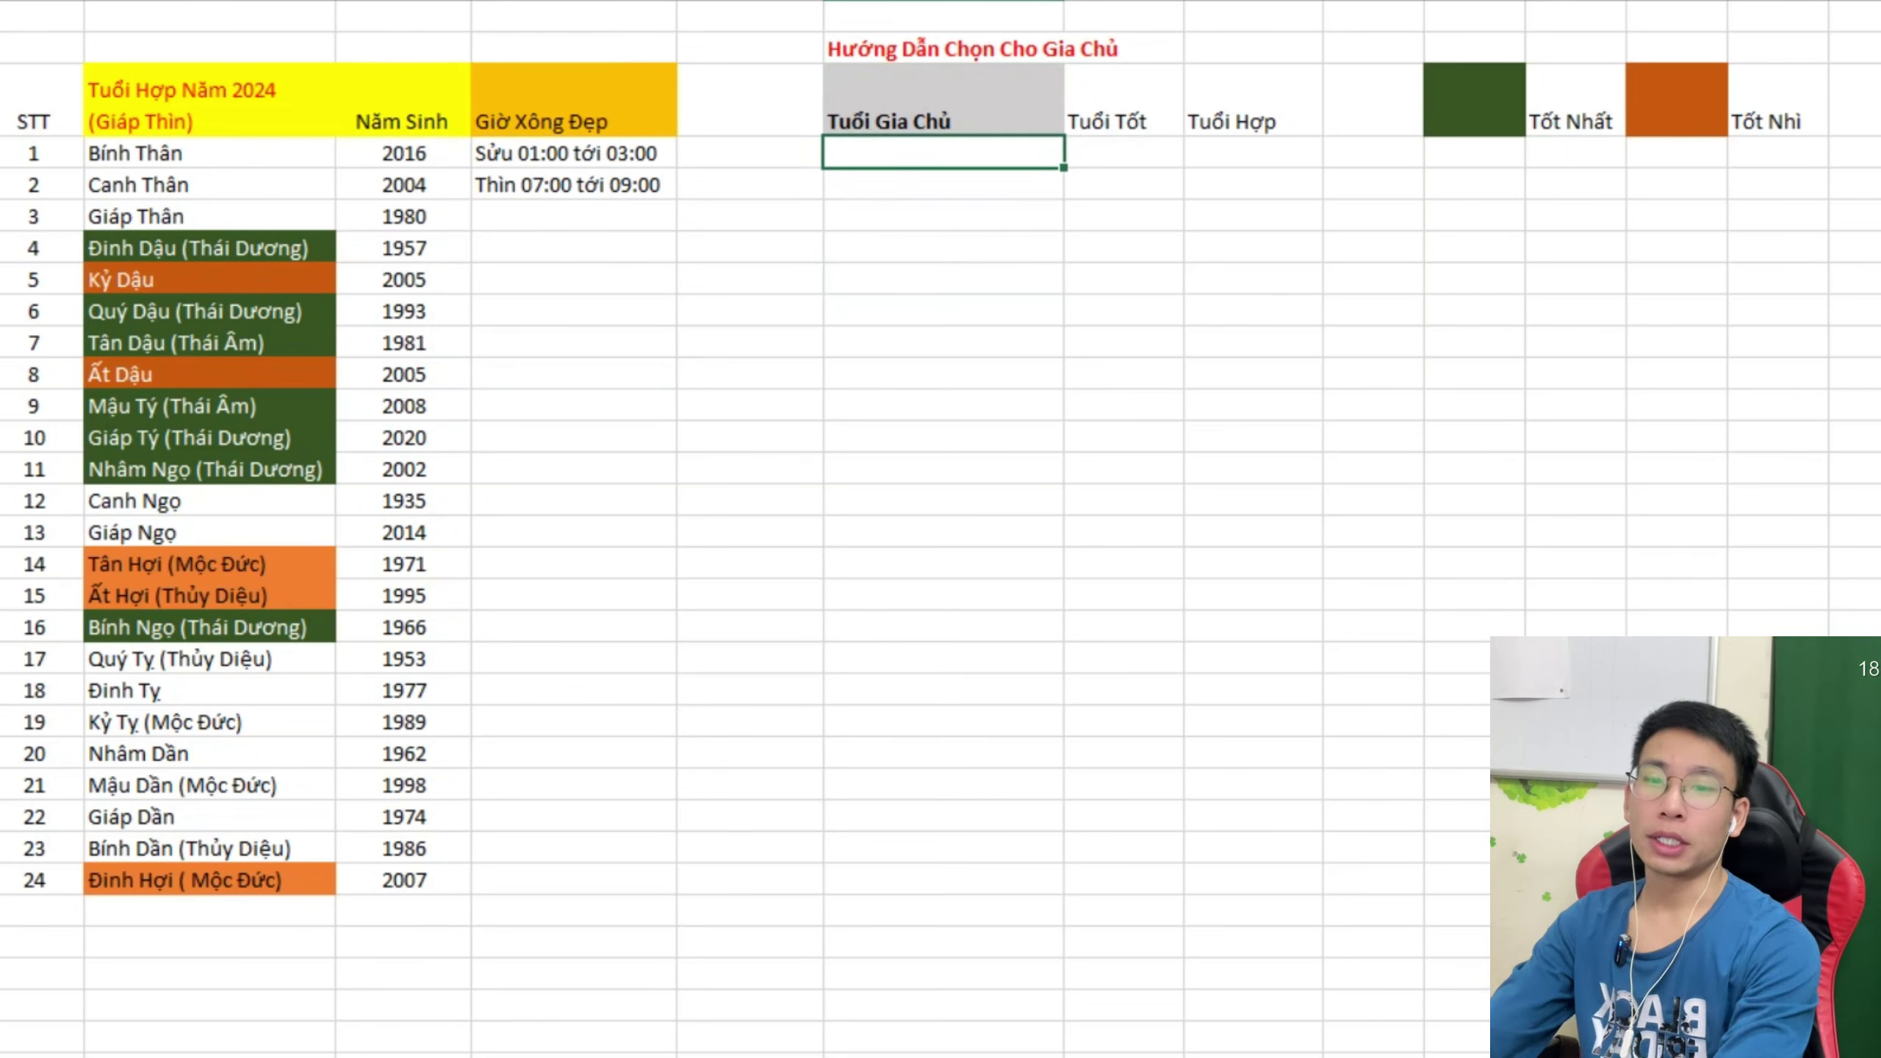
{"action": "double_click", "coordinate": [943, 154]}
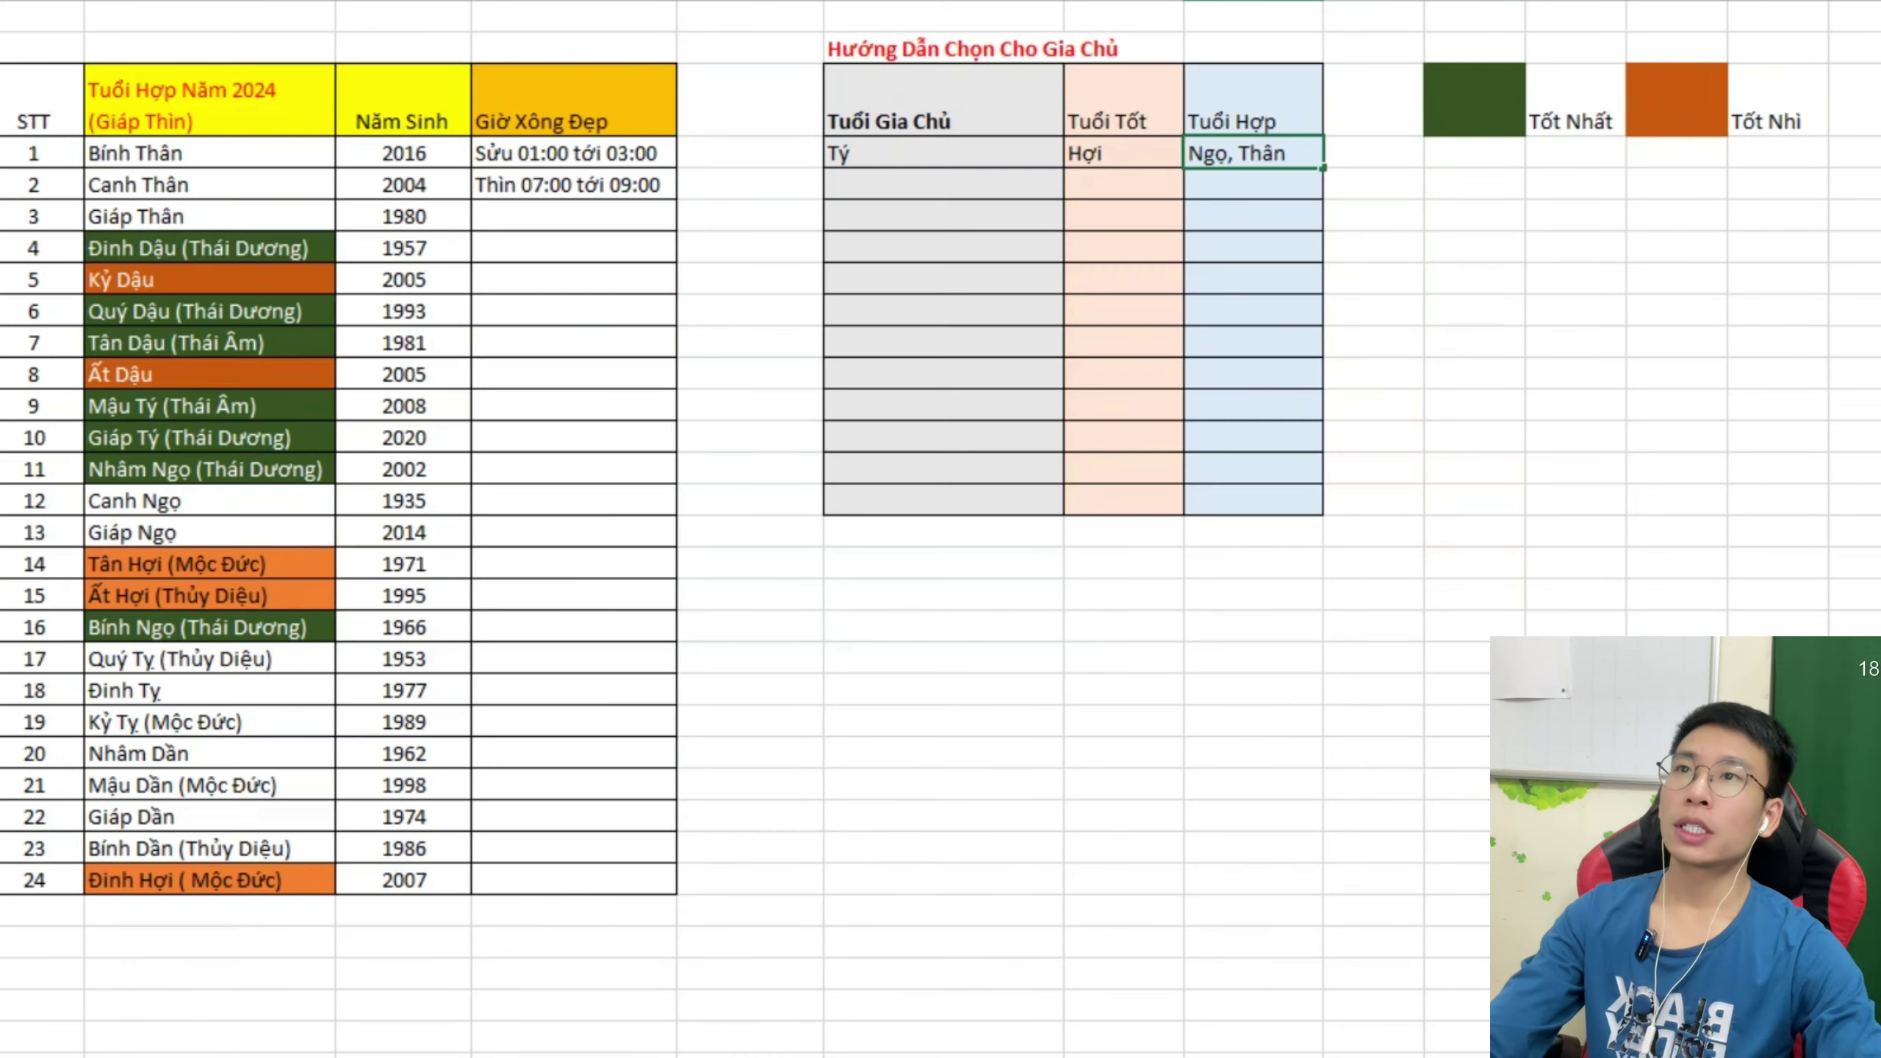
Clear the entry "Ngọ, Thân" from the Tuổi Hợp cell in the Tý row.
{"action": "double_click", "coordinate": [1274, 153]}
{"action": "left_click_drag", "start_coordinate": [1189, 154], "coordinate": [1290, 154]}
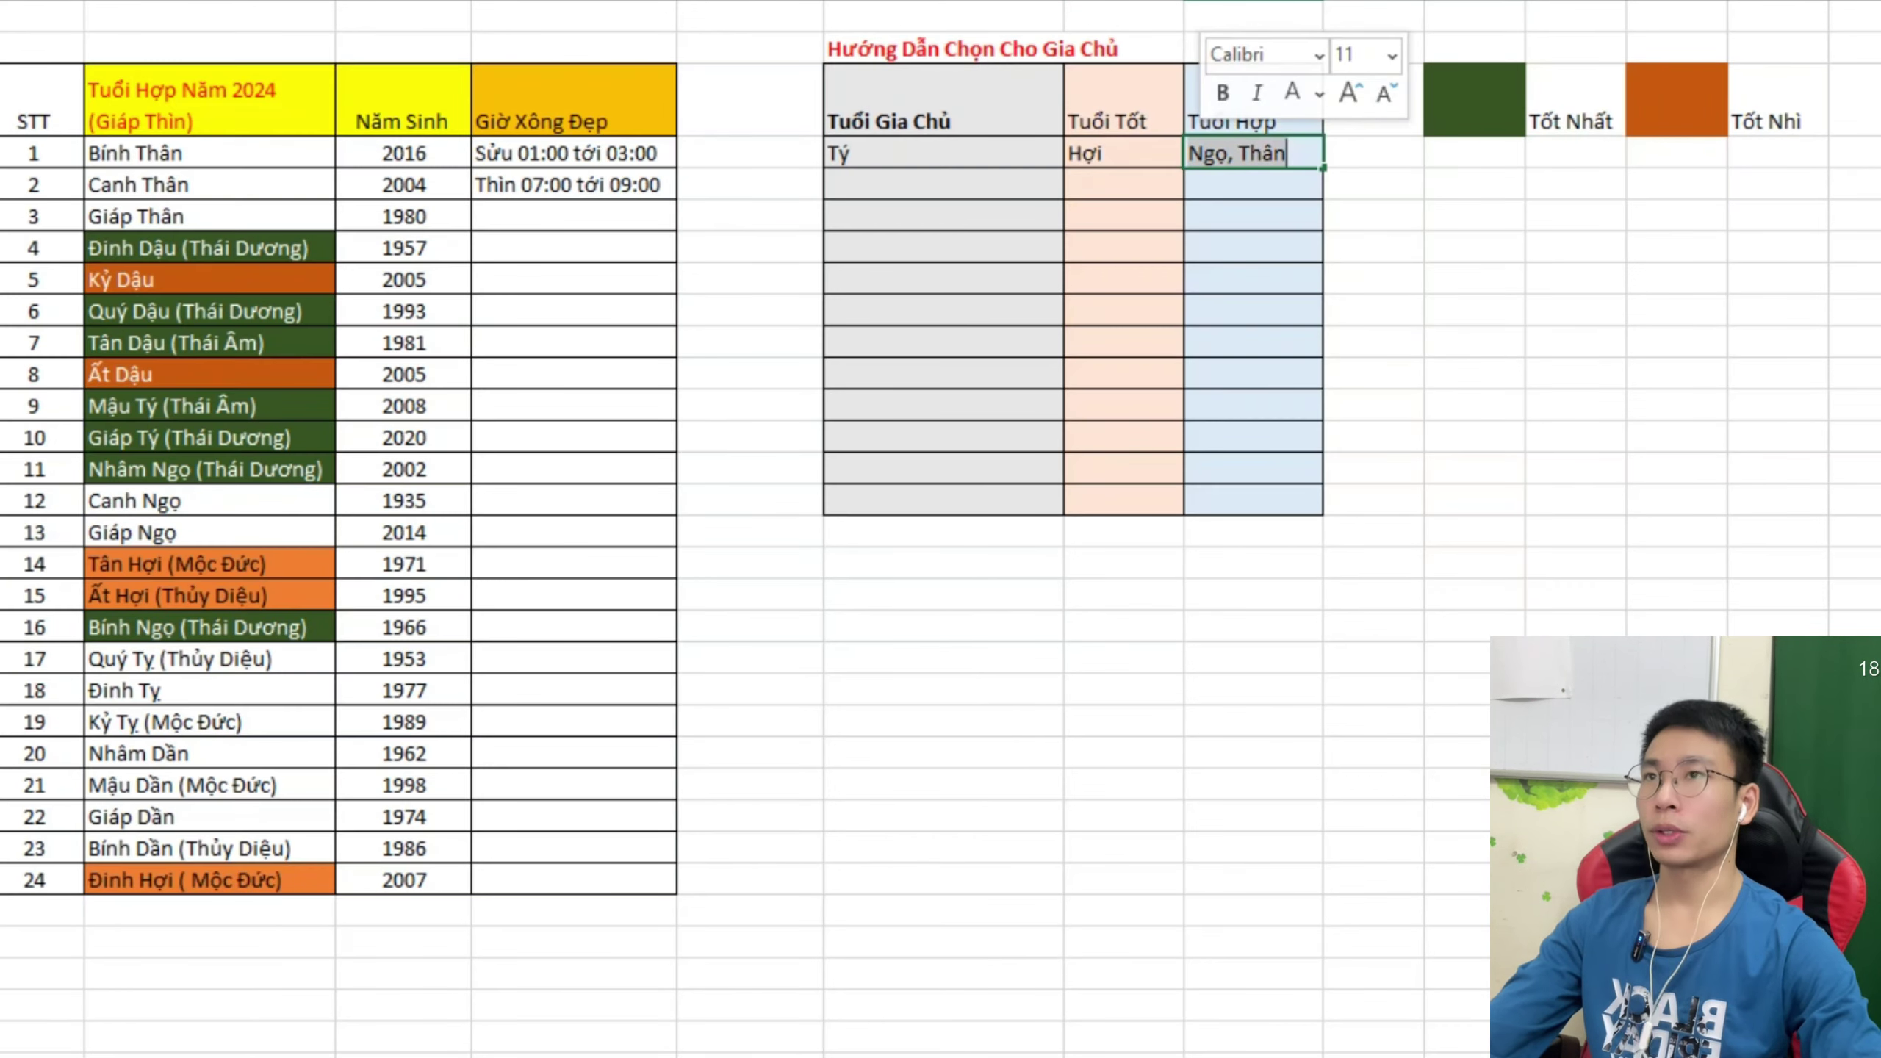
{"action": "key", "text": "BackSpace"}
{"action": "left_click", "coordinate": [1123, 311]}
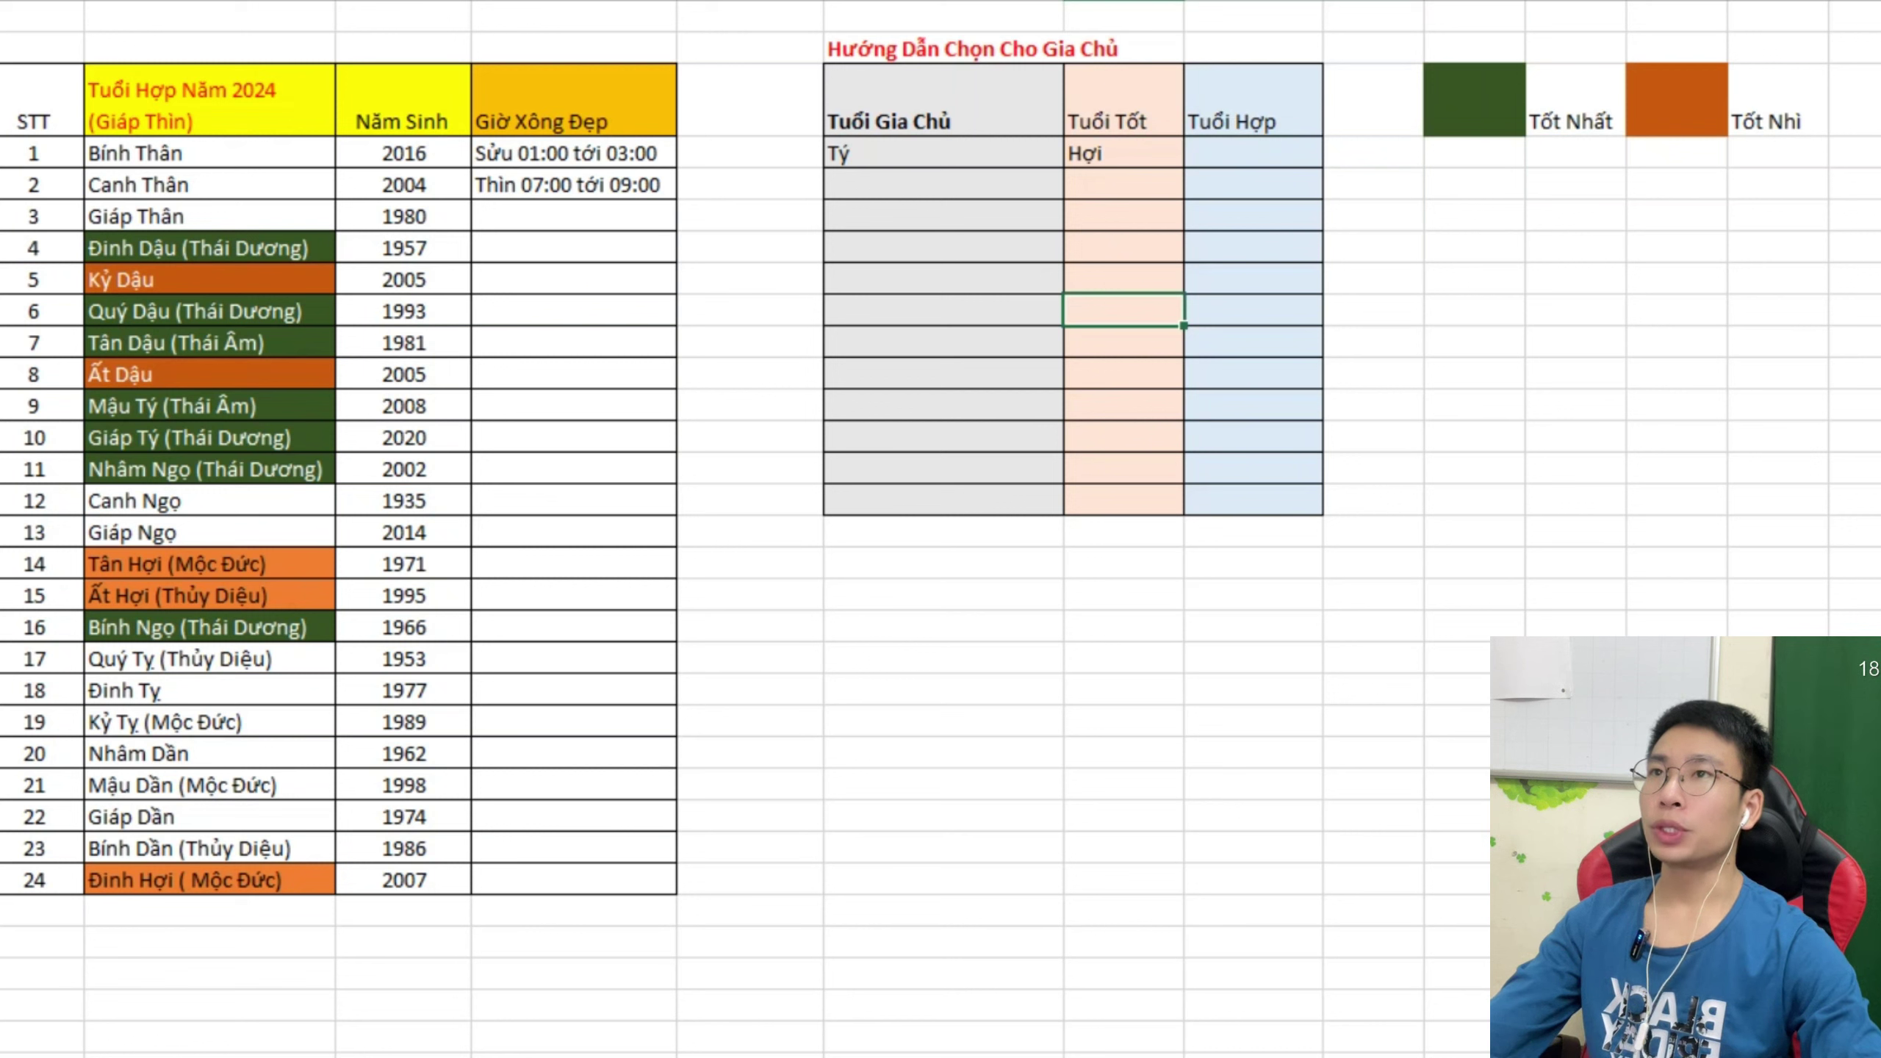
Check the Hợi and Tý cells of the host table's first row and delete "Thân" from its Tuổi Hợp cell.
{"action": "left_click", "coordinate": [1123, 154]}
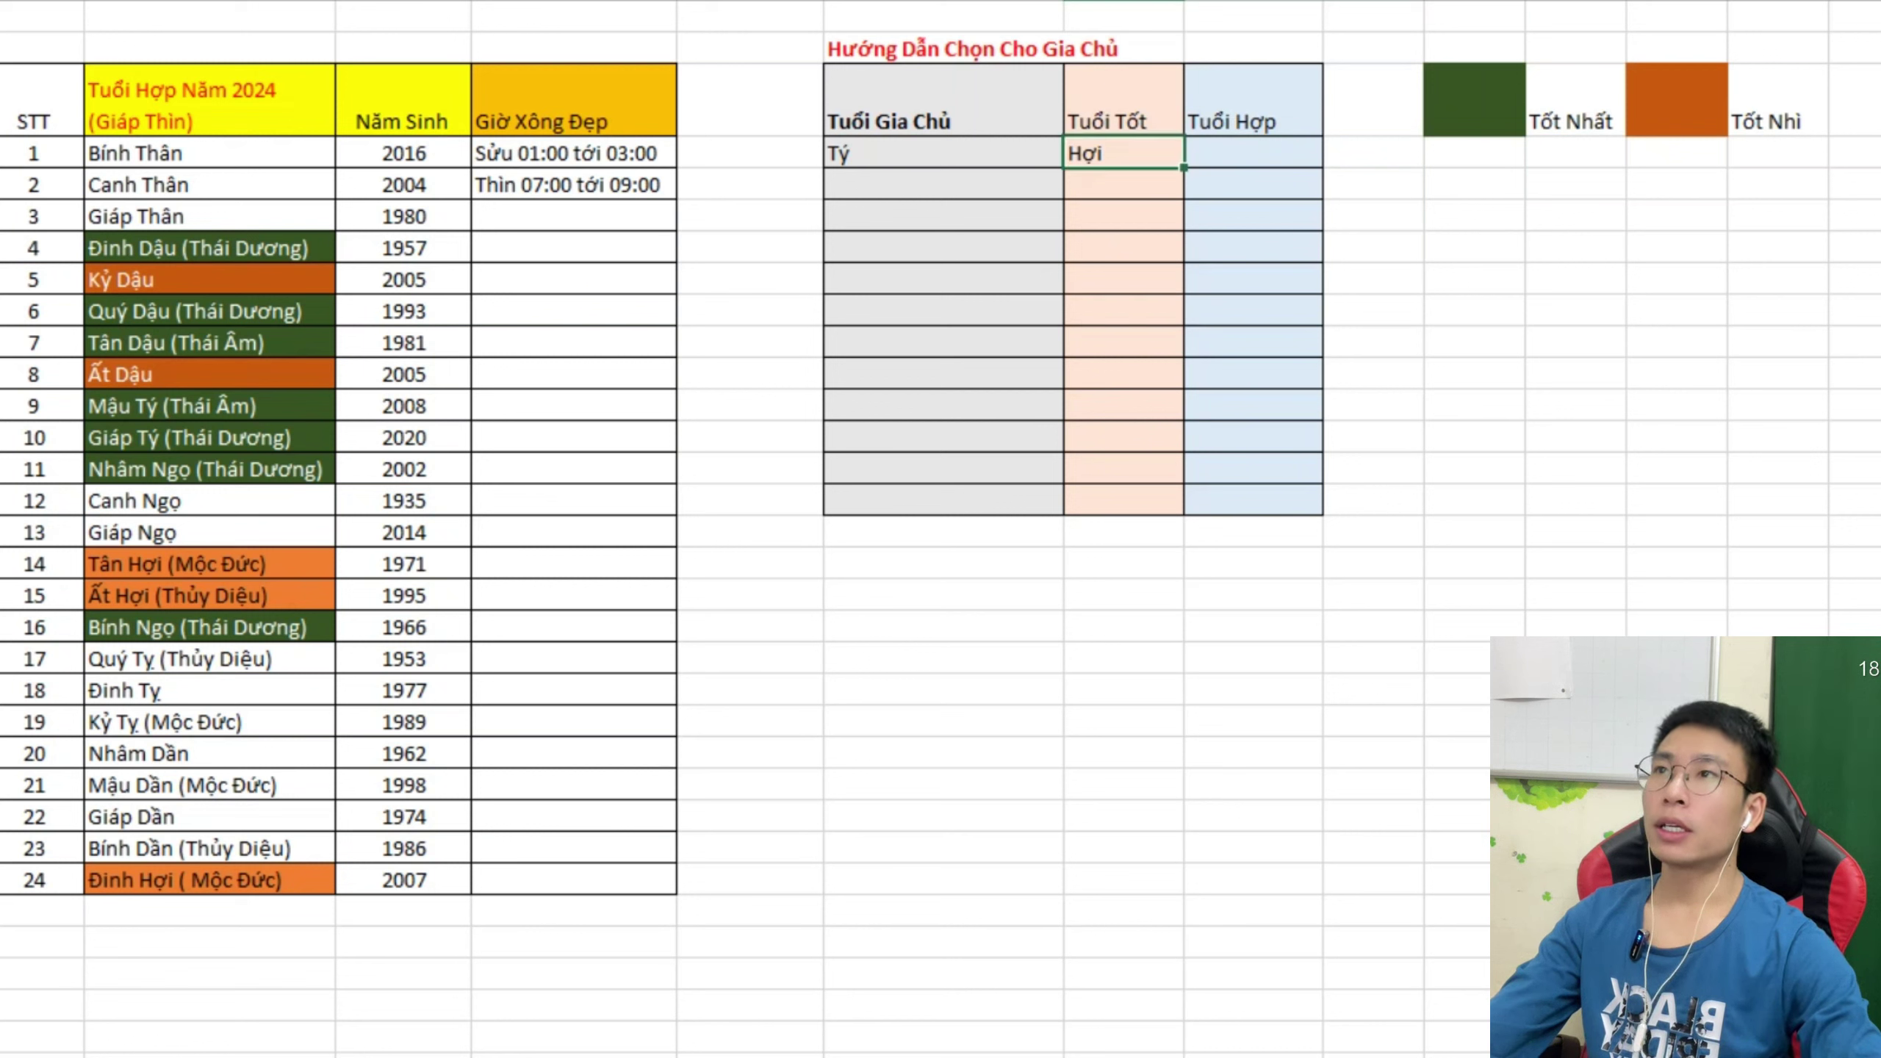
{"action": "left_click", "coordinate": [943, 153]}
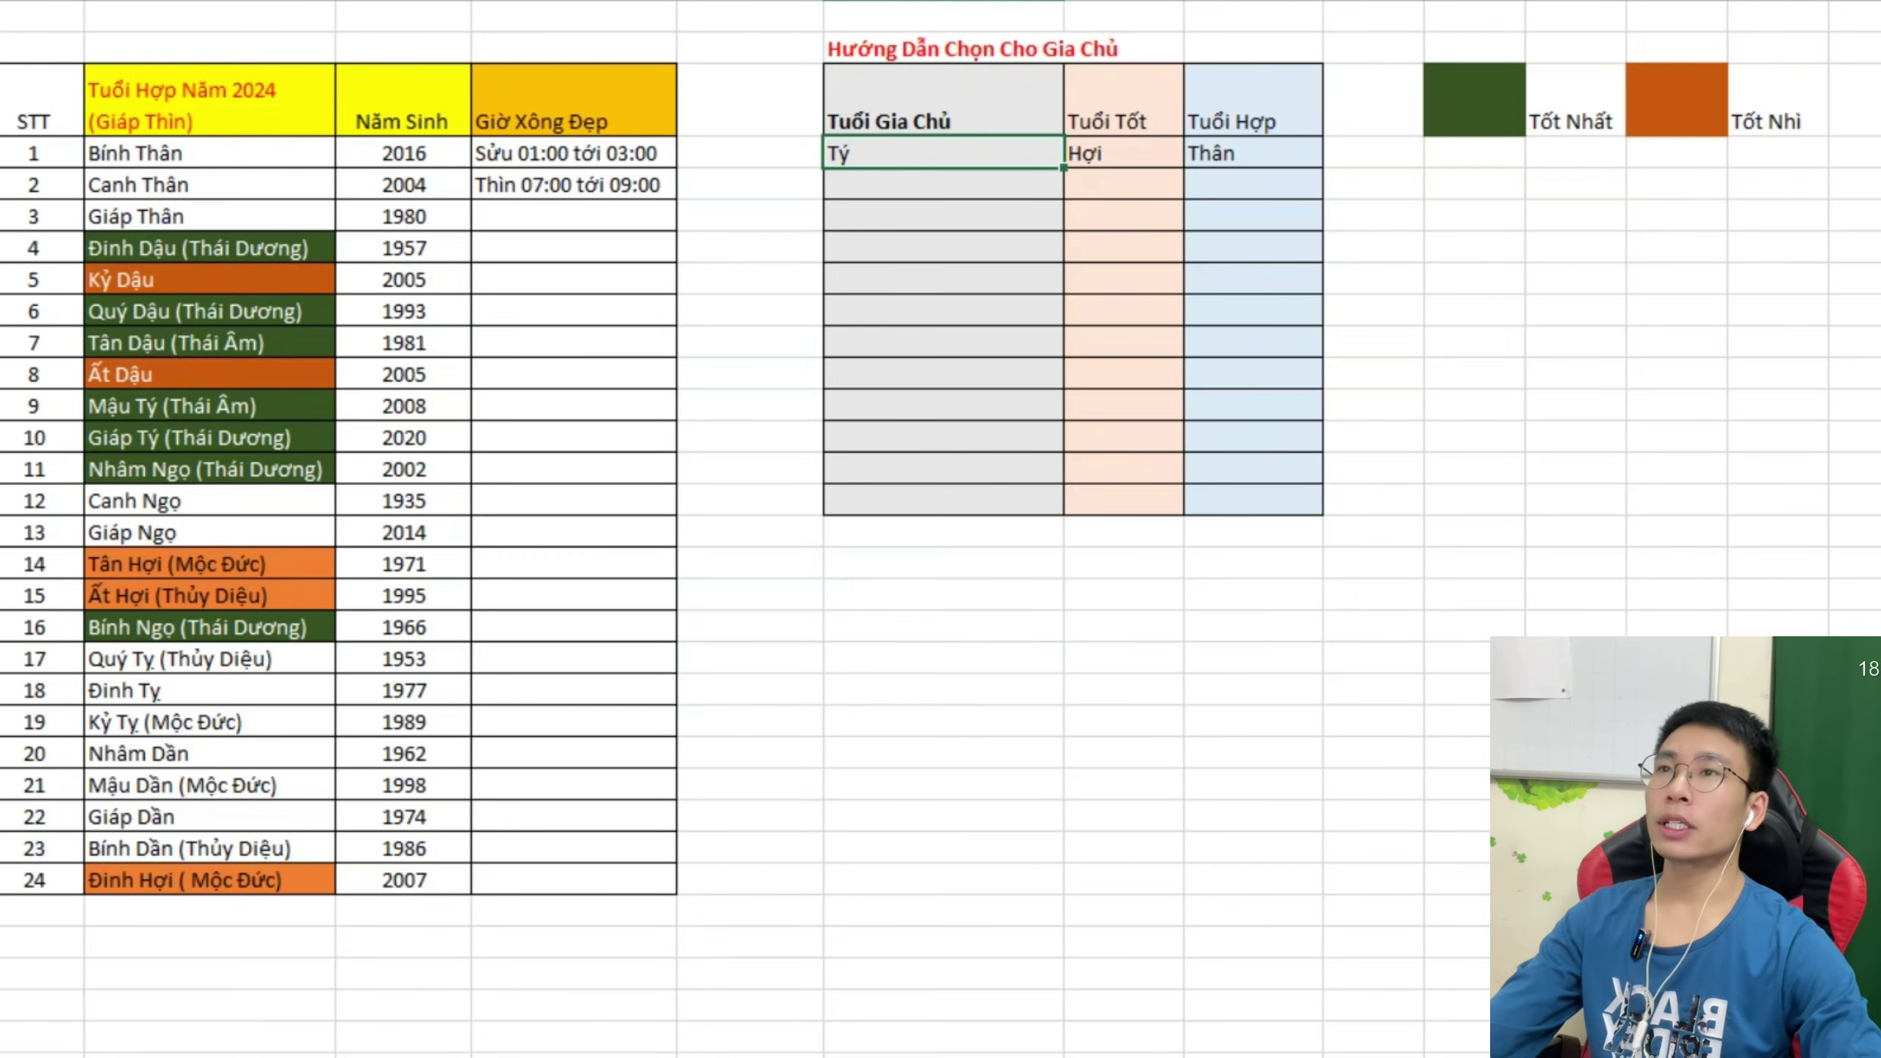
{"action": "double_click", "coordinate": [1253, 154]}
{"action": "key", "text": "BackSpace"}
{"action": "key", "text": "BackSpace"}
{"action": "key", "text": "BackSpace"}
{"action": "key", "text": "BackSpace"}
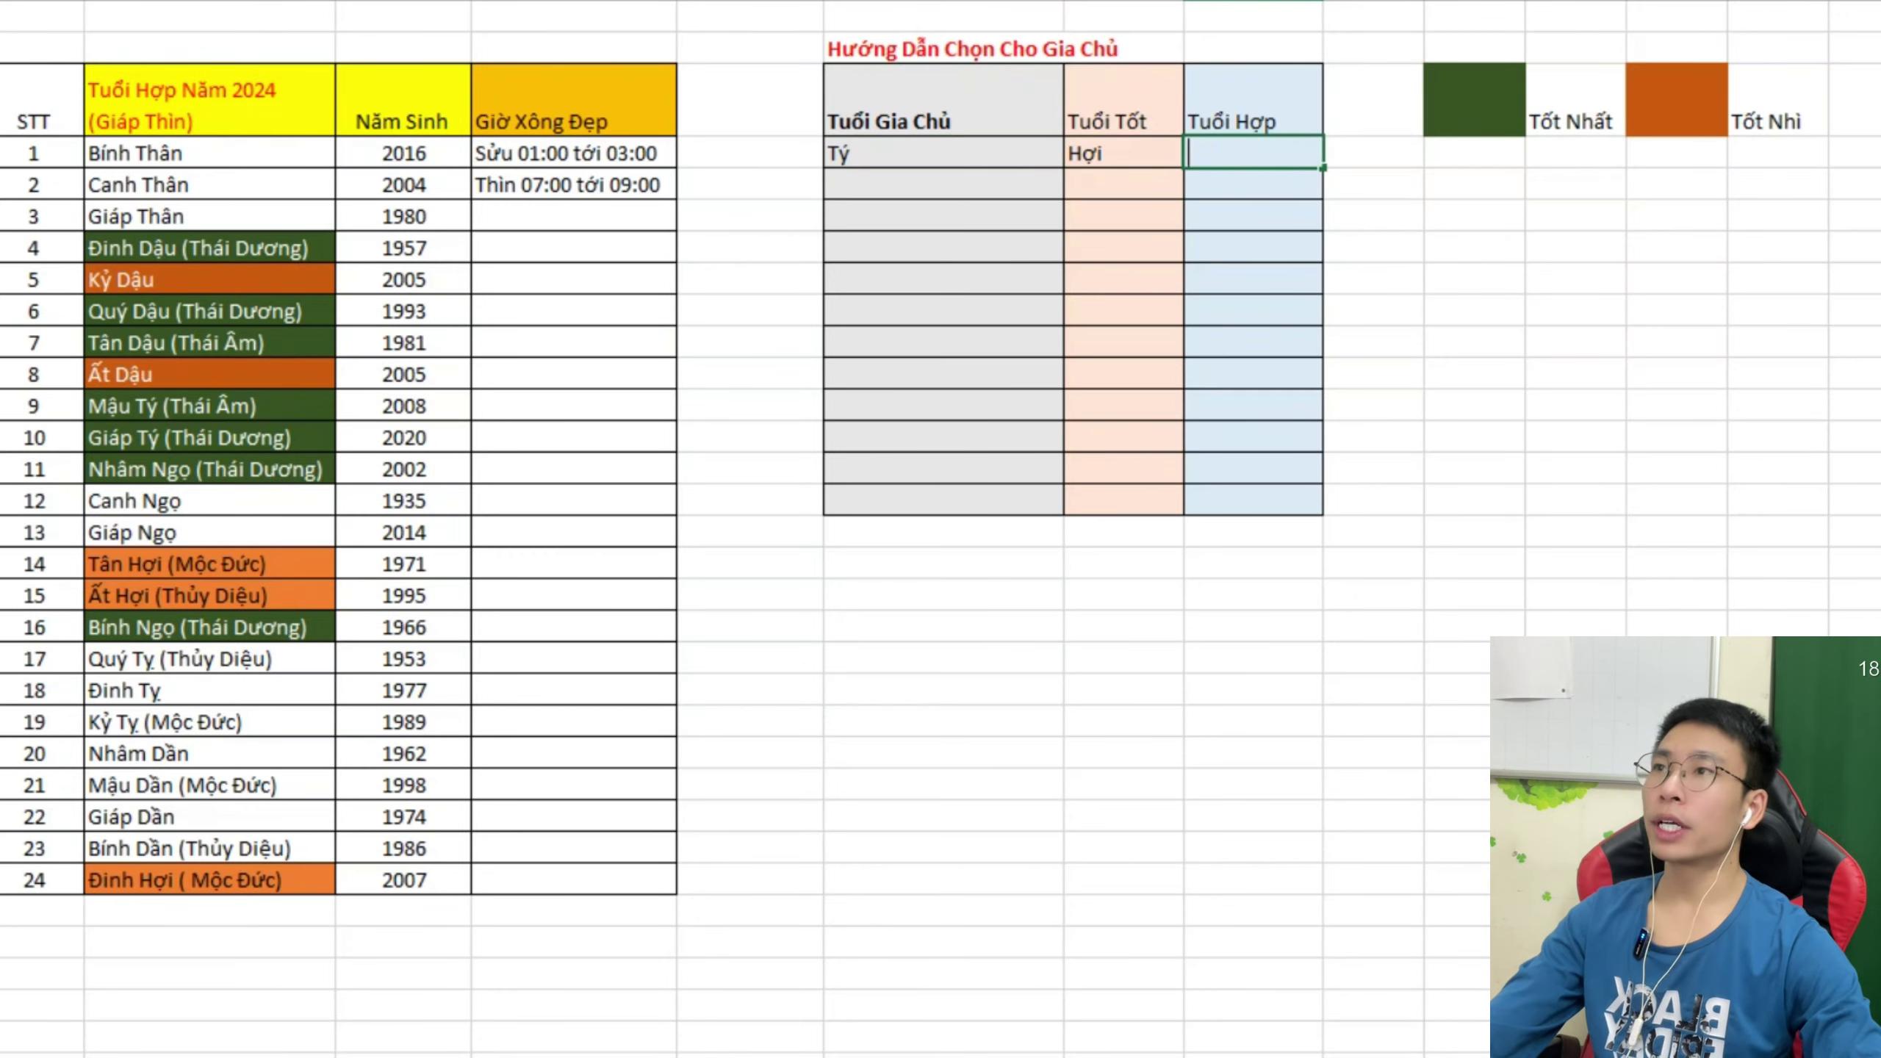
Compare the host age Tý and its good age Hợi with the Bính, Canh and Giáp Thân entries in the 2024 list.
{"action": "left_click", "coordinate": [943, 247]}
{"action": "left_click", "coordinate": [1123, 185]}
{"action": "left_click", "coordinate": [1123, 154]}
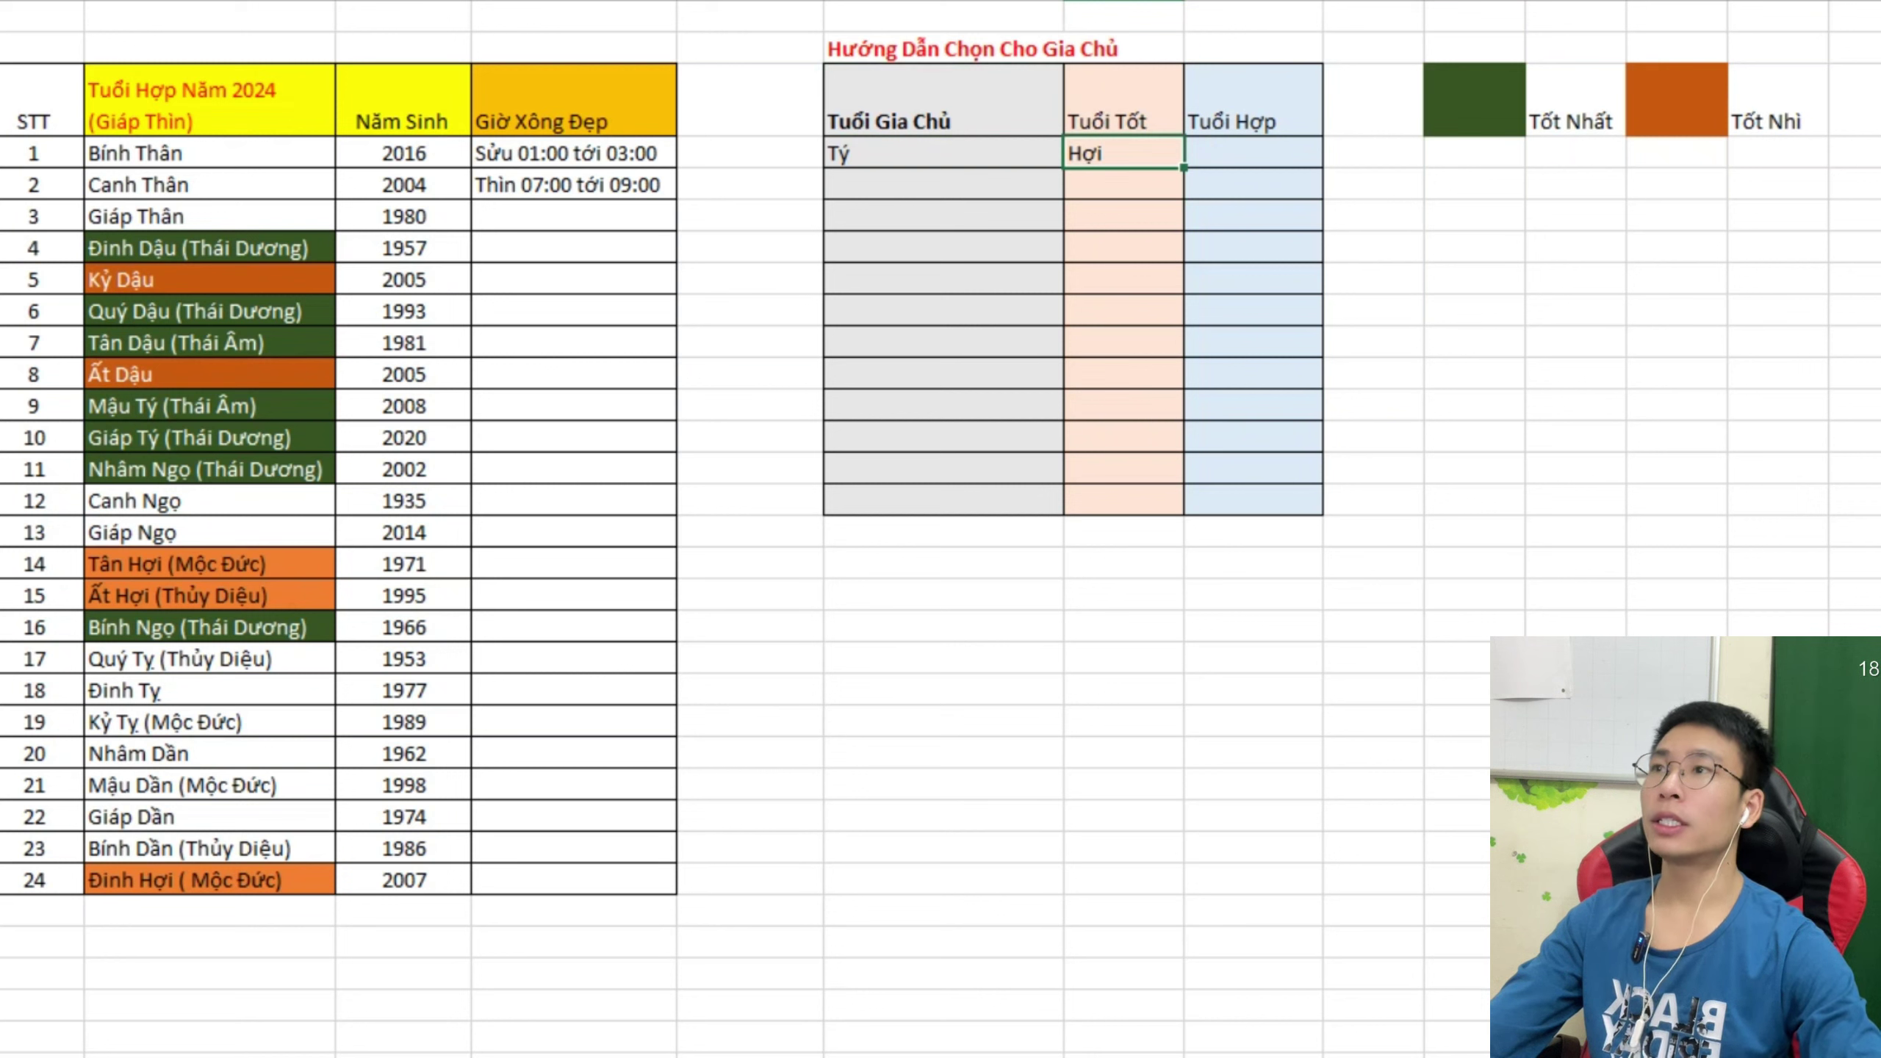
{"action": "left_click", "coordinate": [943, 153]}
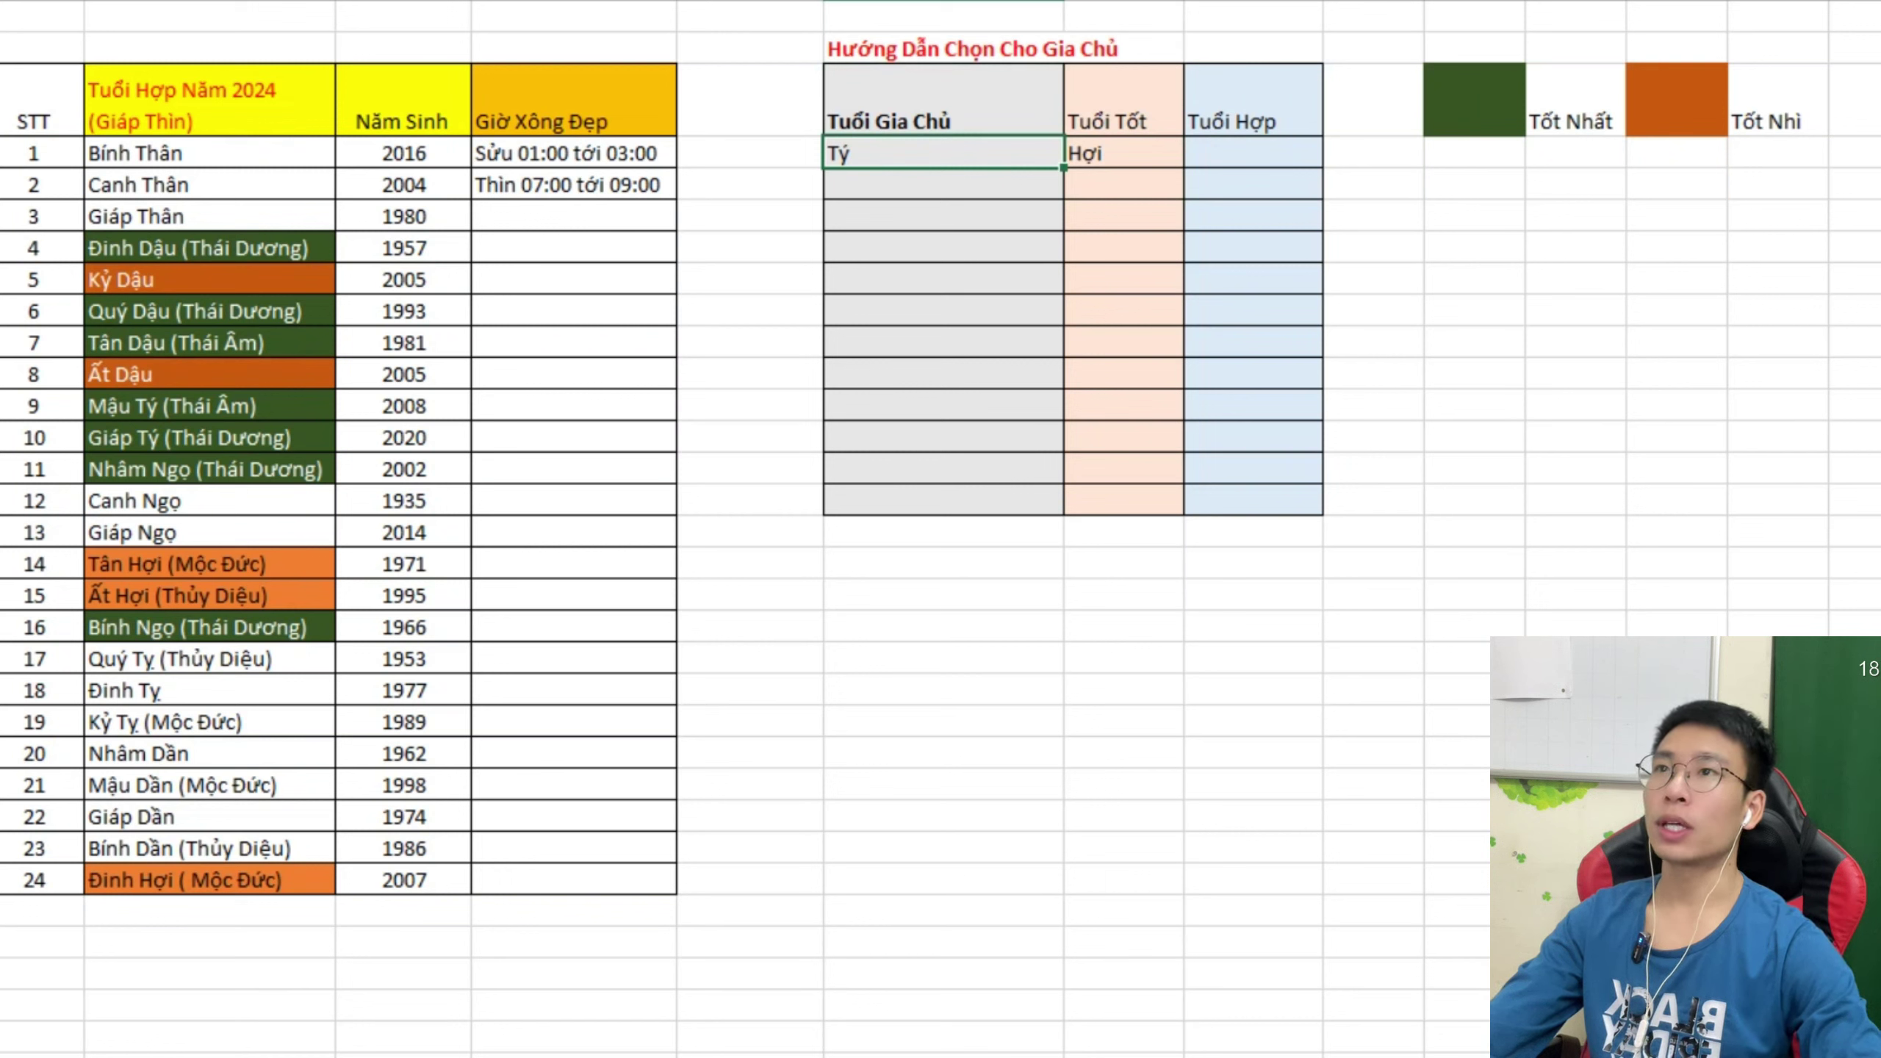
{"action": "left_click", "coordinate": [210, 103]}
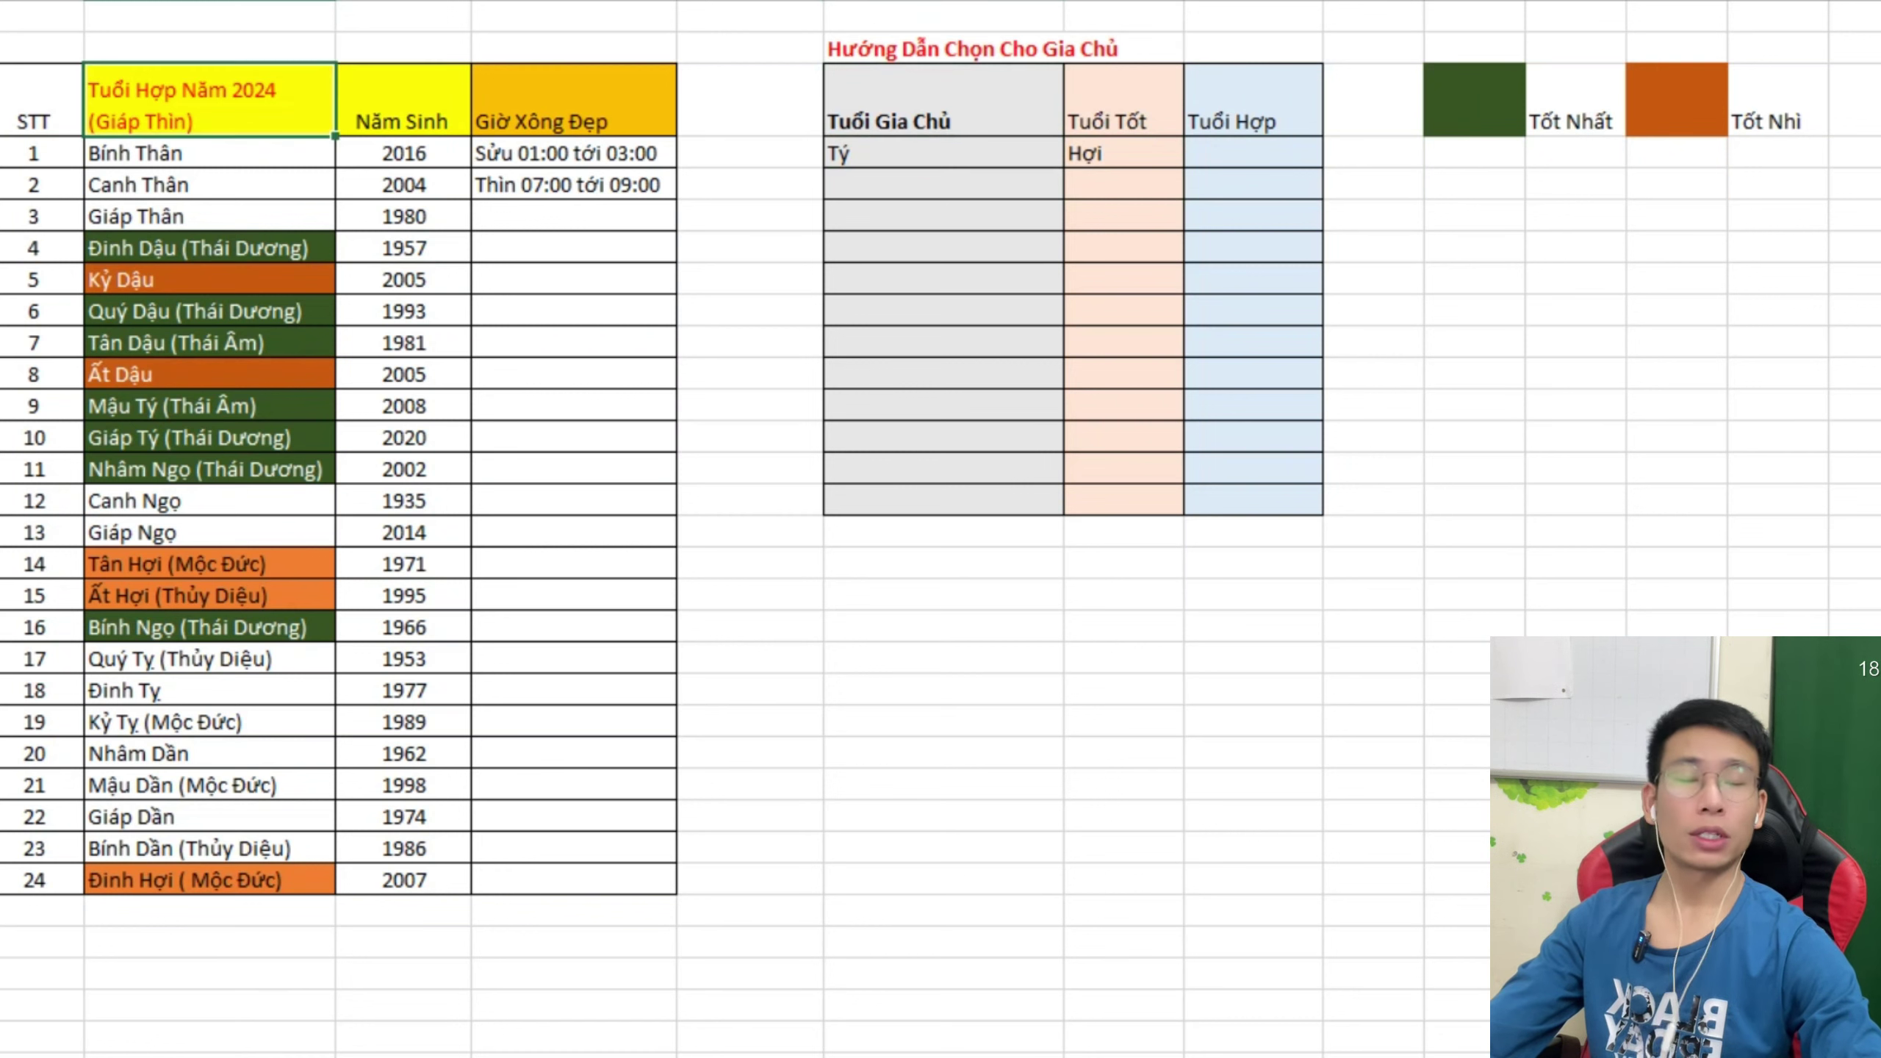
{"action": "left_click", "coordinate": [210, 154]}
{"action": "left_click", "coordinate": [1252, 153]}
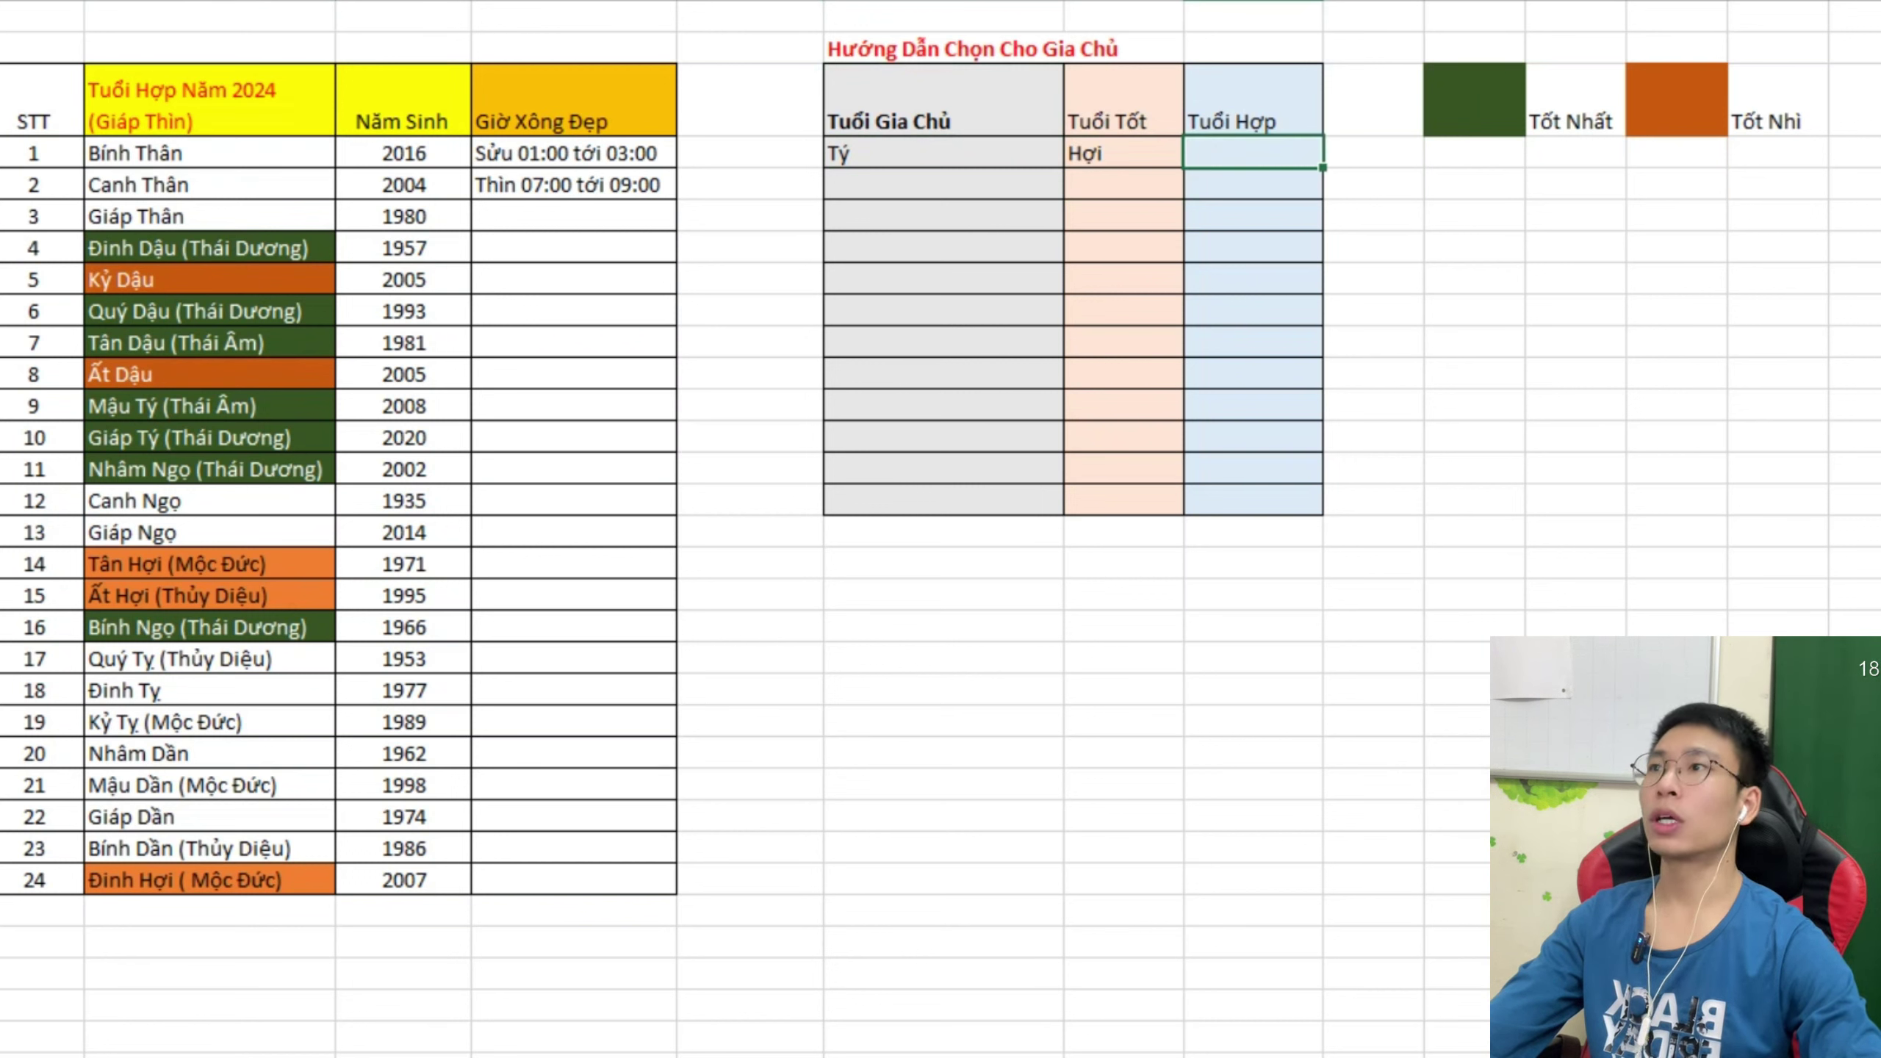
{"action": "left_click", "coordinate": [209, 103]}
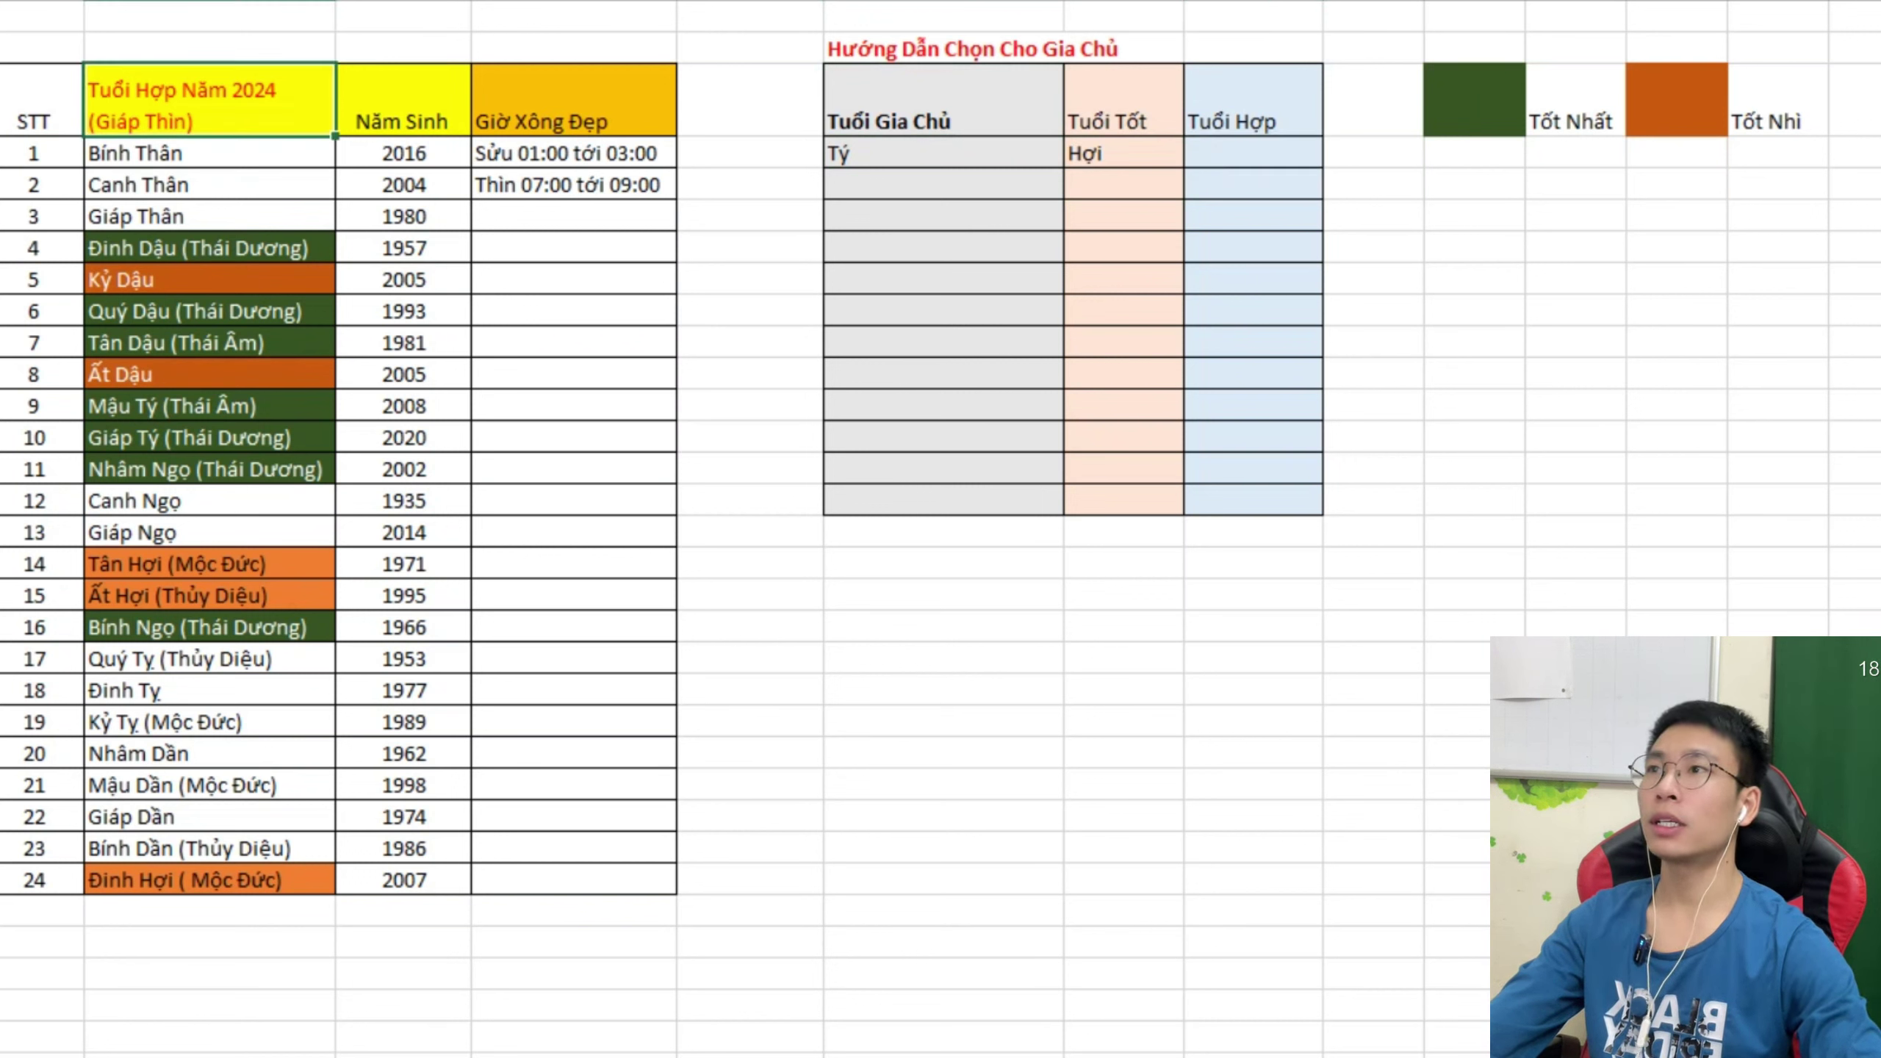
{"action": "left_click", "coordinate": [943, 153]}
{"action": "left_click", "coordinate": [209, 184]}
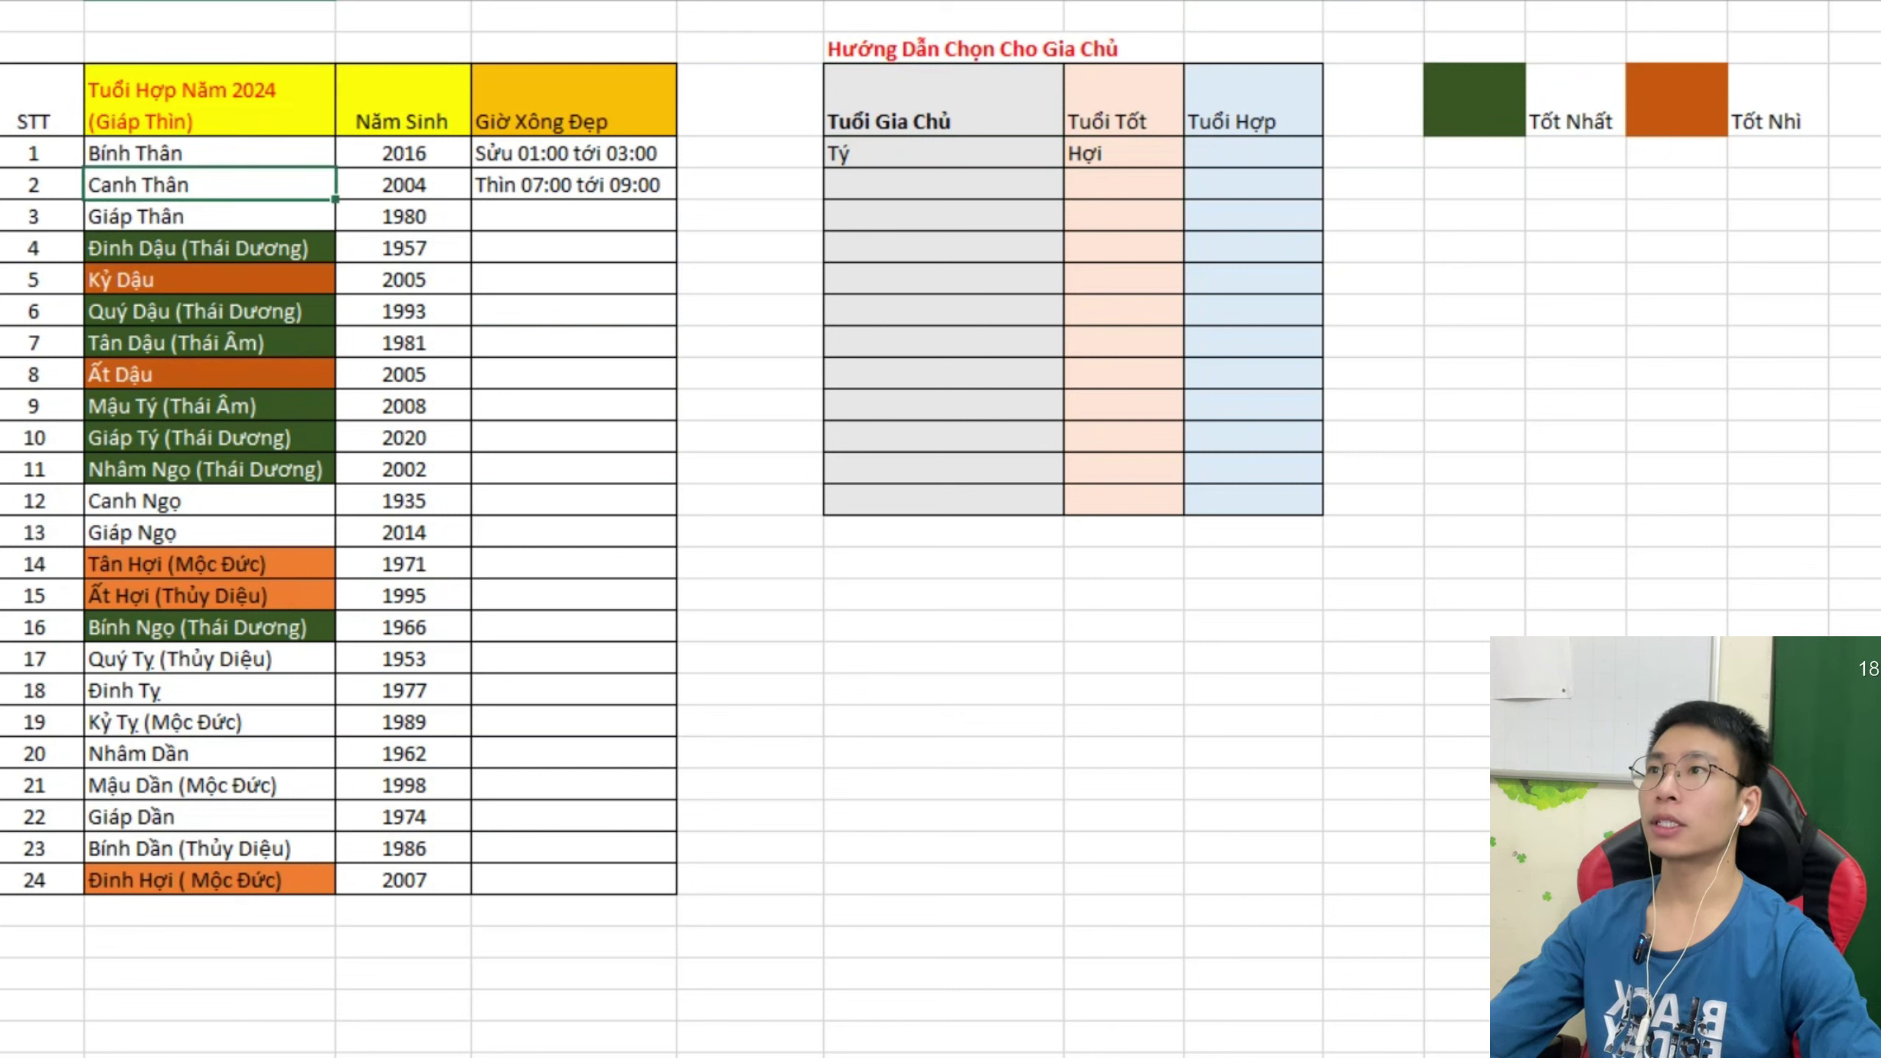
{"action": "left_click", "coordinate": [943, 153]}
{"action": "left_click", "coordinate": [209, 216]}
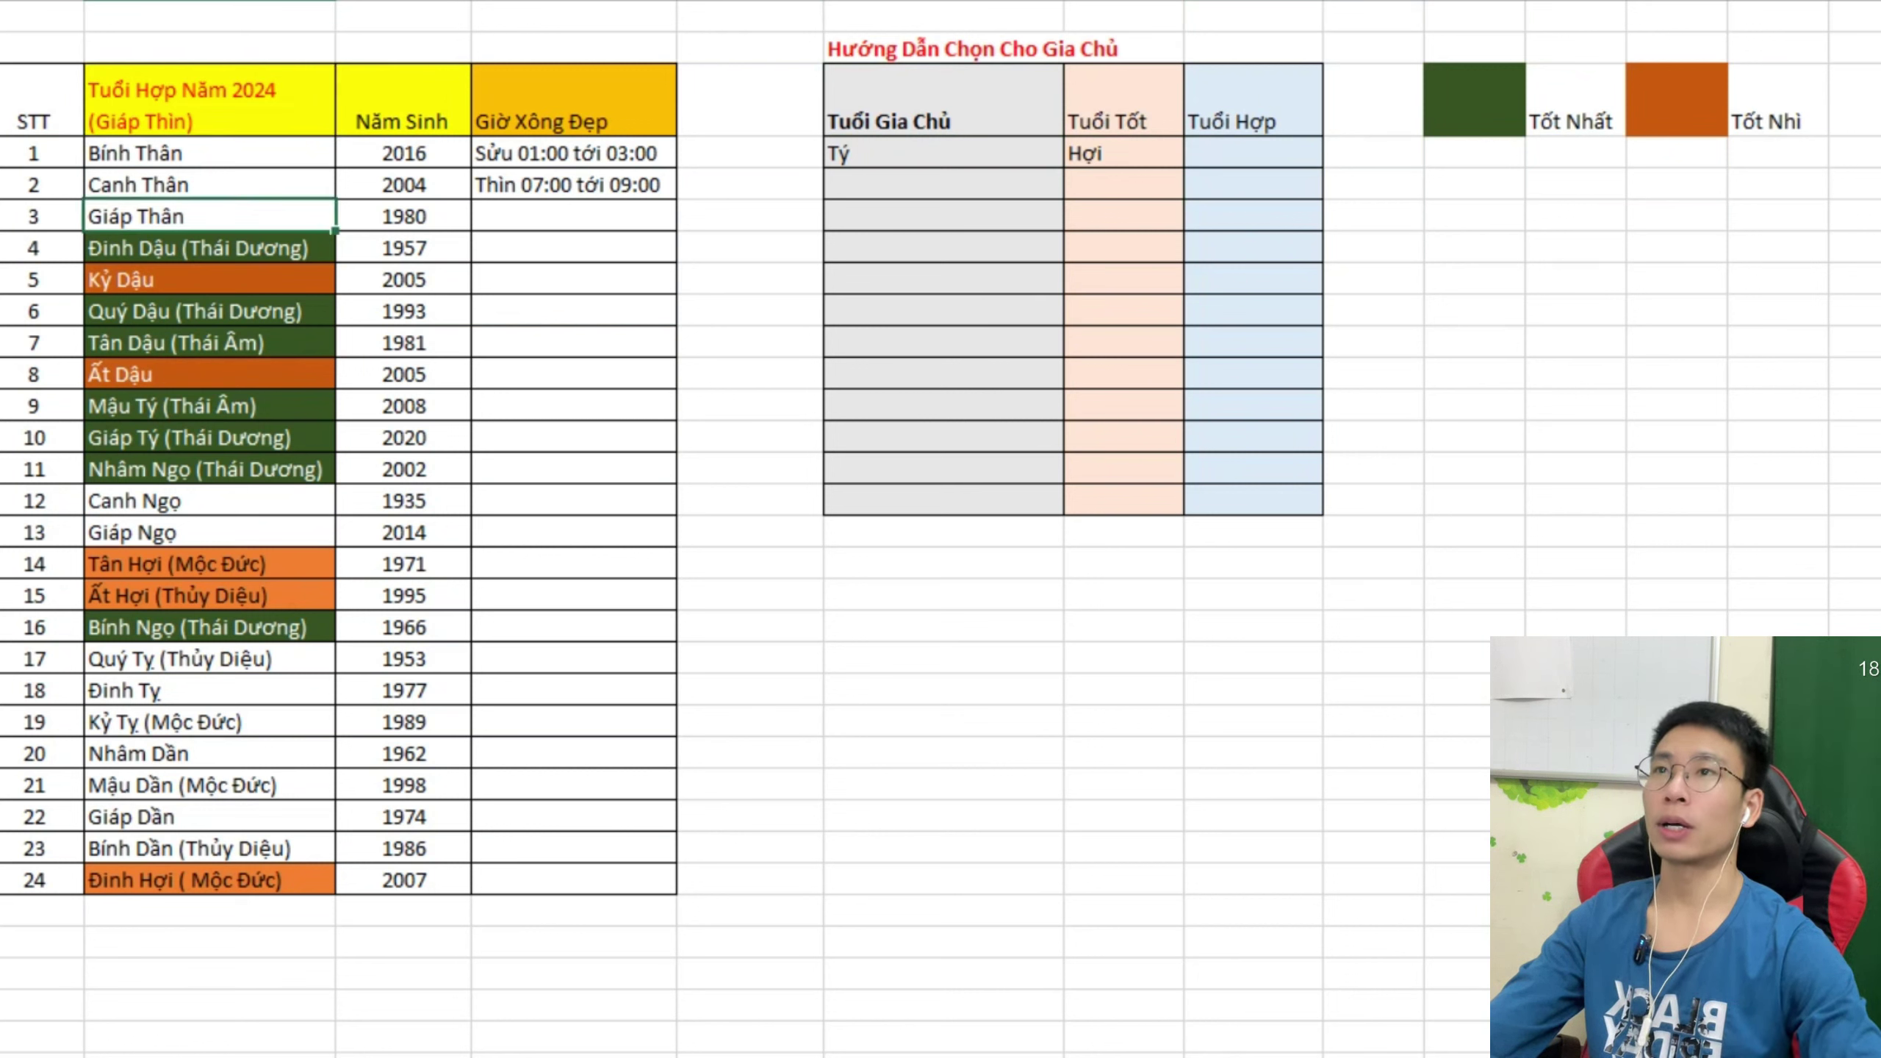
{"action": "left_click", "coordinate": [210, 154]}
{"action": "left_click", "coordinate": [210, 185]}
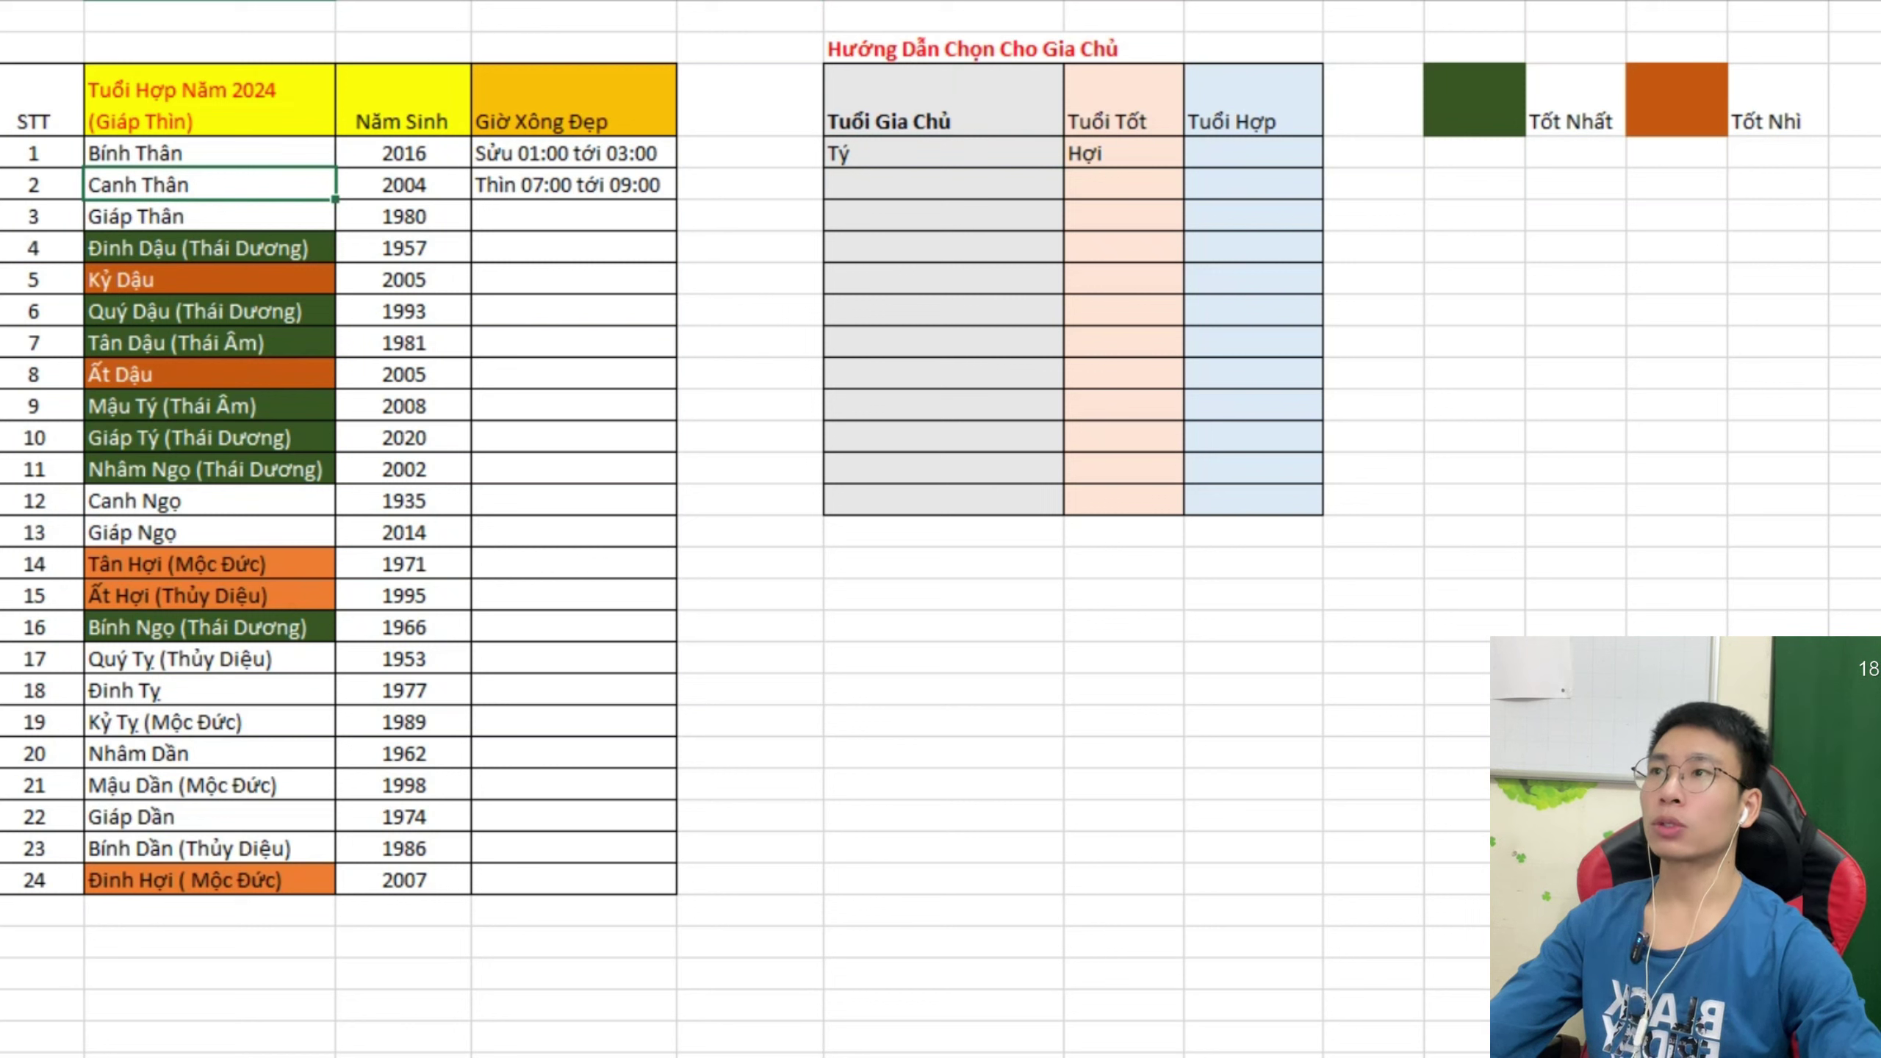
{"action": "left_click", "coordinate": [1253, 153]}
{"action": "left_click", "coordinate": [1124, 153]}
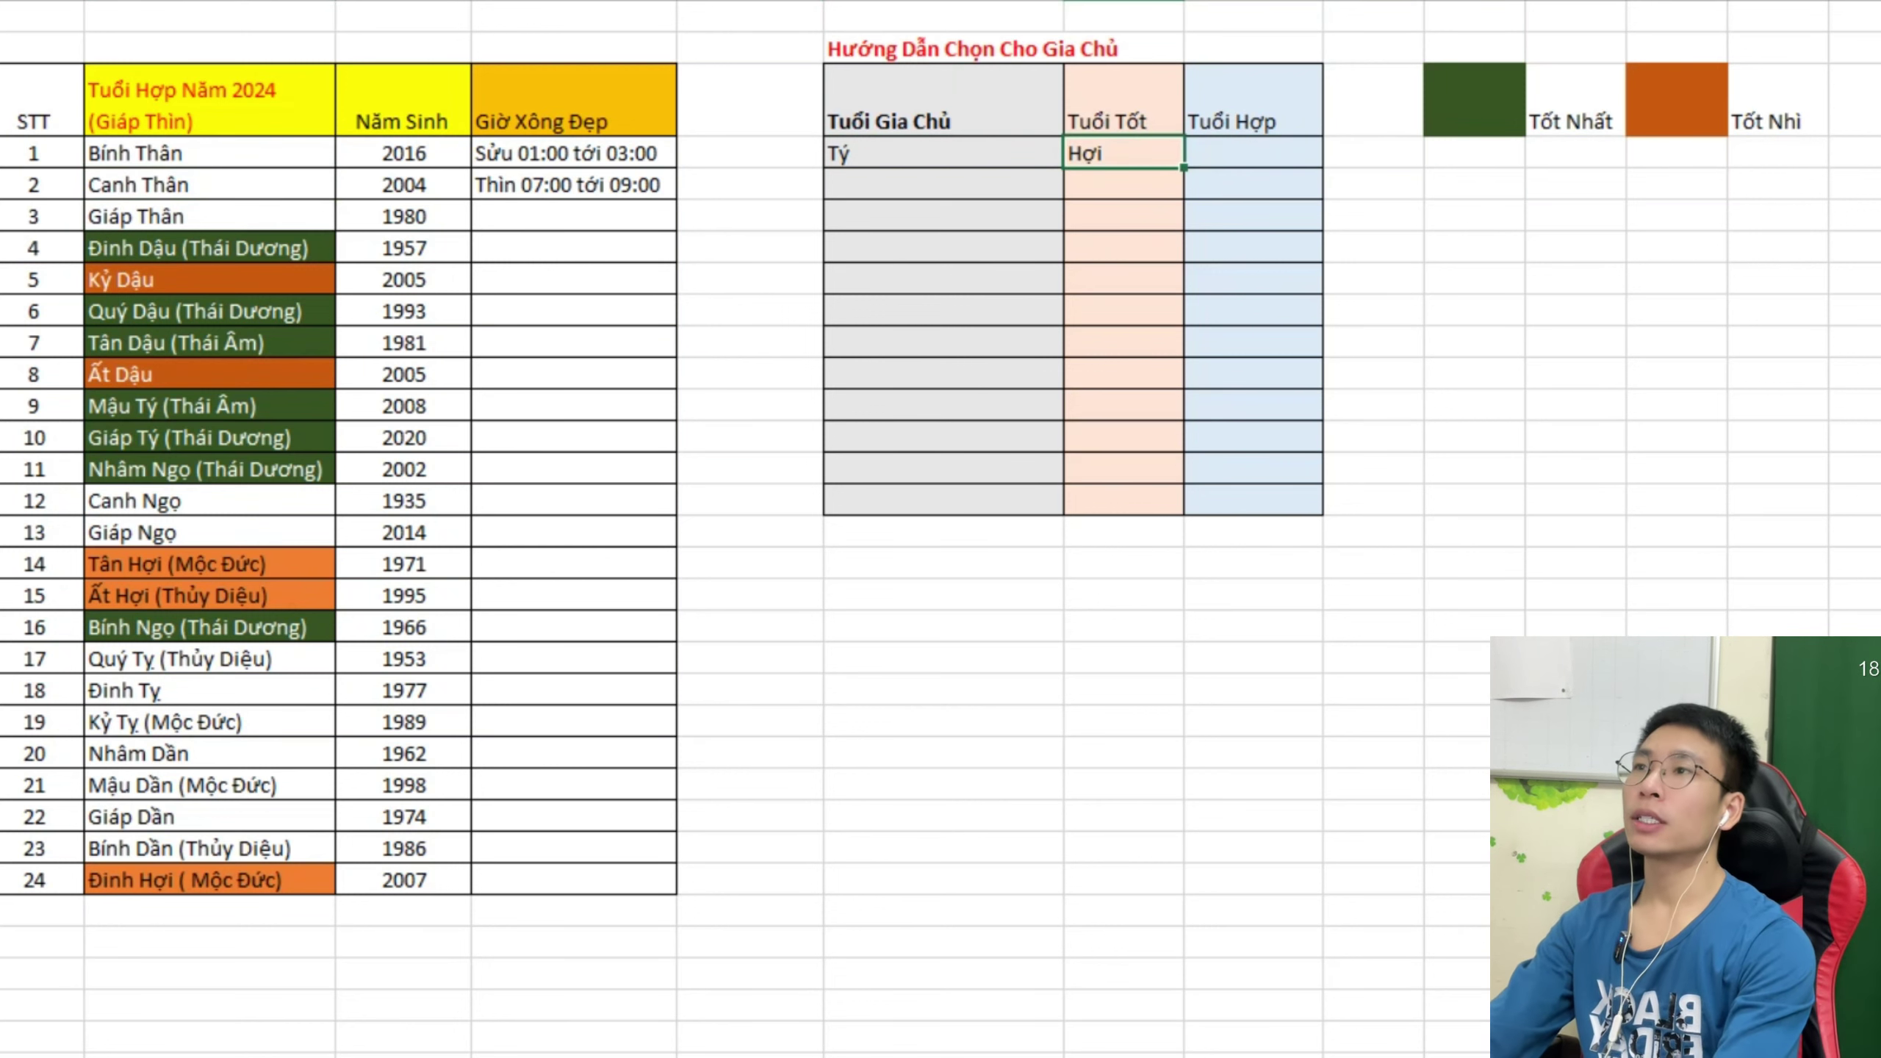
Enter "Dậu, Ngọ" as the Tuổi Hợp for the host age Tý.
{"action": "double_click", "coordinate": [1253, 154]}
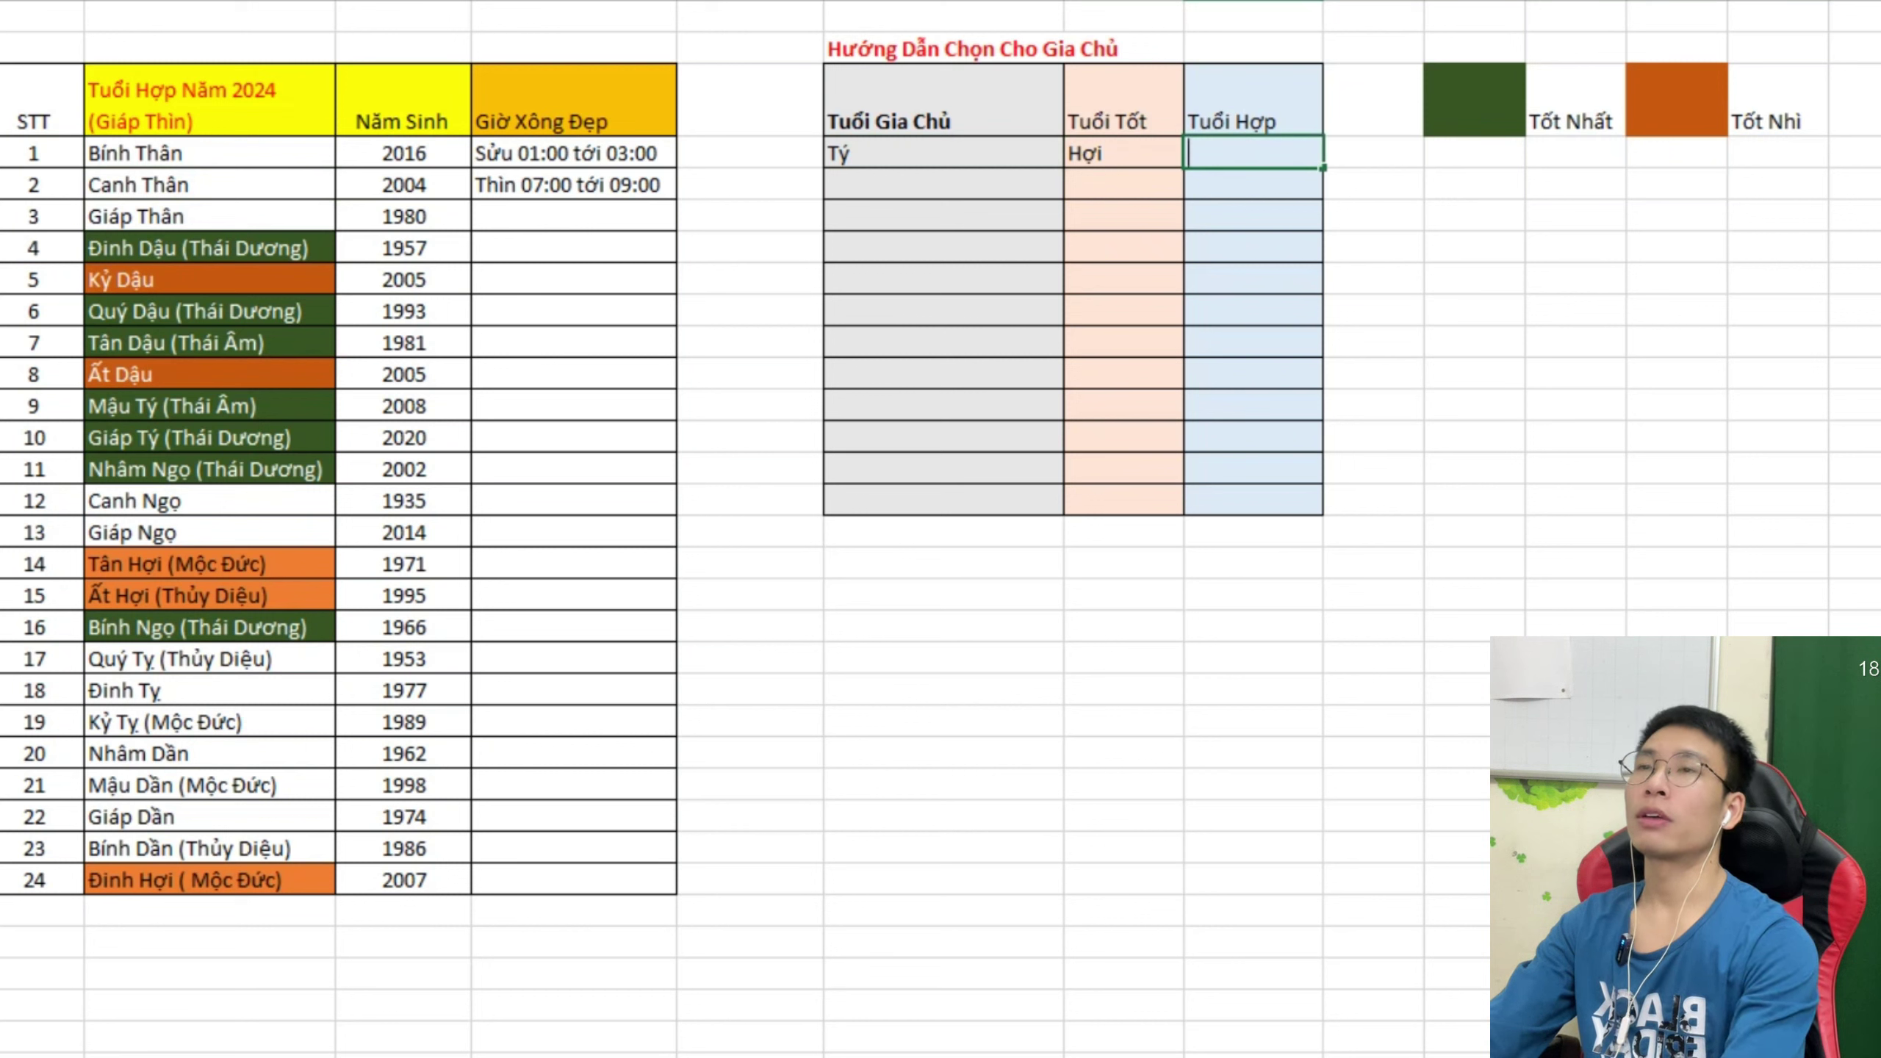
{"action": "type", "text": "D"}
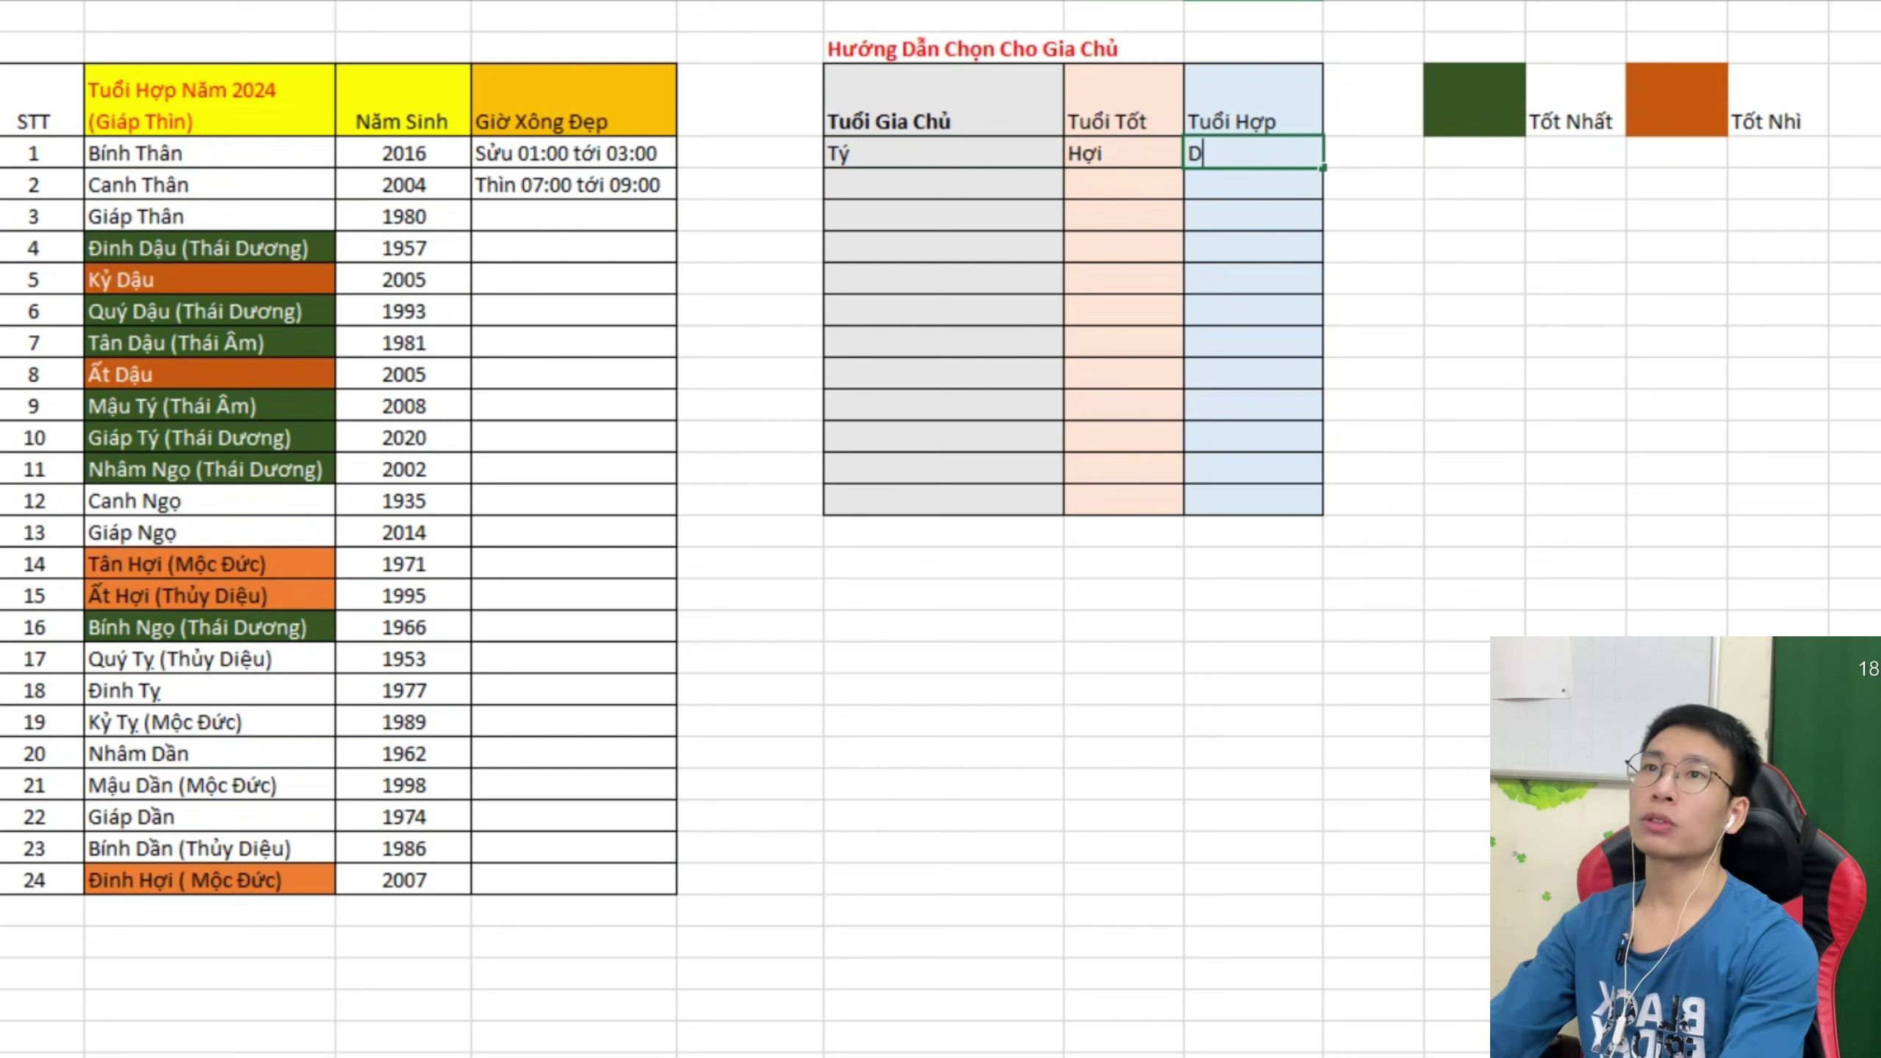
{"action": "type", "text": "ậu, "}
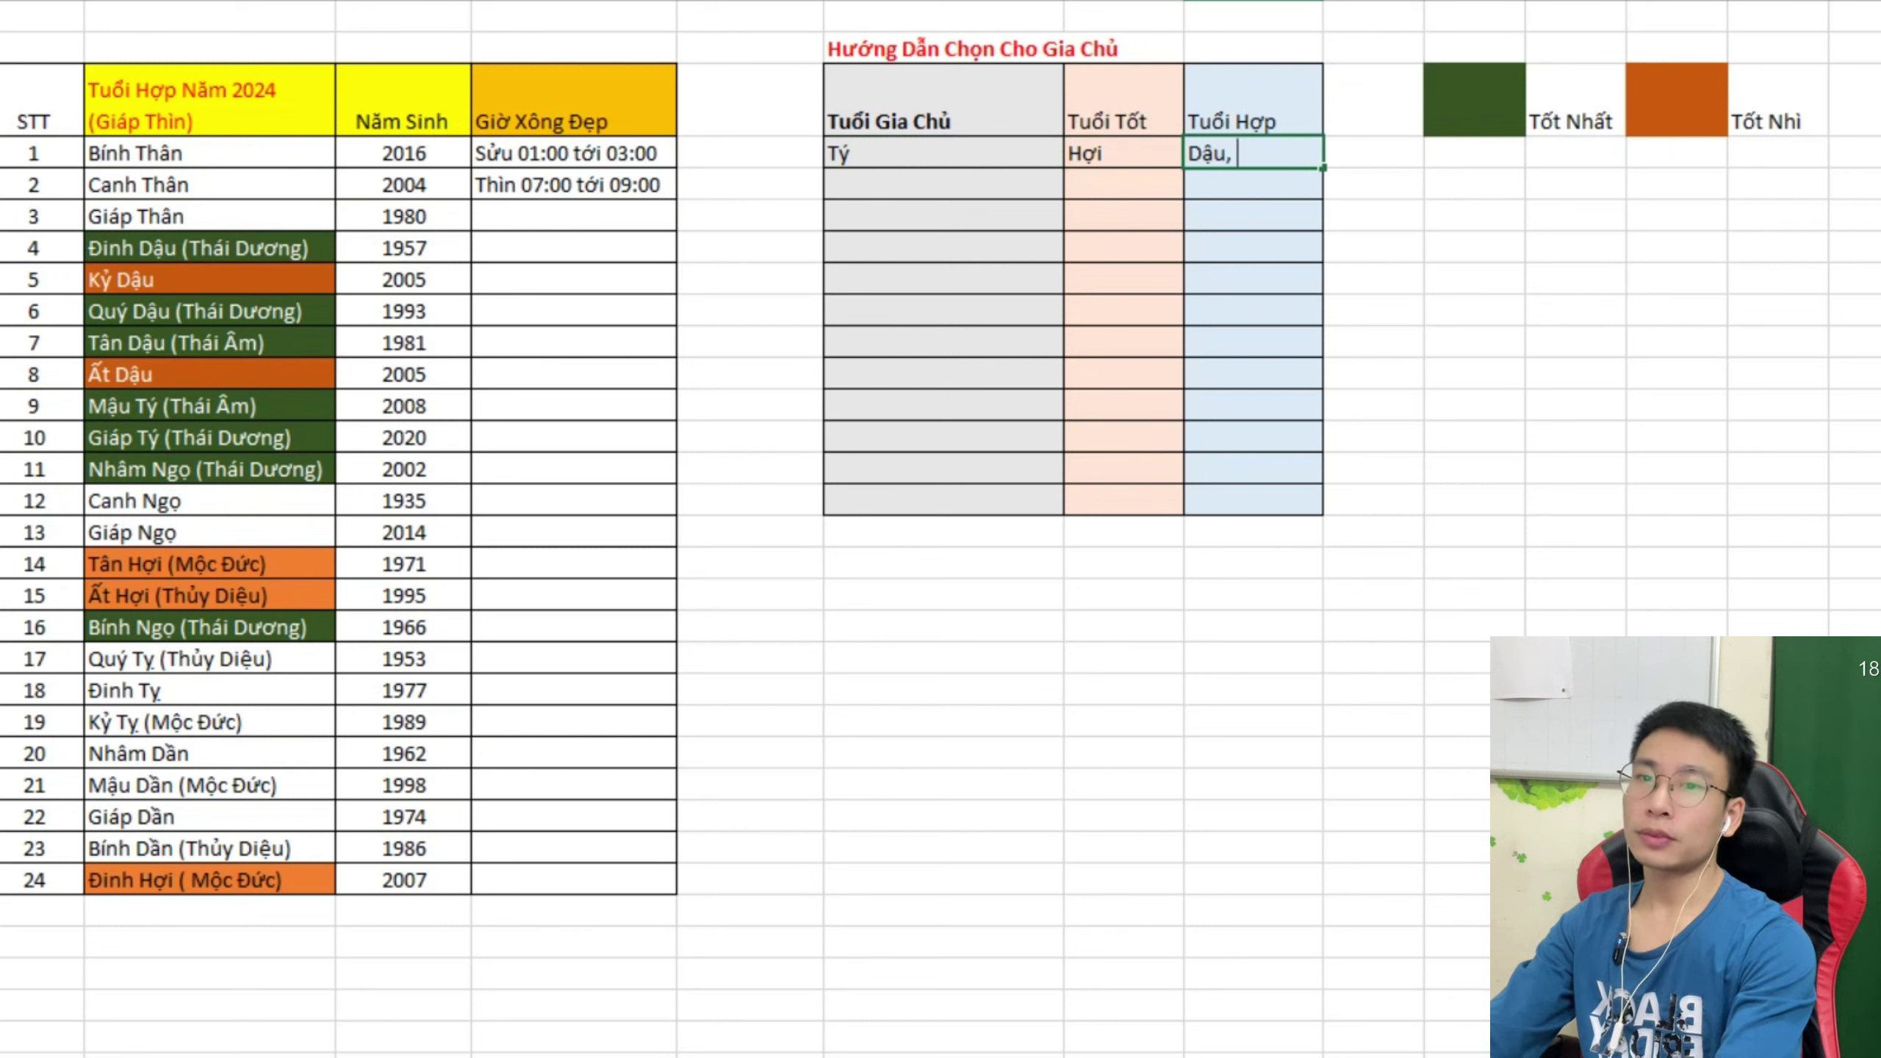
{"action": "type", "text": "Ngo"}
{"action": "key", "text": "BackSpace"}
{"action": "key", "text": "BackSpace"}
{"action": "type", "text": "og"}
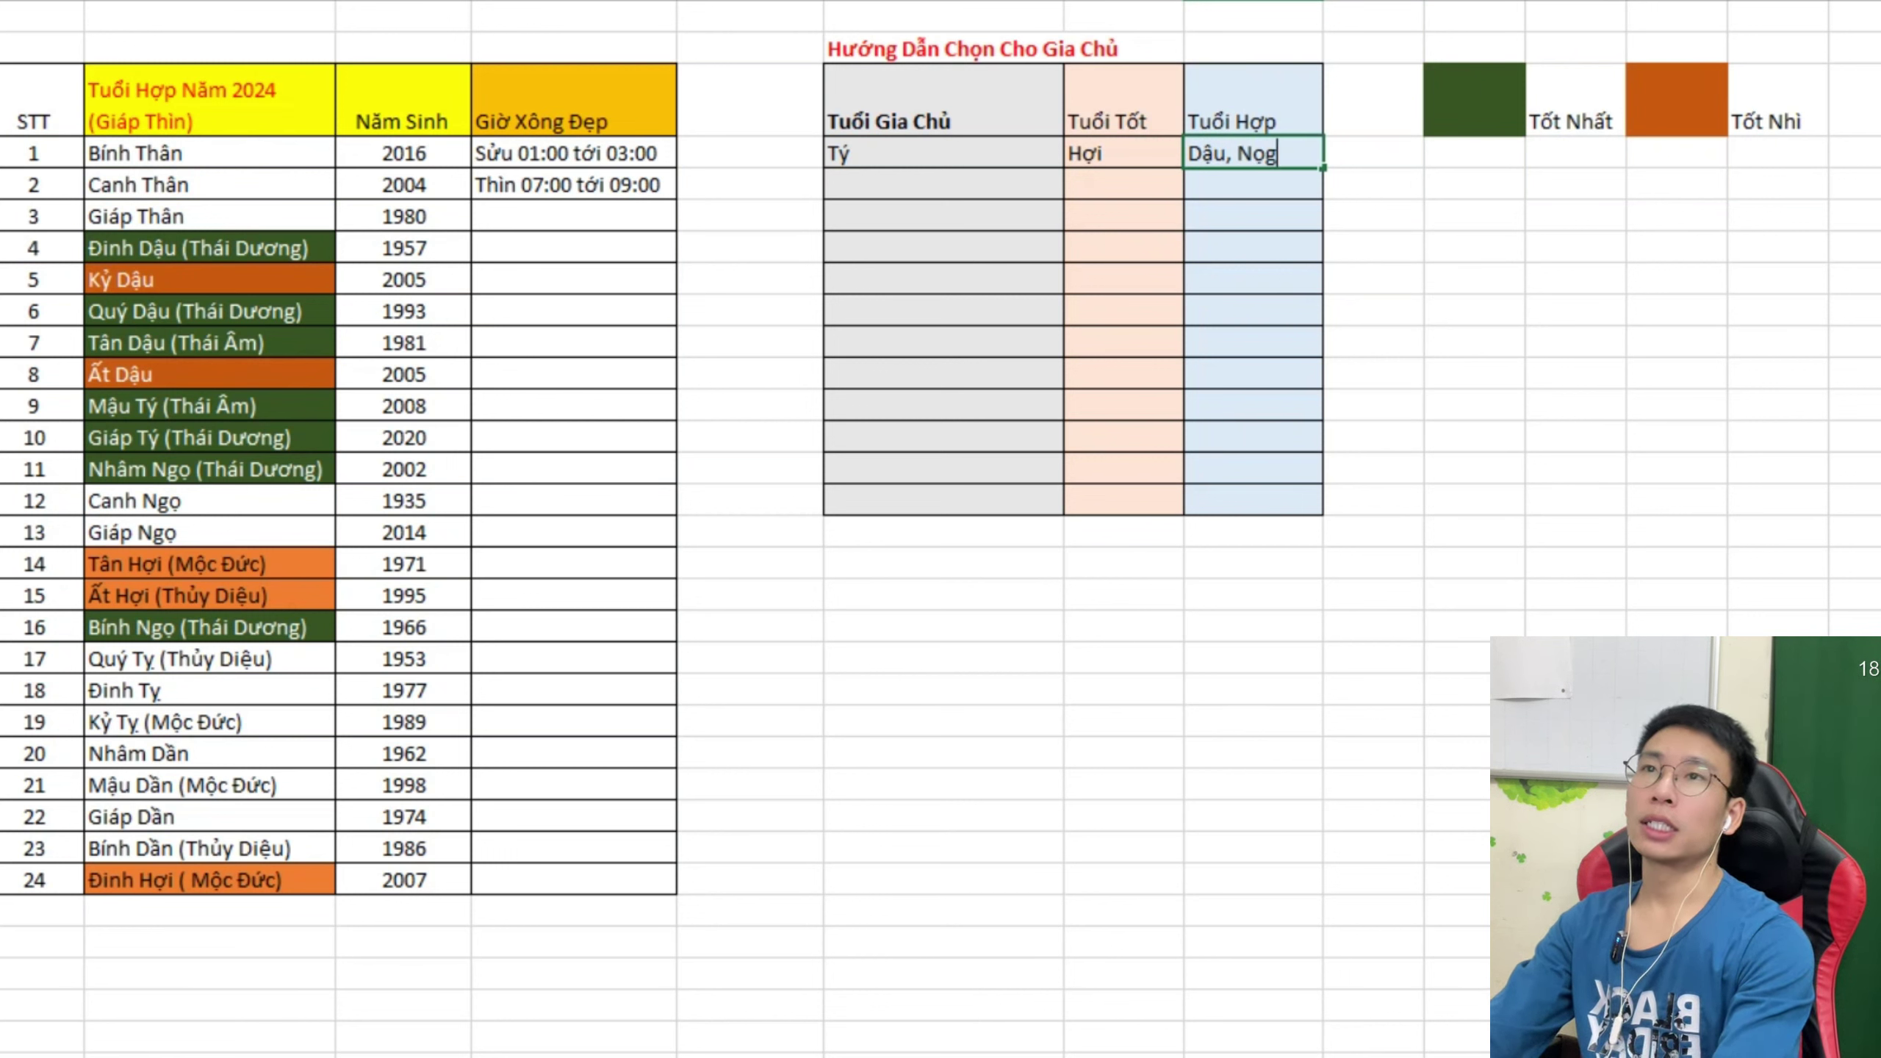
{"action": "key", "text": "BackSpace"}
{"action": "key", "text": "BackSpace"}
{"action": "type", "text": "og"}
{"action": "key", "text": "BackSpace"}
{"action": "key", "text": "BackSpace"}
{"action": "type", "text": "ọ"}
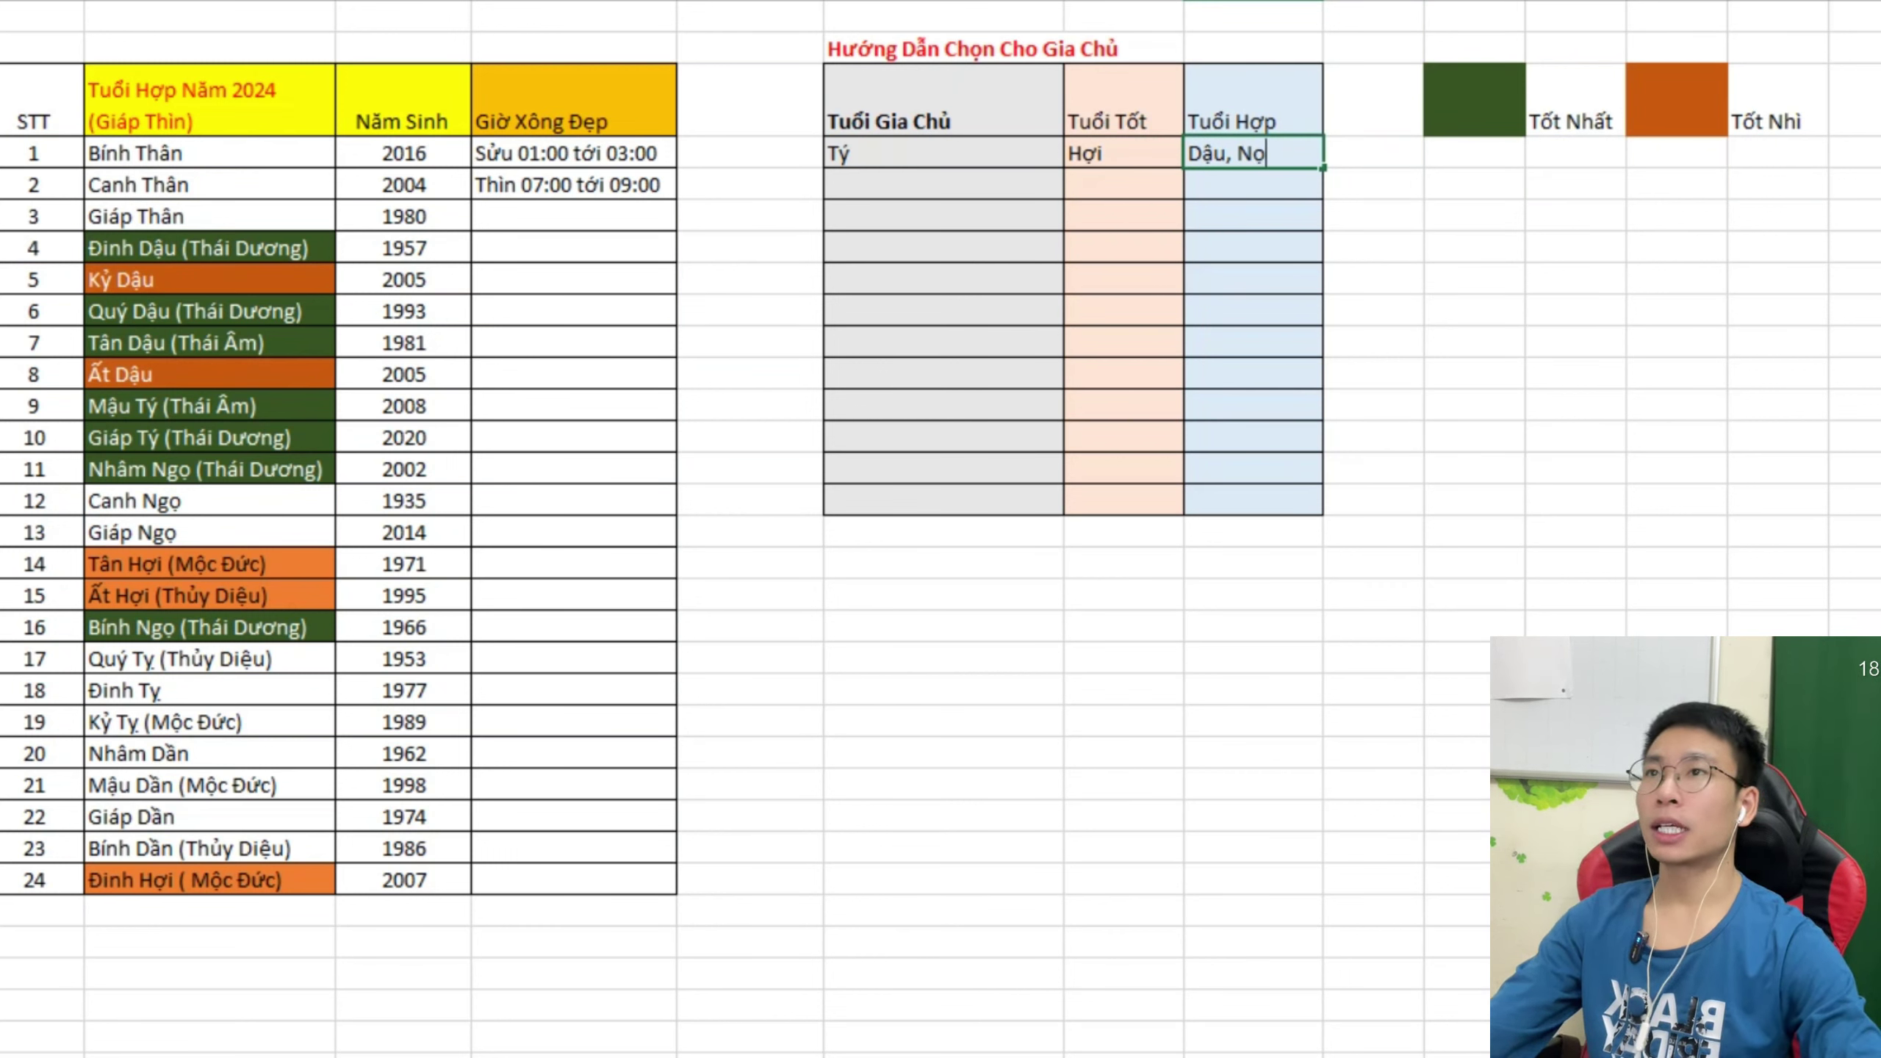
{"action": "key", "text": "BackSpace"}
{"action": "type", "text": "gọ"}
{"action": "left_click", "coordinate": [1252, 248]}
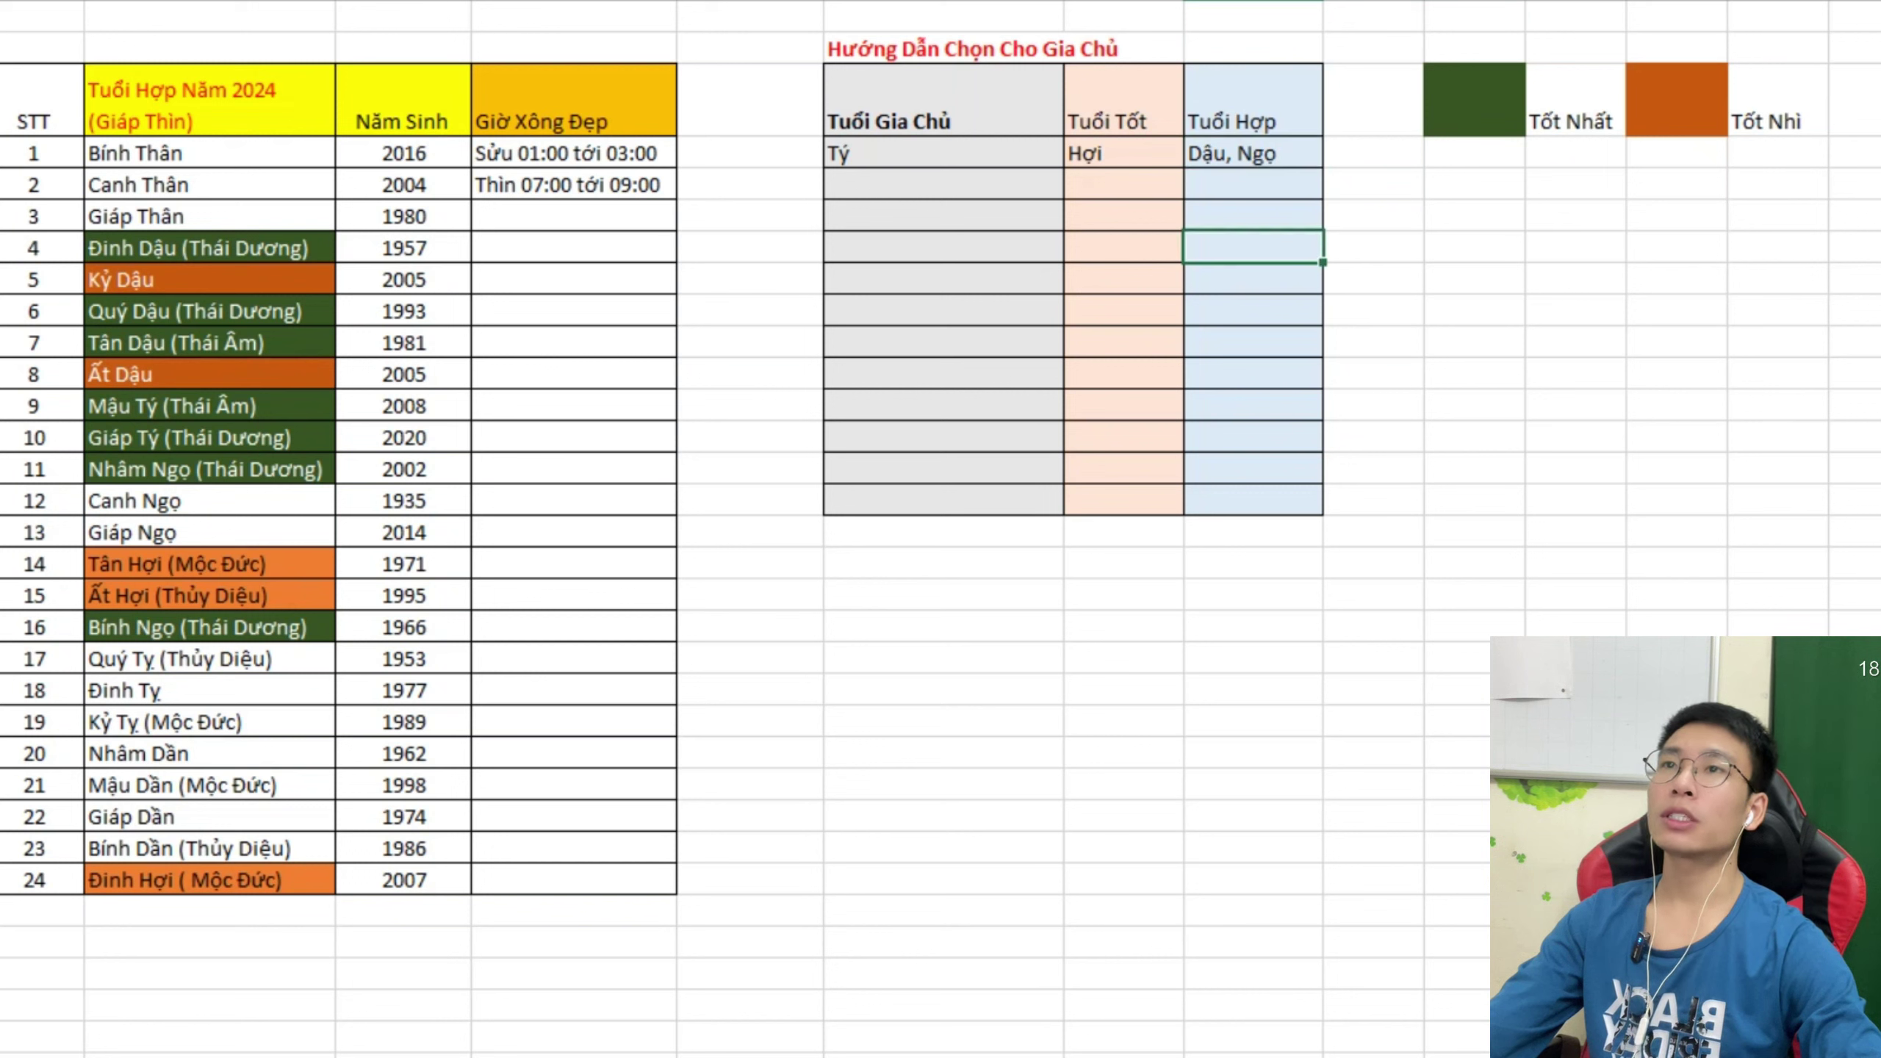
{"action": "left_click", "coordinate": [942, 437]}
{"action": "left_click", "coordinate": [943, 185]}
{"action": "left_click", "coordinate": [943, 153]}
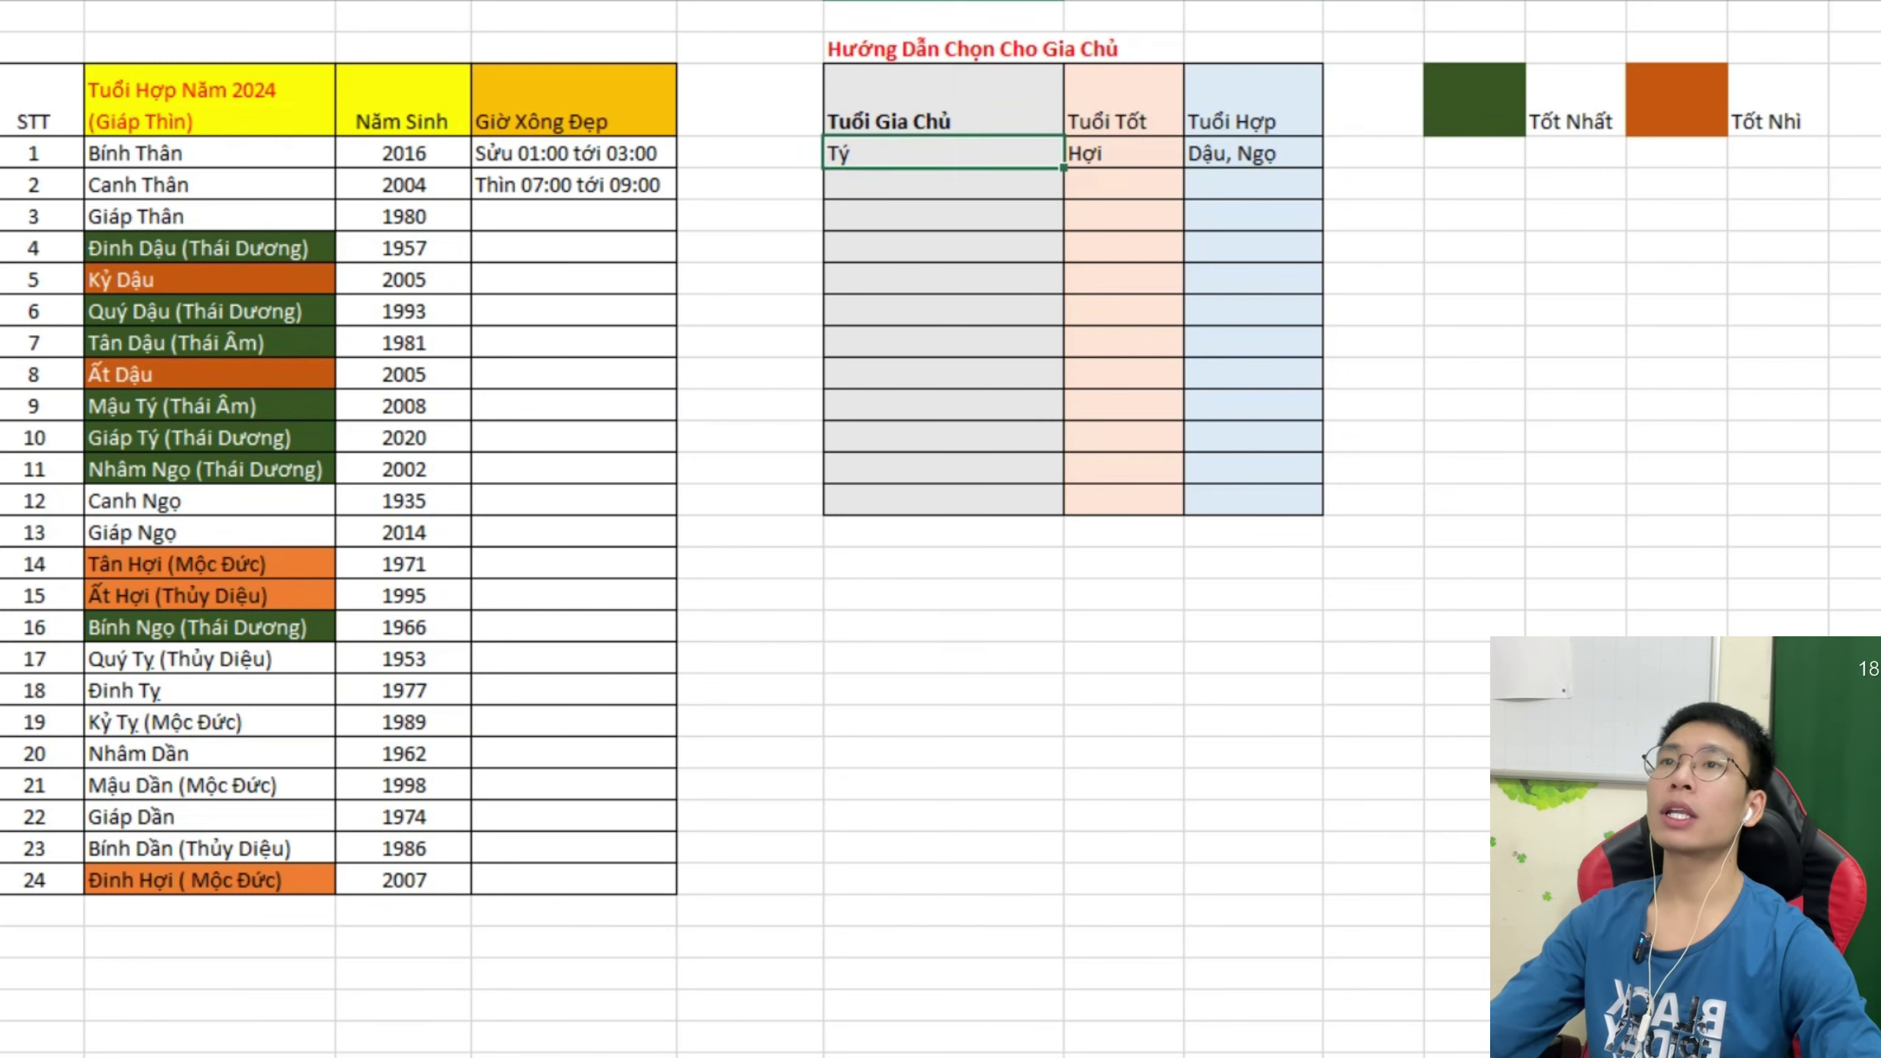
Enter "Sửu" as the second host age under Tuổi Gia Chủ, with "Dậu" as its Tuổi Tốt.
{"action": "left_click", "coordinate": [1252, 154]}
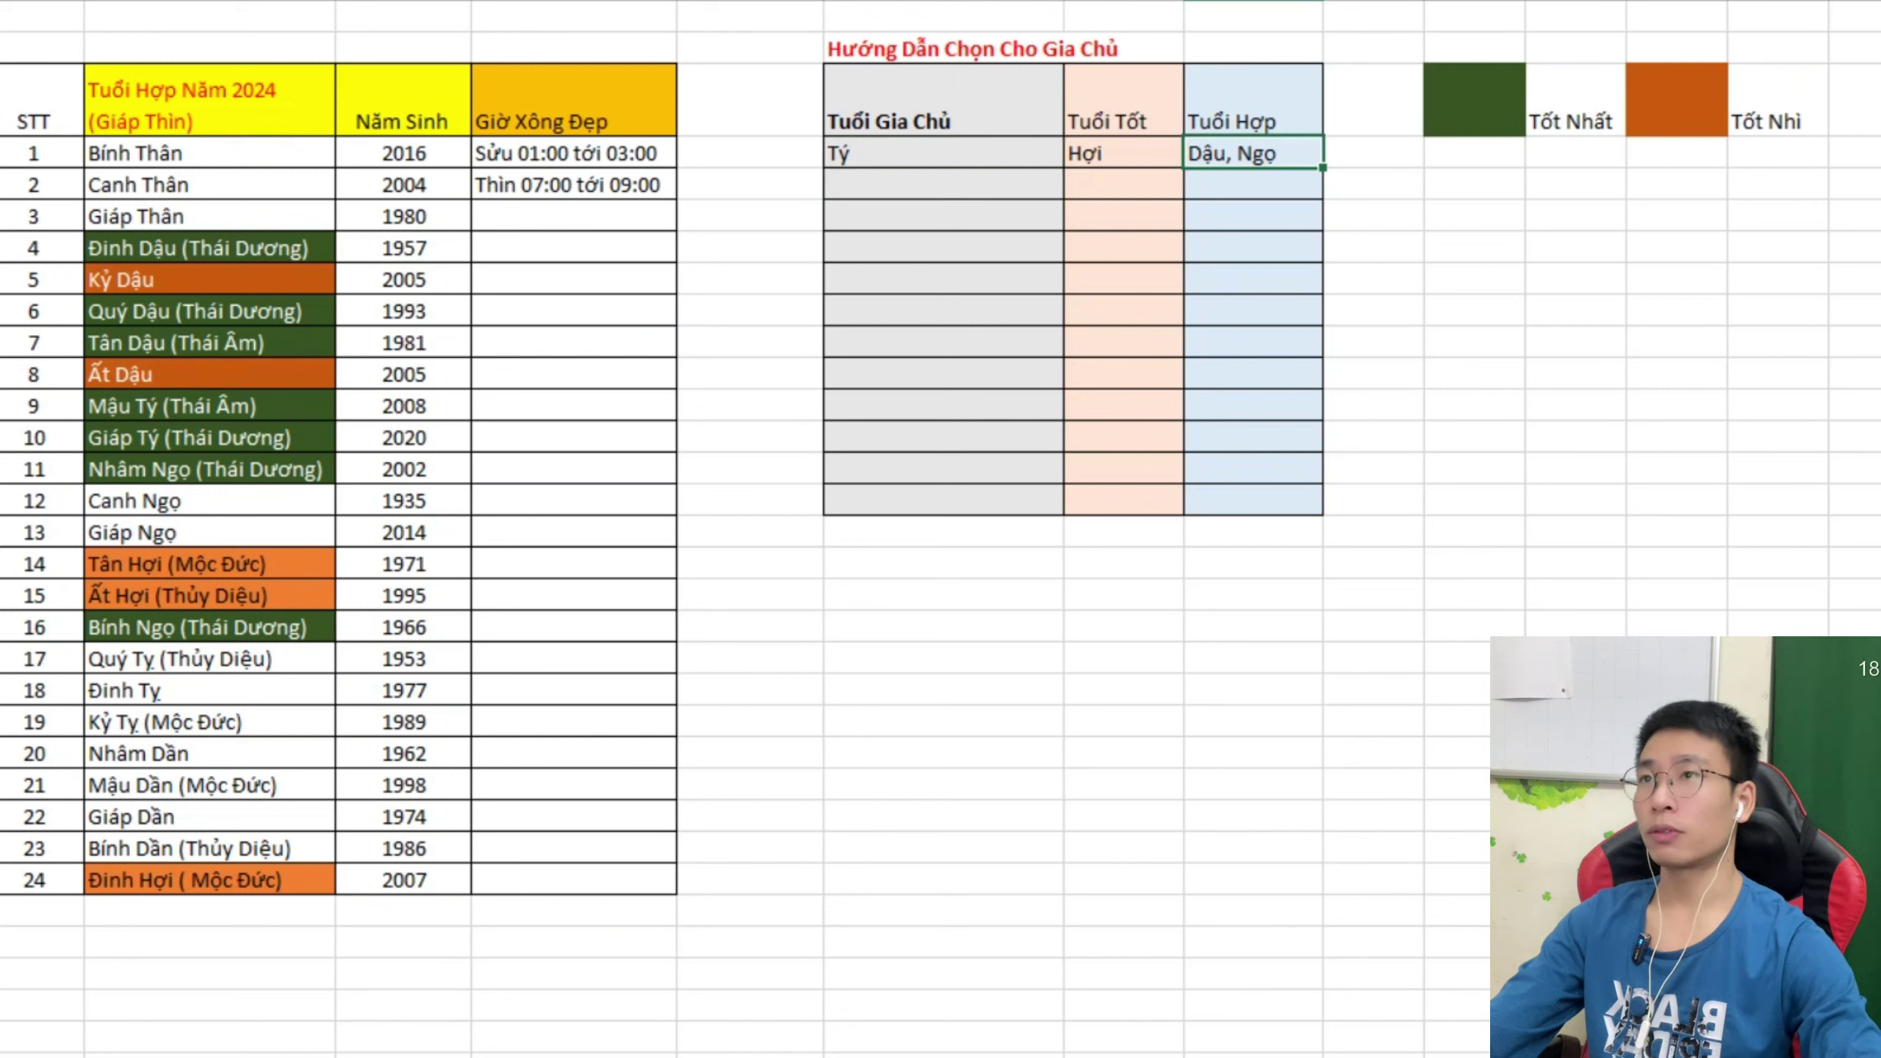
{"action": "left_click", "coordinate": [942, 153]}
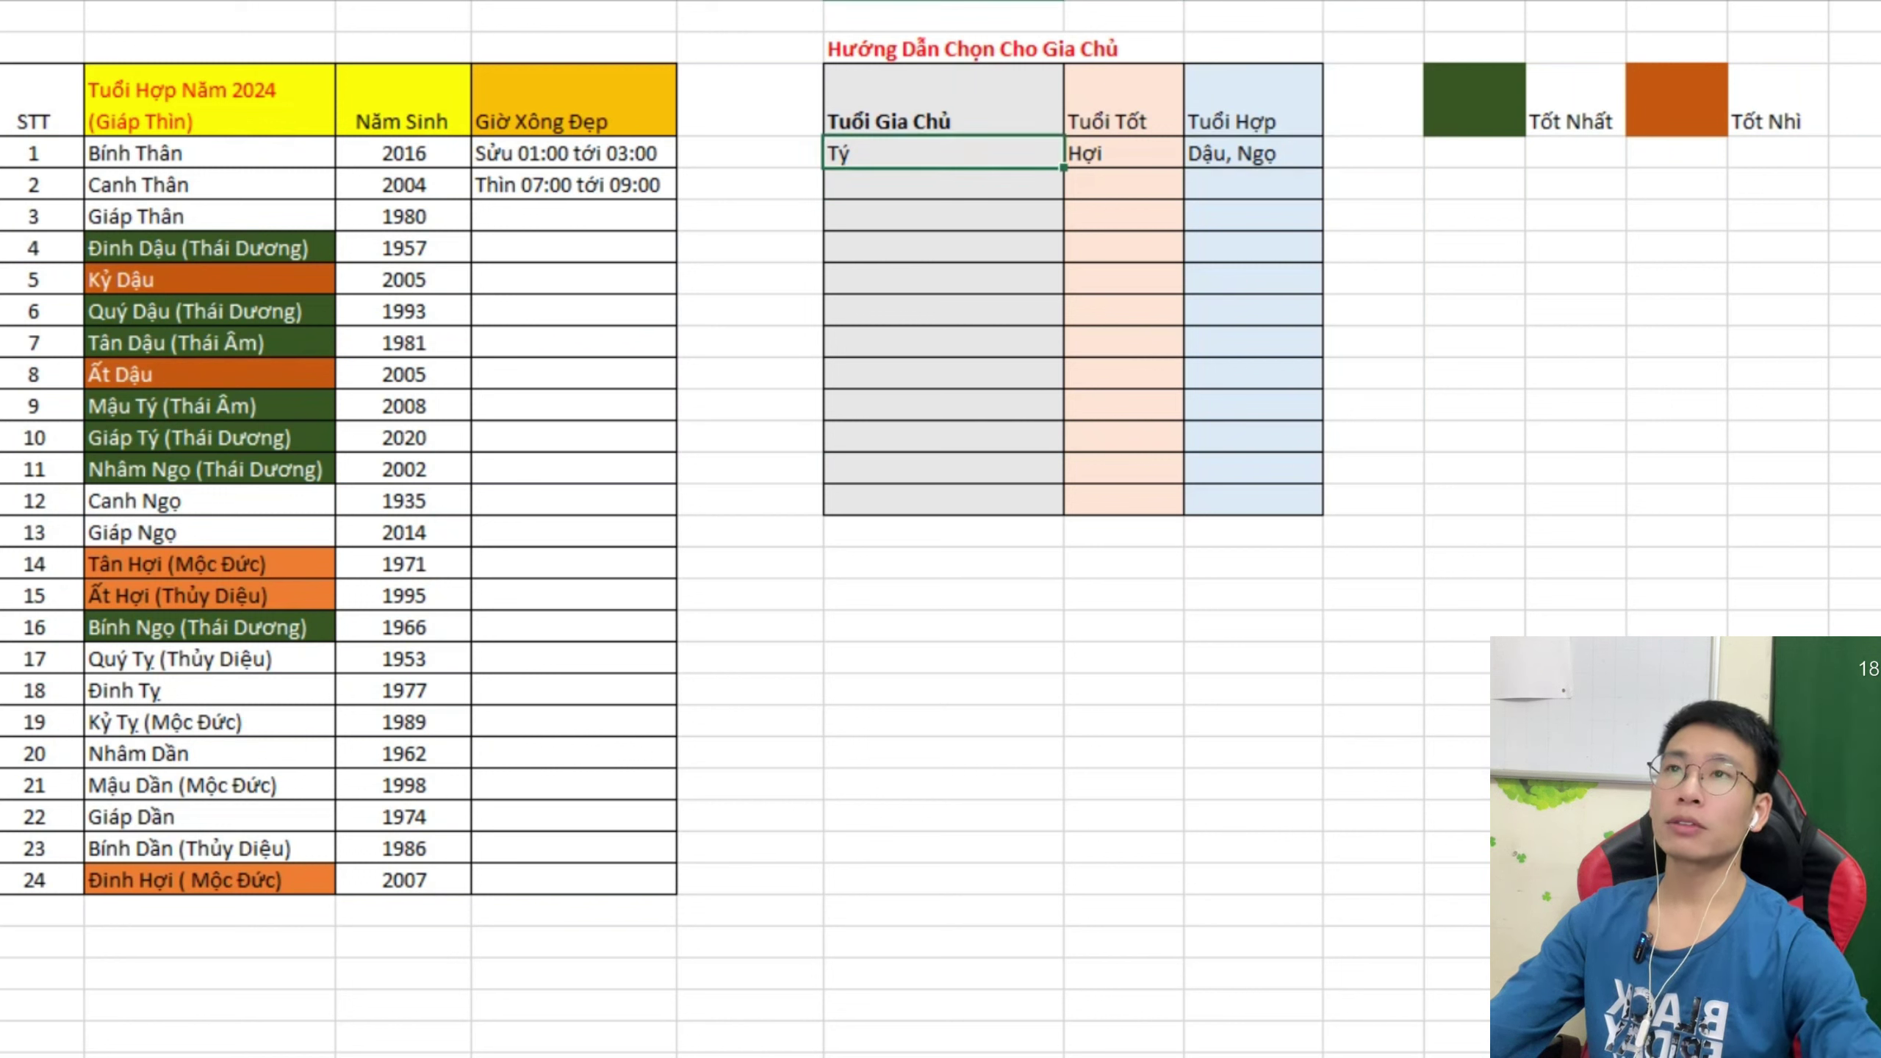
{"action": "left_click", "coordinate": [942, 468]}
{"action": "left_click", "coordinate": [943, 216]}
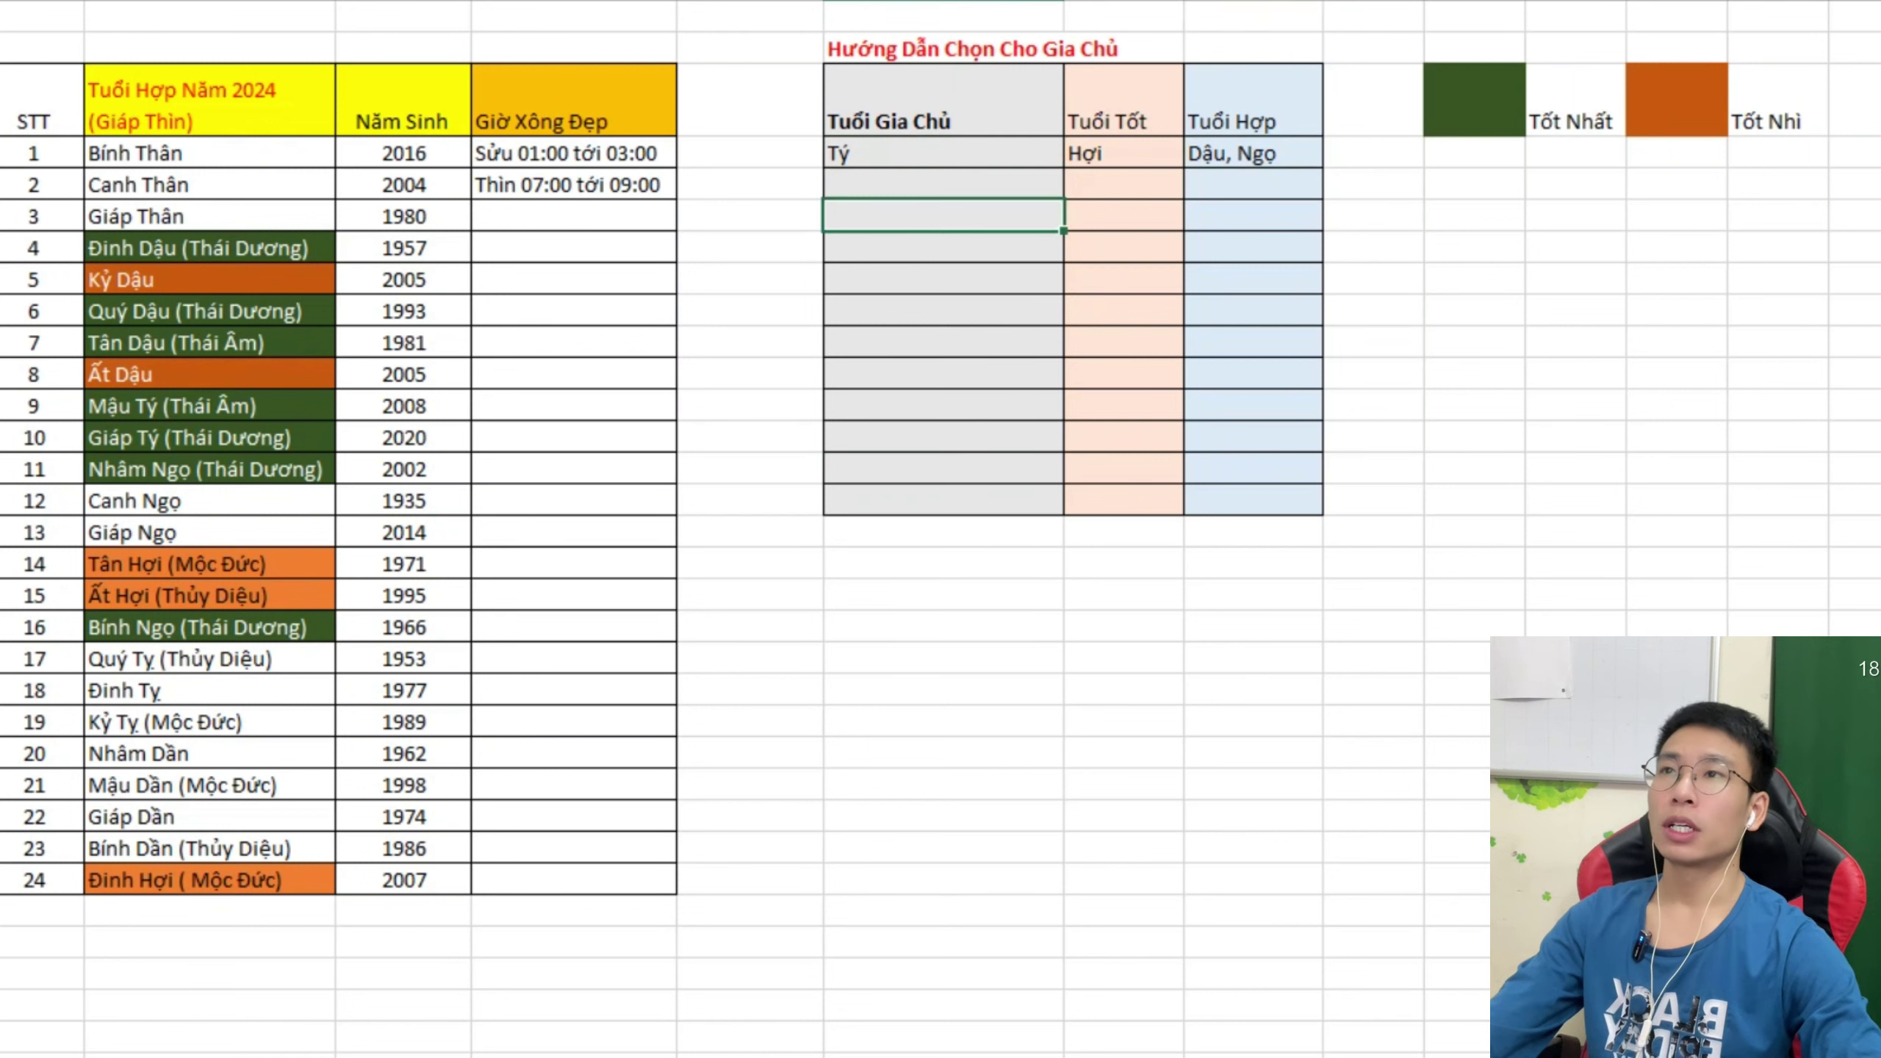
{"action": "left_click", "coordinate": [942, 185]}
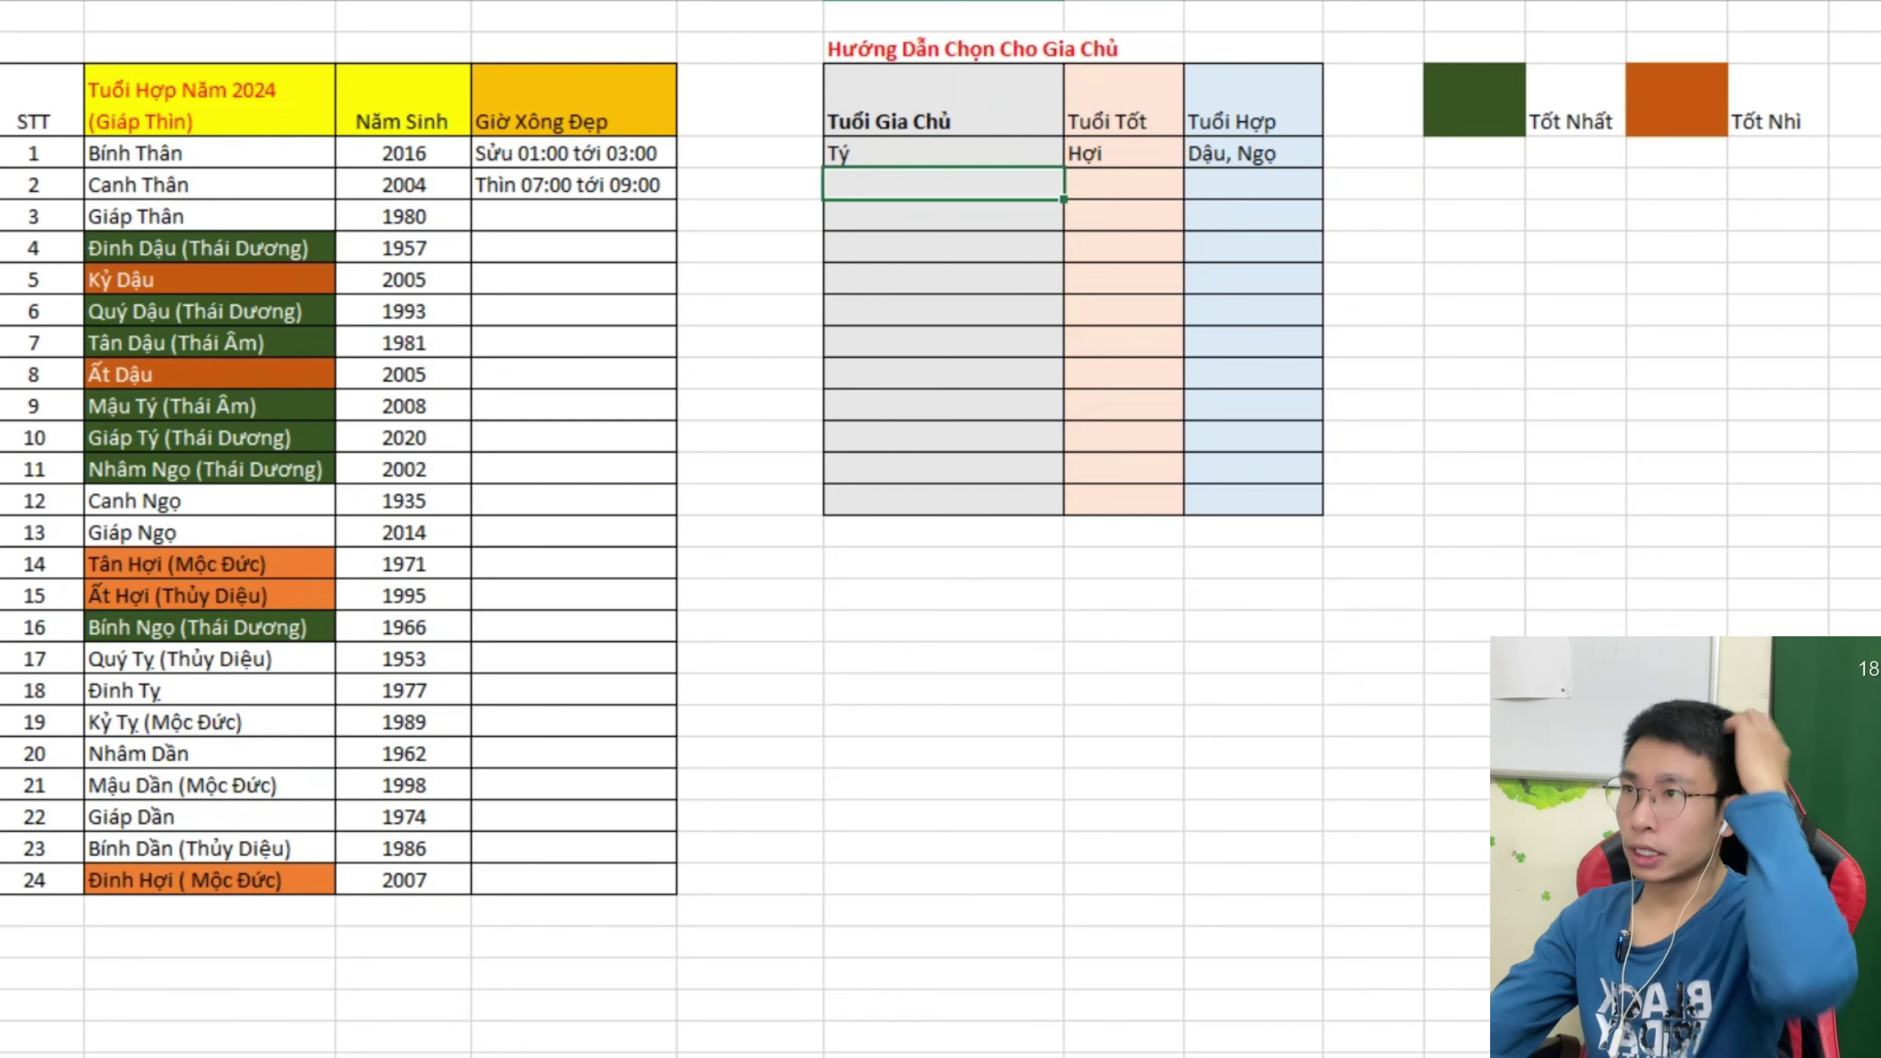
{"action": "key", "text": "Down"}
{"action": "key", "text": "Down"}
{"action": "key", "text": "Up"}
{"action": "key", "text": "Up"}
{"action": "key", "text": "BackSpace"}
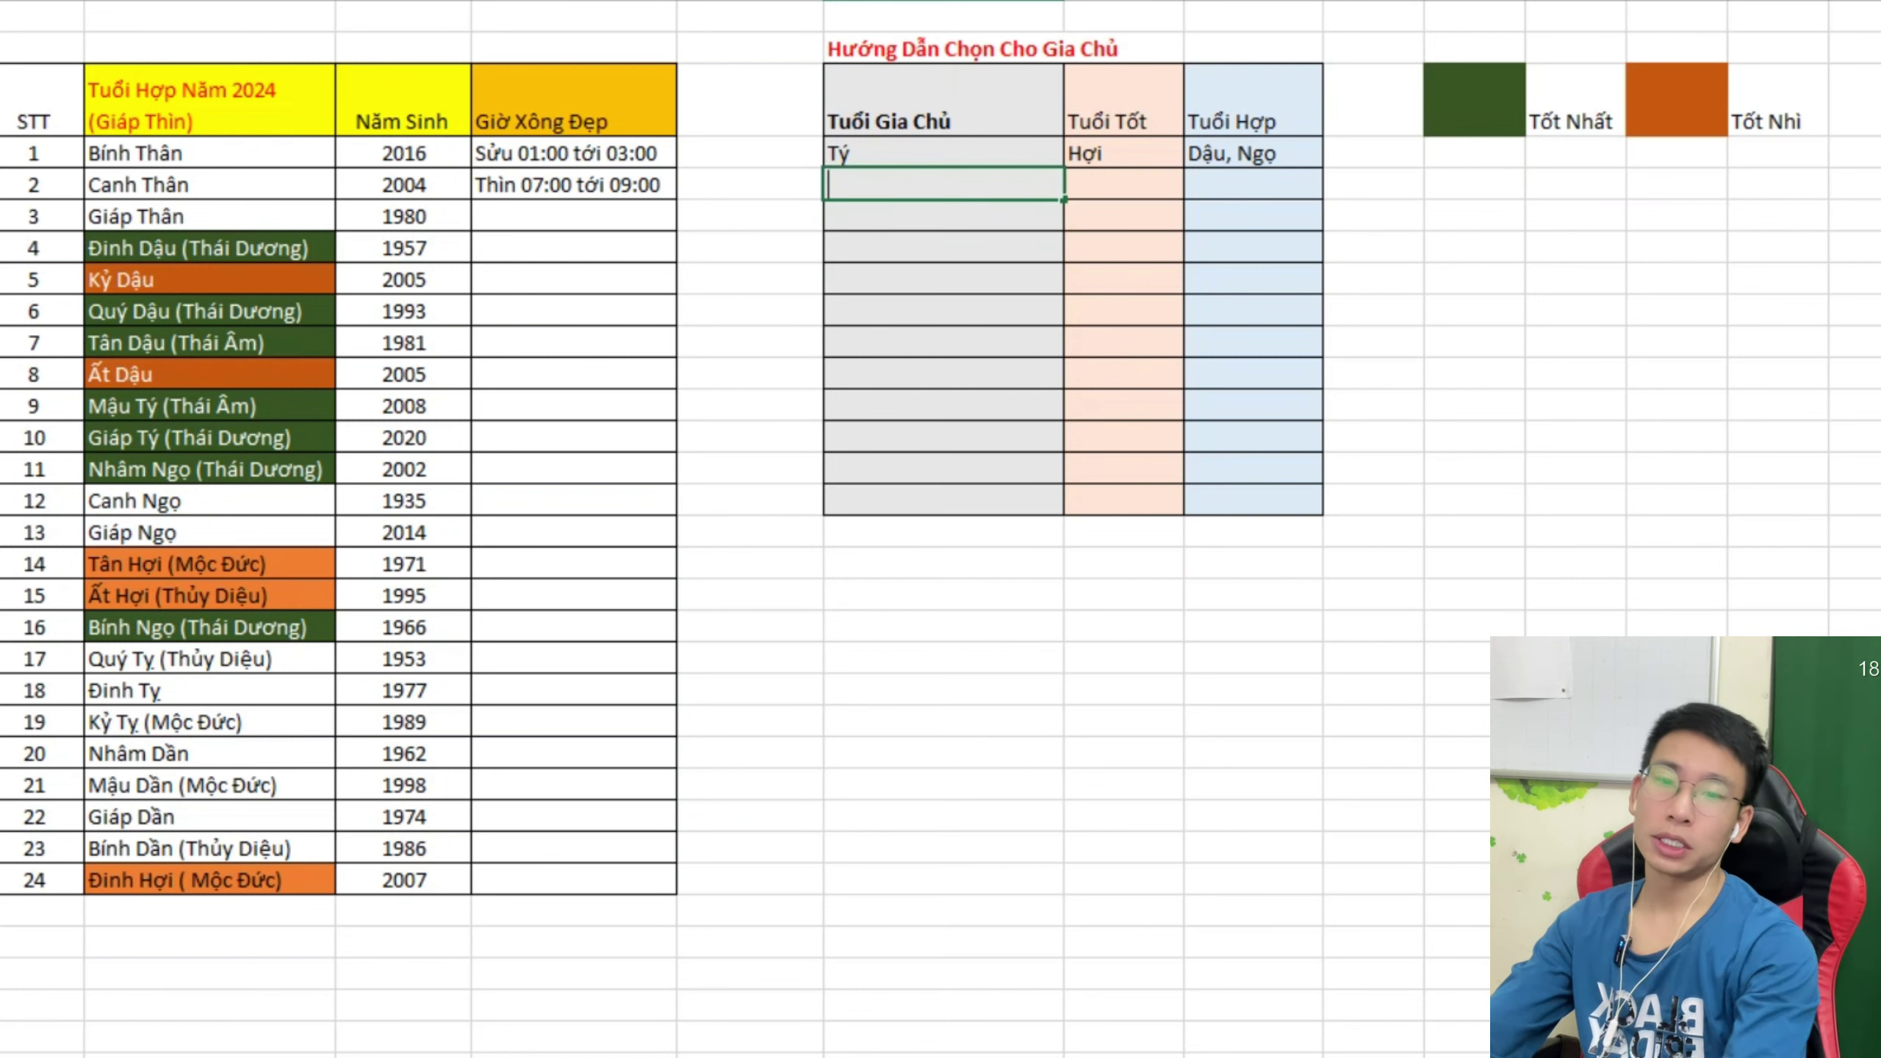
{"action": "key", "text": "F2"}
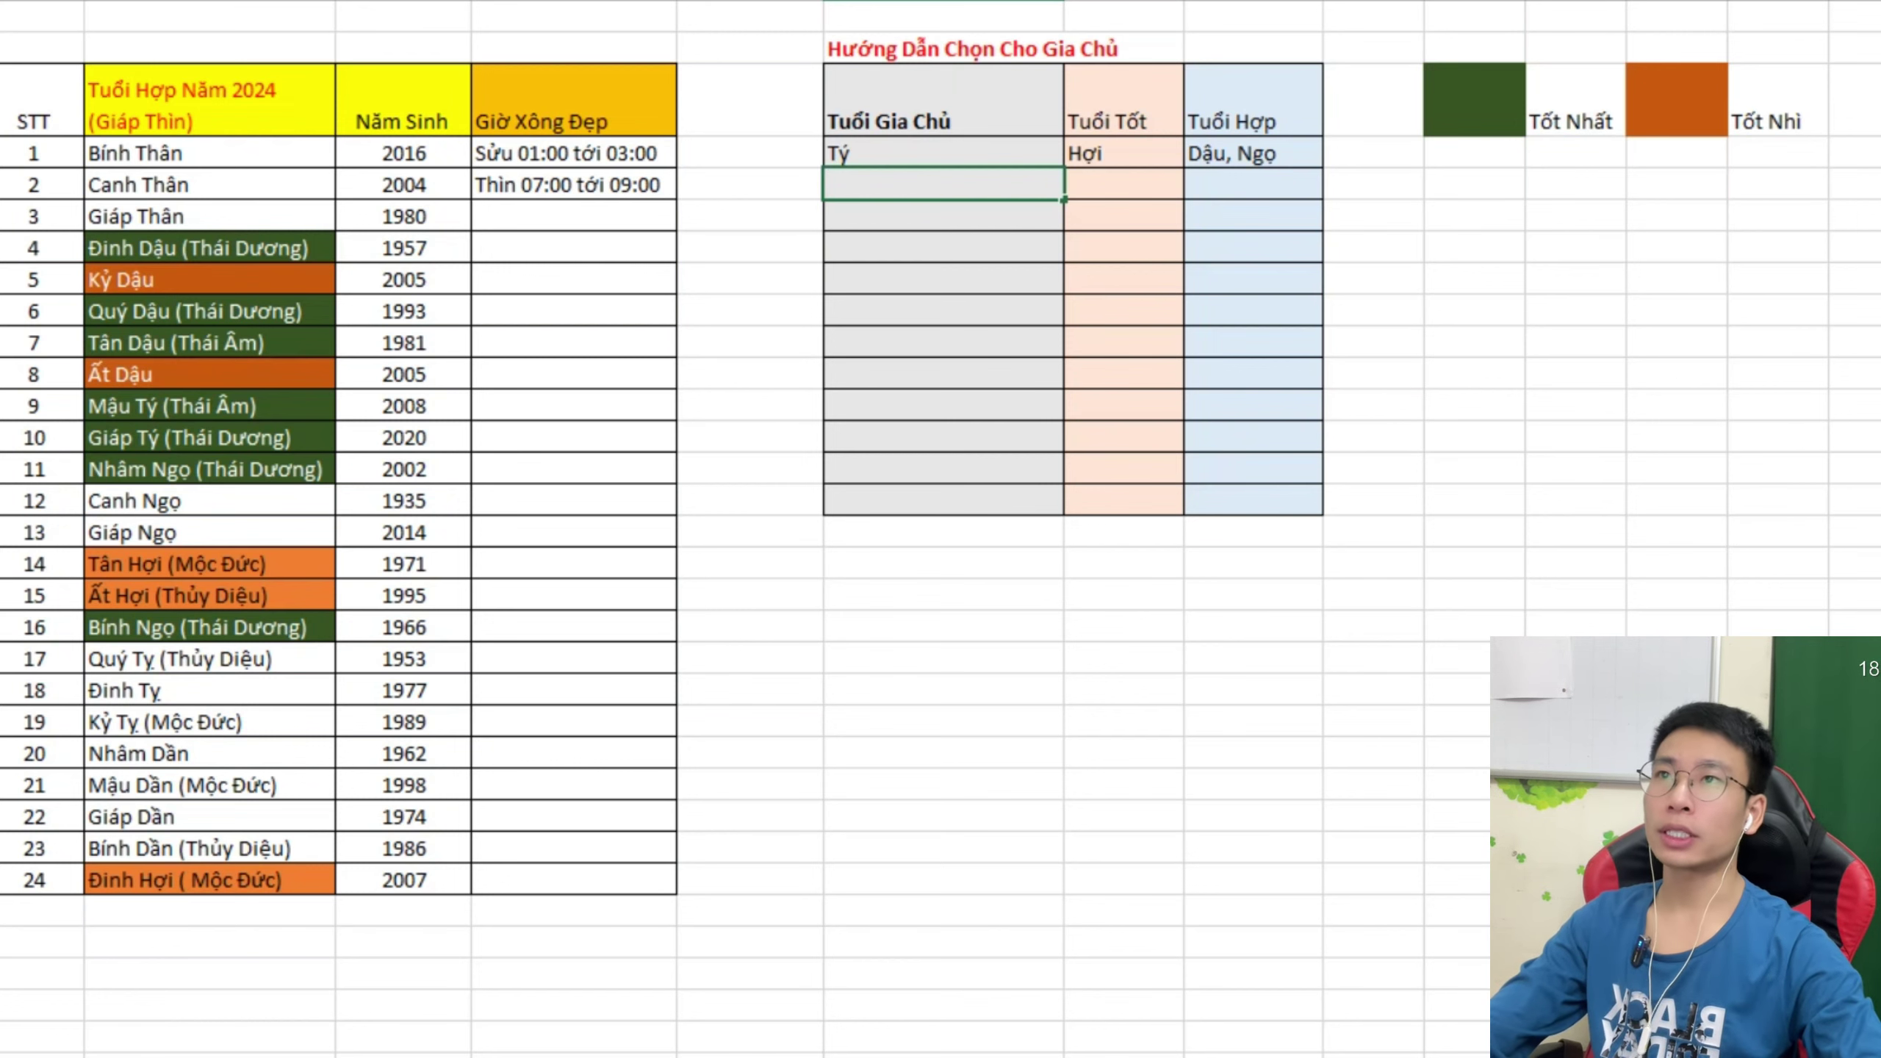
{"action": "type", "text": "Sửu"}
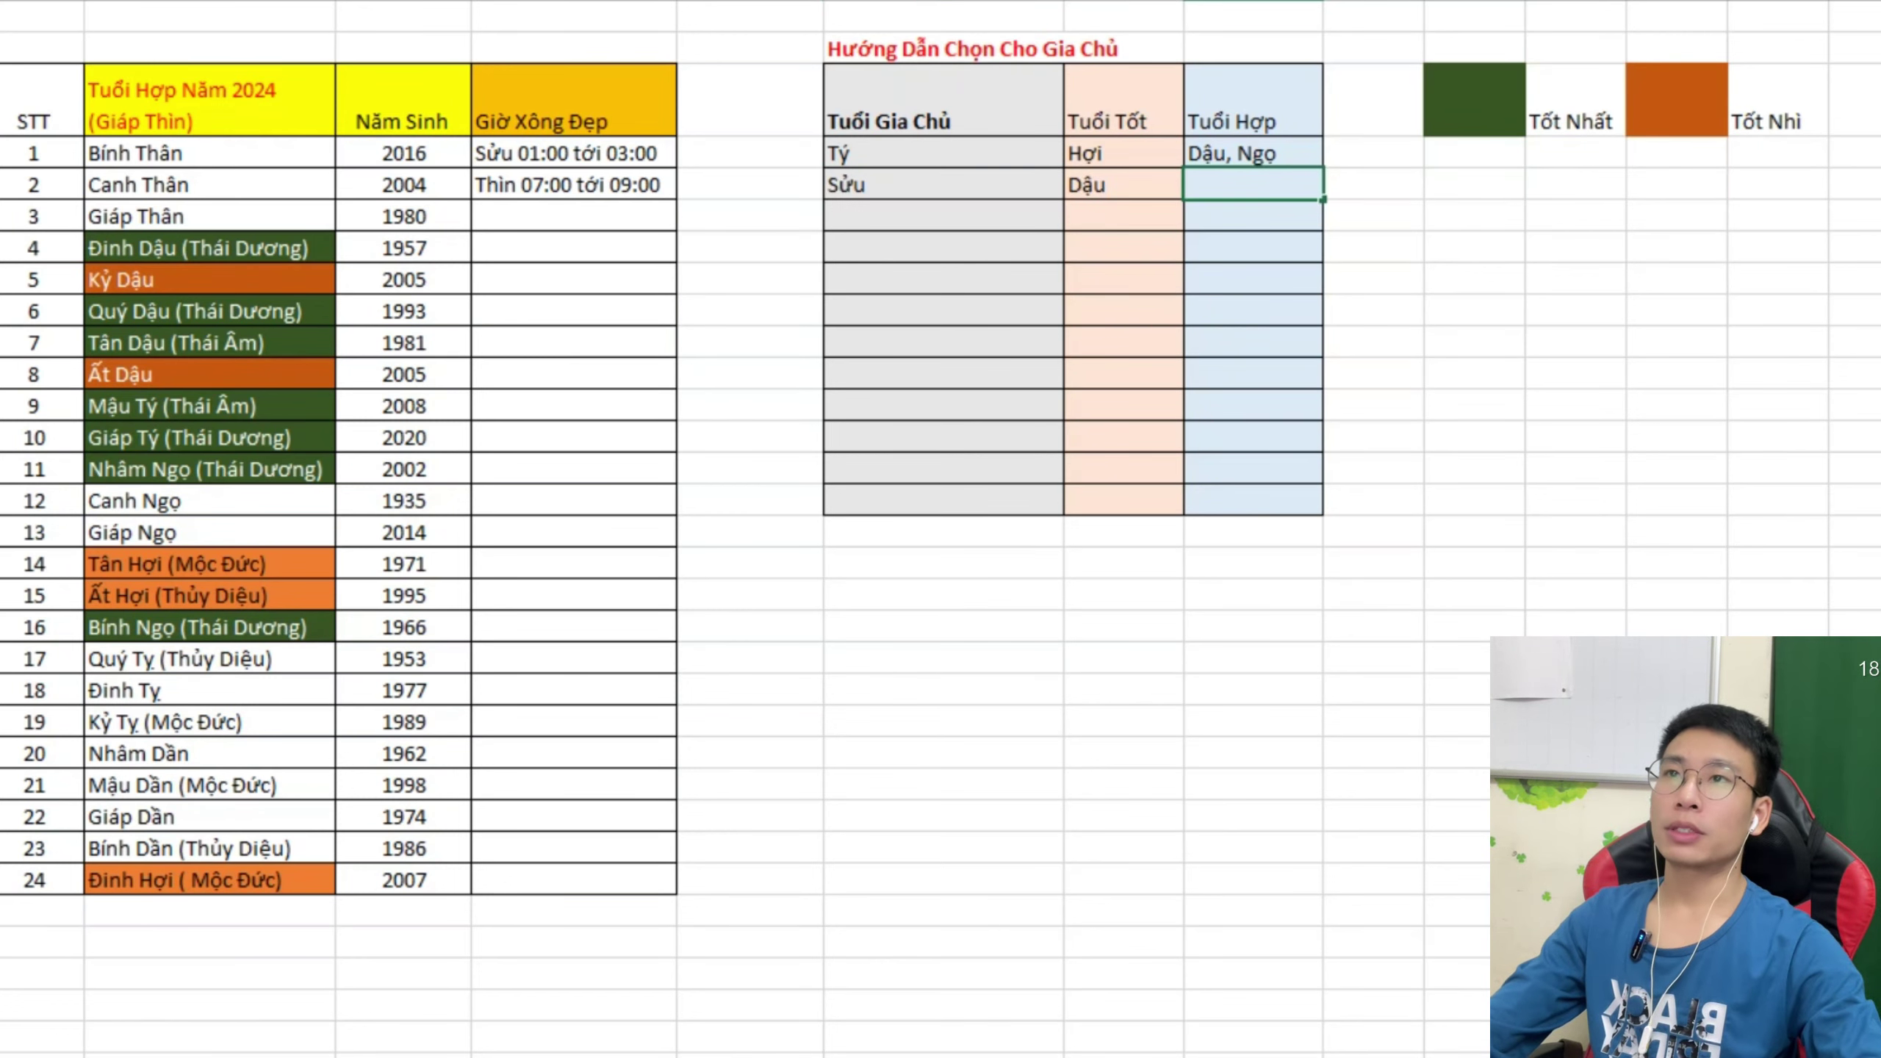
Add "Tỵ" after "Dậu" in the Tuổi Tốt cell of the Sửu row.
{"action": "left_click", "coordinate": [1124, 185]}
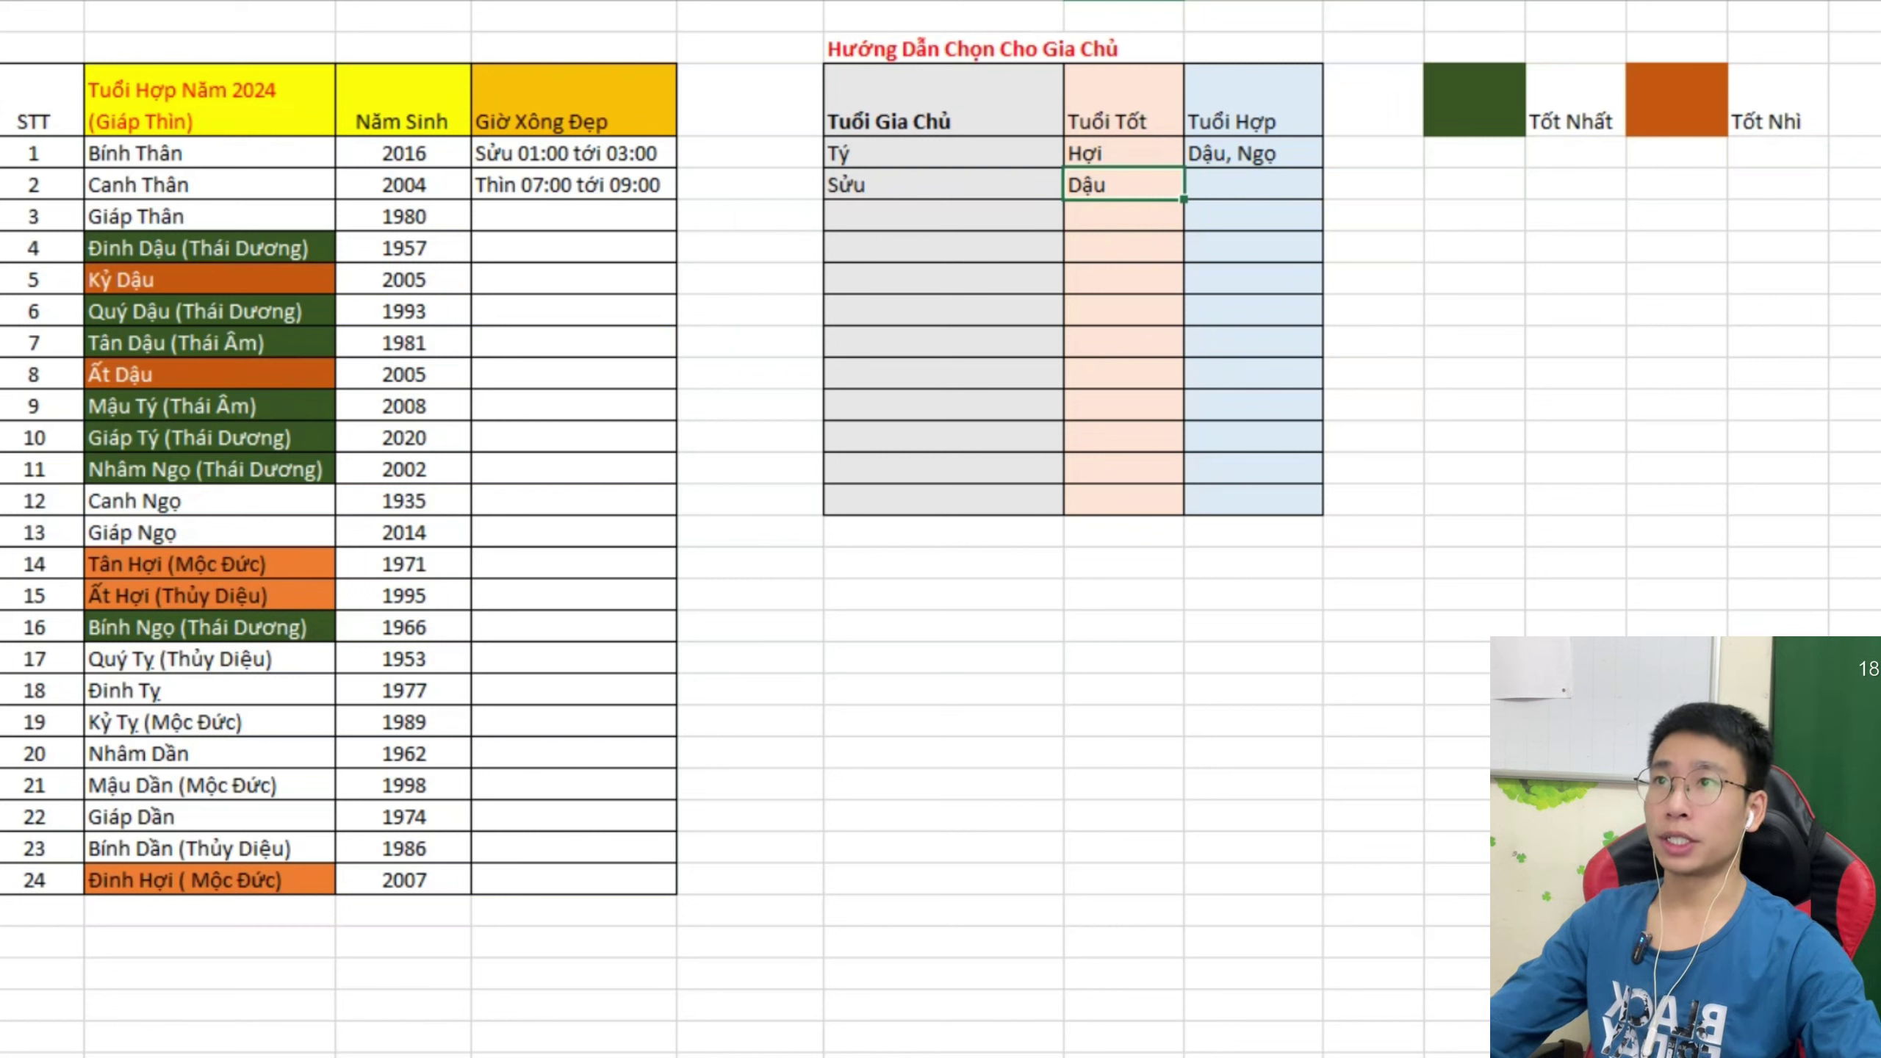
{"action": "double_click", "coordinate": [1253, 184]}
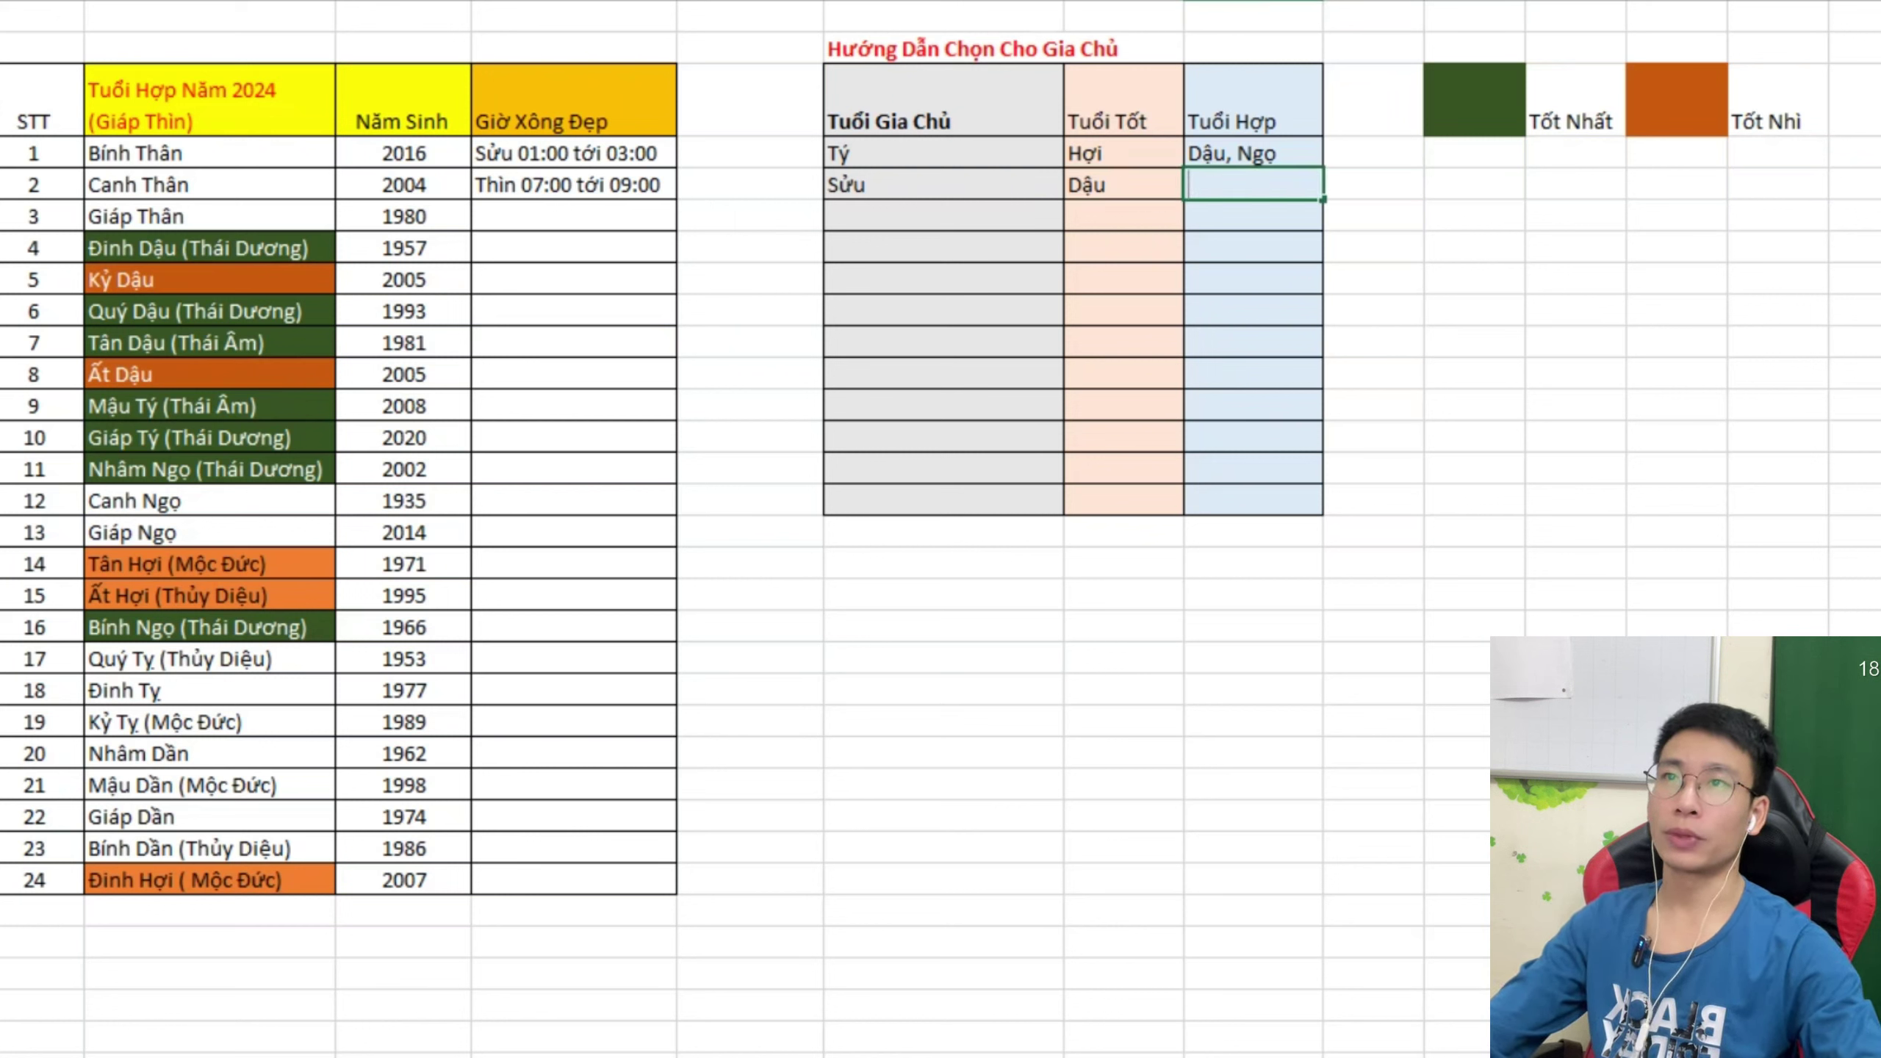
{"action": "left_click", "coordinate": [1124, 184]}
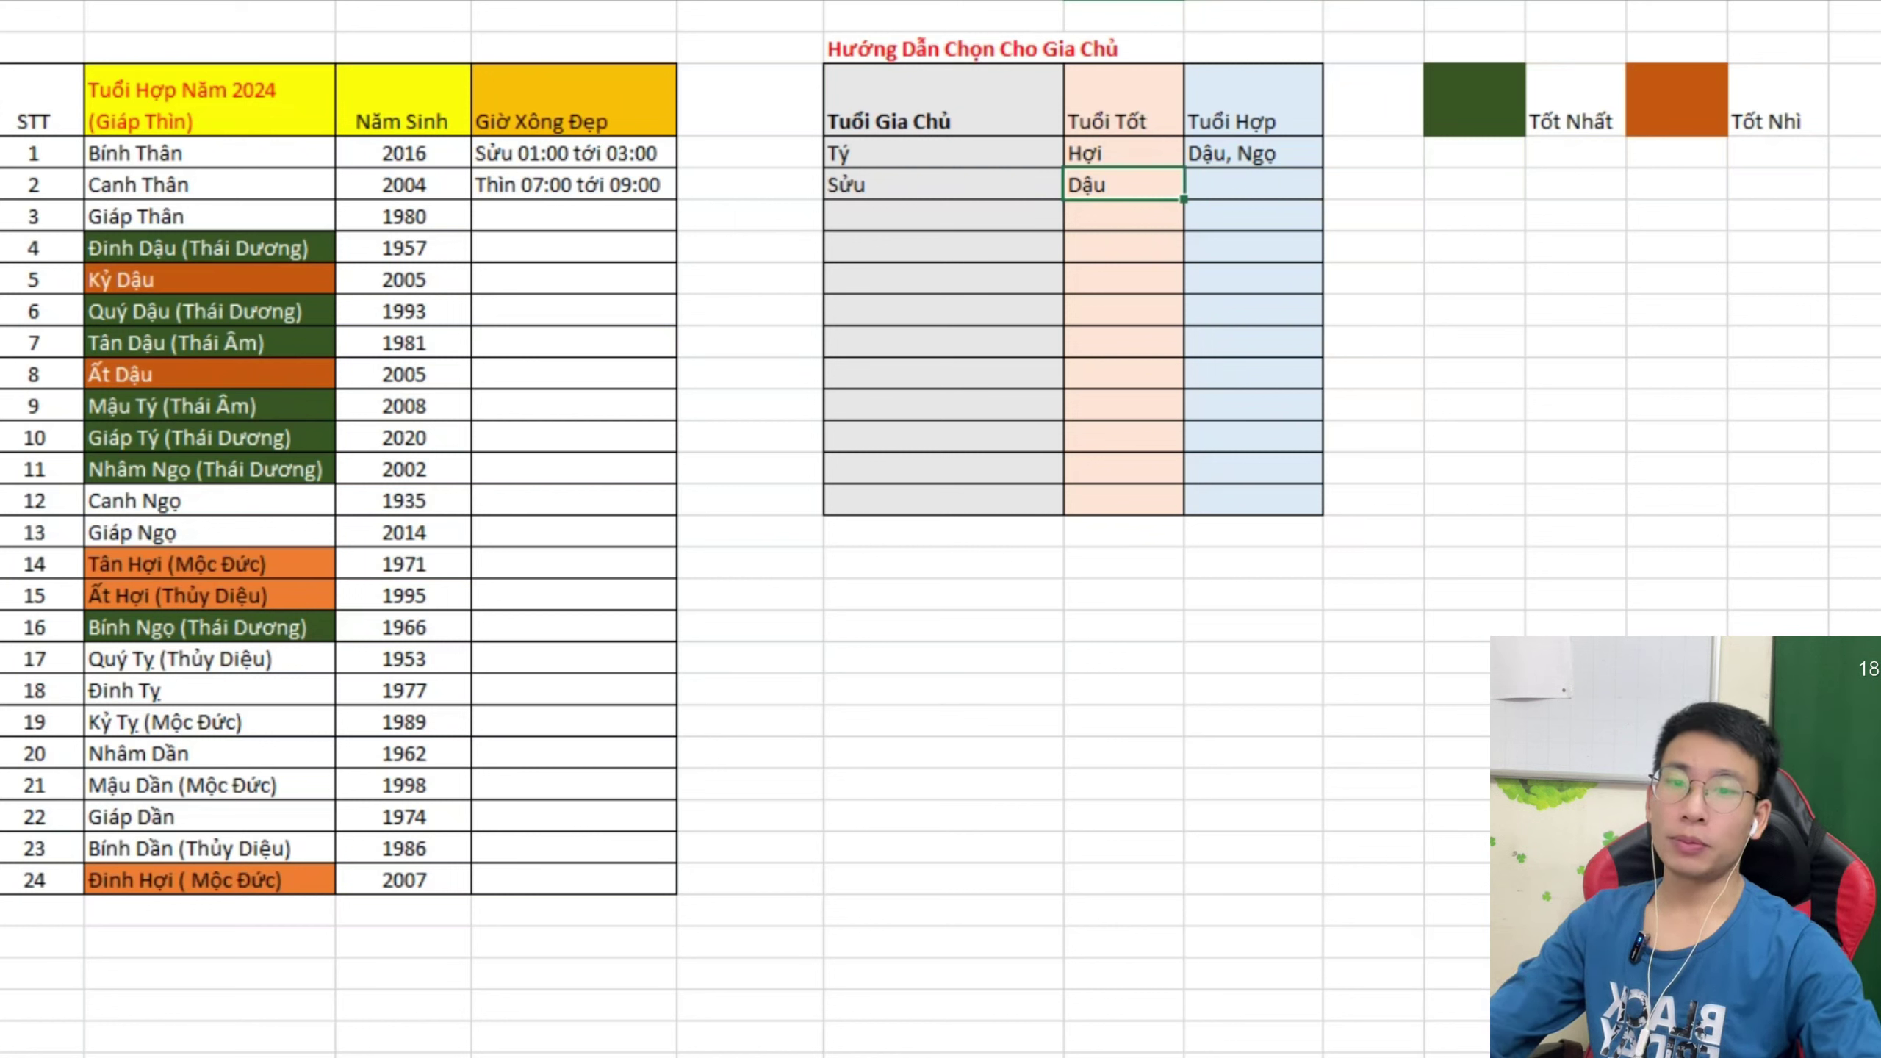
{"action": "double_click", "coordinate": [1123, 184]}
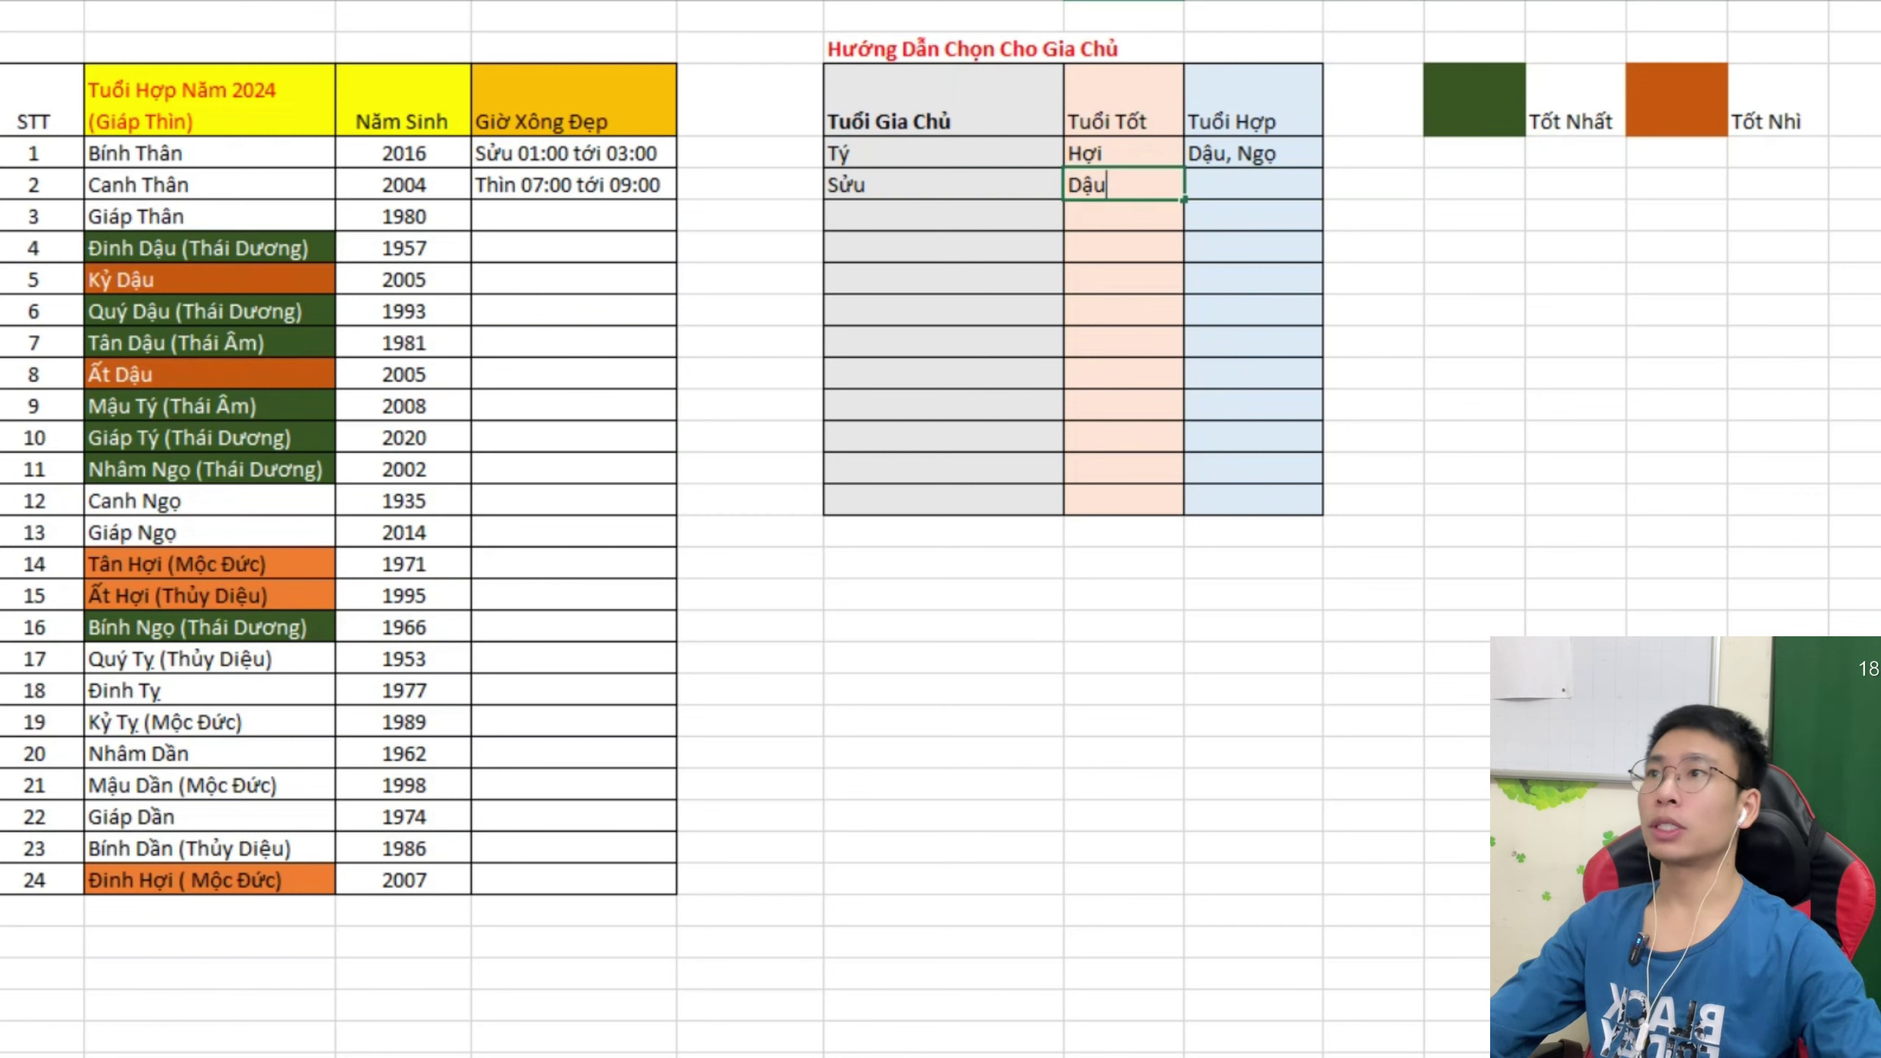
{"action": "type", "text": ", Tjy"}
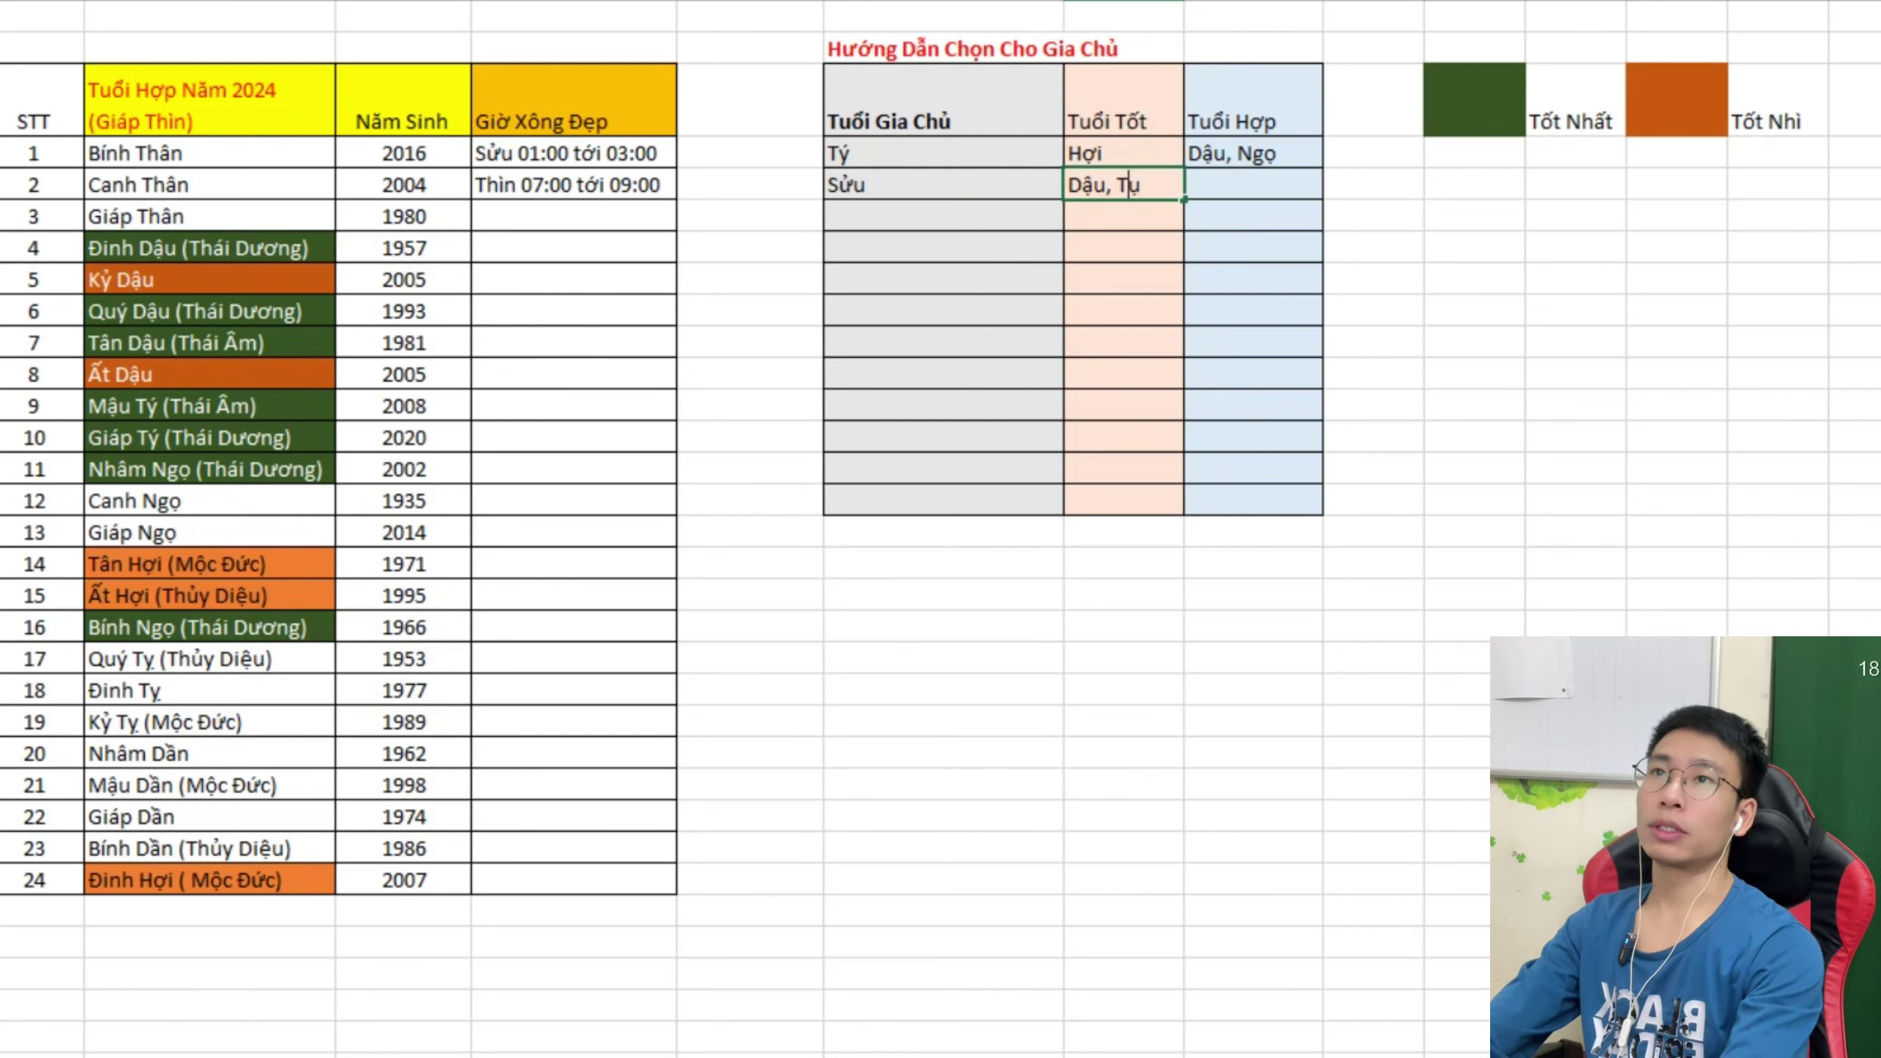
{"action": "key", "text": "BackSpace"}
{"action": "key", "text": "BackSpace"}
{"action": "type", "text": "jy"}
{"action": "key", "text": "BackSpace"}
{"action": "key", "text": "BackSpace"}
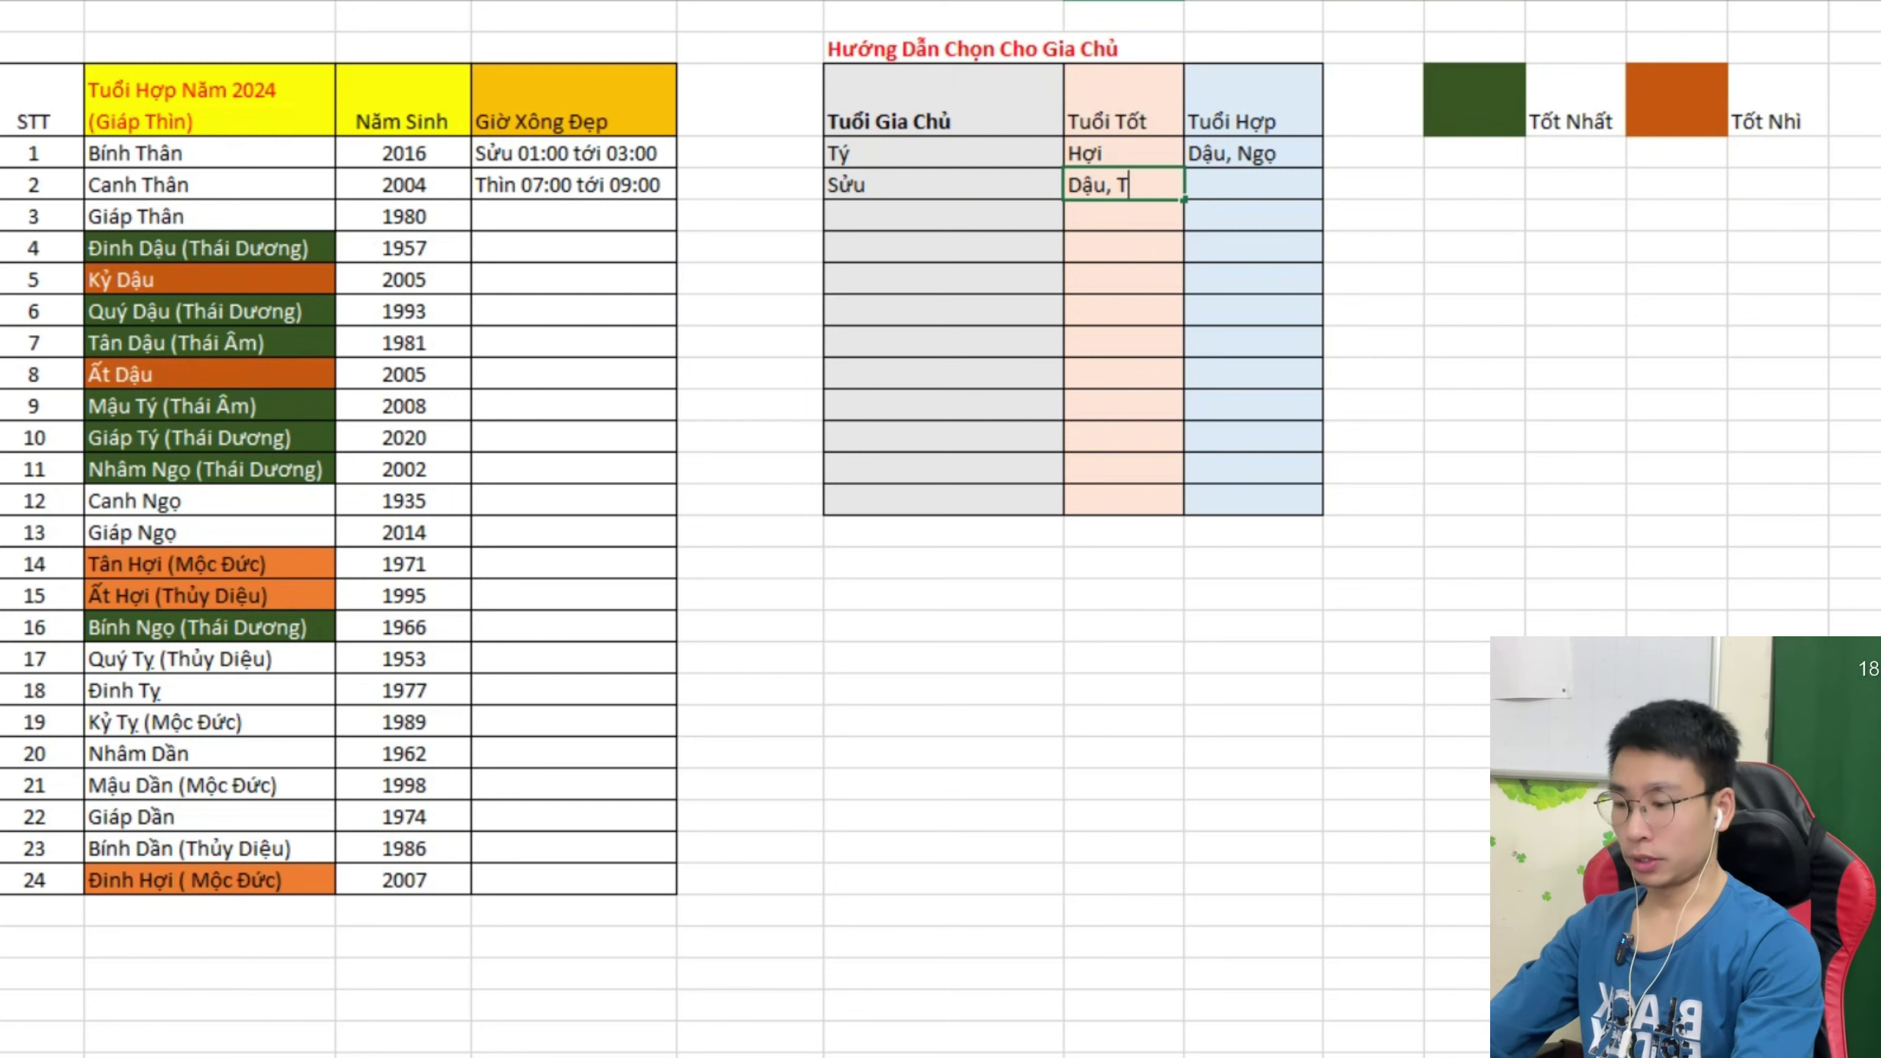
{"action": "type", "text": "jy"}
{"action": "key", "text": "BackSpace"}
{"action": "key", "text": "BackSpace"}
{"action": "key", "text": "BackSpace"}
{"action": "type", "text": "y"}
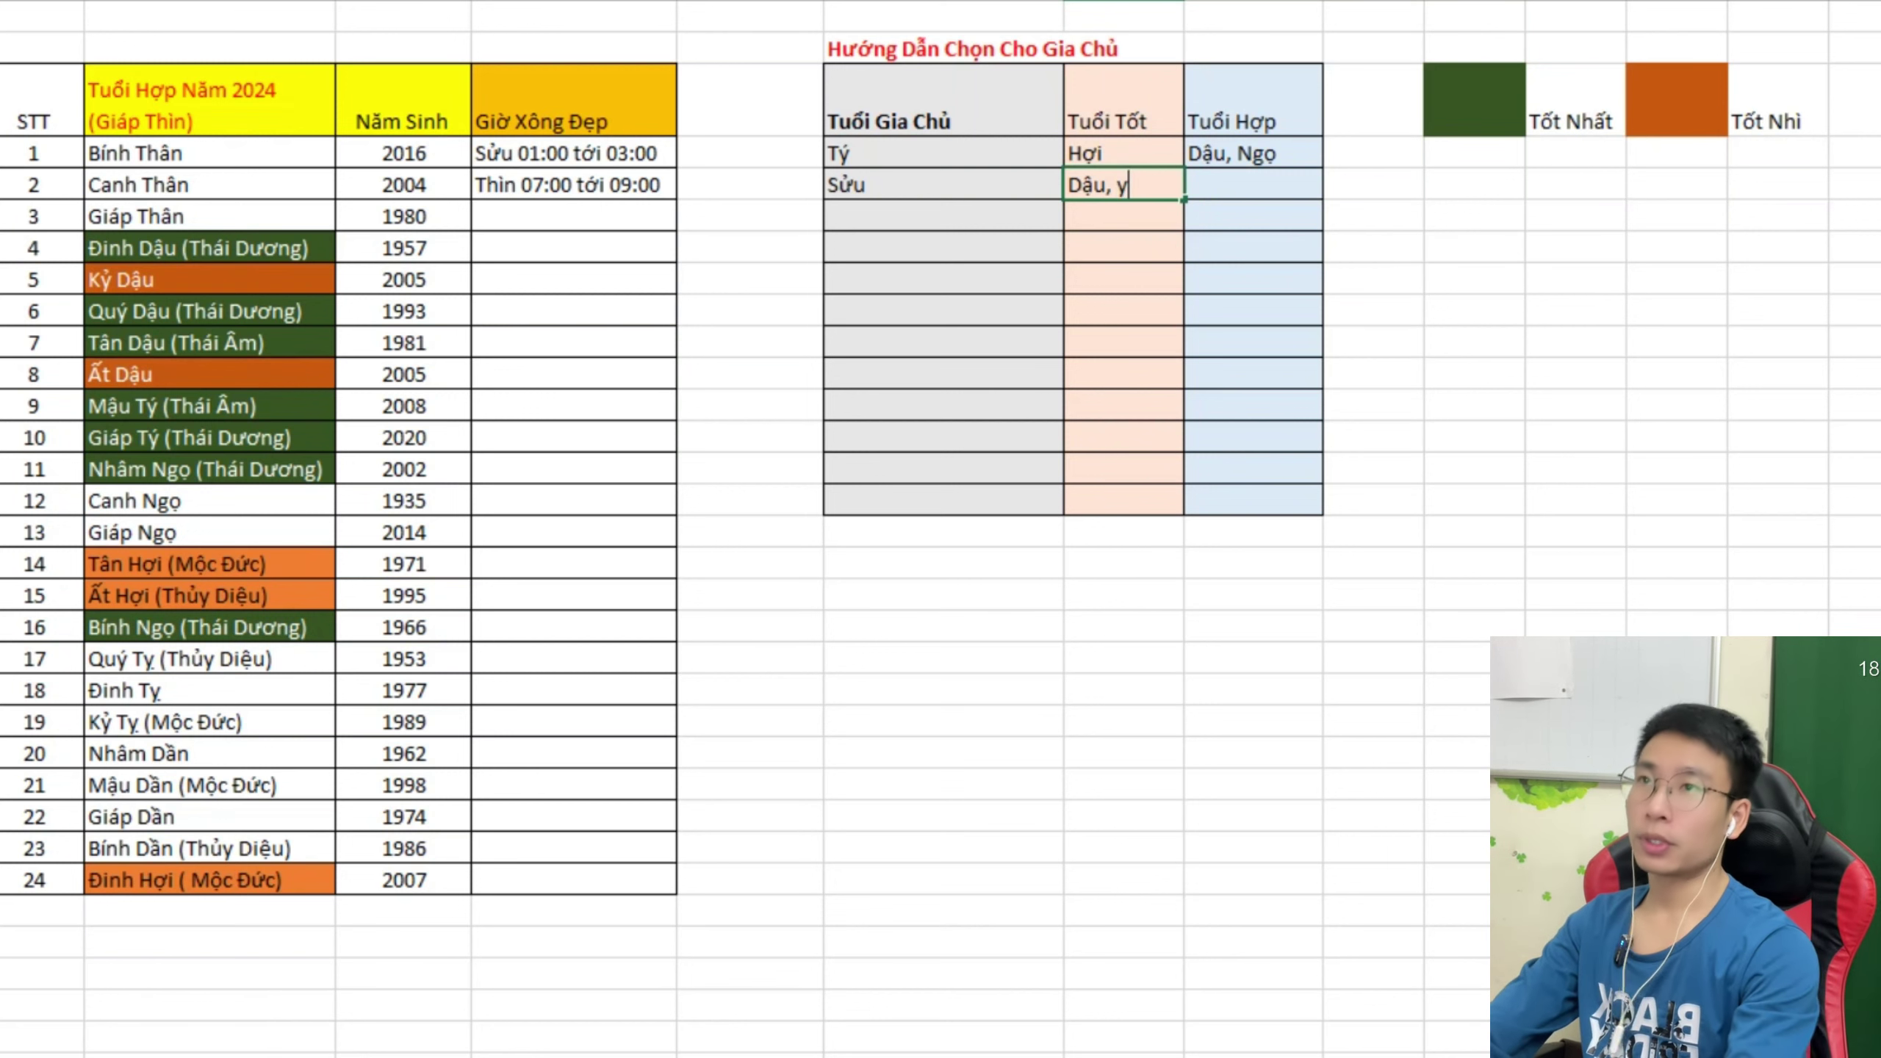
{"action": "key", "text": "BackSpace"}
{"action": "type", "text": "Tỵ"}
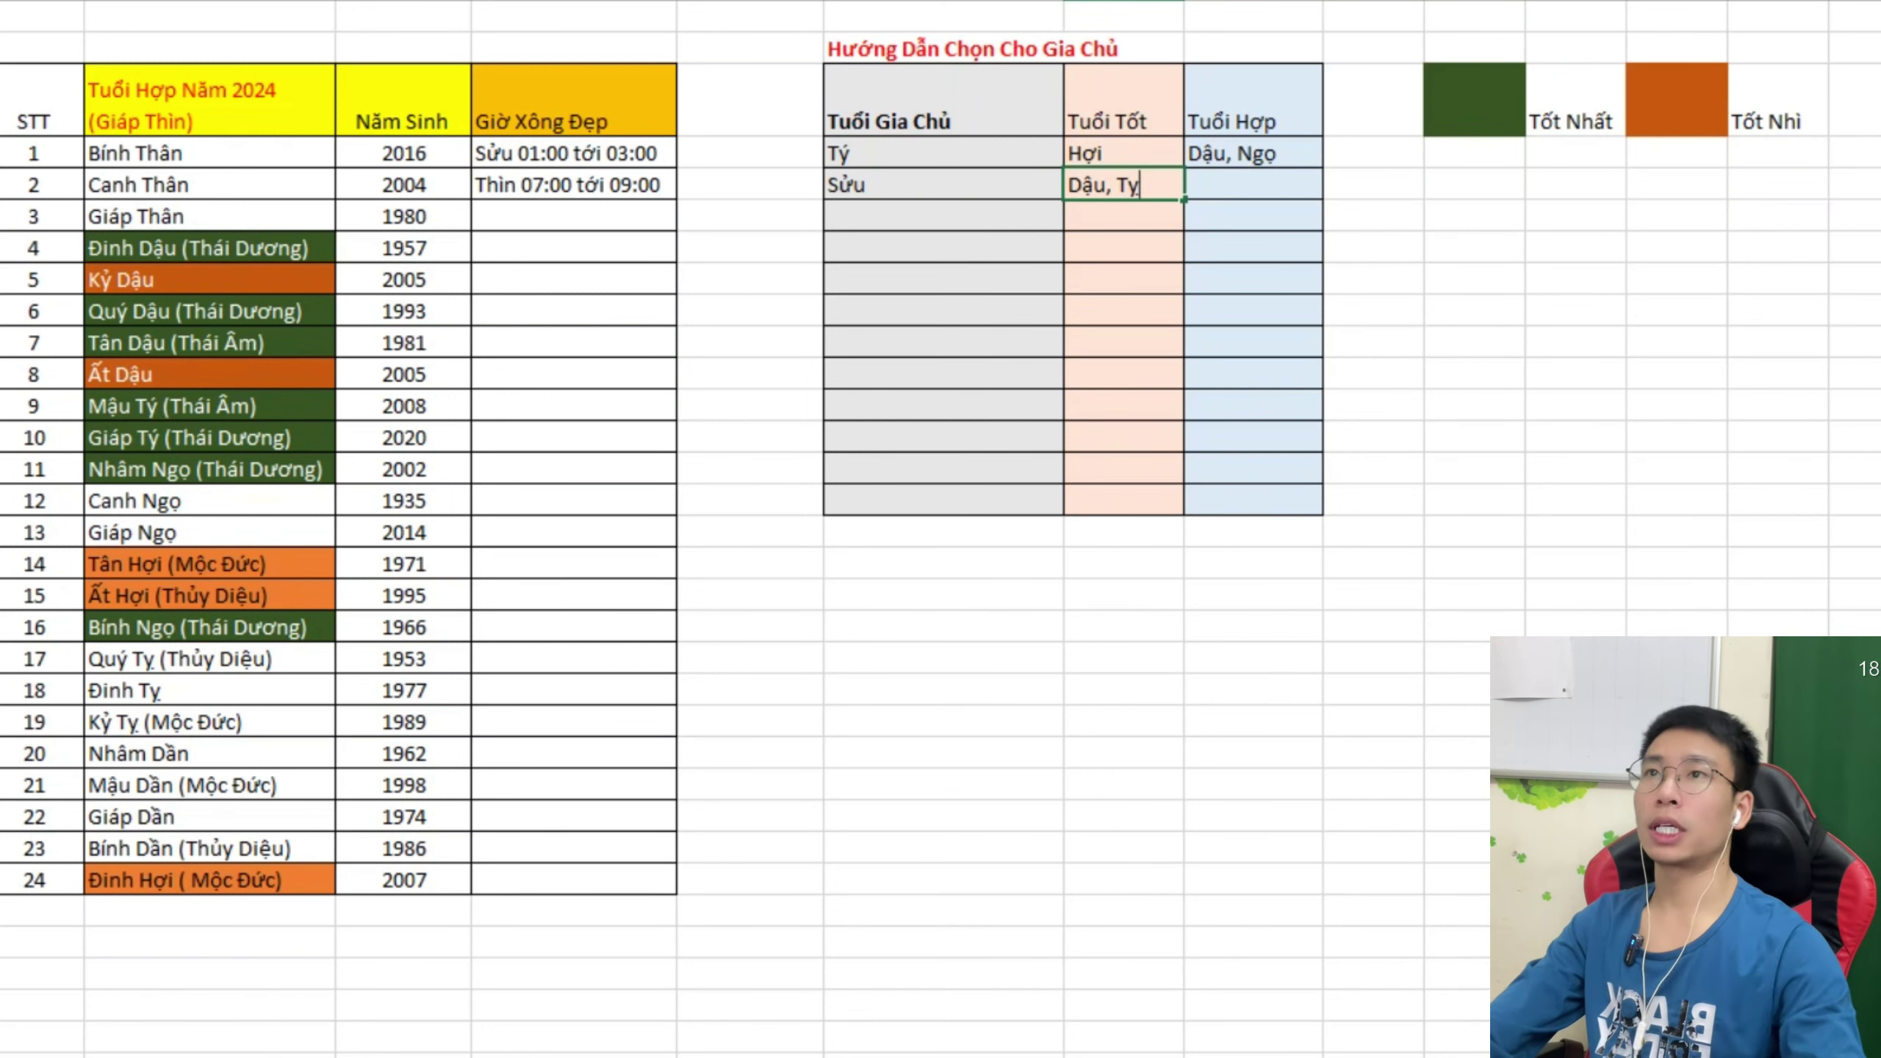
{"action": "key", "text": "Tab"}
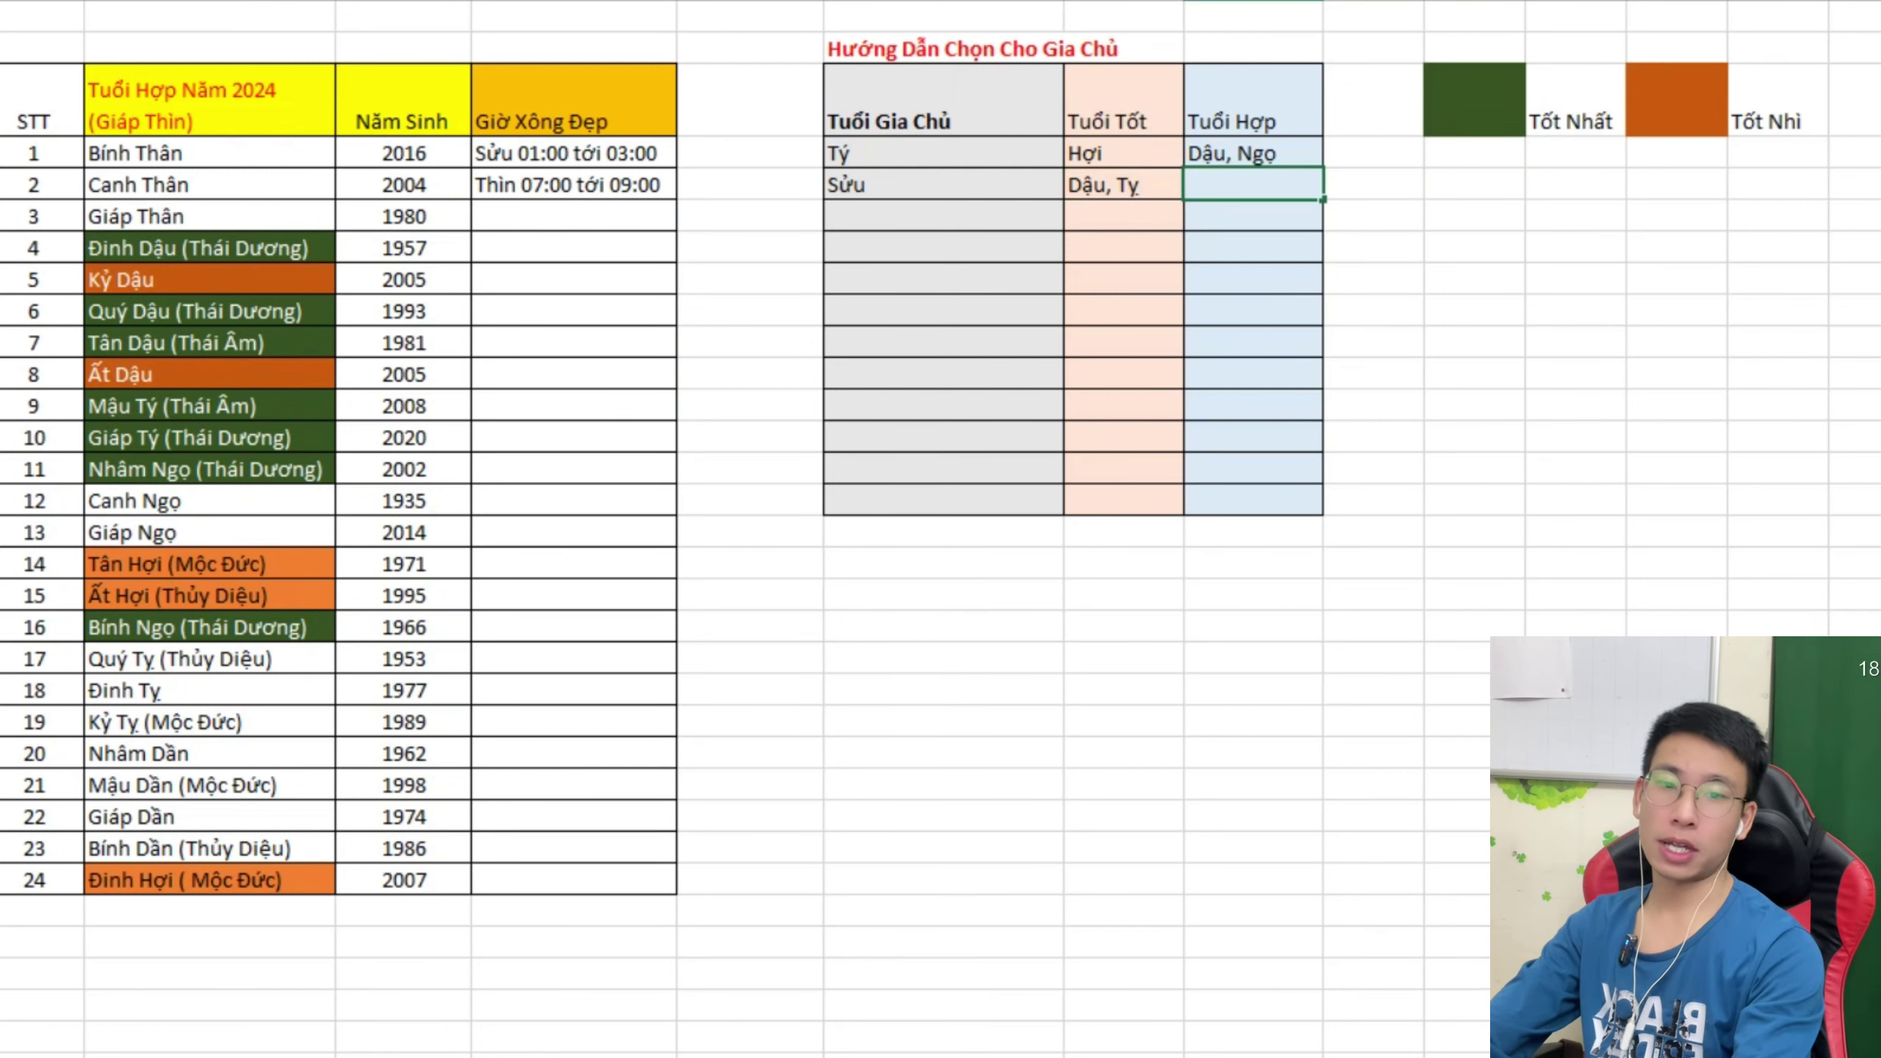
Enter "Hợi, Thân" as the Tuổi Hợp for the host age Sửu, consulting the 2024 age list.
{"action": "type", "text": "Hợi"}
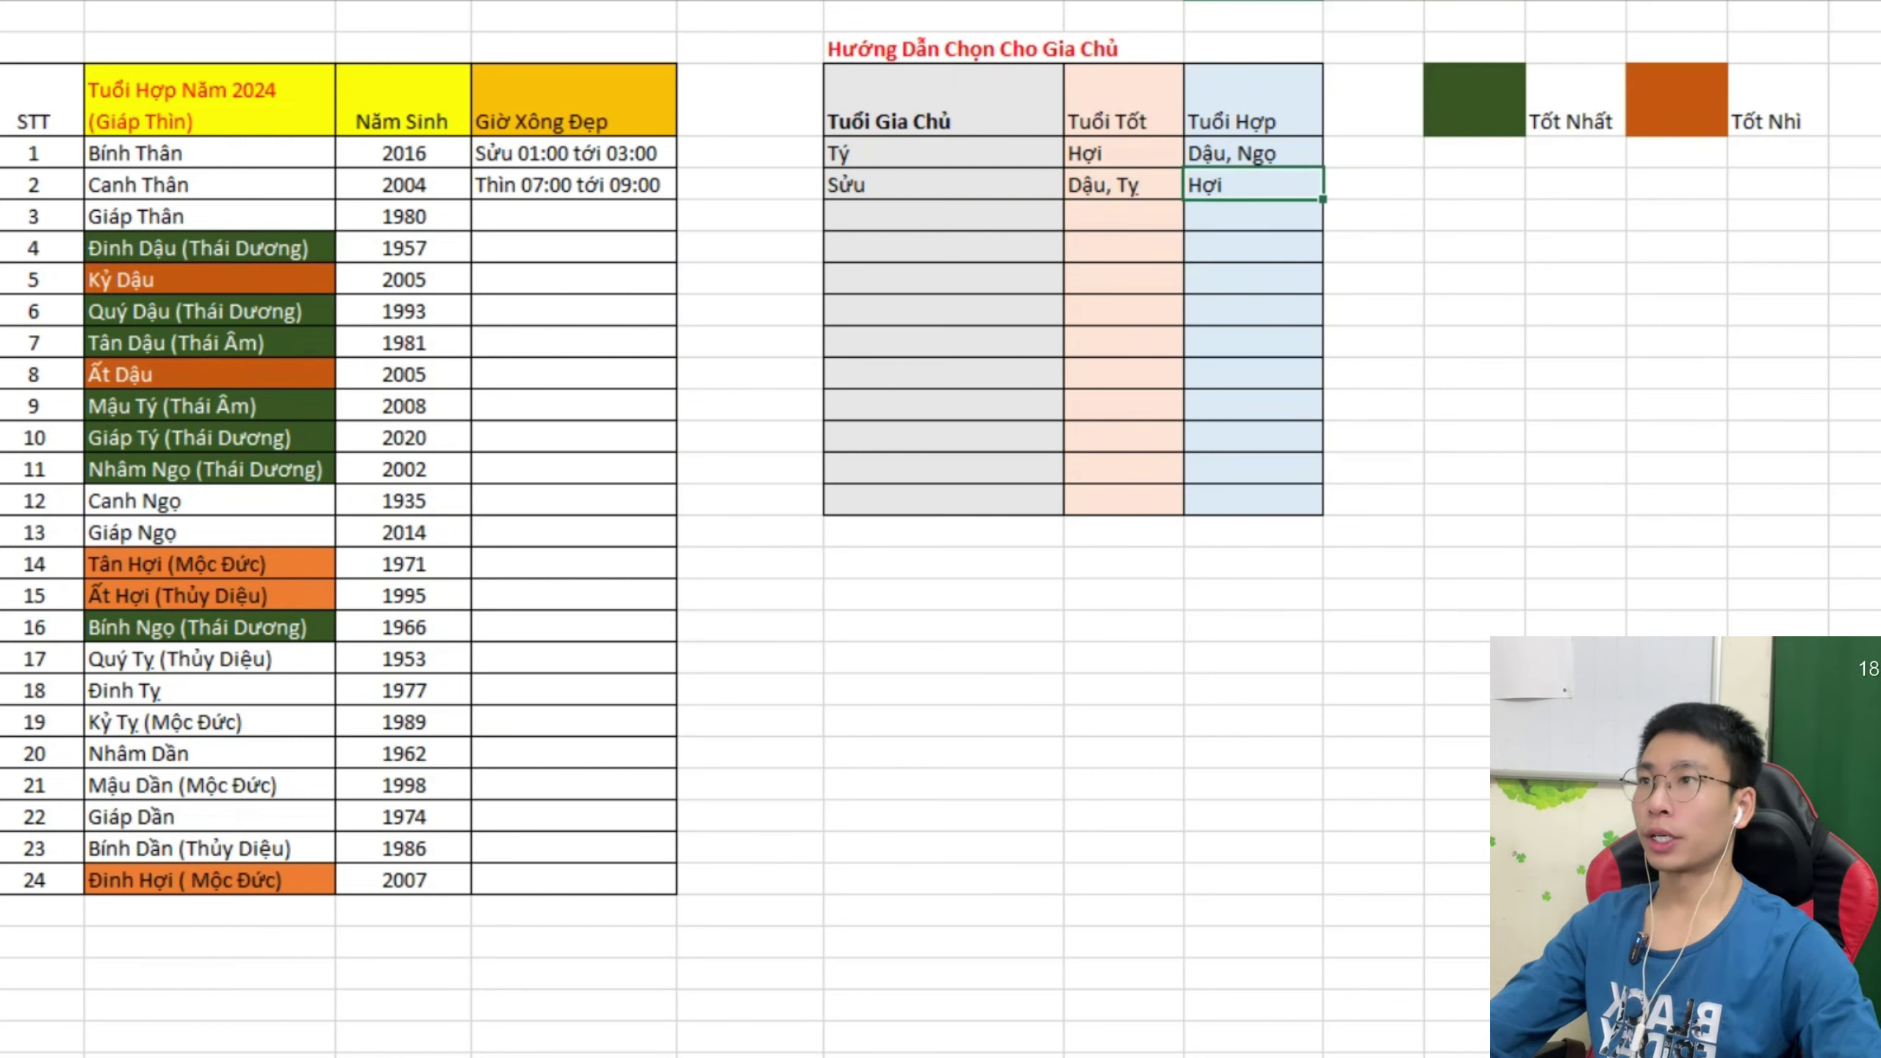
{"action": "left_click", "coordinate": [209, 849]}
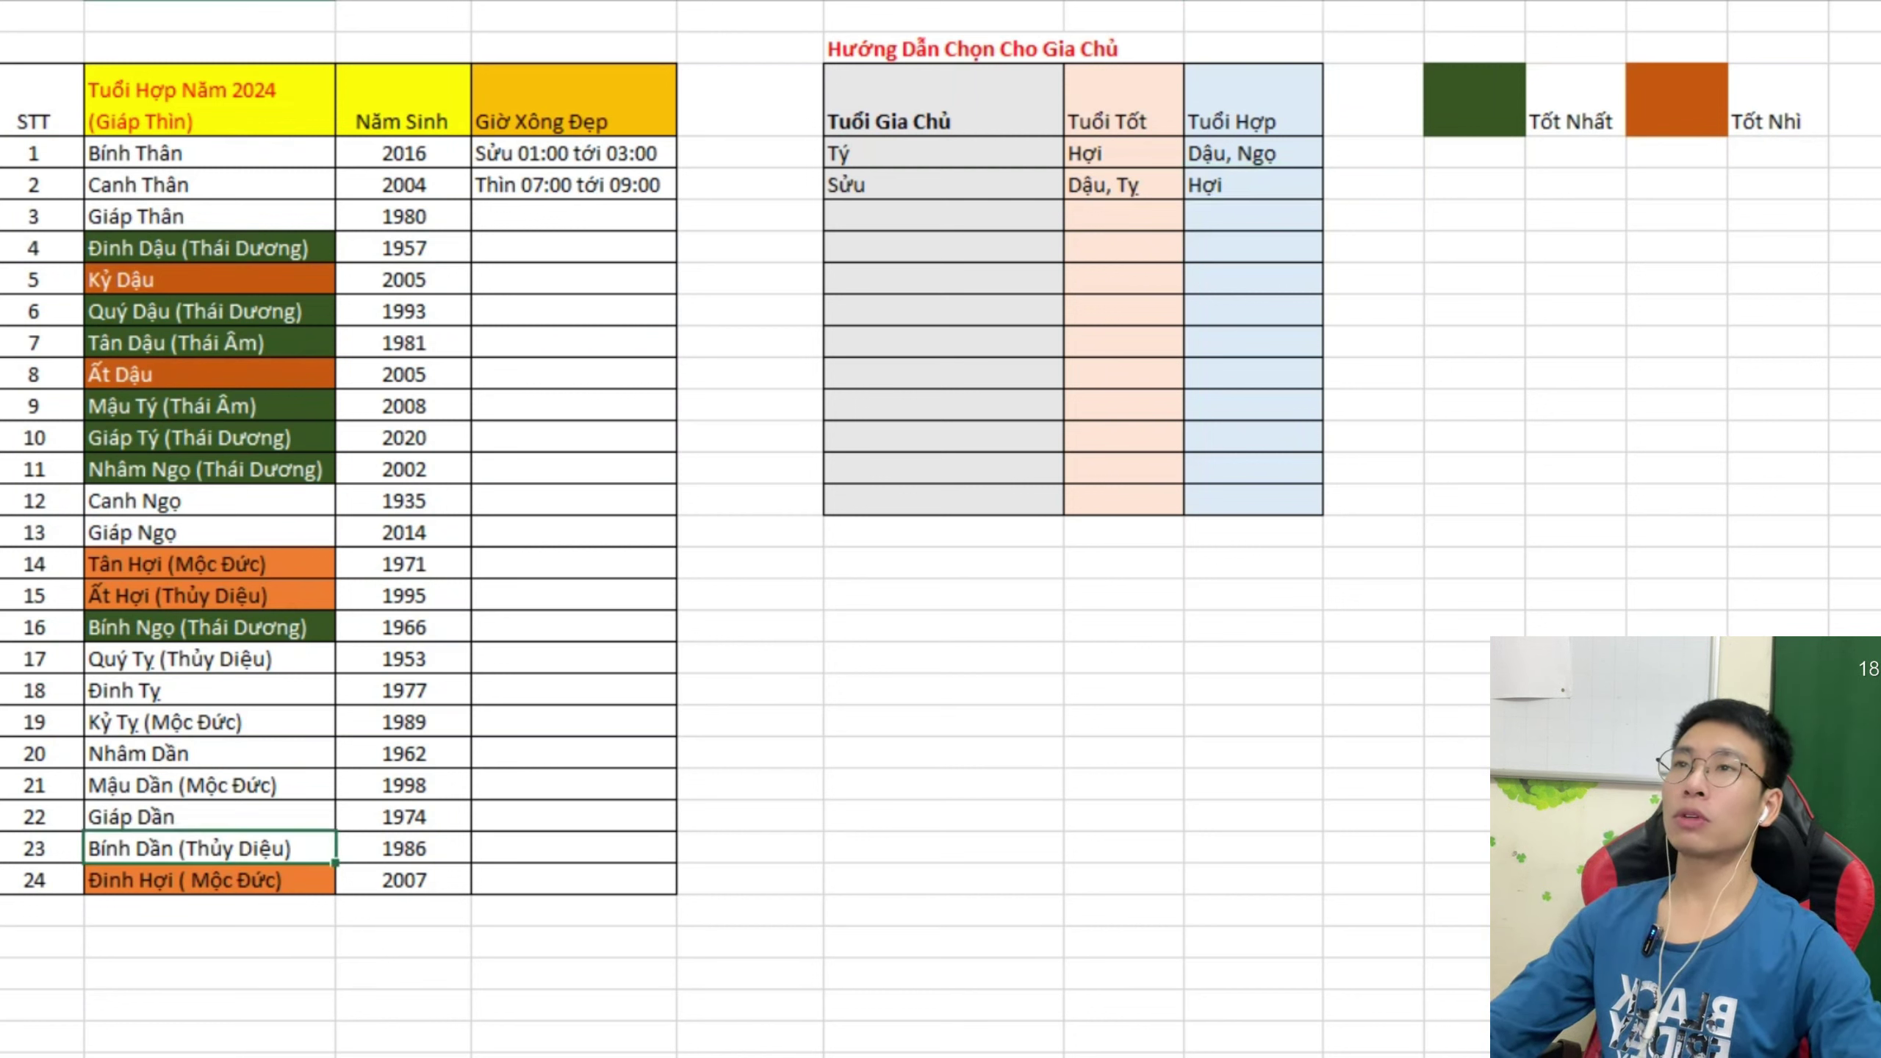
{"action": "key", "text": "alt+Tab"}
{"action": "left_click", "coordinate": [403, 437]}
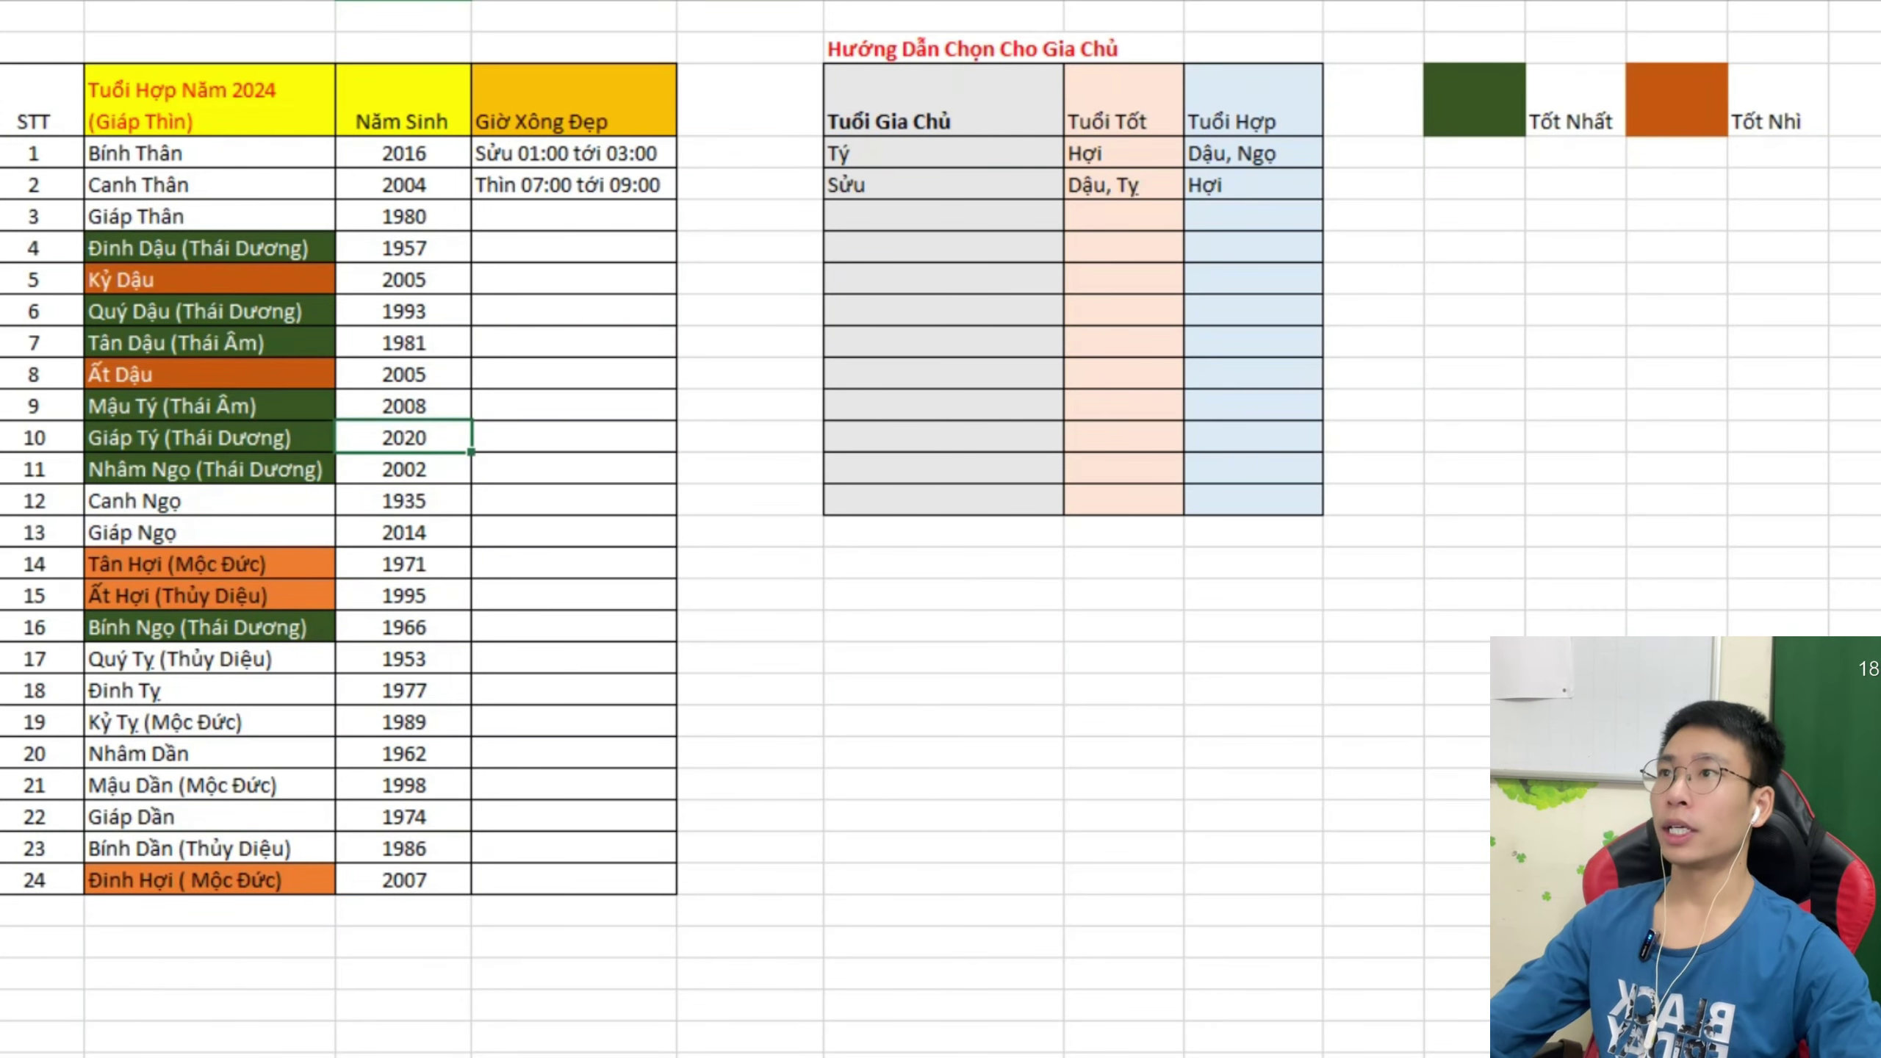
{"action": "left_click", "coordinate": [1253, 184]}
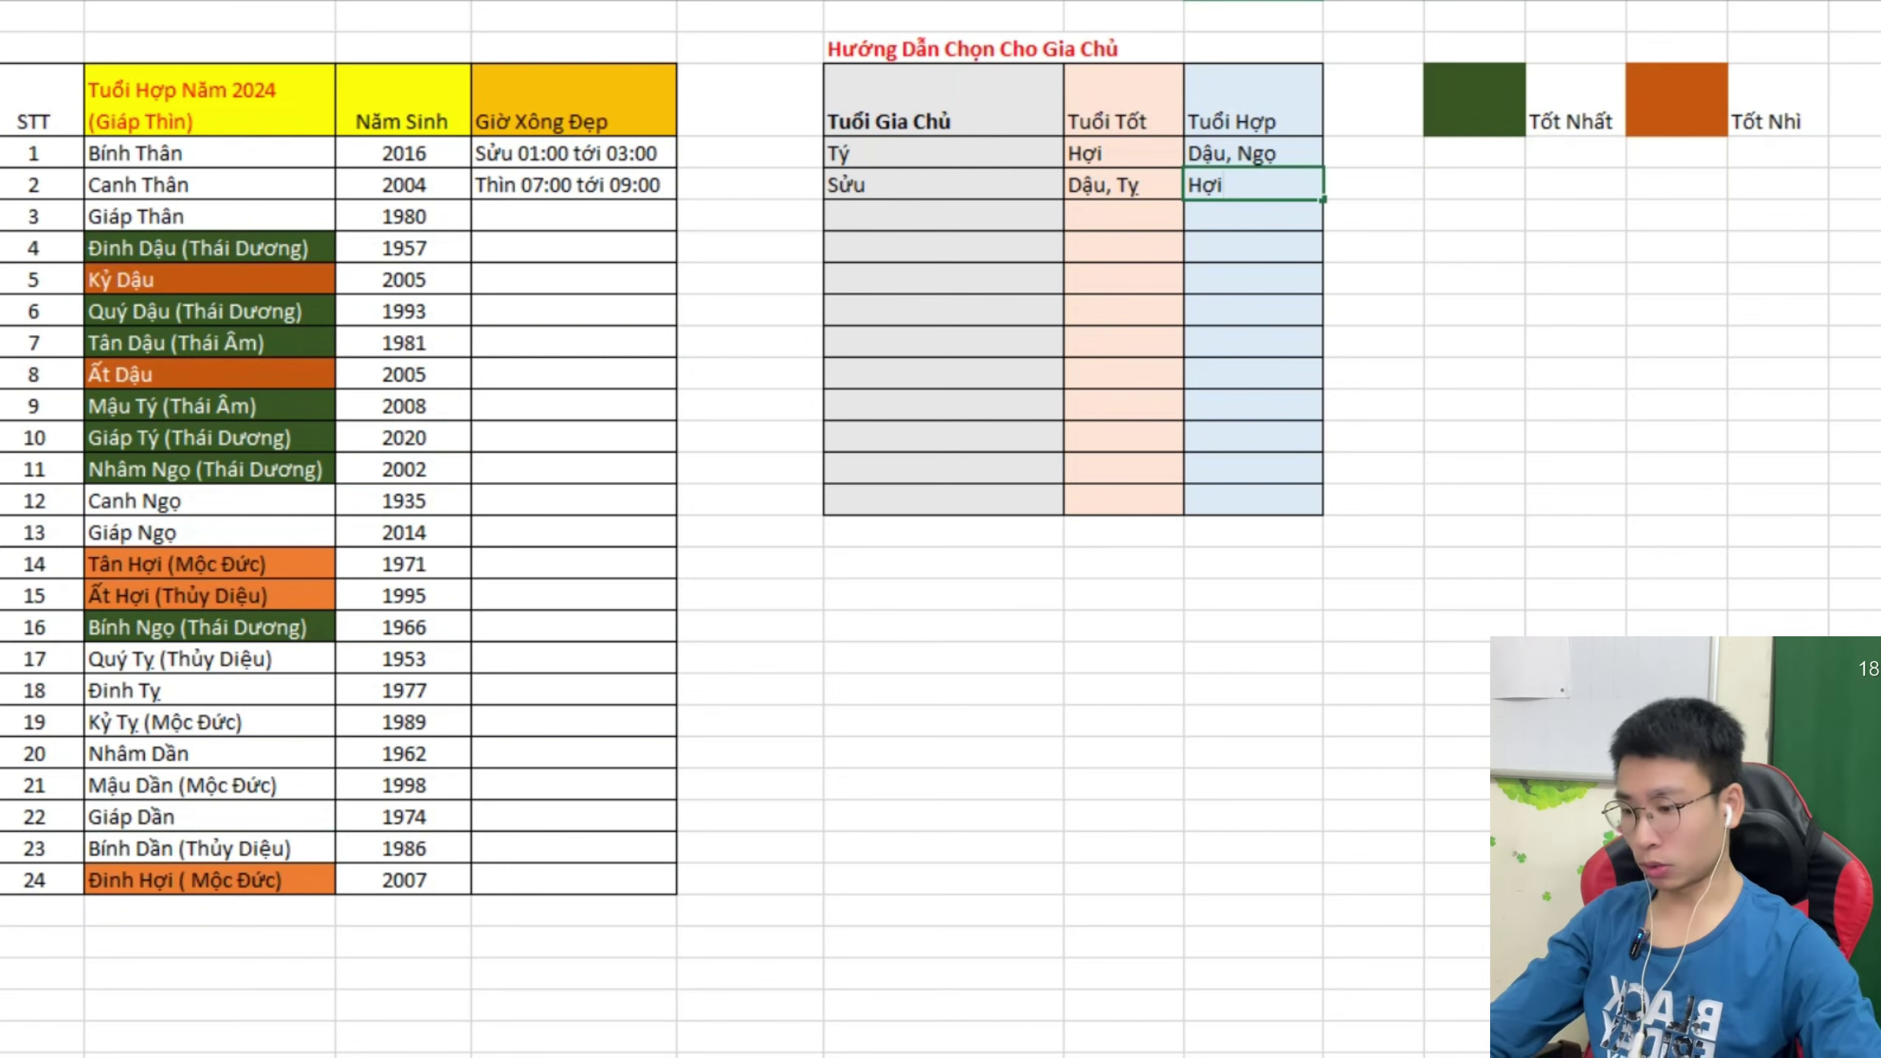
{"action": "type", "text": ", Thân"}
{"action": "left_click", "coordinate": [1253, 374]}
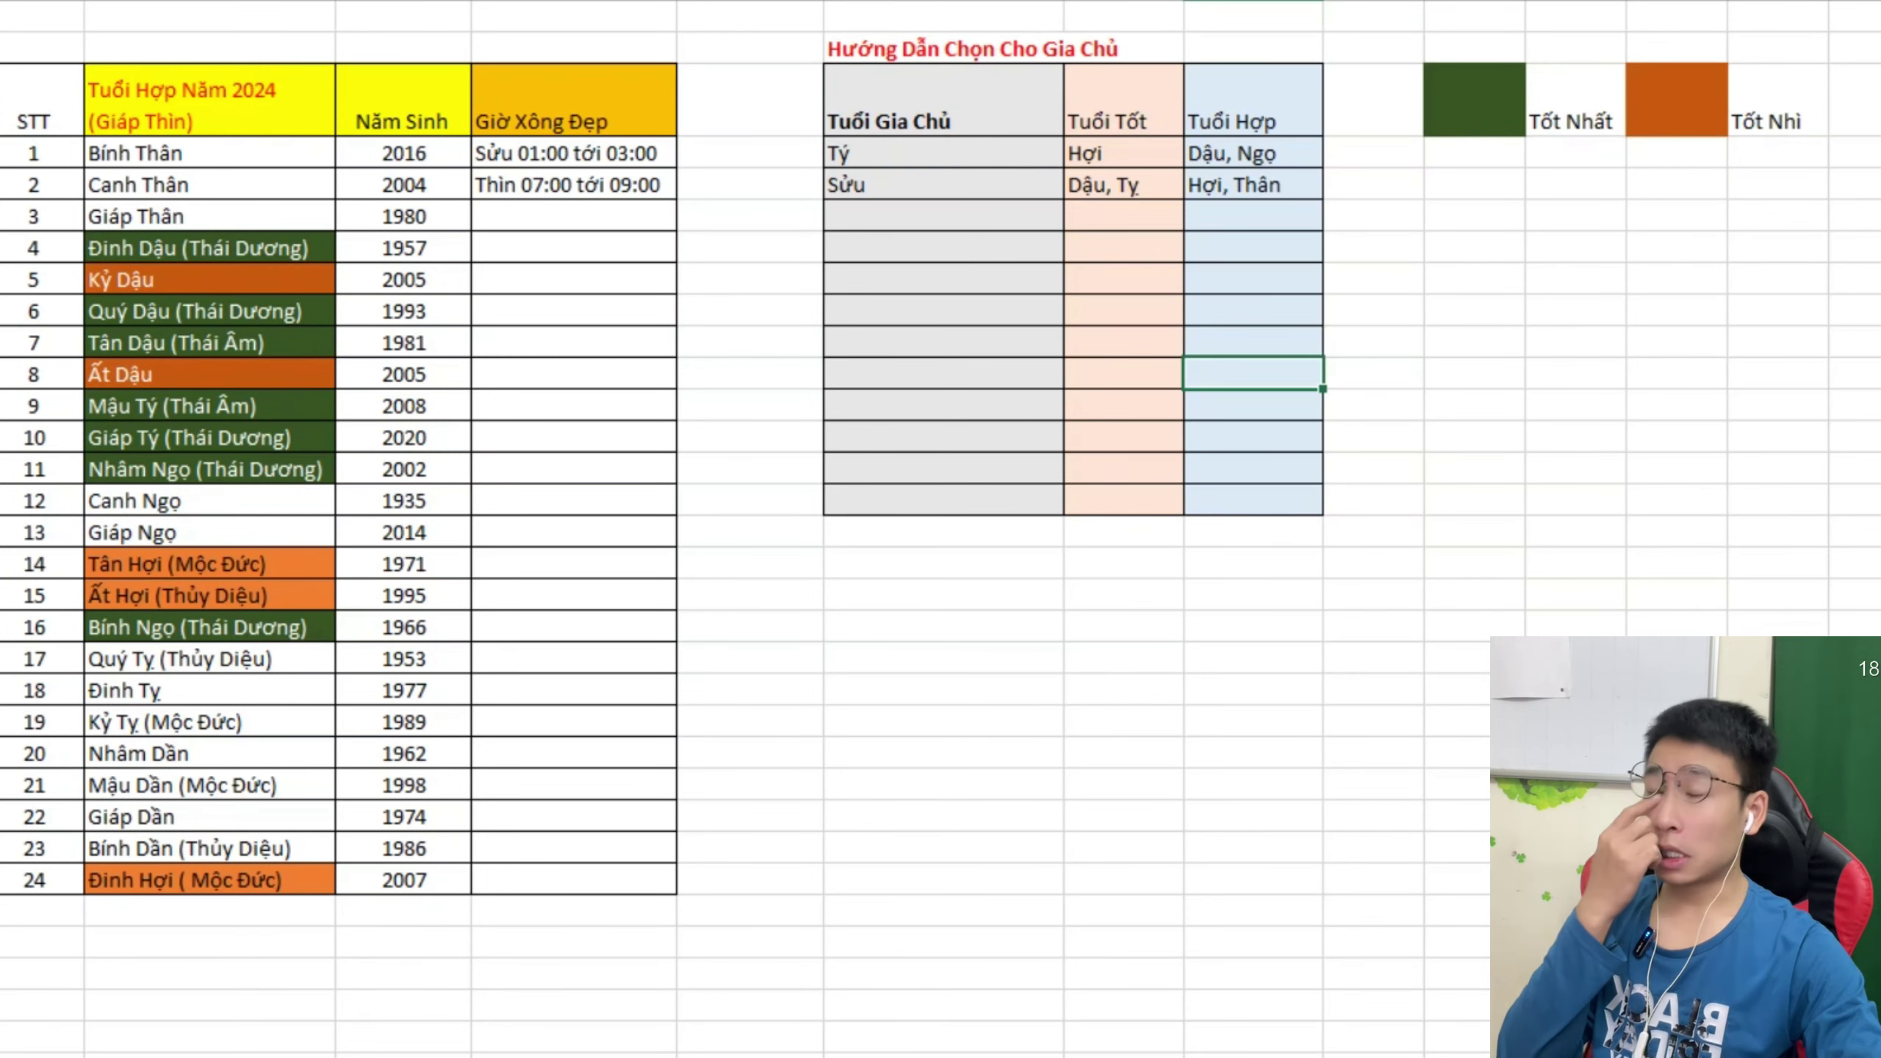
Enter "Mão" as the third host age and "Hợi" as its Tuổi Tốt.
{"action": "double_click", "coordinate": [943, 215]}
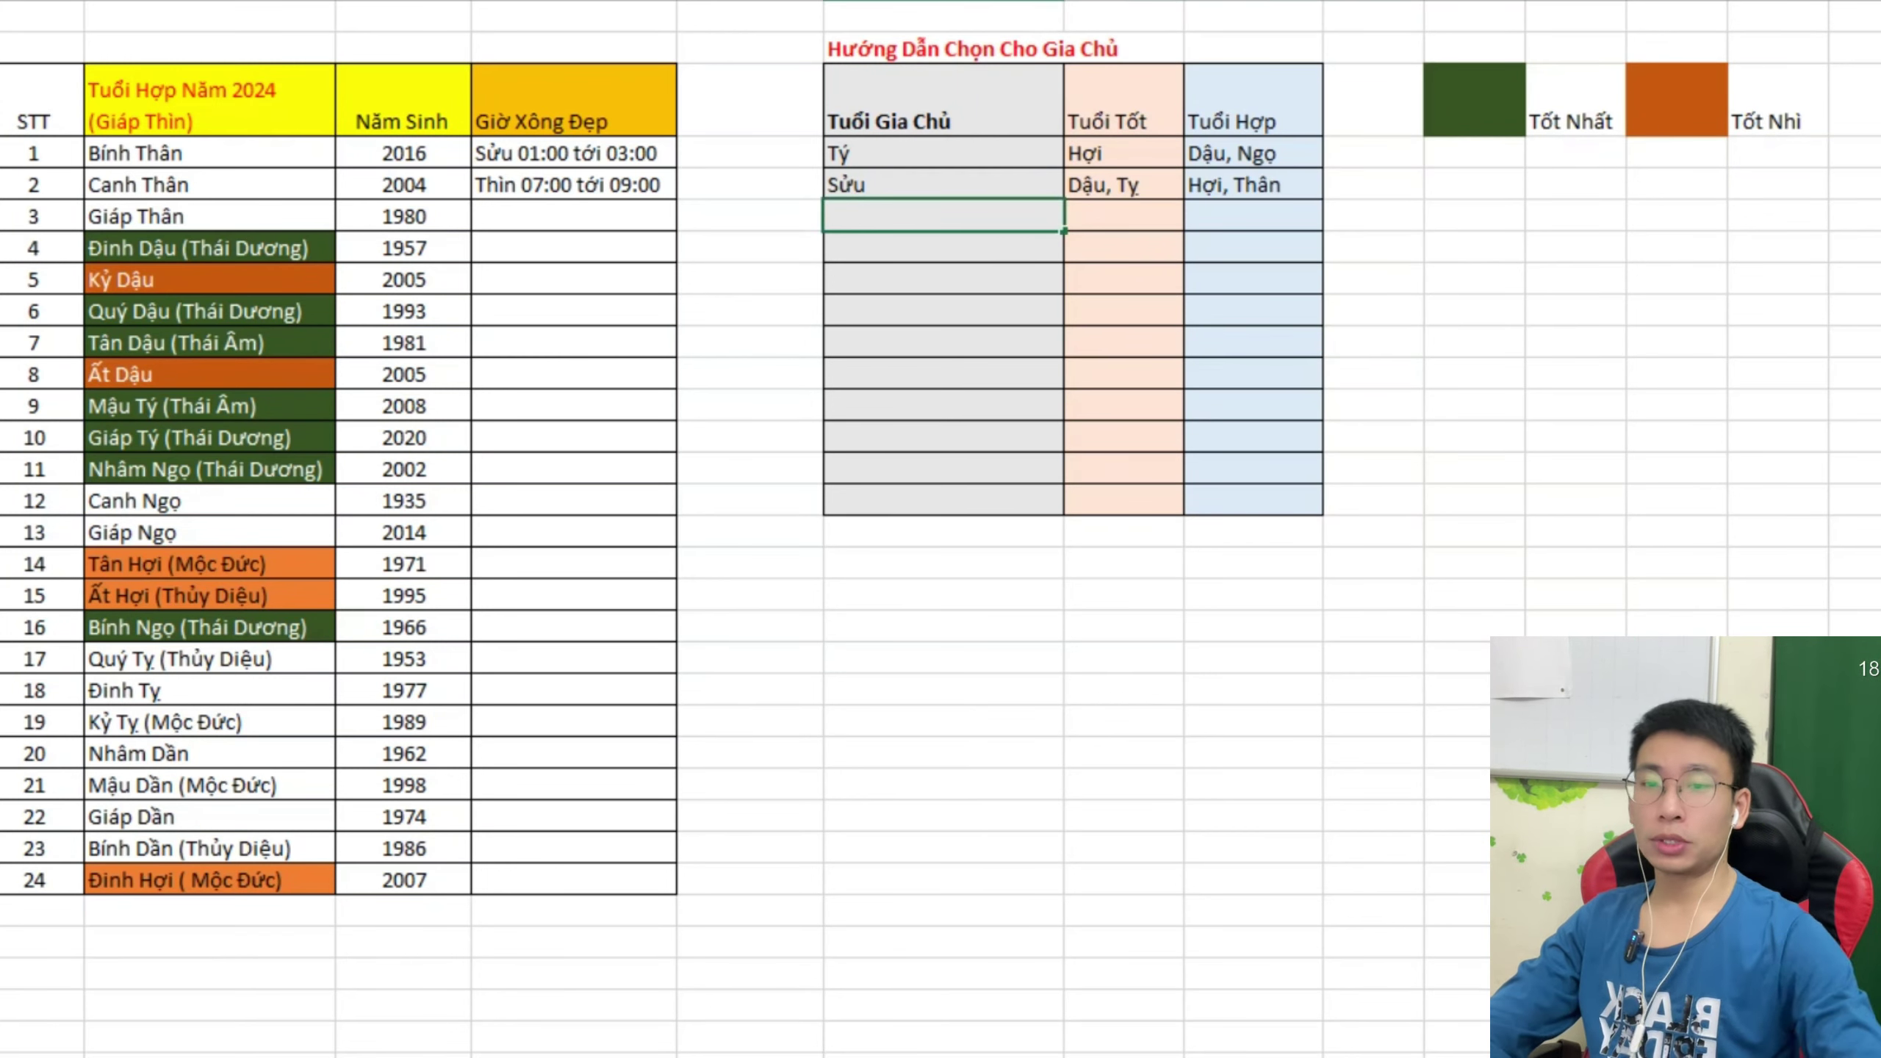
{"action": "type", "text": "Mão"}
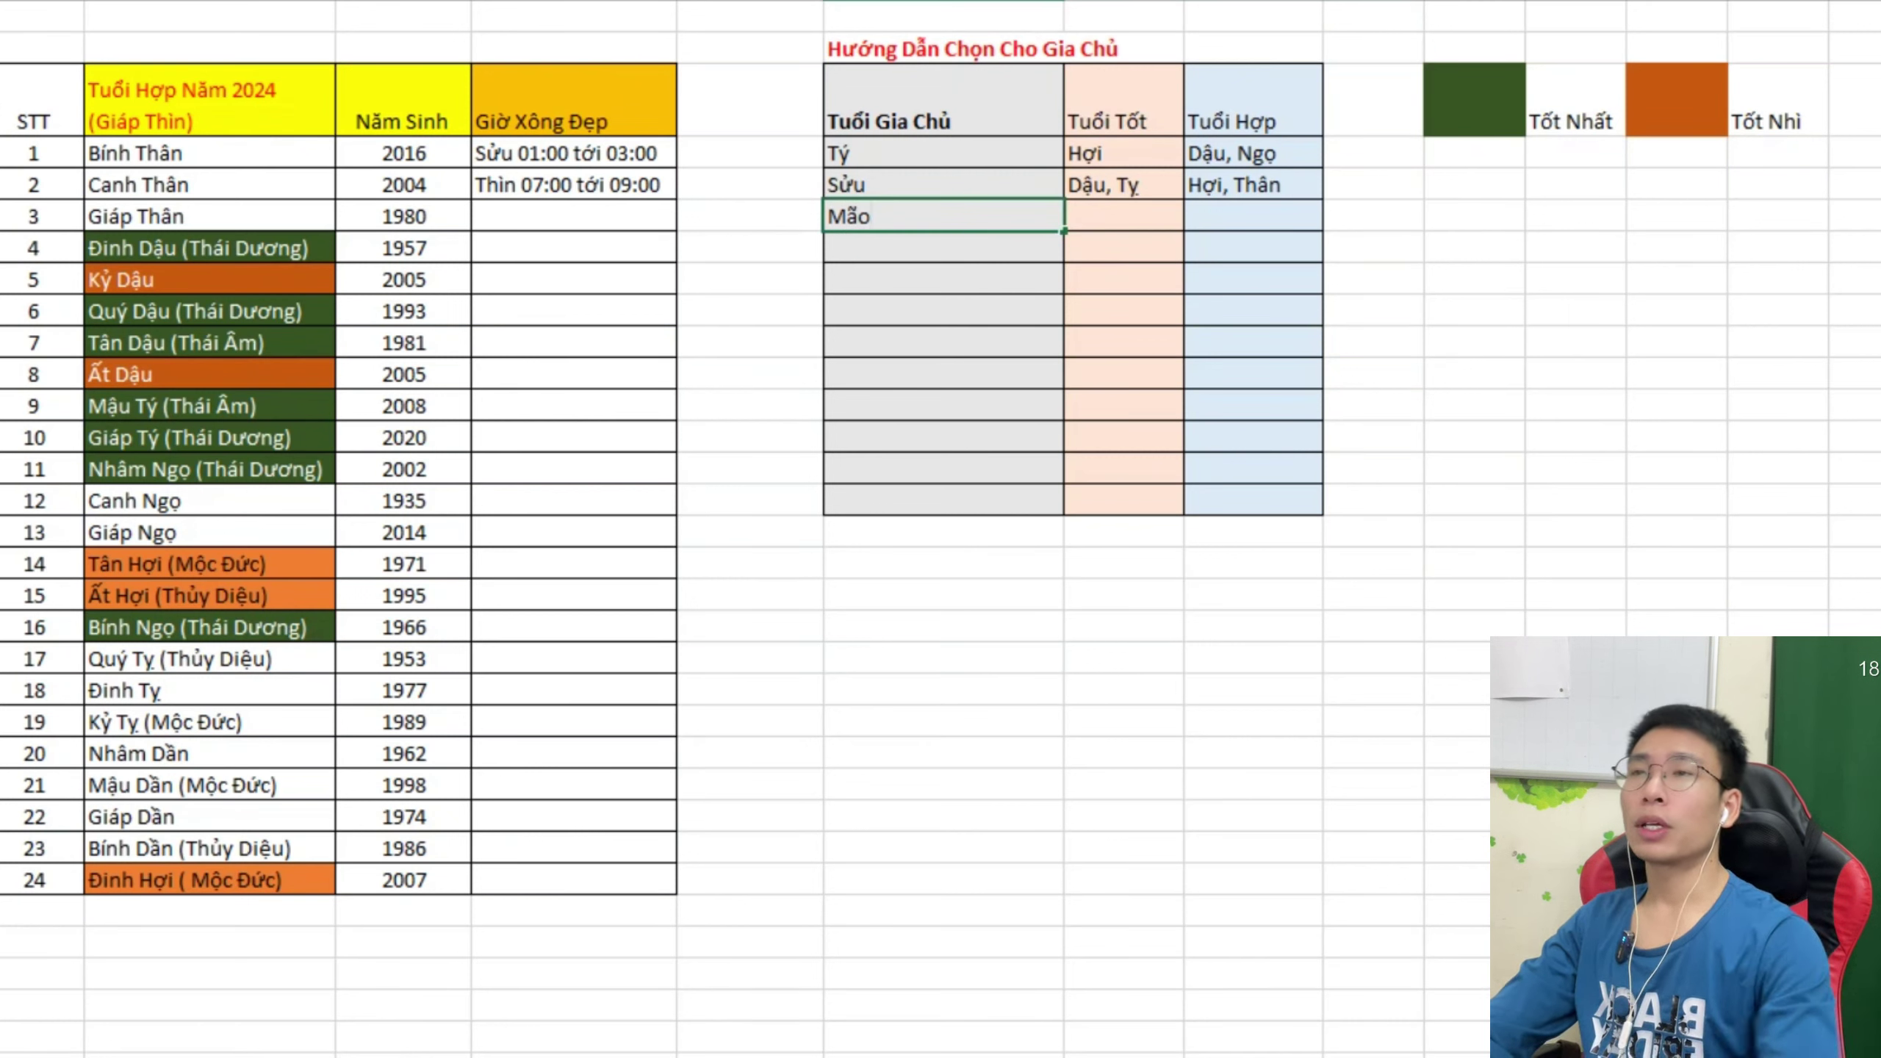
{"action": "key", "text": "Tab"}
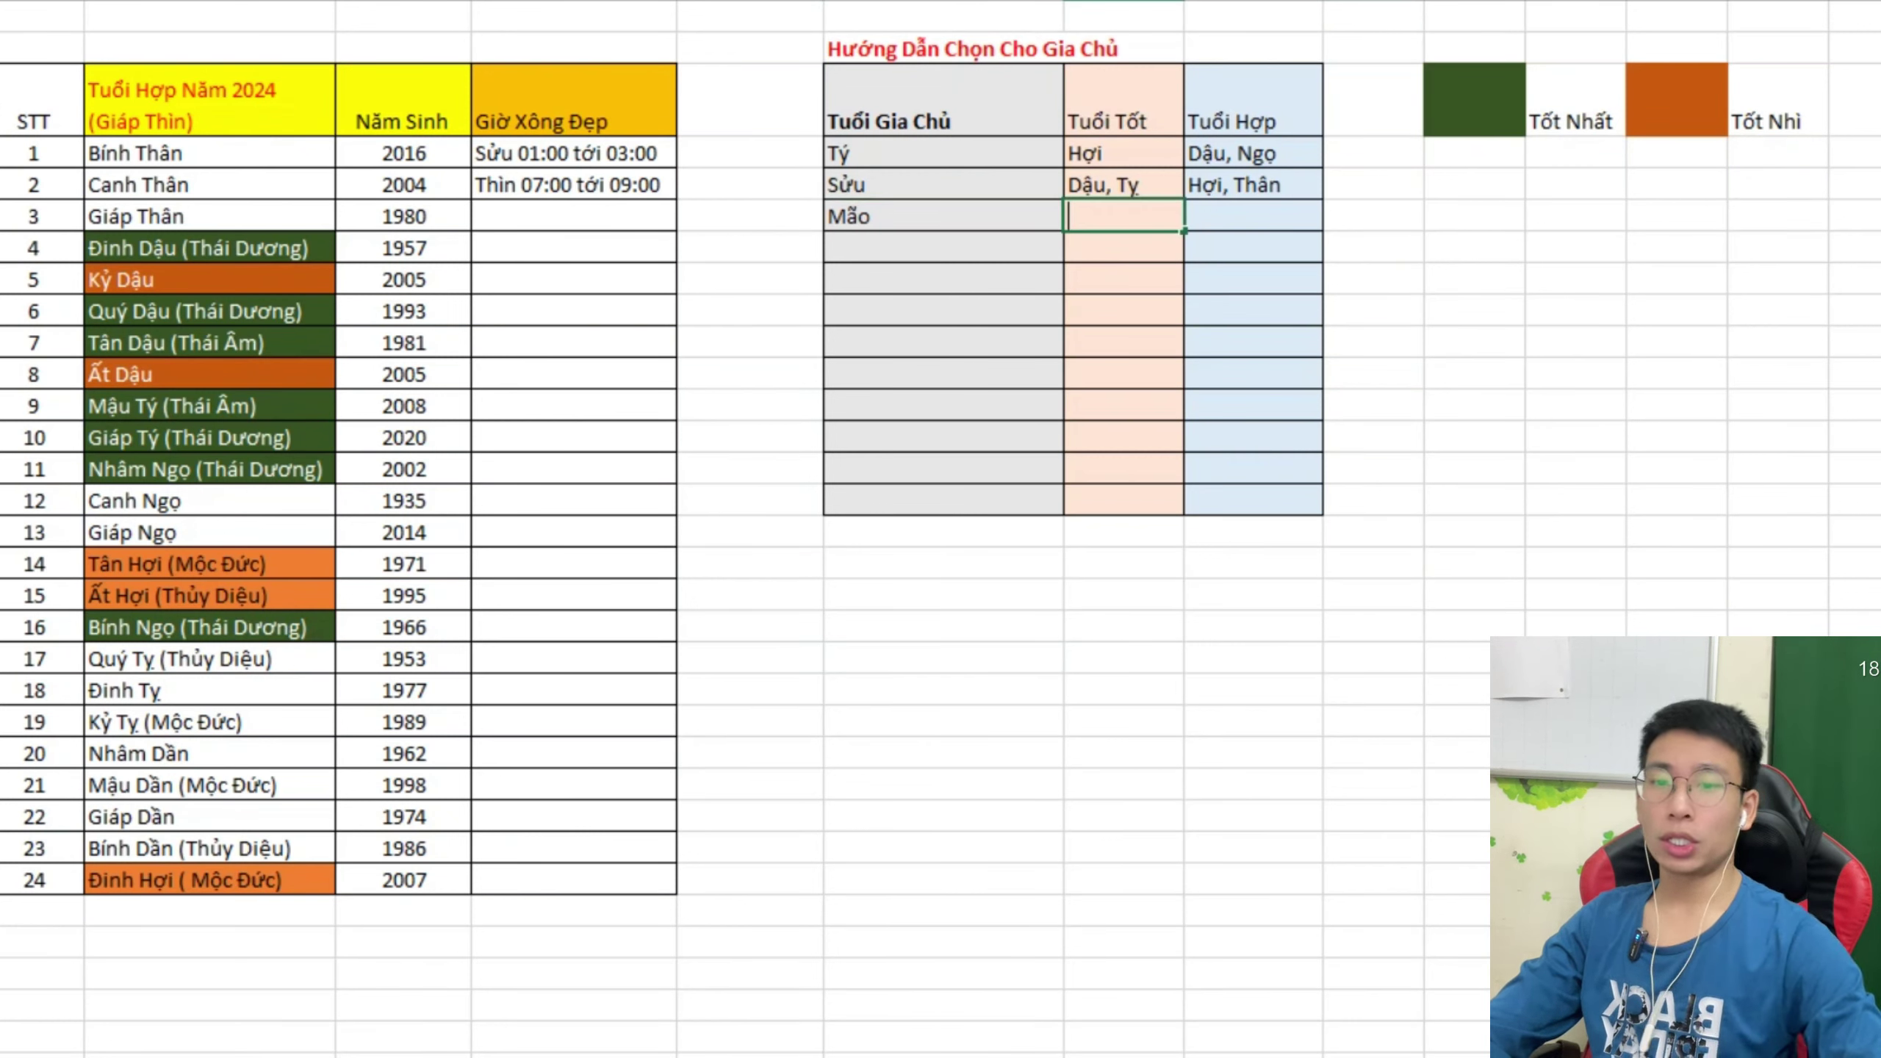
{"action": "type", "text": "Hơi"}
{"action": "key", "text": "BackSpace"}
{"action": "key", "text": "BackSpace"}
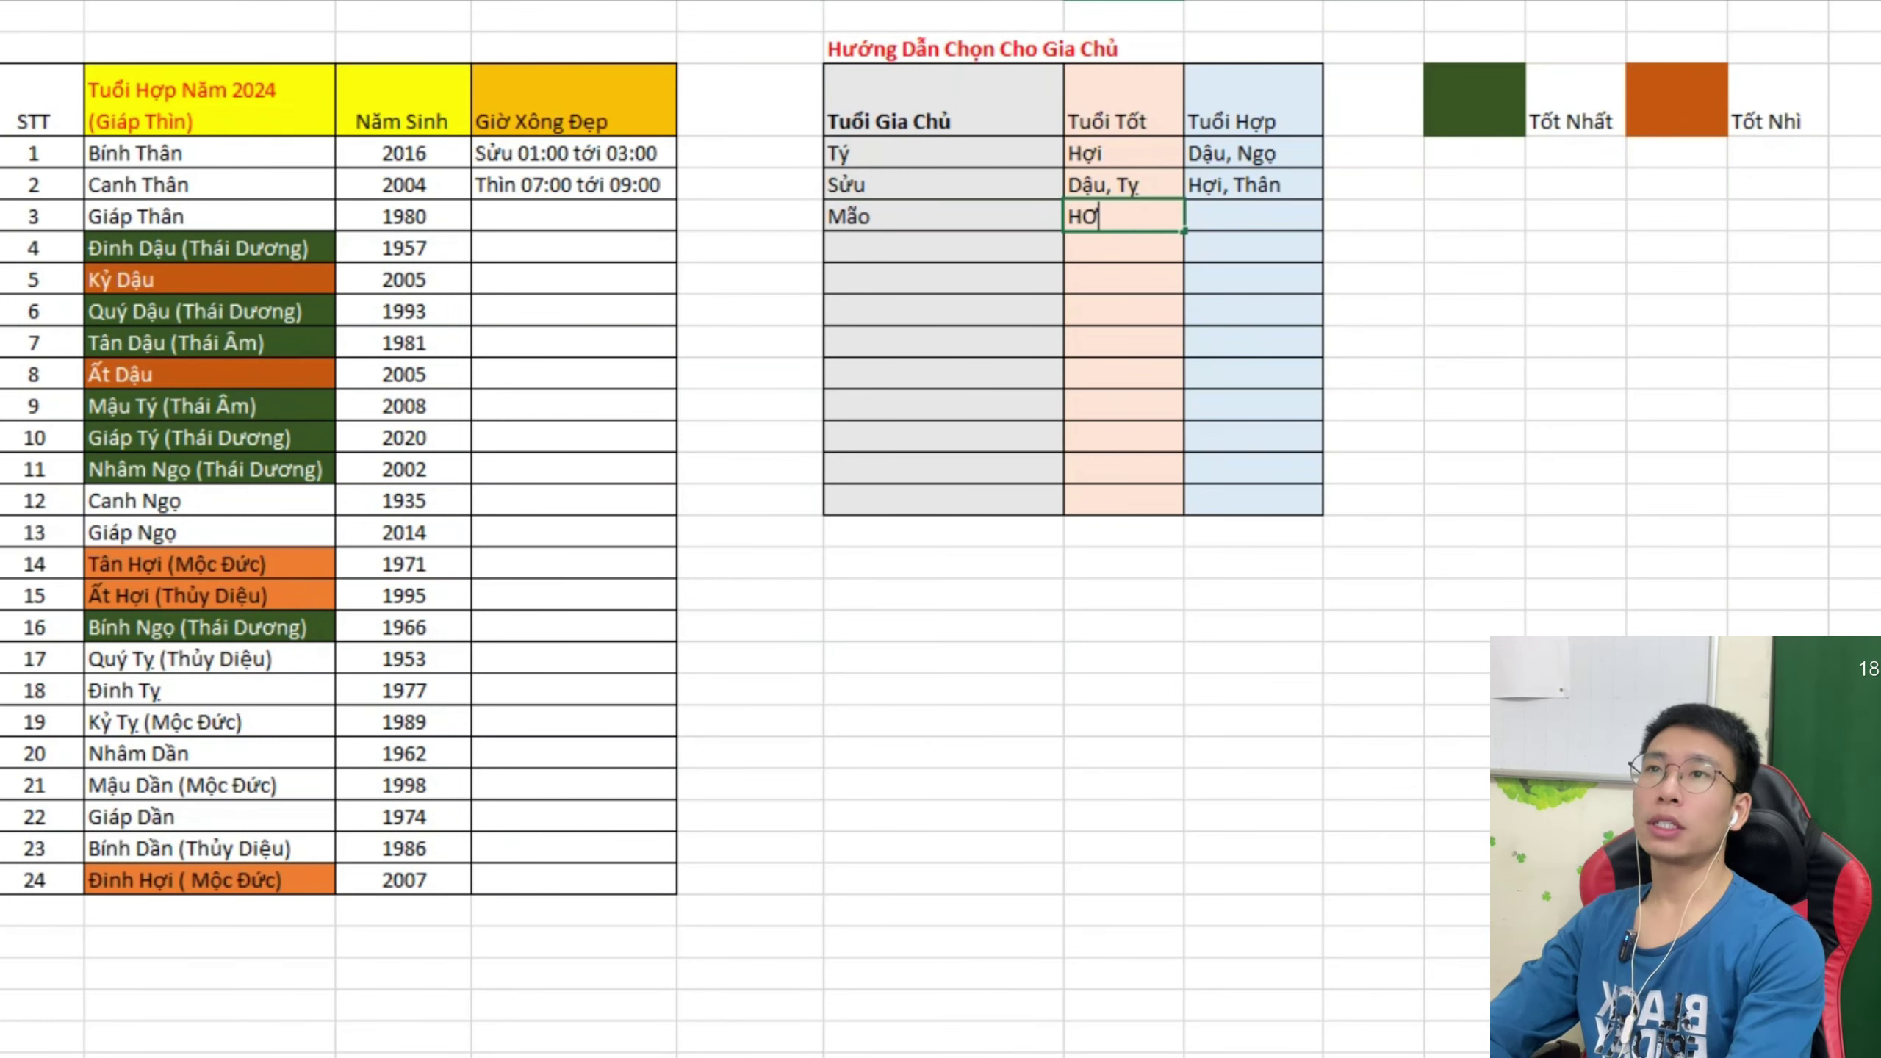
{"action": "type", "text": "ợi"}
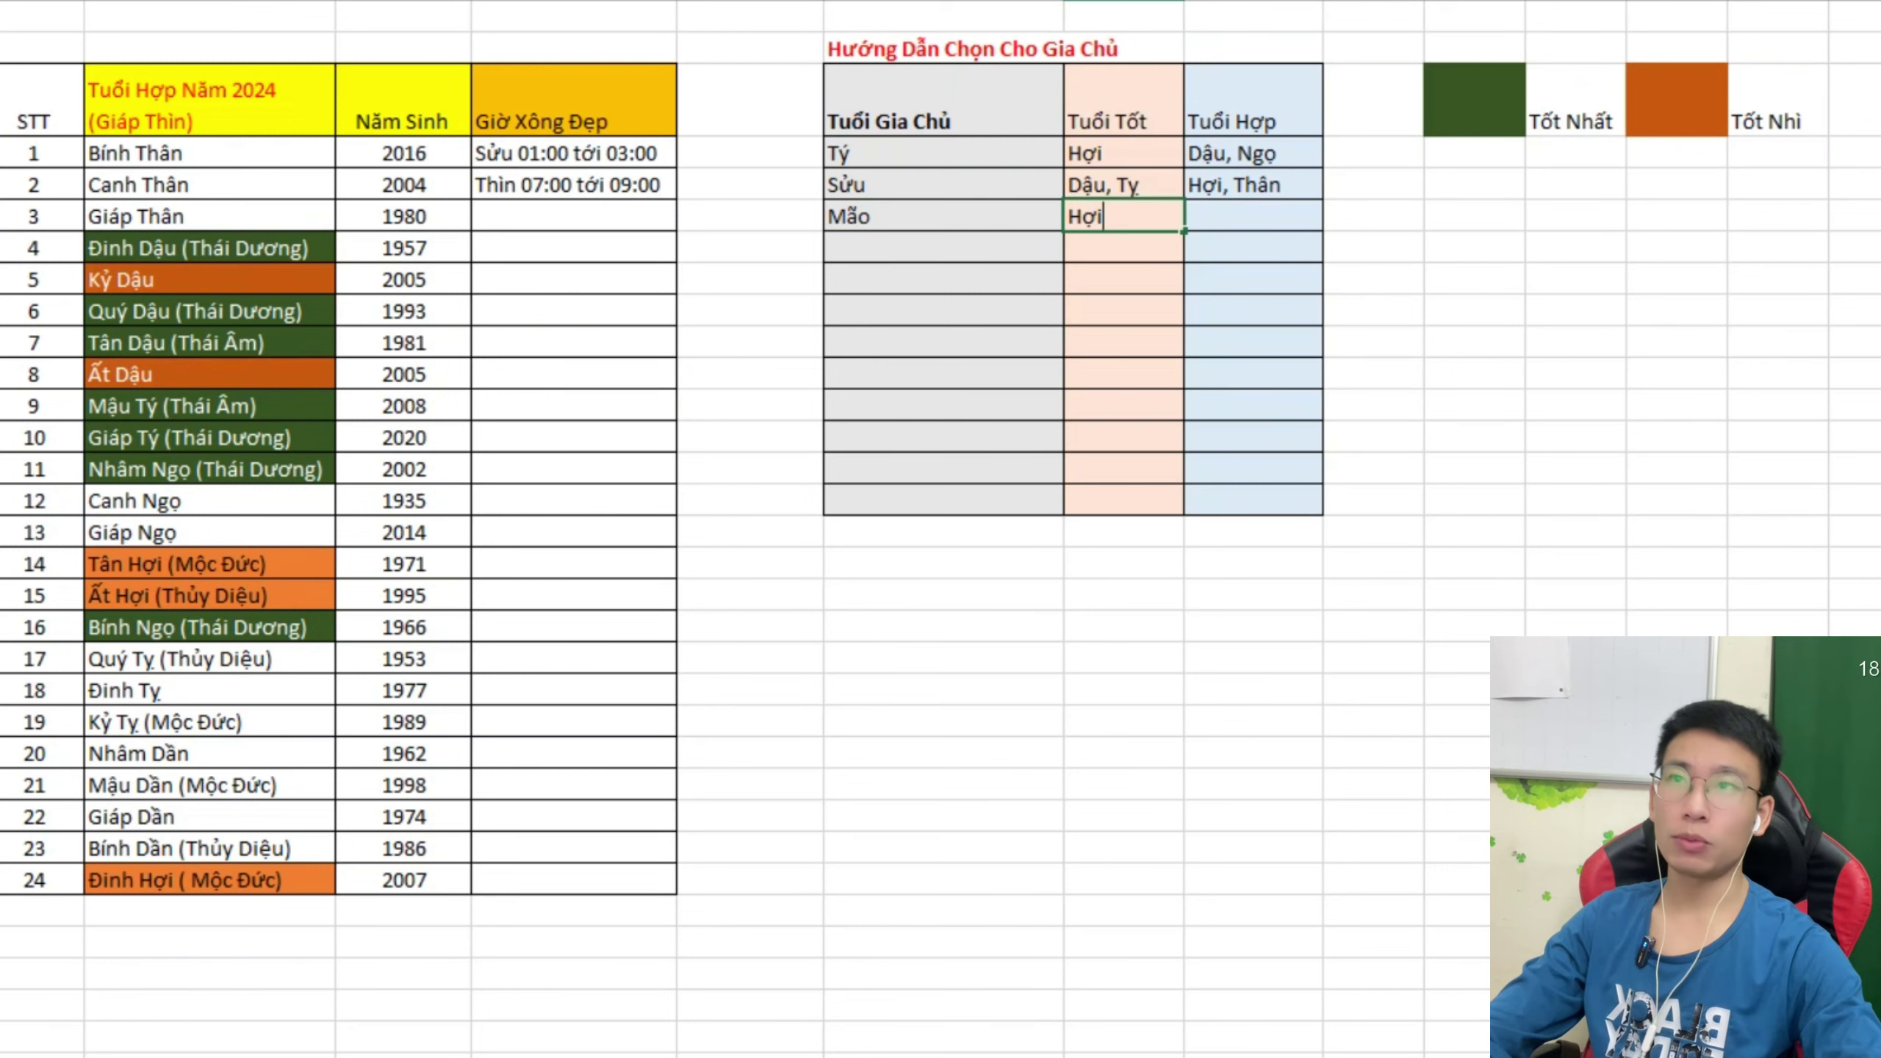
{"action": "key", "text": "Tab"}
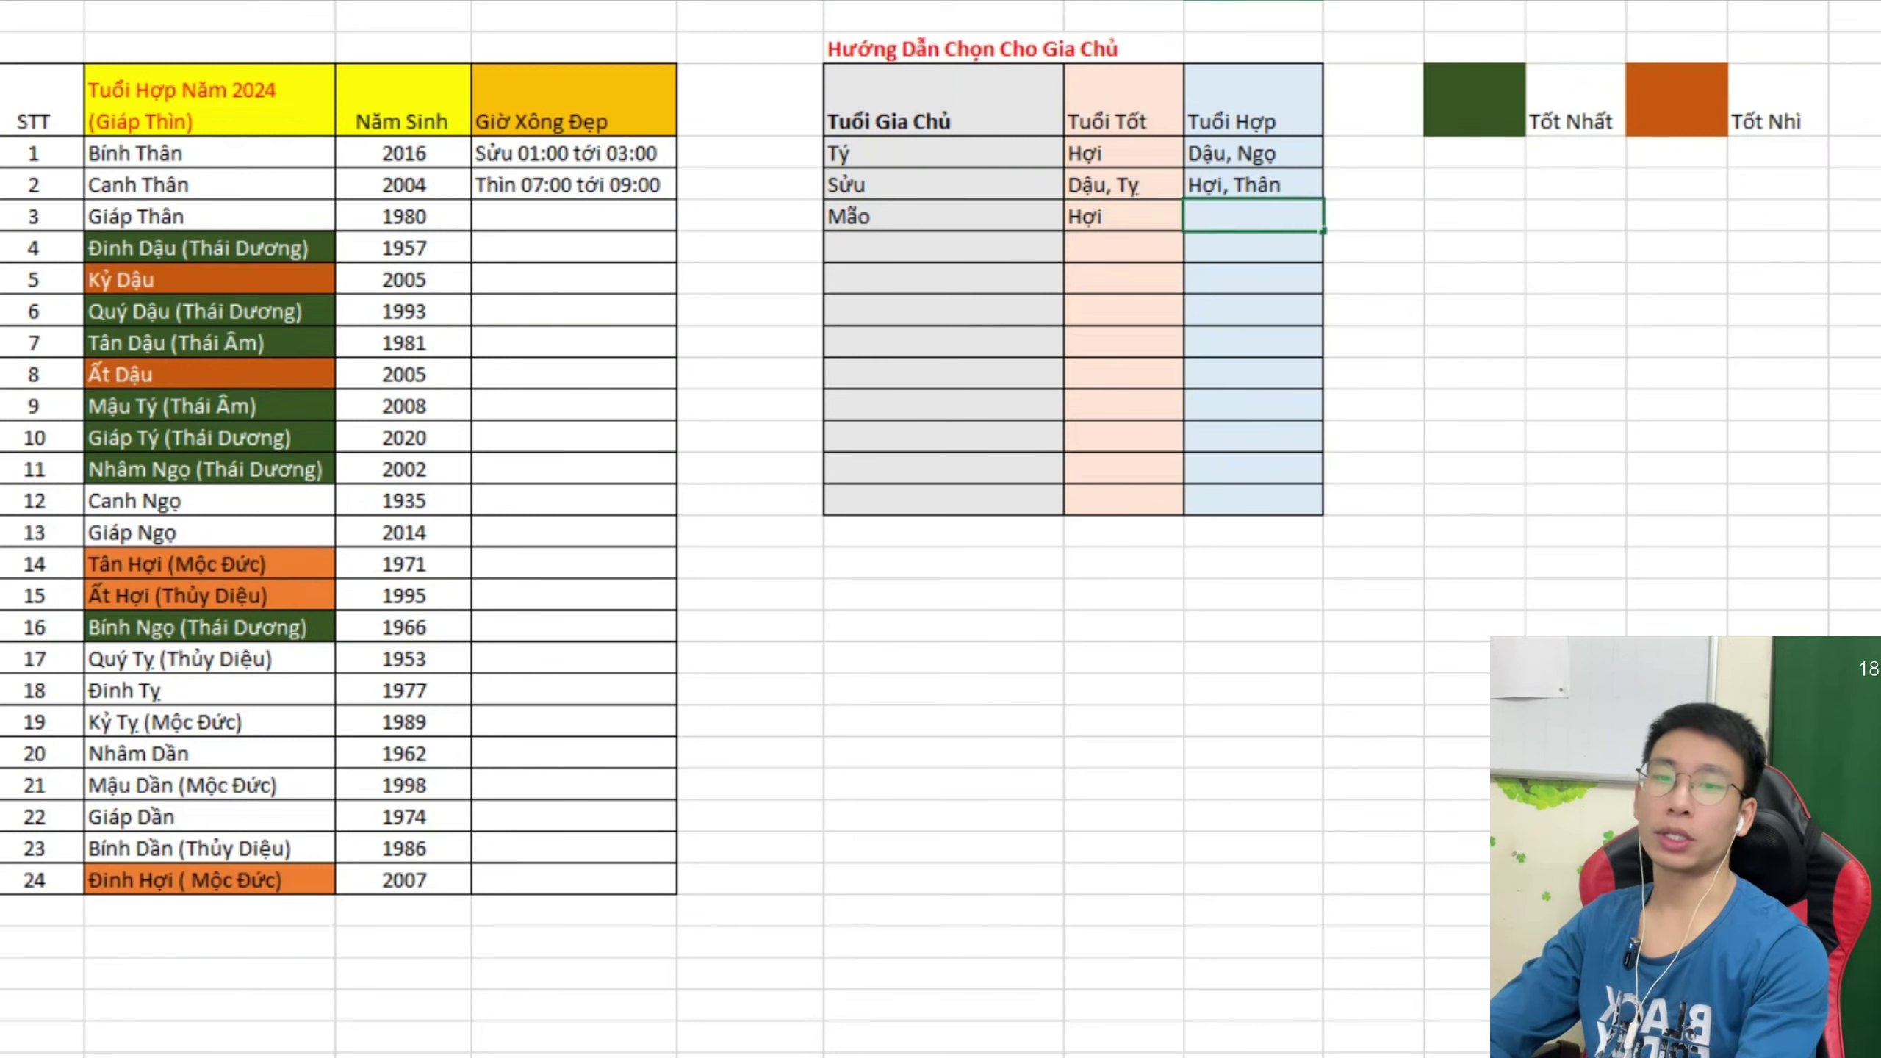
Enter "Dậu" alone as the Tuổi Hợp for the host age Mão, removing the autocompleted "Ngọ".
{"action": "type", "text": "Hâu"}
{"action": "key", "text": "BackSpace"}
{"action": "key", "text": "BackSpace"}
{"action": "key", "text": "BackSpace"}
{"action": "type", "text": "Dậu"}
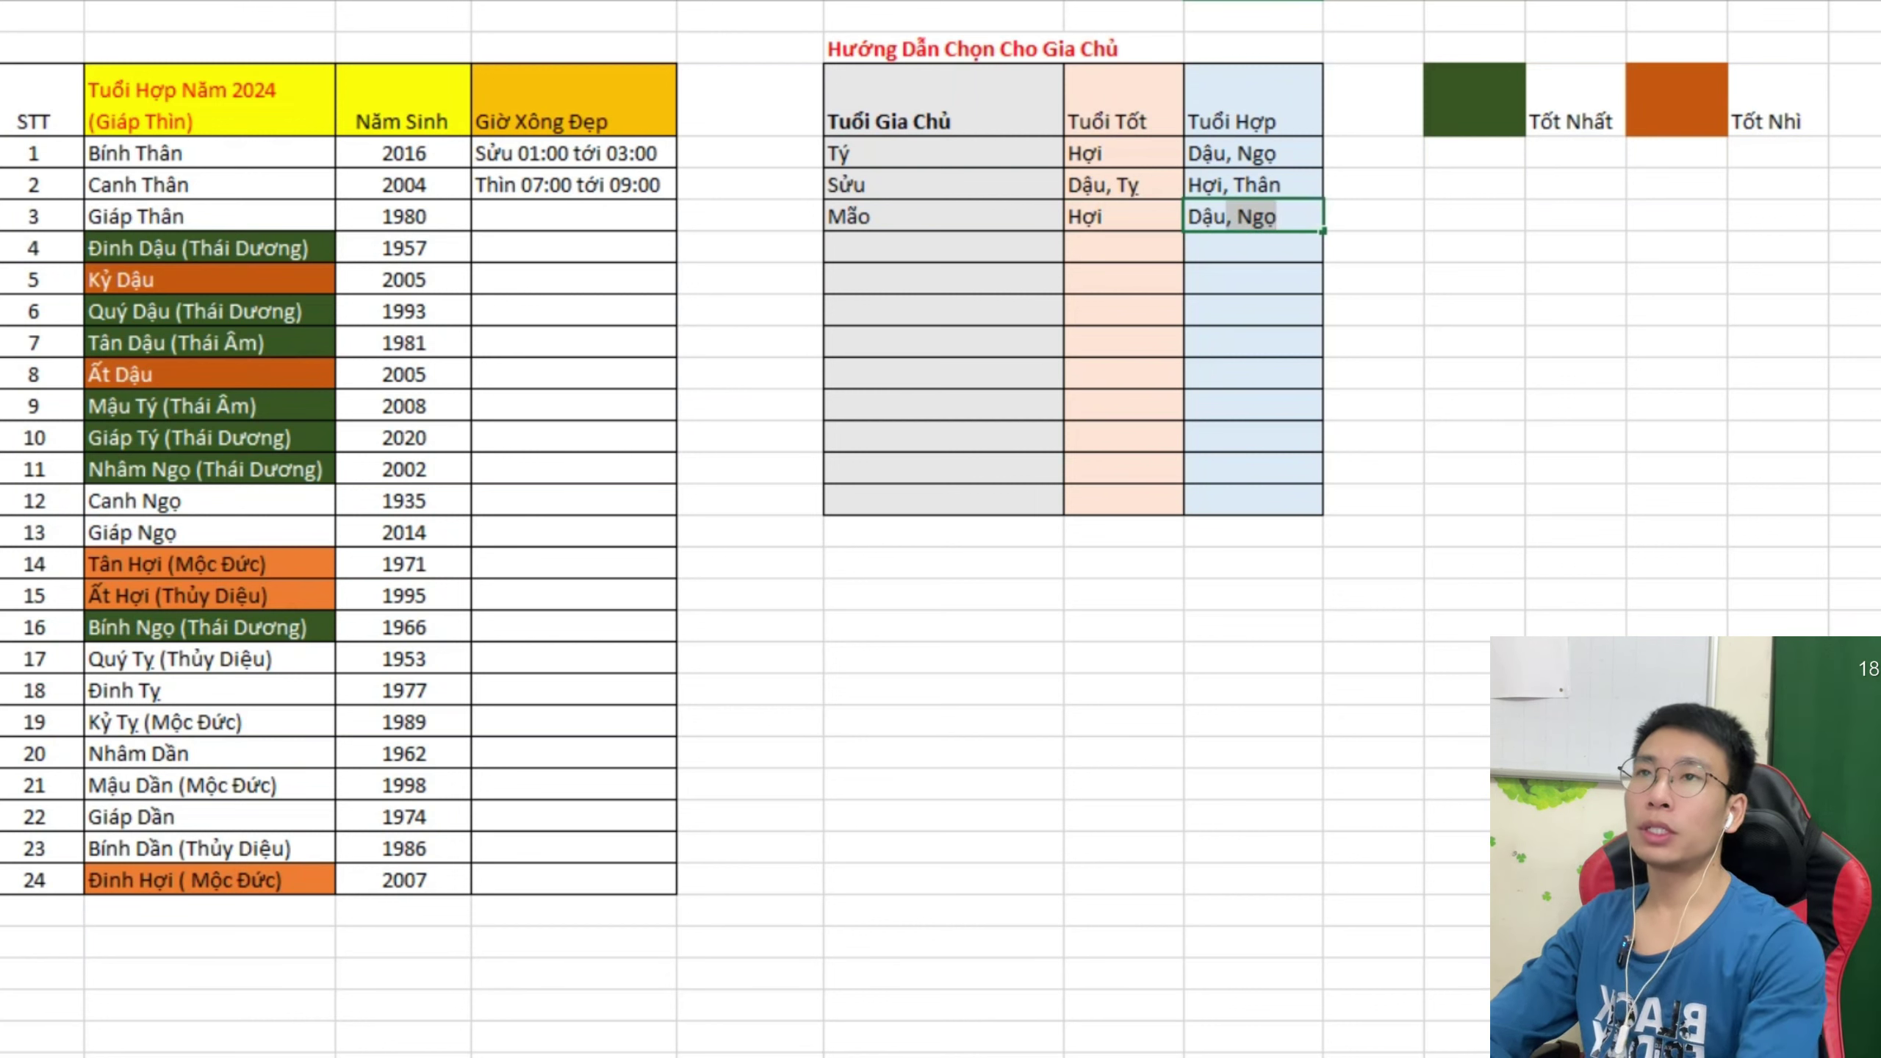
{"action": "key", "text": "BackSpace"}
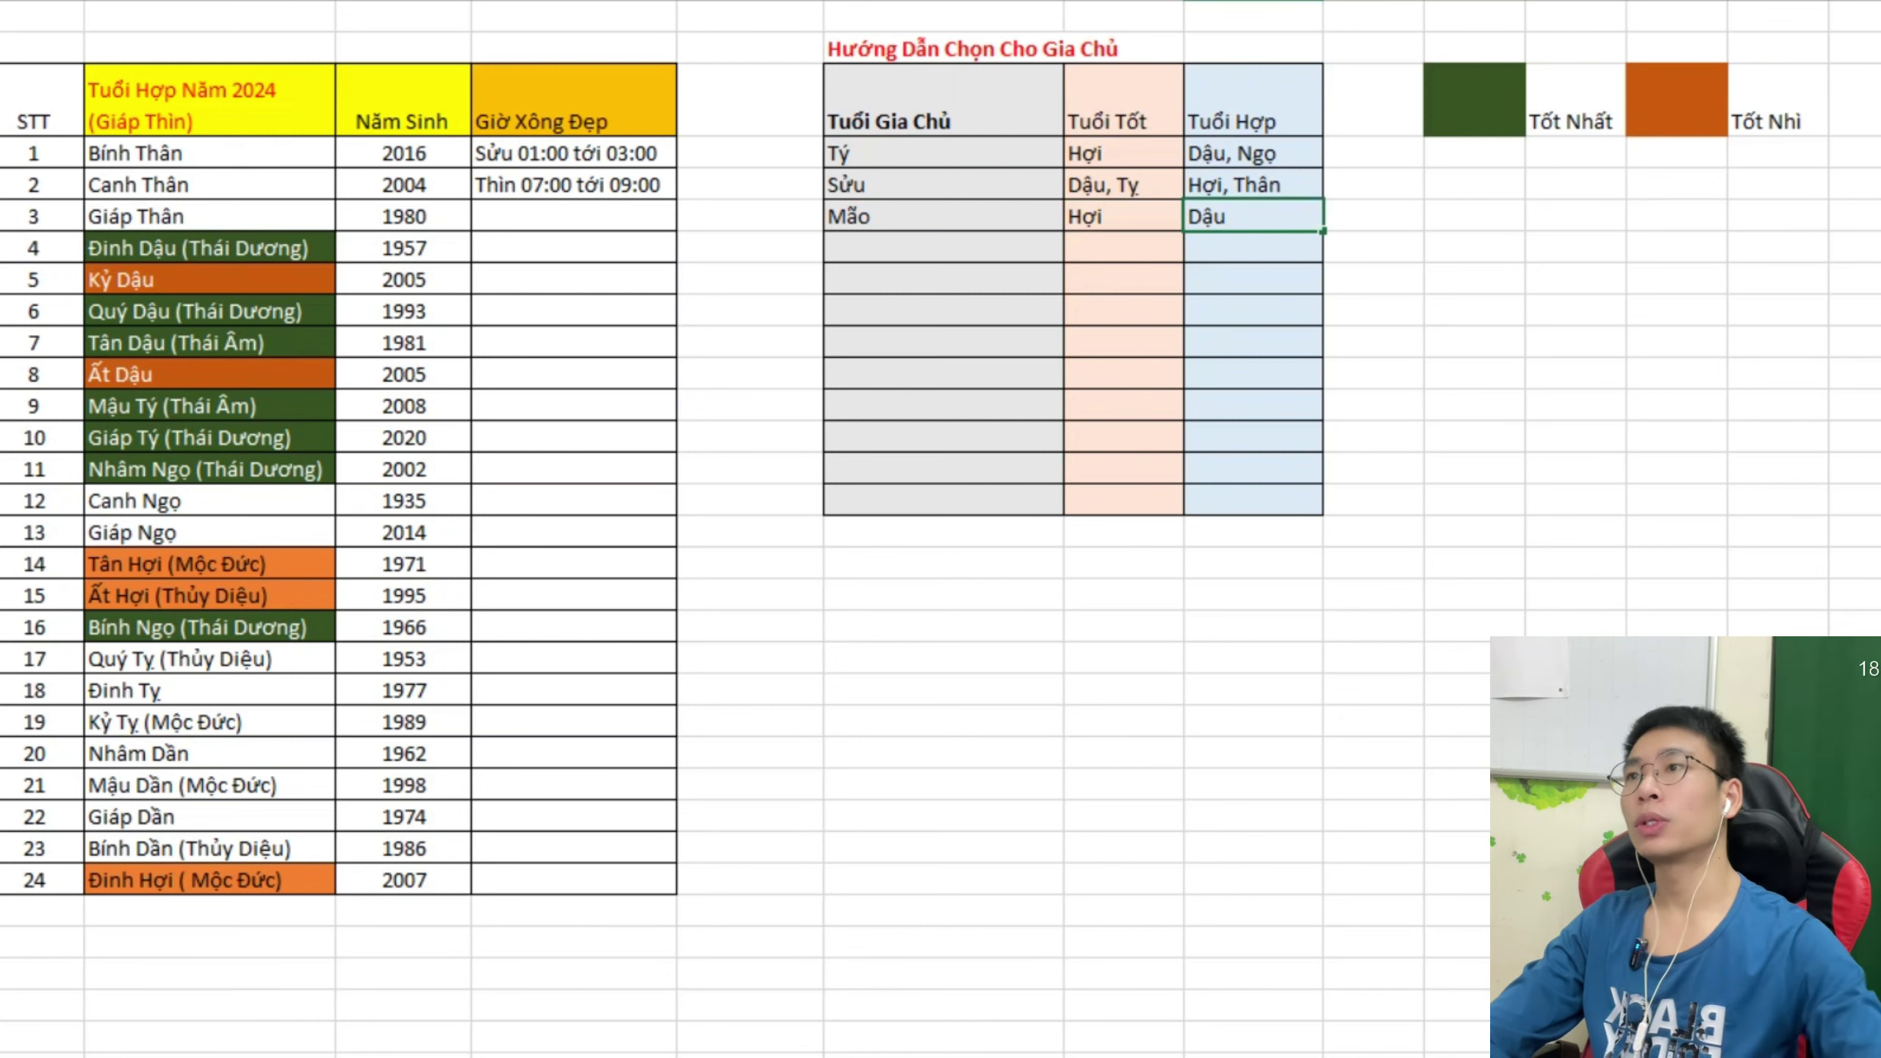
Add "Dần, Ngọ" after "Dậu" in the Tuổi Hợp cell of the Mão row, consulting the 2024 age list.
{"action": "left_click", "coordinate": [1123, 373]}
{"action": "left_click", "coordinate": [210, 248]}
{"action": "left_click", "coordinate": [210, 216]}
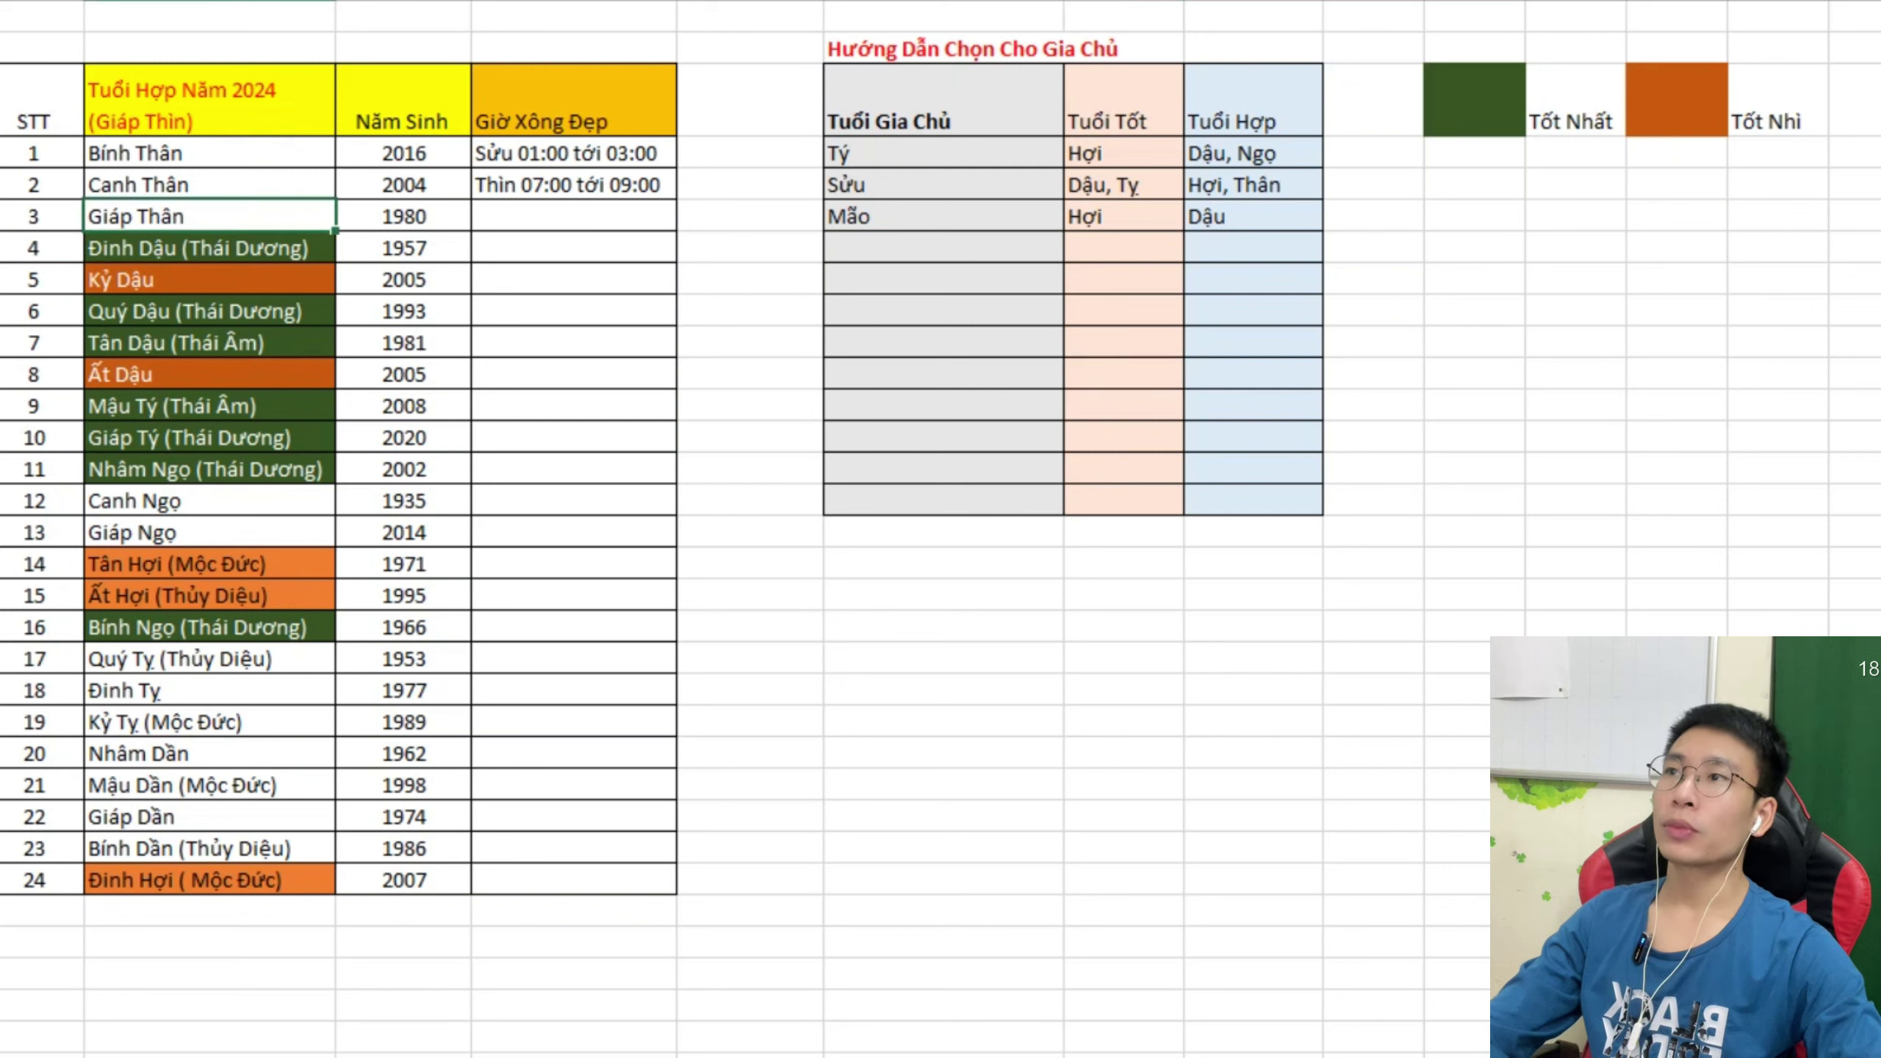
{"action": "left_click", "coordinate": [1253, 248]}
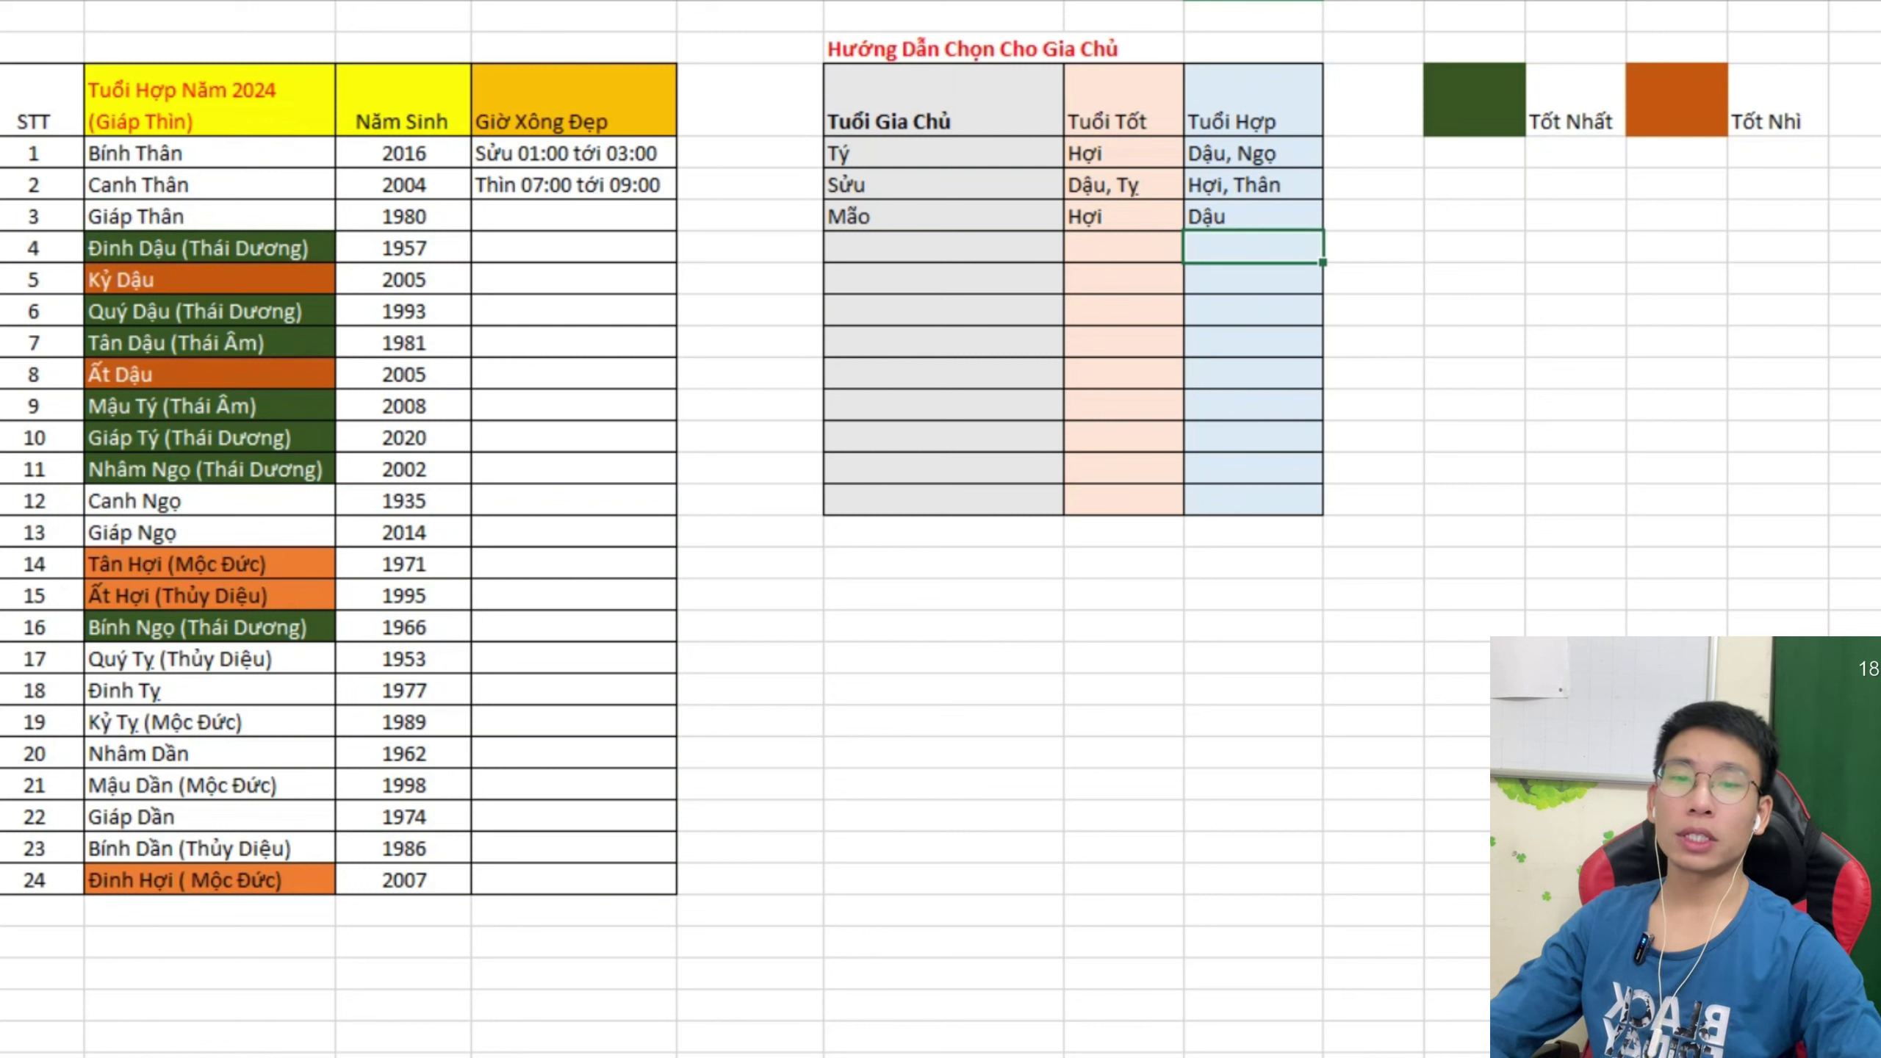
{"action": "left_click", "coordinate": [209, 184]}
{"action": "left_click", "coordinate": [210, 216]}
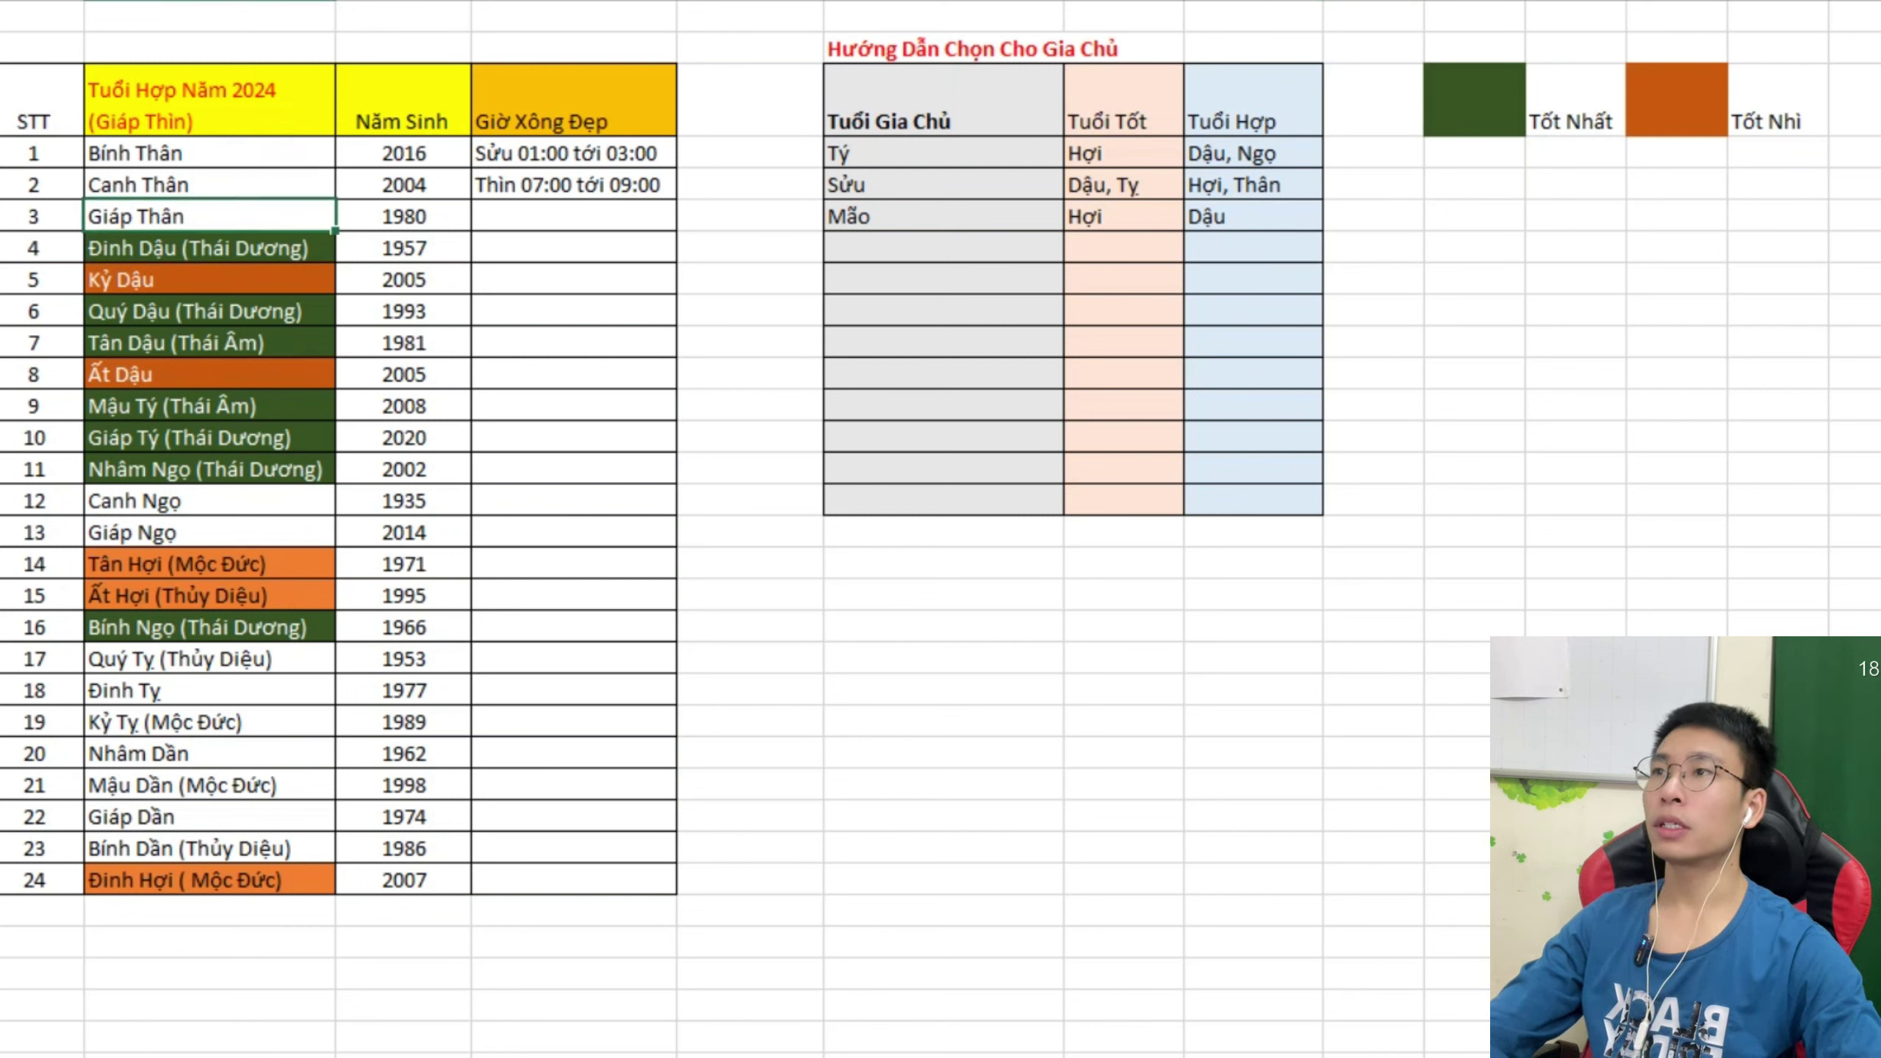
{"action": "left_click", "coordinate": [209, 532]}
{"action": "double_click", "coordinate": [1252, 216]}
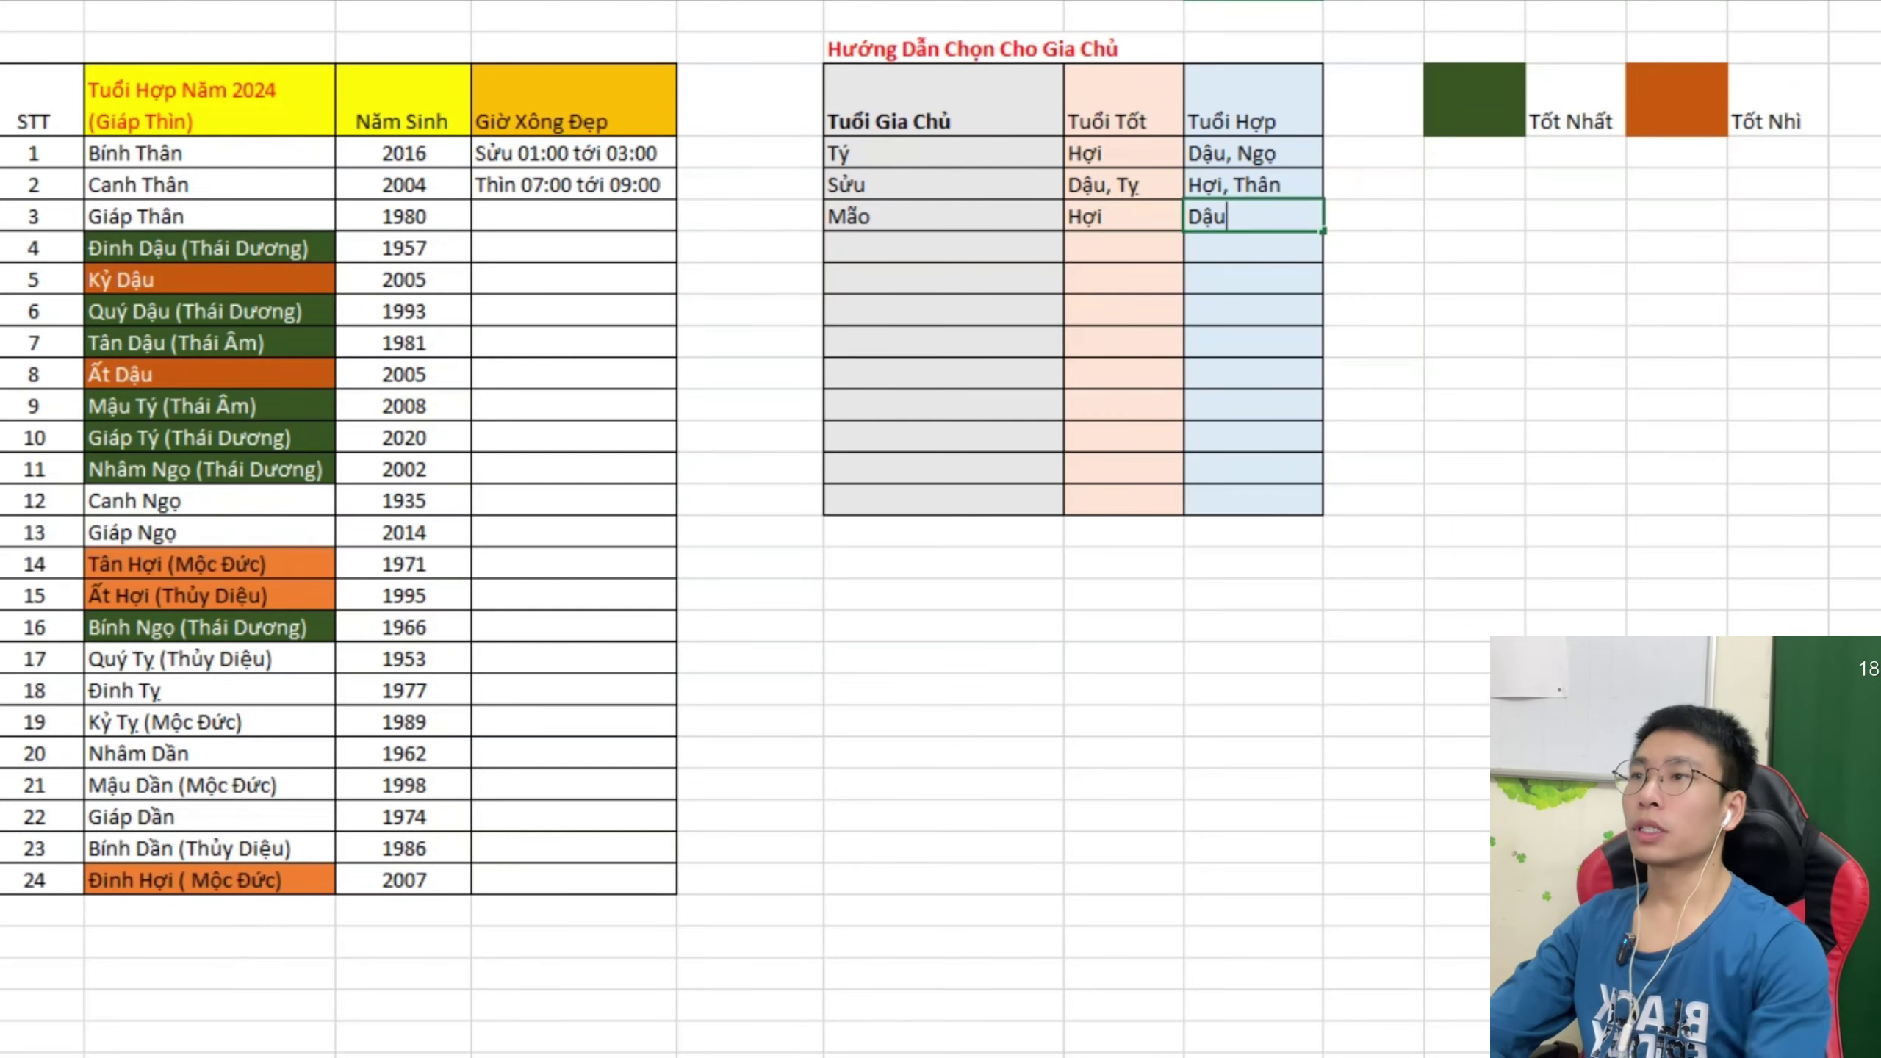
{"action": "type", "text": ", Dần"}
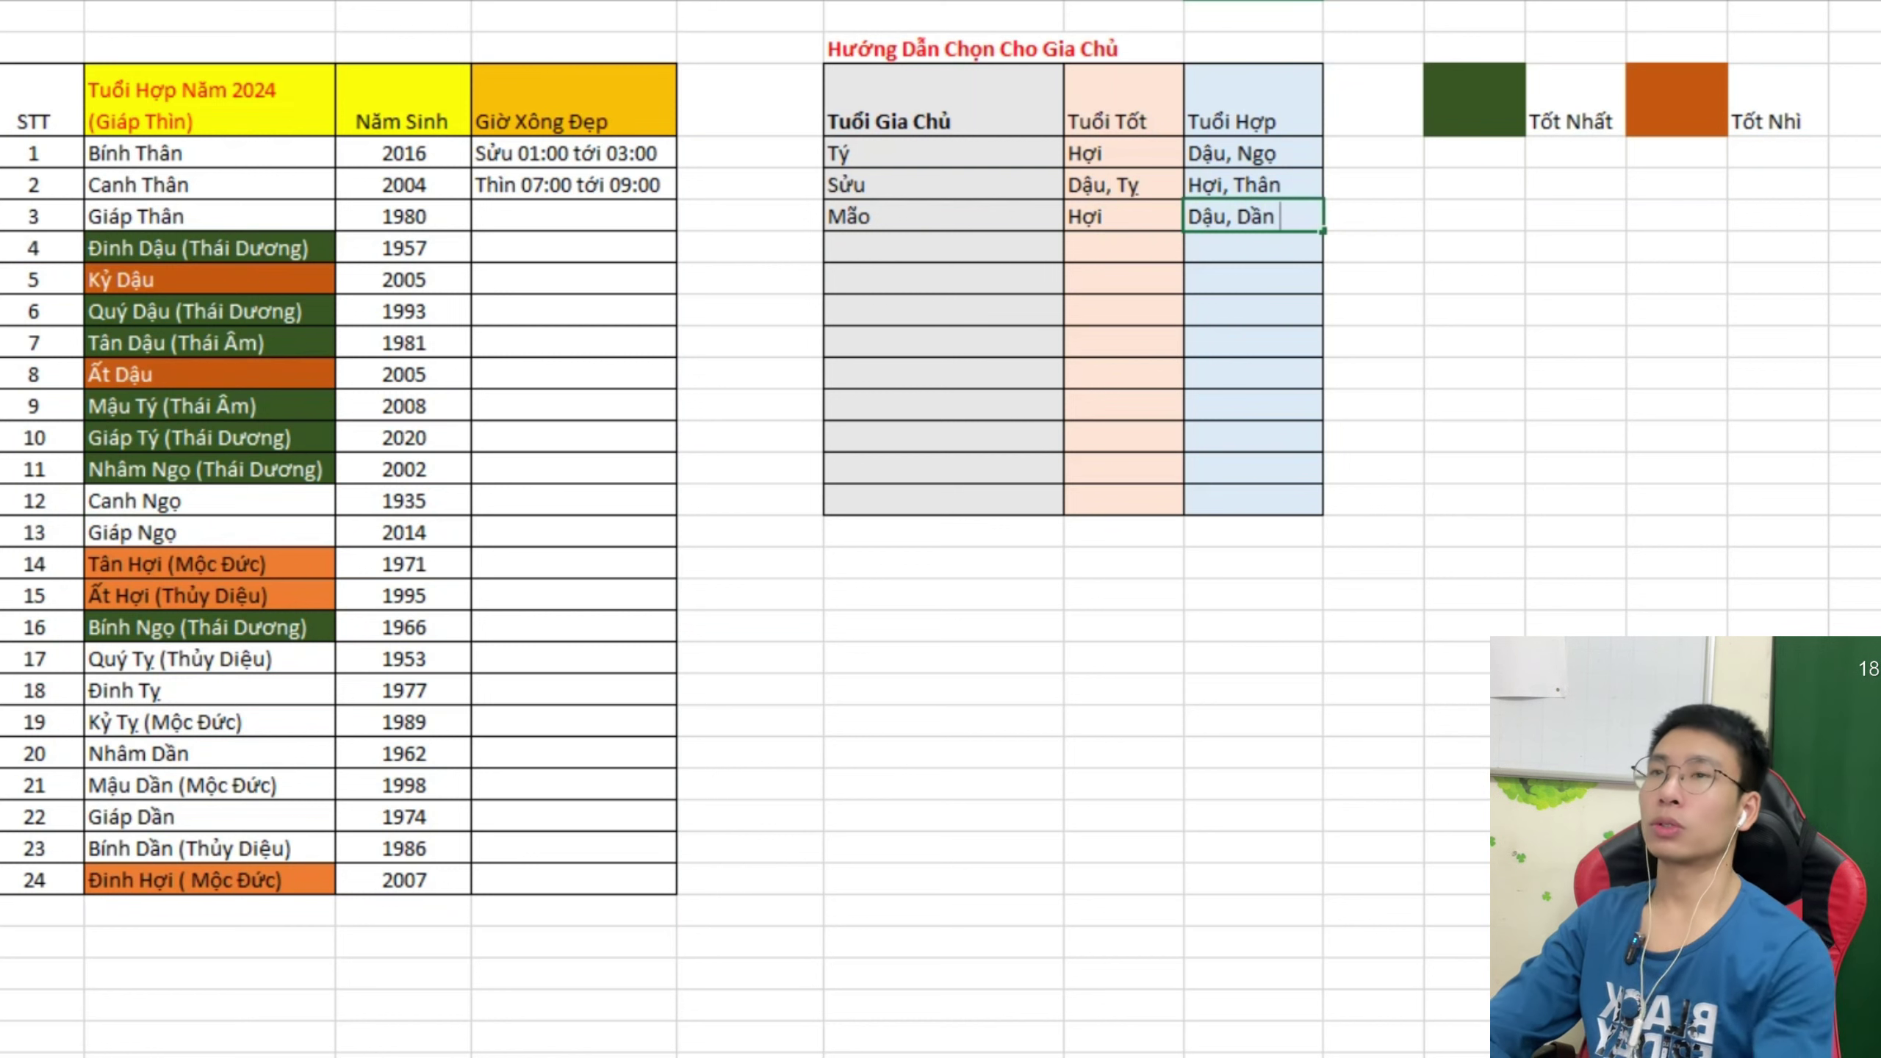
{"action": "key", "text": "BackSpace"}
{"action": "type", "text": ","}
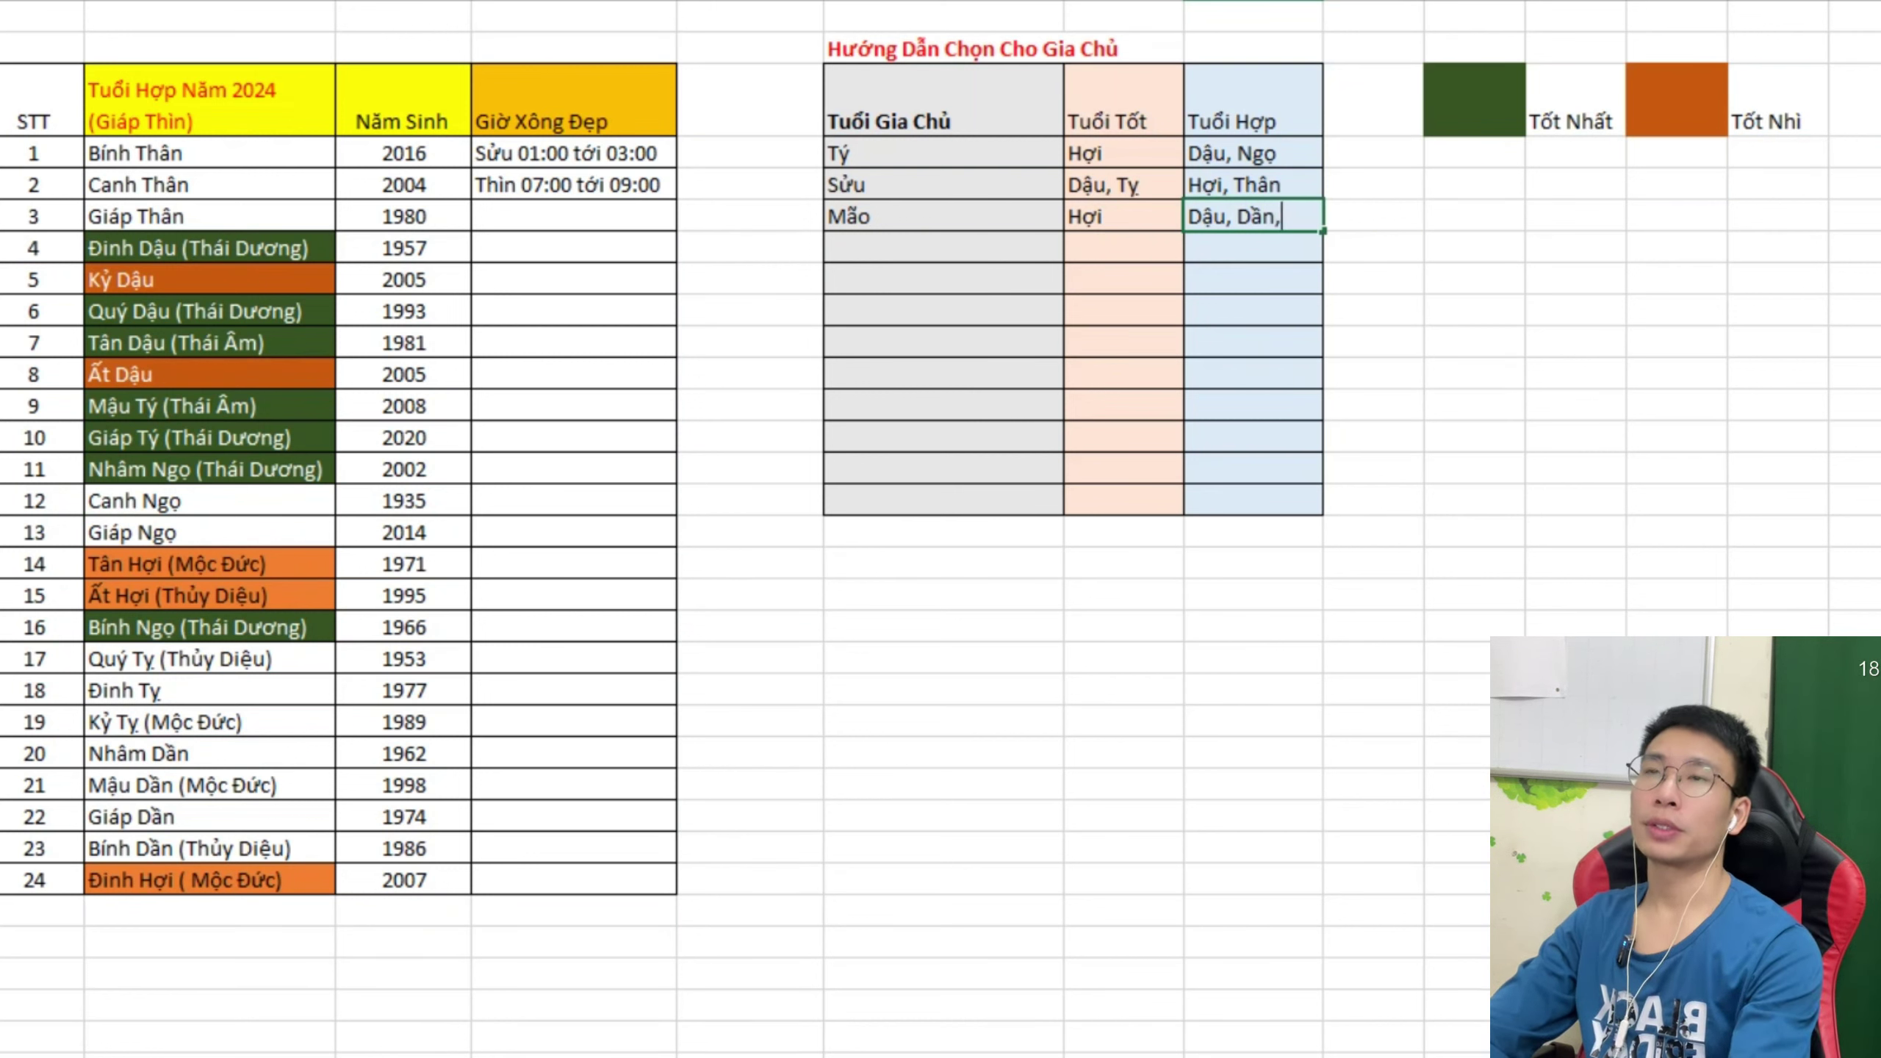
{"action": "type", "text": "Ngọ"}
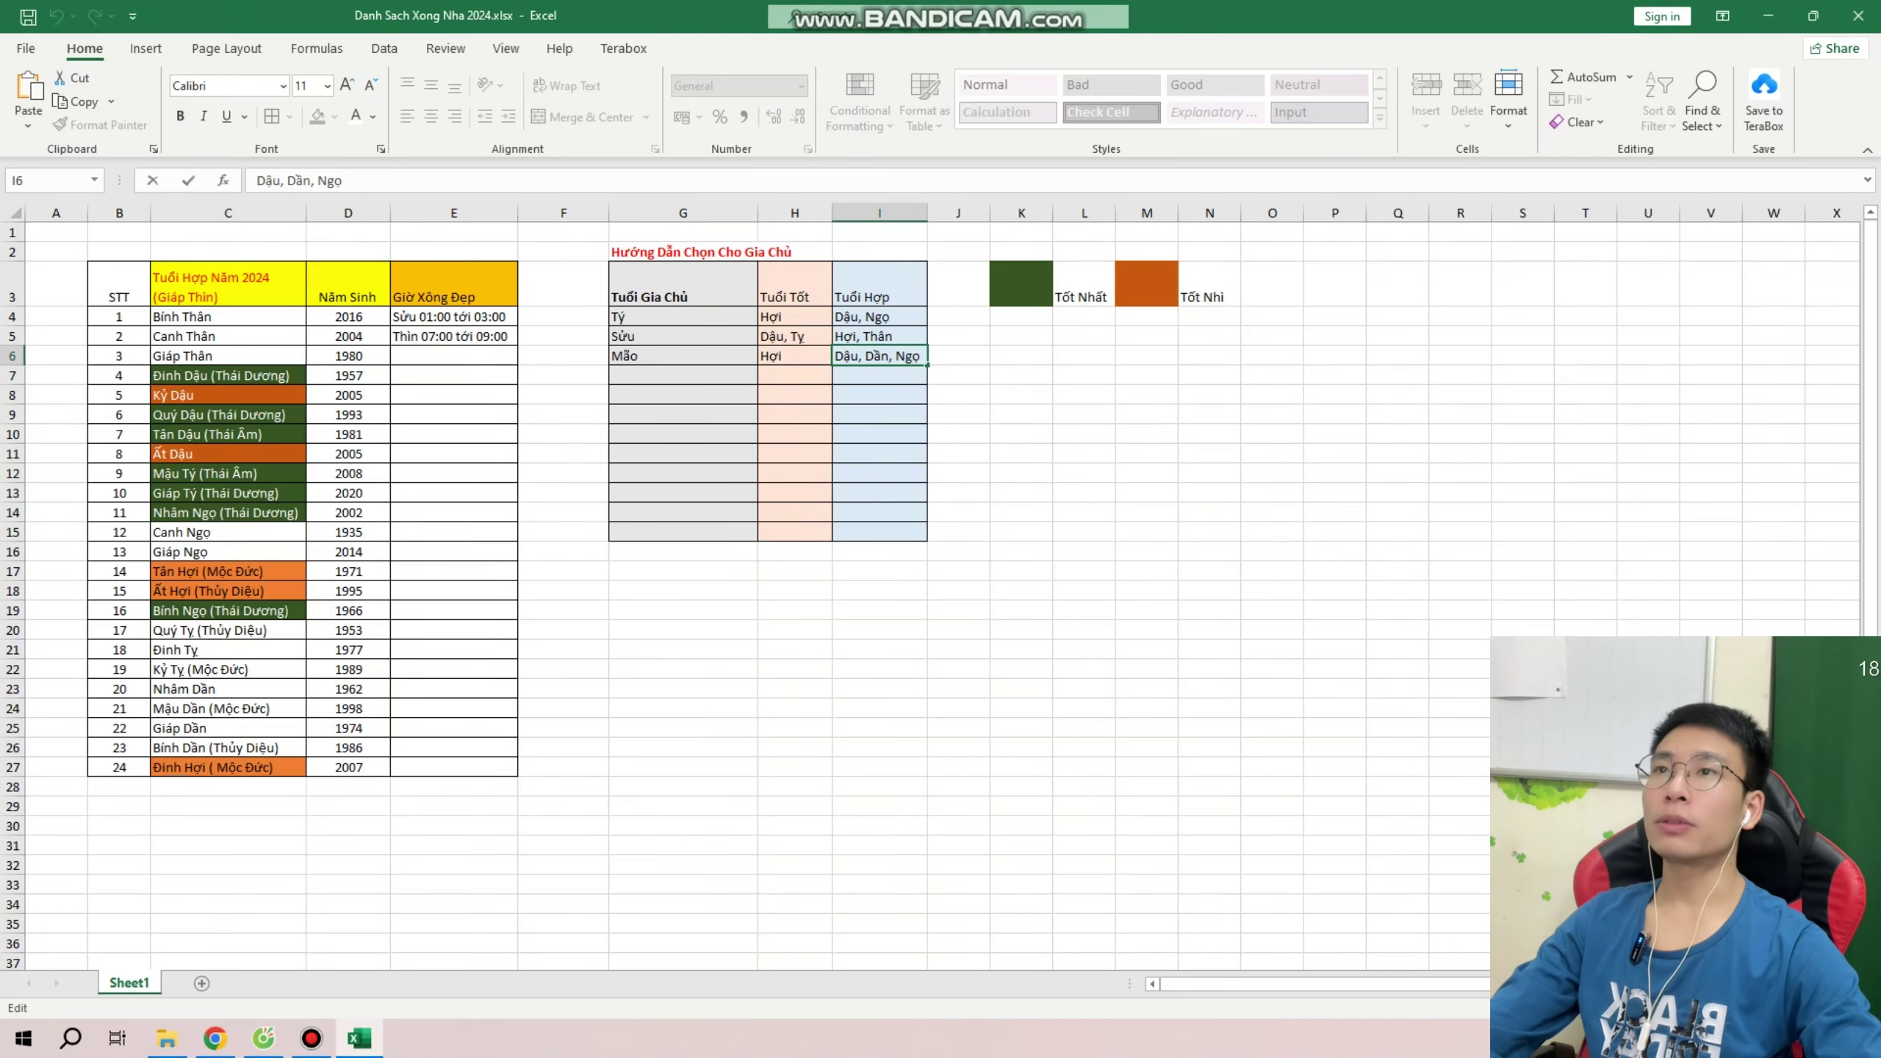
Enter "Dần" as the fourth host age in the guide table.
{"action": "left_click", "coordinate": [227, 317]}
{"action": "left_click", "coordinate": [228, 287]}
{"action": "left_click", "coordinate": [682, 375]}
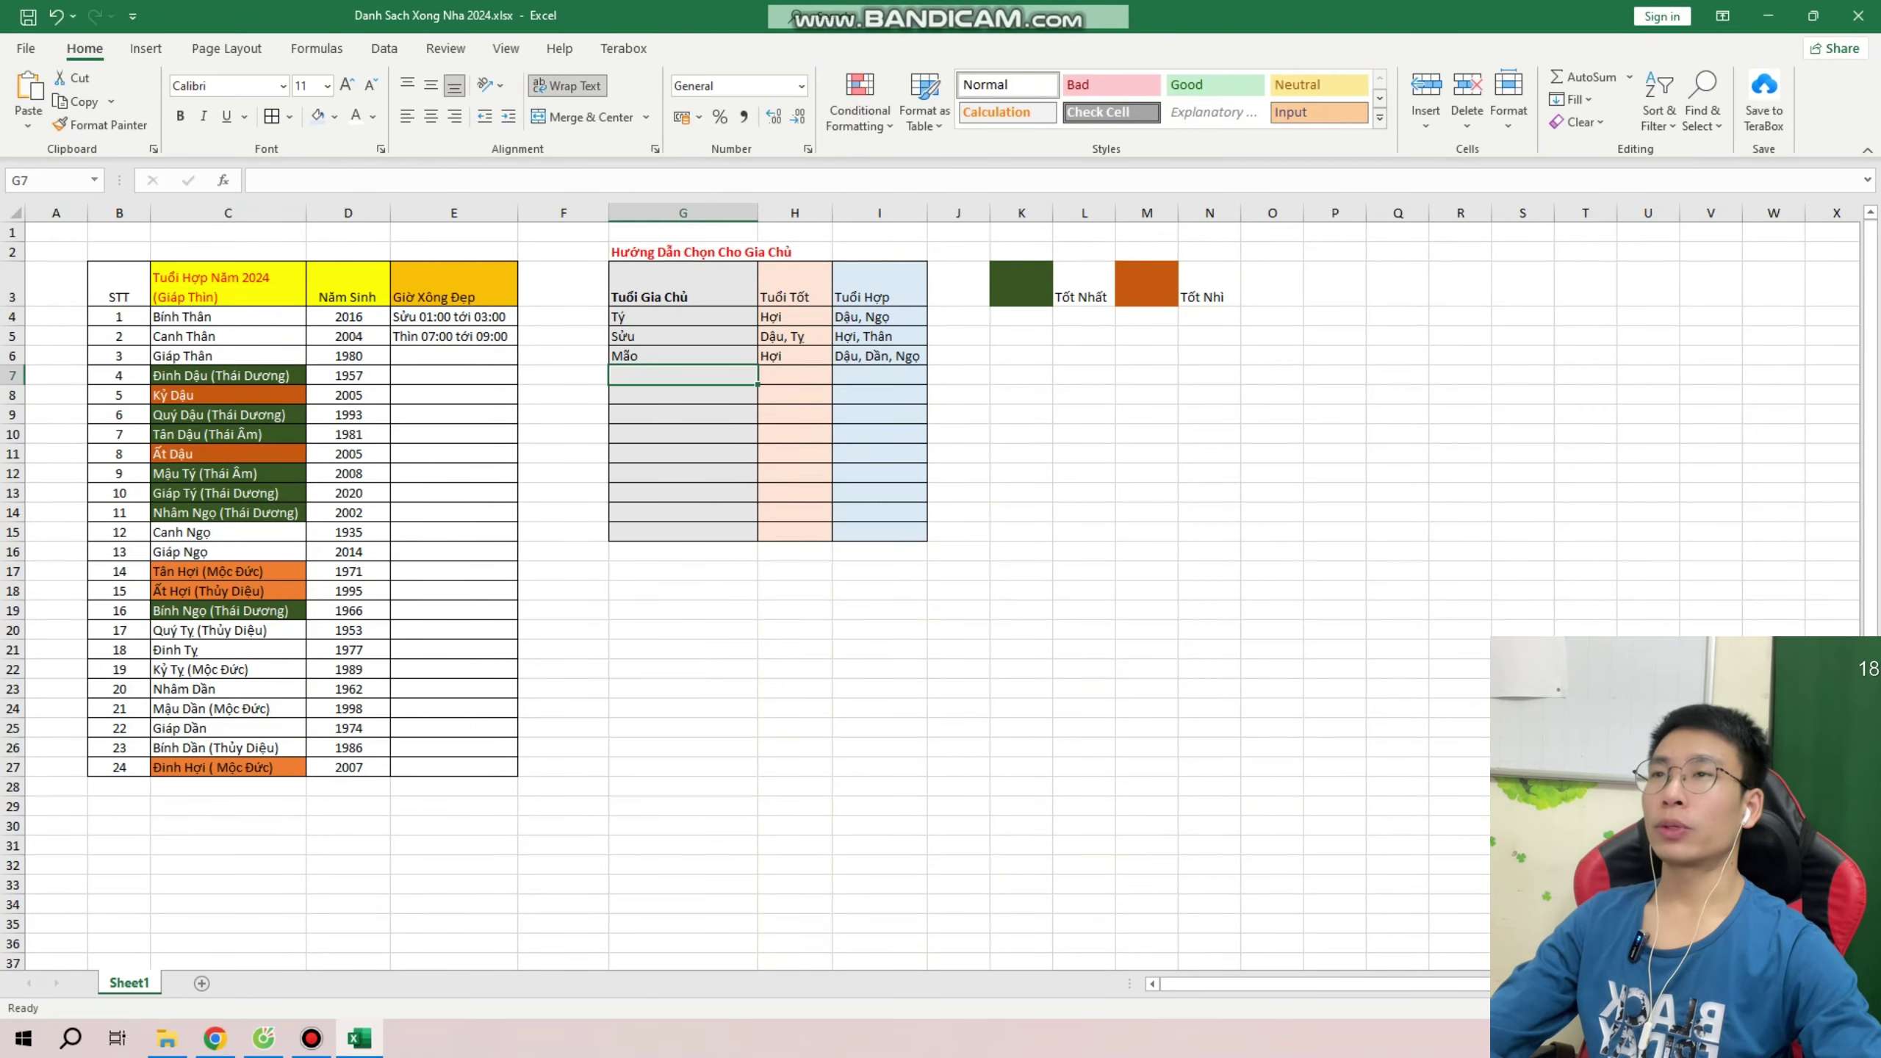
{"action": "double_click", "coordinate": [682, 375]}
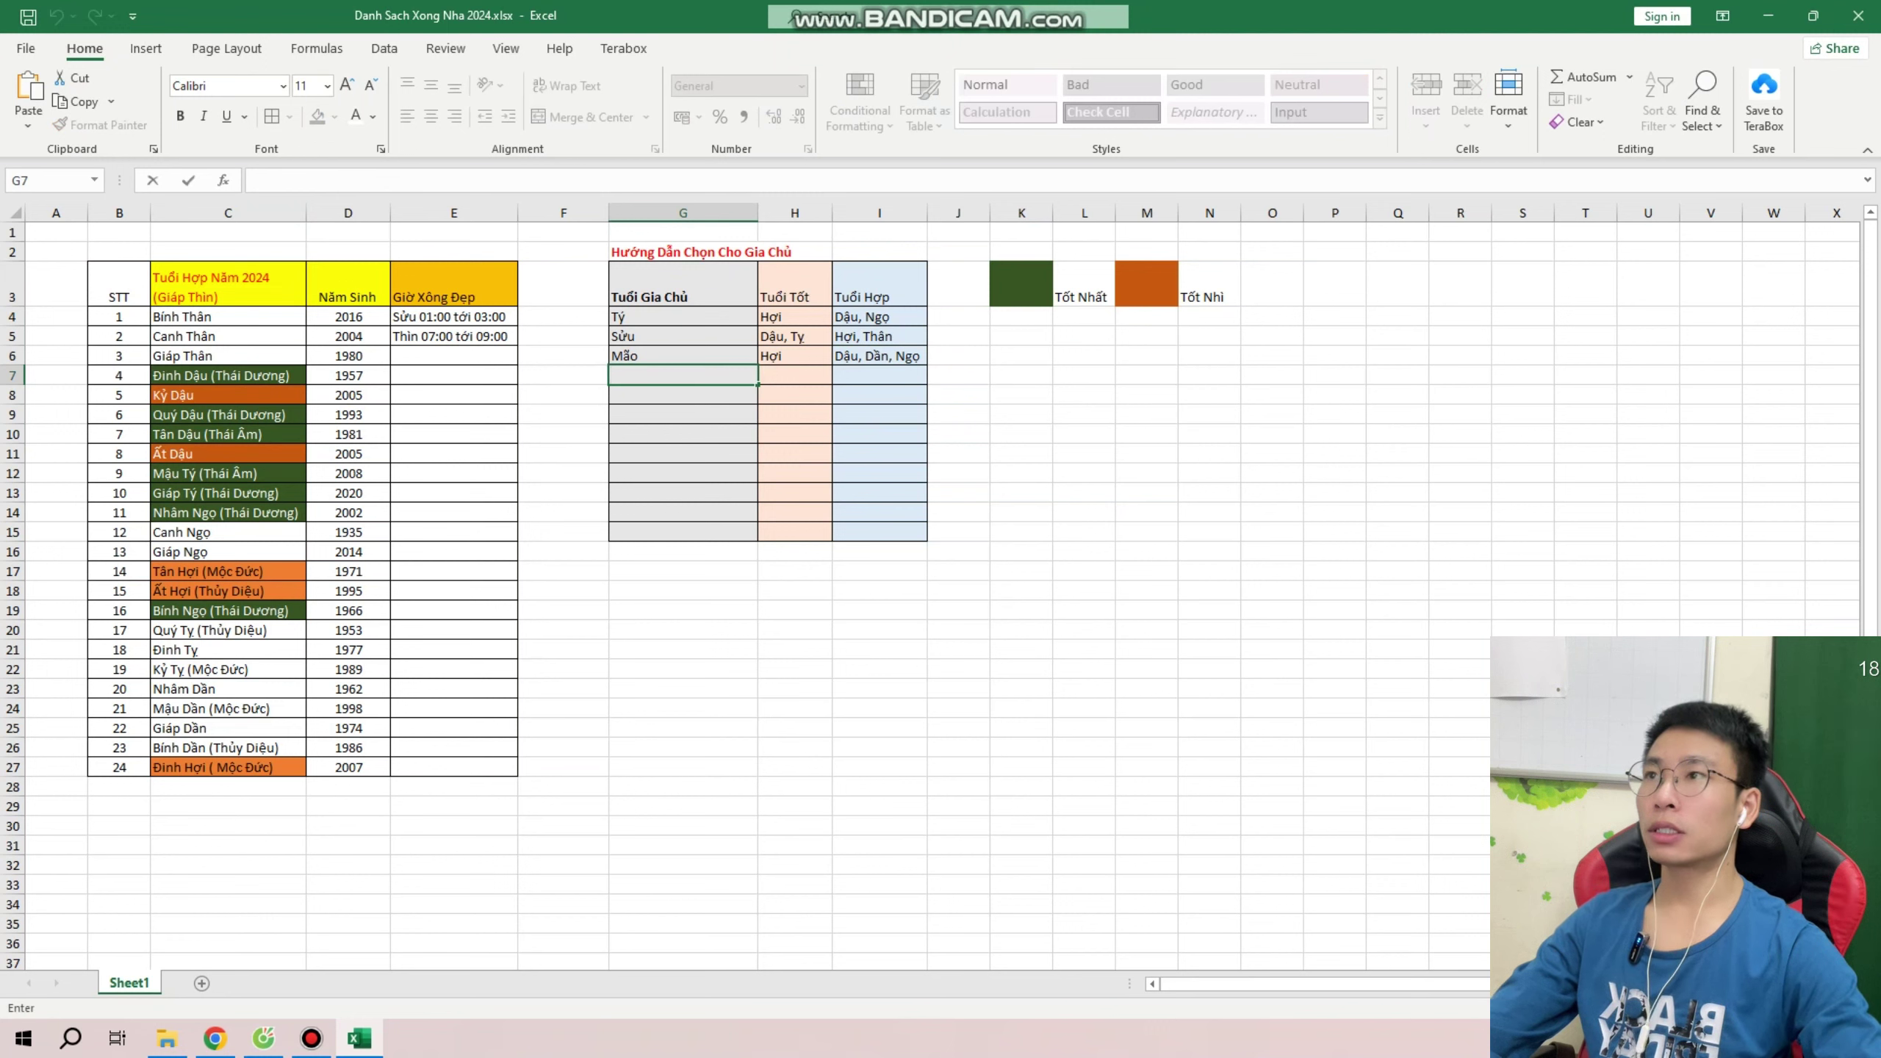
{"action": "type", "text": "Thìn"}
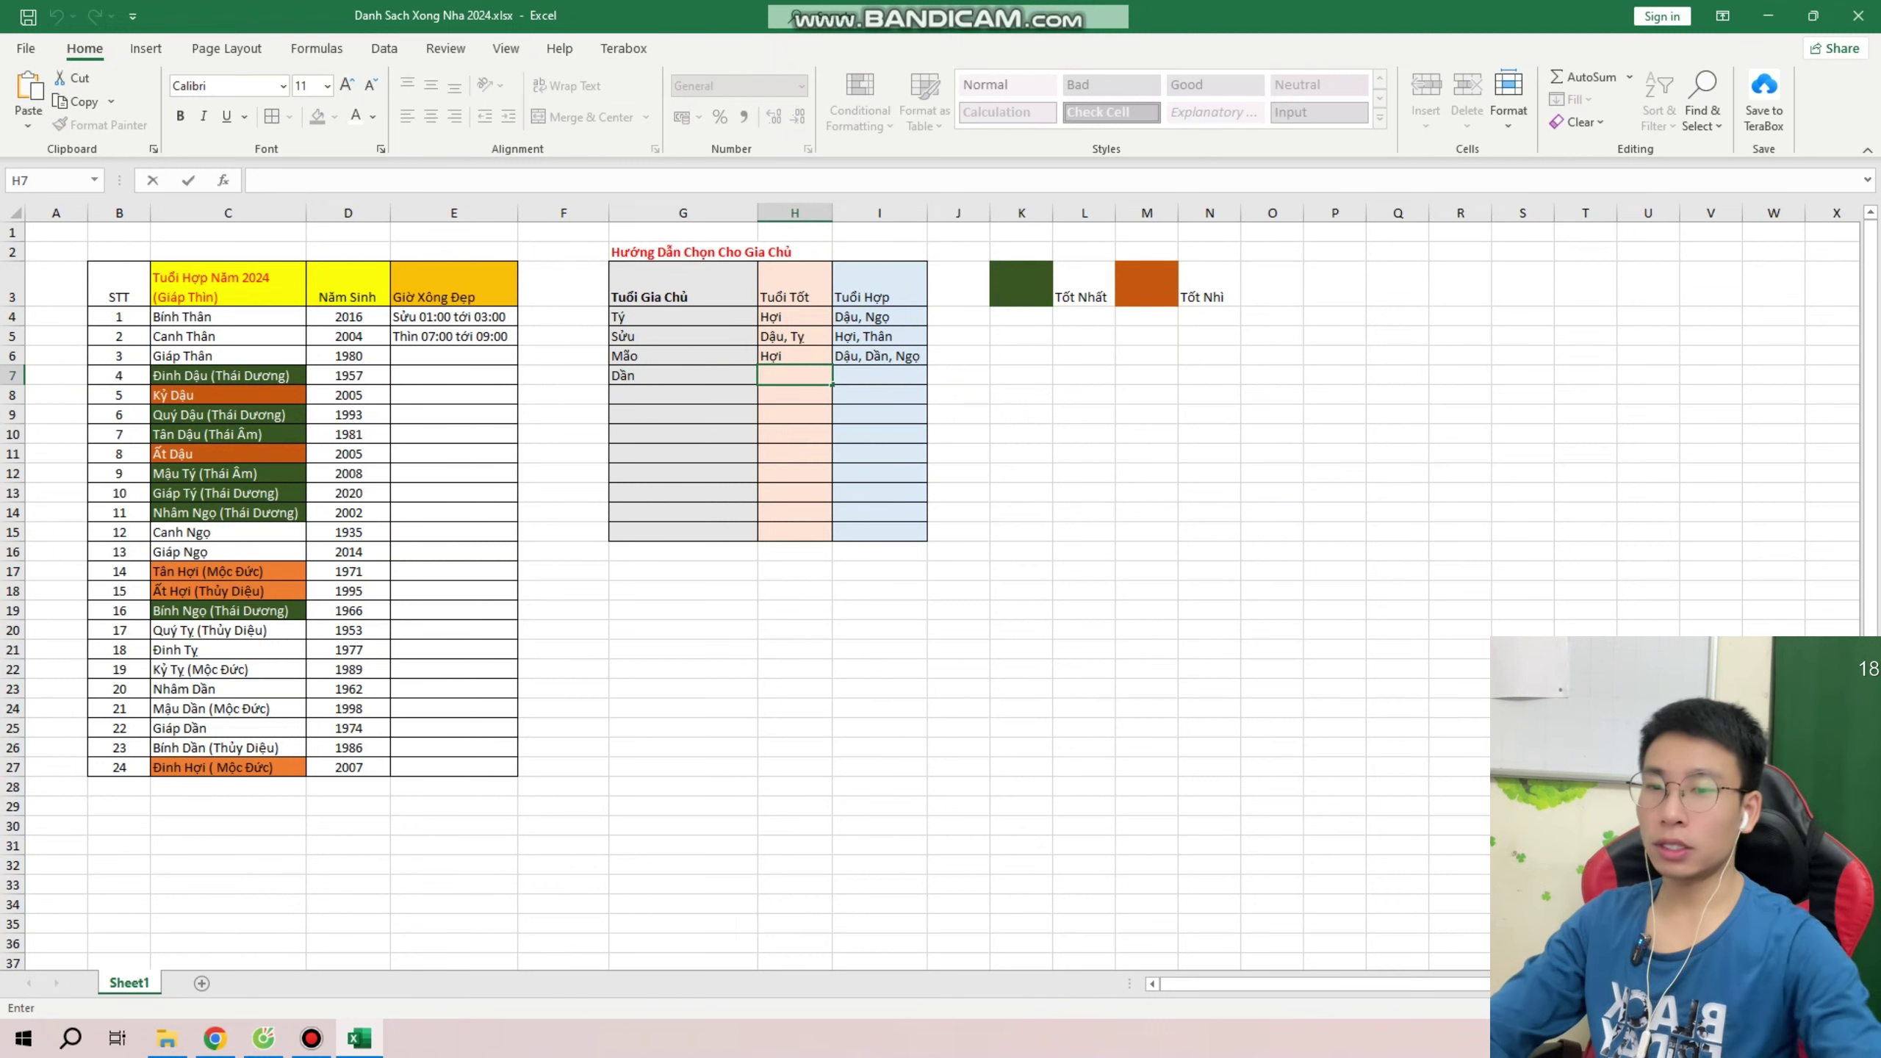
Enter "Ngọ, Hợi, Dậu" as the Tuổi Tốt for the host age Dần and autofit that column's width.
{"action": "type", "text": "N"}
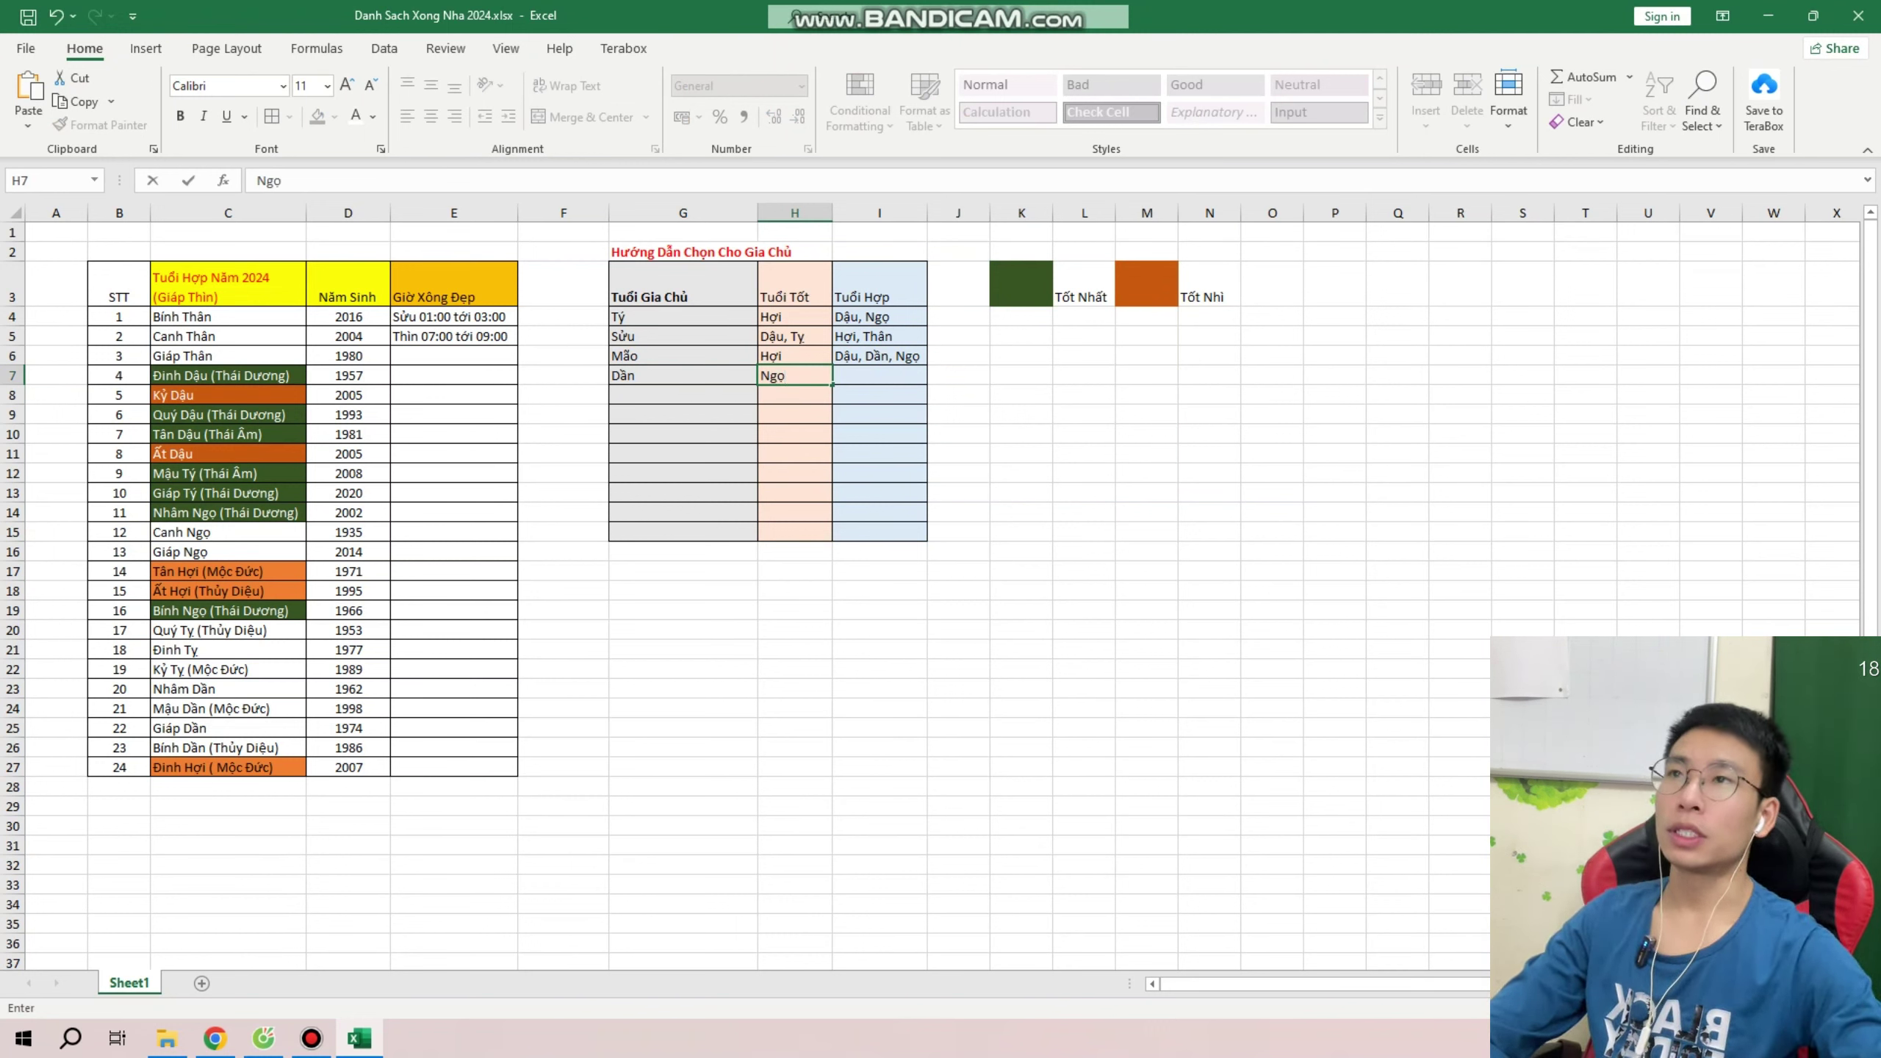
{"action": "type", "text": "go, Hơi"}
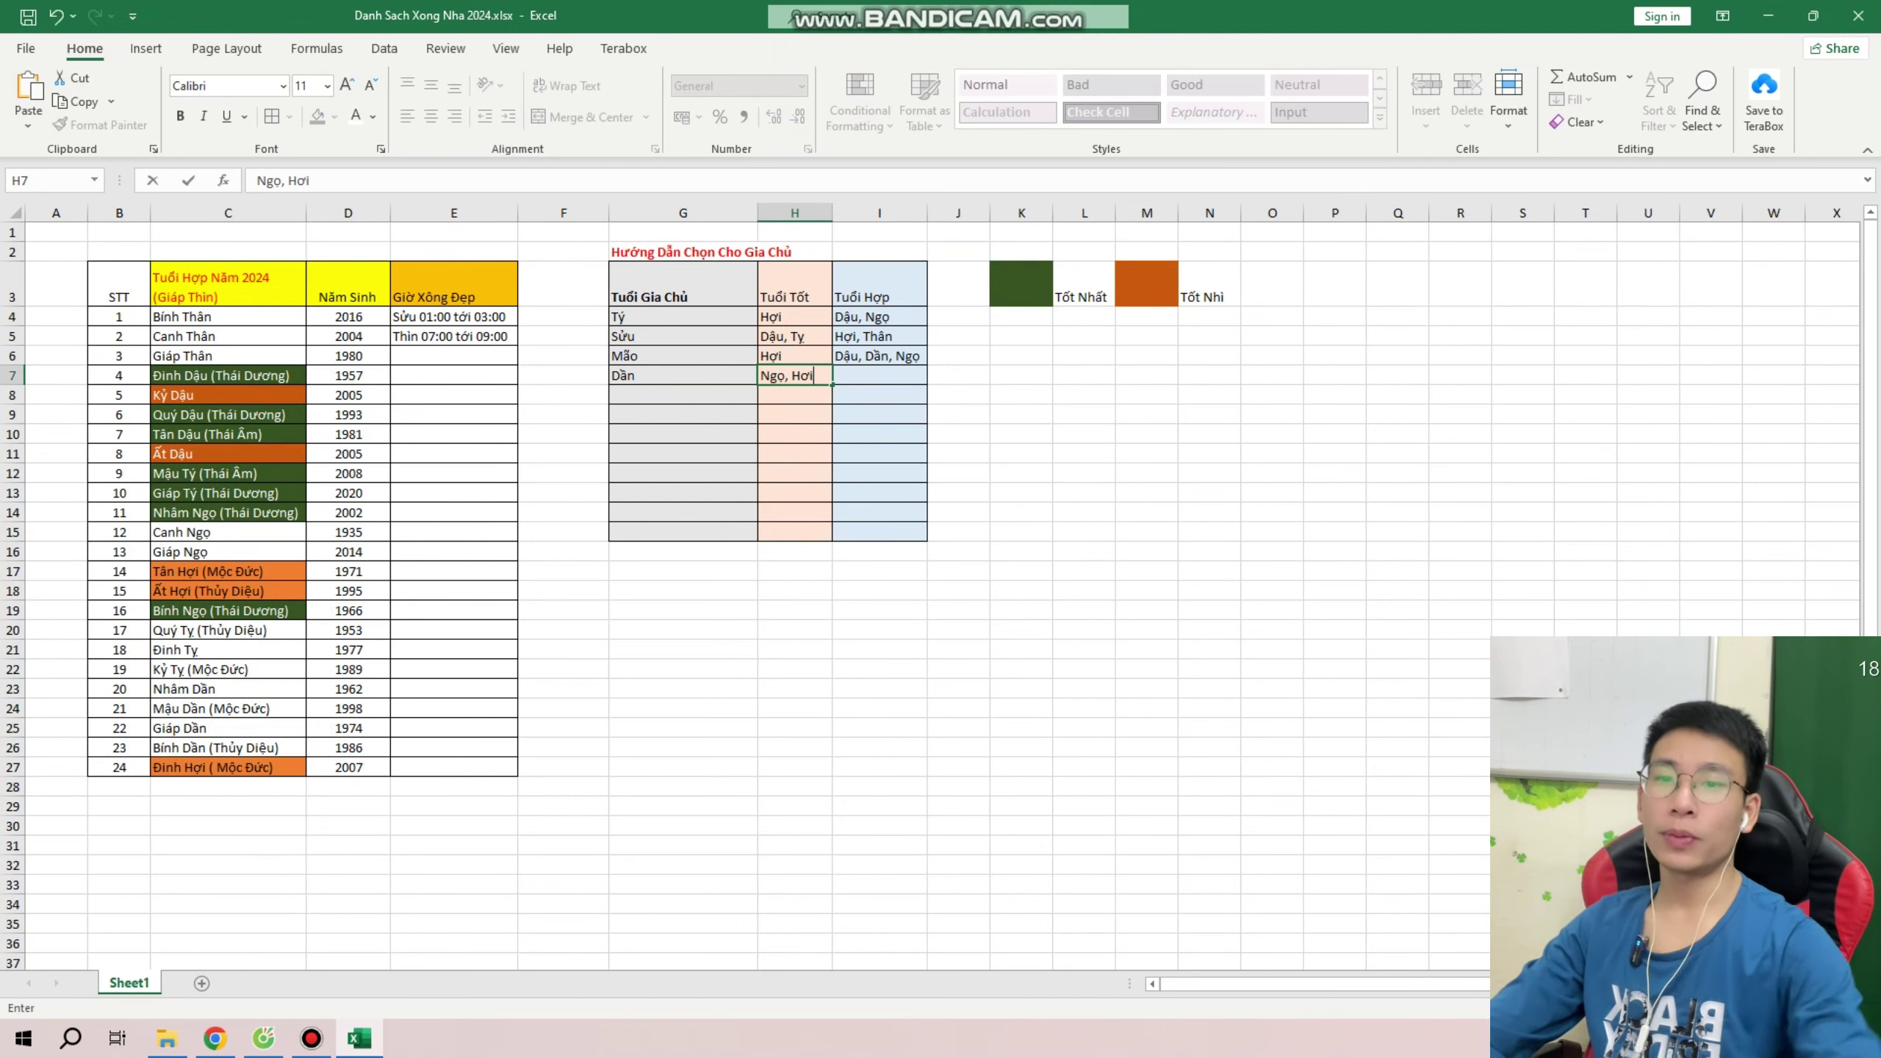
{"action": "type", "text": ", Ddau"}
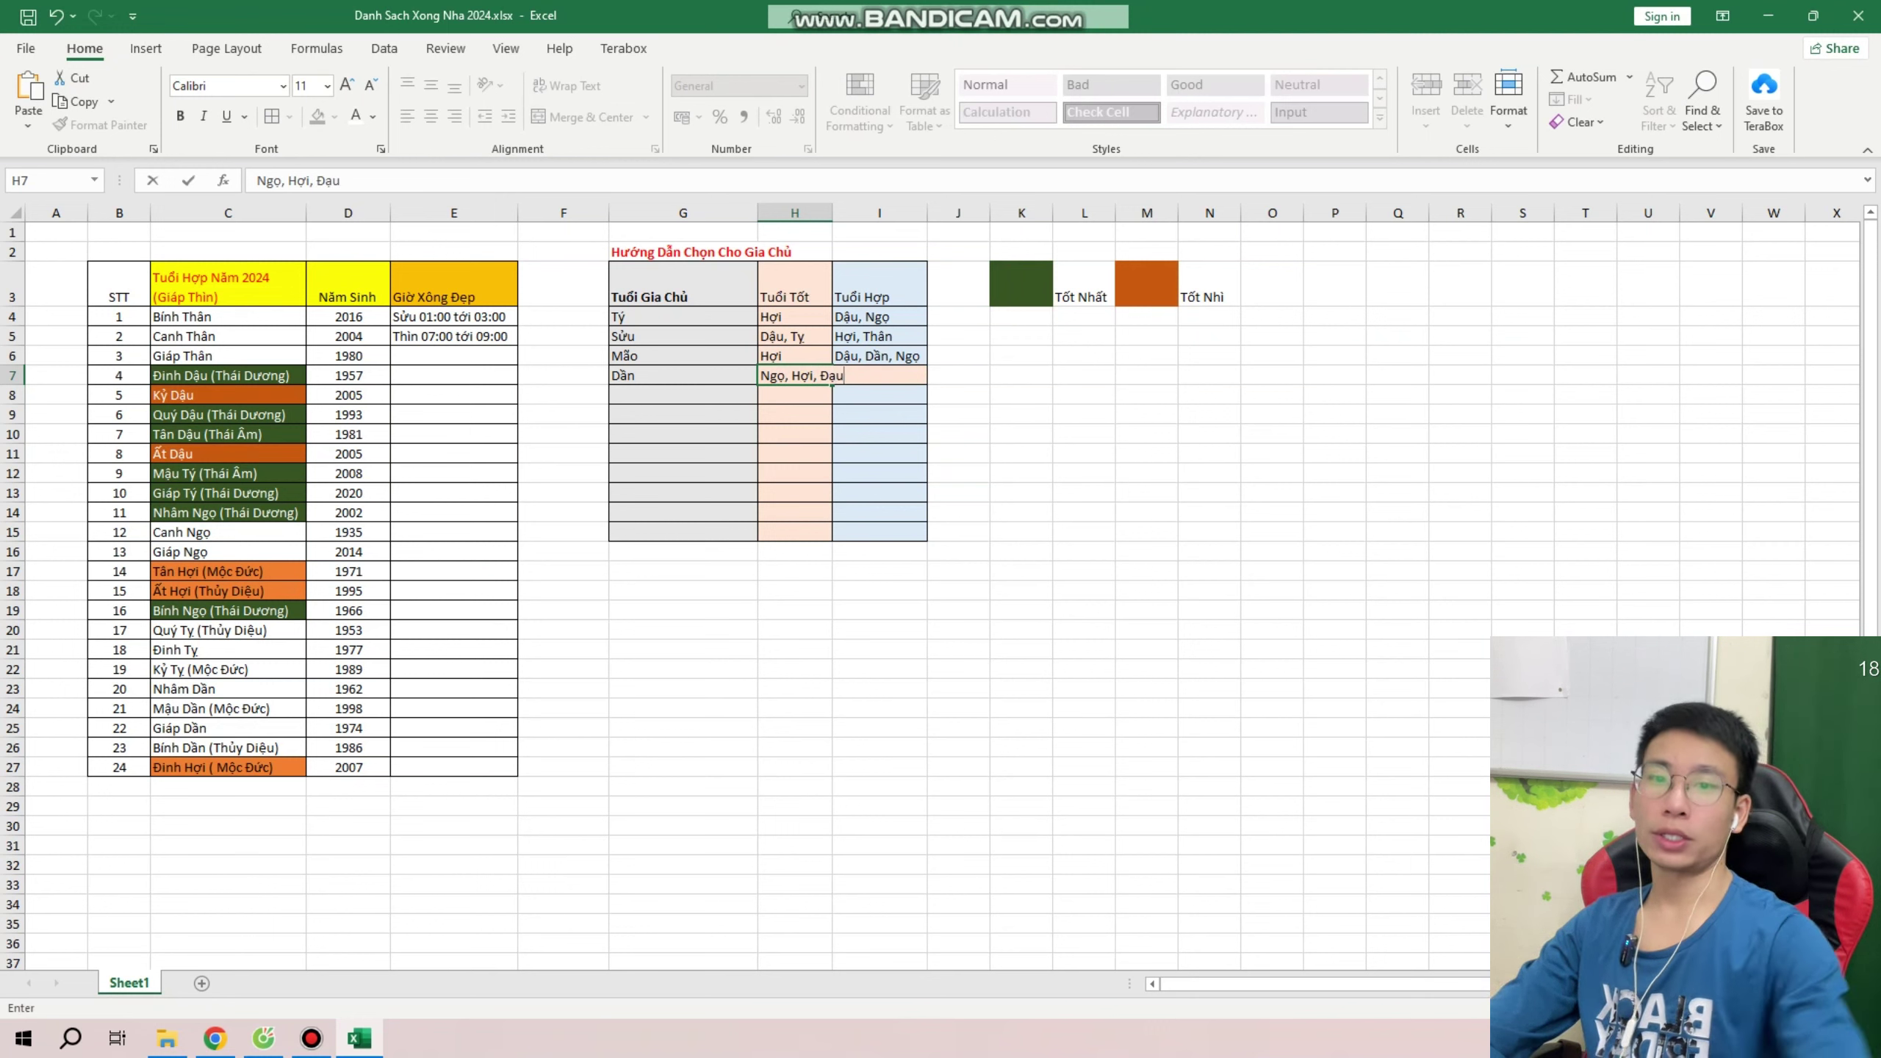
{"action": "key", "text": "BackSpace"}
{"action": "key", "text": "BackSpace"}
{"action": "key", "text": "BackSpace"}
{"action": "type", "text": "Dậ"}
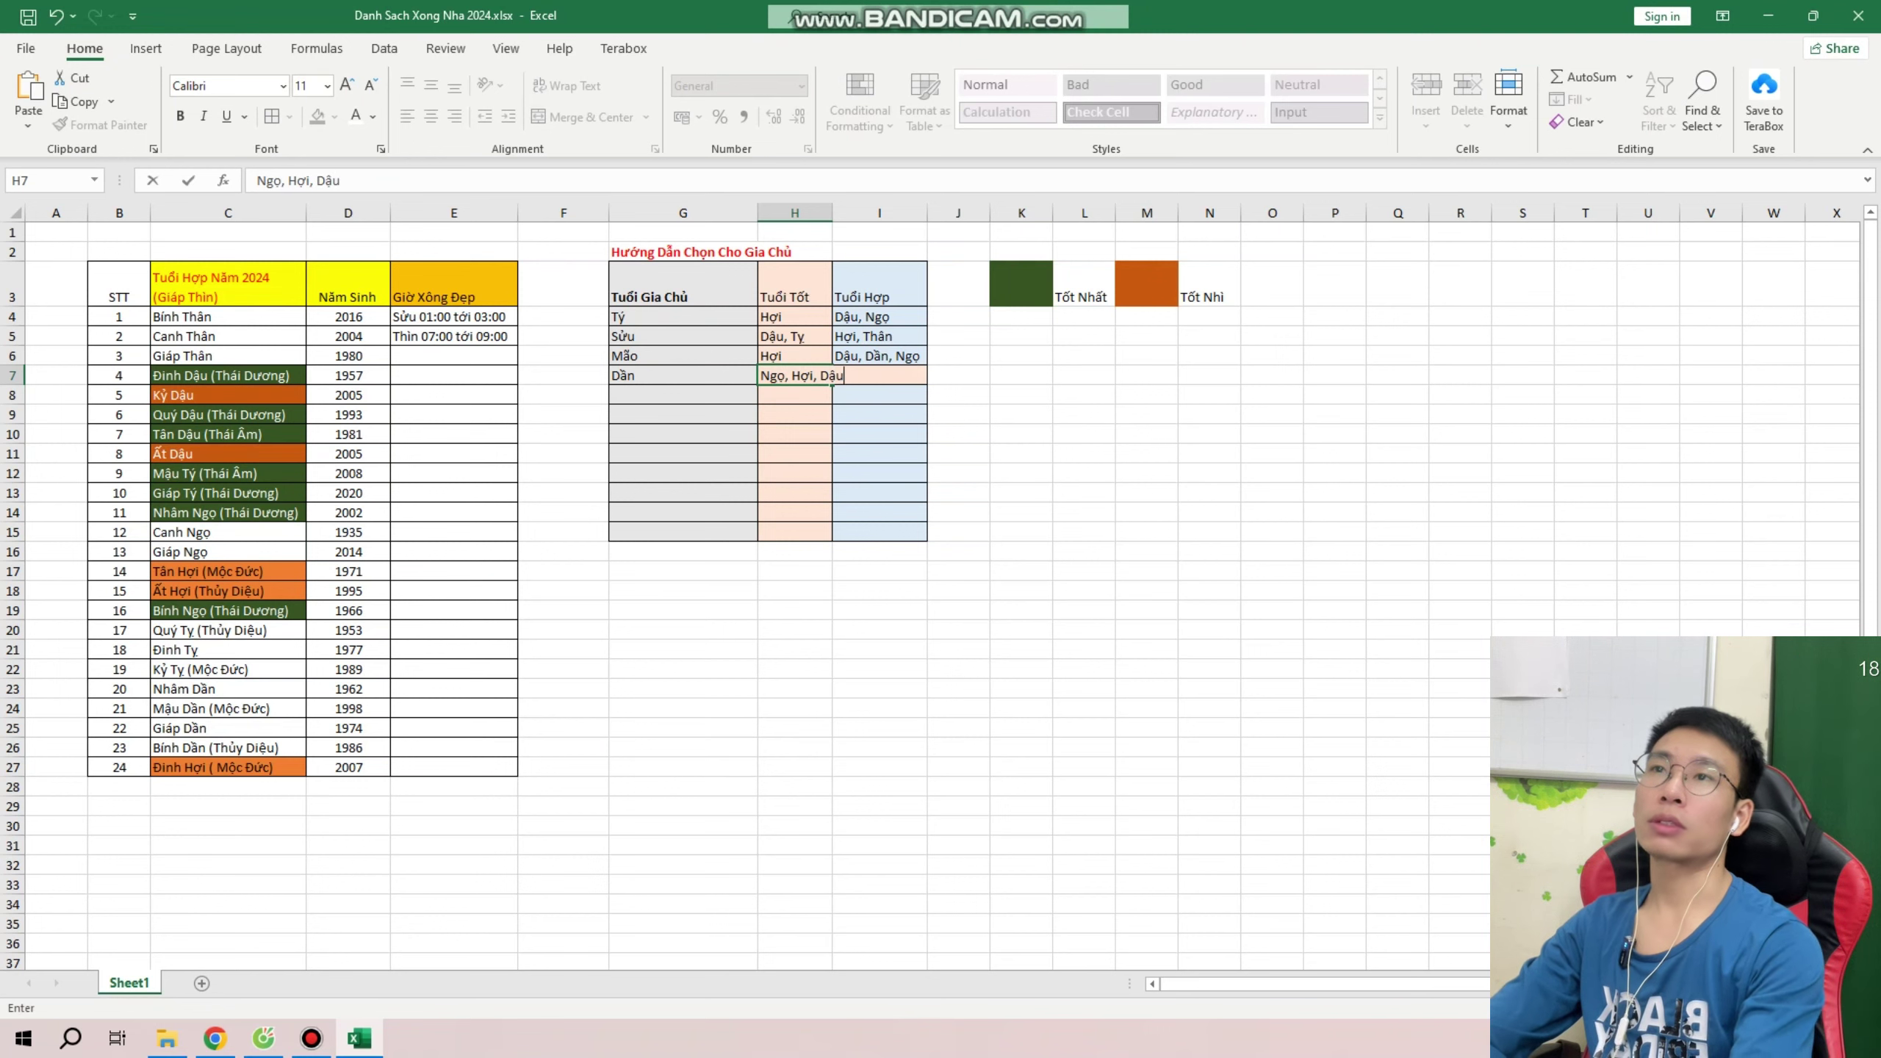
{"action": "left_click", "coordinate": [794, 415]}
{"action": "double_click", "coordinate": [833, 213]}
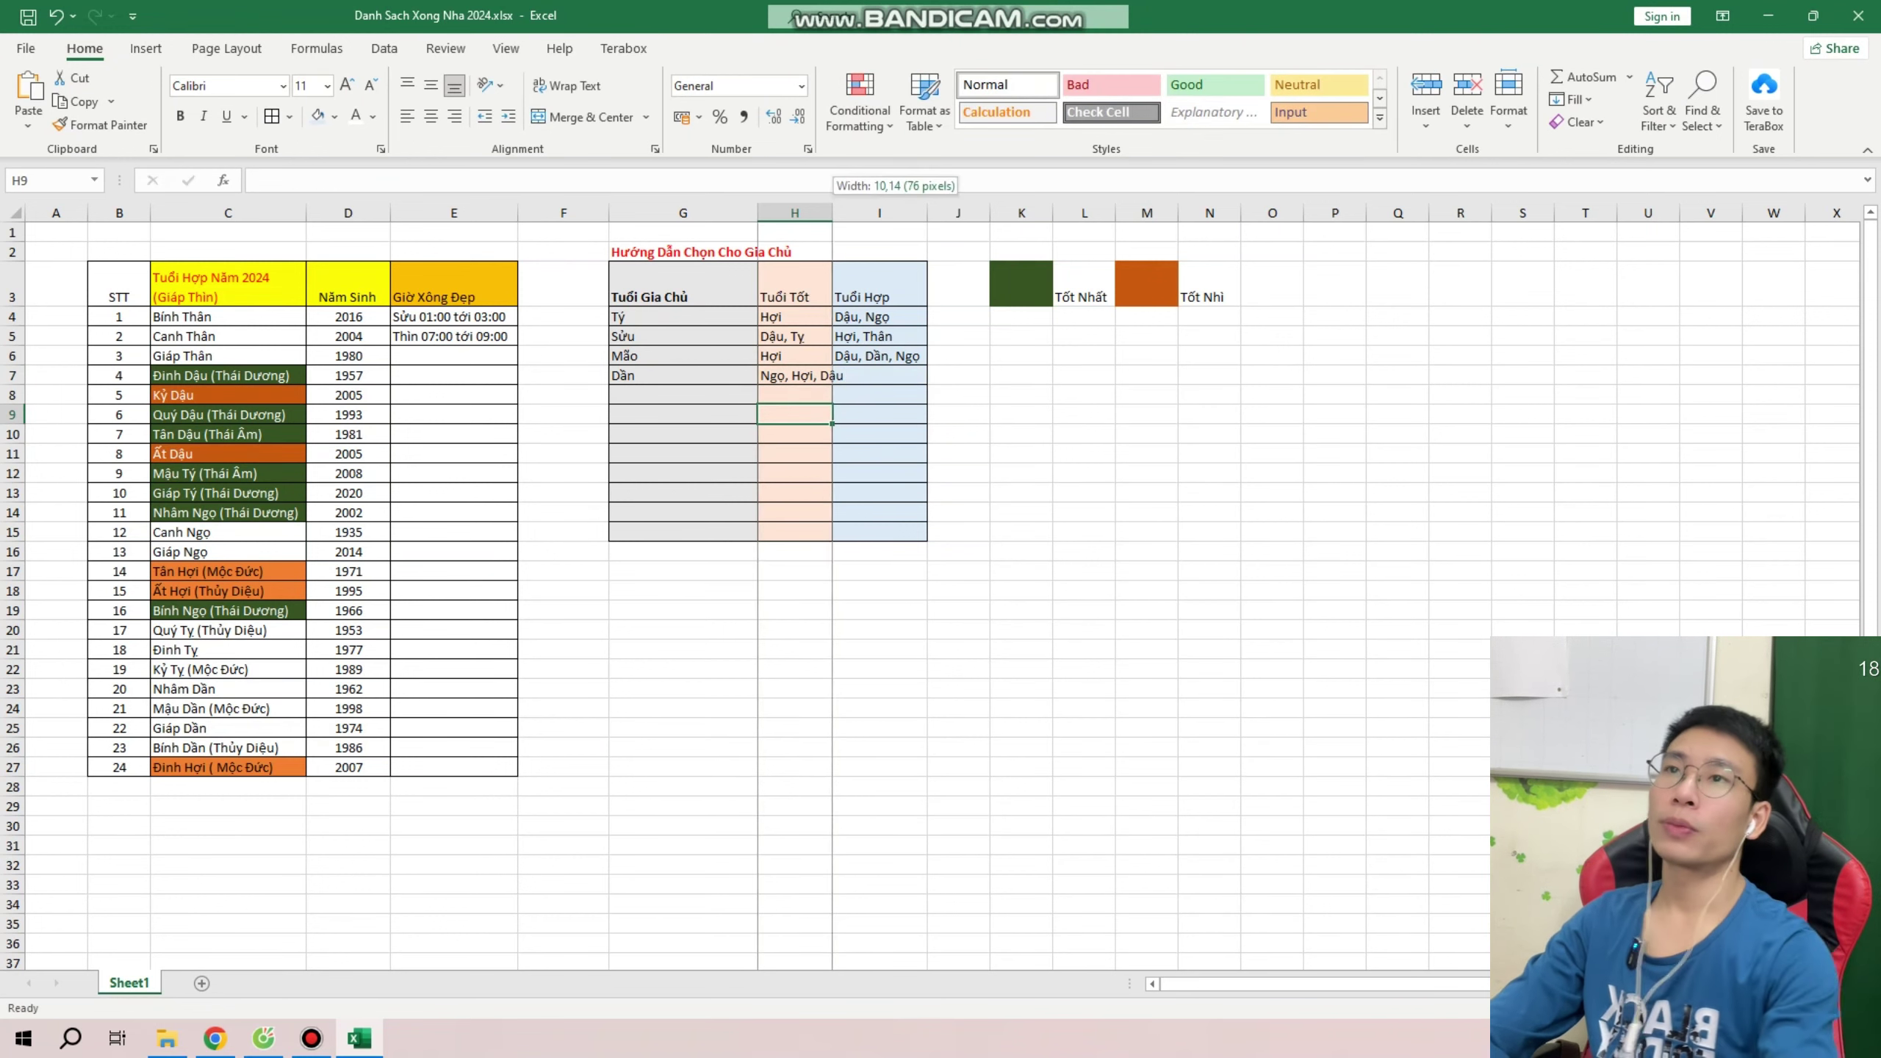
Enter "Hợi" as the Tuổi Hợp for the host age Dần and reduce its Tuổi Tốt to "Ngọ, Dậu".
{"action": "left_click", "coordinate": [891, 376]}
{"action": "type", "text": "Tỵ"}
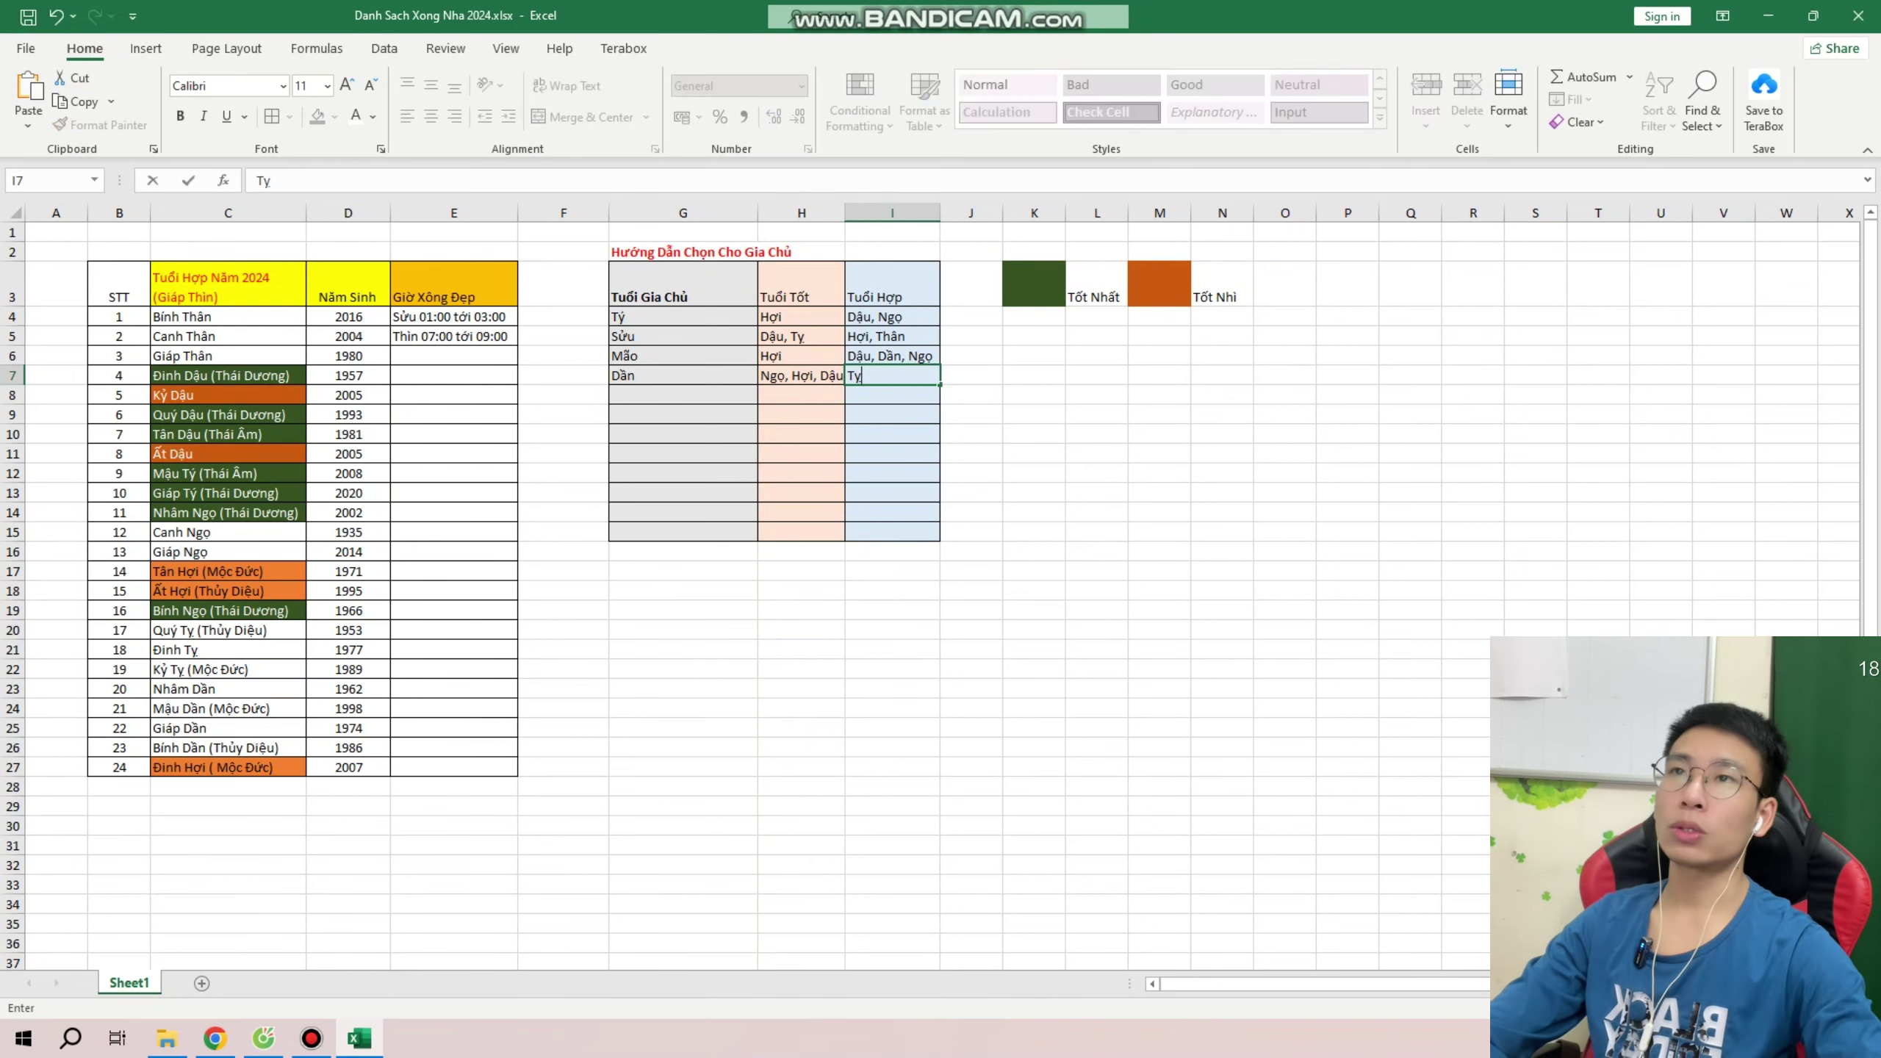
{"action": "key", "text": "BackSpace"}
{"action": "key", "text": "BackSpace"}
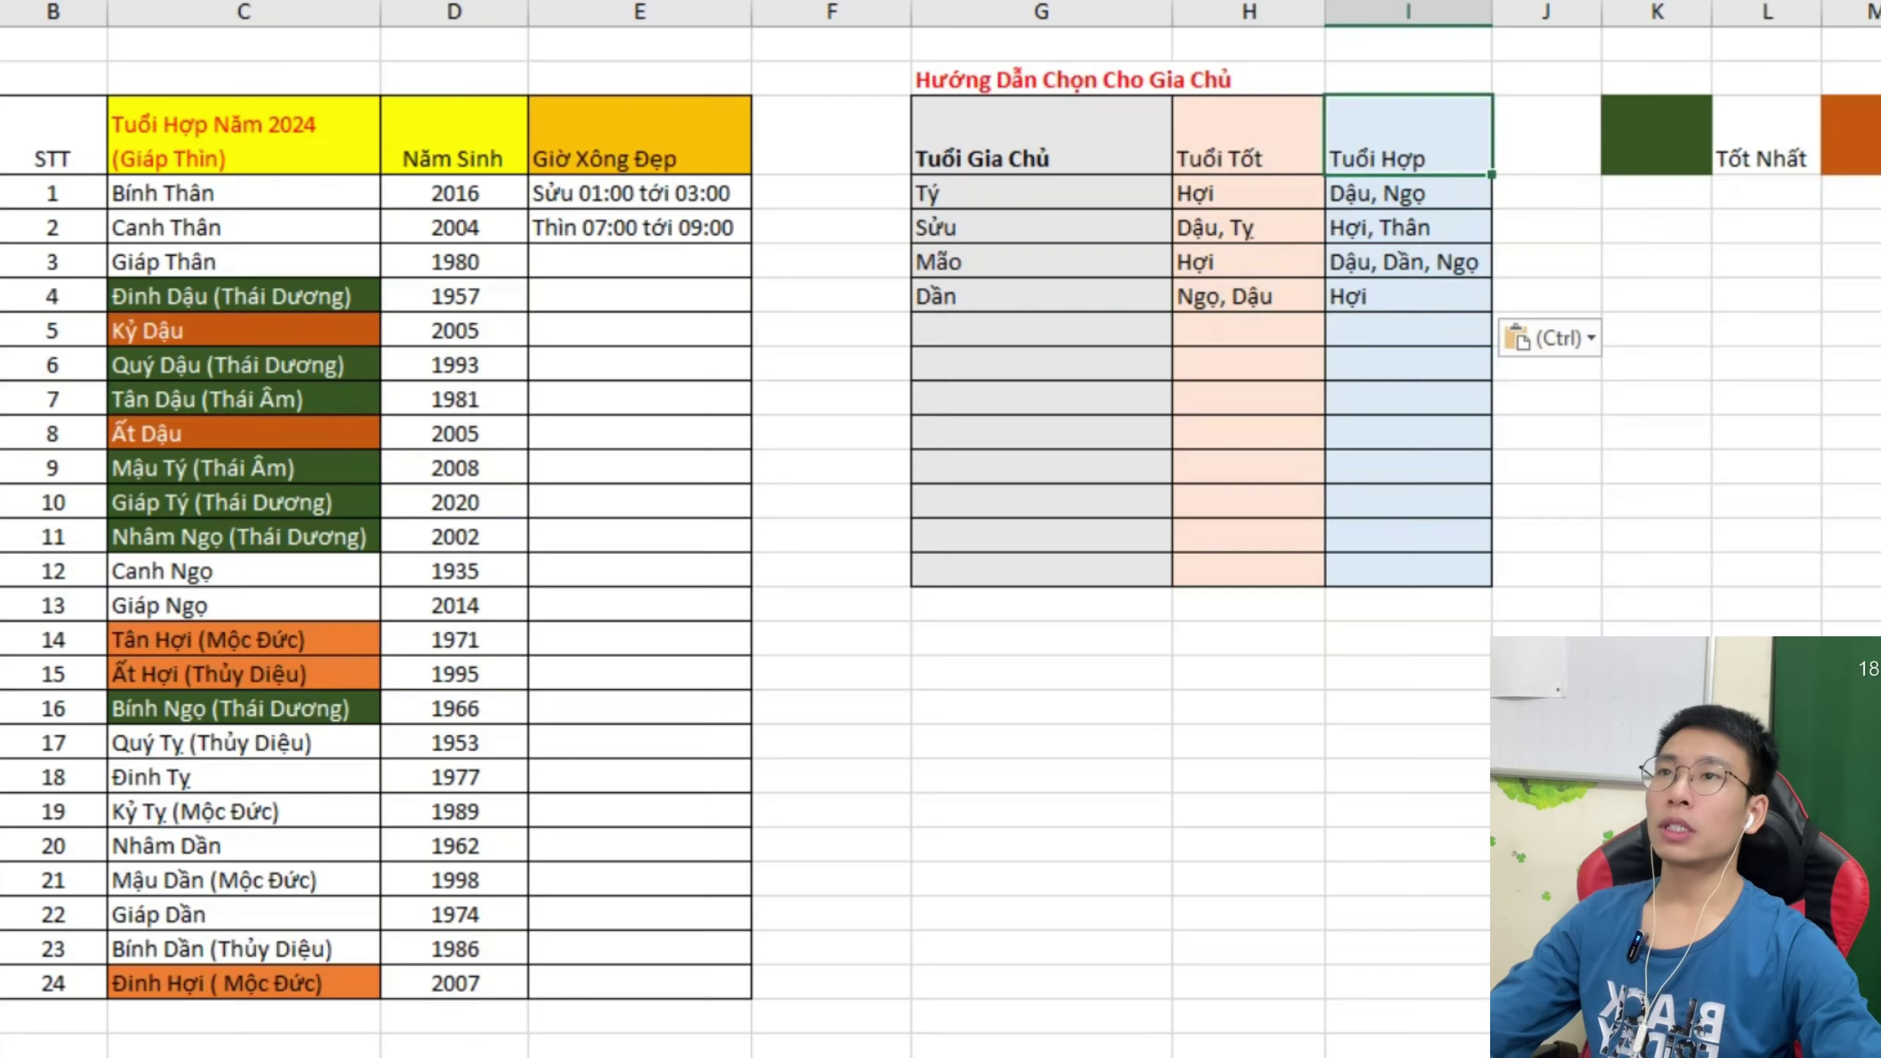
Enter "Thìn" as the fifth host age in the guide table.
{"action": "key", "text": "Left"}
{"action": "key", "text": "Left"}
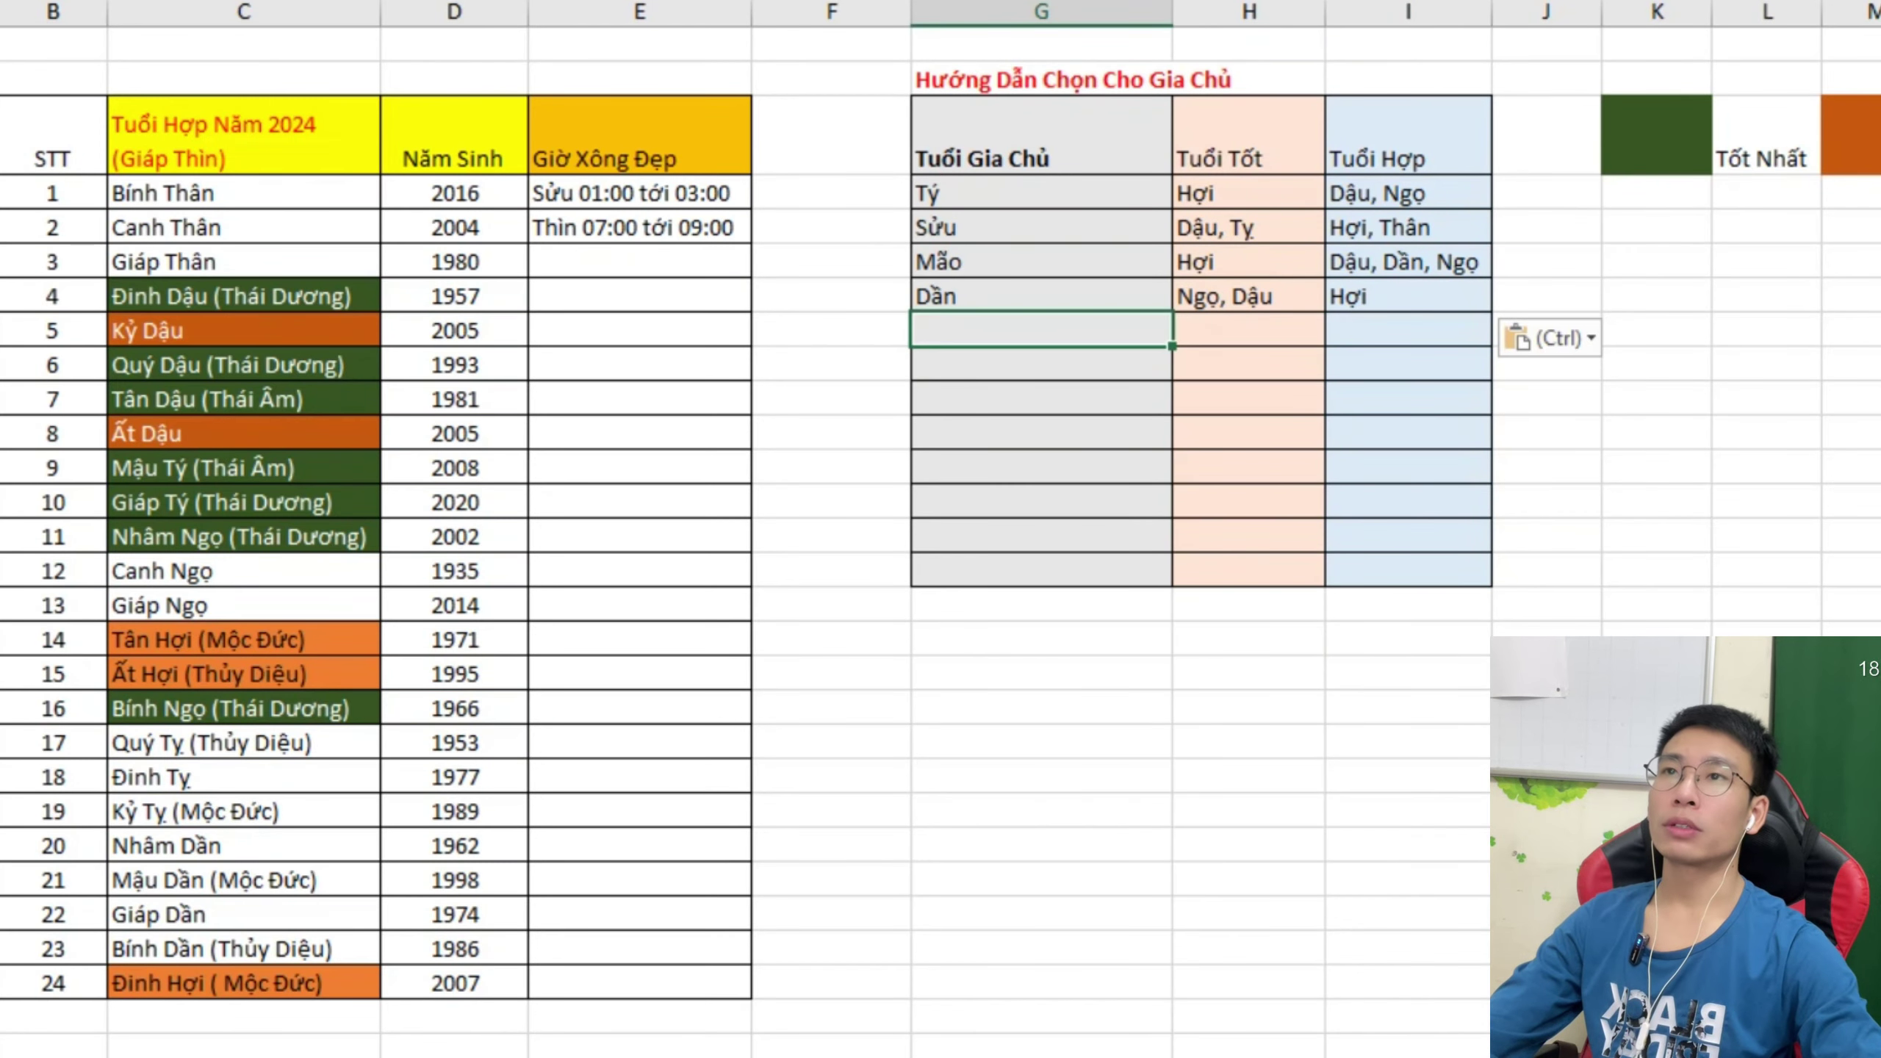
{"action": "key", "text": "F2"}
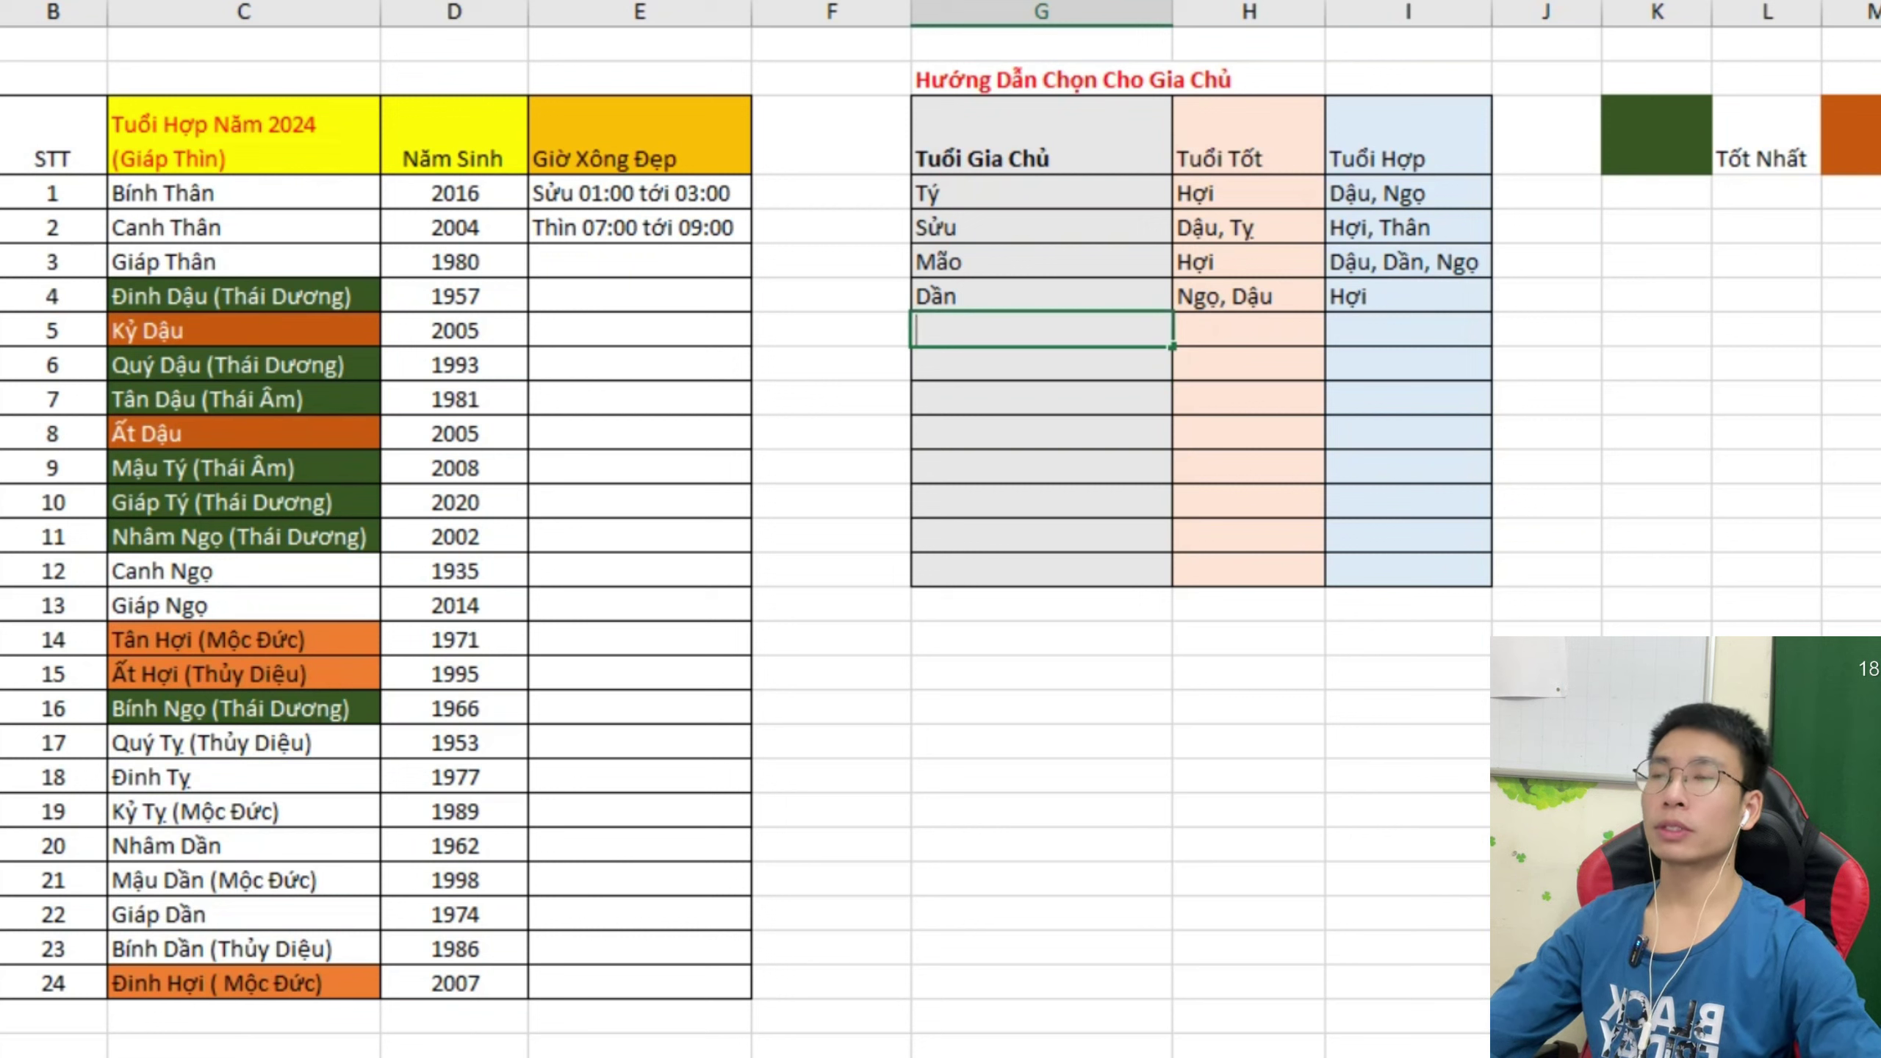
{"action": "type", "text": "Thinf"}
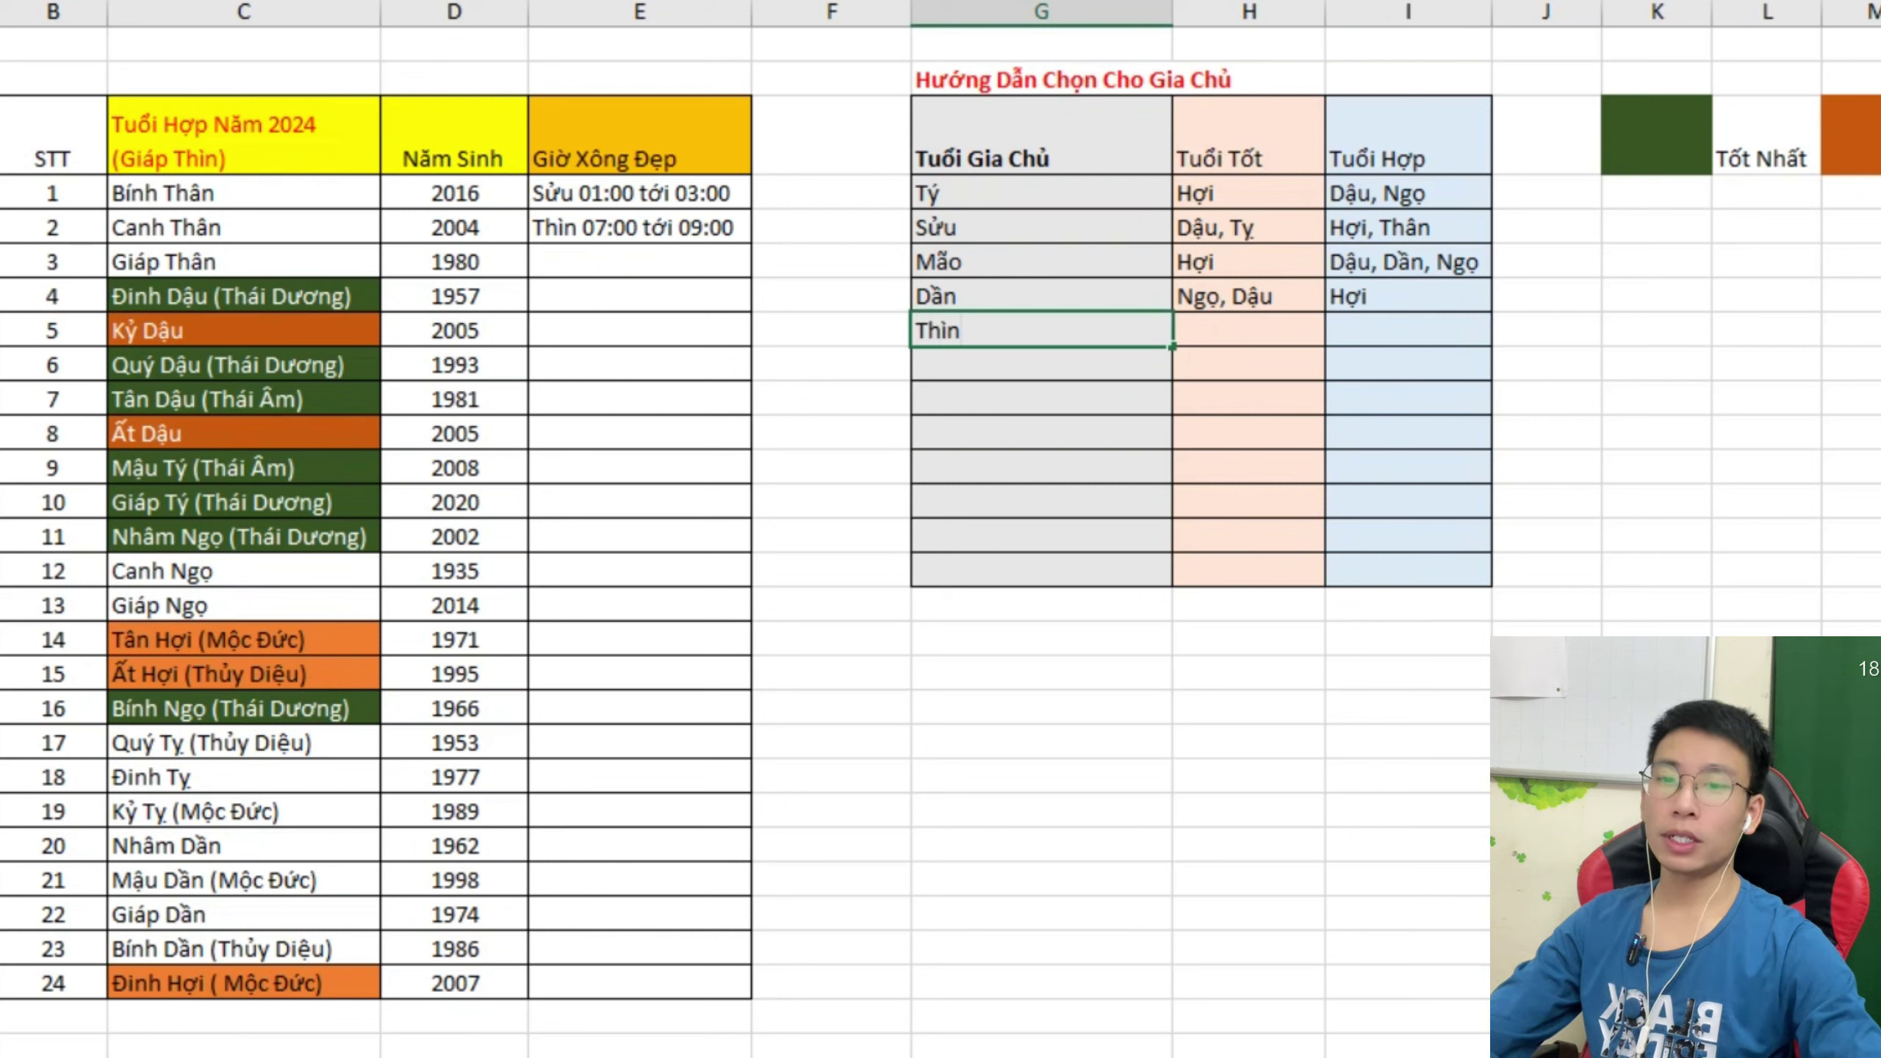
{"action": "key", "text": "Tab"}
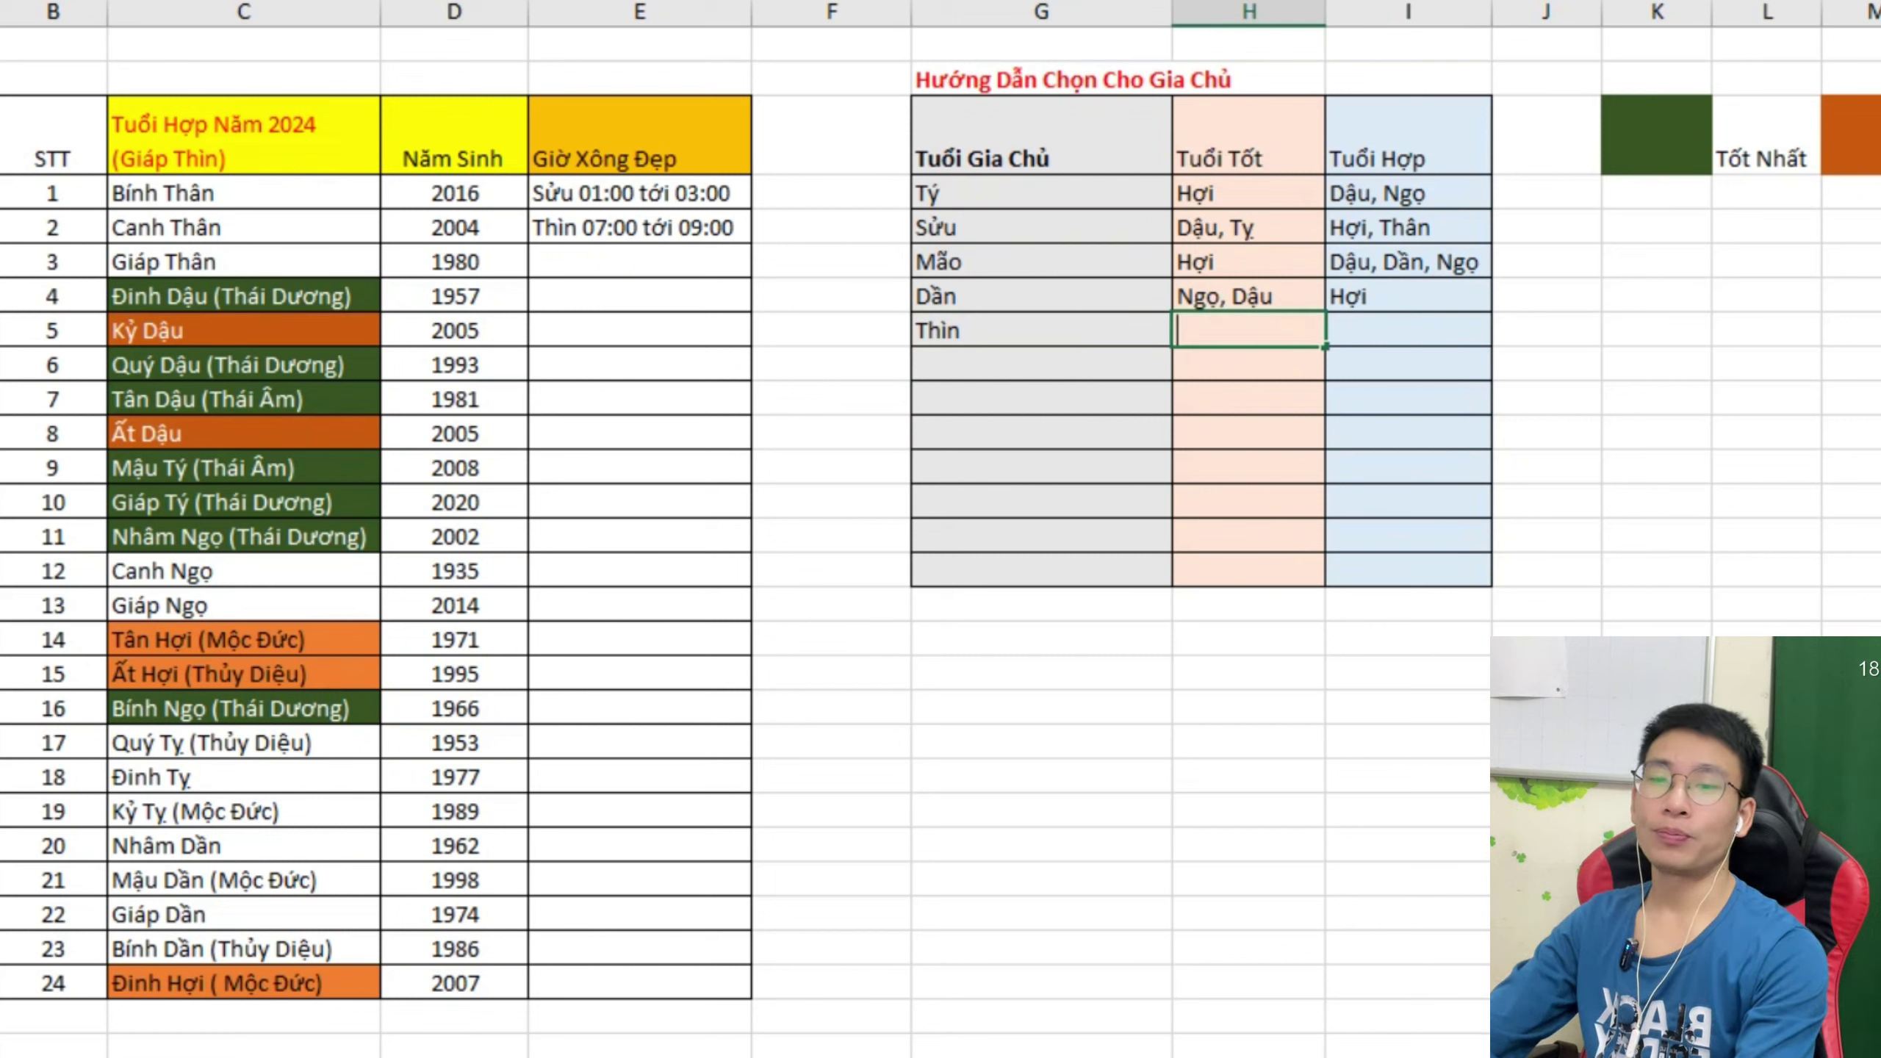
Enter "Dậu, Hợi" as the Tuổi Tốt for the host age Thìn, replacing the initially entered "Tỵ" with "Hợi".
{"action": "type", "text": "Daauj, Tyj"}
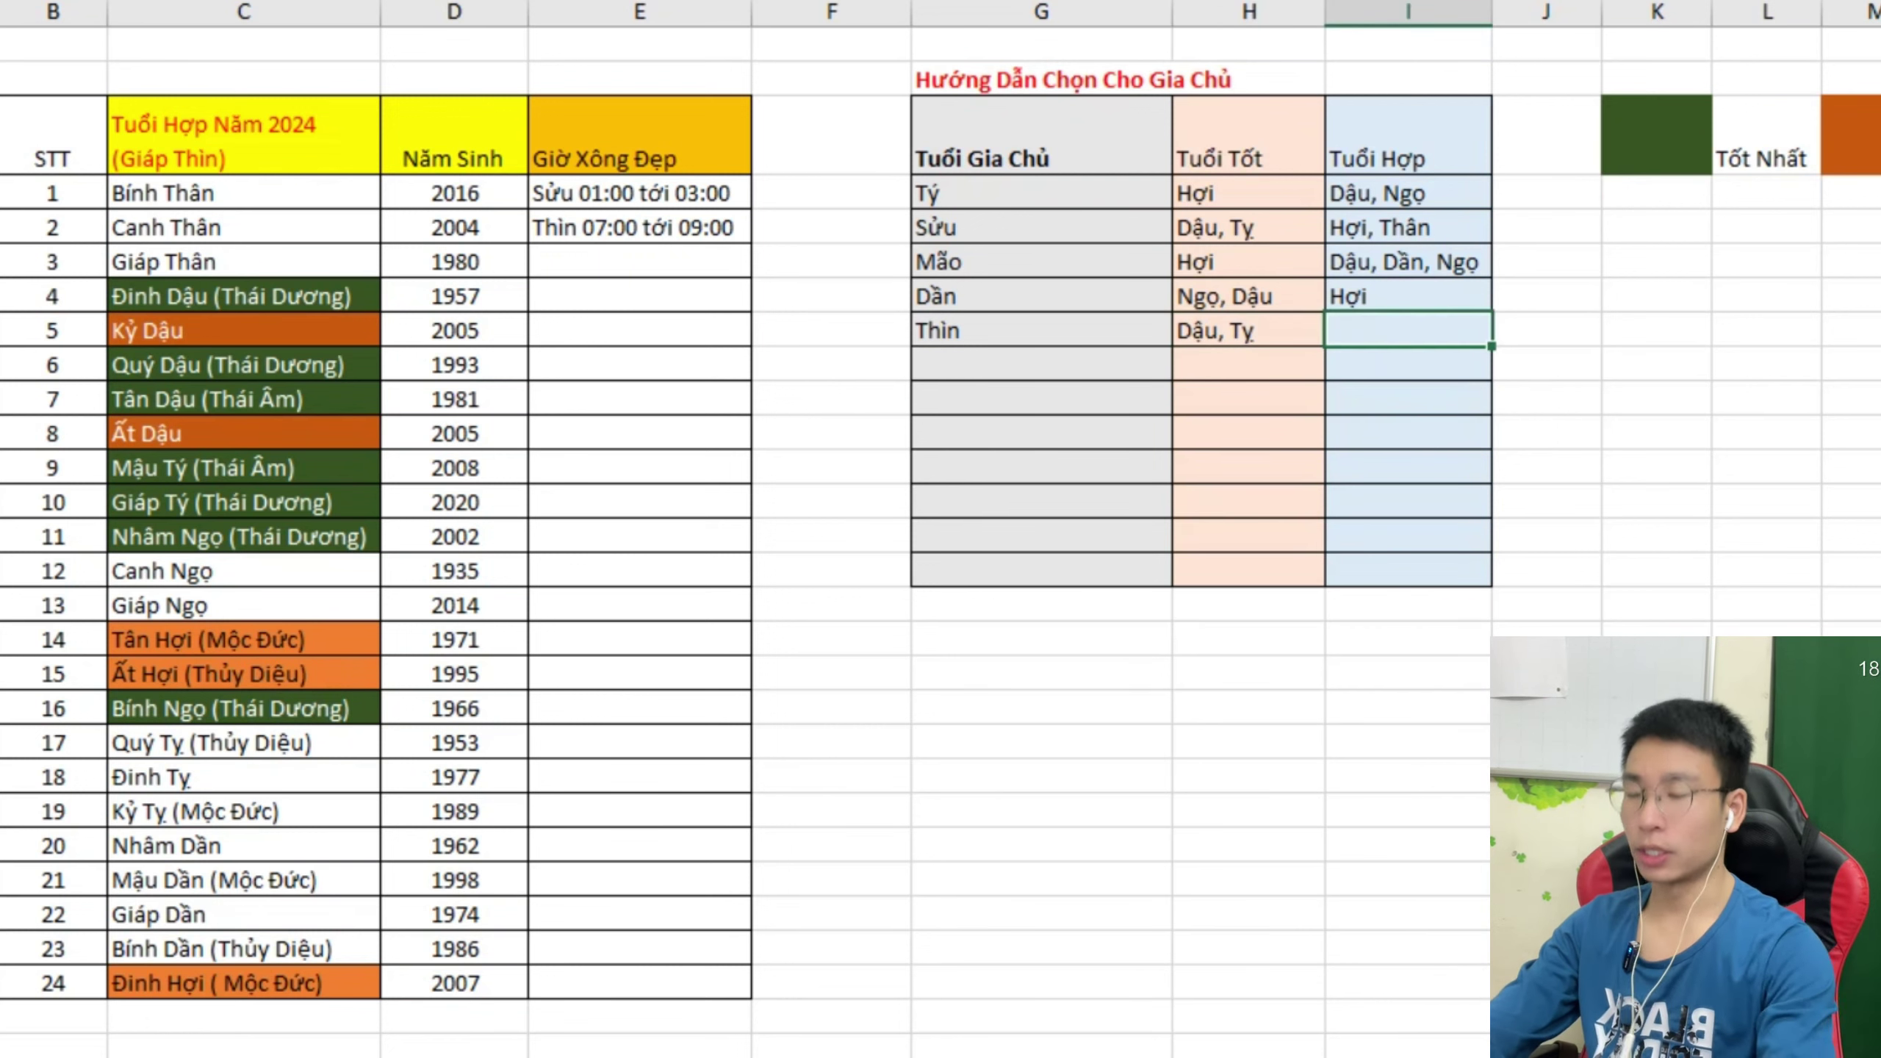
{"action": "key", "text": "Tab"}
{"action": "key", "text": "shift+Tab"}
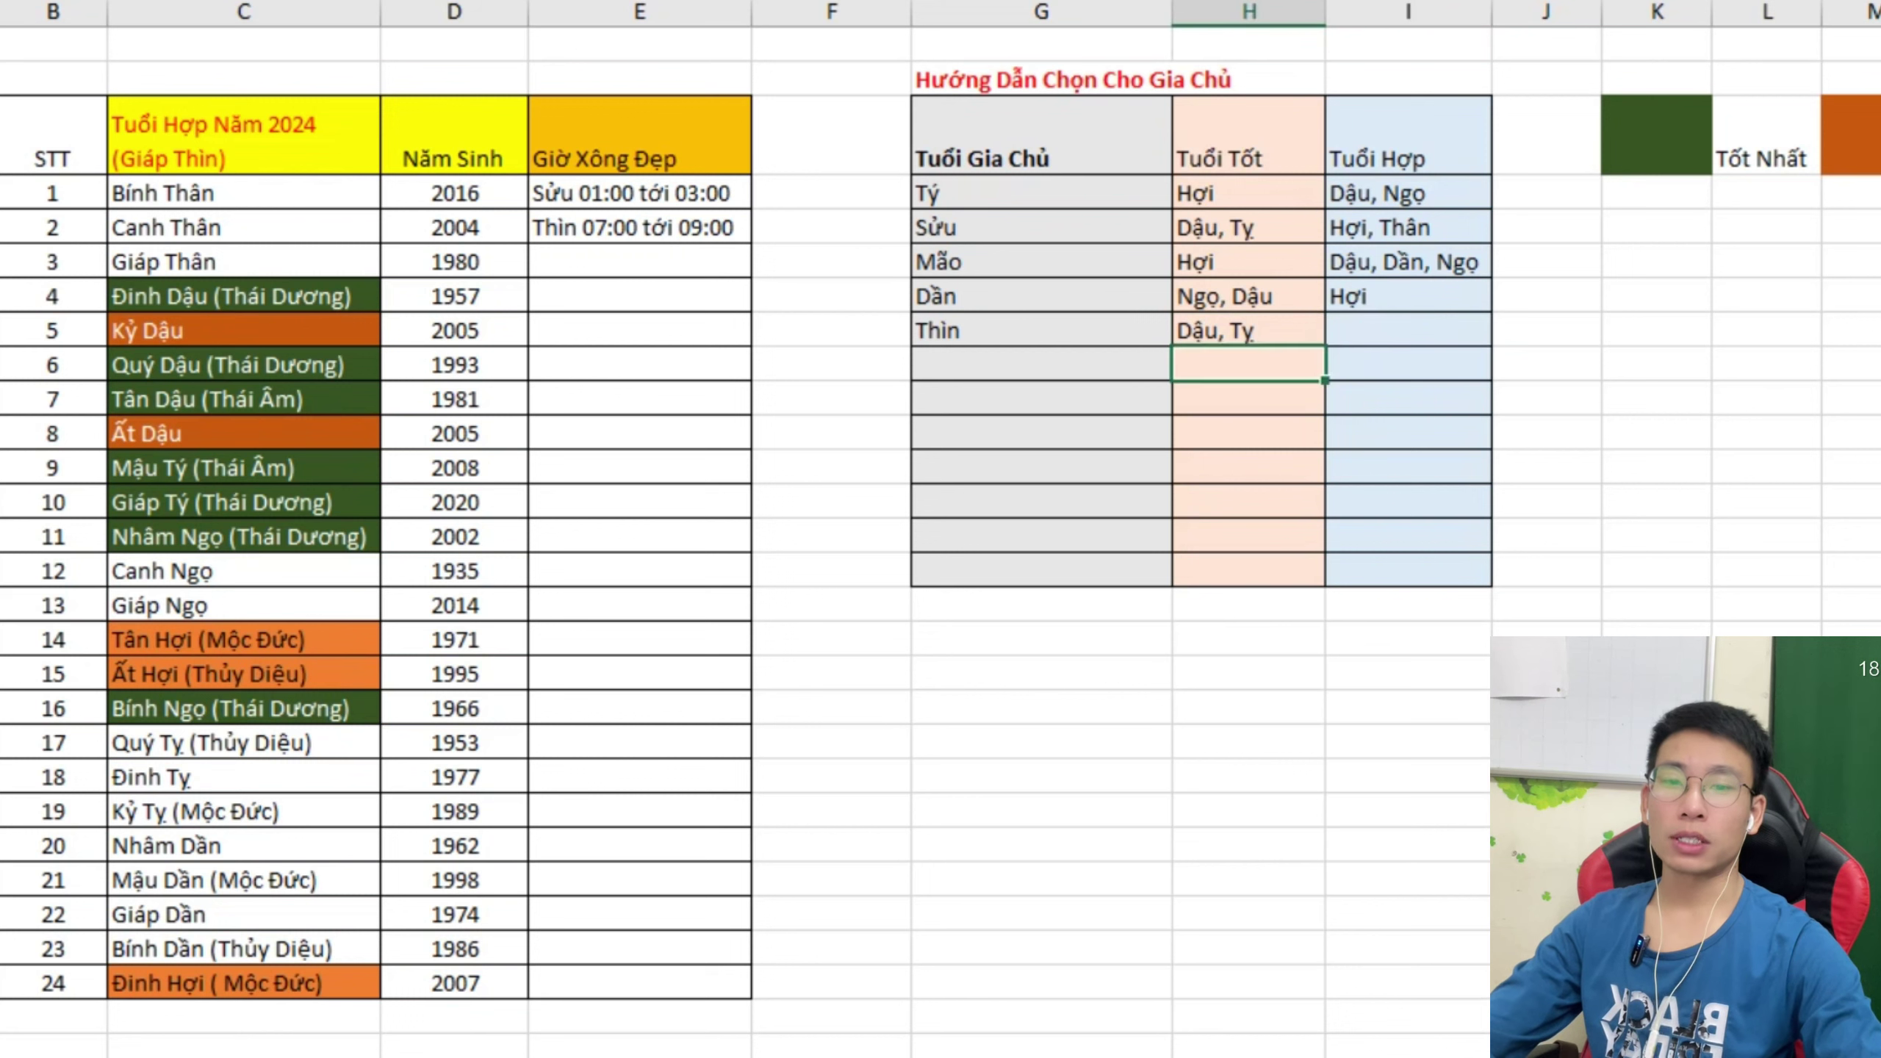
{"action": "key", "text": "F2"}
{"action": "key", "text": "BackSpace"}
{"action": "key", "text": "BackSpace"}
{"action": "type", "text": "Hợi"}
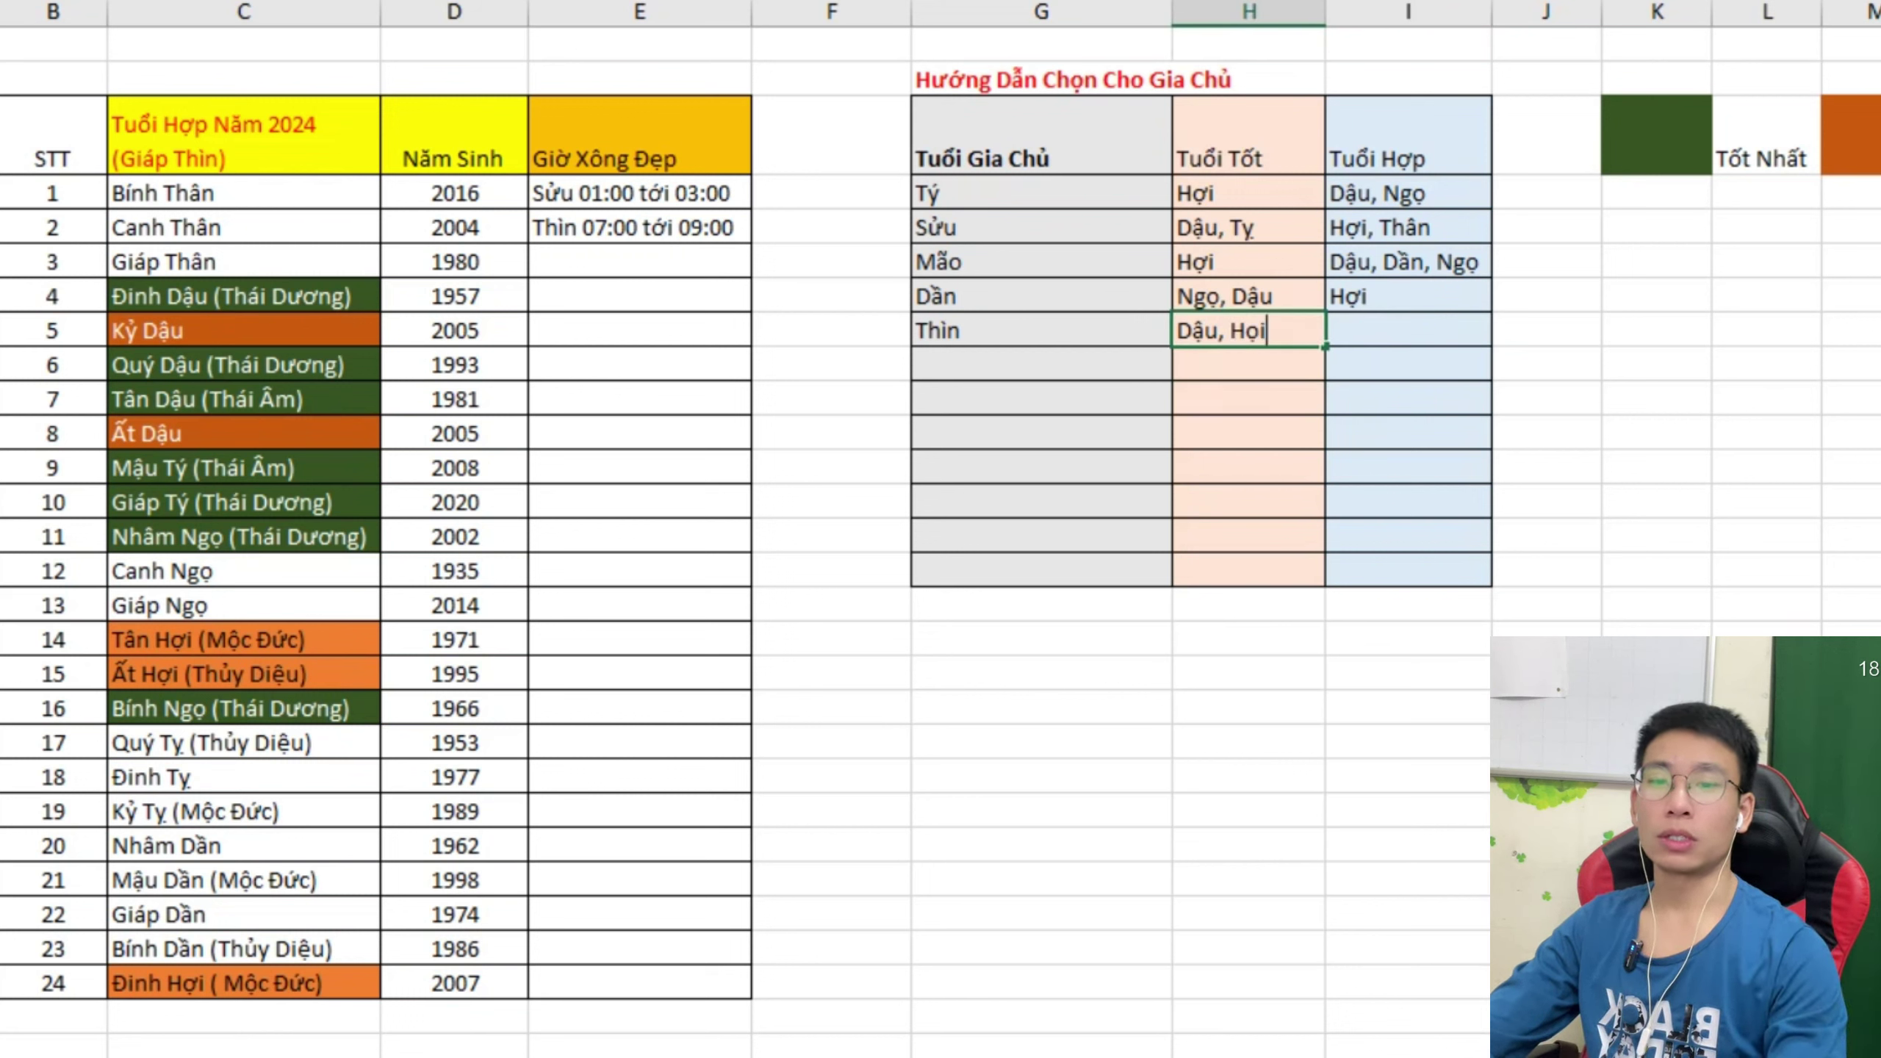
{"action": "key", "text": "Tab"}
Enter "Dần, Ngọ, Tỵ" as the Tuổi Hợp for the host age Thìn.
{"action": "key", "text": "F2"}
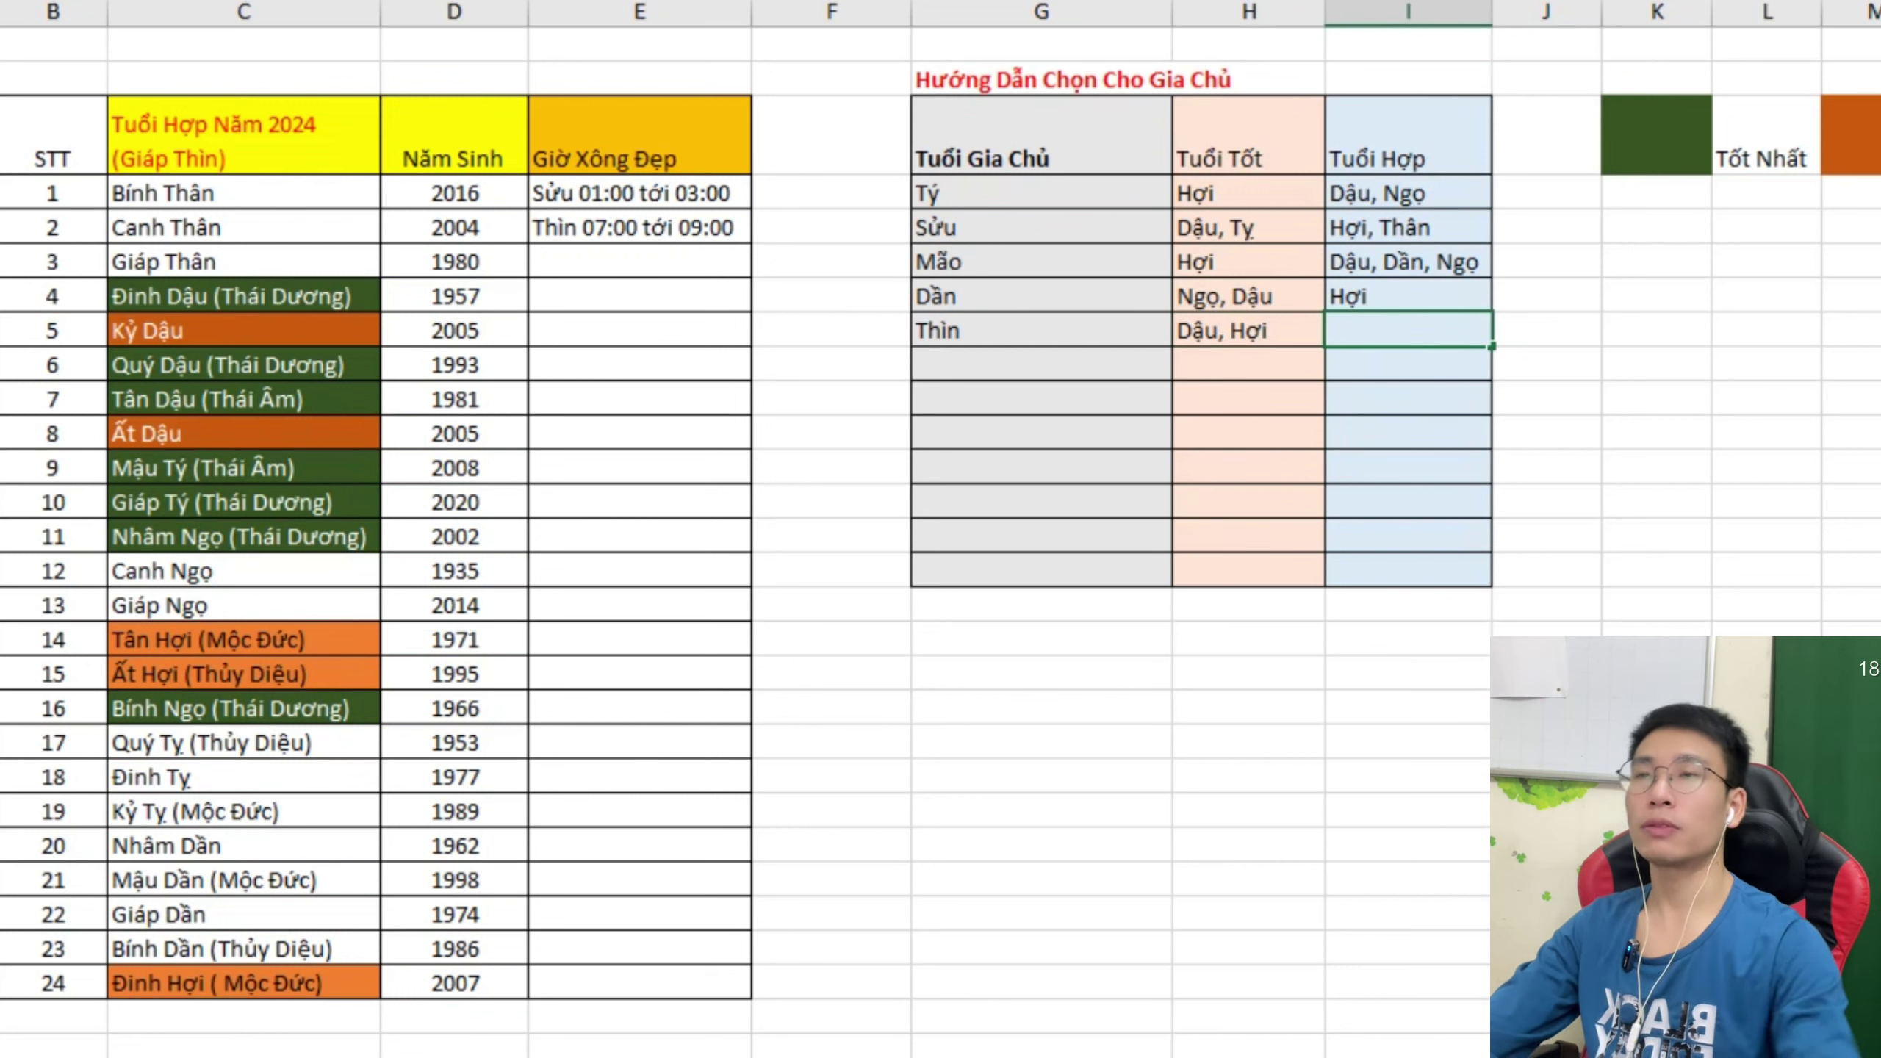
{"action": "type", "text": "Dần, N"}
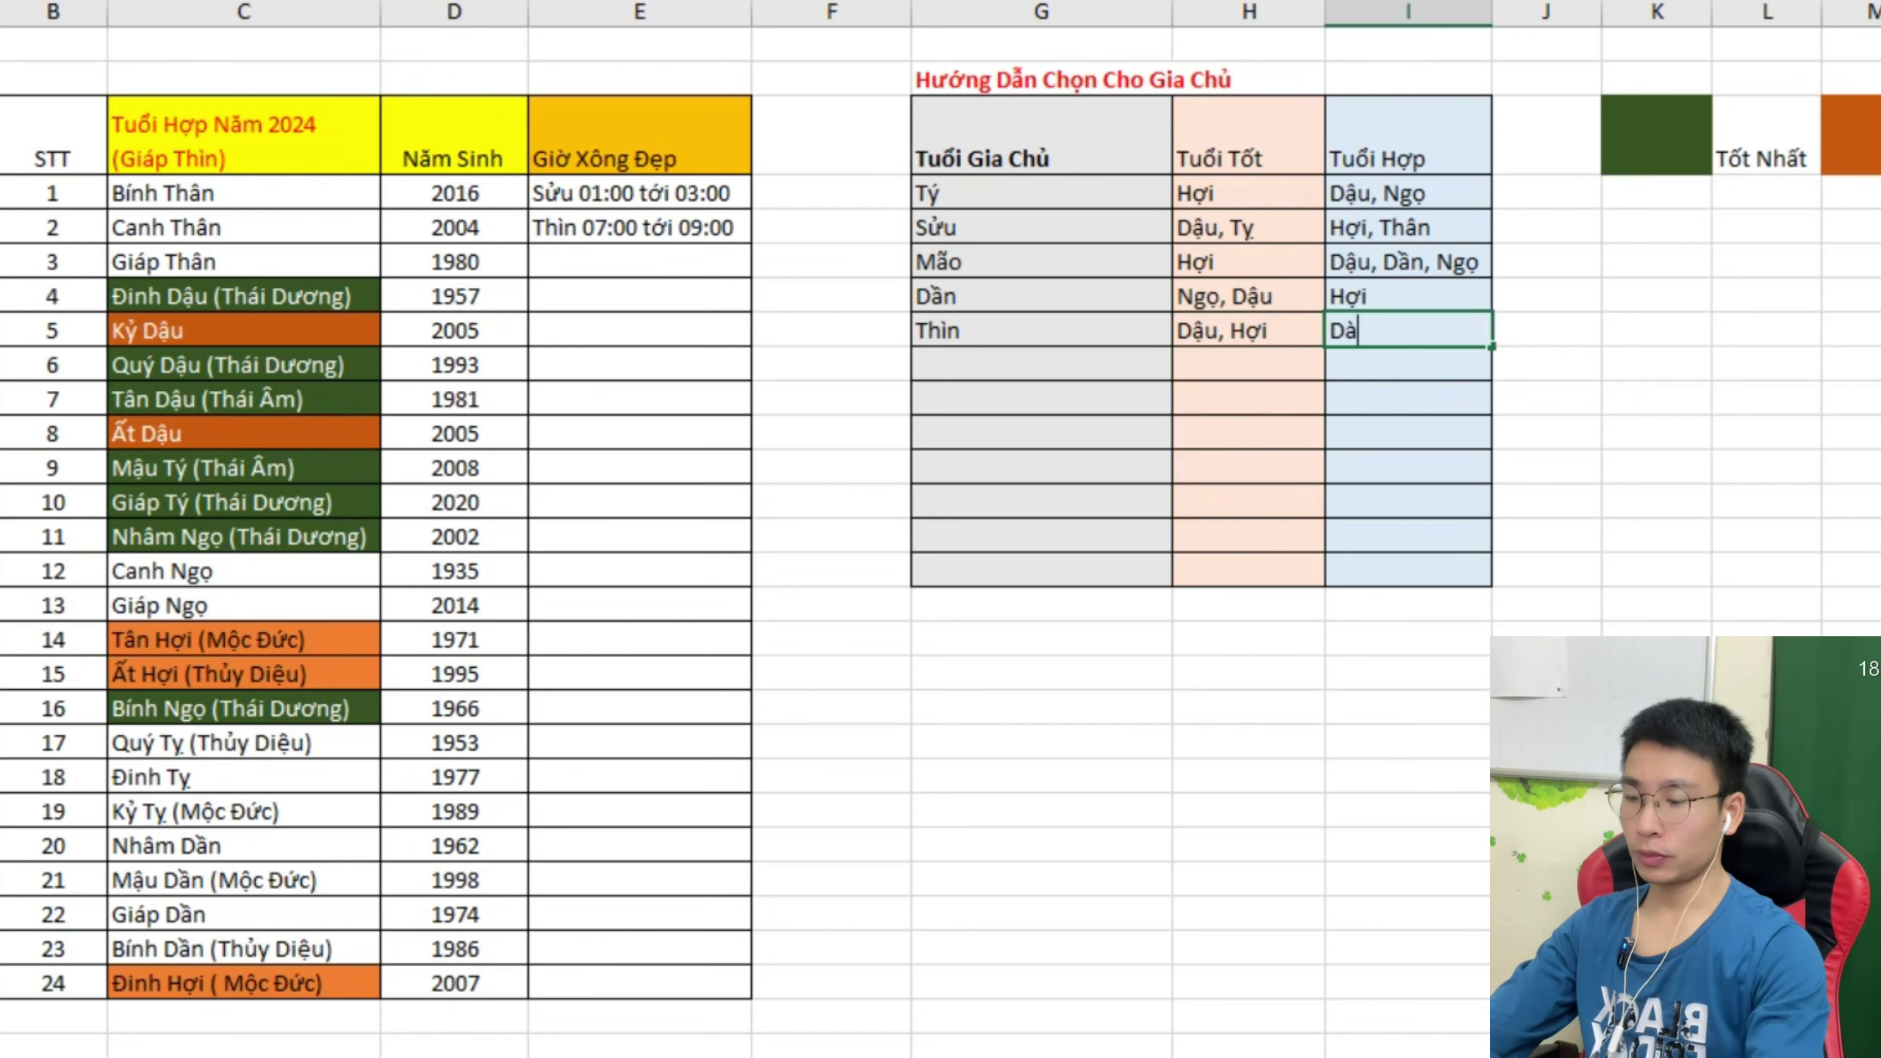
{"action": "type", "text": "ogj"}
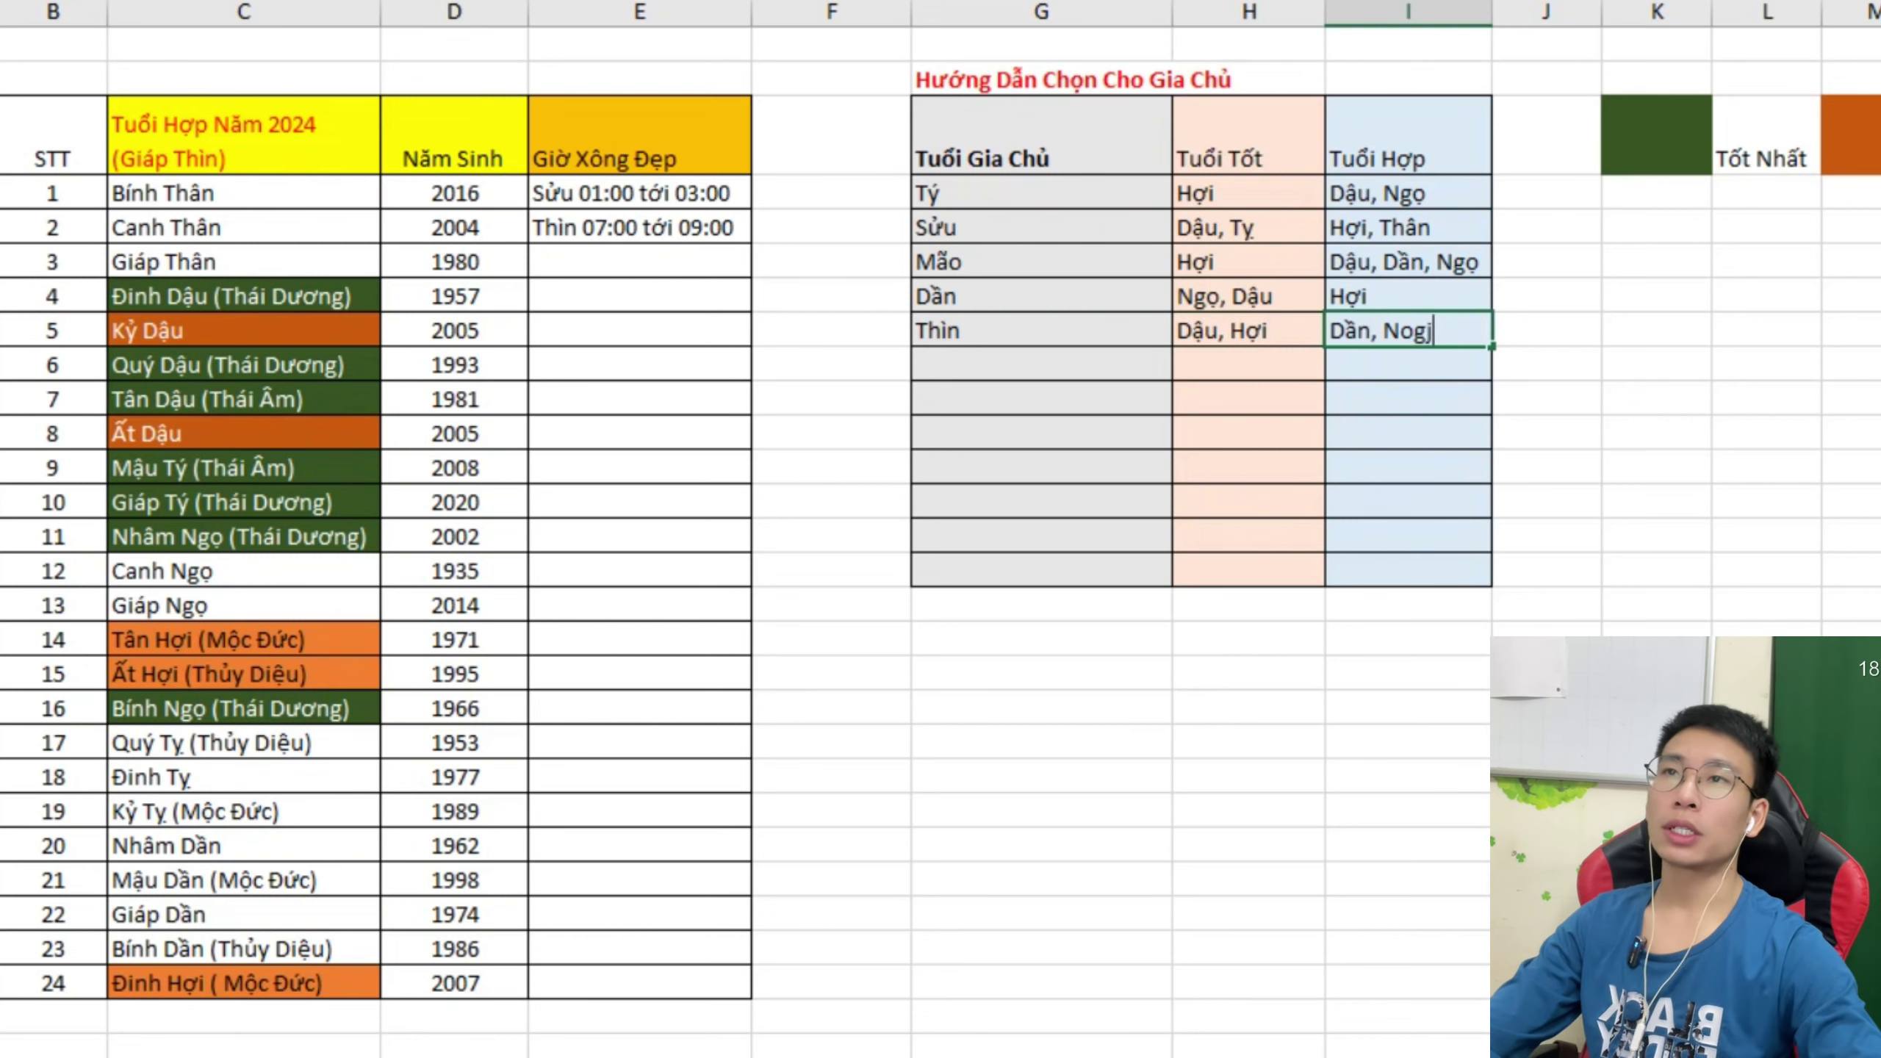
{"action": "key", "text": "BackSpace"}
{"action": "key", "text": "BackSpace"}
{"action": "key", "text": "BackSpace"}
{"action": "type", "text": "o"}
{"action": "key", "text": "BackSpace"}
{"action": "type", "text": "gọ, Tỵ"}
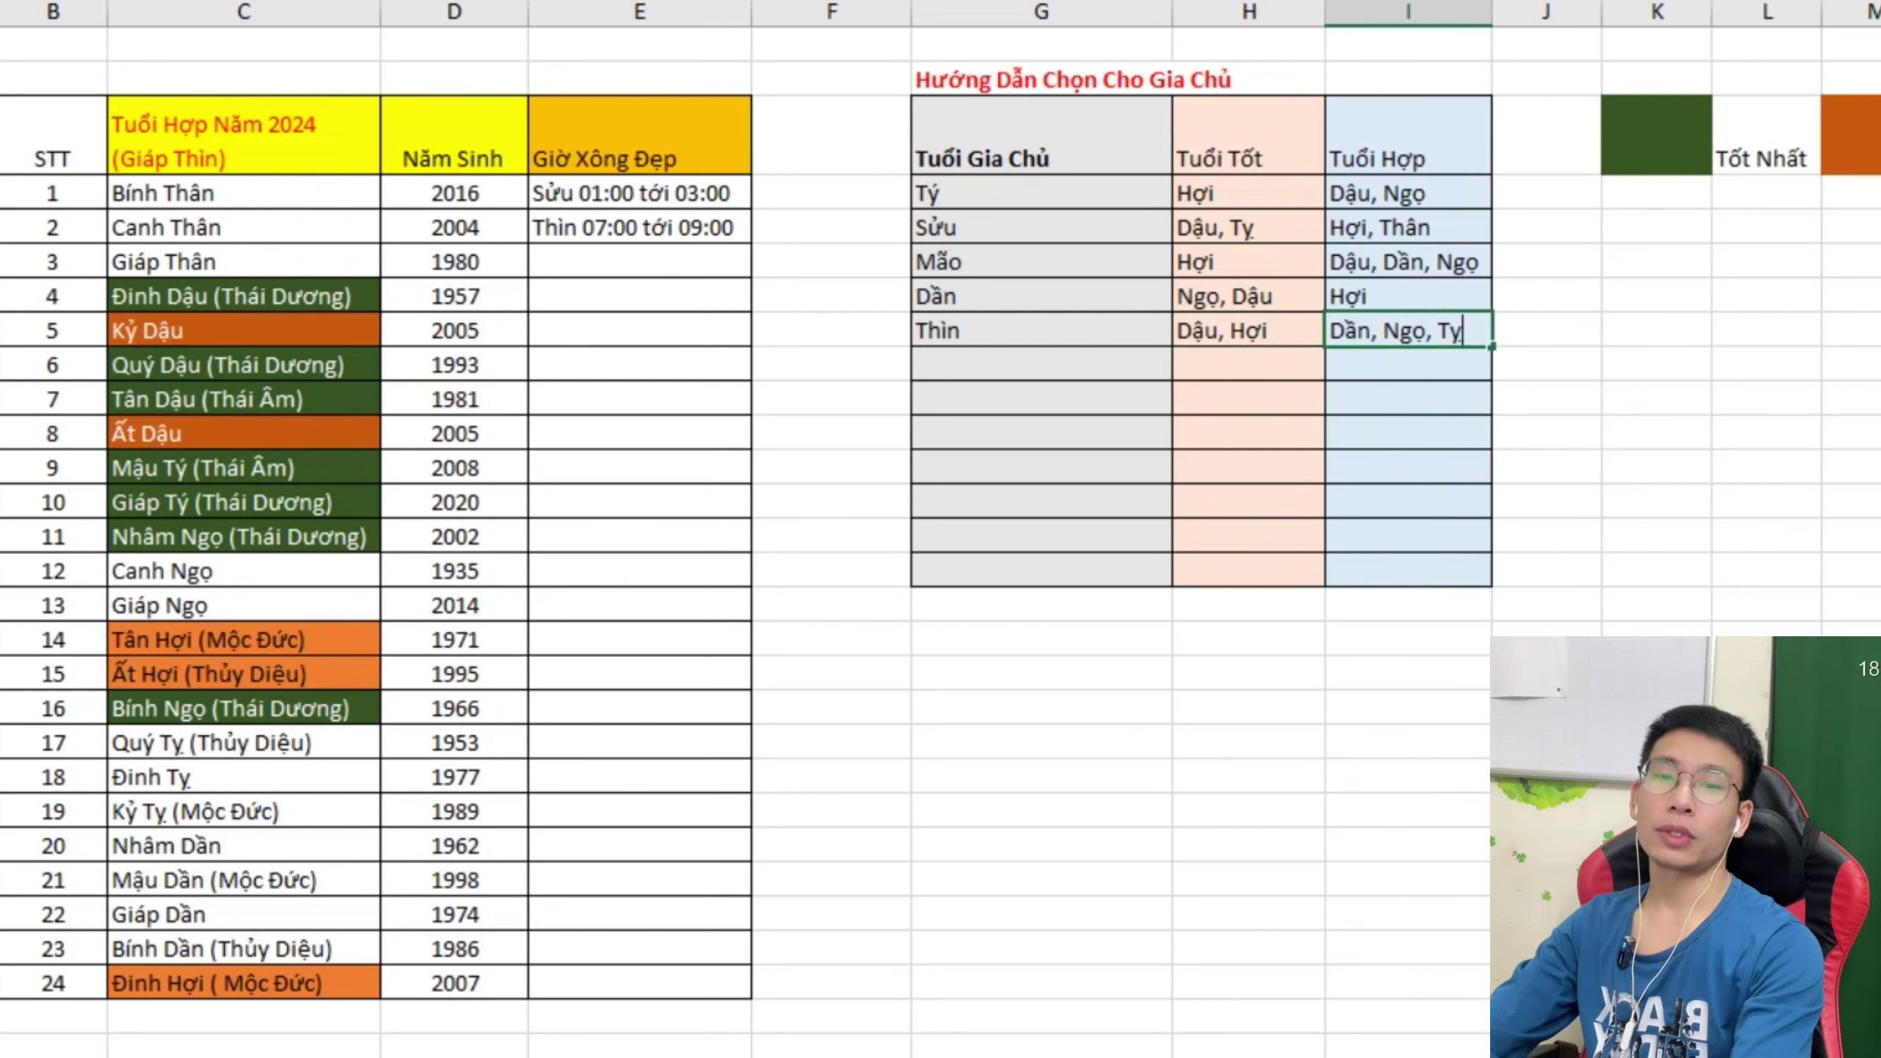
Enter "Tỵ" as the sixth host age and "Dậu" as its Tuổi Tốt.
{"action": "left_click", "coordinate": [1041, 433]}
{"action": "left_click", "coordinate": [1041, 365]}
{"action": "double_click", "coordinate": [1041, 365]}
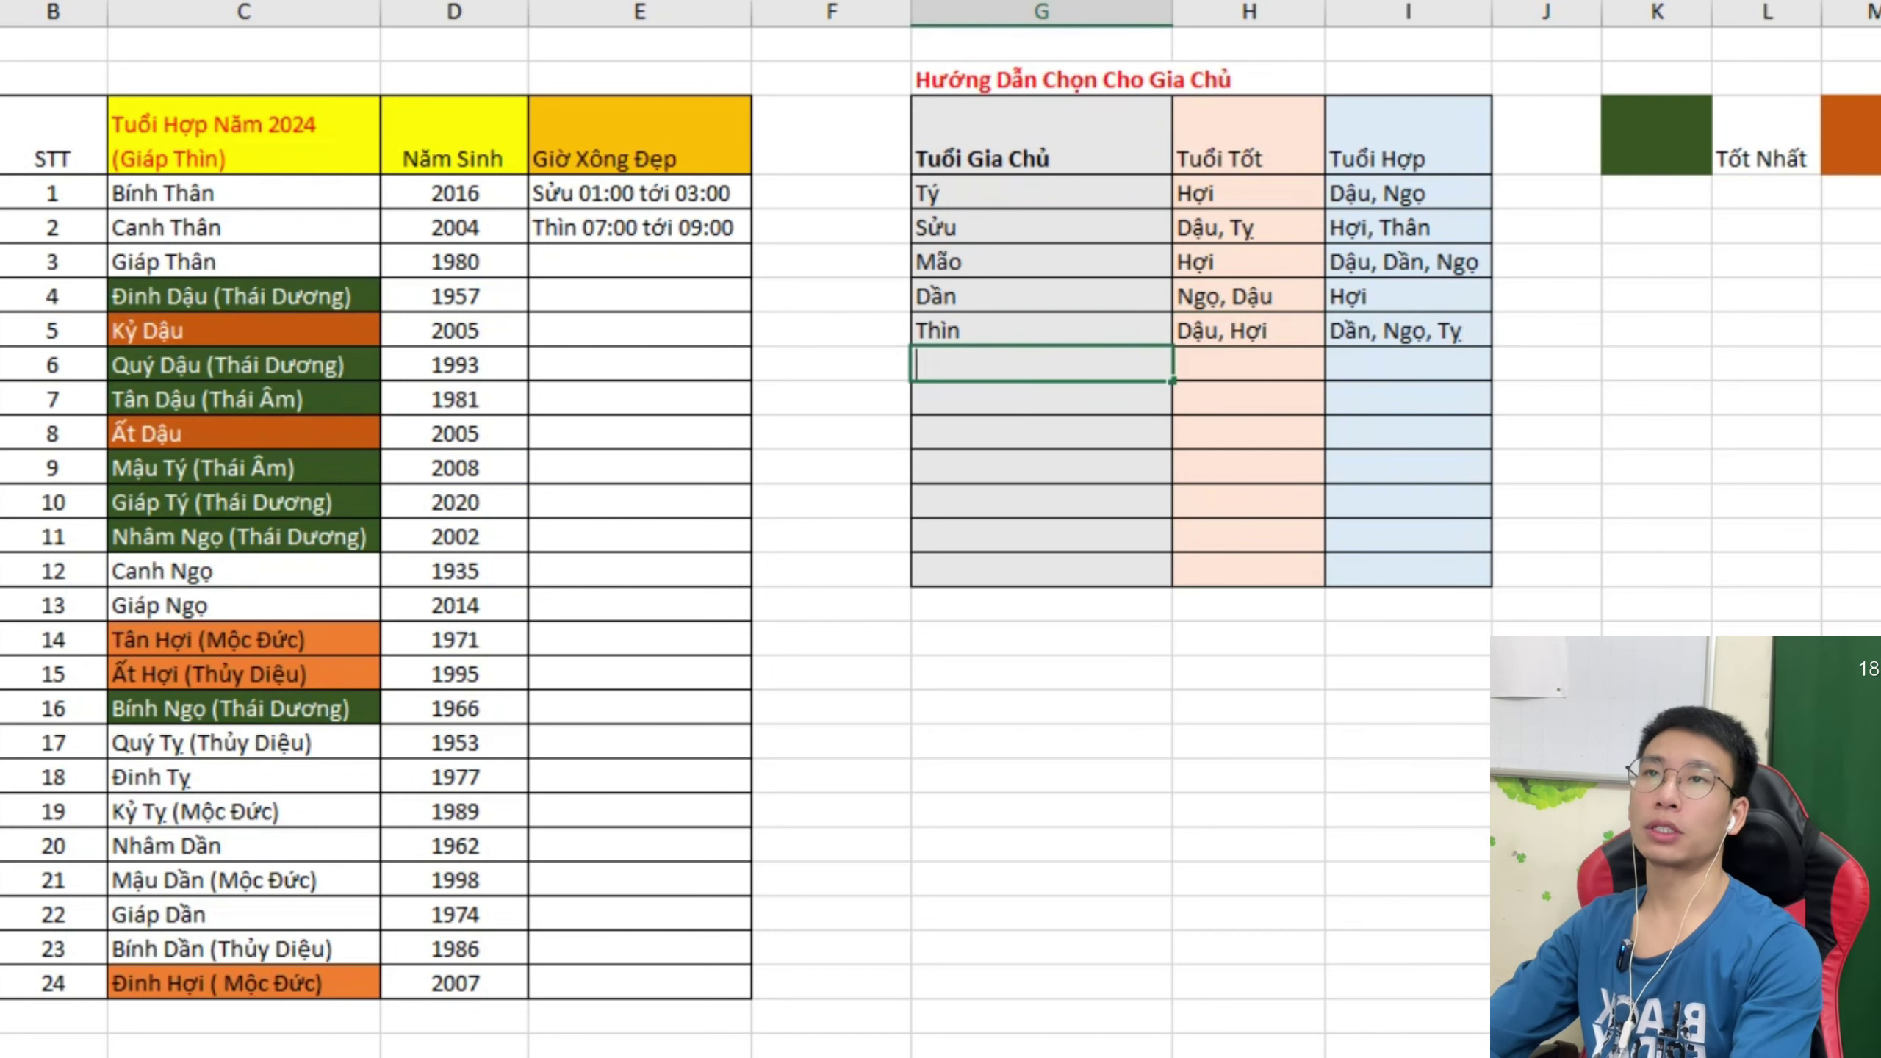
{"action": "type", "text": "Tỵ"}
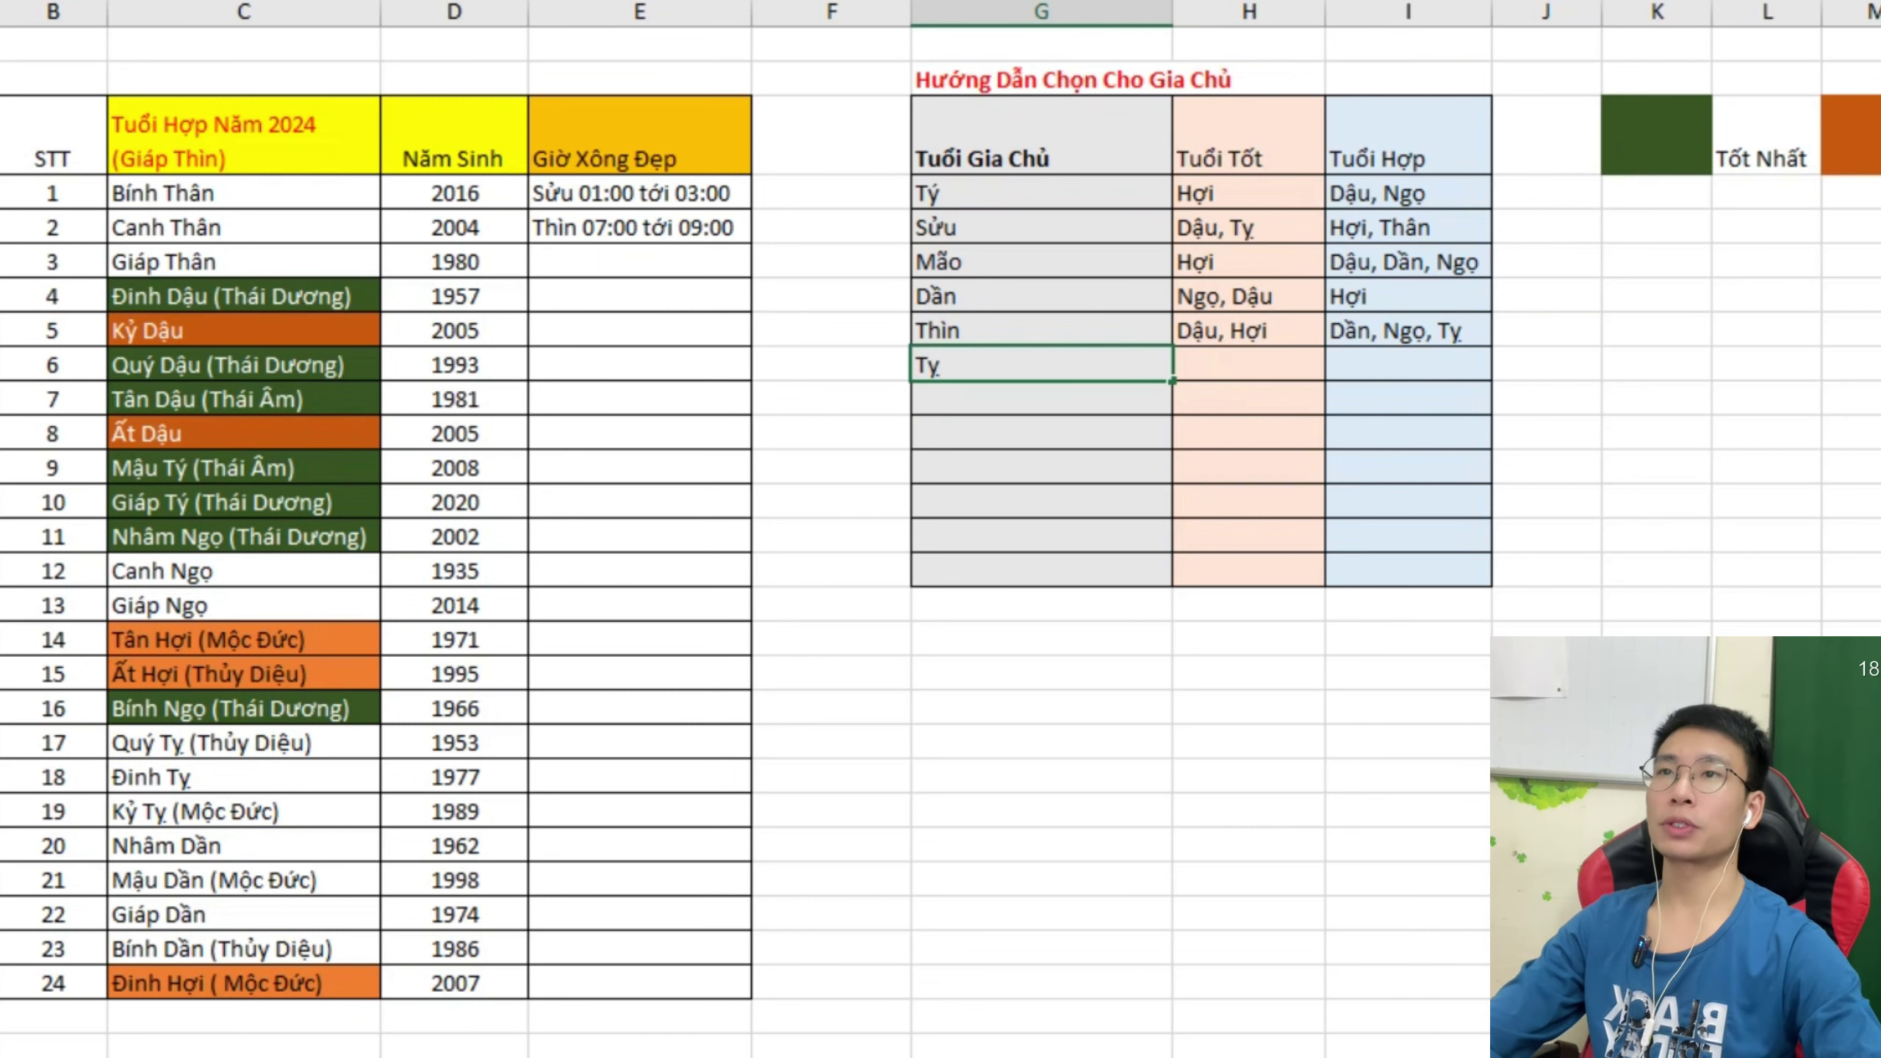
{"action": "key", "text": "Tab"}
{"action": "type", "text": "Dậu"}
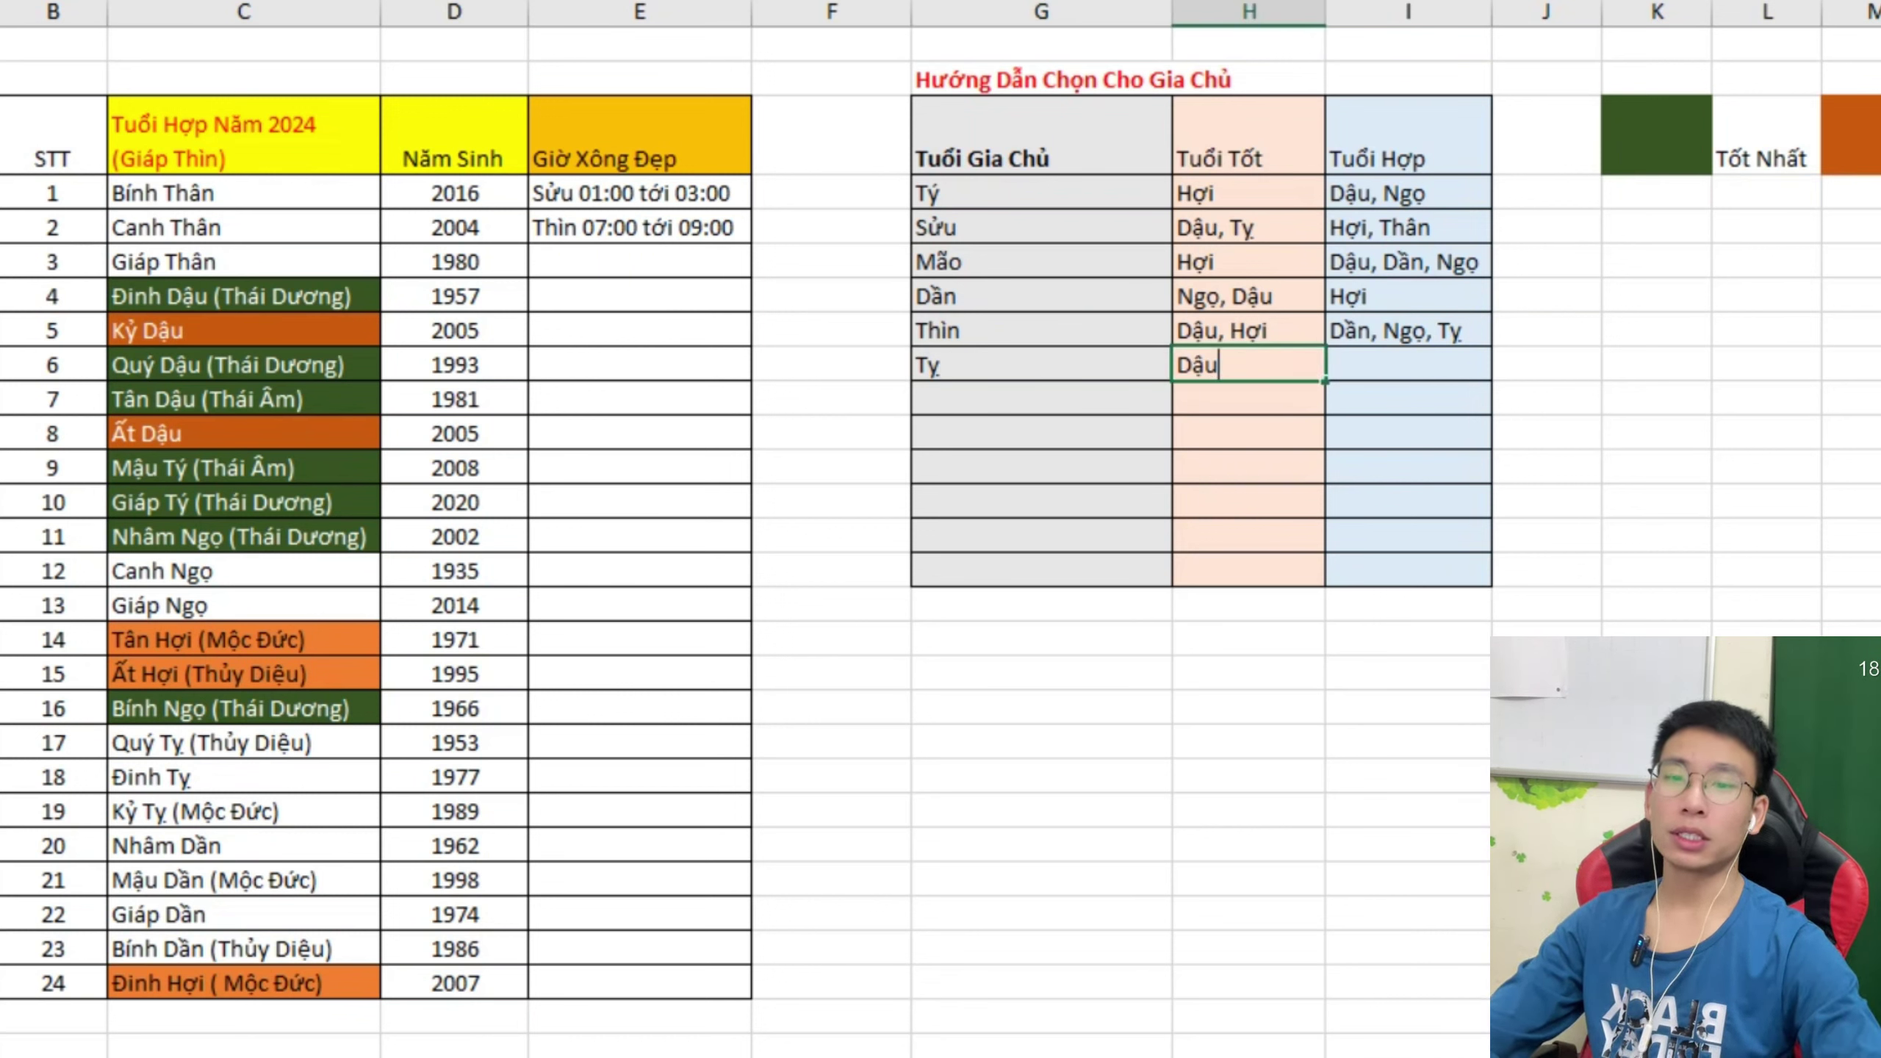
Enter "Ngọ" as the Tuổi Hợp for the host age Tỵ.
{"action": "key", "text": "Tab"}
{"action": "type", "text": "No"}
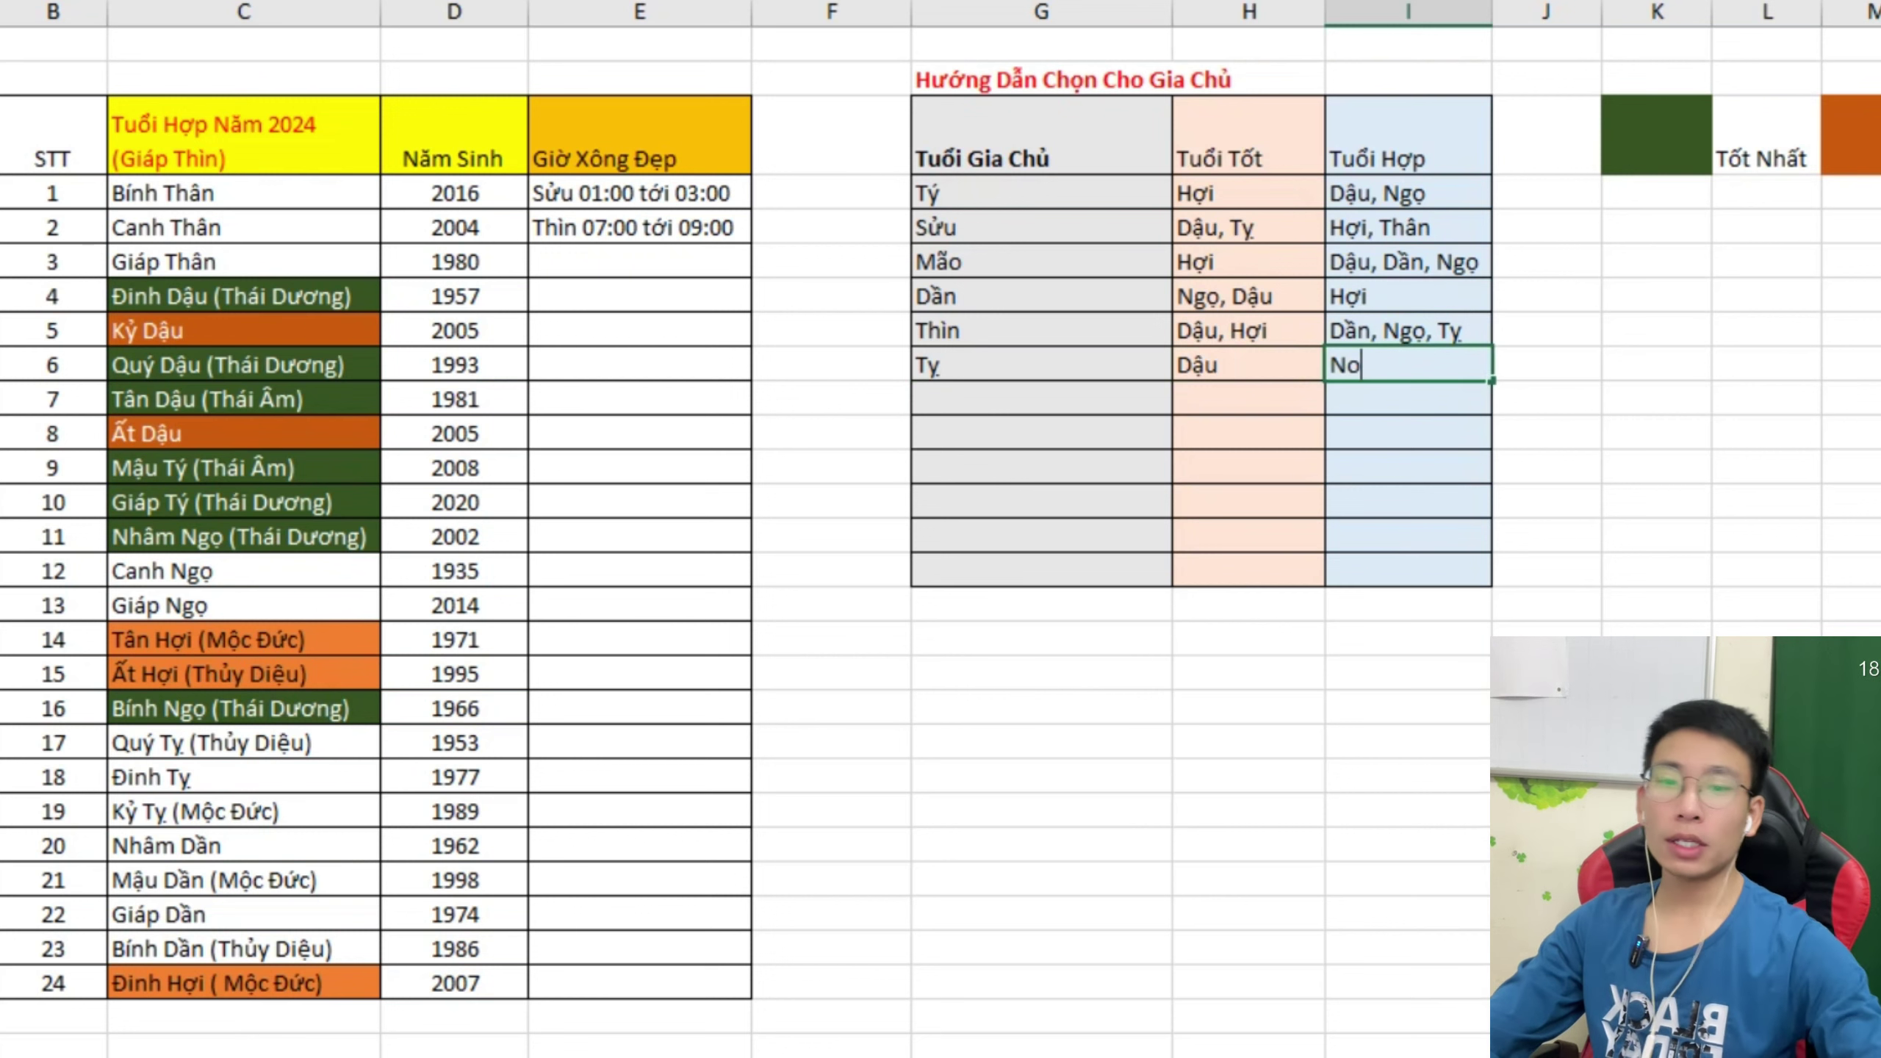
{"action": "key", "text": "BackSpace"}
{"action": "type", "text": "gọ"}
{"action": "key", "text": "Return"}
{"action": "key", "text": "Return"}
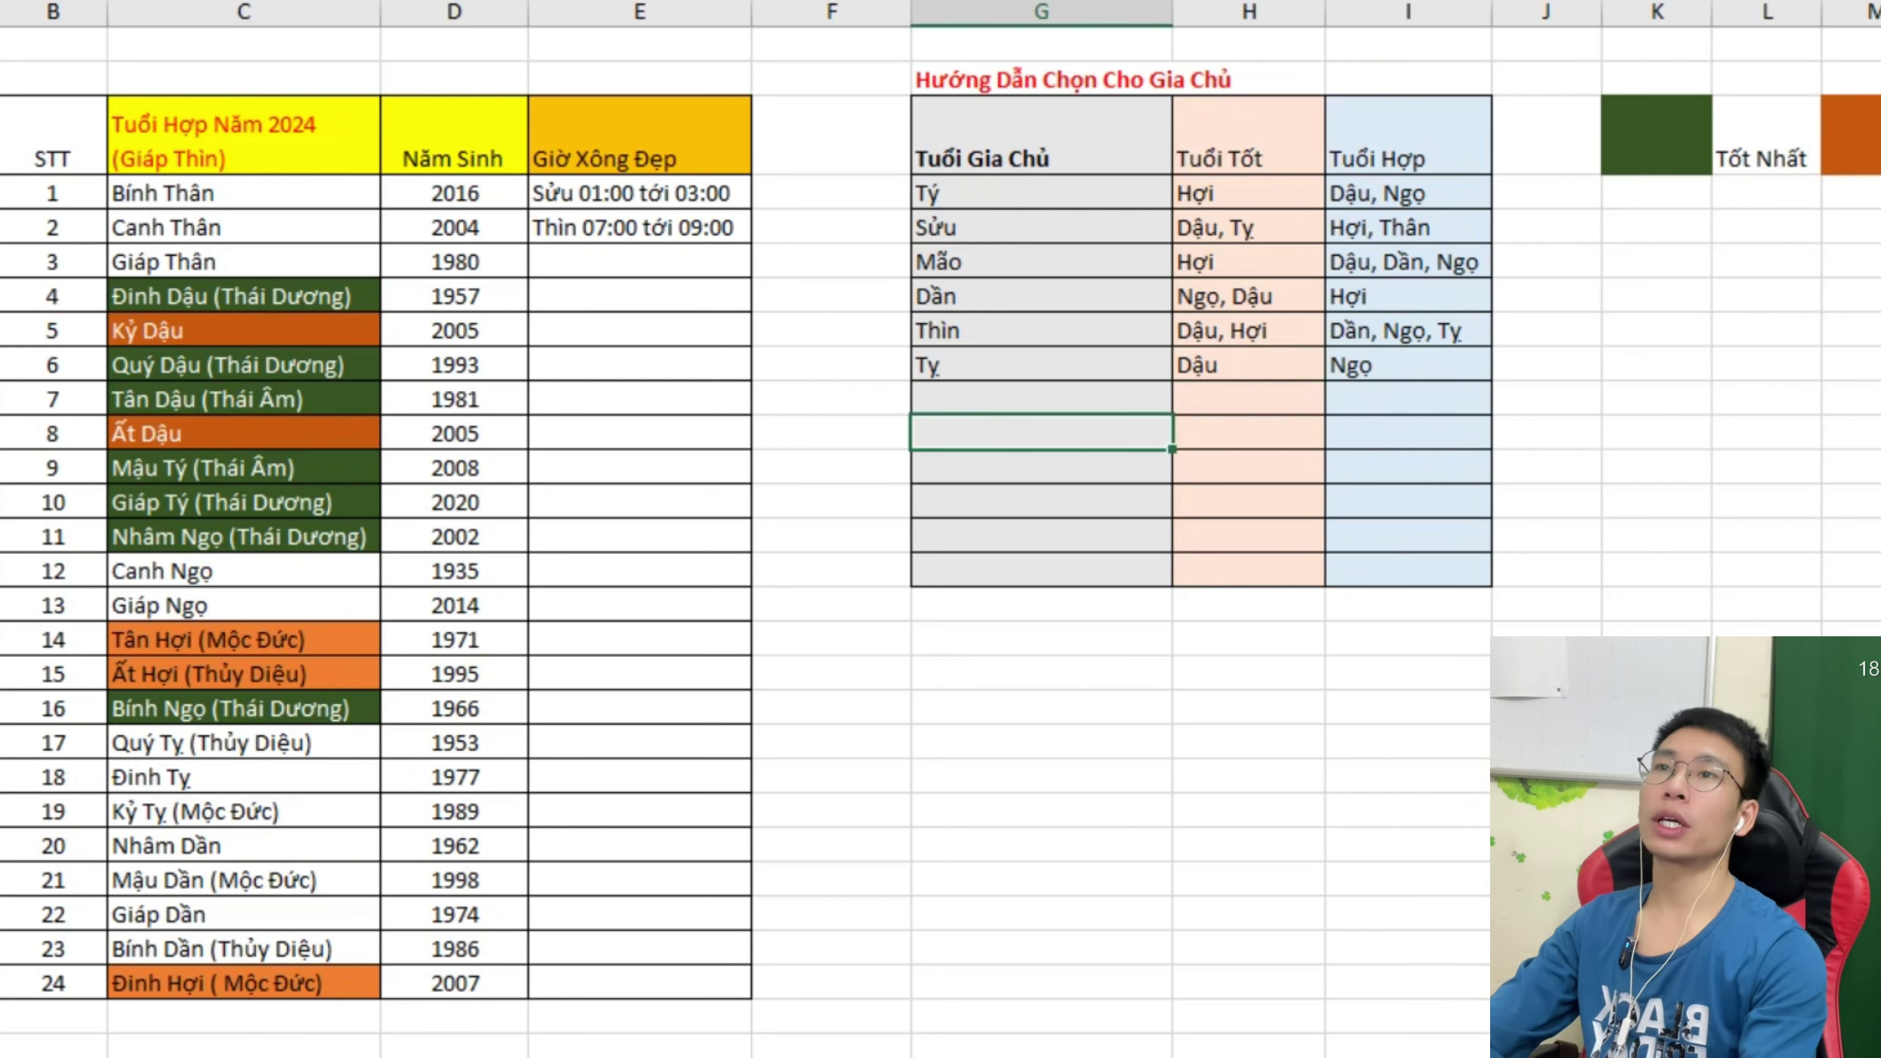
Add "Dần" after "Ngọ" in the Tuổi Hợp for the host age Tỵ.
{"action": "key", "text": "Up"}
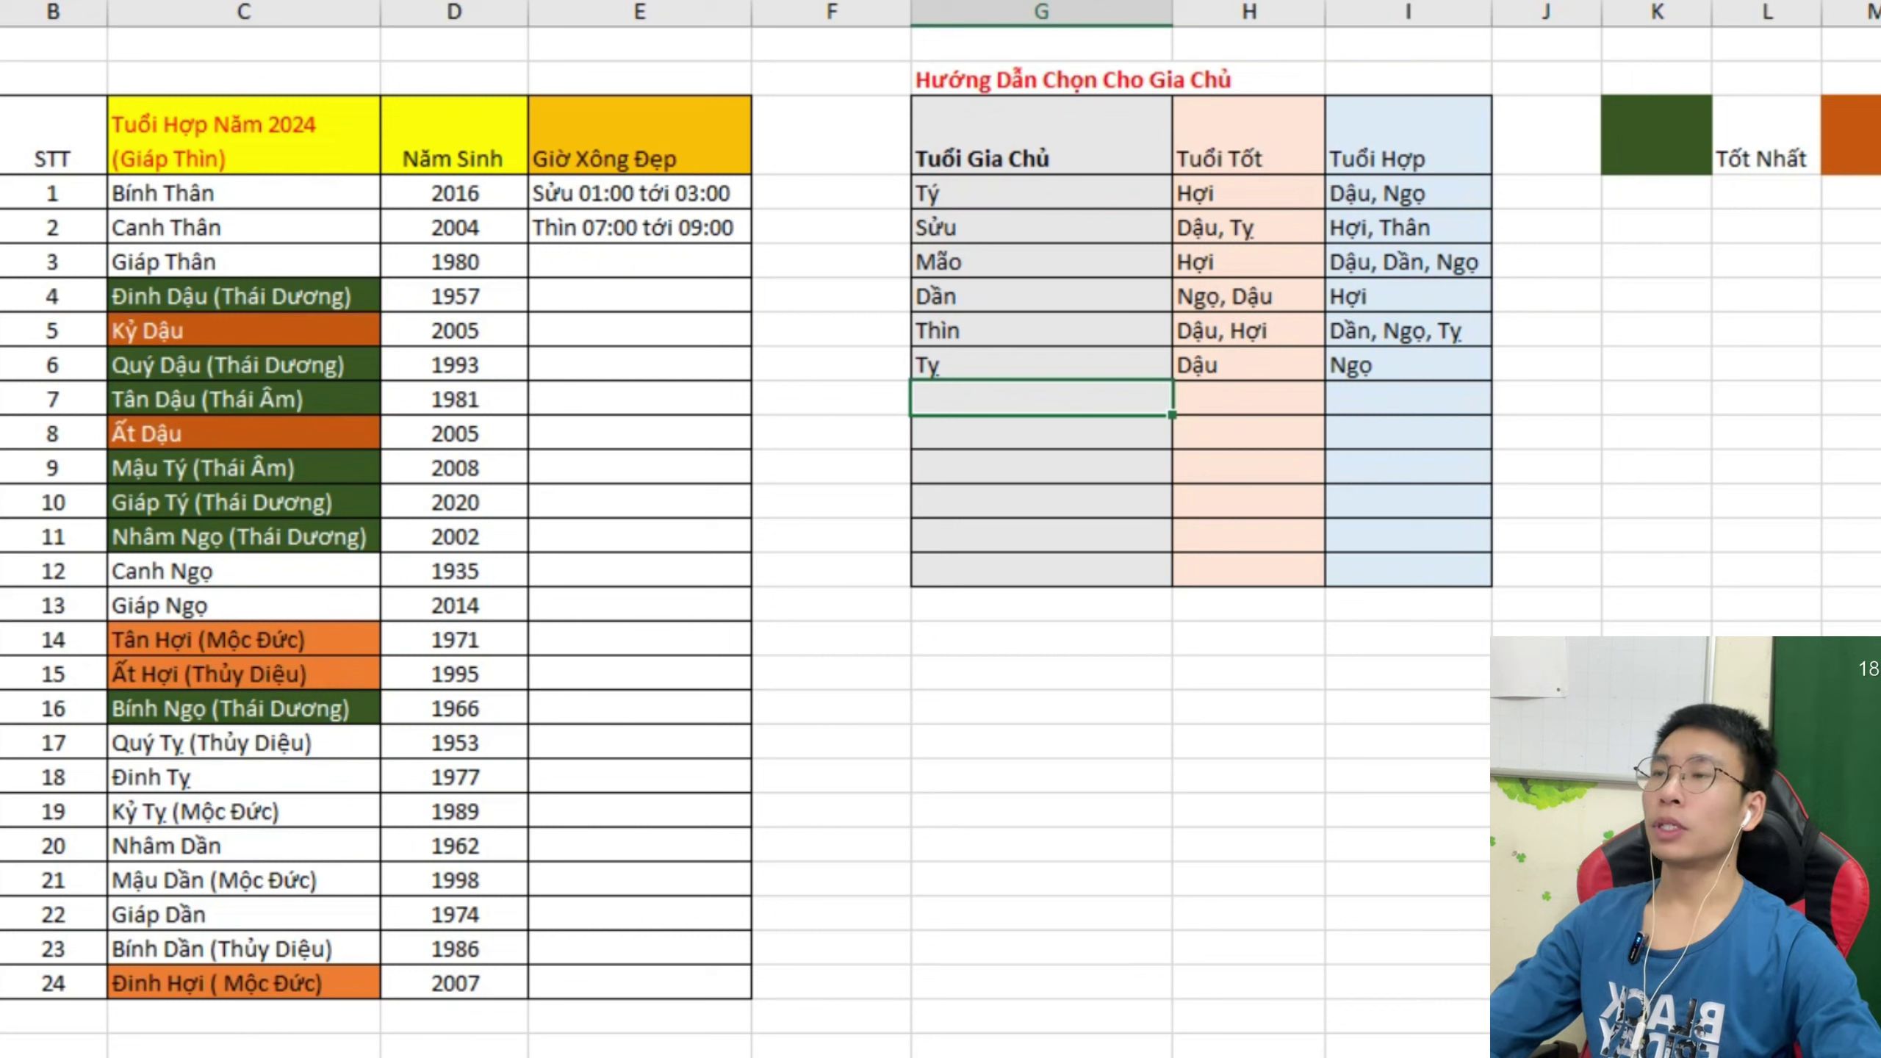
{"action": "left_click", "coordinate": [1408, 365]}
{"action": "type", "text": ","}
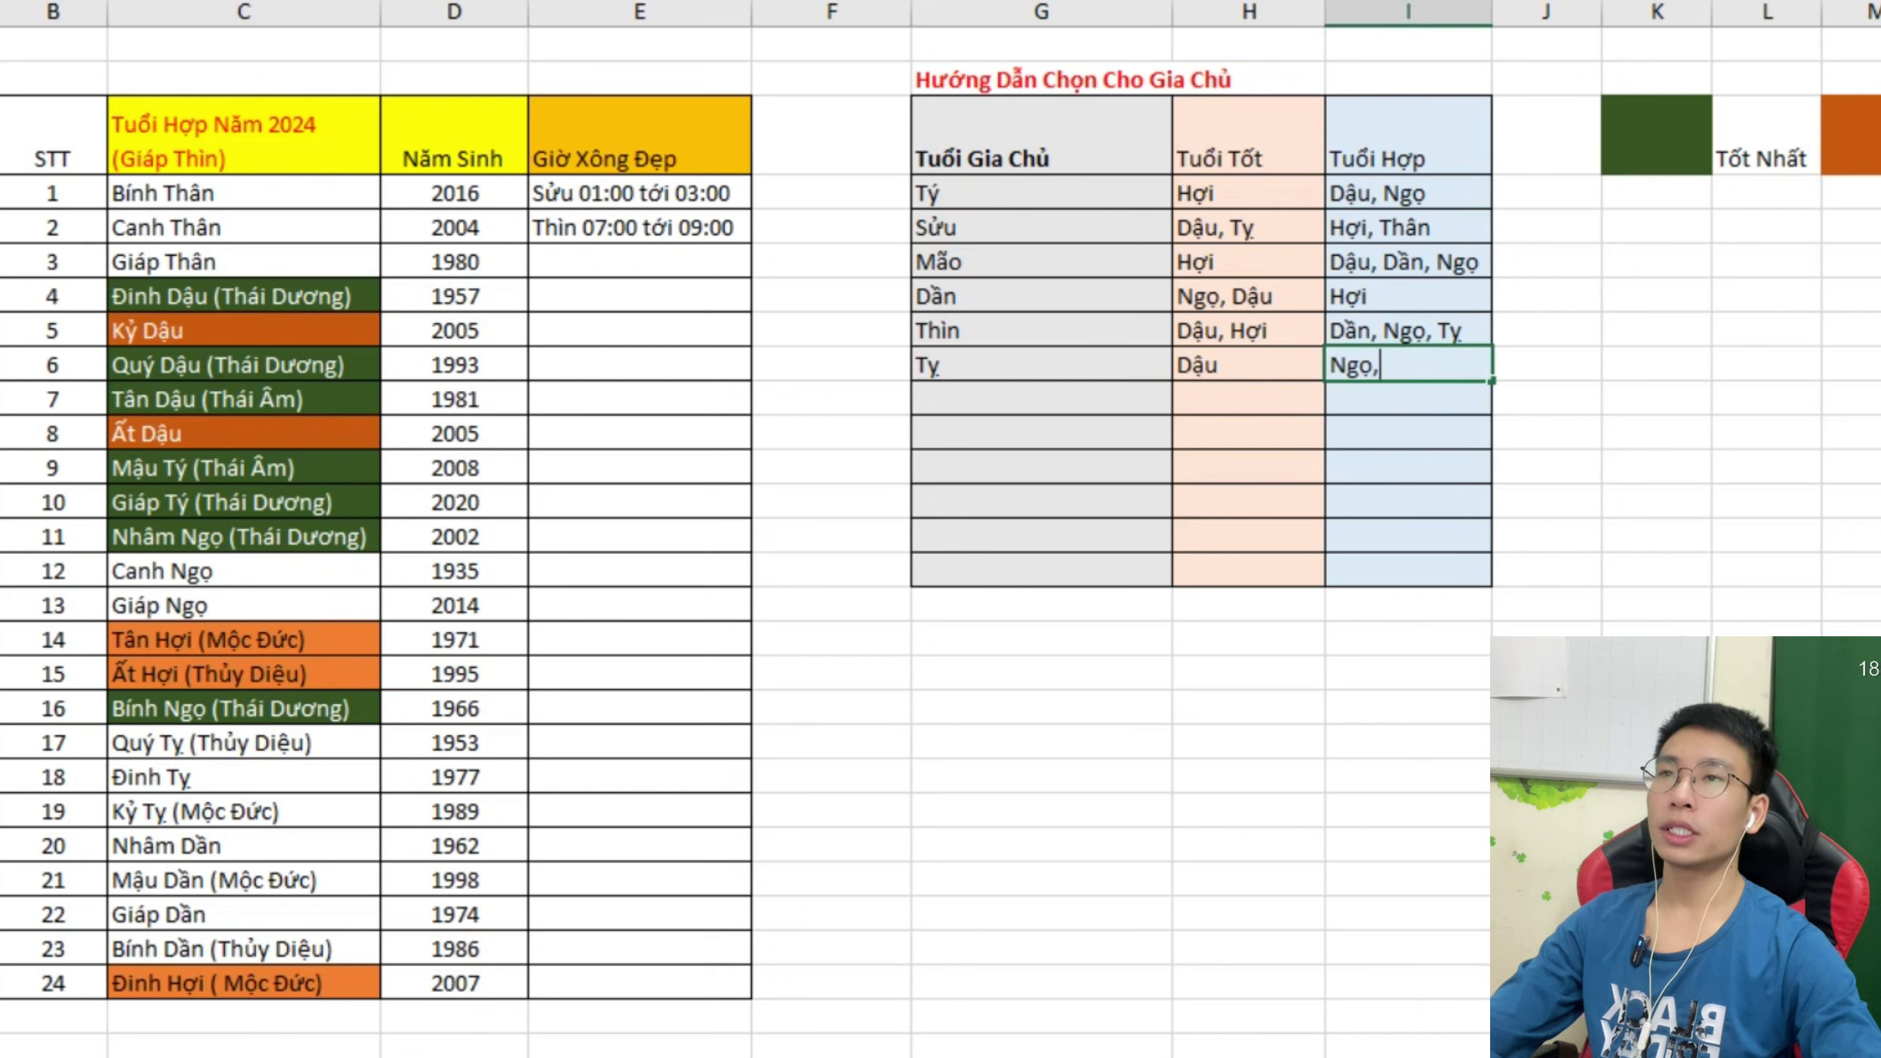
{"action": "type", "text": " Dần"}
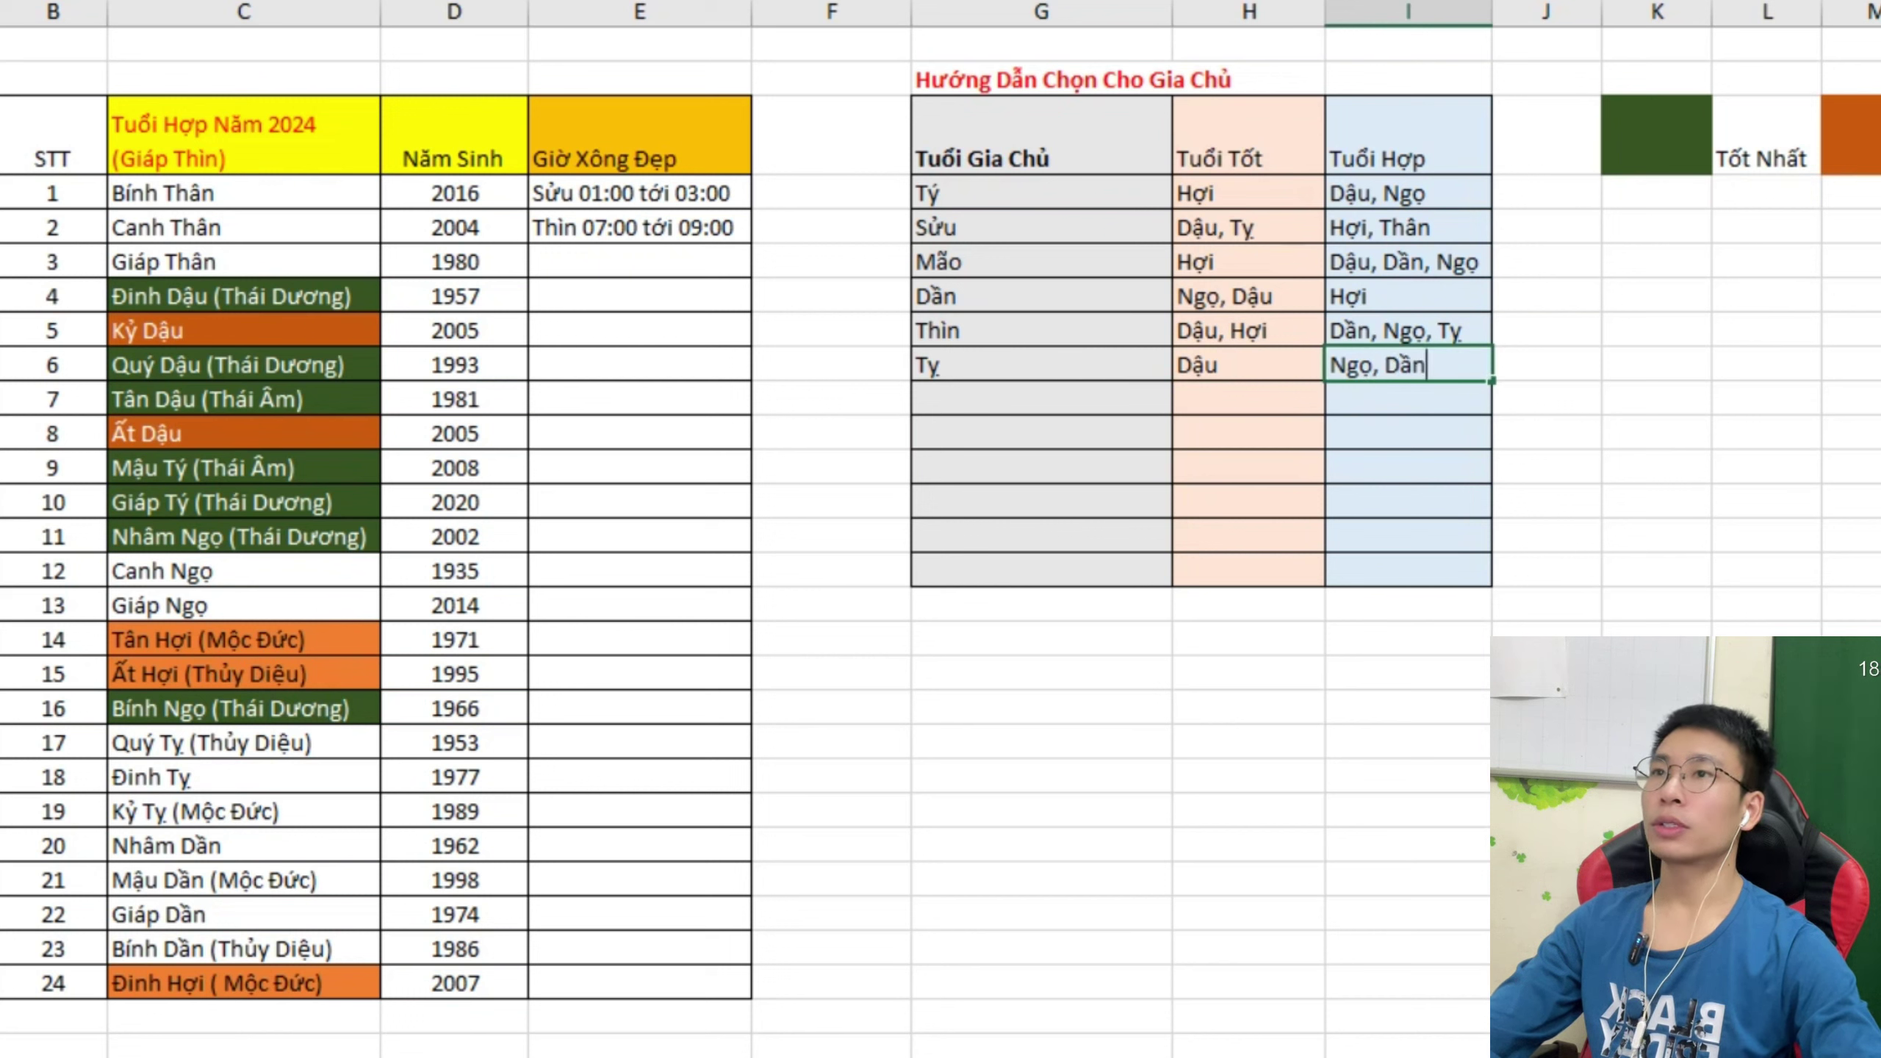
Enter "Ngọ" as the seventh host age and "Dần" as its Tuổi Tốt.
{"action": "left_click", "coordinate": [1042, 399]}
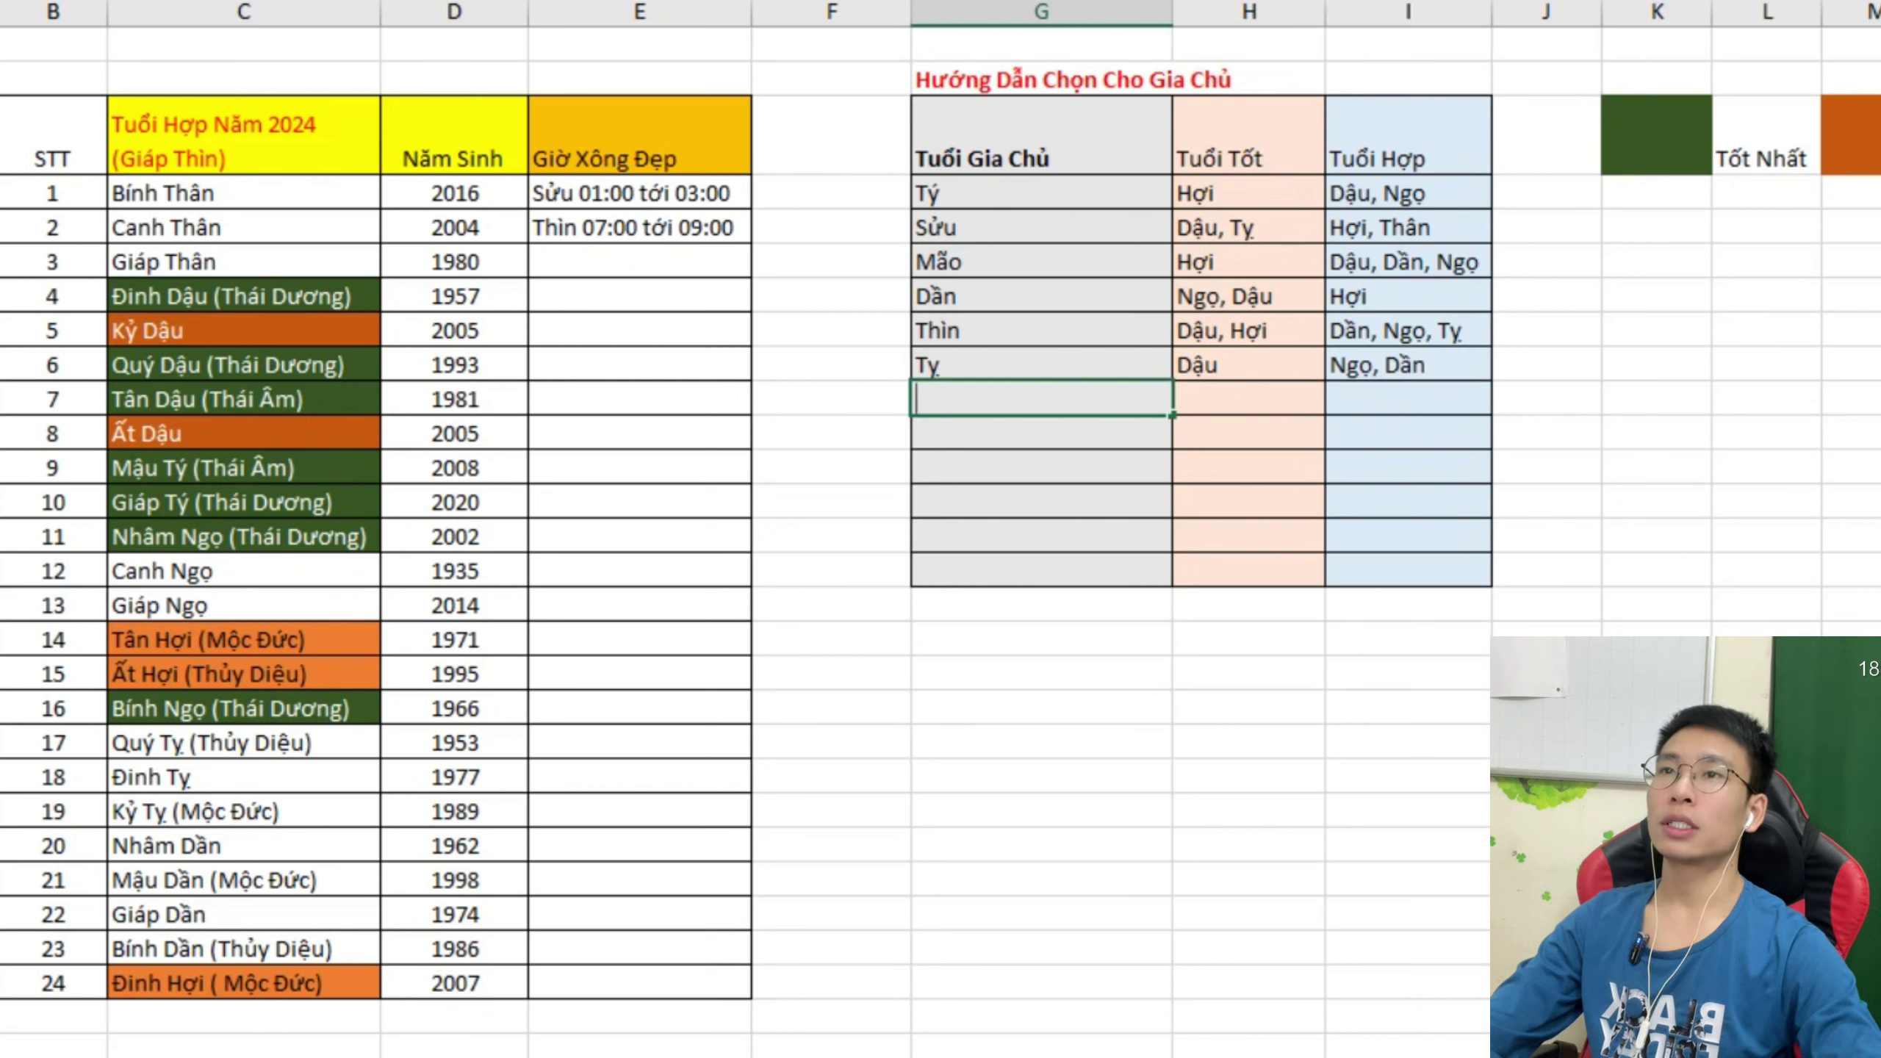
{"action": "type", "text": "Ngọ"}
{"action": "key", "text": "Tab"}
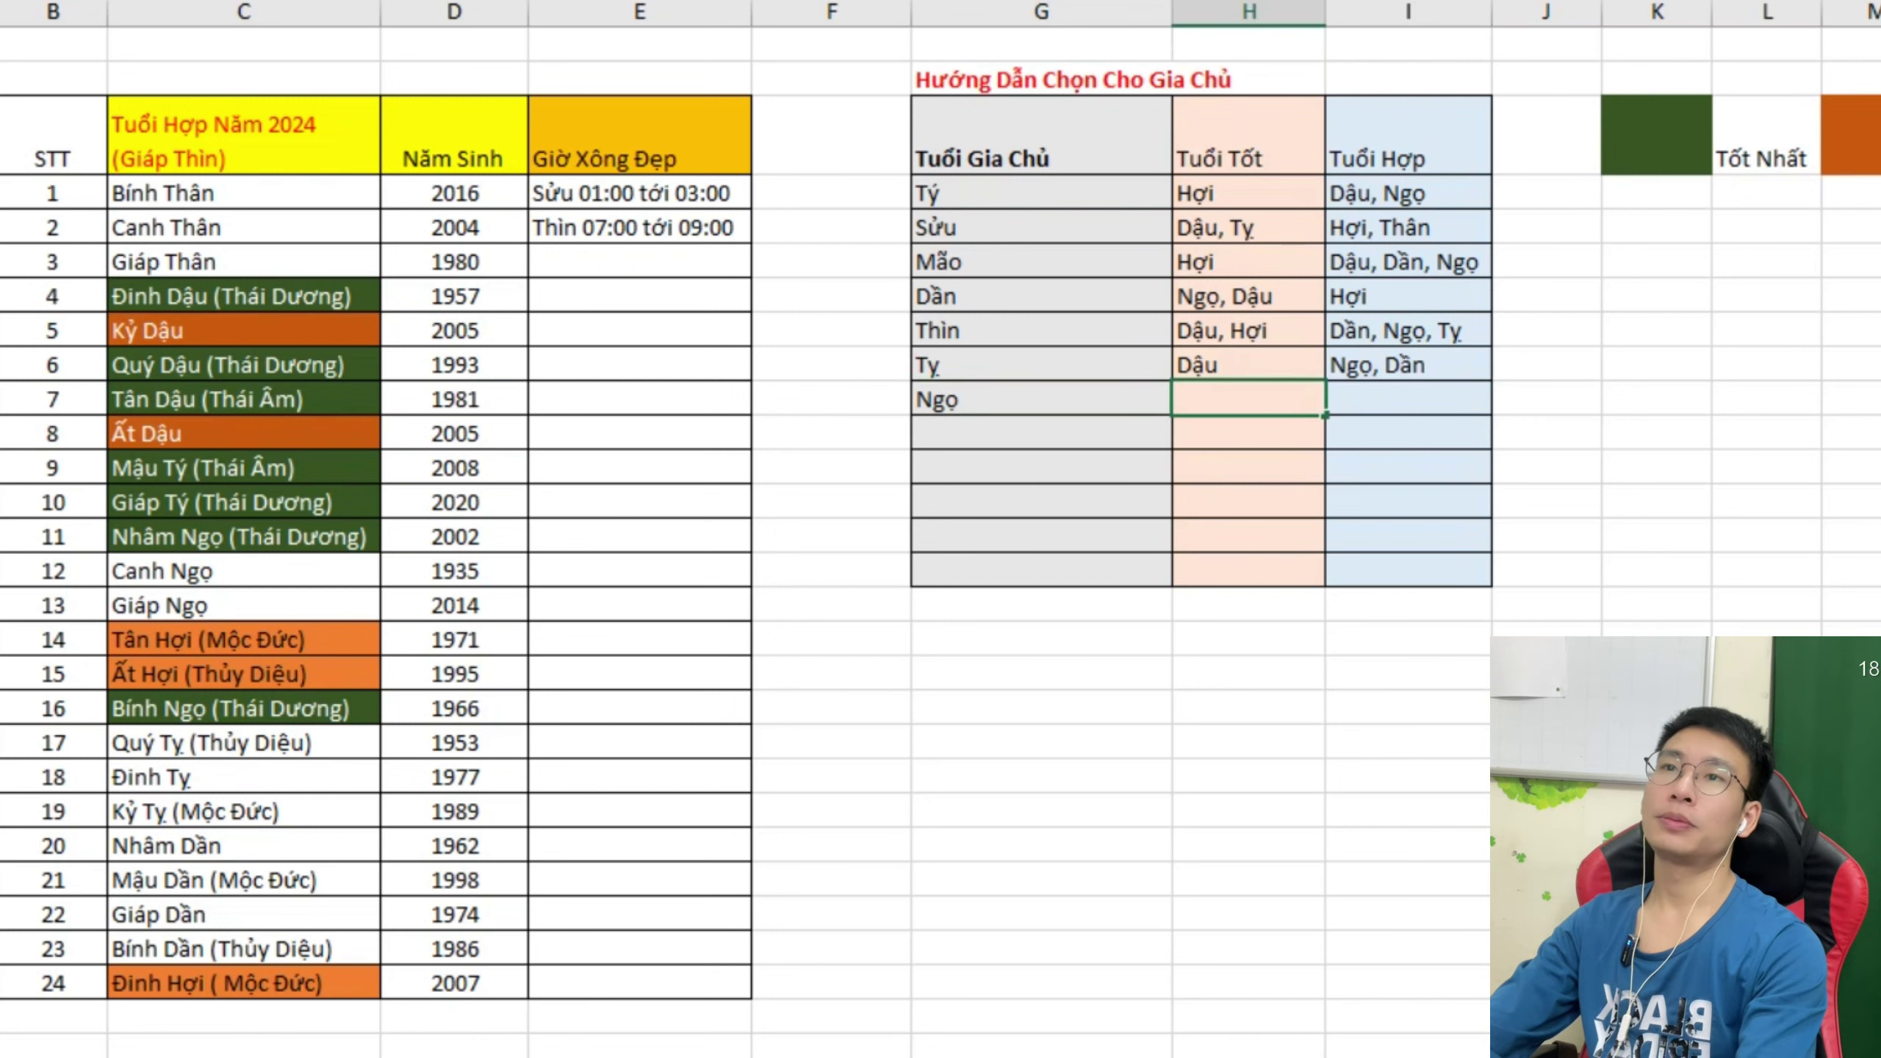
{"action": "type", "text": "Dân"}
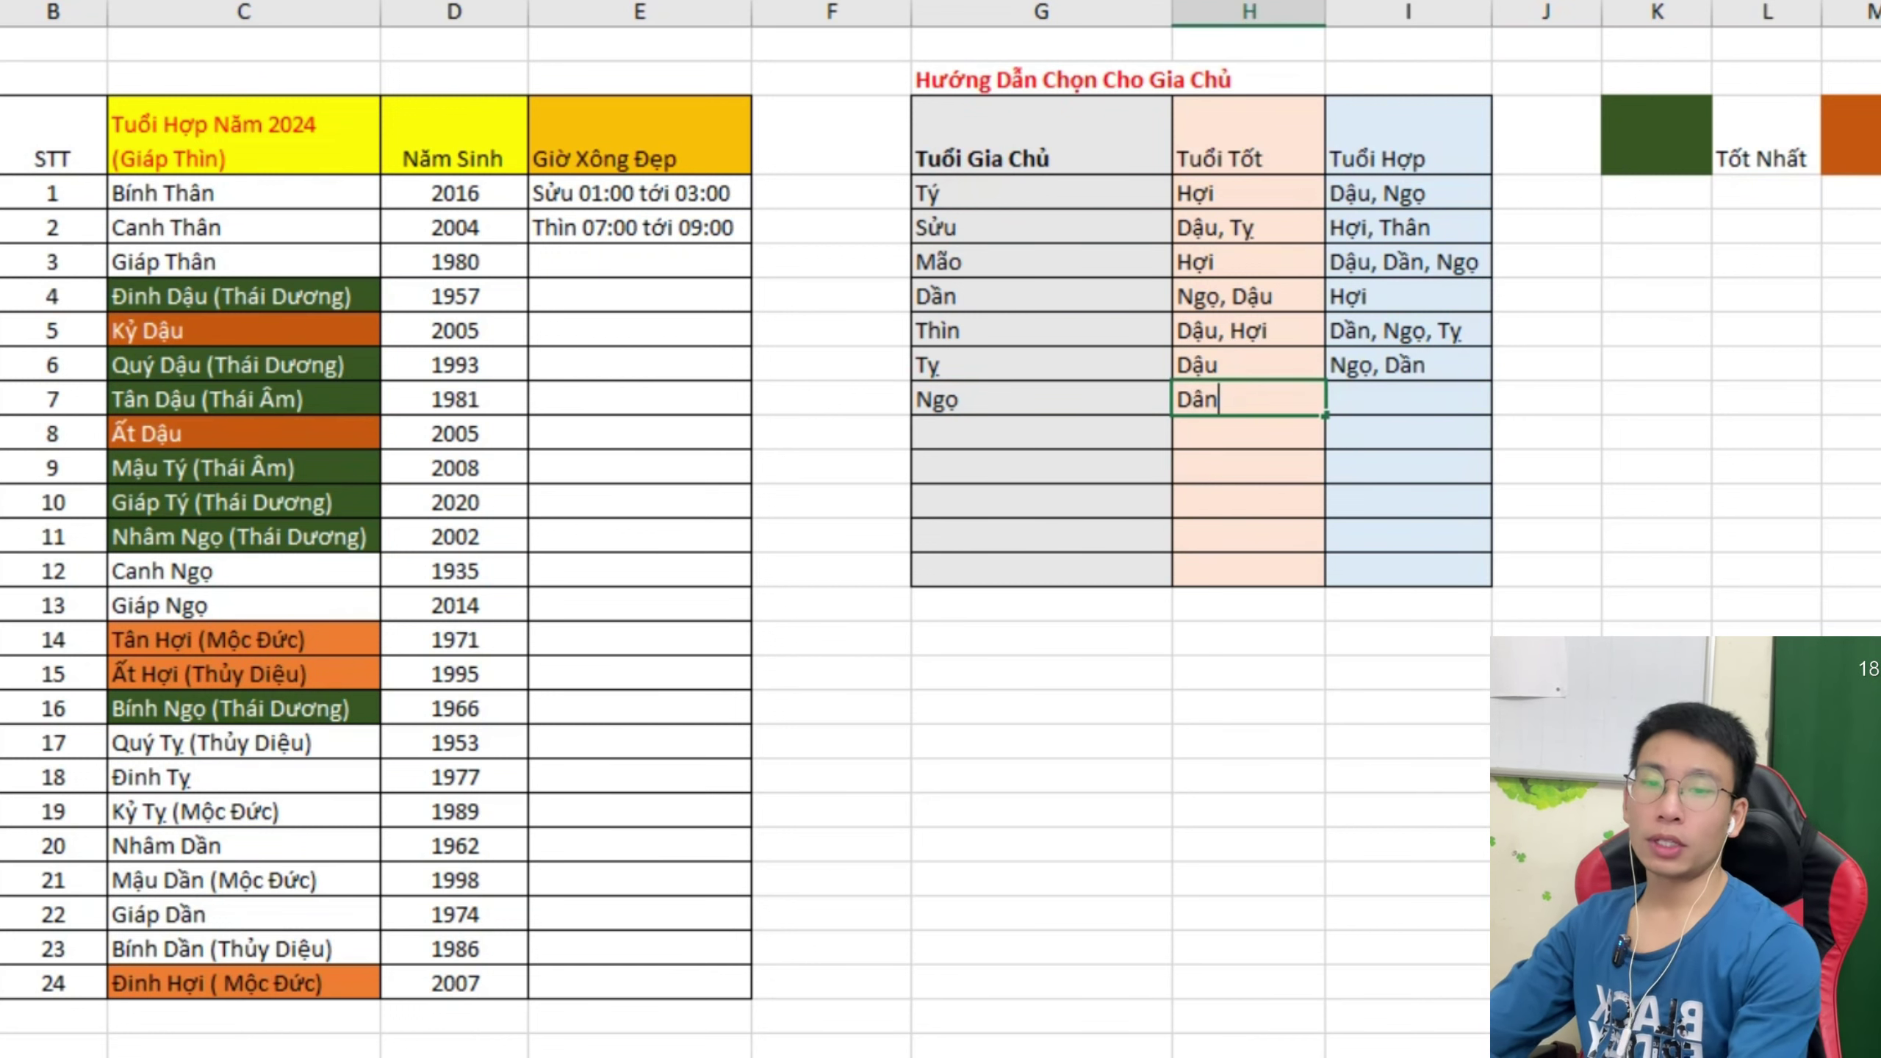
{"action": "type", "text": "f"}
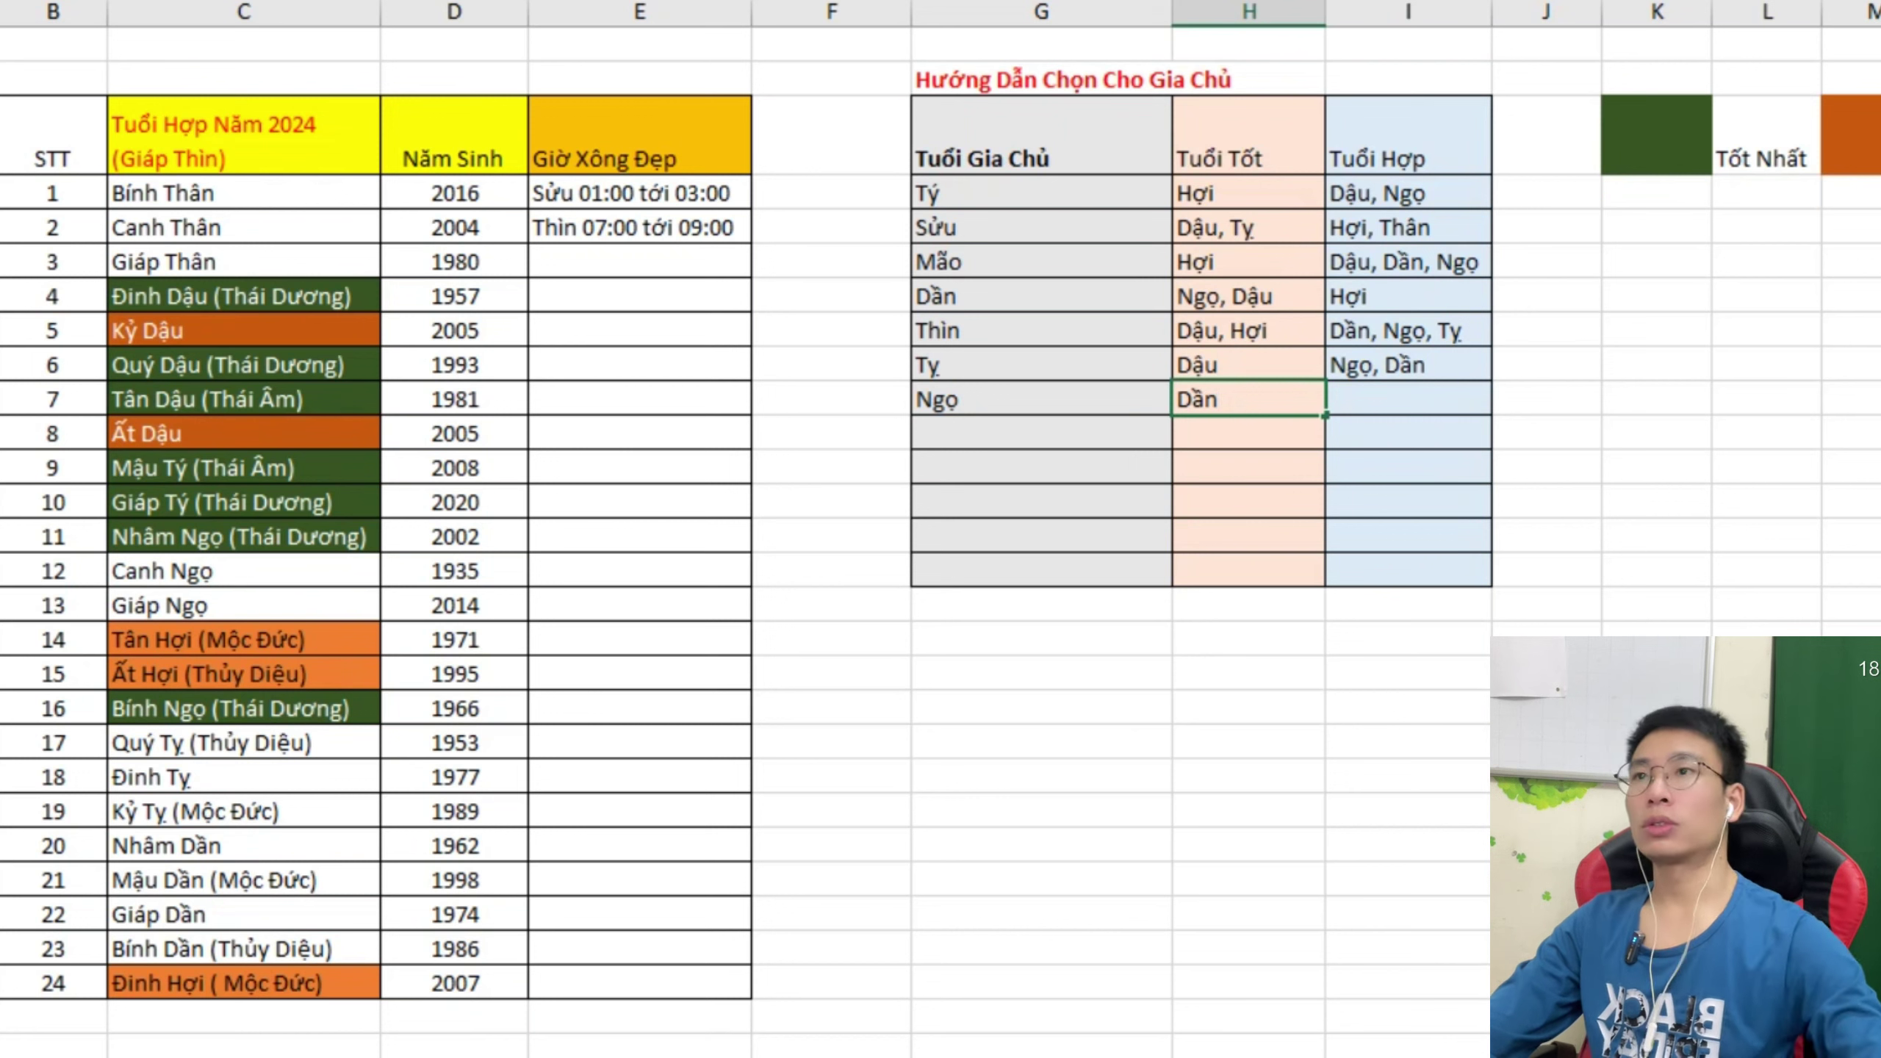
Enter "Hợi" as the Tuổi Hợp for the host age Ngọ.
{"action": "key", "text": "Tab"}
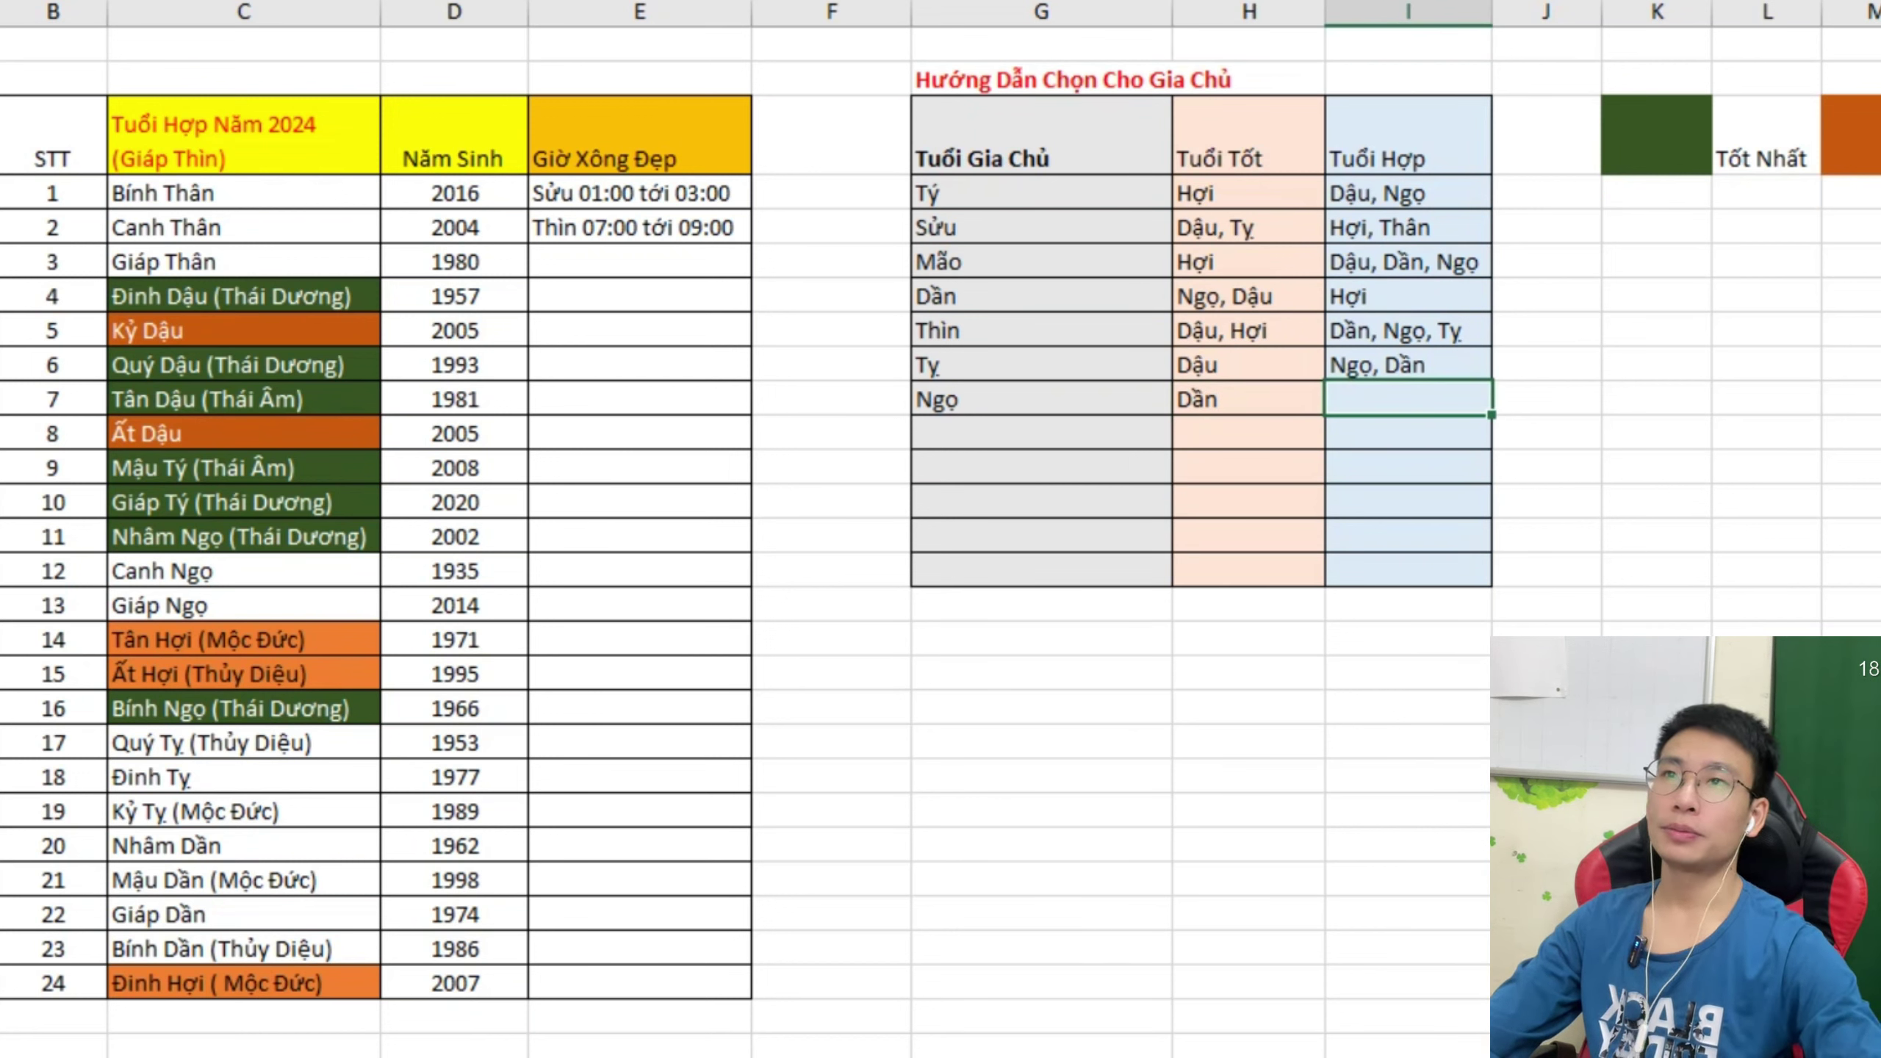
{"action": "type", "text": "HOi"}
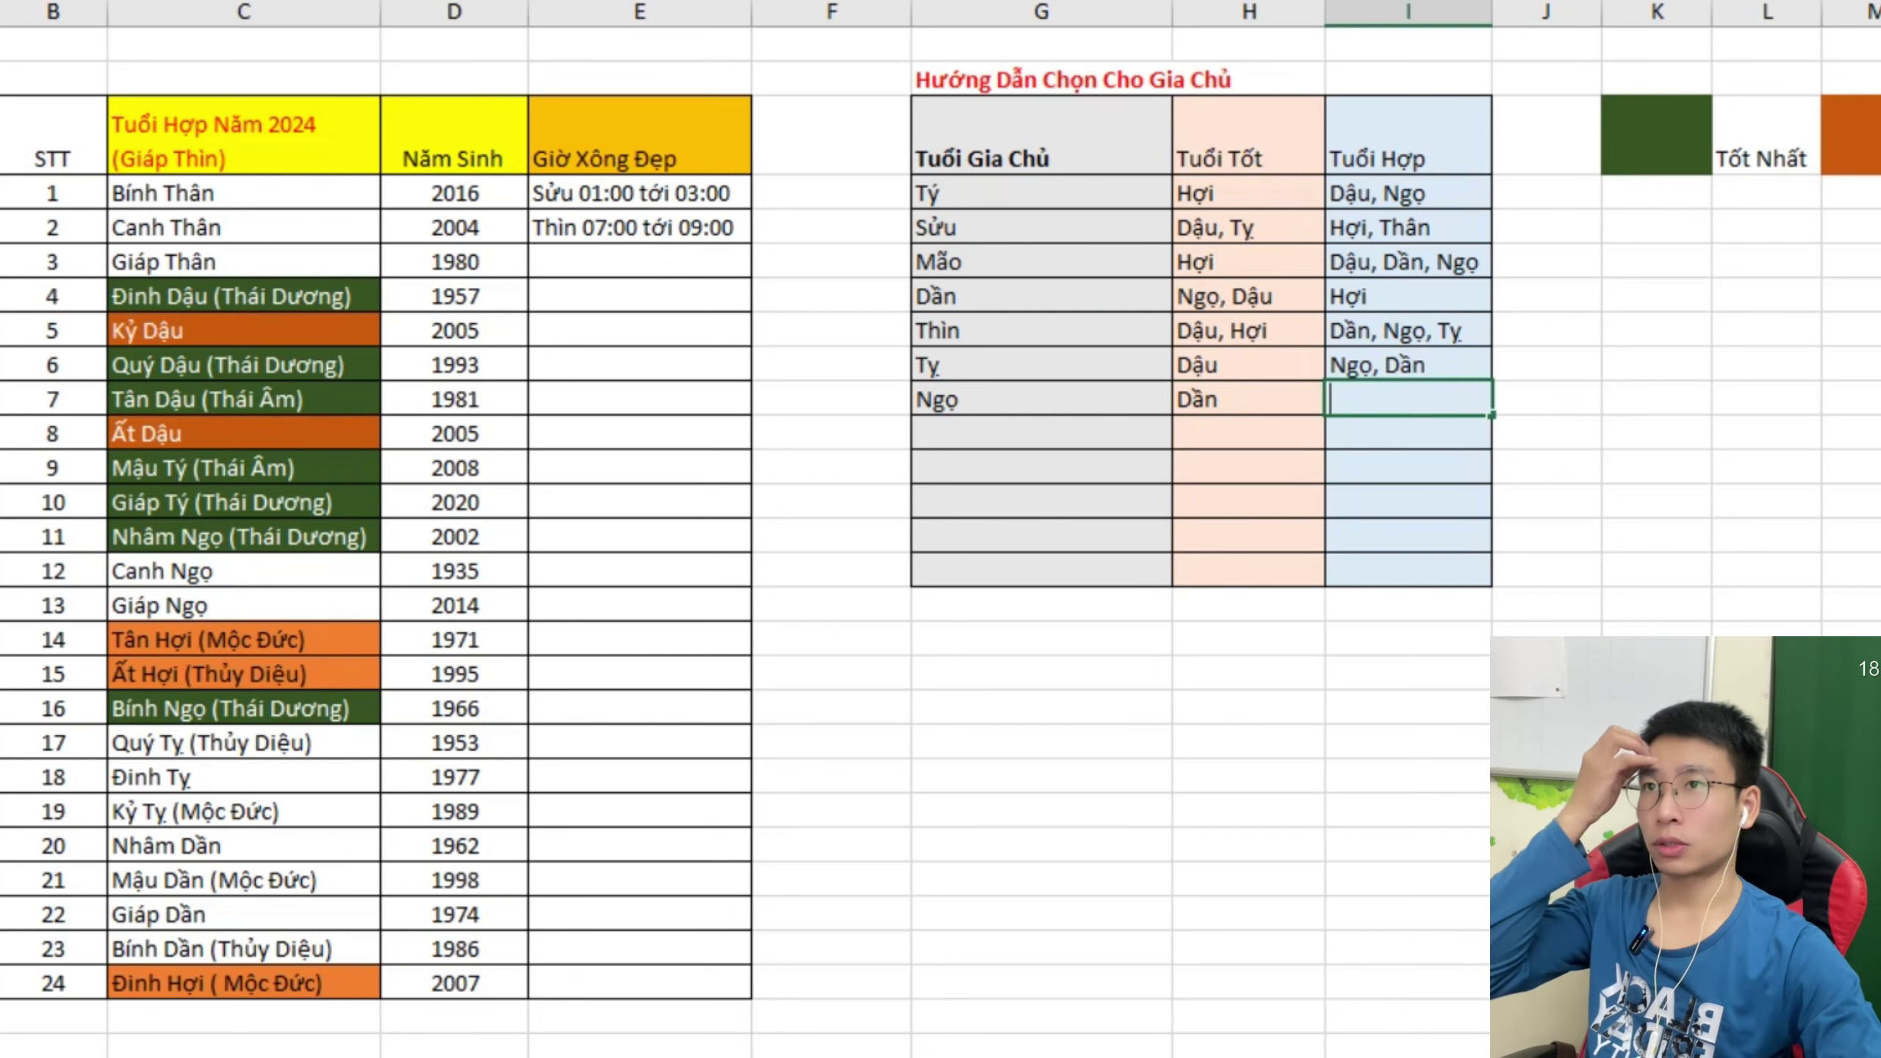
{"action": "key", "text": "BackSpace"}
{"action": "key", "text": "BackSpace"}
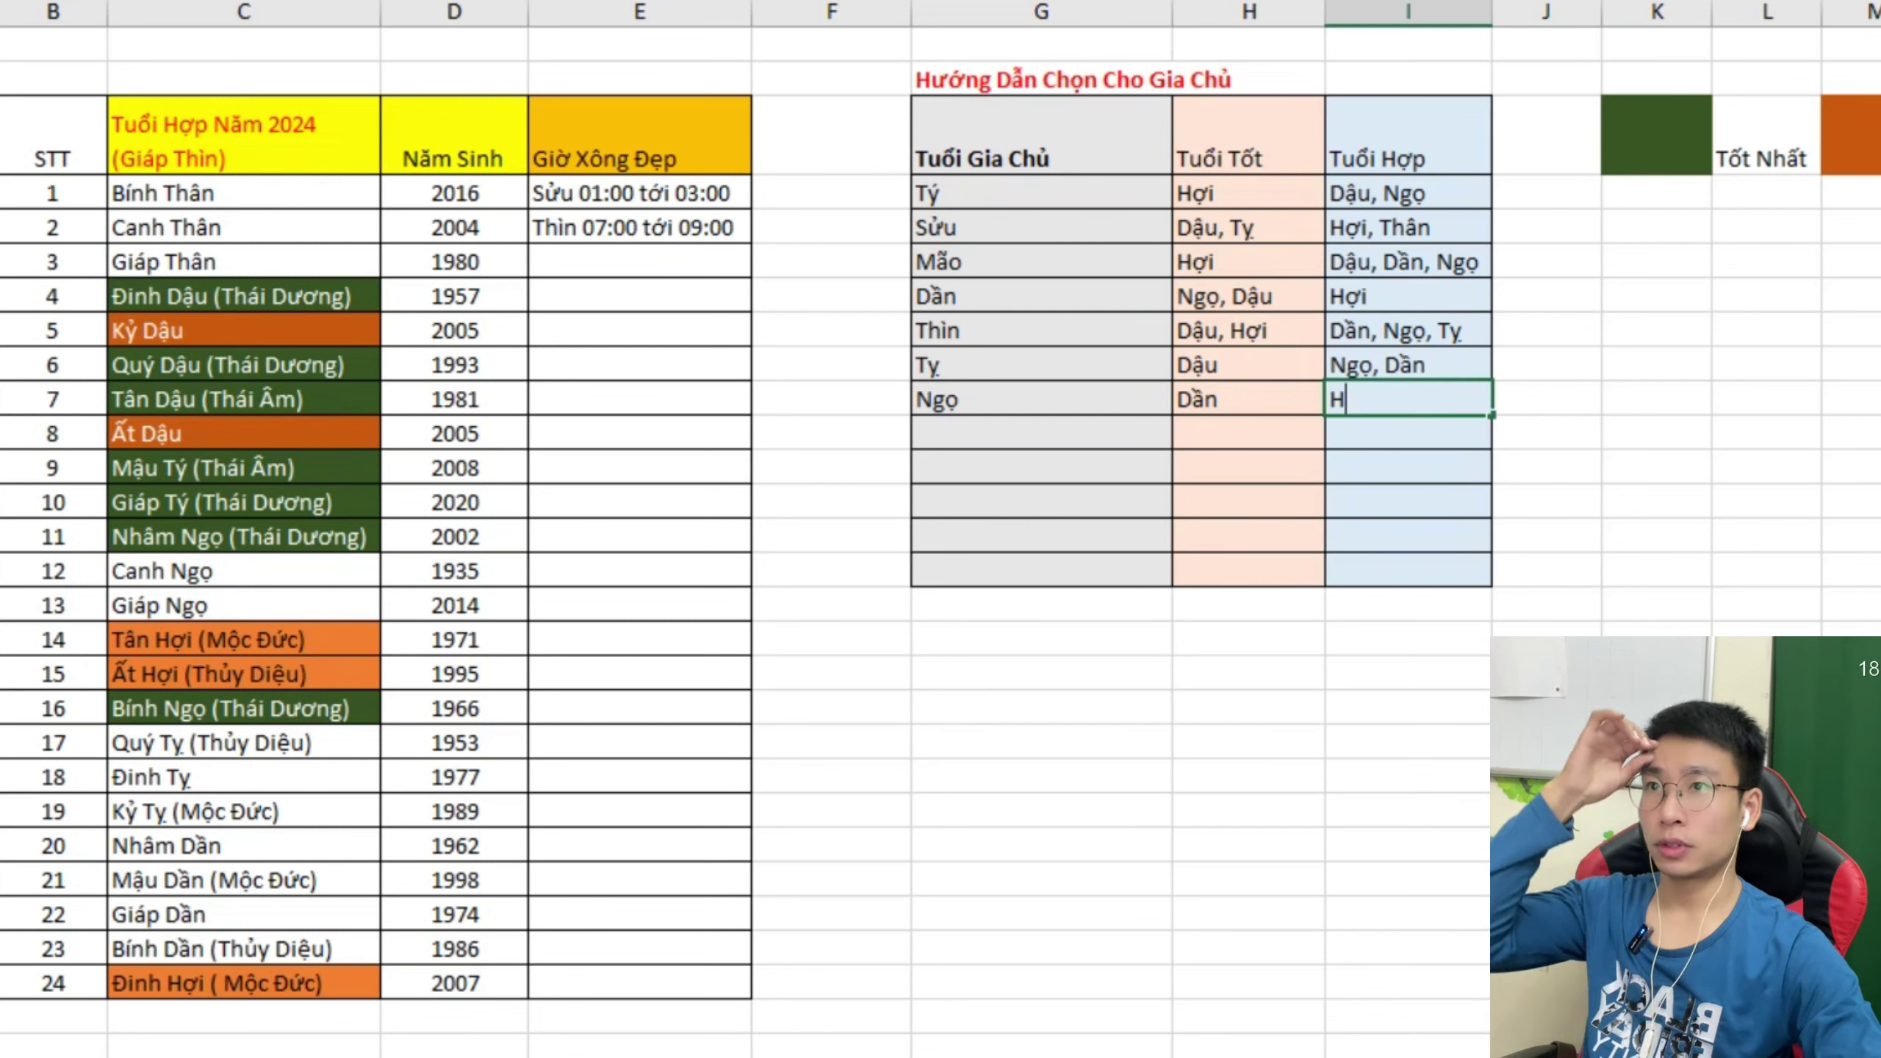
{"action": "type", "text": "ợi"}
{"action": "key", "text": "Return"}
{"action": "key", "text": "Left"}
{"action": "key", "text": "Left"}
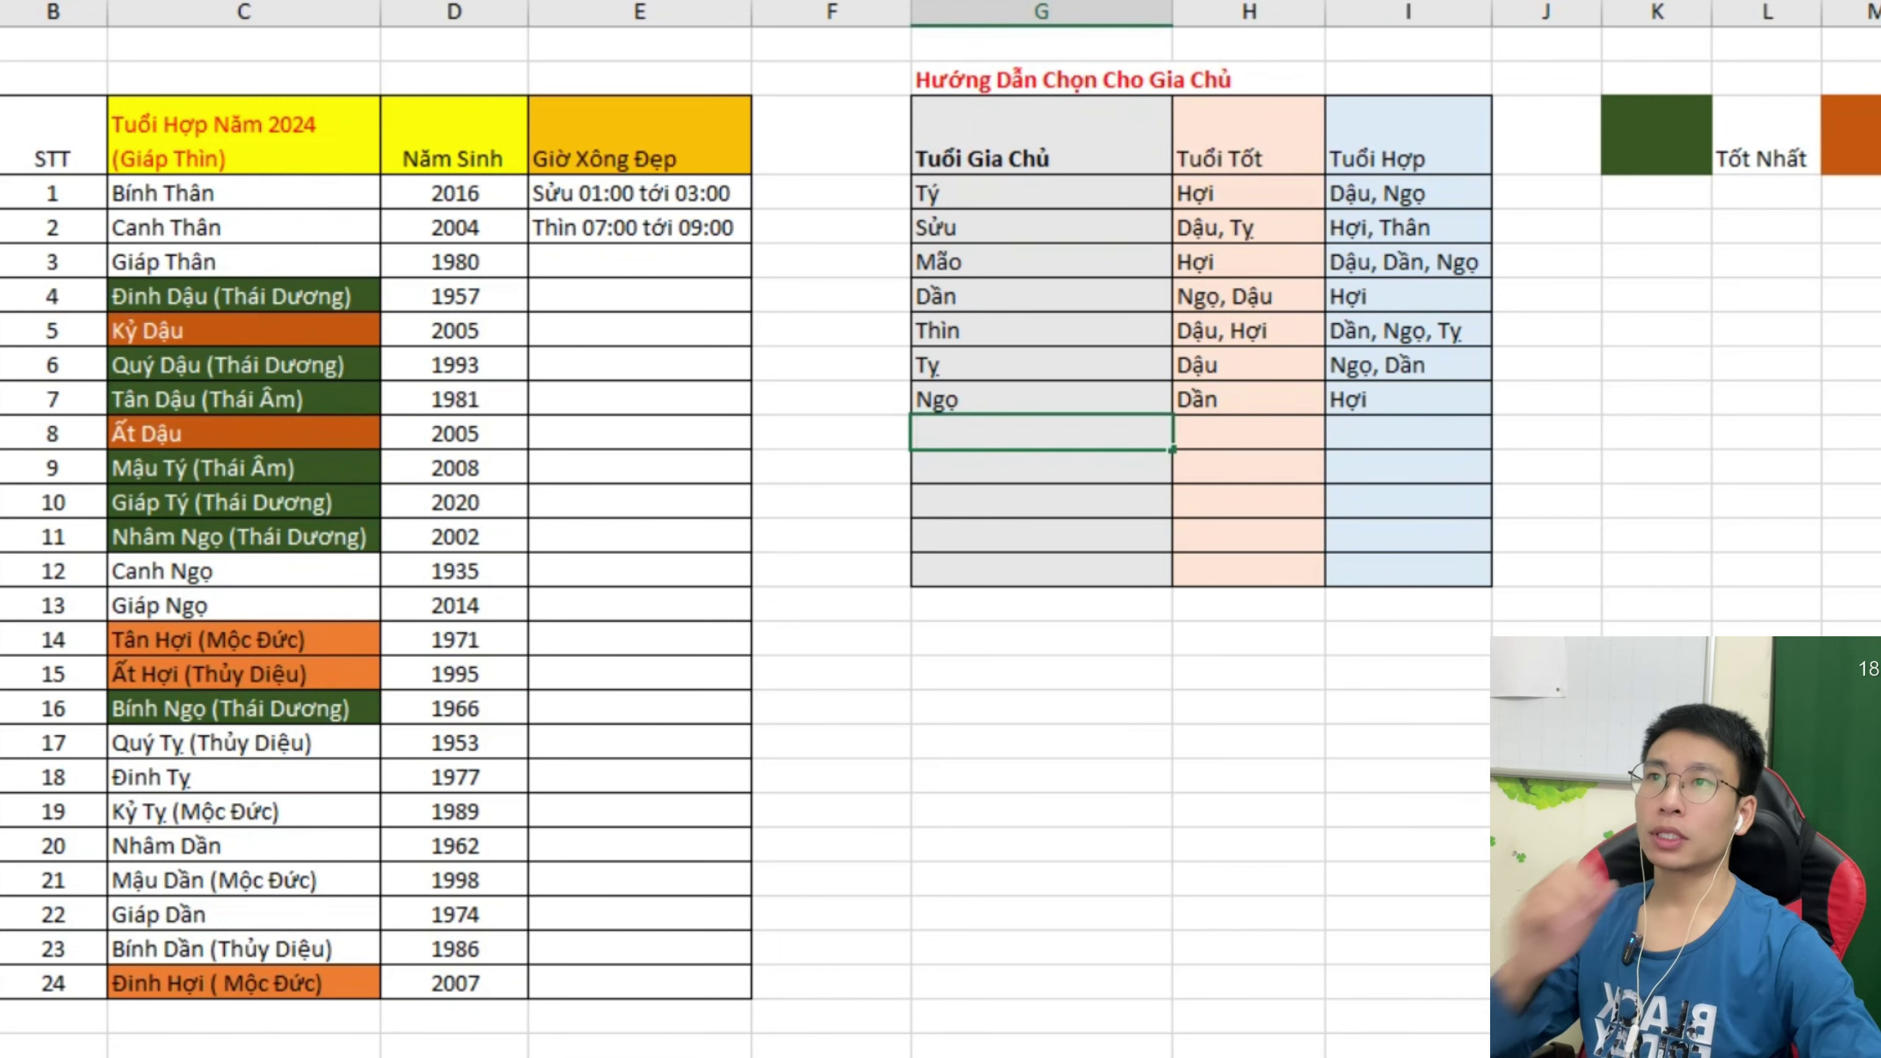
Add "Thân" after "Hợi" in the Tuổi Hợp for the host age Ngọ.
{"action": "key", "text": "F2"}
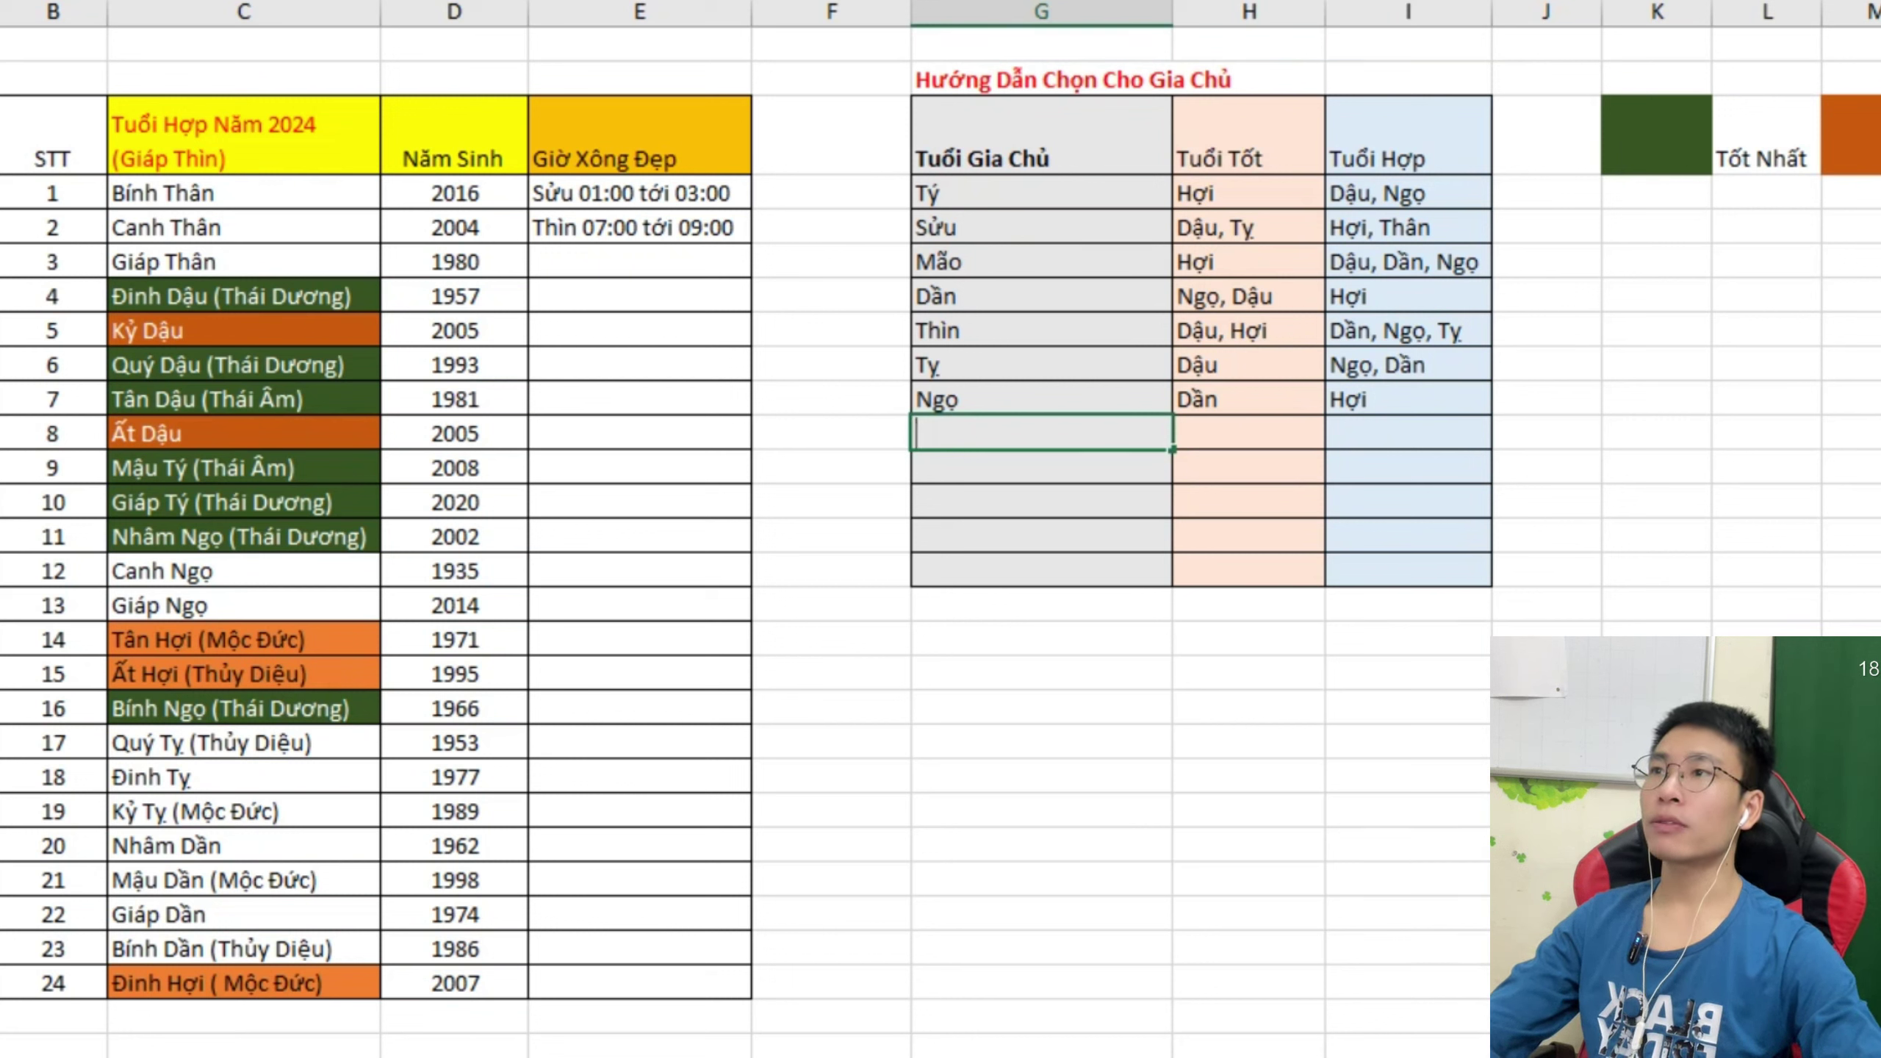
{"action": "left_click", "coordinate": [244, 228]}
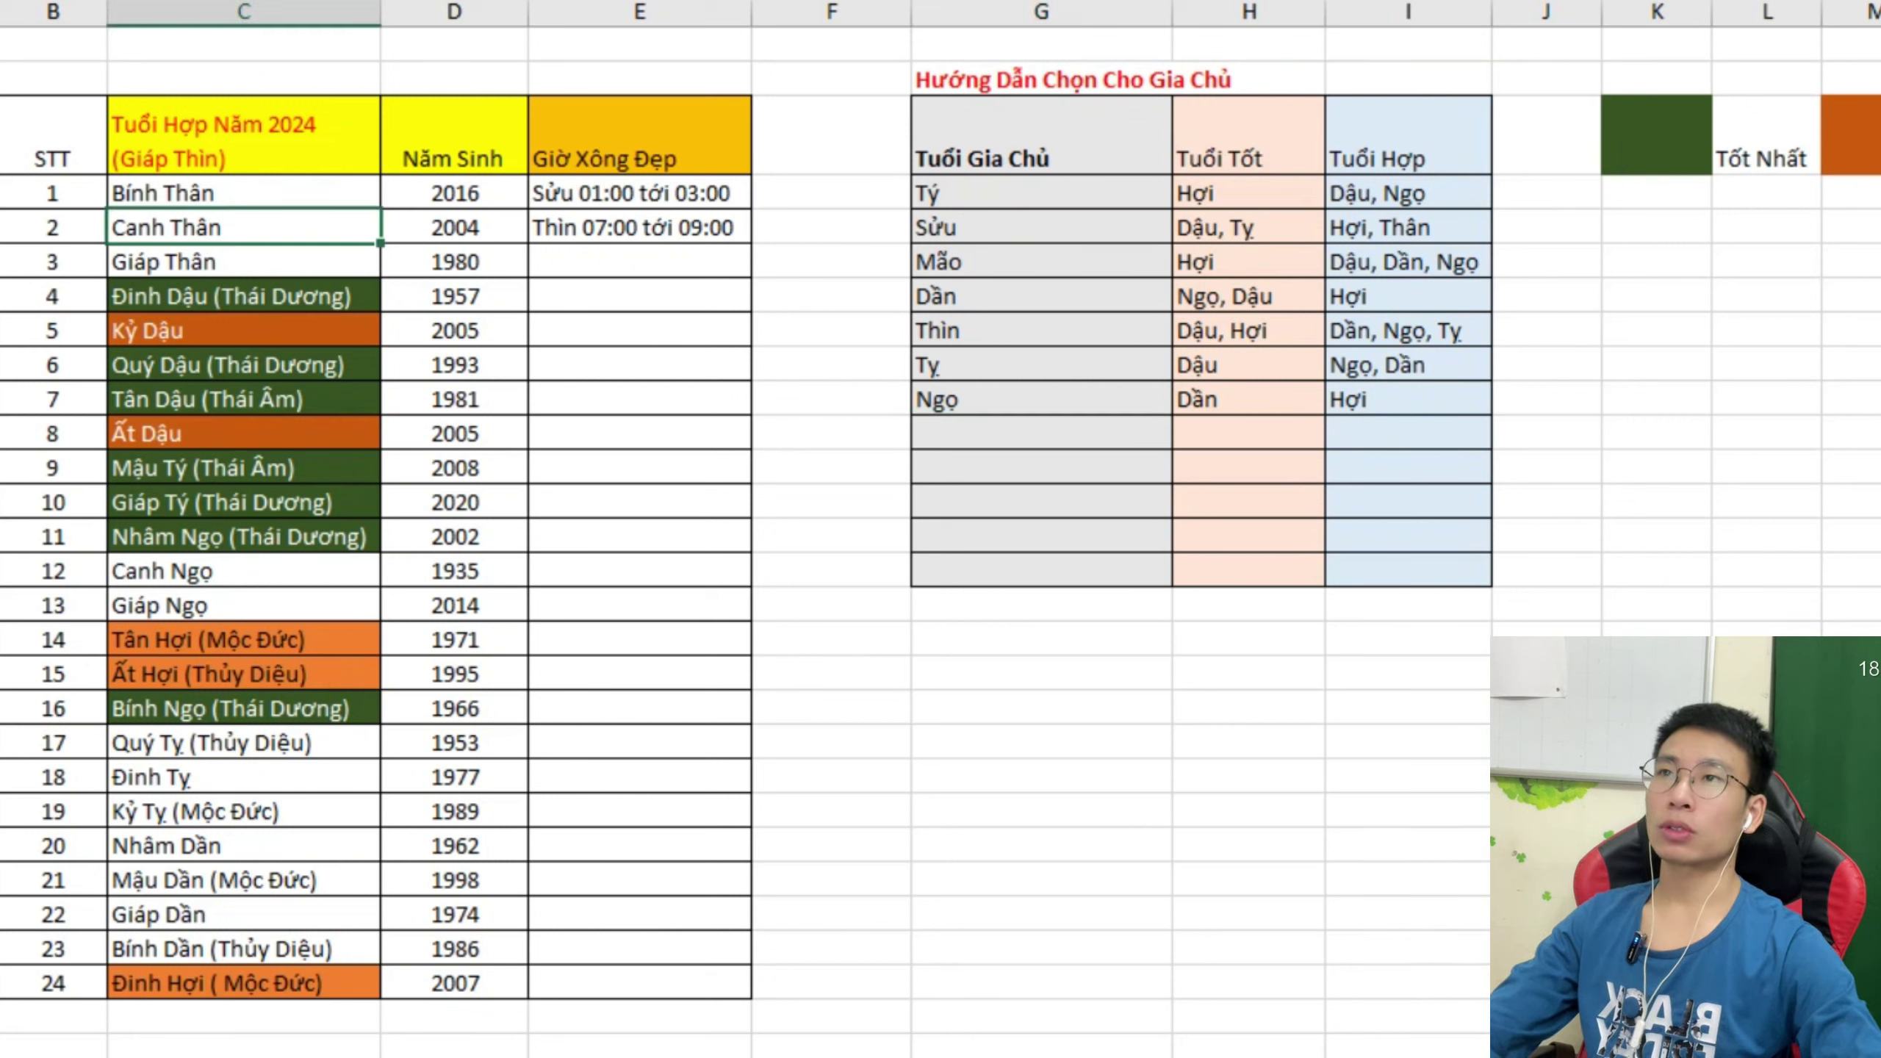
{"action": "double_click", "coordinate": [1041, 433]}
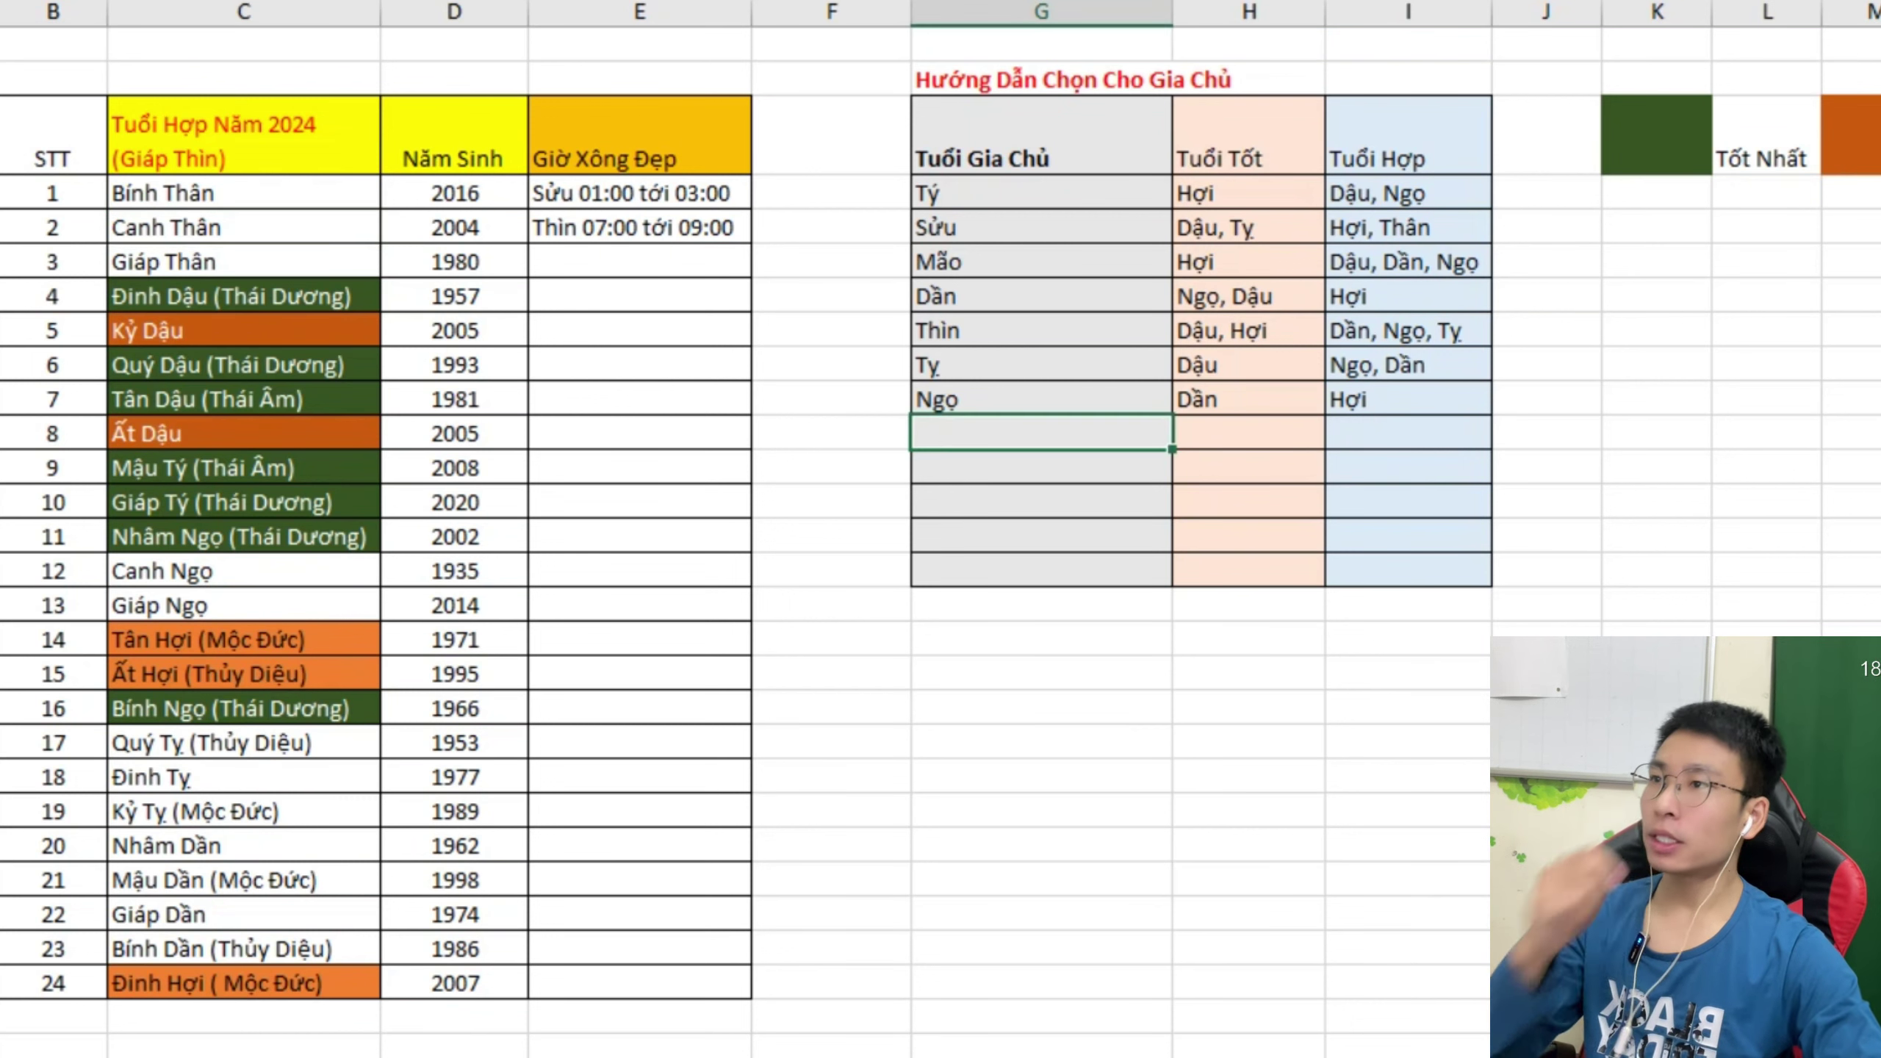
{"action": "double_click", "coordinate": [1408, 400]}
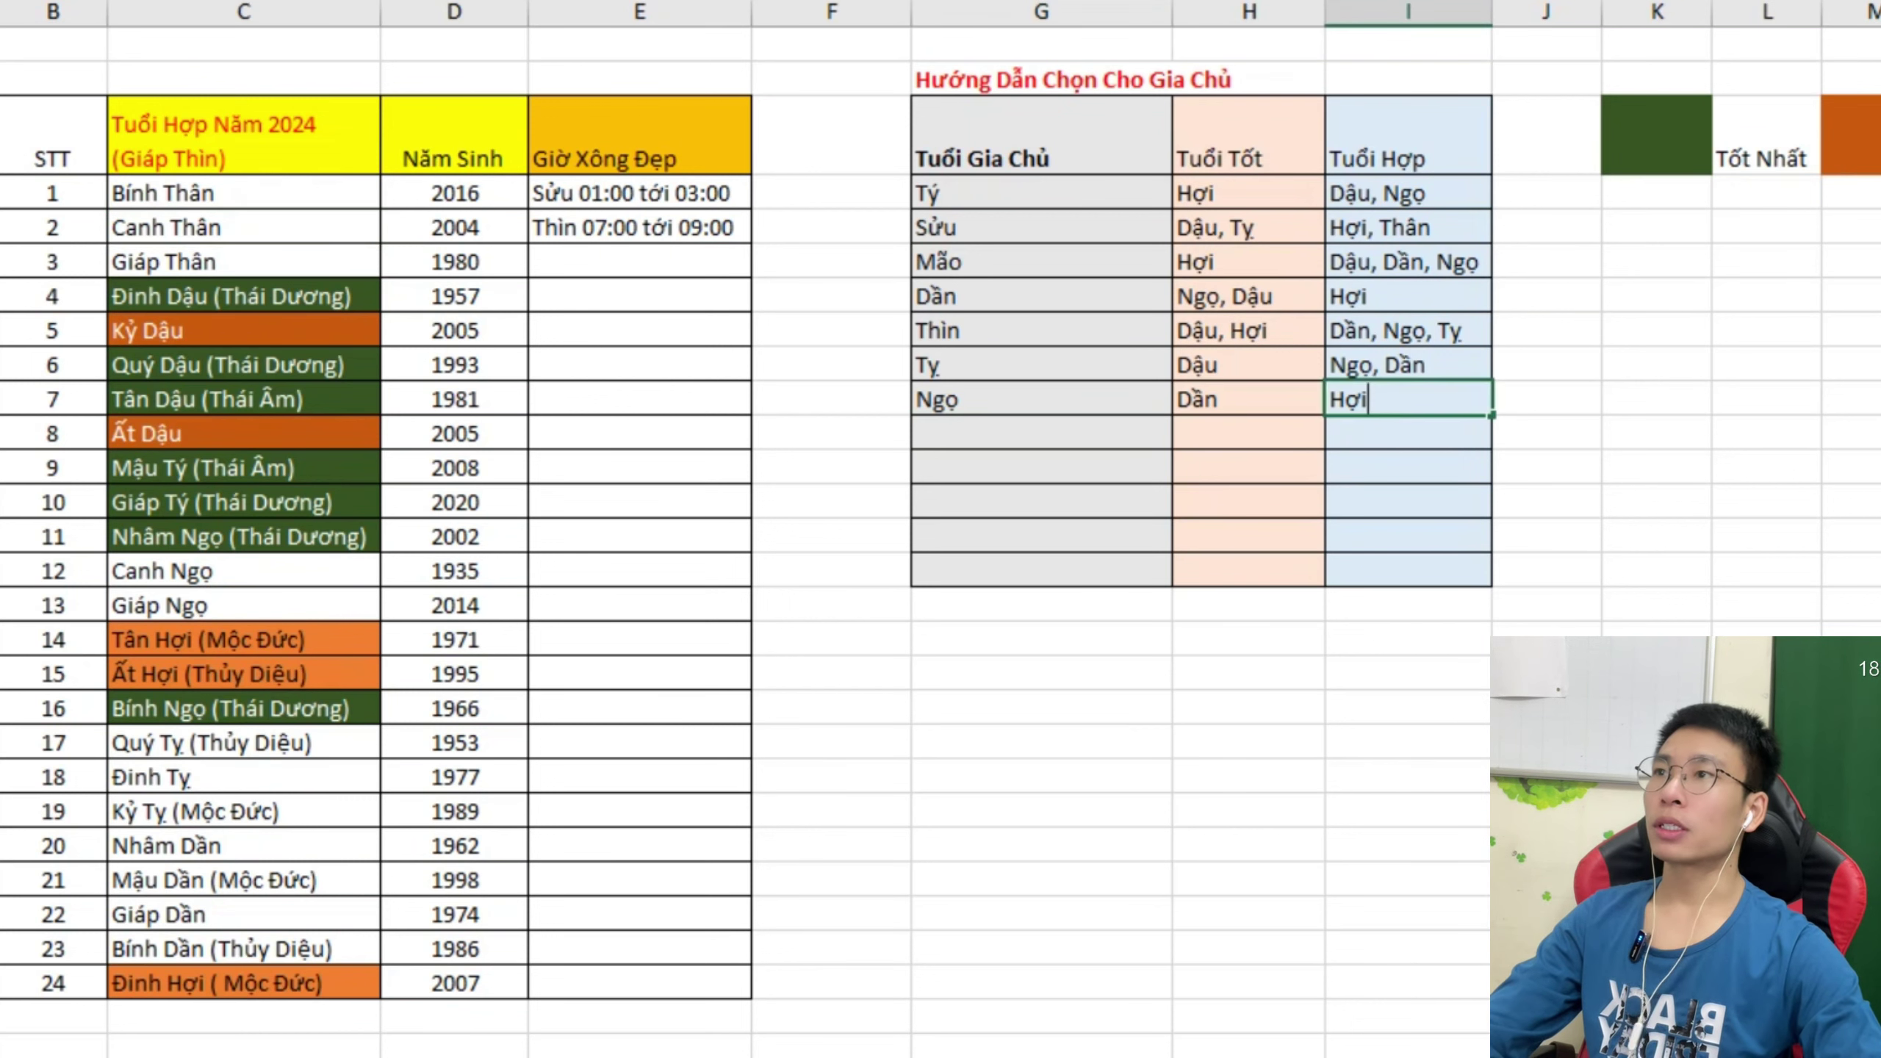
{"action": "type", "text": ", Thân"}
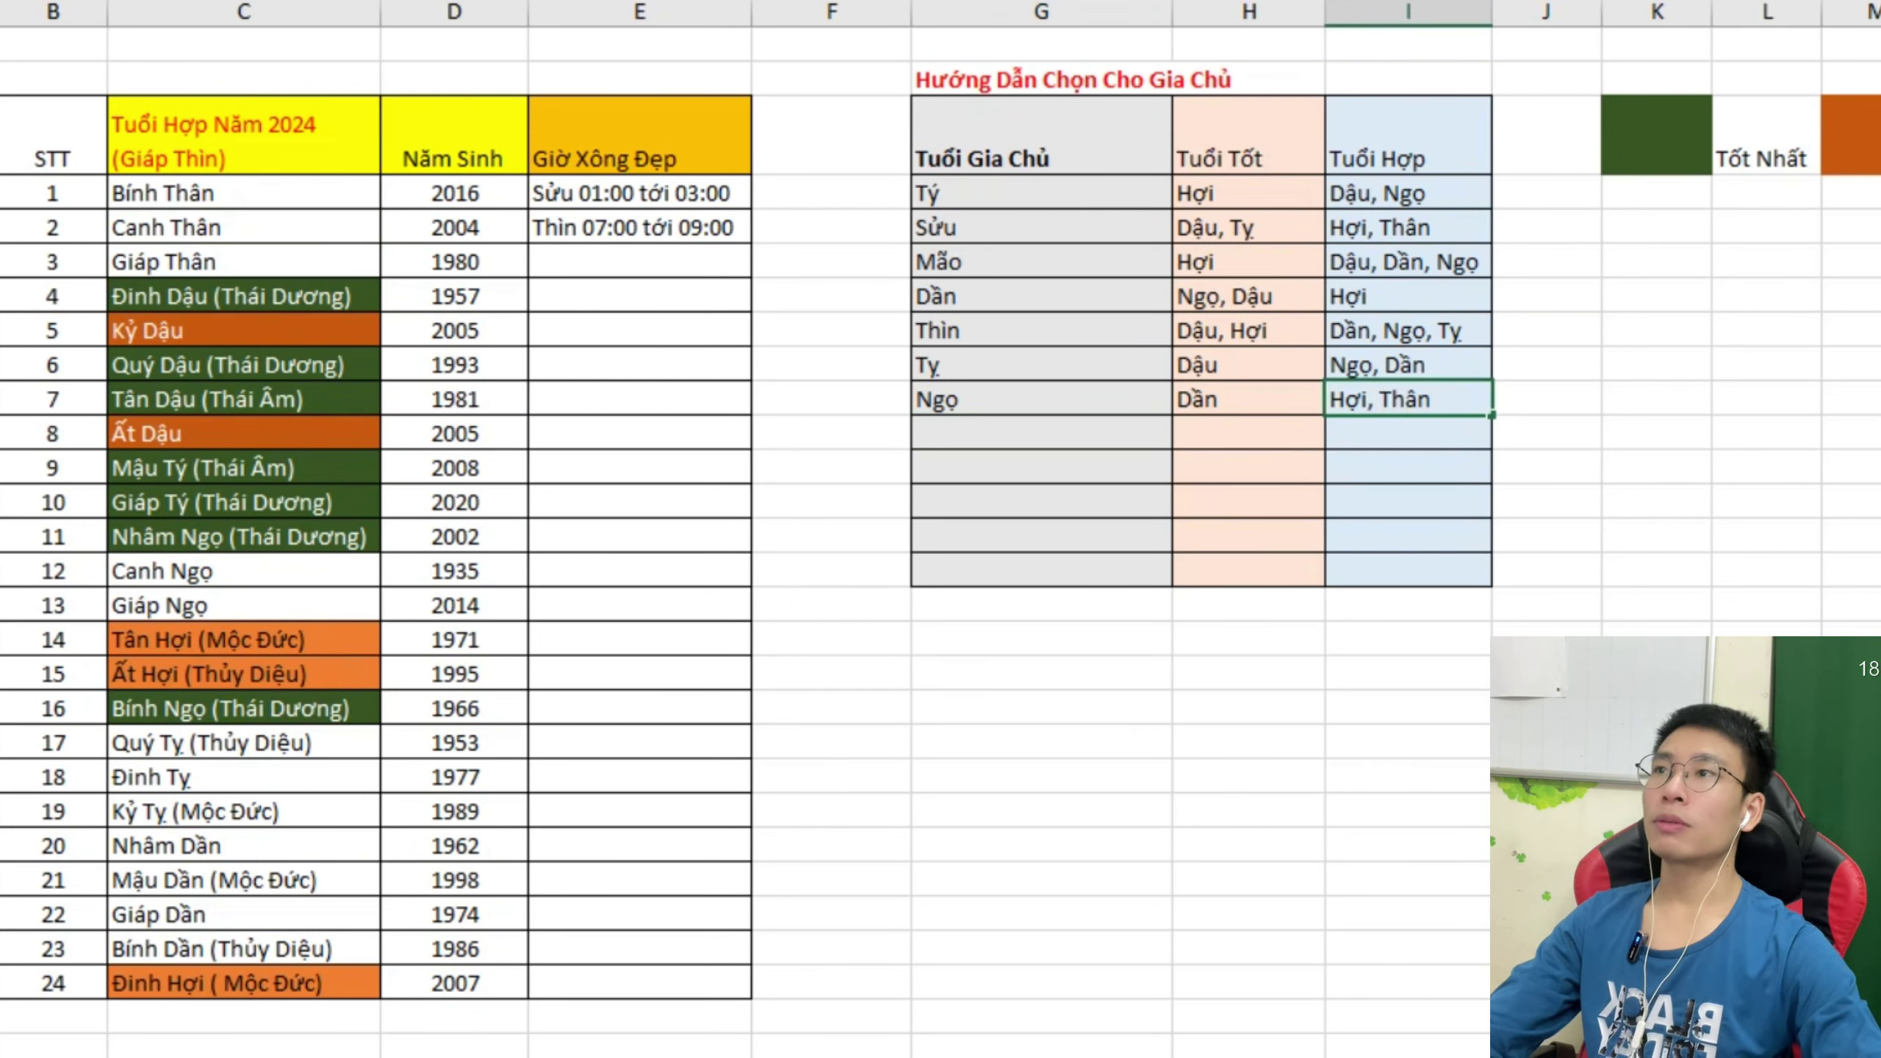
Enter "Mùi" as the eighth host age and "Hợi" as its Tuổi Tốt.
{"action": "double_click", "coordinate": [1041, 433]}
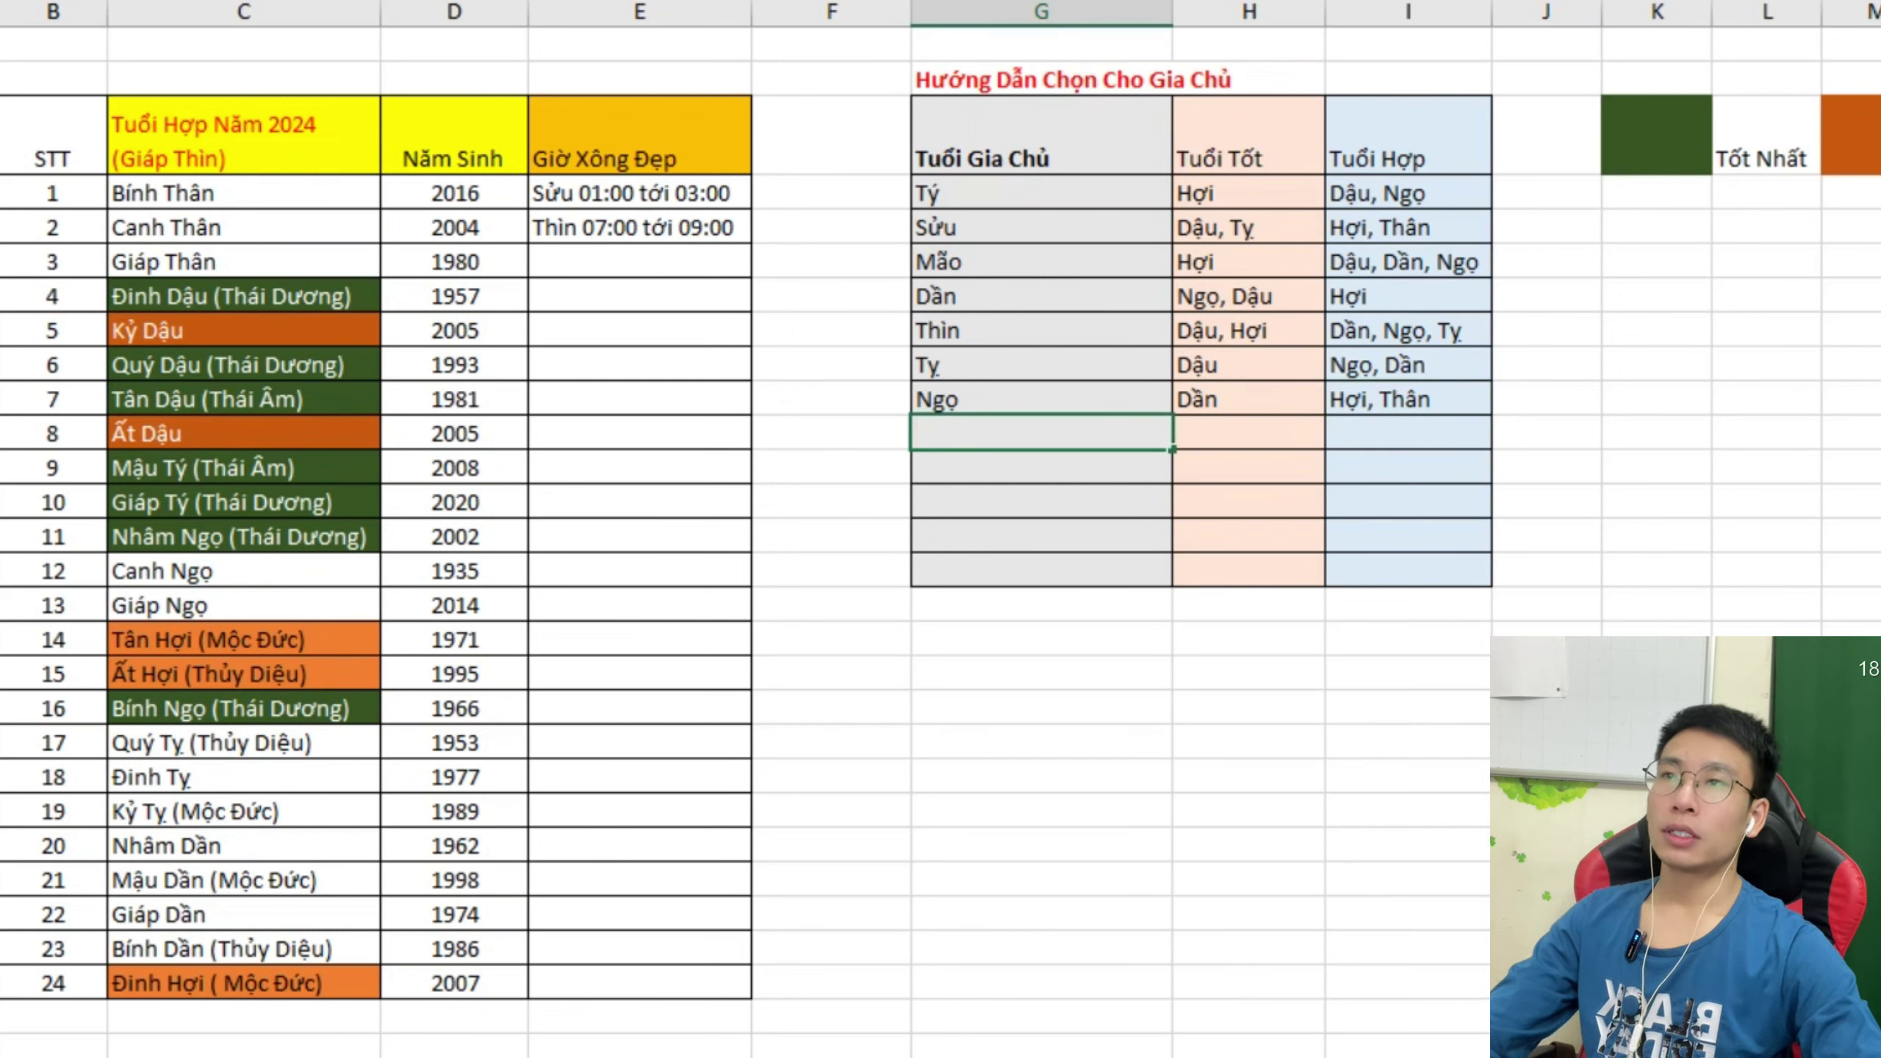
{"action": "type", "text": "Mfui"}
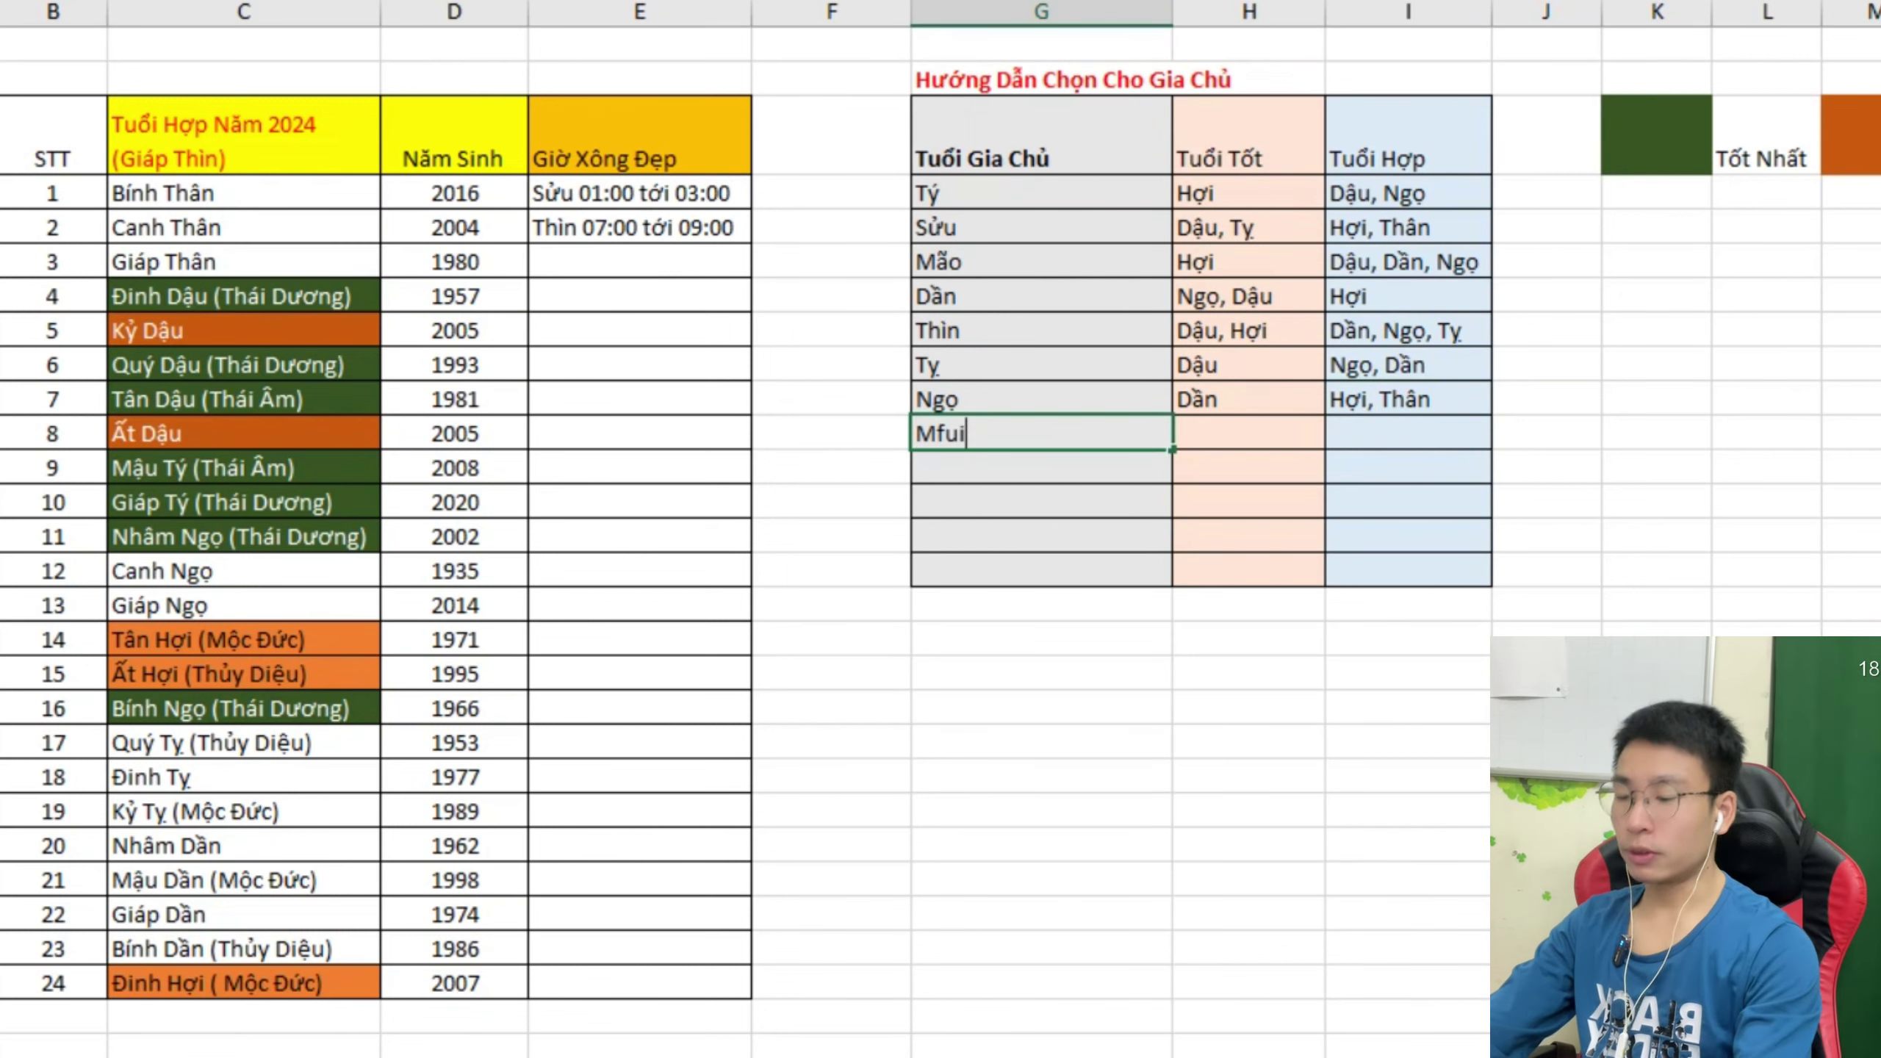
{"action": "key", "text": "BackSpace"}
{"action": "key", "text": "BackSpace"}
{"action": "type", "text": "ui"}
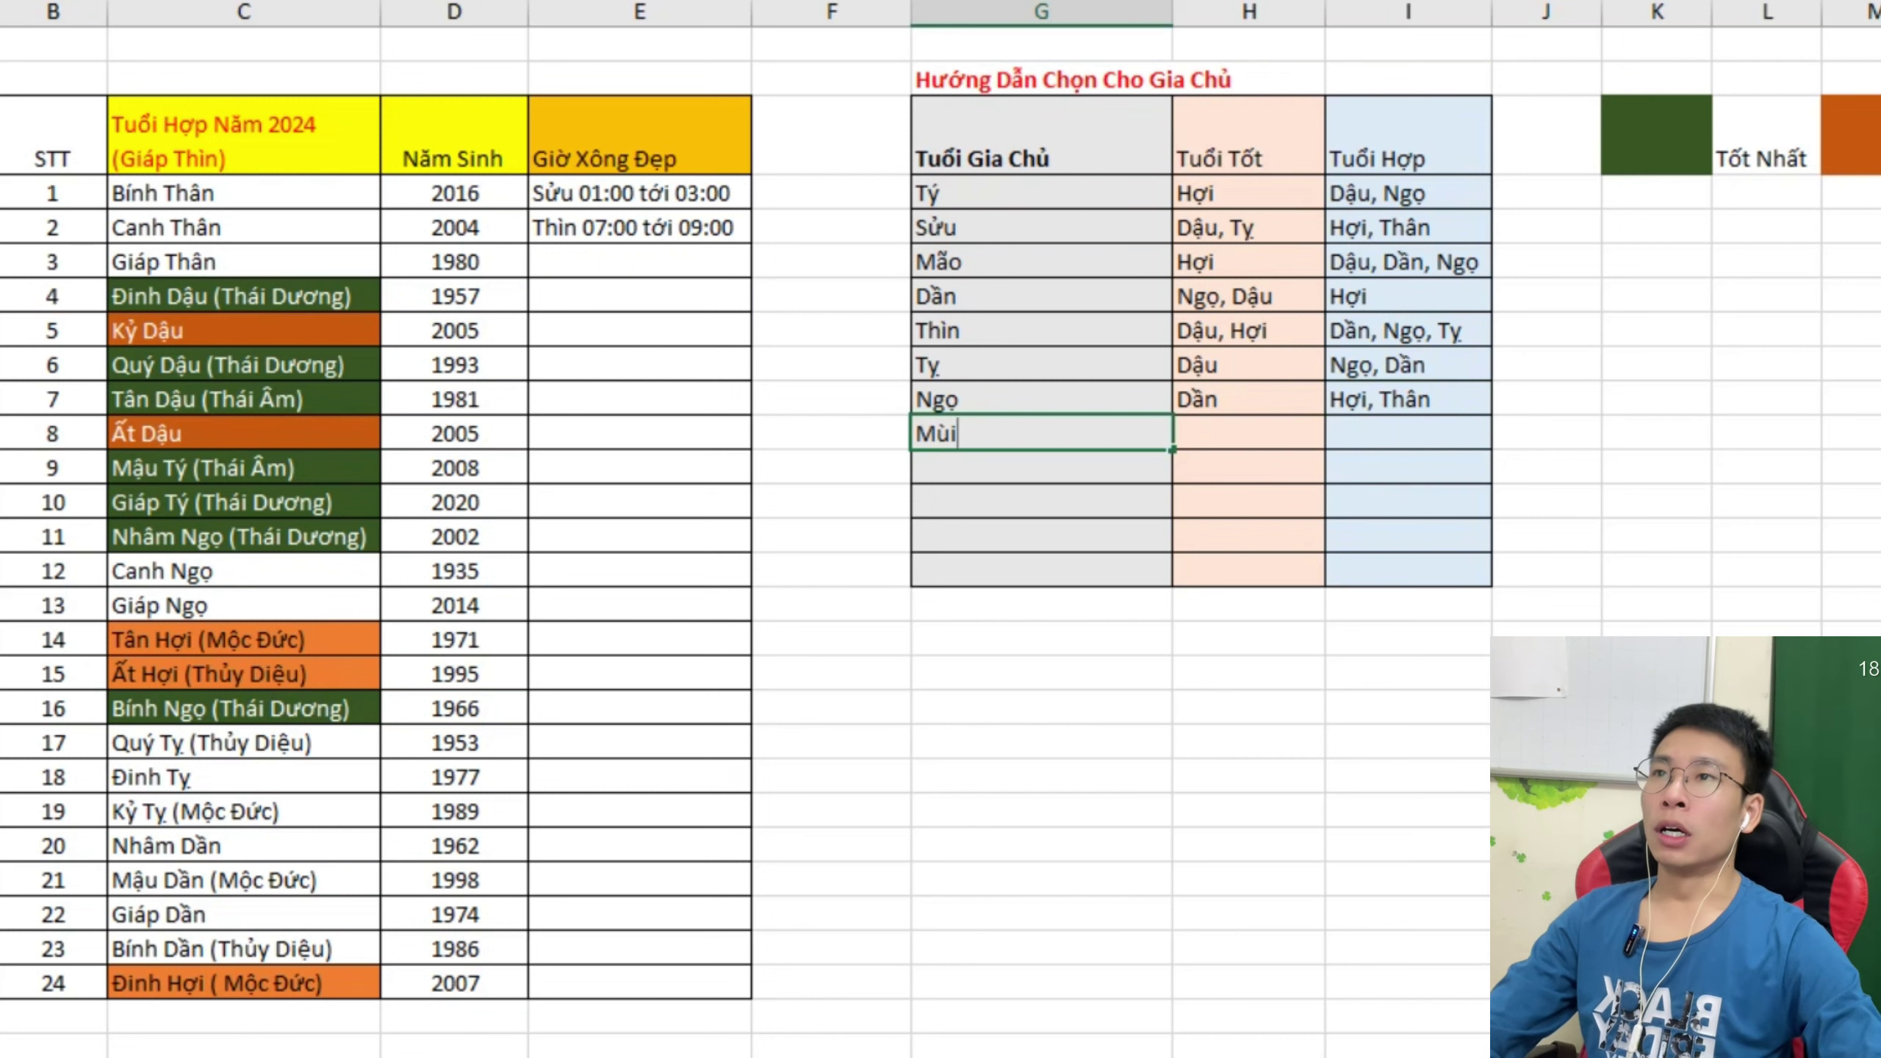
{"action": "key", "text": "Tab"}
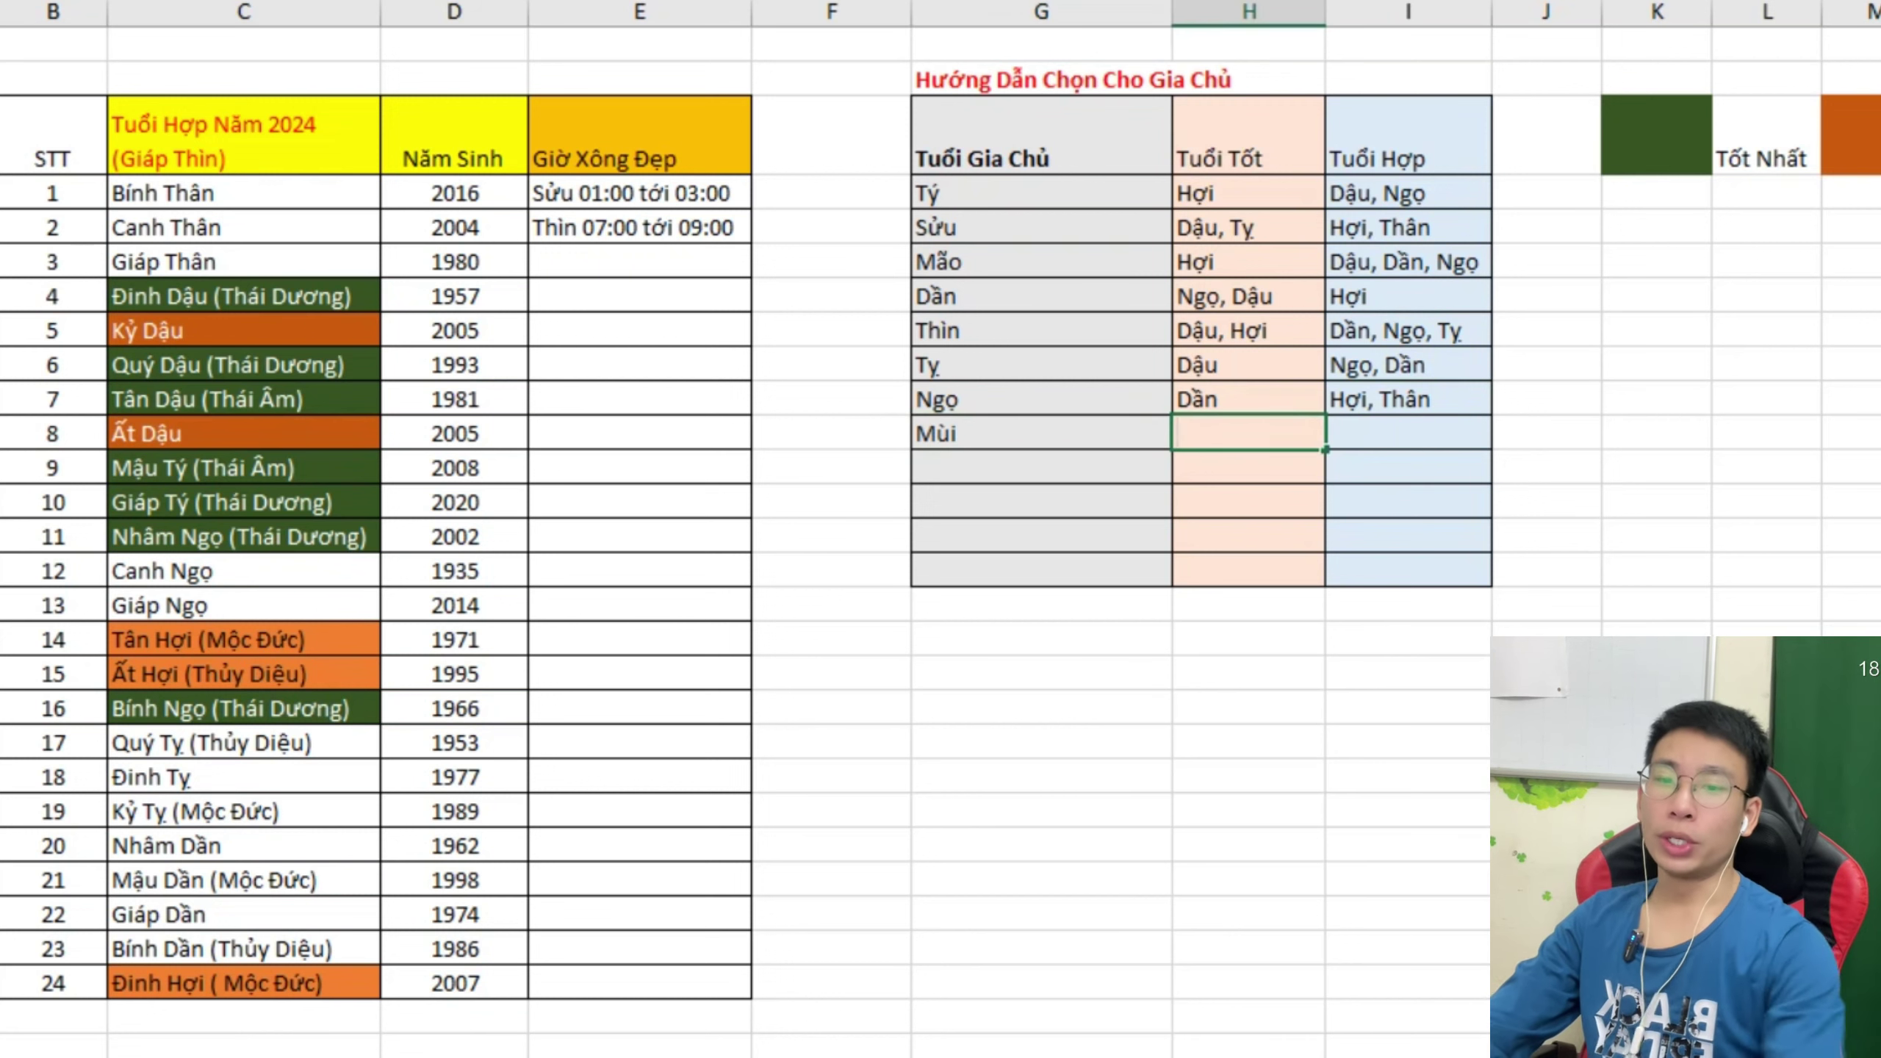
{"action": "type", "text": "Ha"}
{"action": "key", "text": "BackSpace"}
{"action": "type", "text": "ợi"}
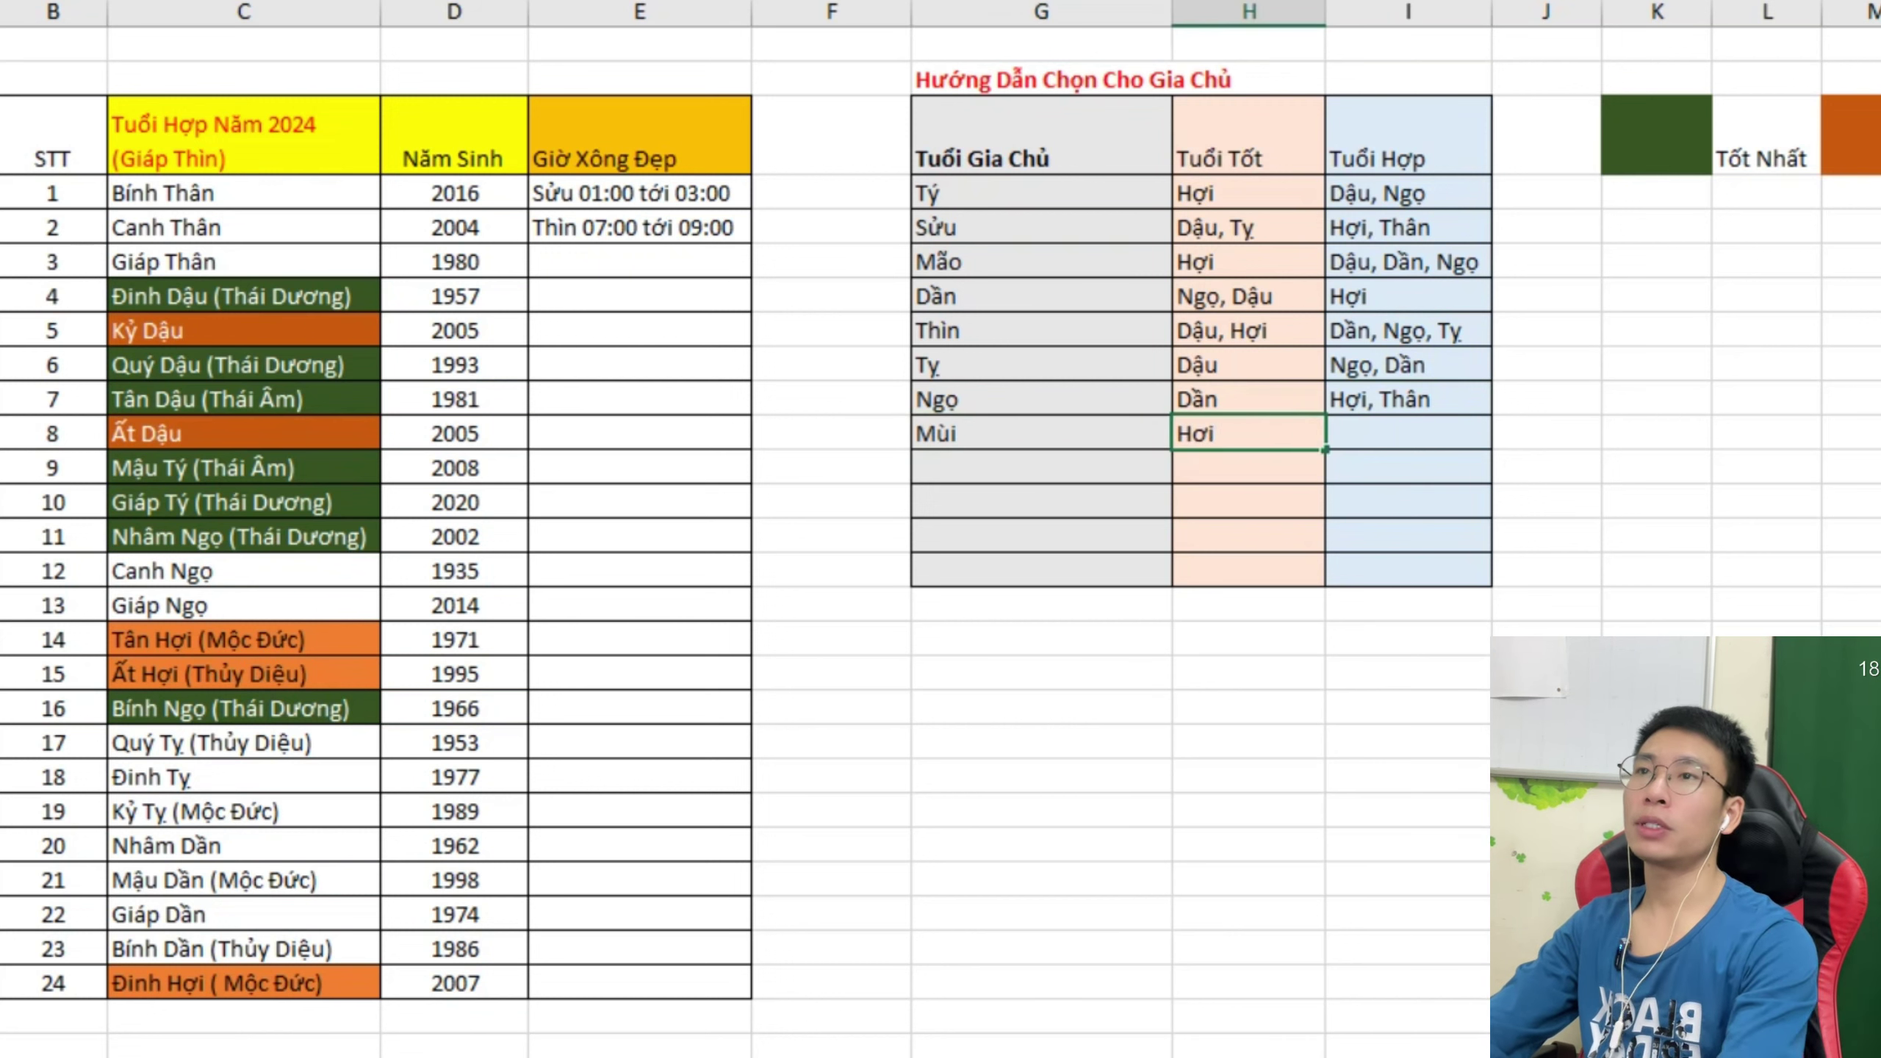
Enter "Ngọ, Dậu" as the Tuổi Hợp for the host age Mùi.
{"action": "key", "text": "Tab"}
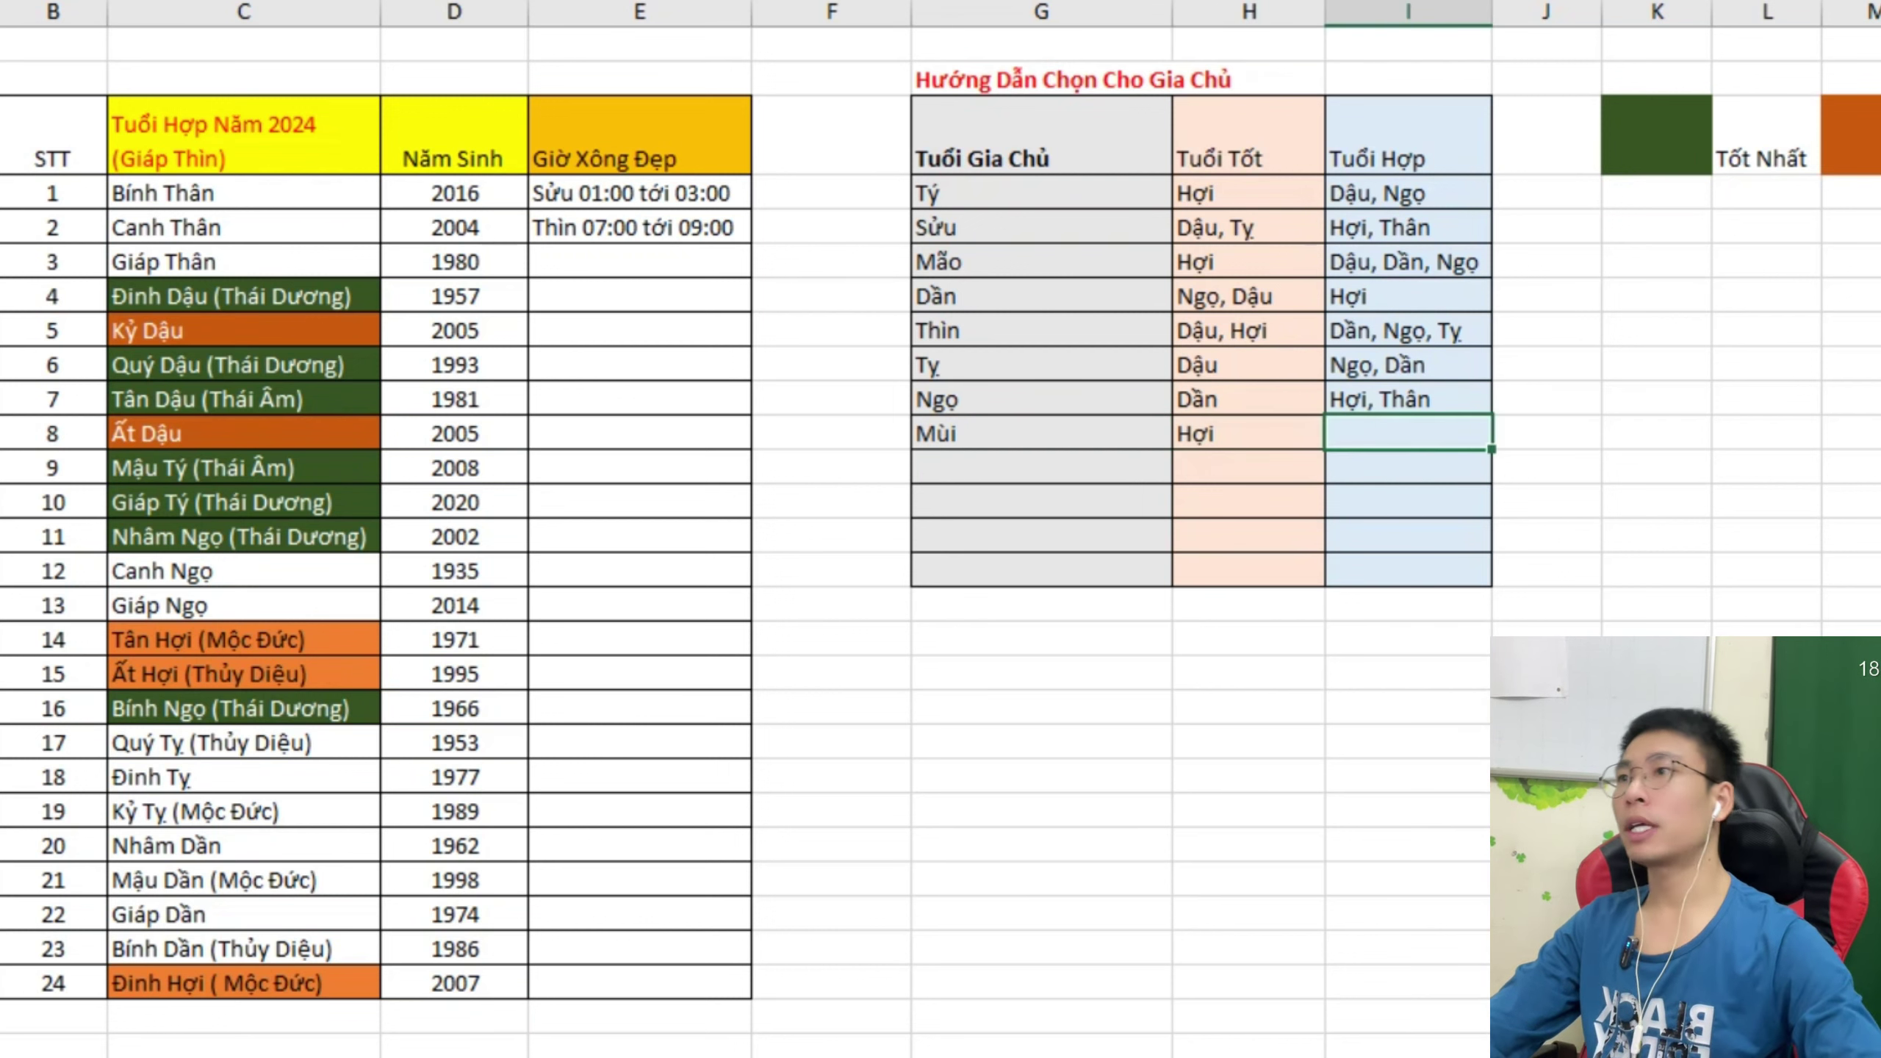
{"action": "type", "text": "Ngọ"}
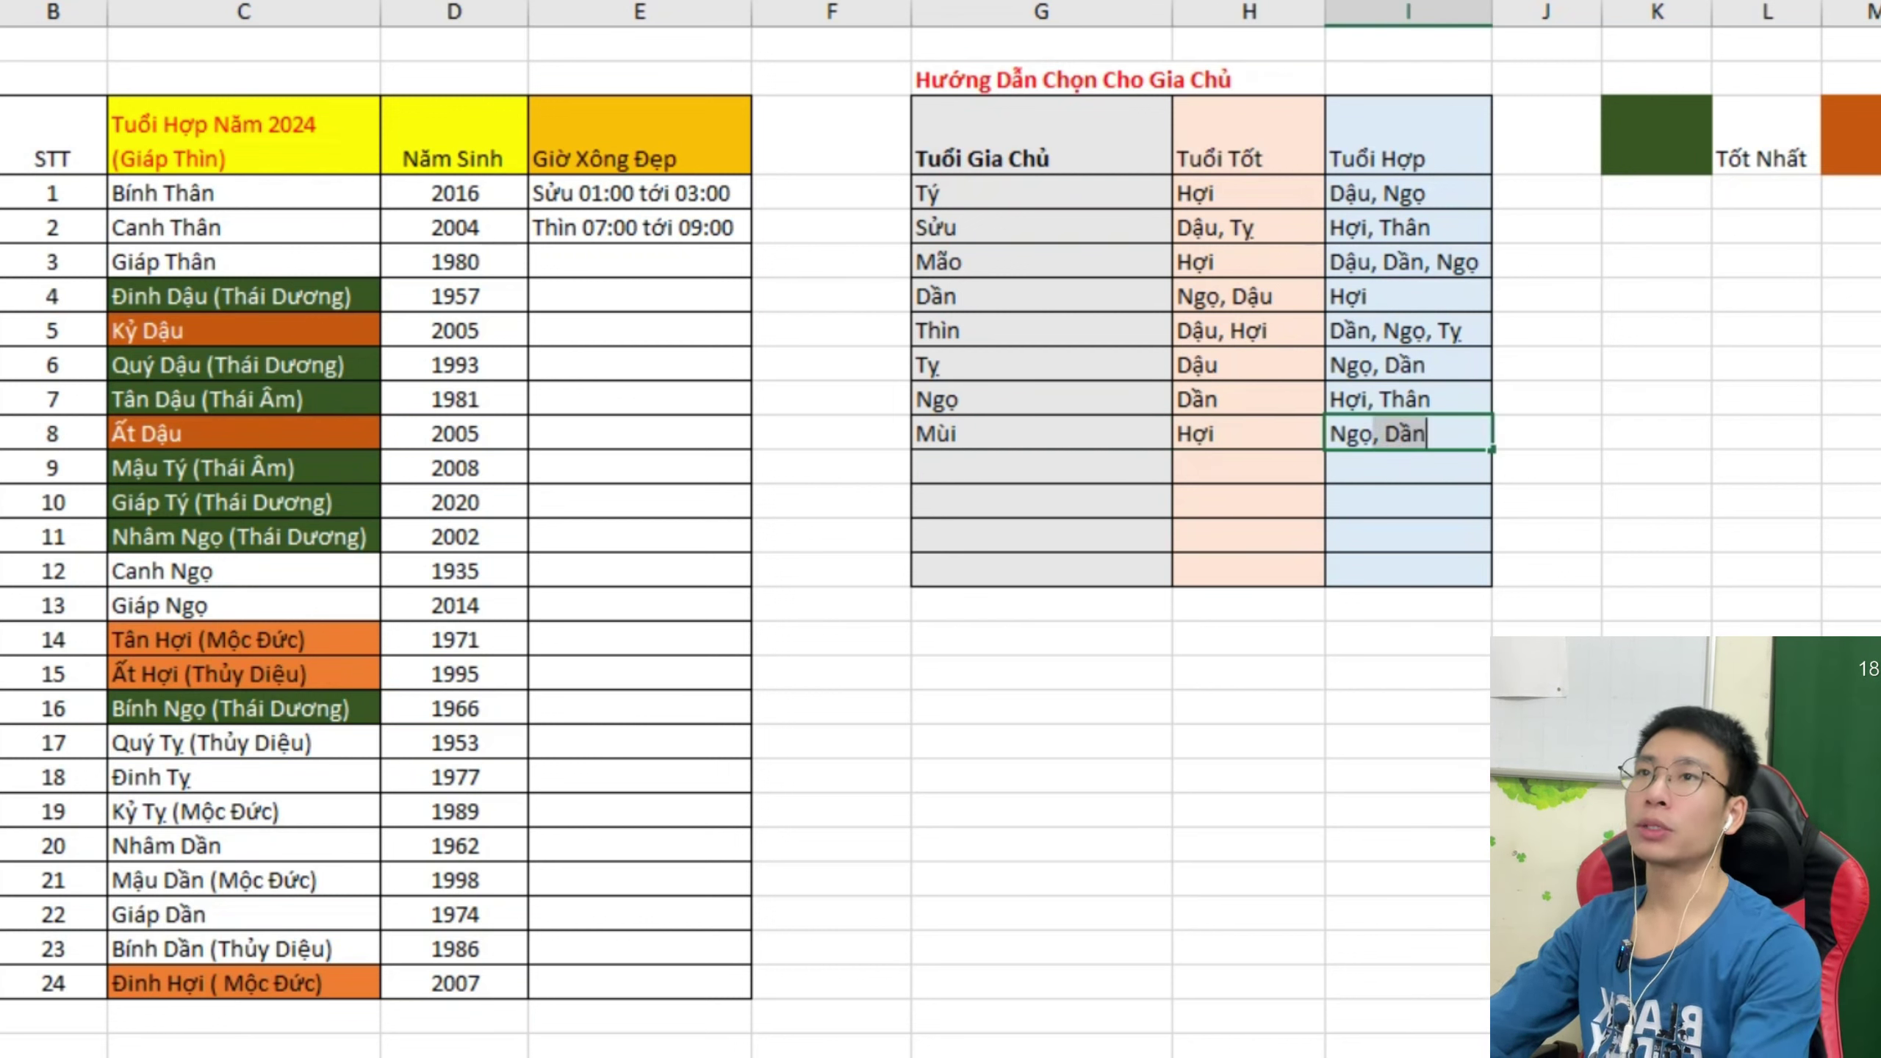
{"action": "type", "text": ", Dậu"}
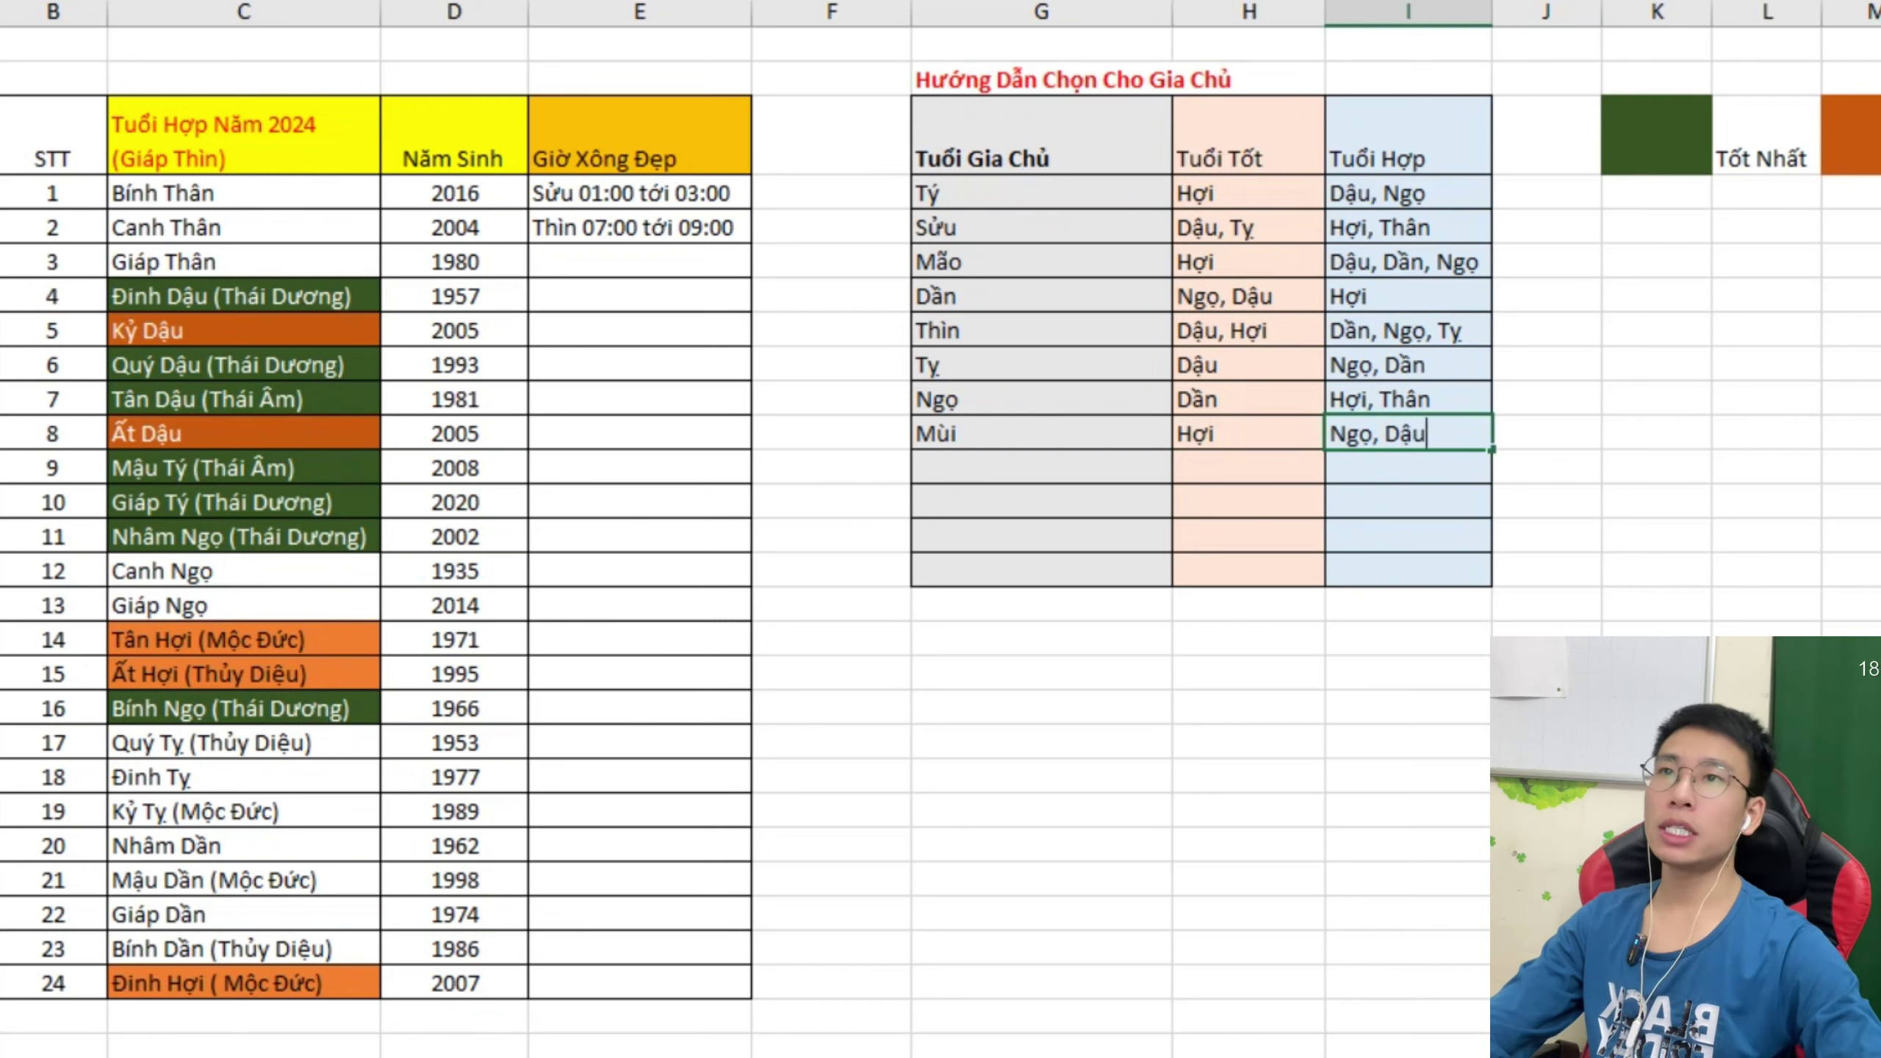
{"action": "key", "text": "Return"}
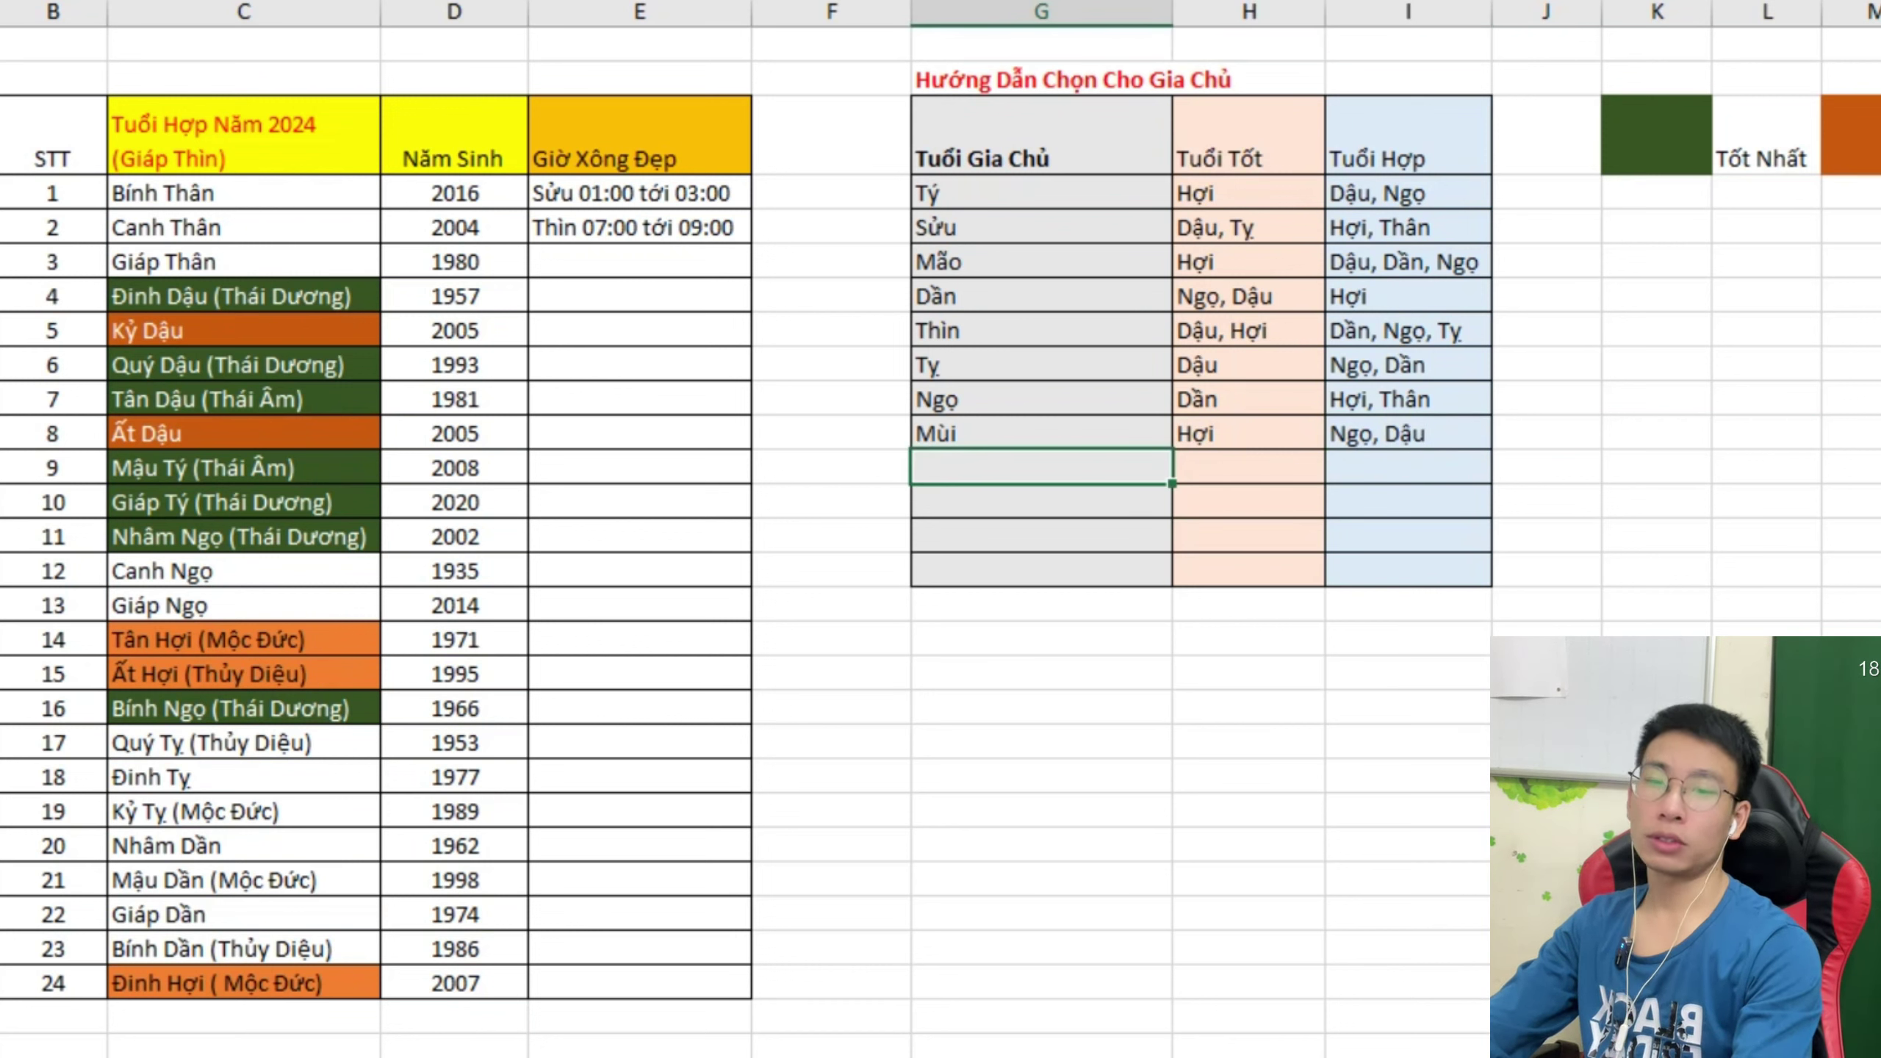
Enter "Thân" as the ninth host age and "Tỵ" as its Tuổi Tốt.
{"action": "key", "text": "F2"}
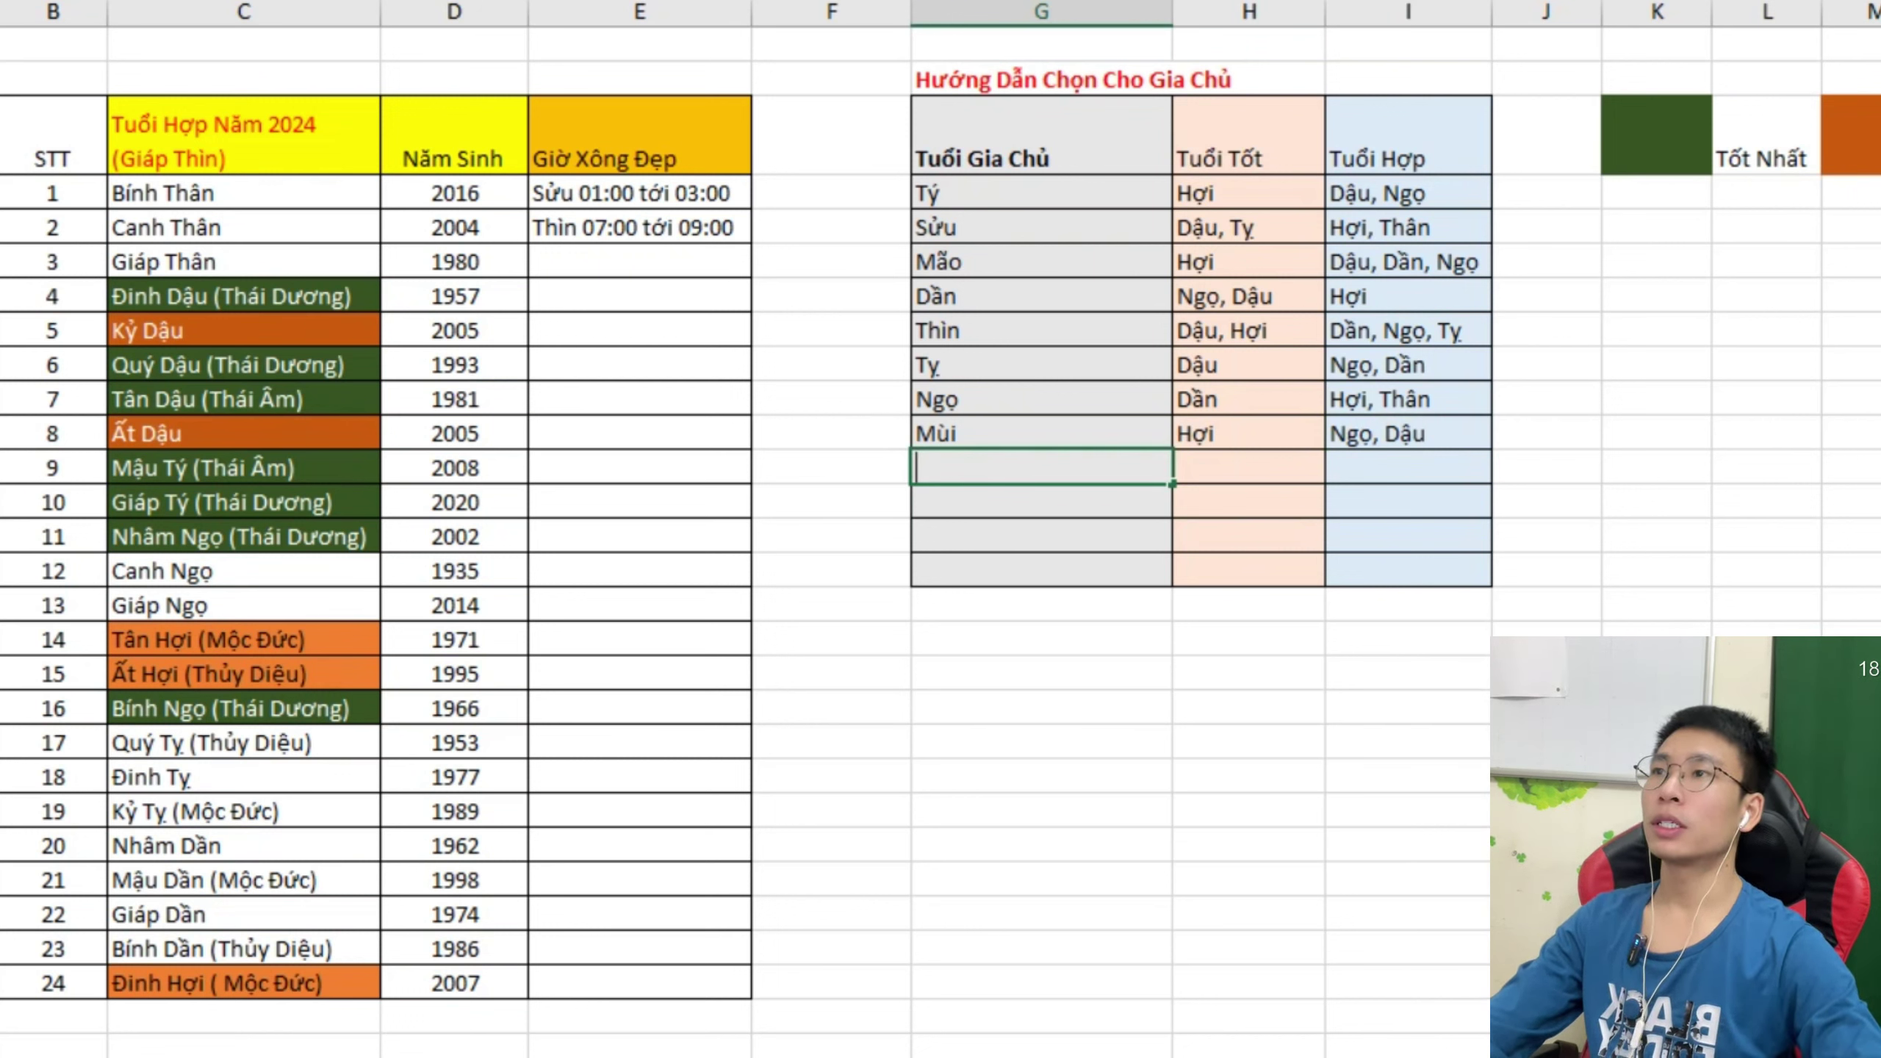
{"action": "type", "text": "Thân"}
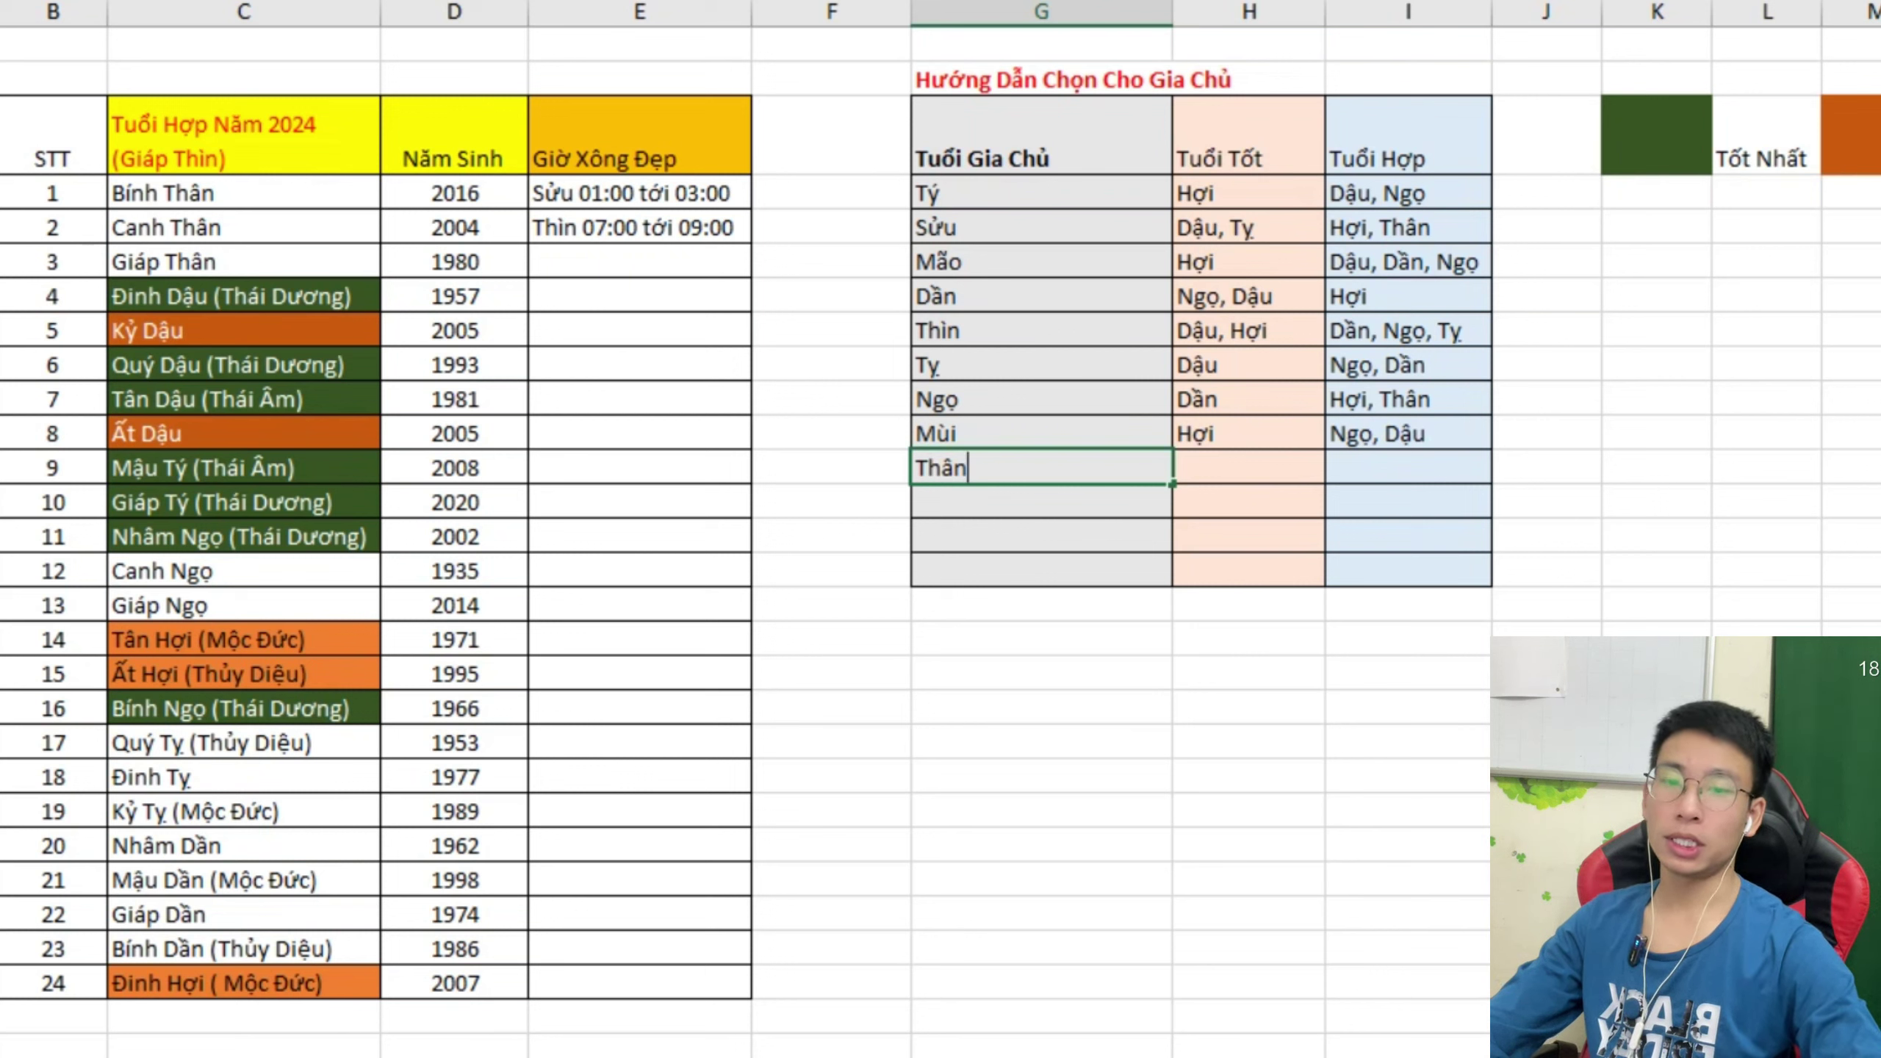
{"action": "key", "text": "Tab"}
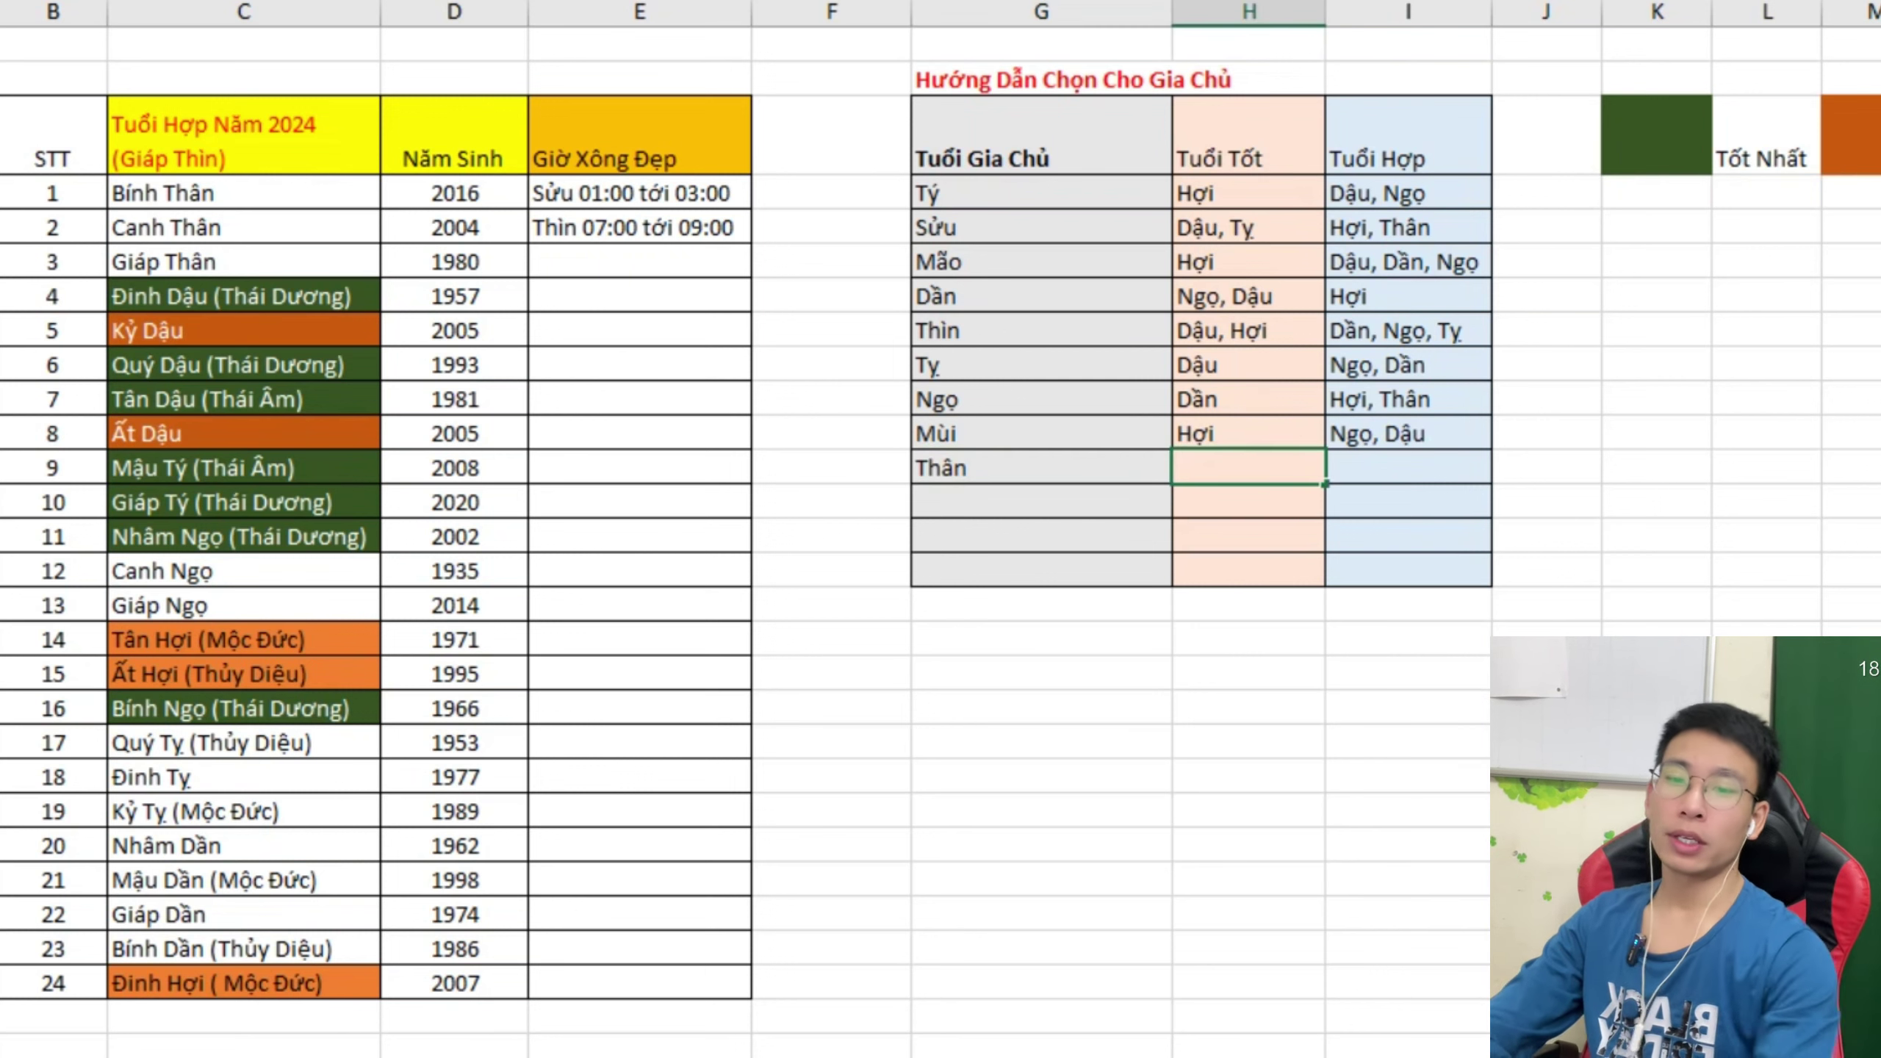
{"action": "type", "text": "Tỵ"}
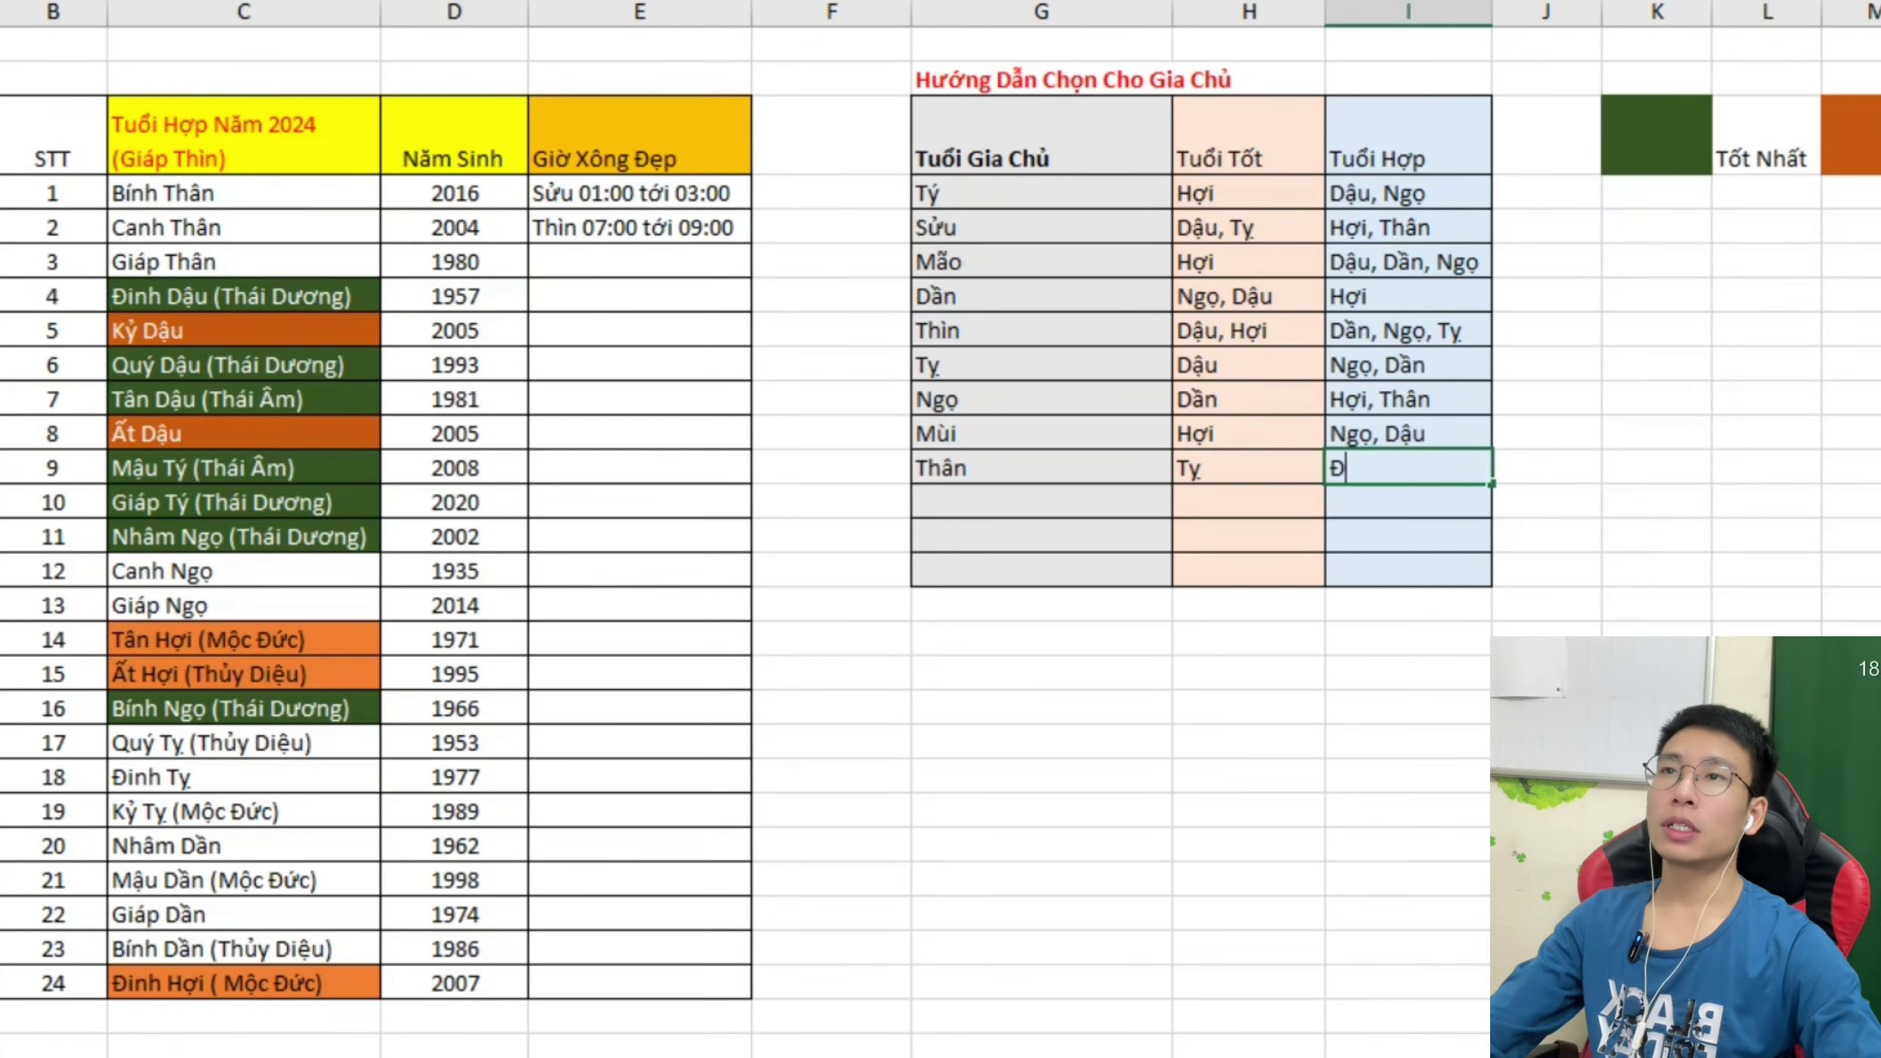
Enter "Dậu" as the Tuổi Hợp for the host age Thân.
{"action": "key", "text": "BackSpace"}
{"action": "type", "text": "Dạ"}
{"action": "key", "text": "BackSpace"}
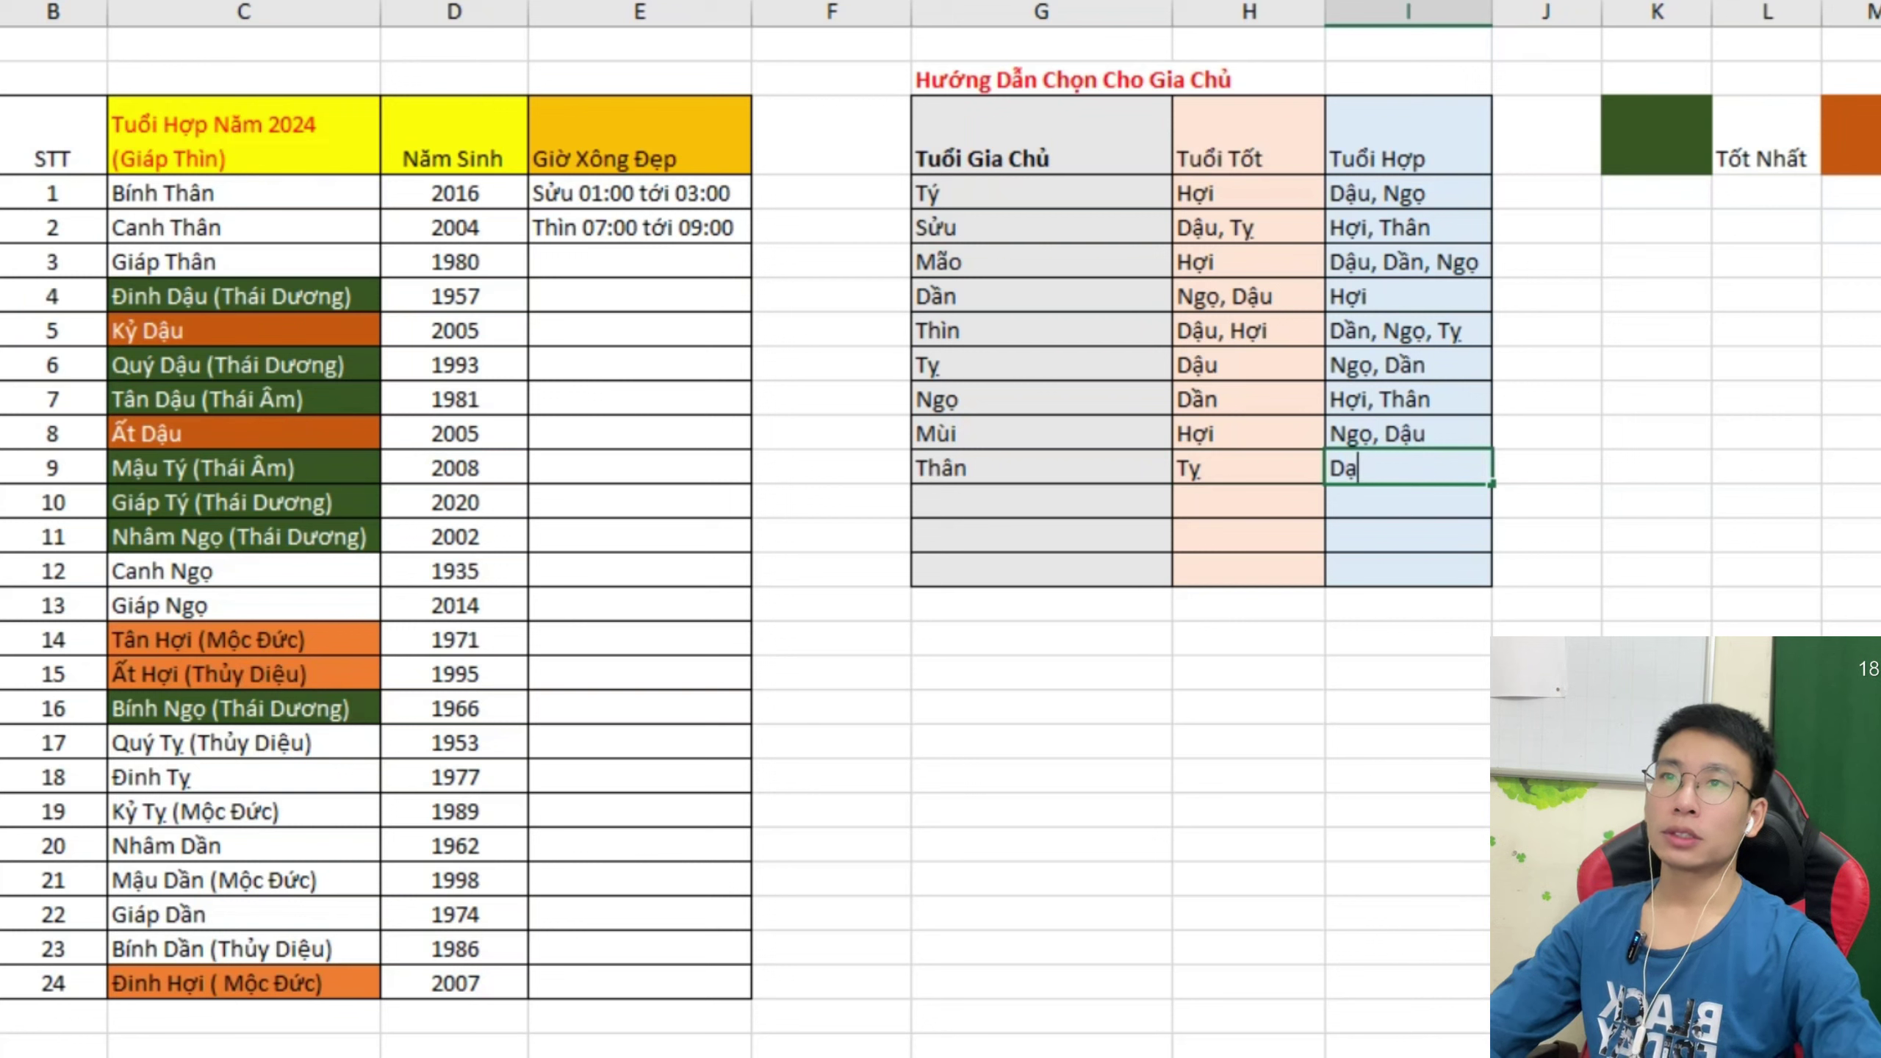
{"action": "key", "text": "Return"}
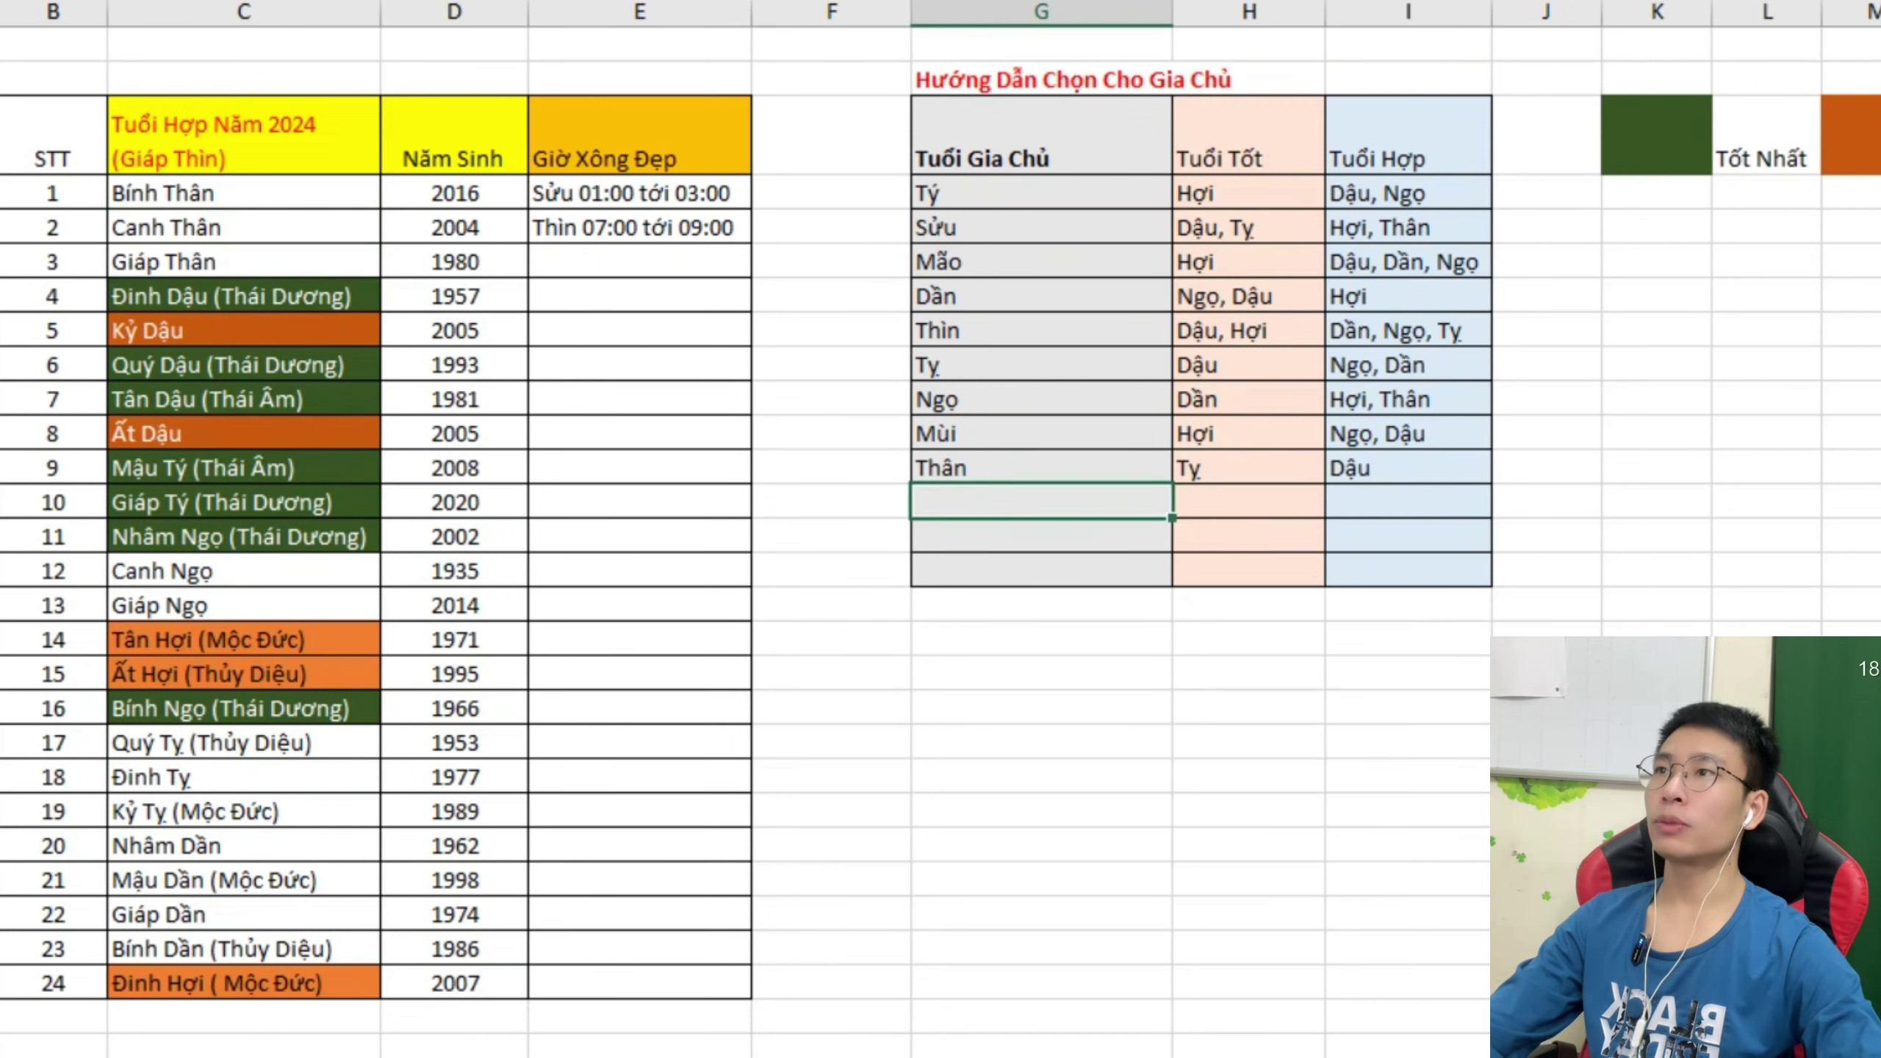
Enter "Dậu" as the tenth host age in the guide table.
{"action": "type", "text": "Dạu"}
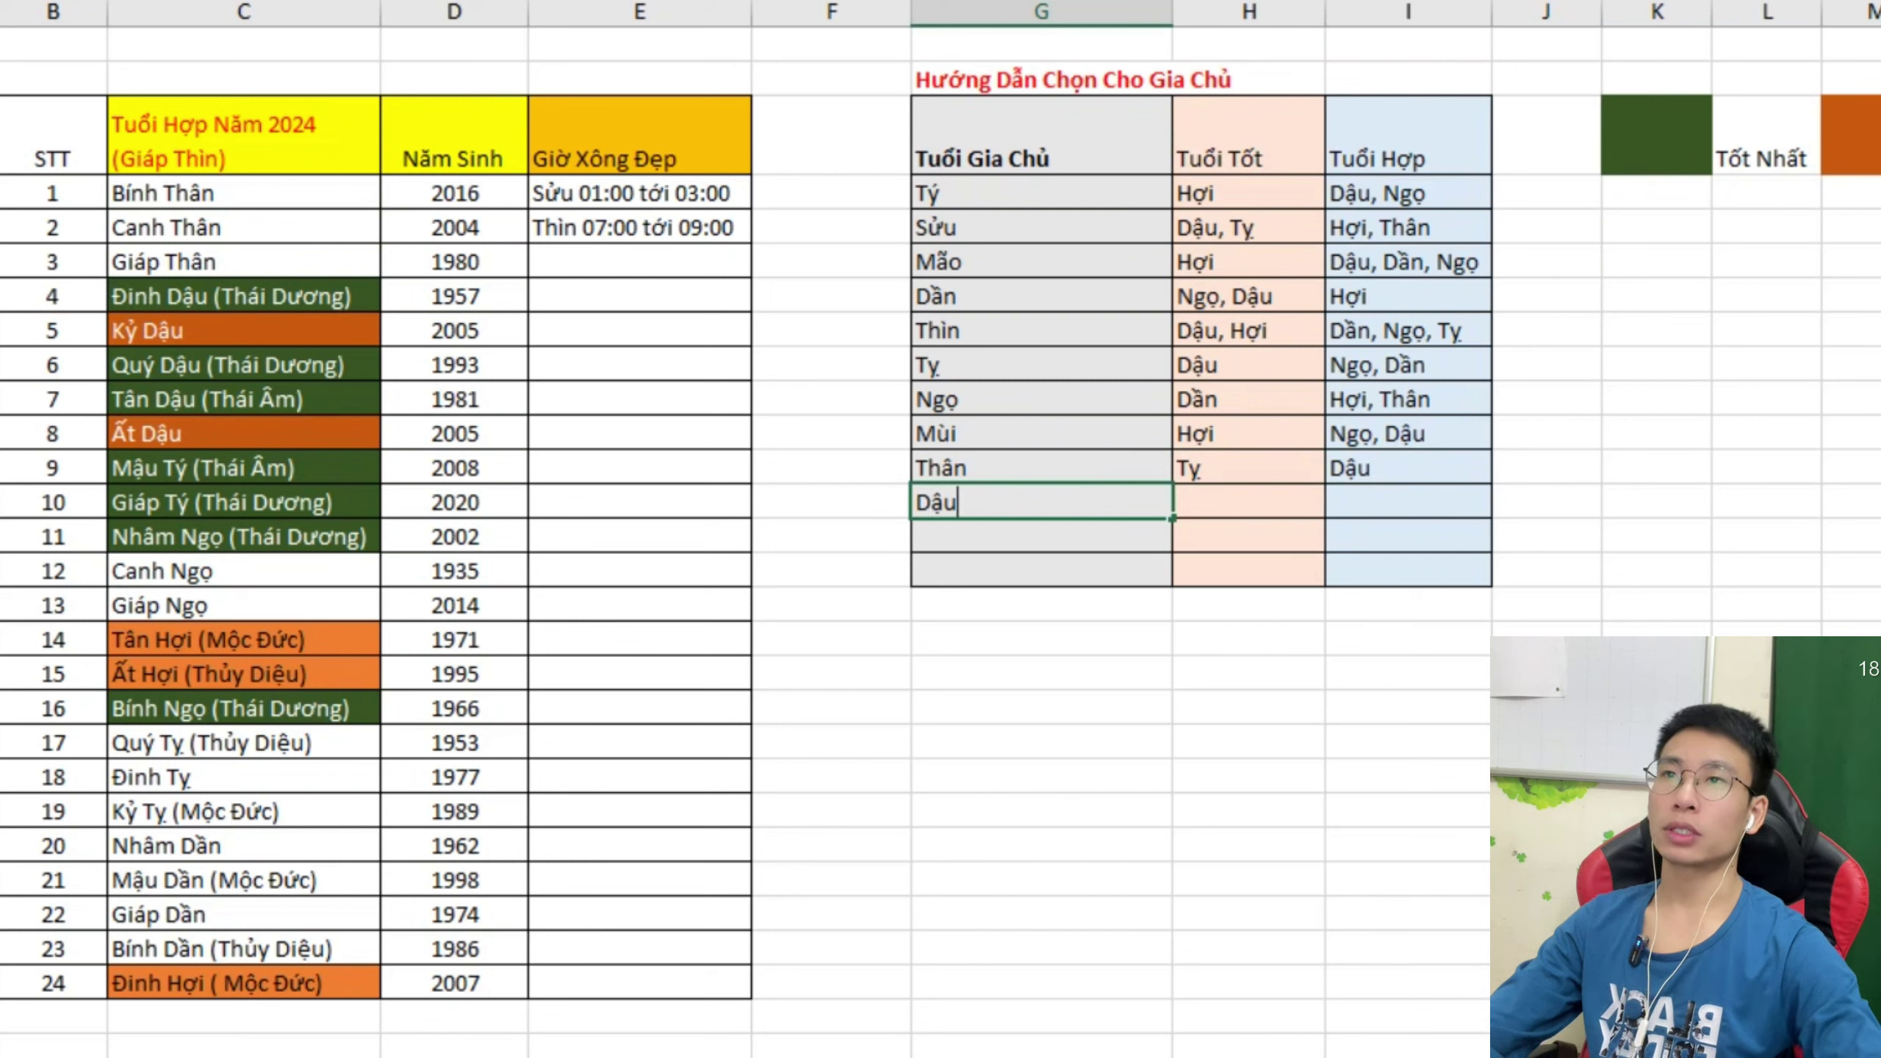
{"action": "key", "text": "Tab"}
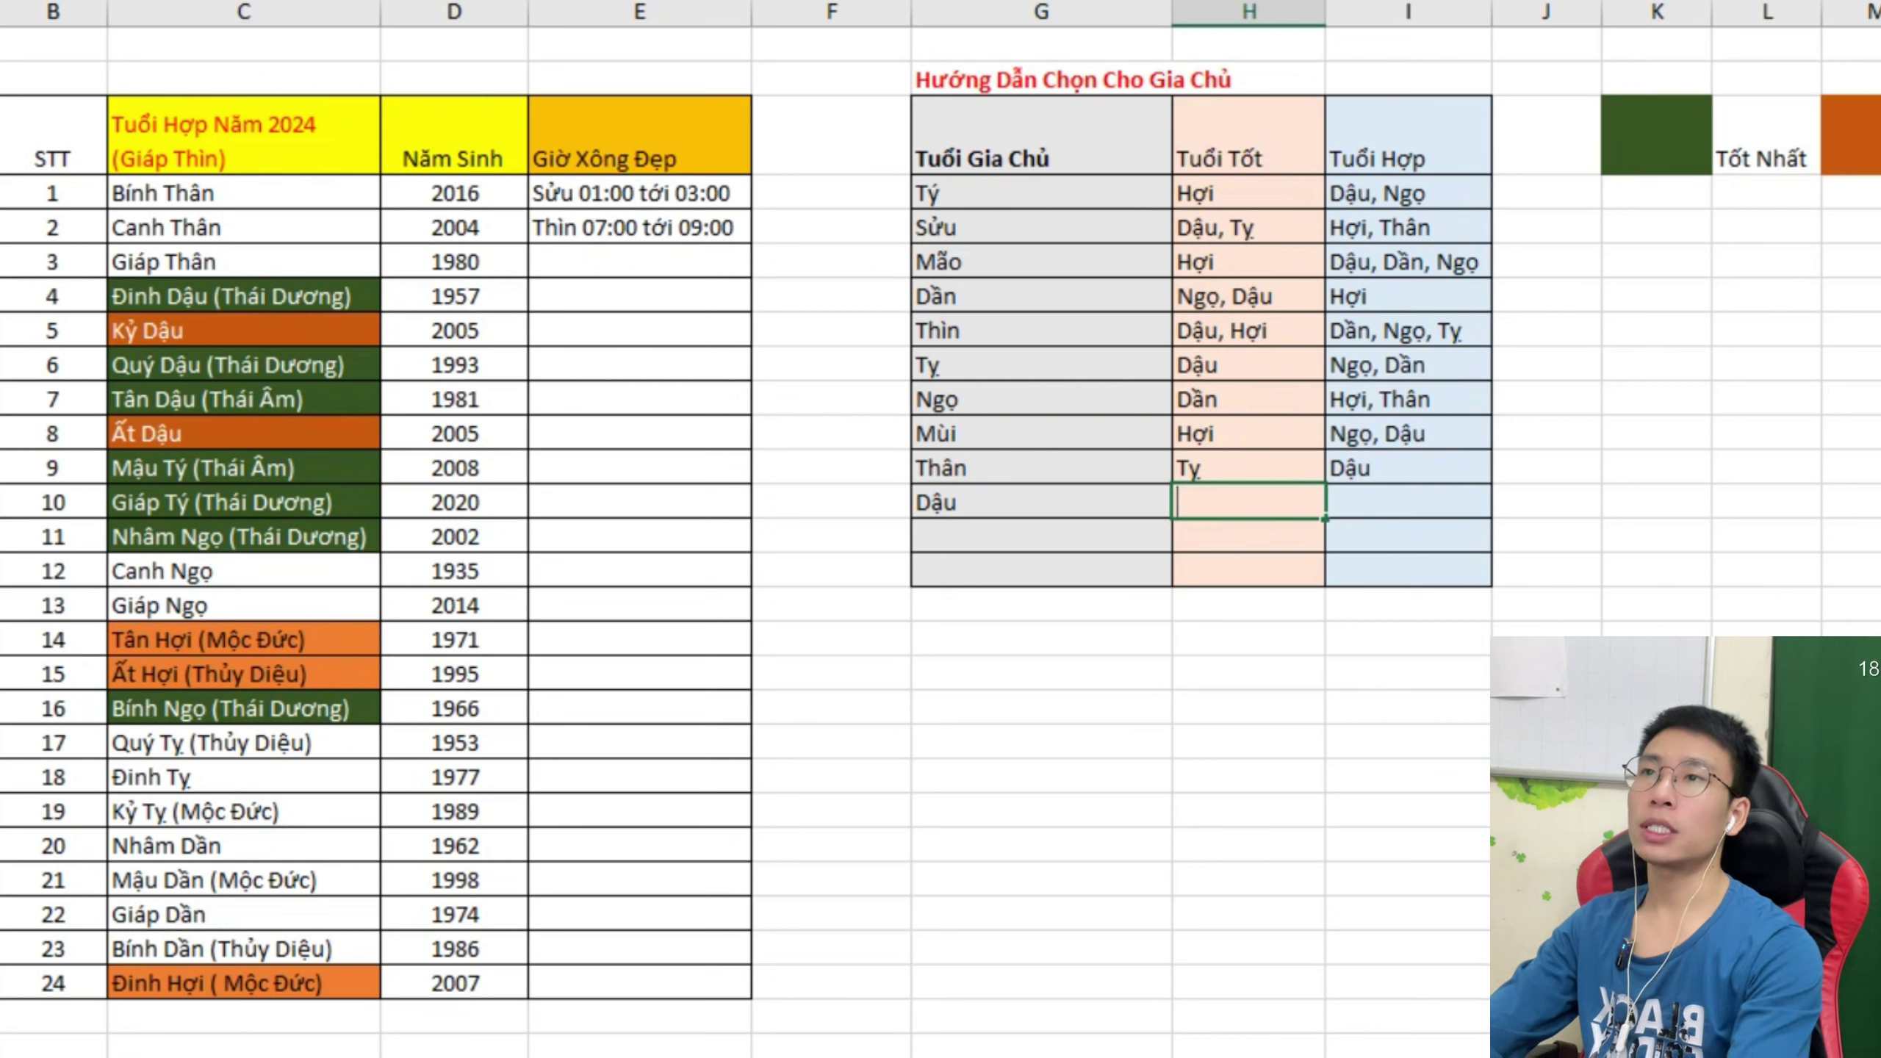
Enter "Hợi, Thân, Dần" as the Tuổi Tốt for the host age Dậu and widen that column to fit its contents.
{"action": "type", "text": "Đ"}
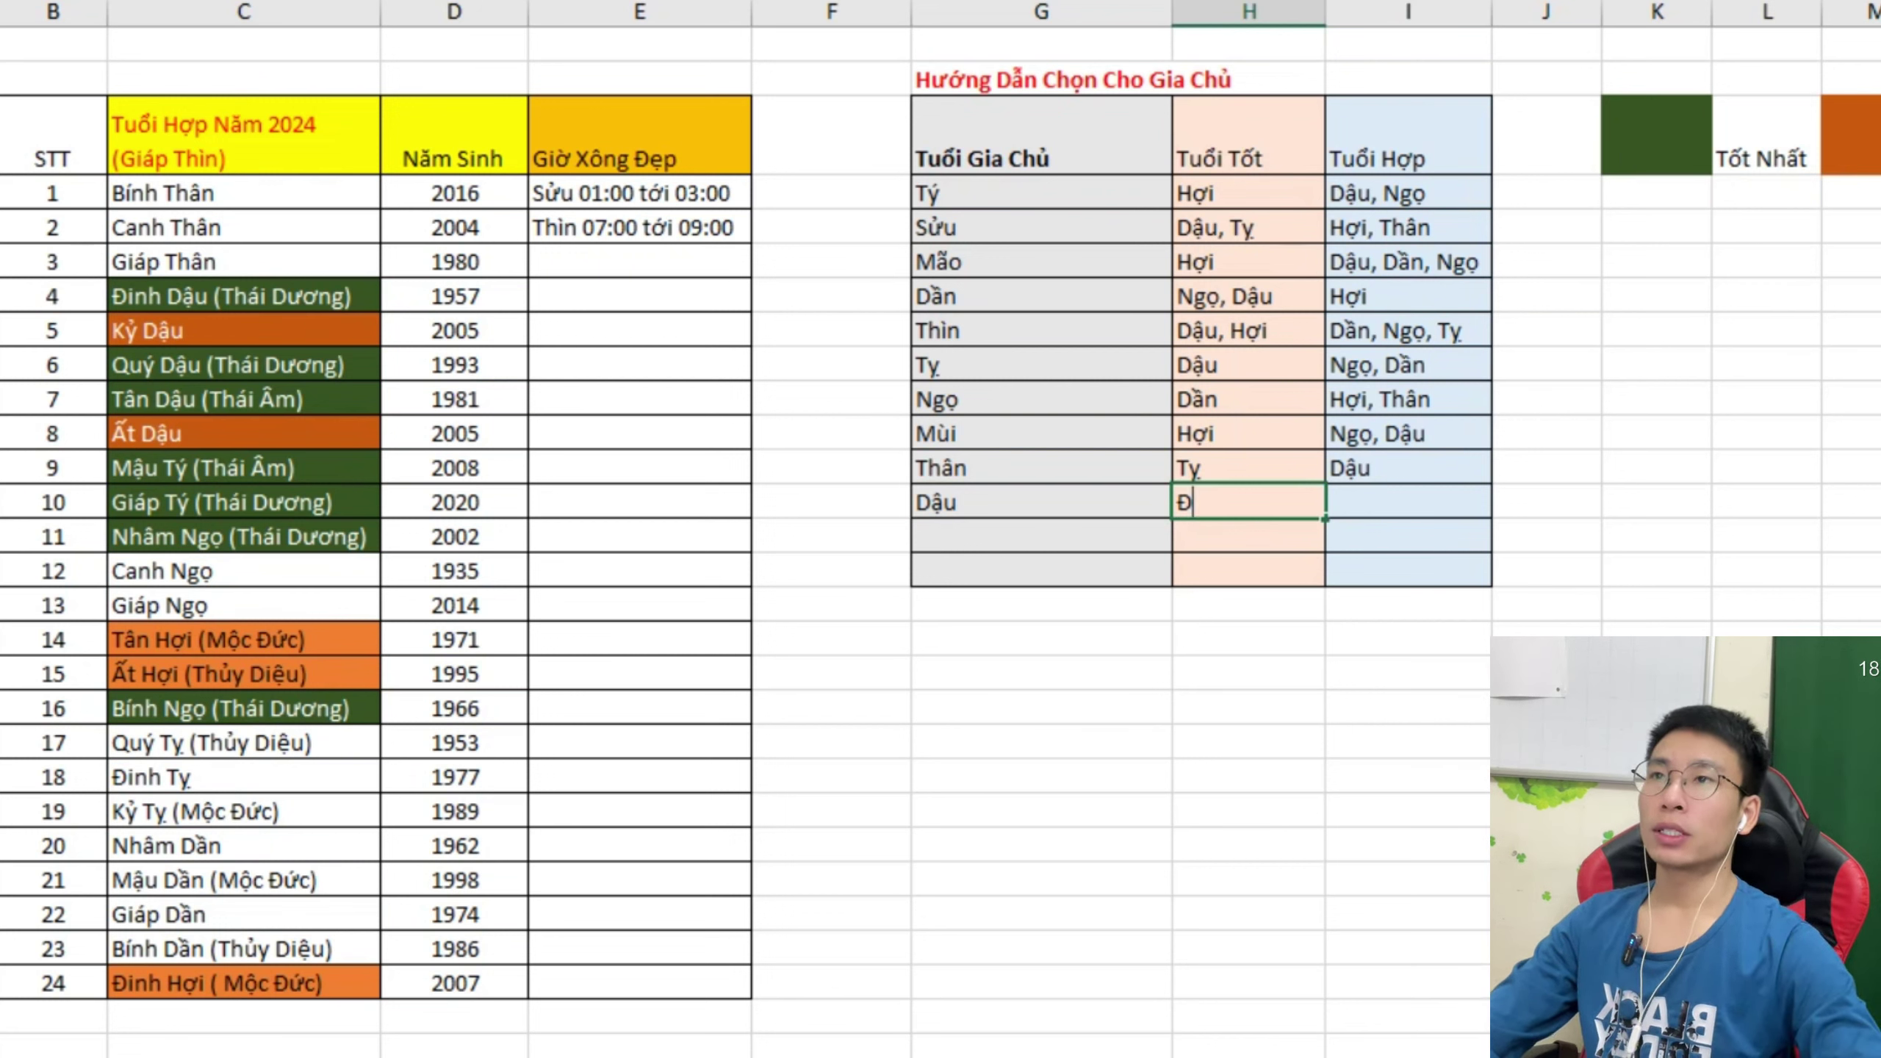
{"action": "key", "text": "BackSpace"}
{"action": "type", "text": "Ha"}
{"action": "key", "text": "BackSpace"}
{"action": "key", "text": "BackSpace"}
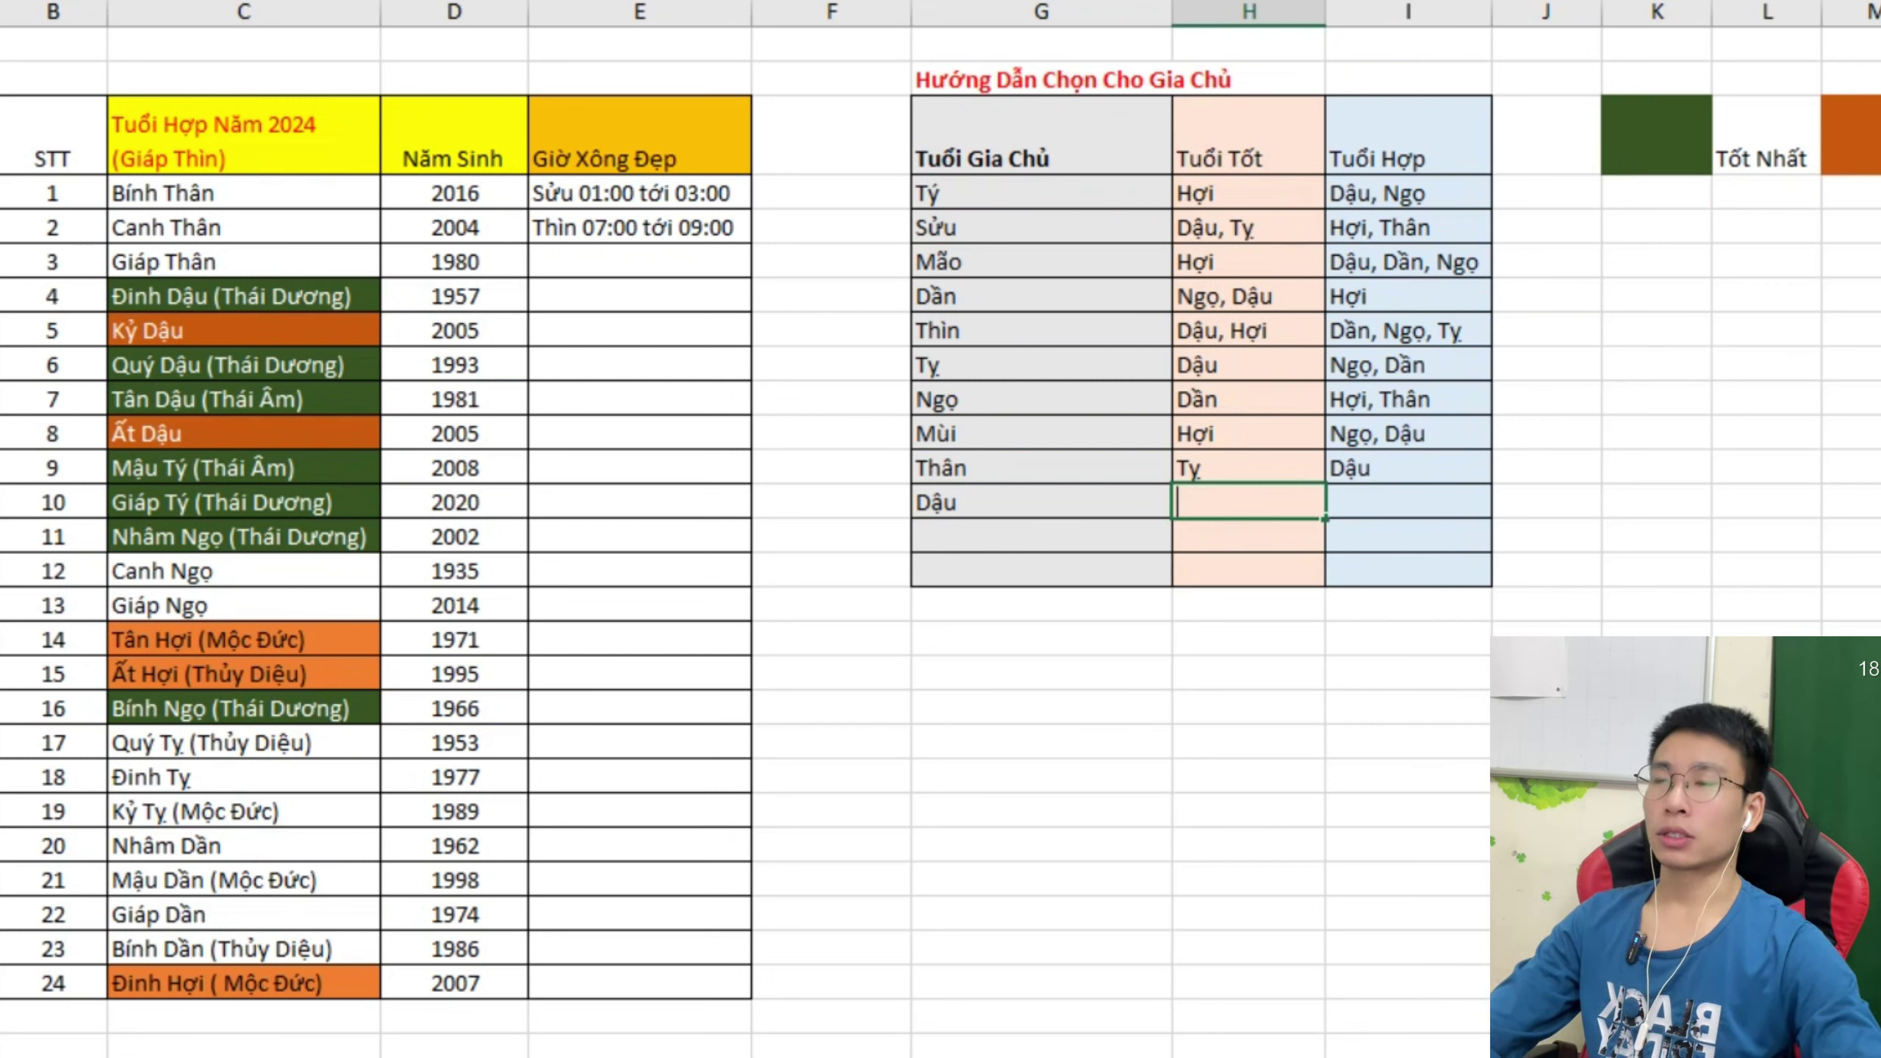
{"action": "type", "text": "Howi"}
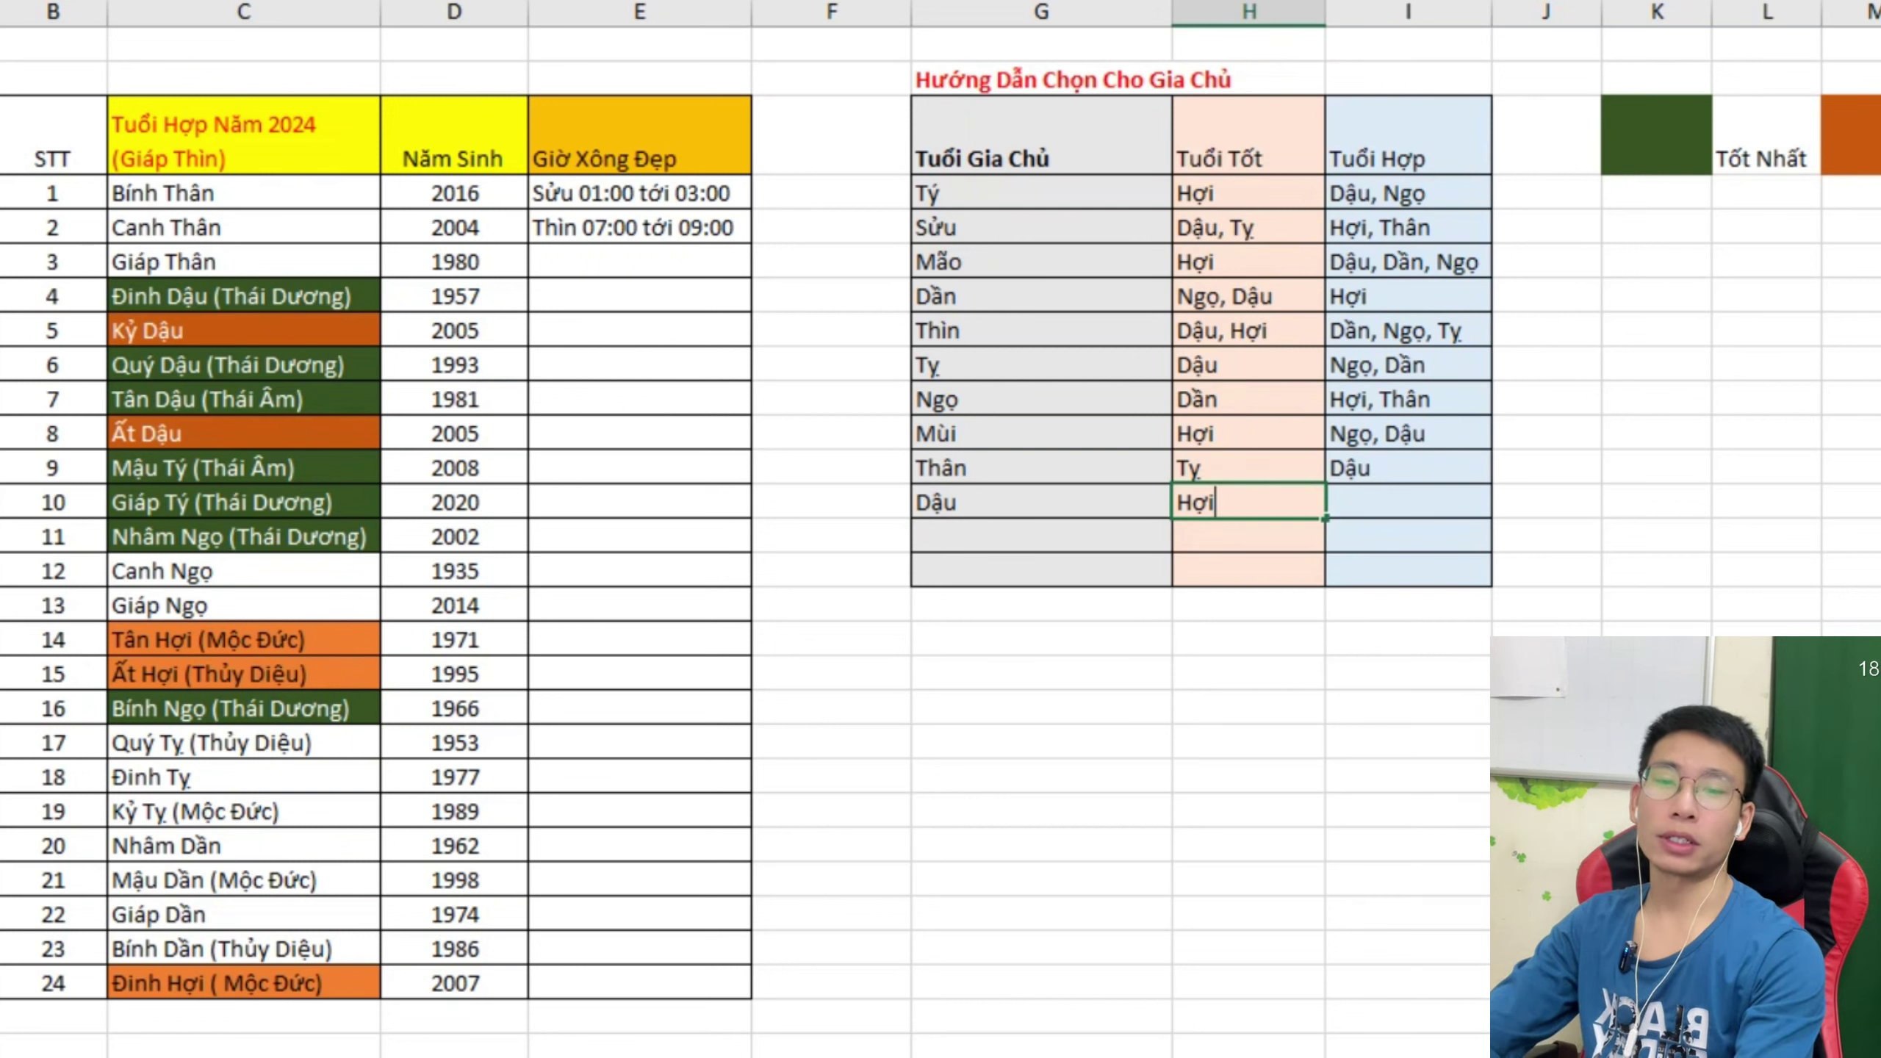
{"action": "type", "text": ","}
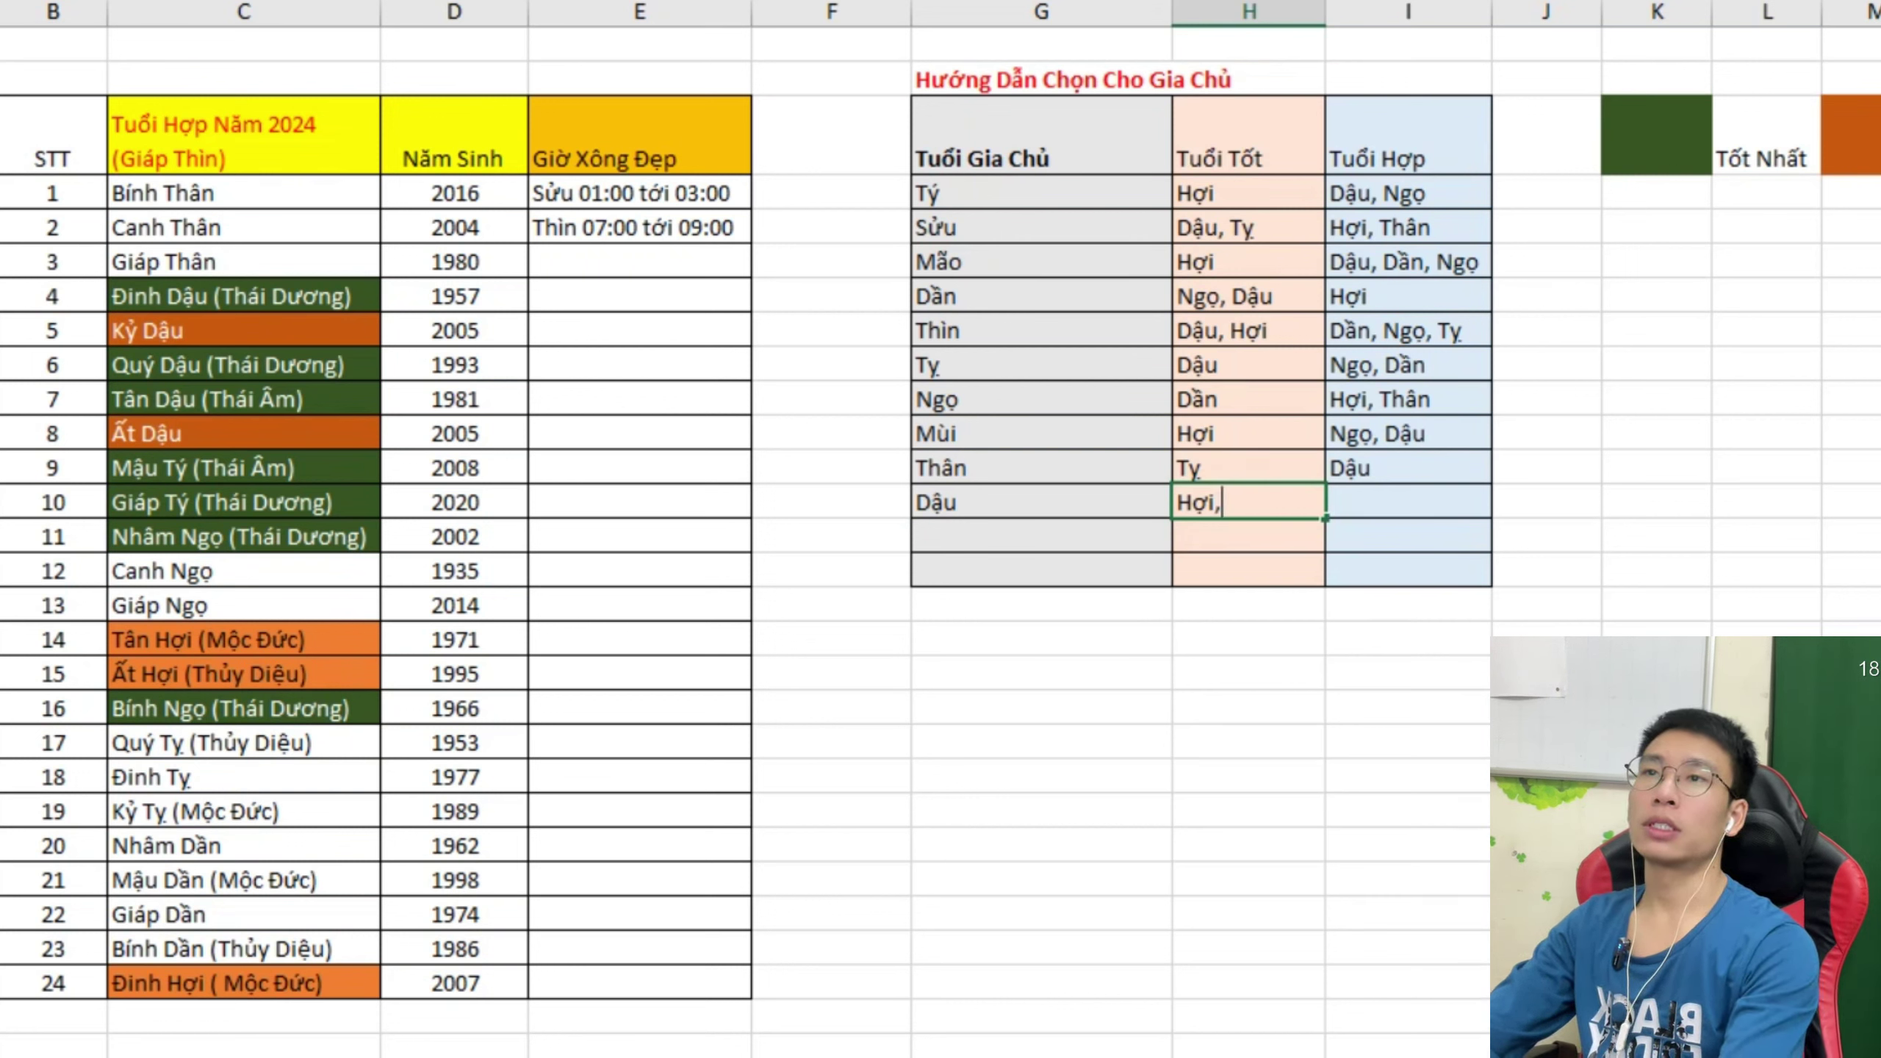
{"action": "type", "text": " Thân"}
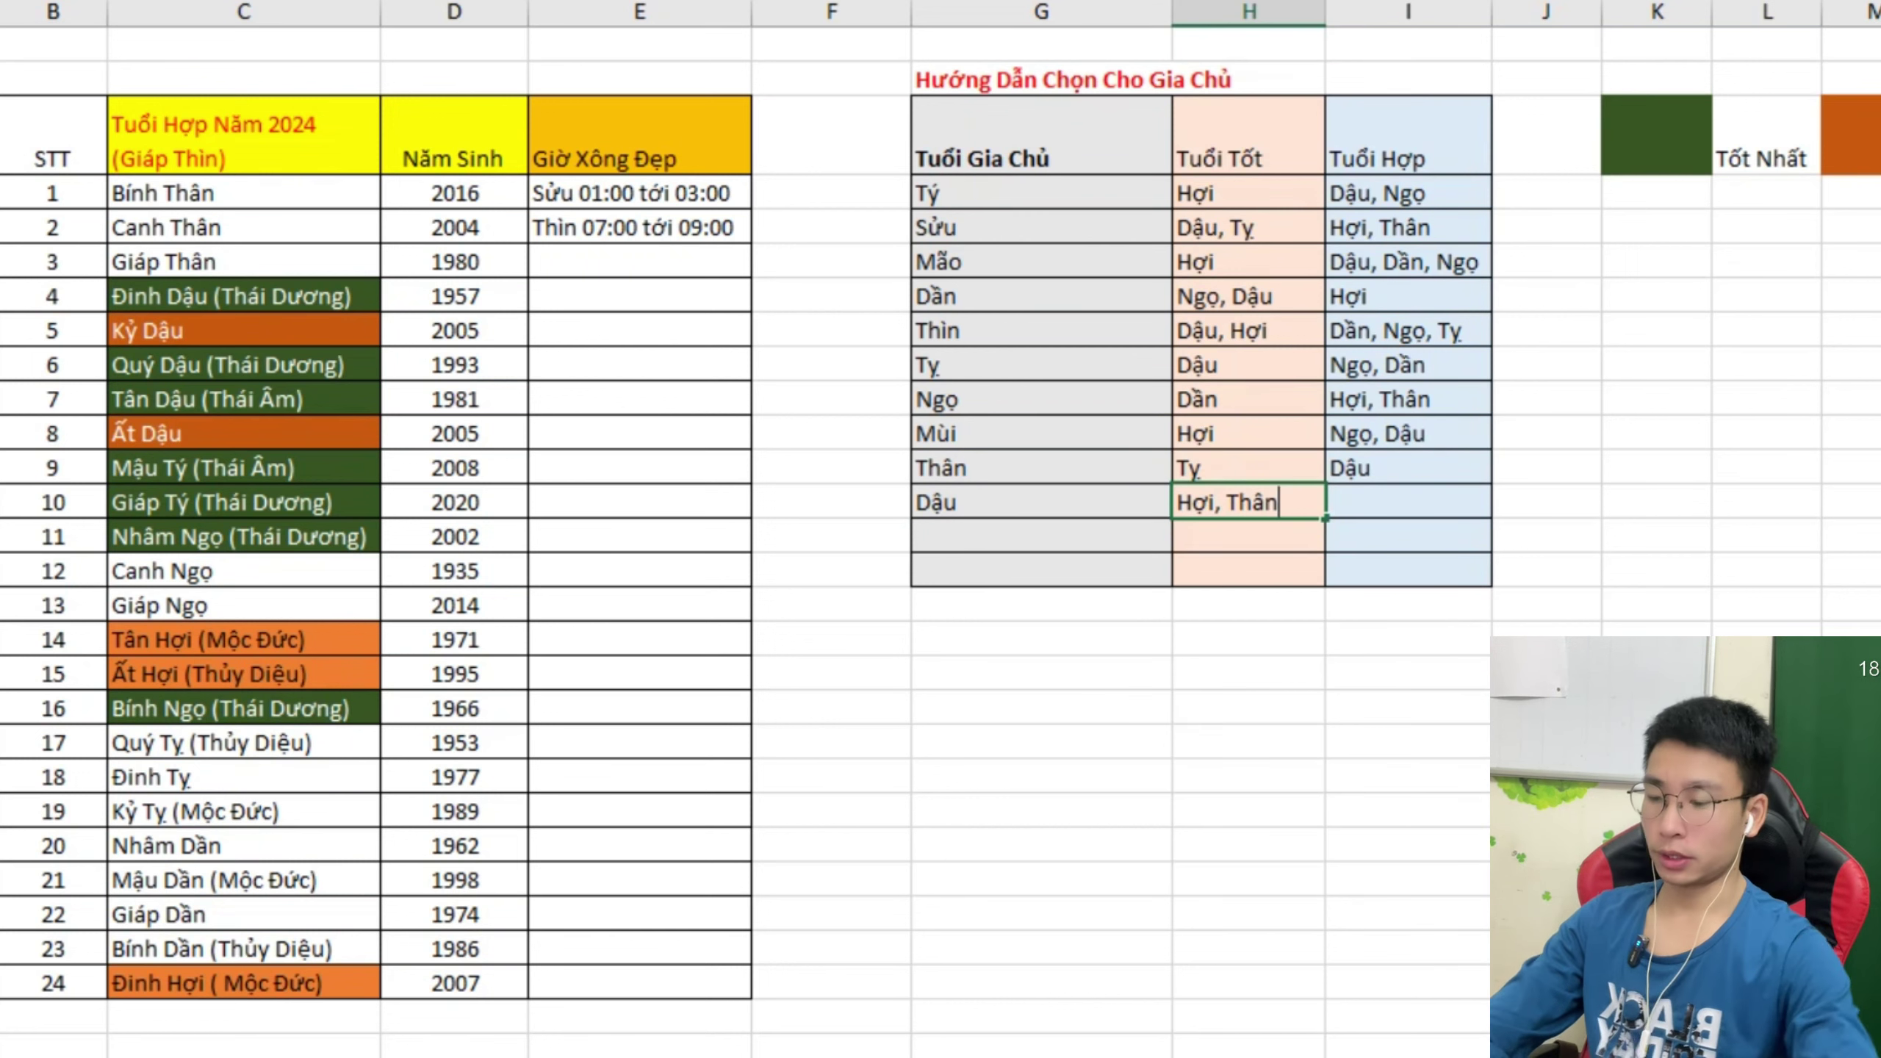
{"action": "type", "text": ", Da"}
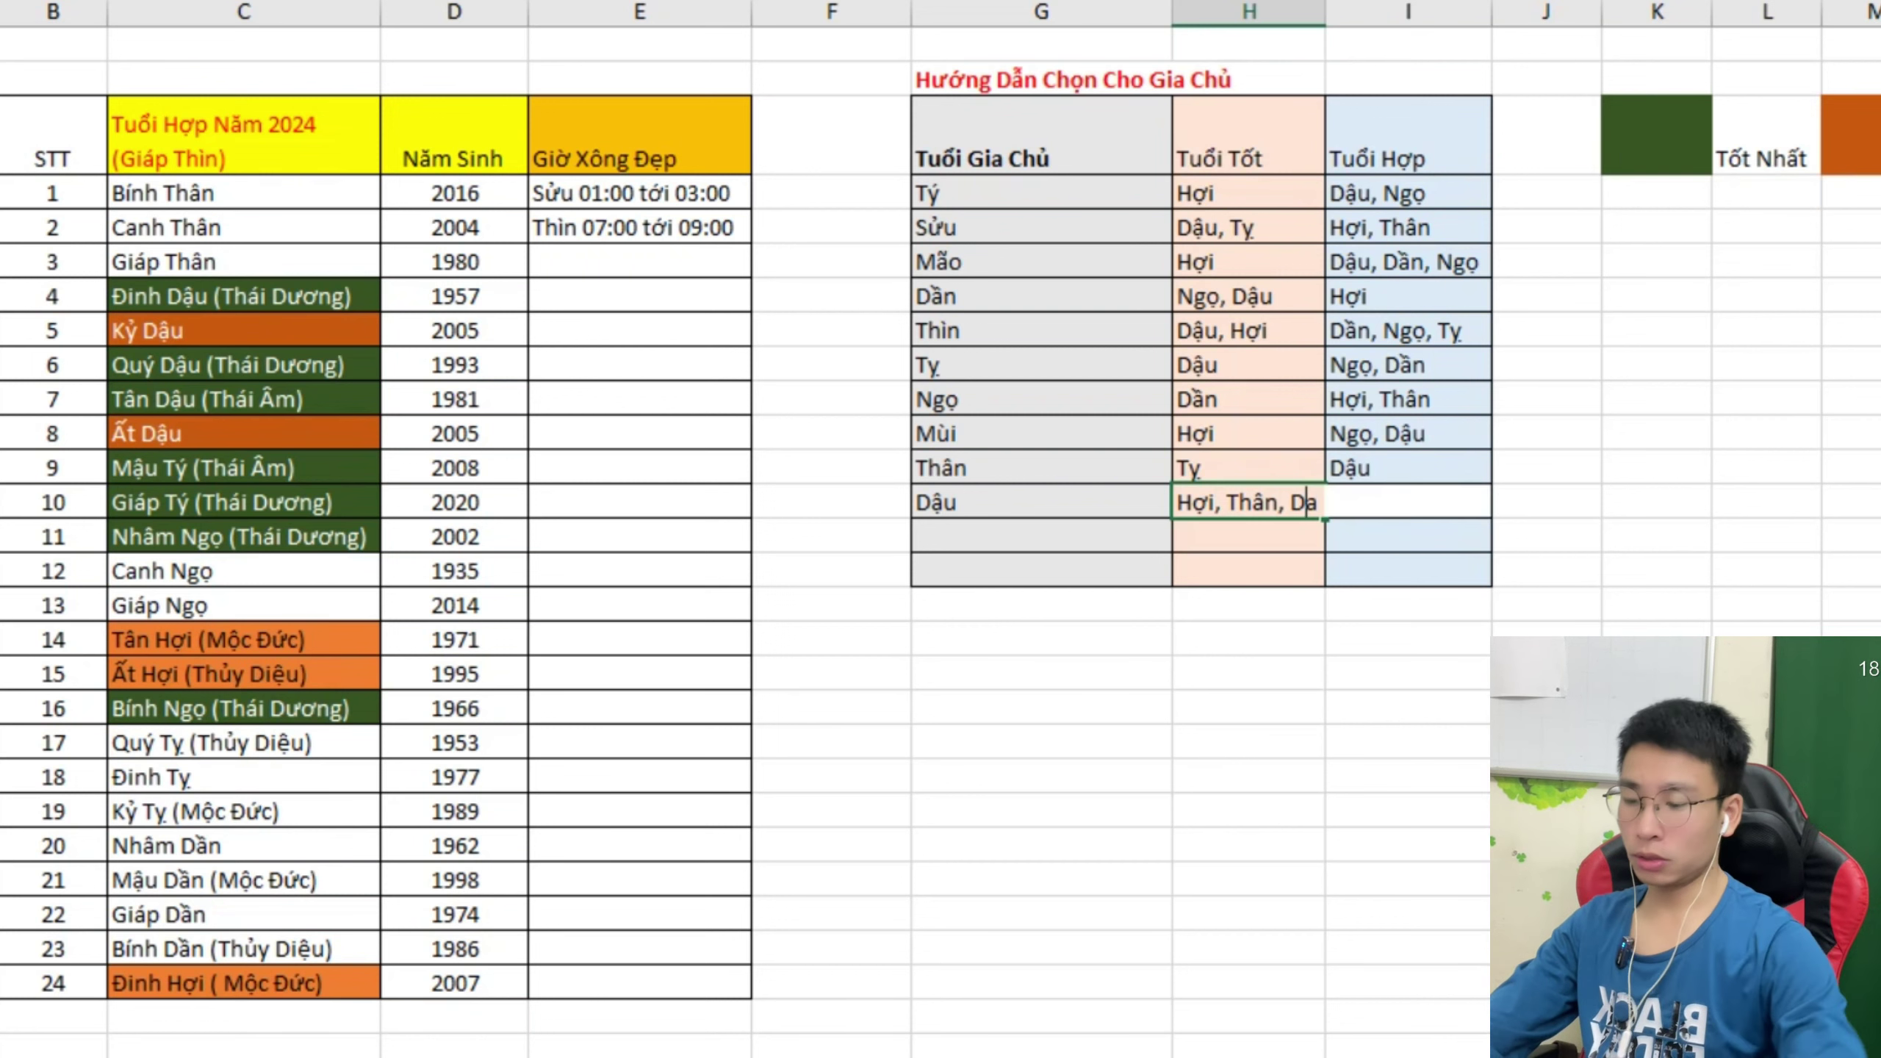
{"action": "key", "text": "BackSpace"}
{"action": "type", "text": "ần"}
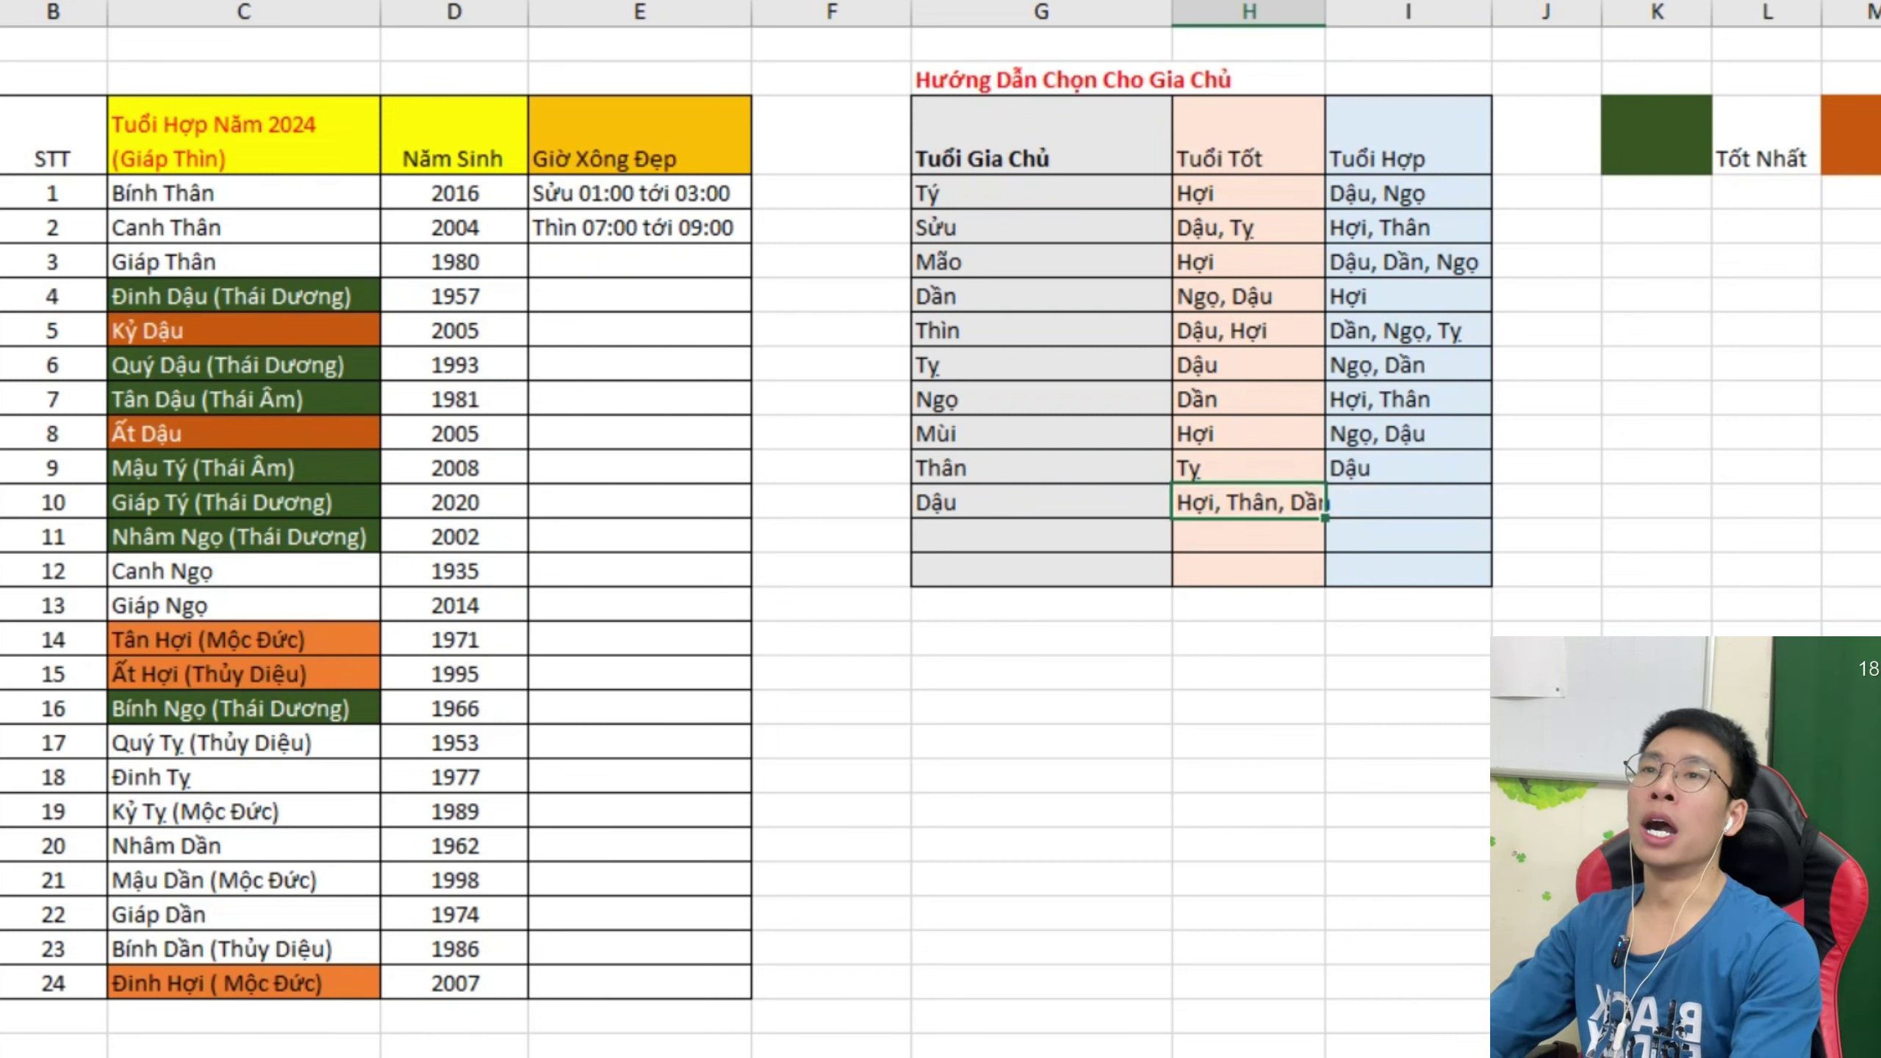
{"action": "double_click", "coordinate": [1325, 12]}
Enter "Tý, Tỵ" as the Tuổi Hợp for the host age Dậu.
{"action": "left_click", "coordinate": [1422, 502]}
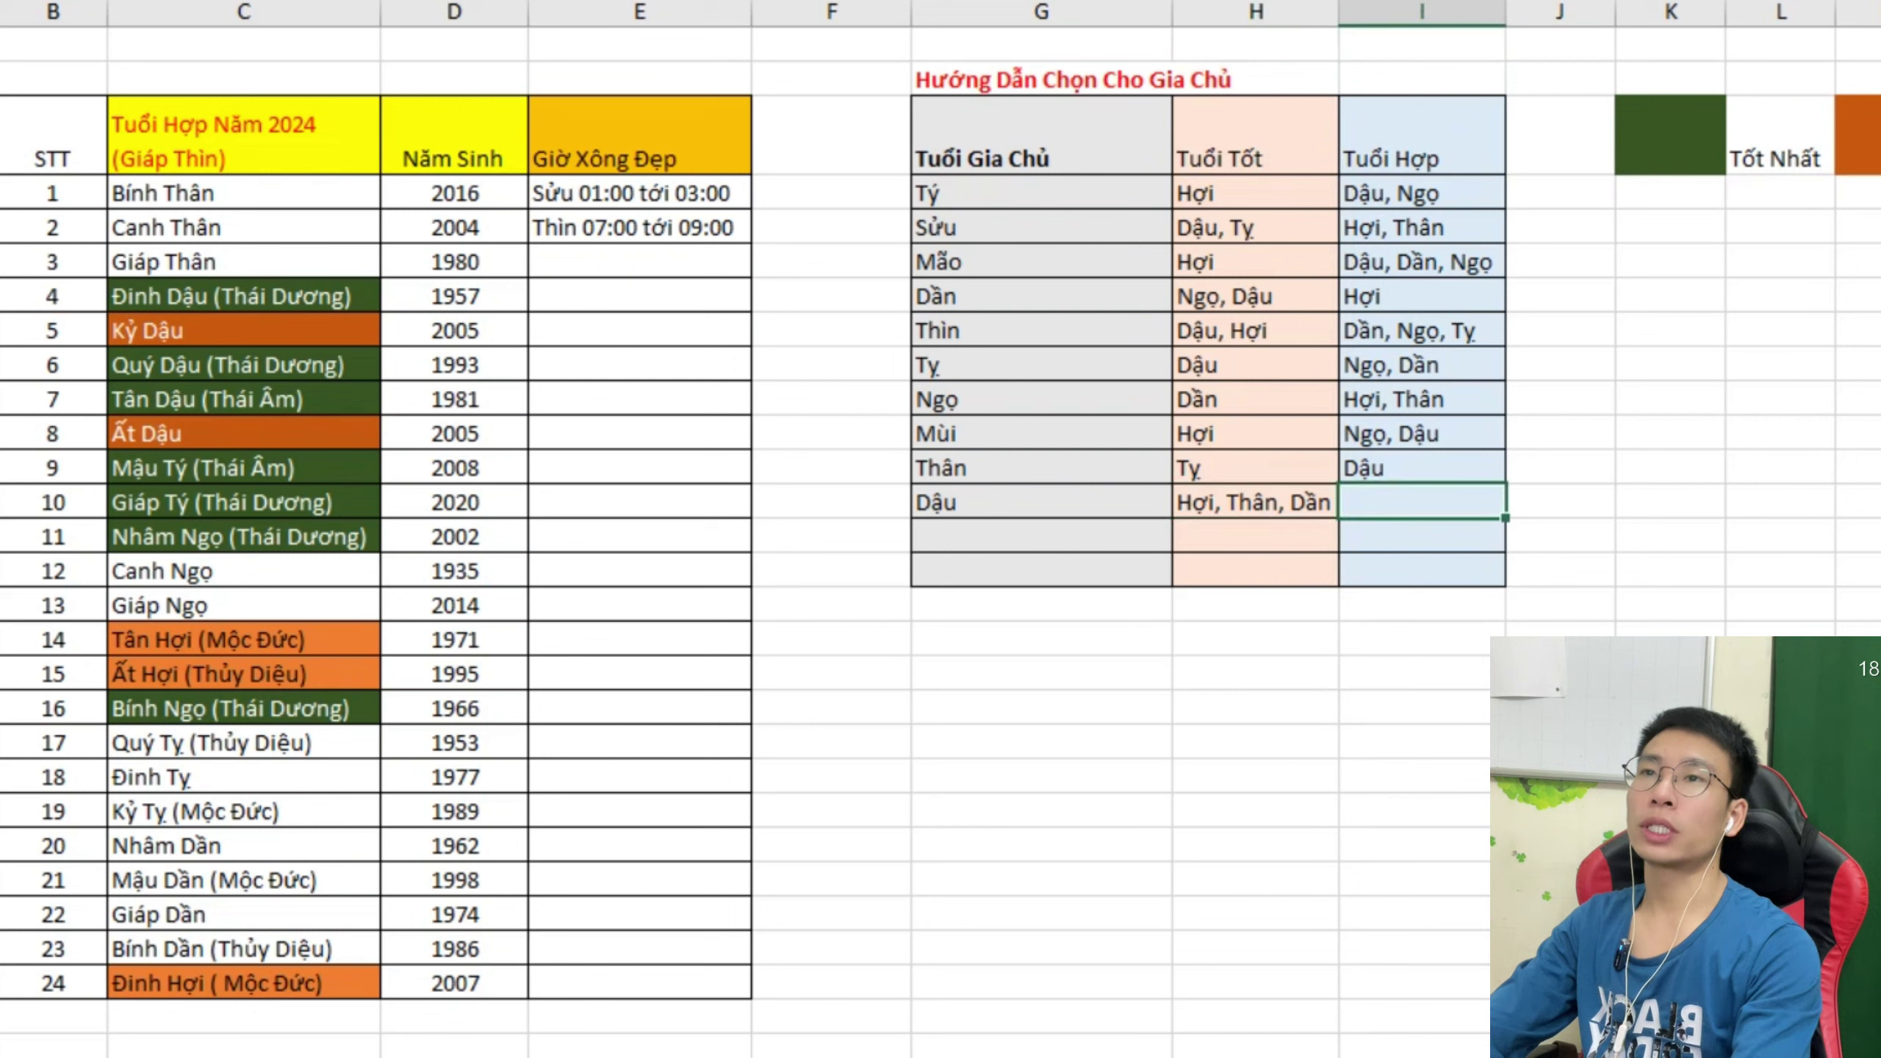
{"action": "double_click", "coordinate": [1422, 502]}
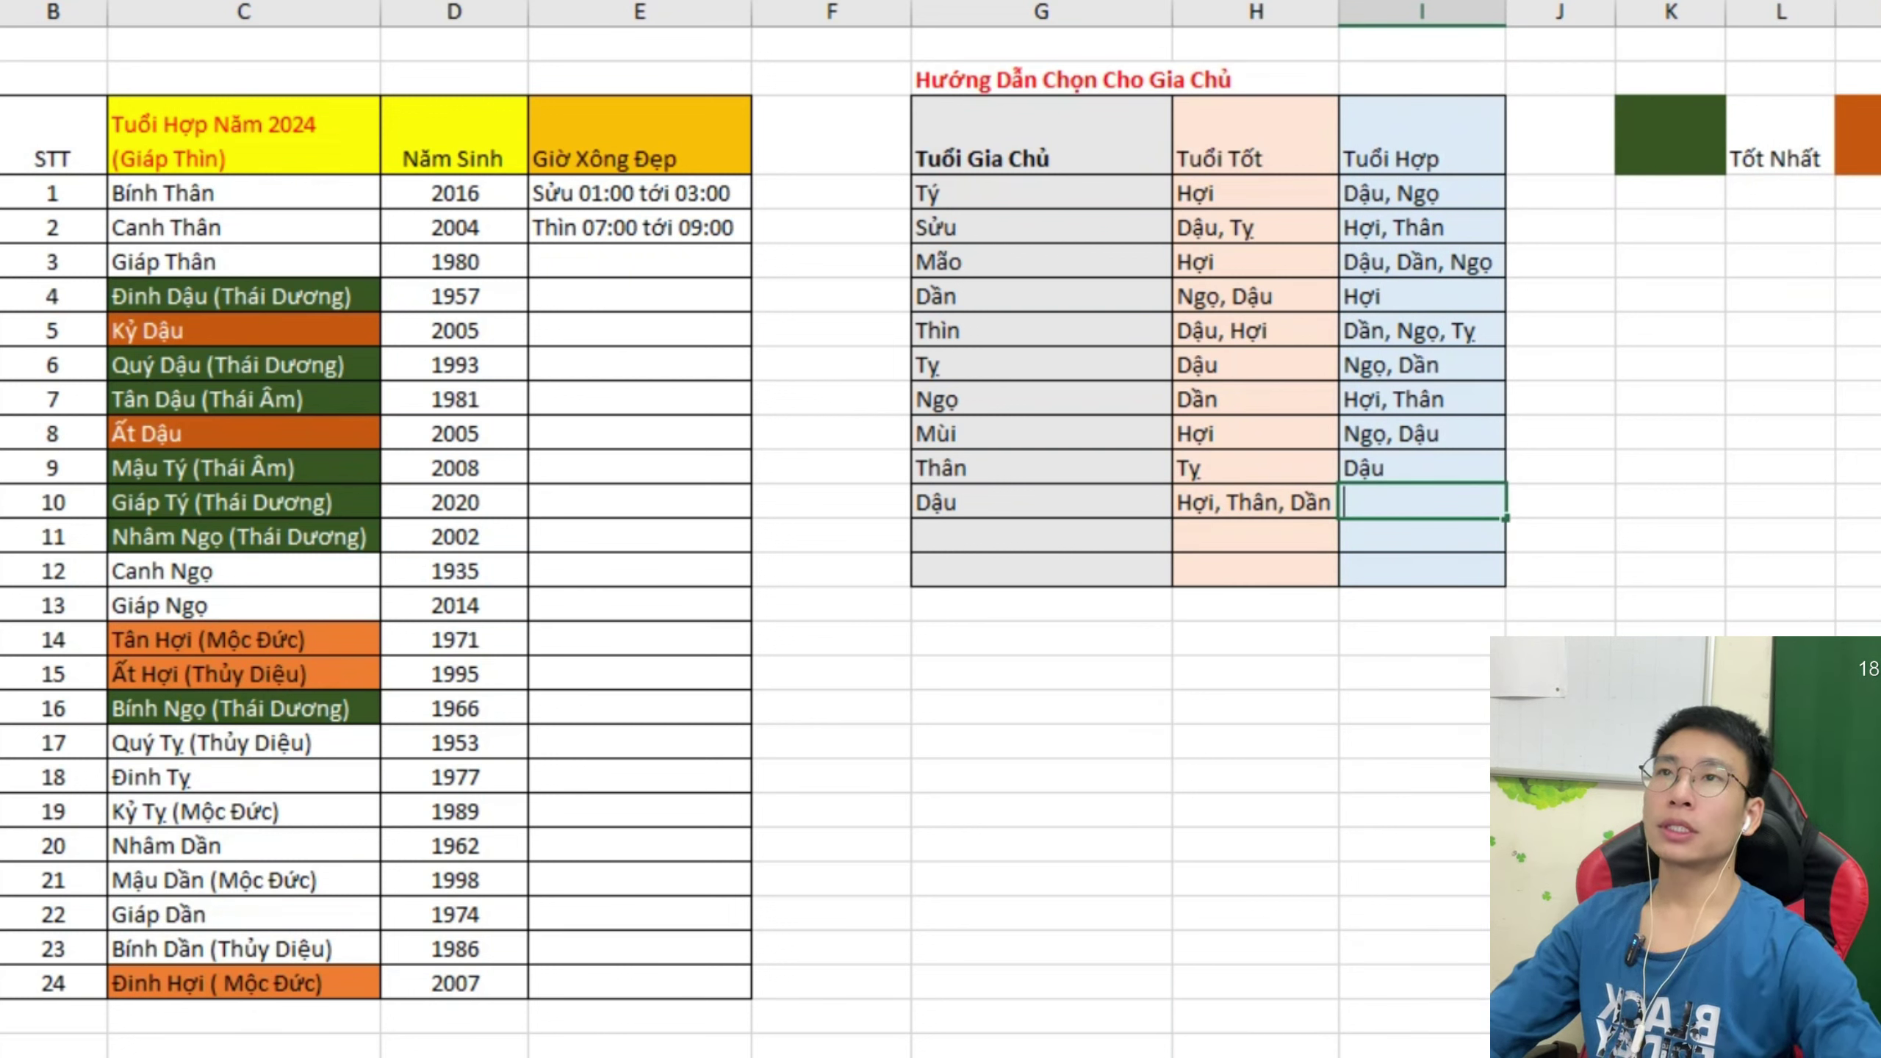
{"action": "type", "text": "Tý"}
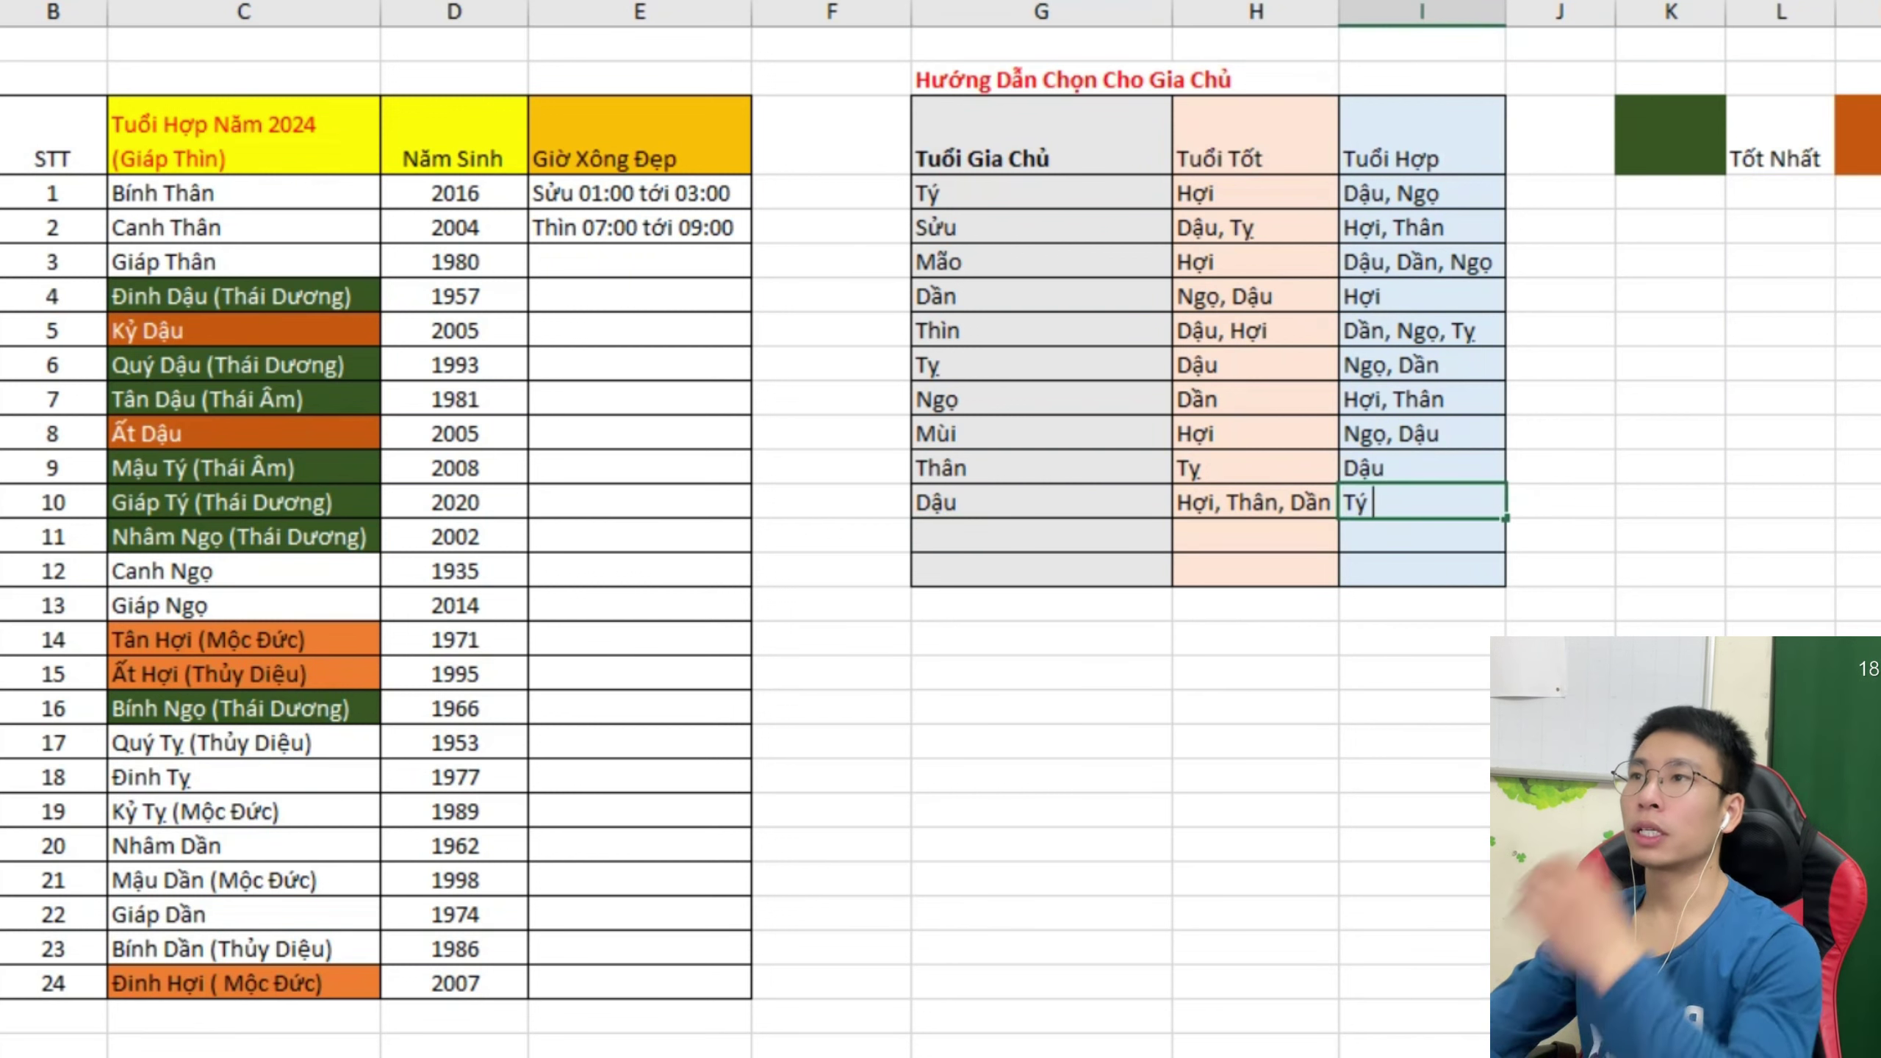
{"action": "type", "text": " , Tỵ"}
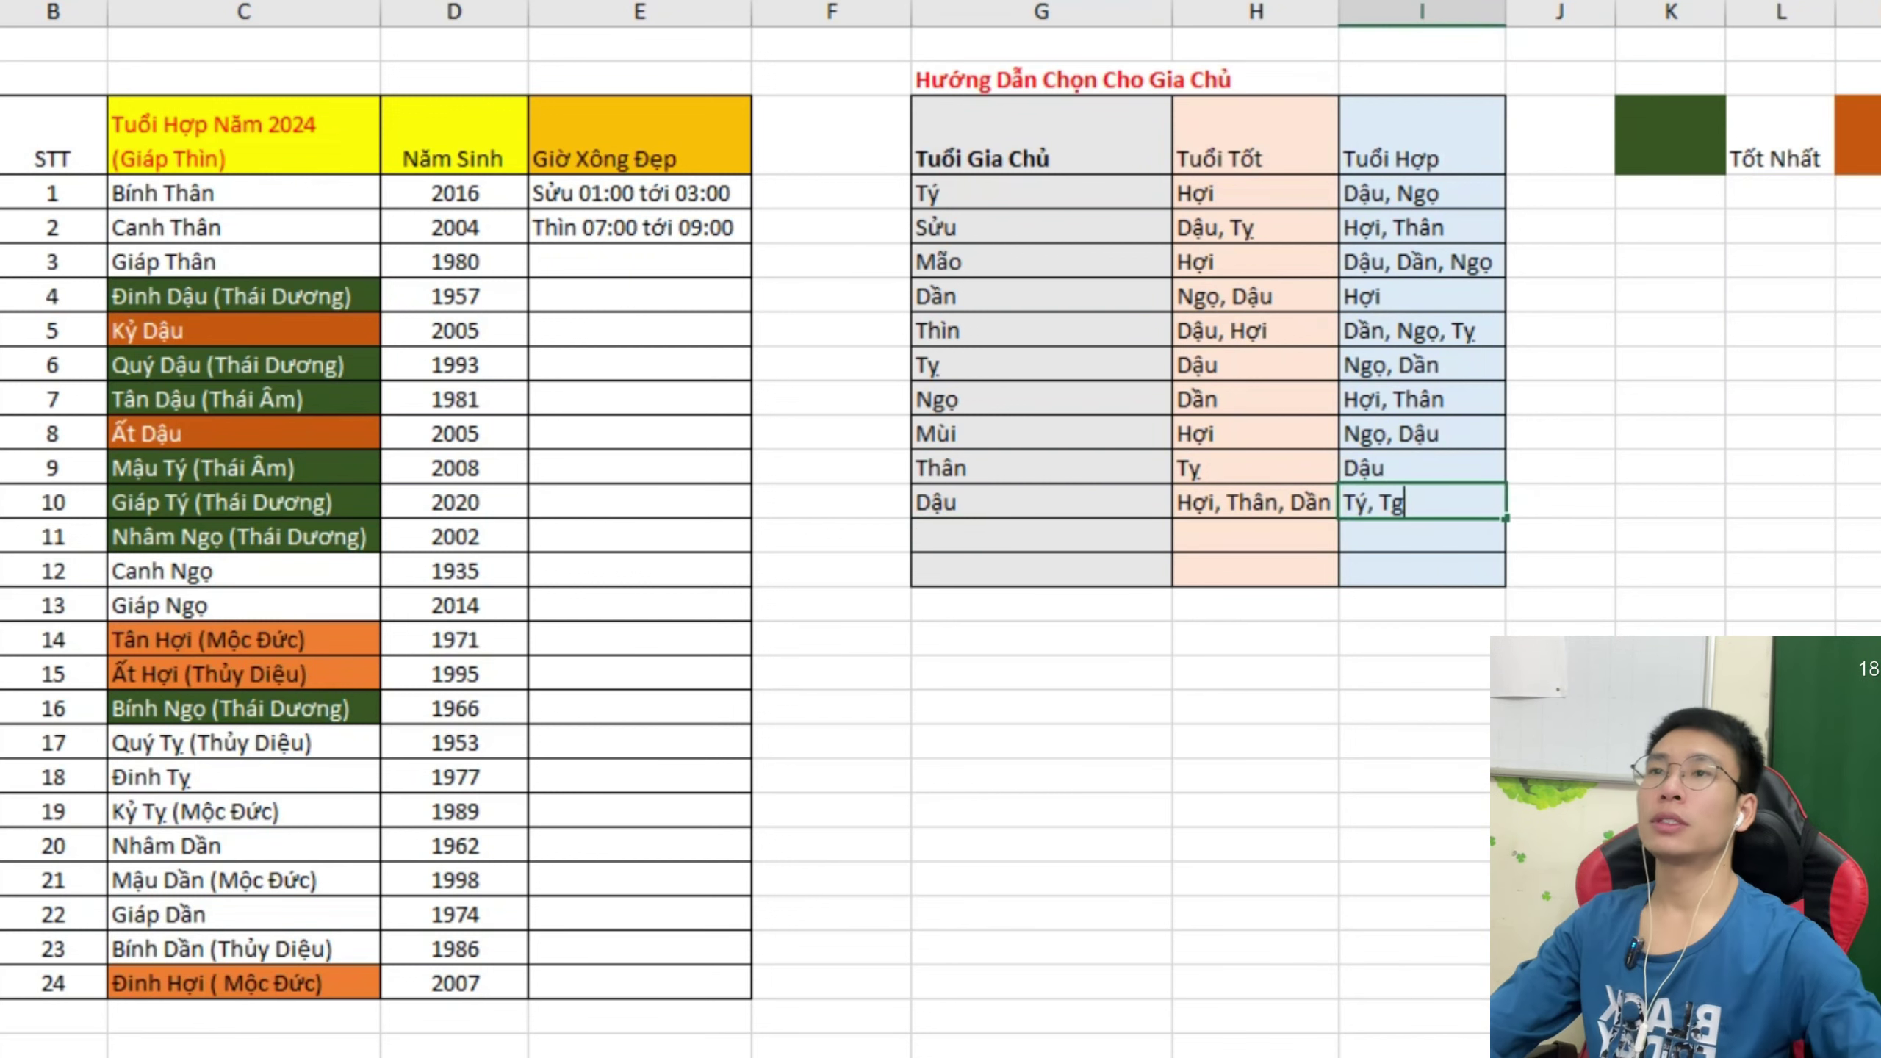
{"action": "key", "text": "BackSpace"}
{"action": "key", "text": "BackSpace"}
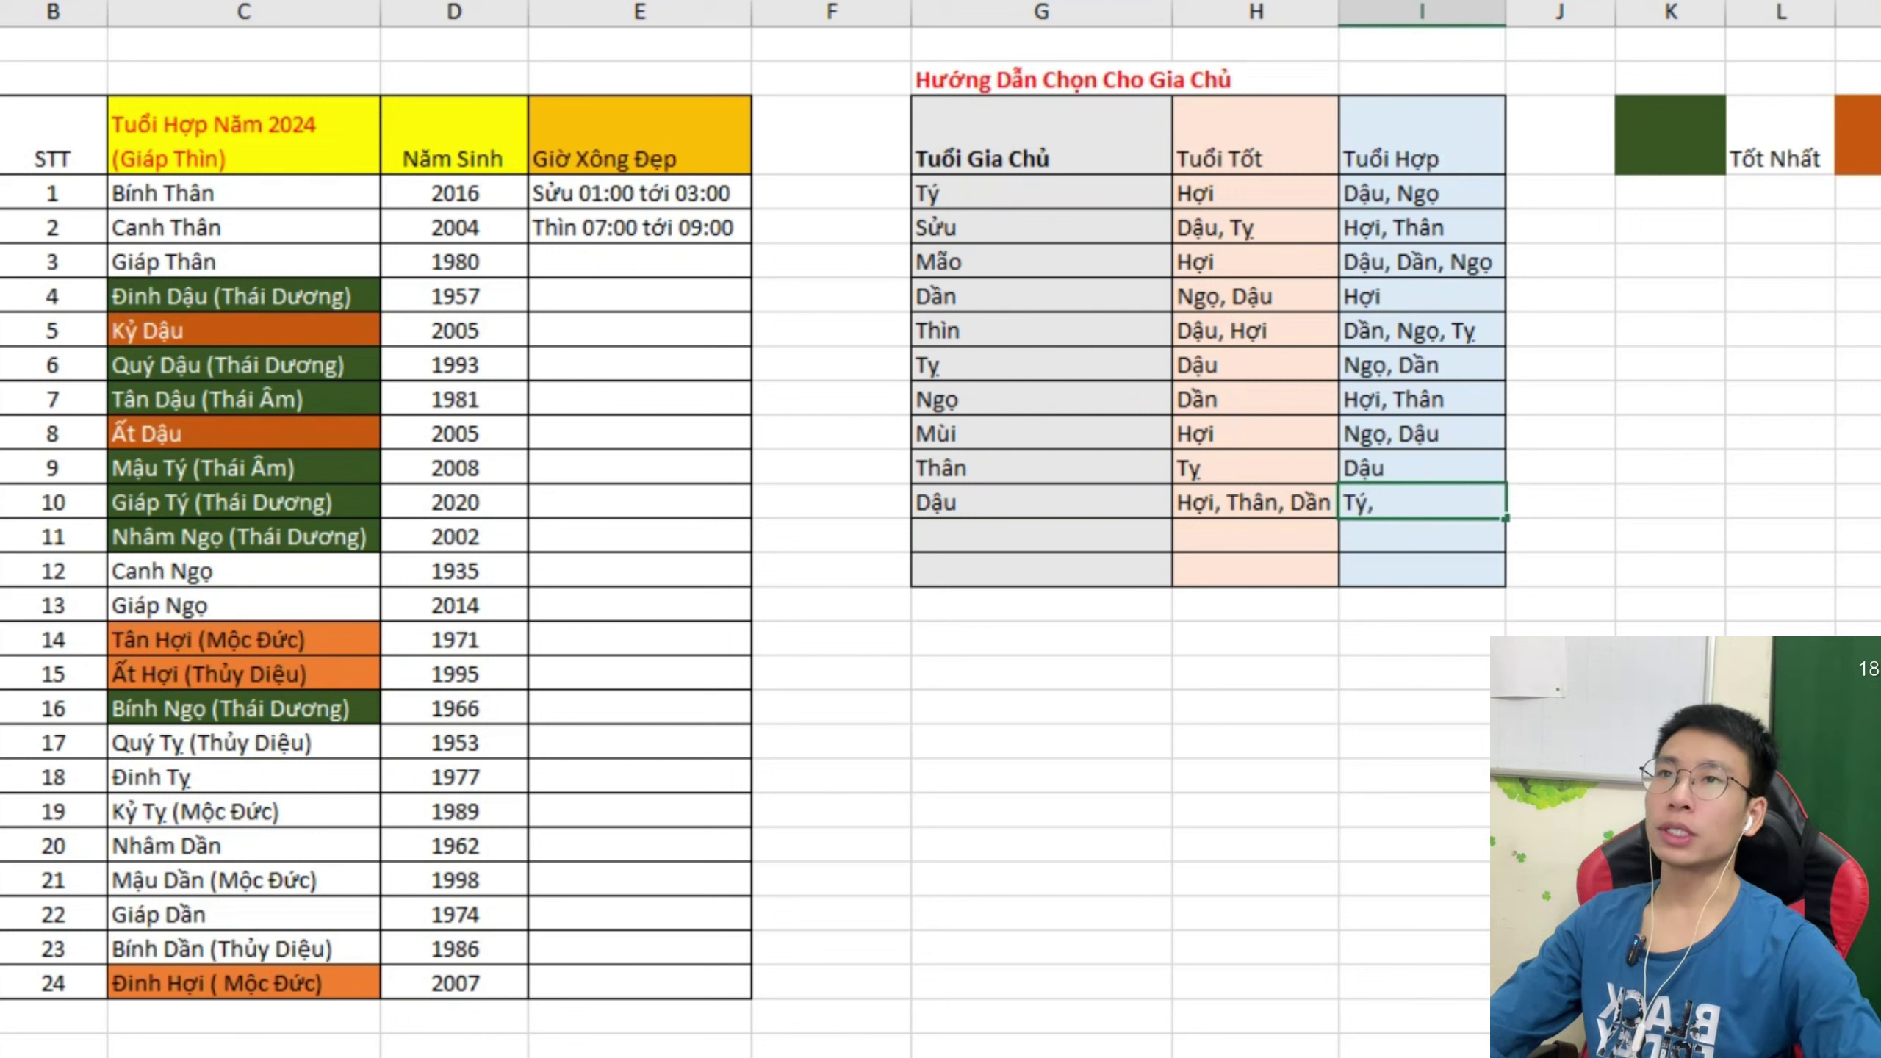
{"action": "type", "text": "Tỵ"}
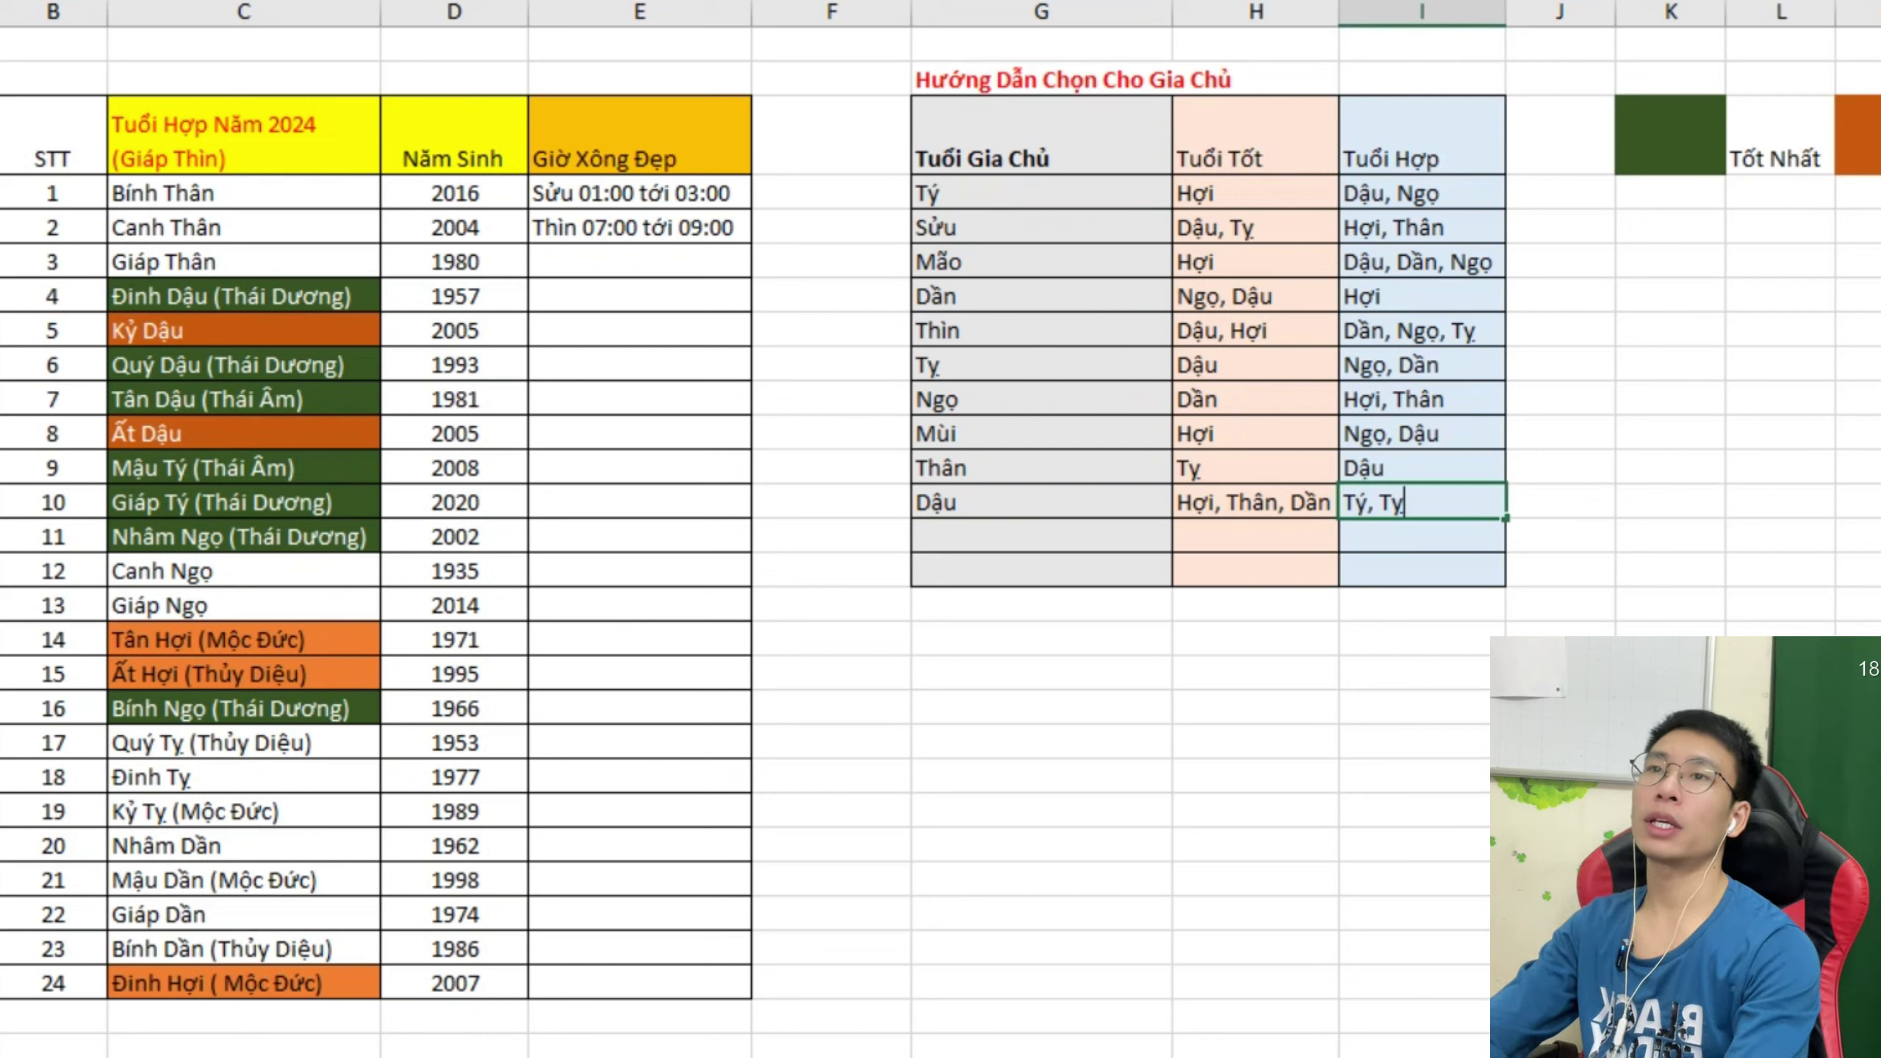
{"action": "key", "text": "Return"}
{"action": "key", "text": "Return"}
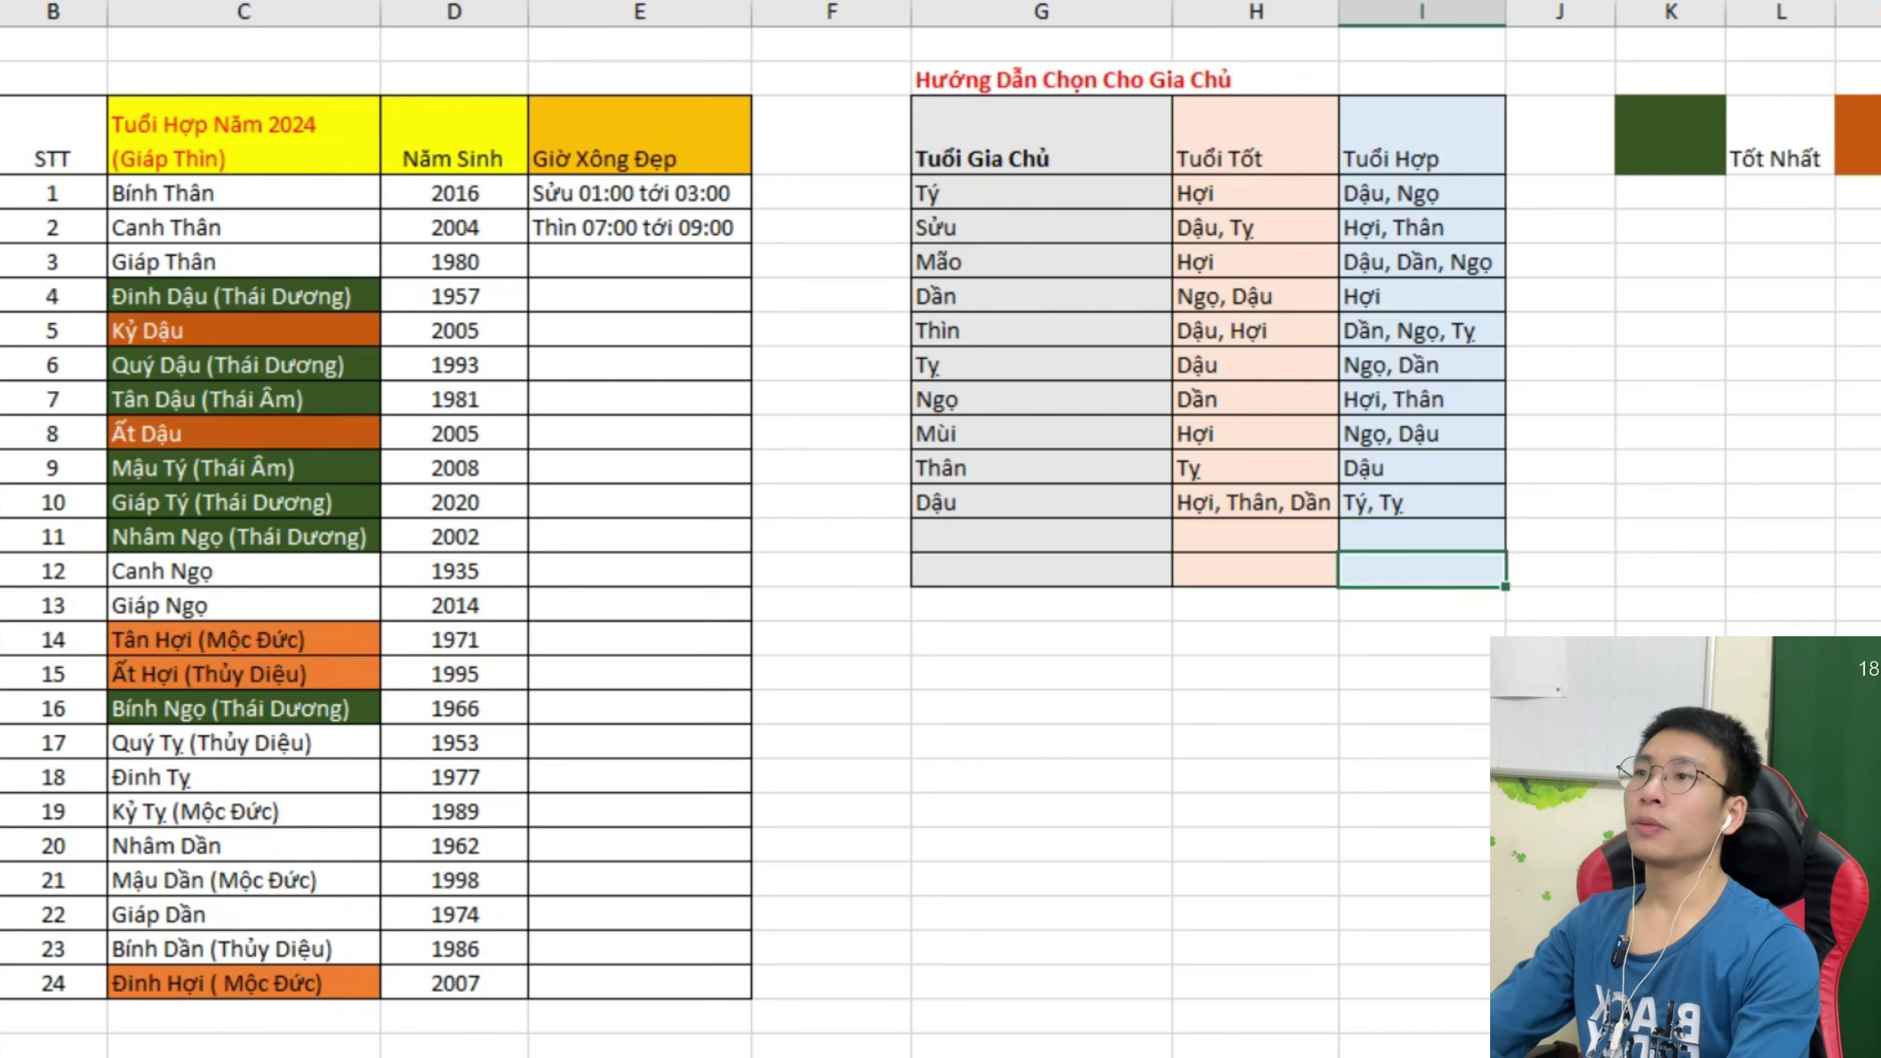
{"action": "key", "text": "Up"}
{"action": "key", "text": "Left"}
{"action": "key", "text": "Left"}
{"action": "key", "text": "Up"}
{"action": "key", "text": "Right"}
{"action": "key", "text": "Right"}
{"action": "key", "text": "F2"}
{"action": "key", "text": "Return"}
{"action": "key", "text": "Left"}
{"action": "key", "text": "Left"}
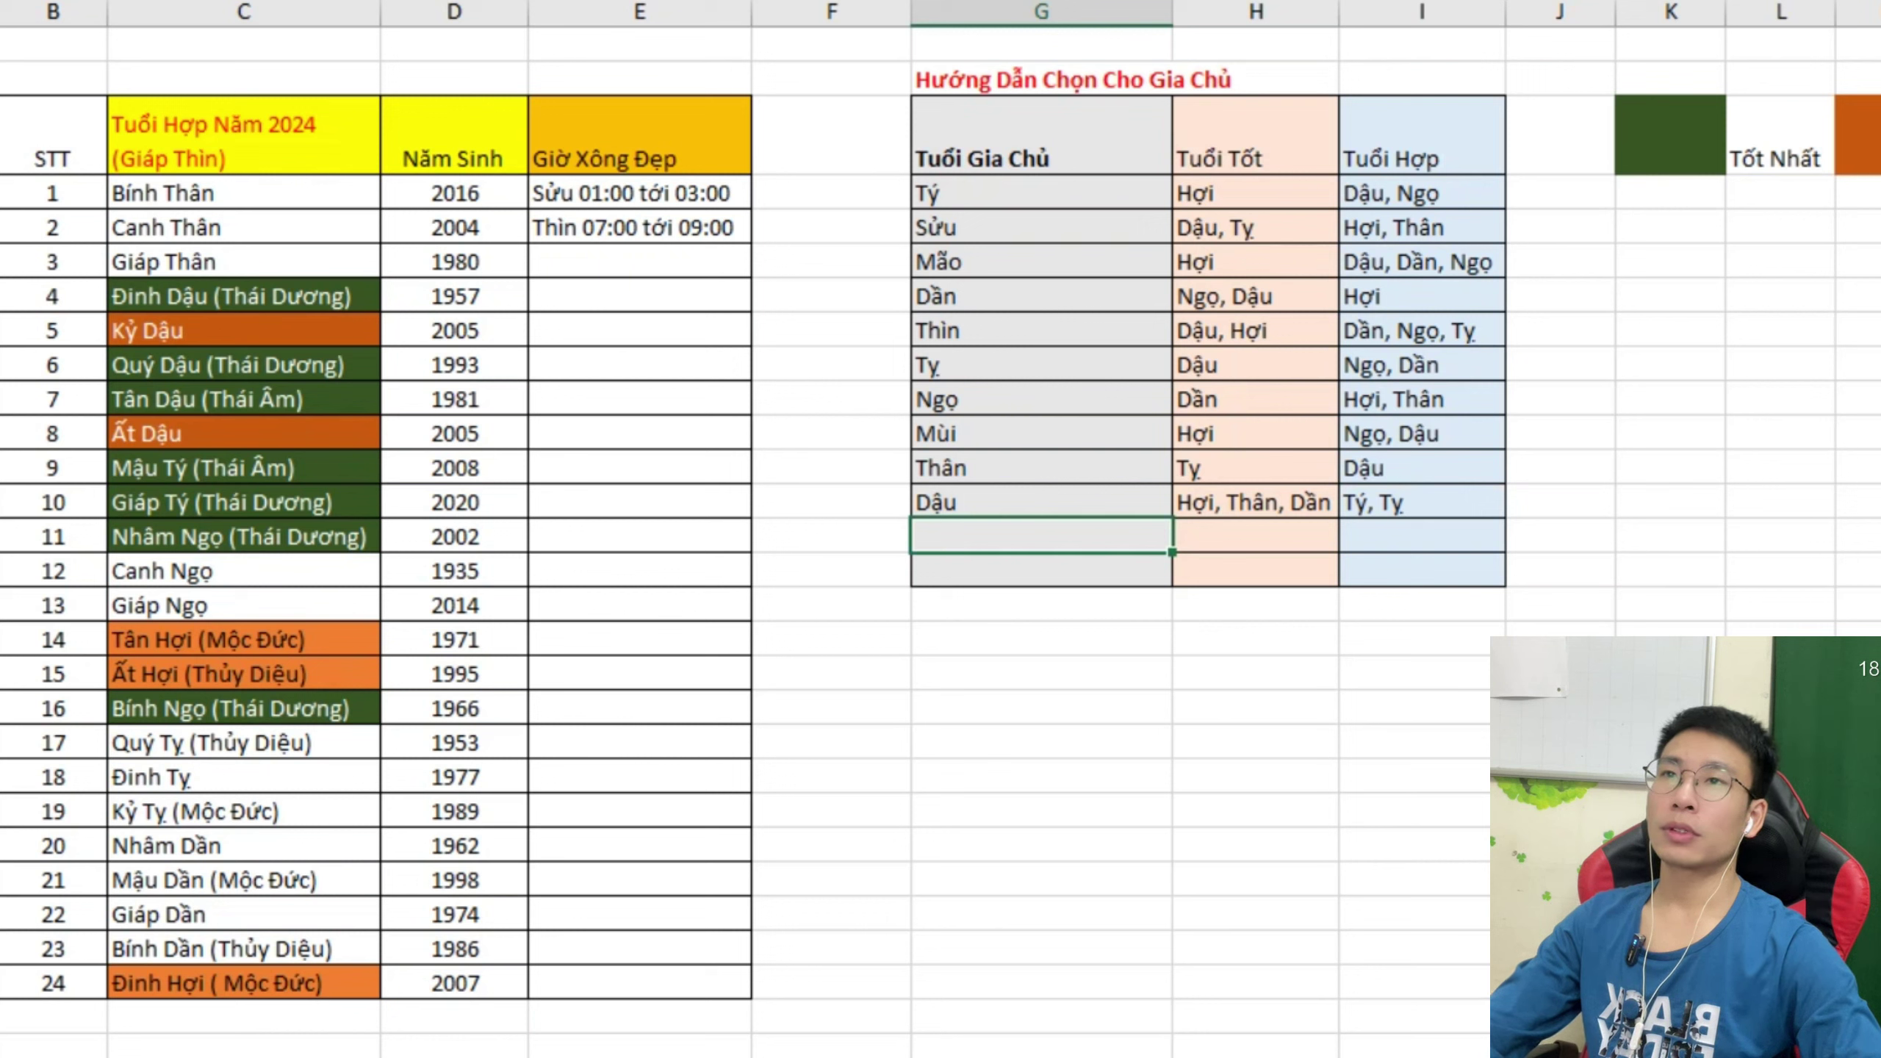
{"action": "key", "text": "Down"}
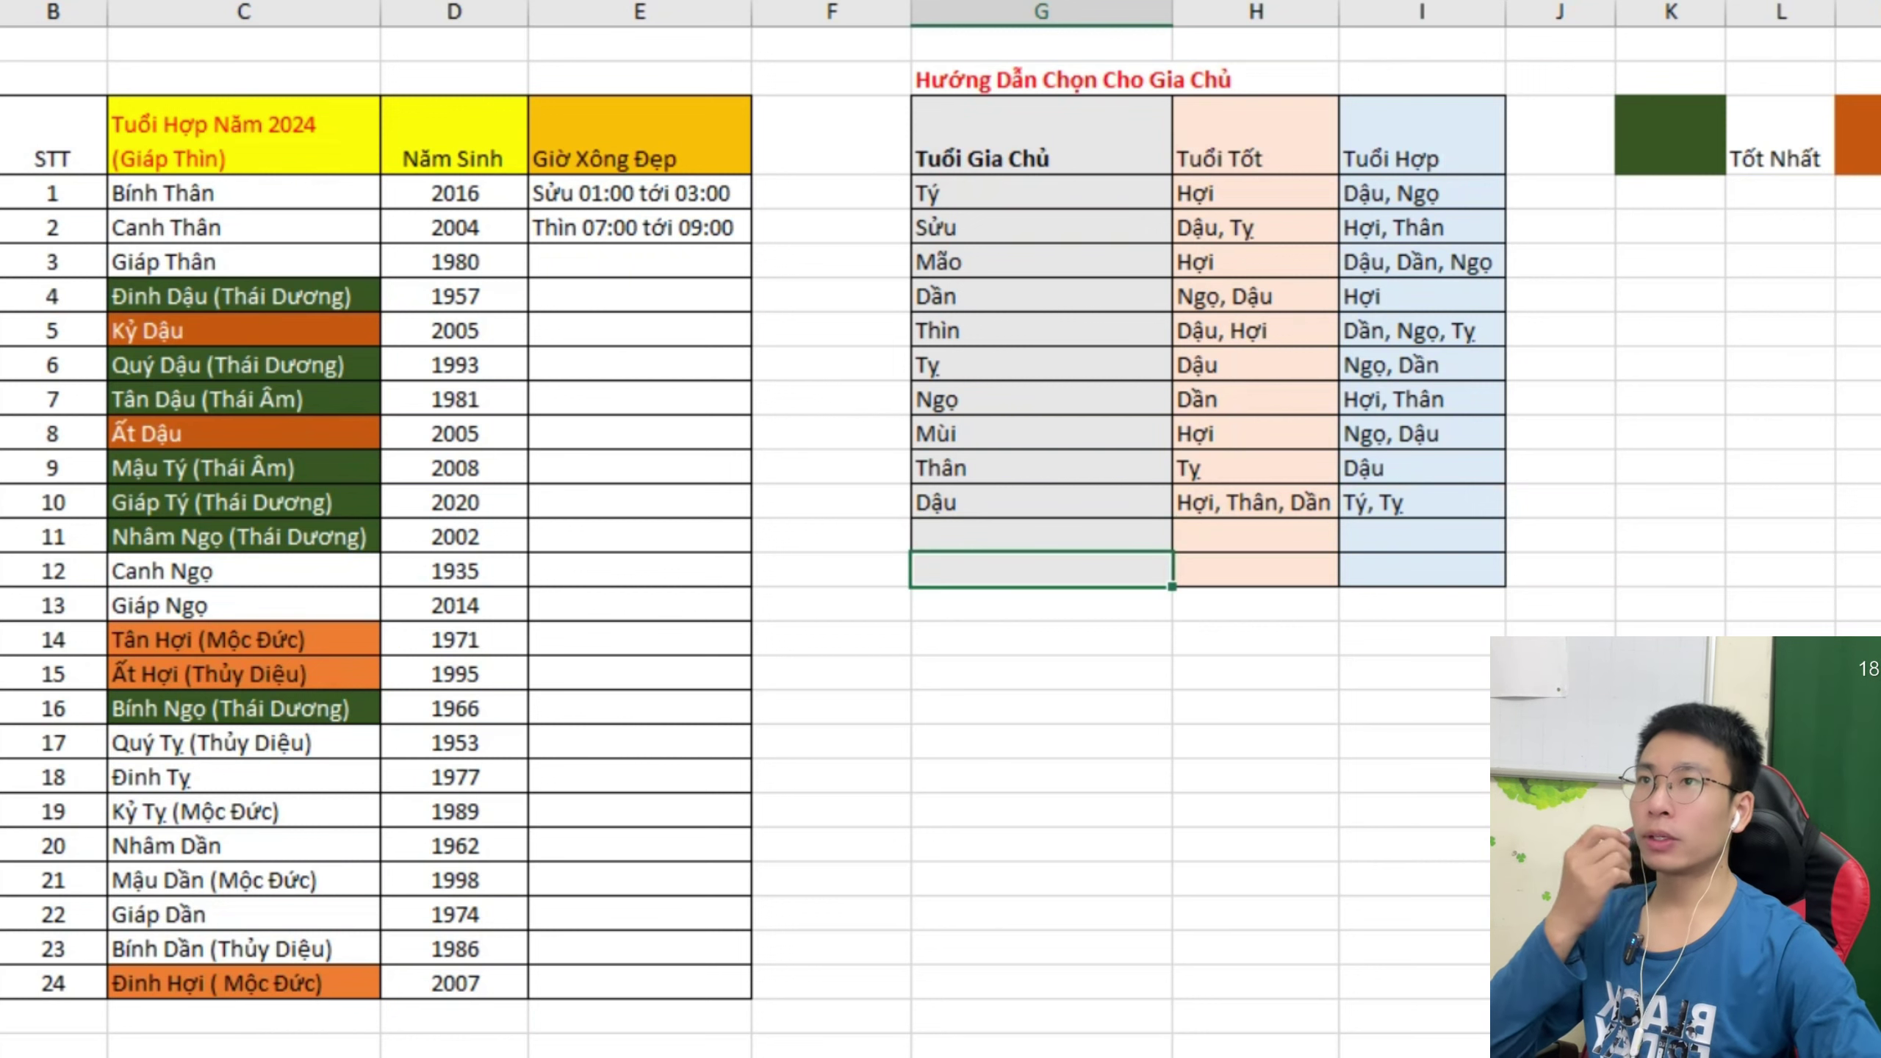
{"action": "key", "text": "Up"}
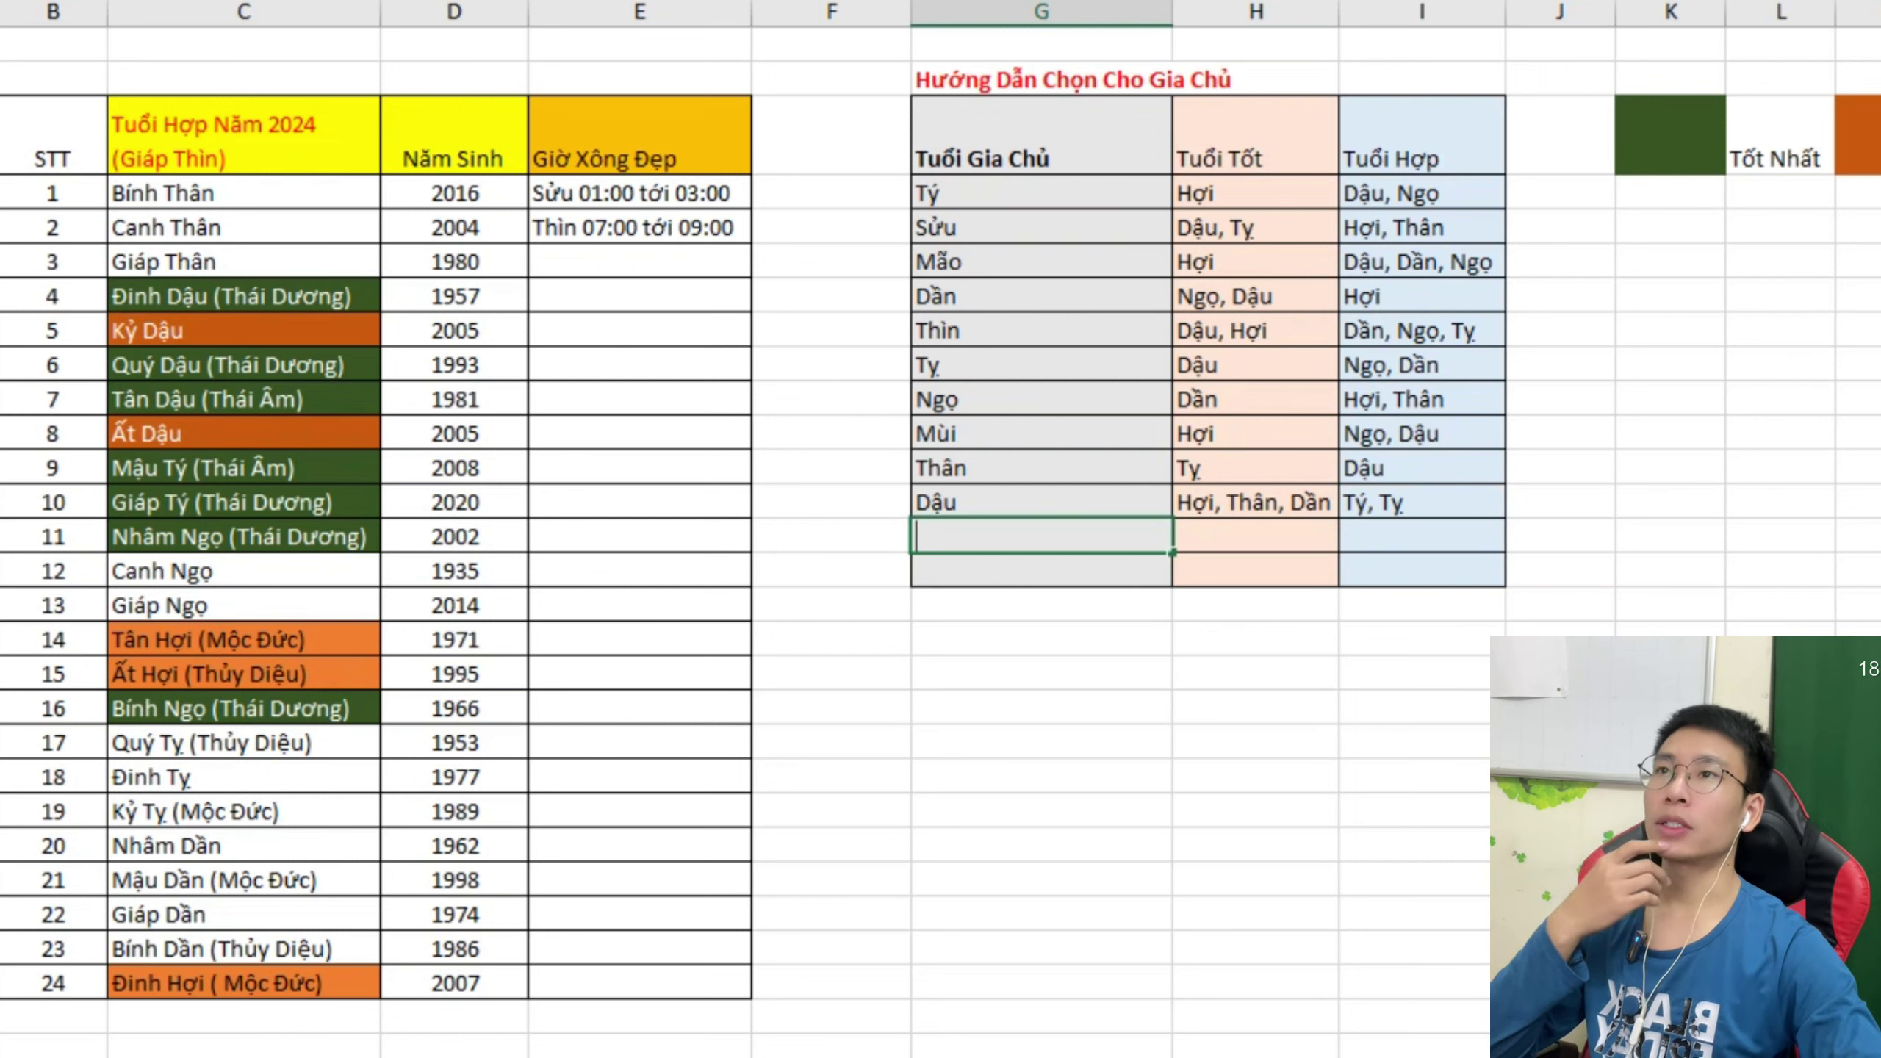
{"action": "left_click", "coordinate": [1041, 331]}
Enter "Tuất" as the eleventh host age in the guide table.
{"action": "double_click", "coordinate": [1041, 536]}
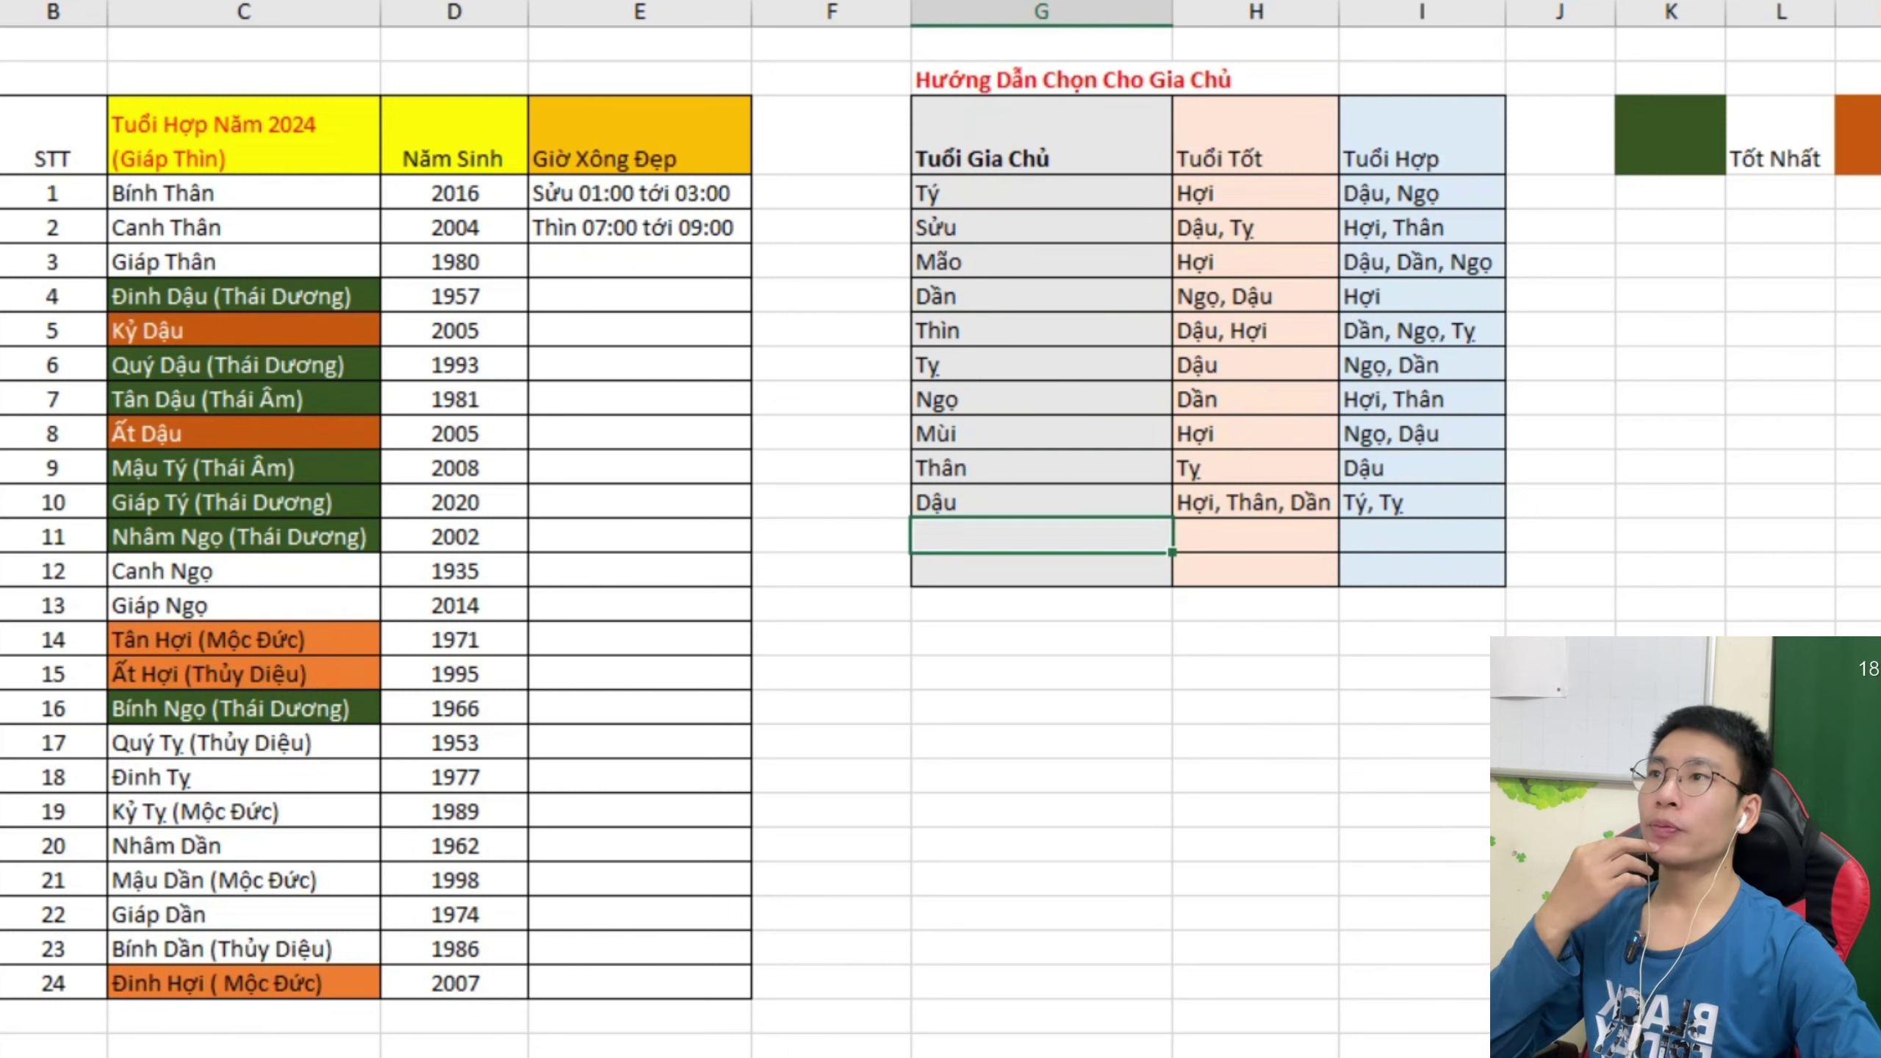
{"action": "type", "text": "T"}
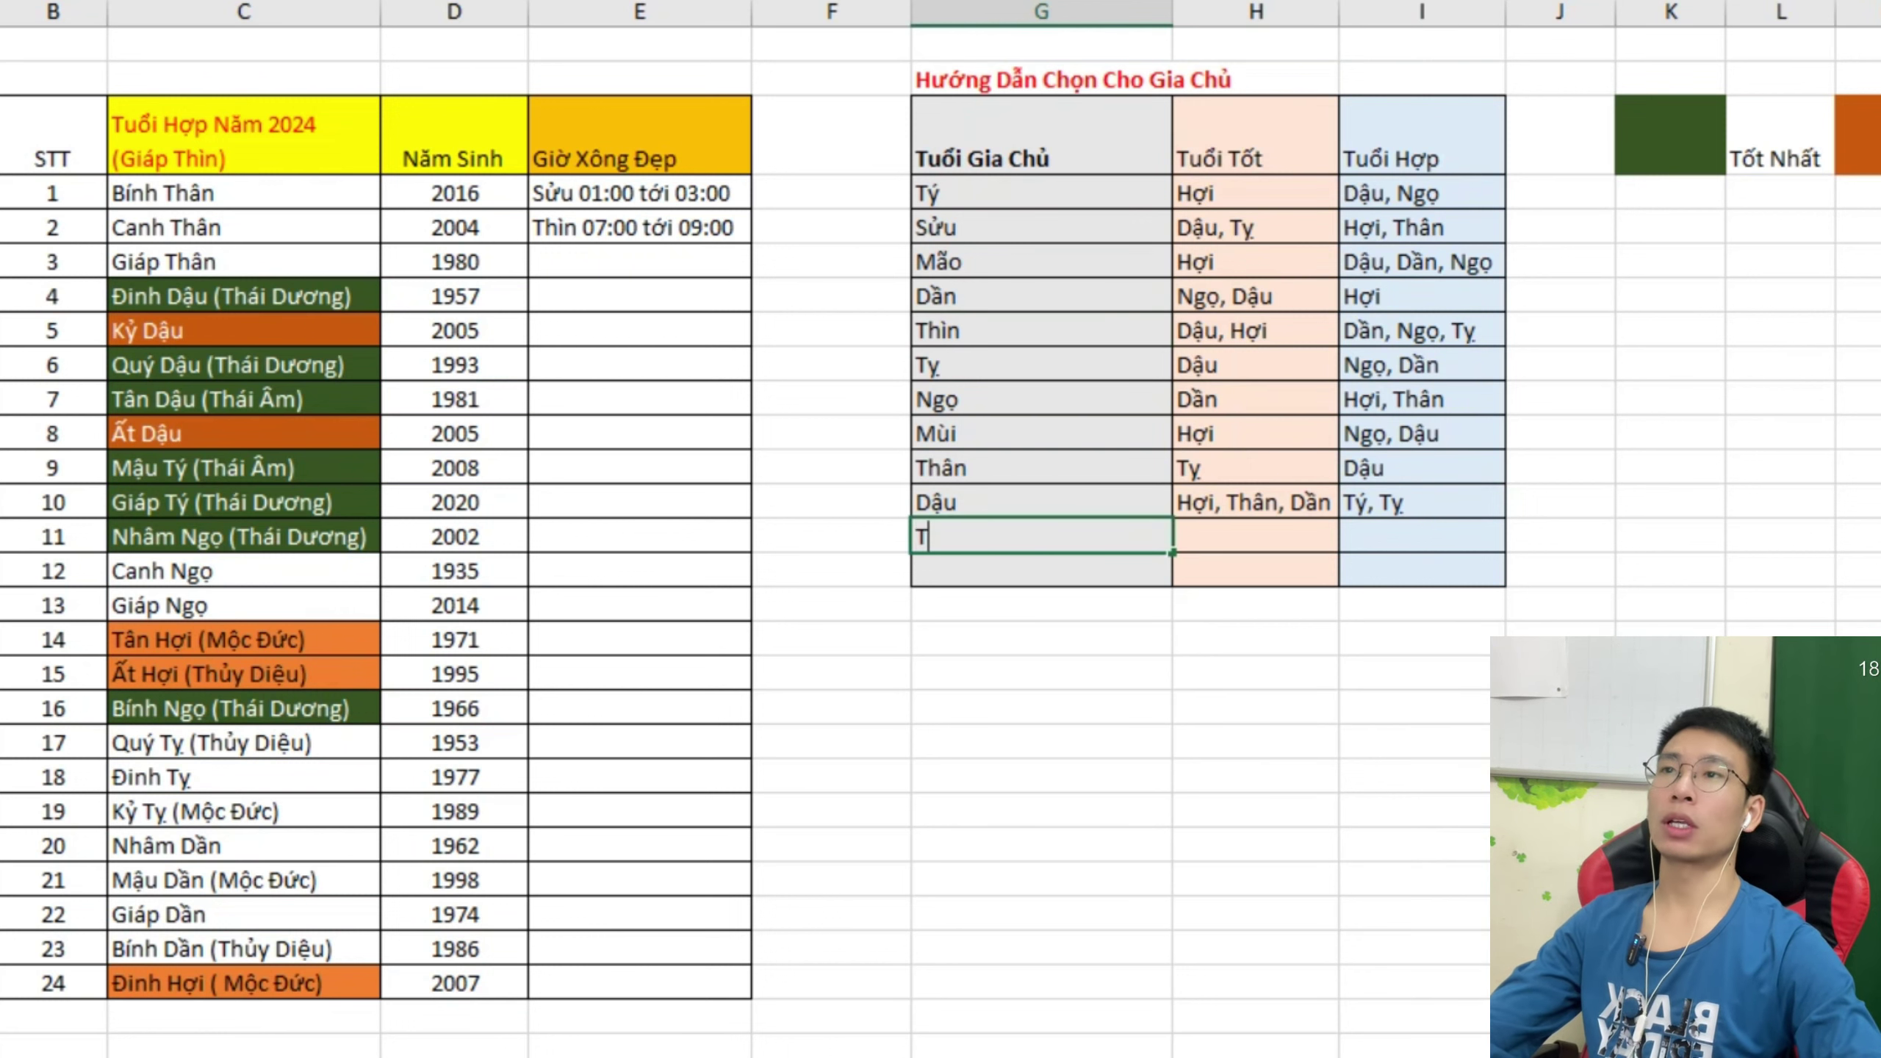
{"action": "type", "text": "uât"}
{"action": "key", "text": "Tab"}
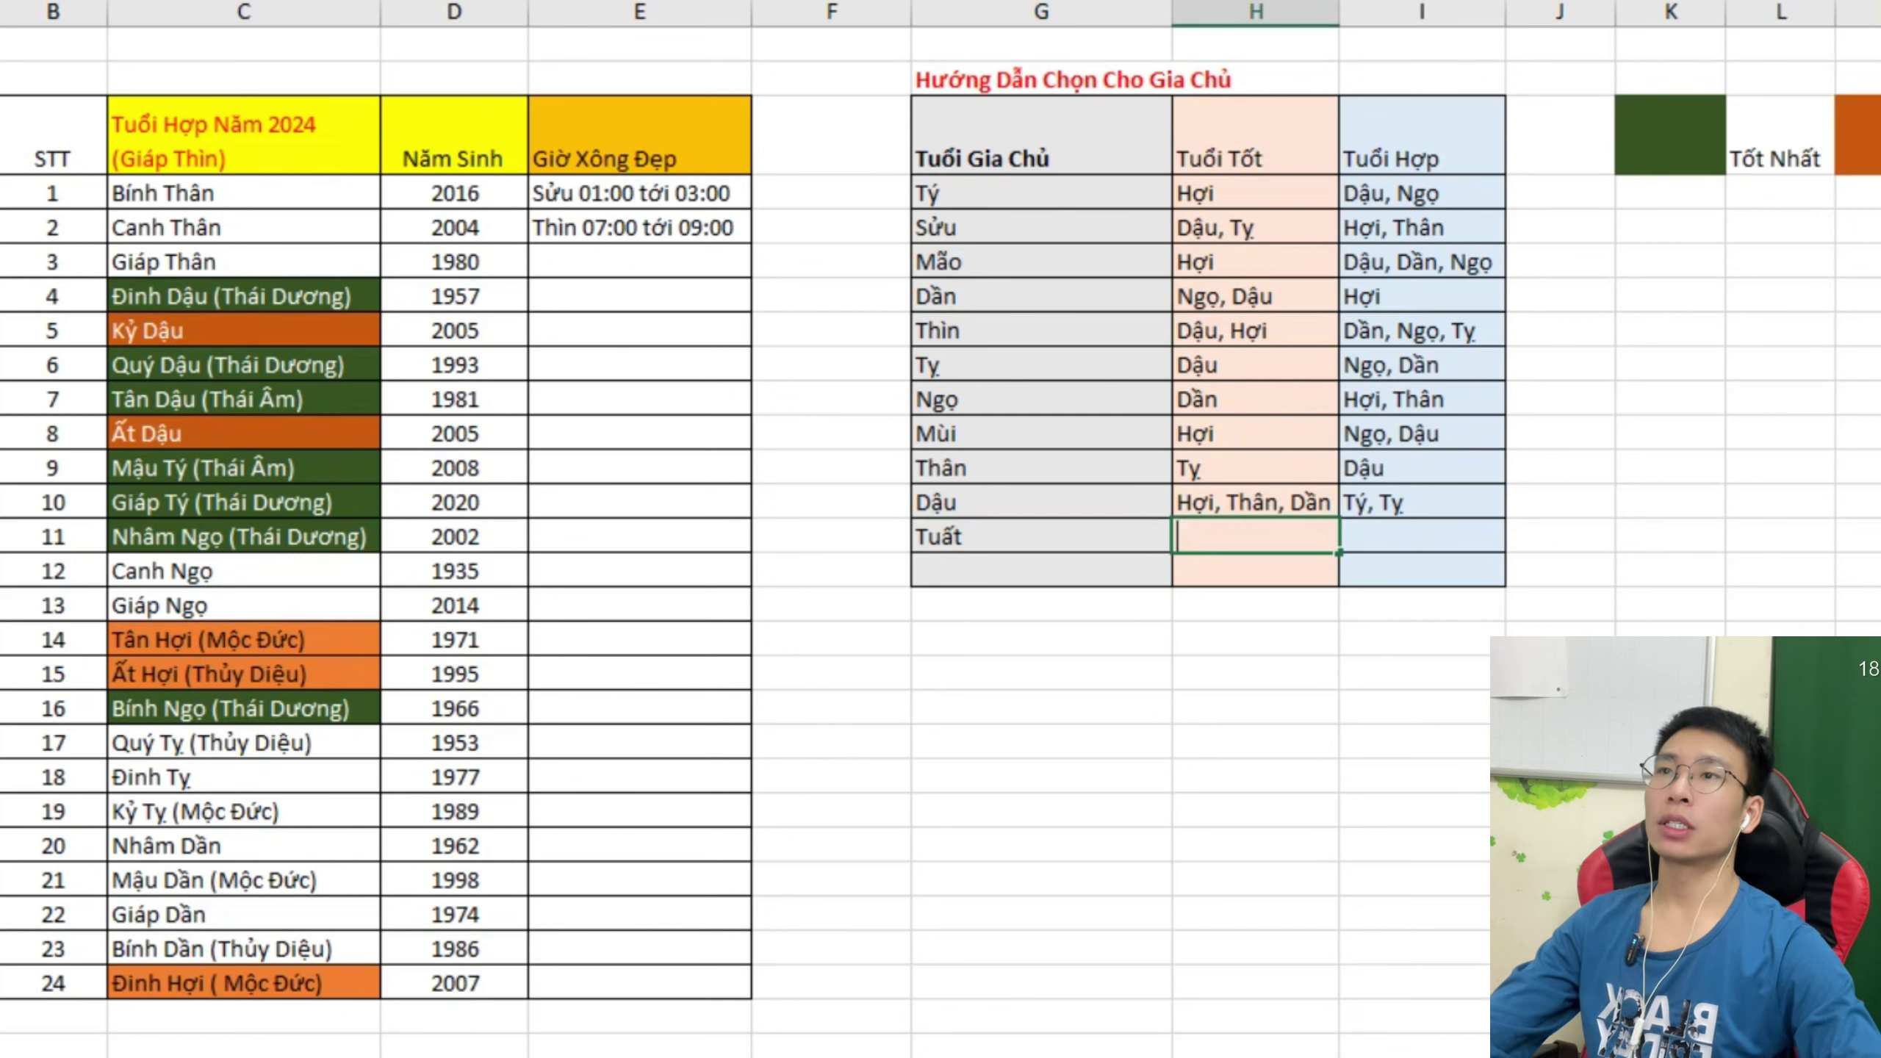
Enter "Dần, Ngọ" as the Tuổi Tốt for the host age Tuất.
{"action": "type", "text": "Đan"}
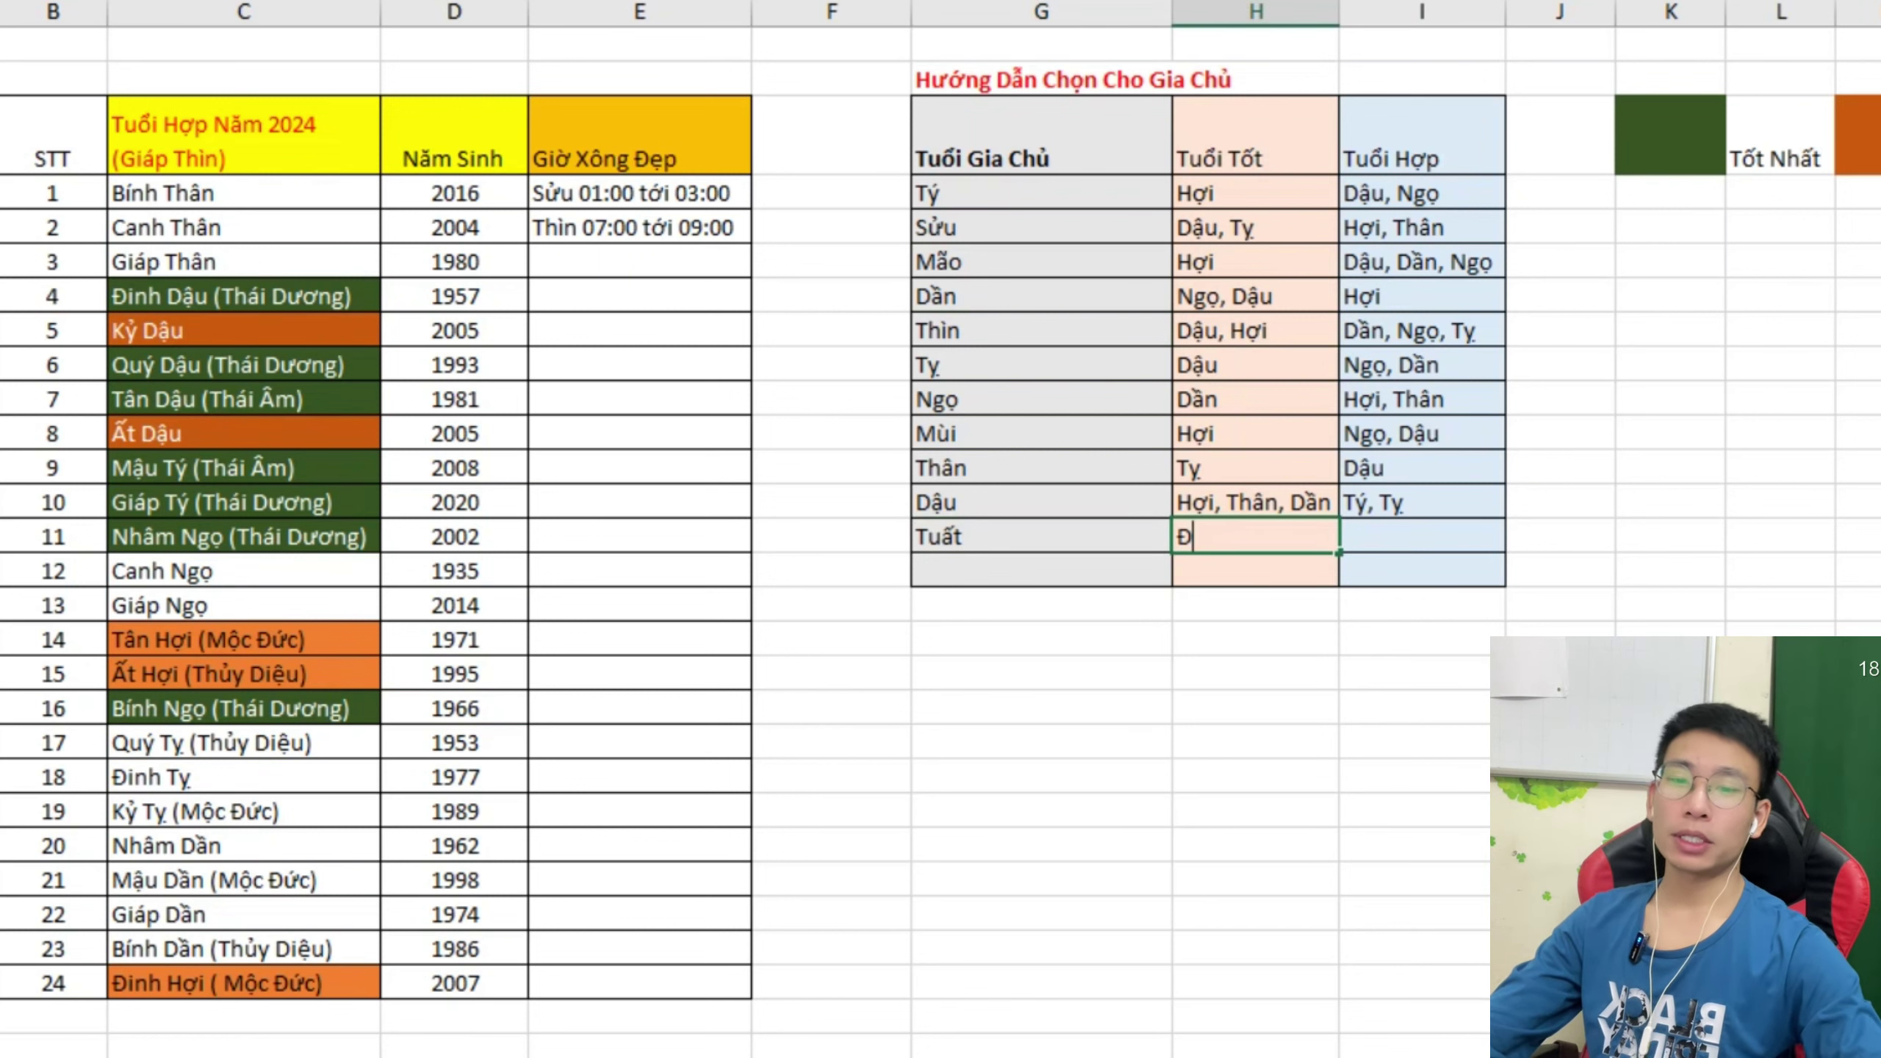
{"action": "key", "text": "BackSpace"}
{"action": "key", "text": "BackSpace"}
{"action": "key", "text": "BackSpace"}
{"action": "type", "text": "Dần"}
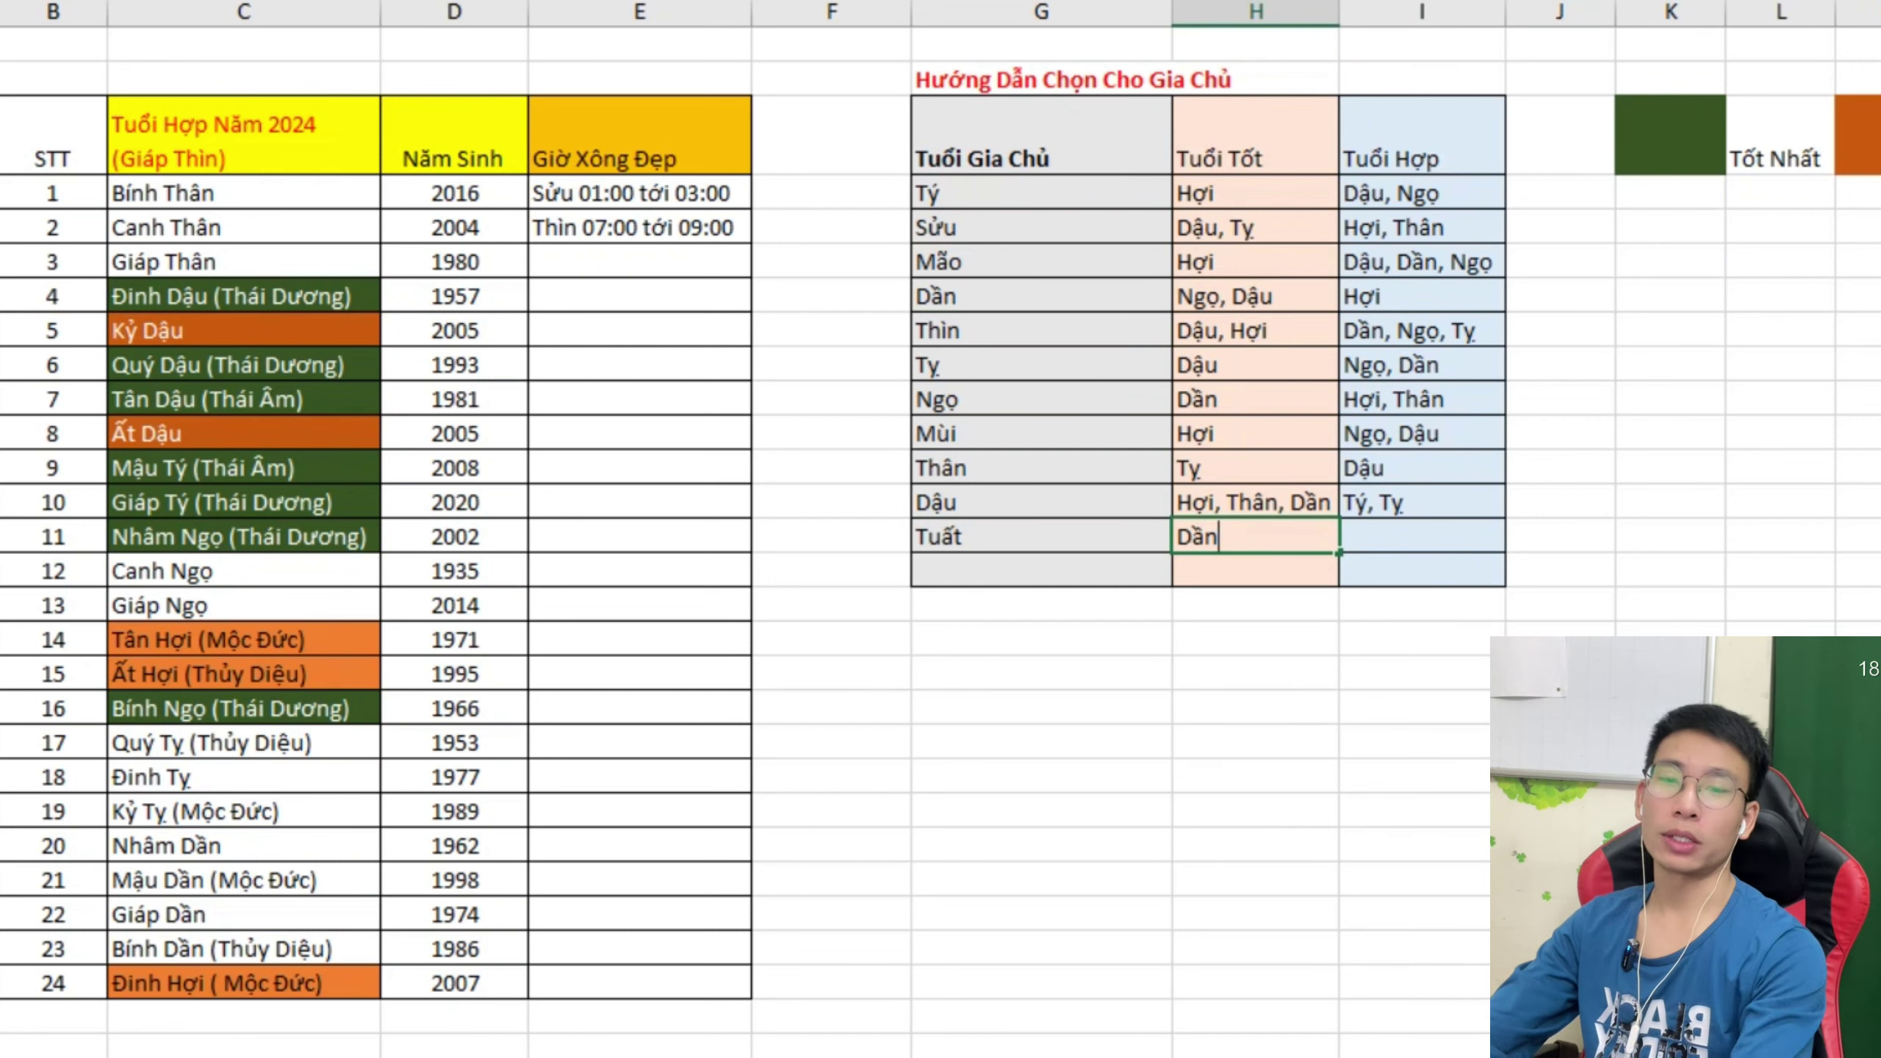
{"action": "type", "text": ", Ngọ"}
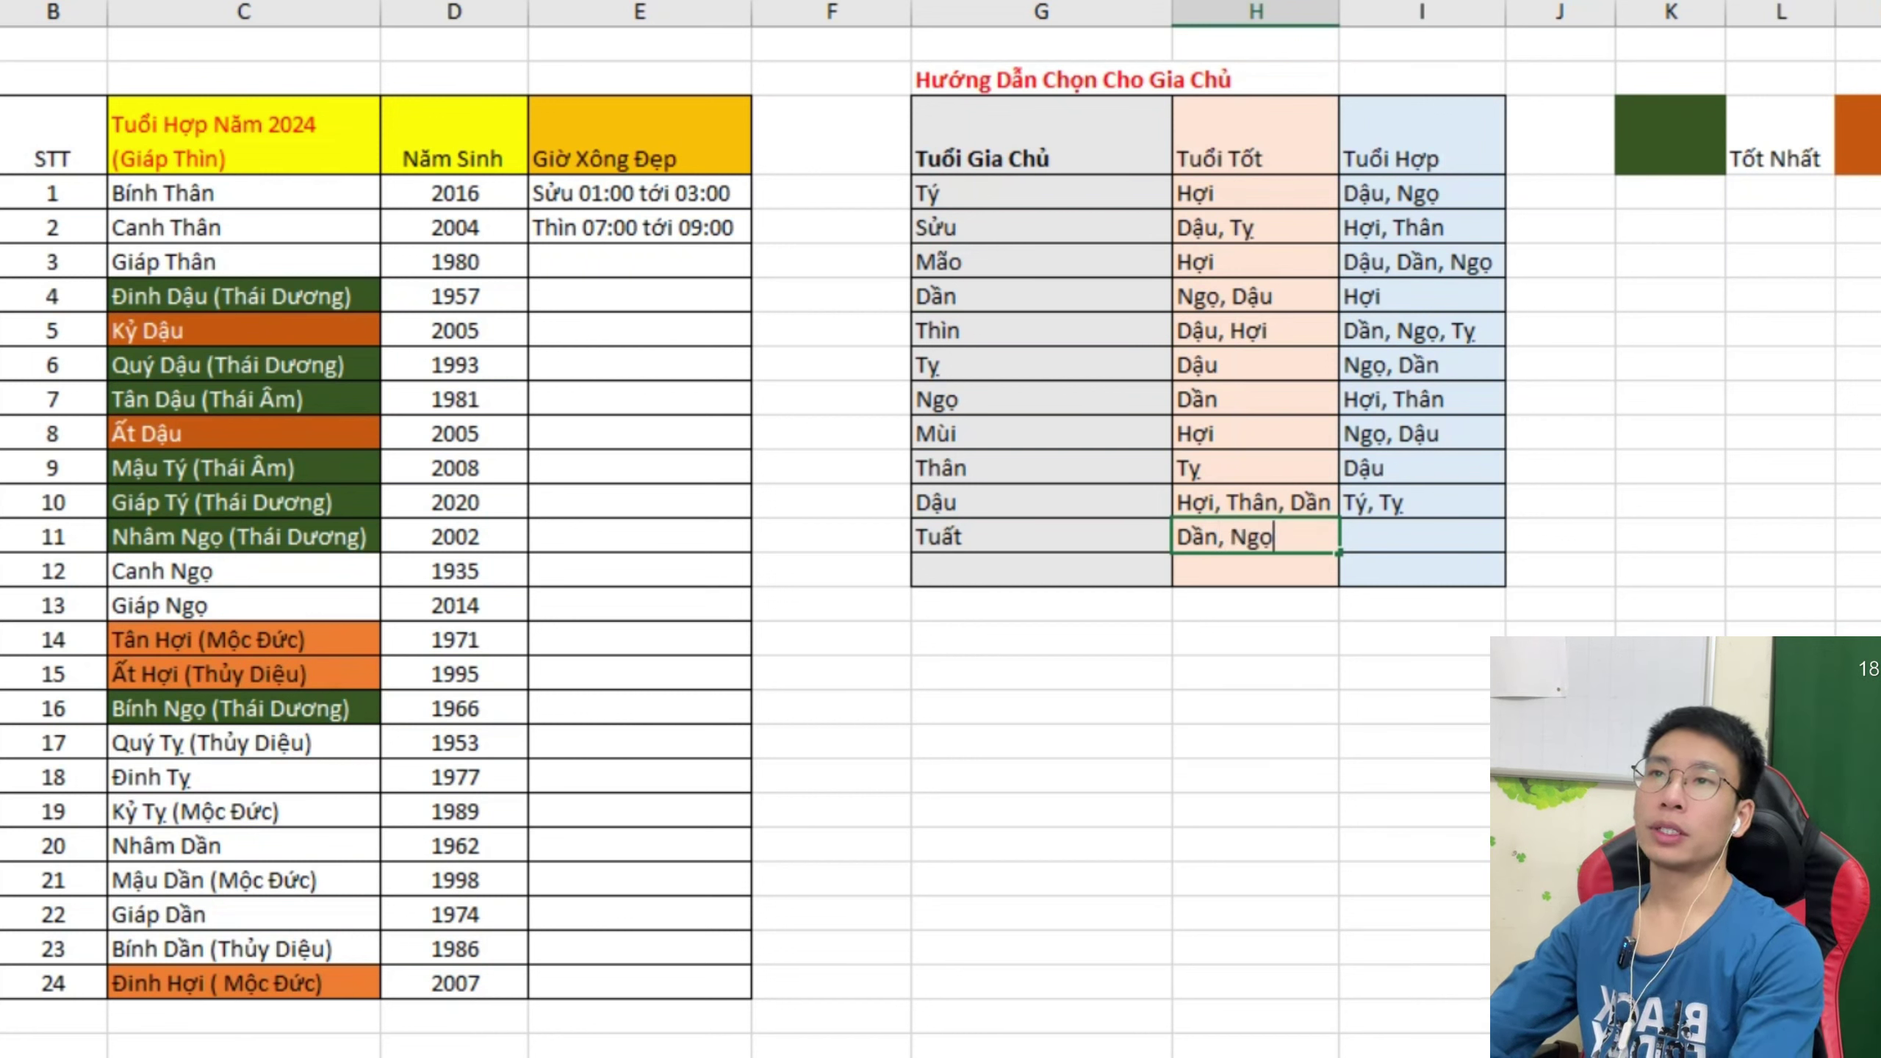
{"action": "key", "text": "Tab"}
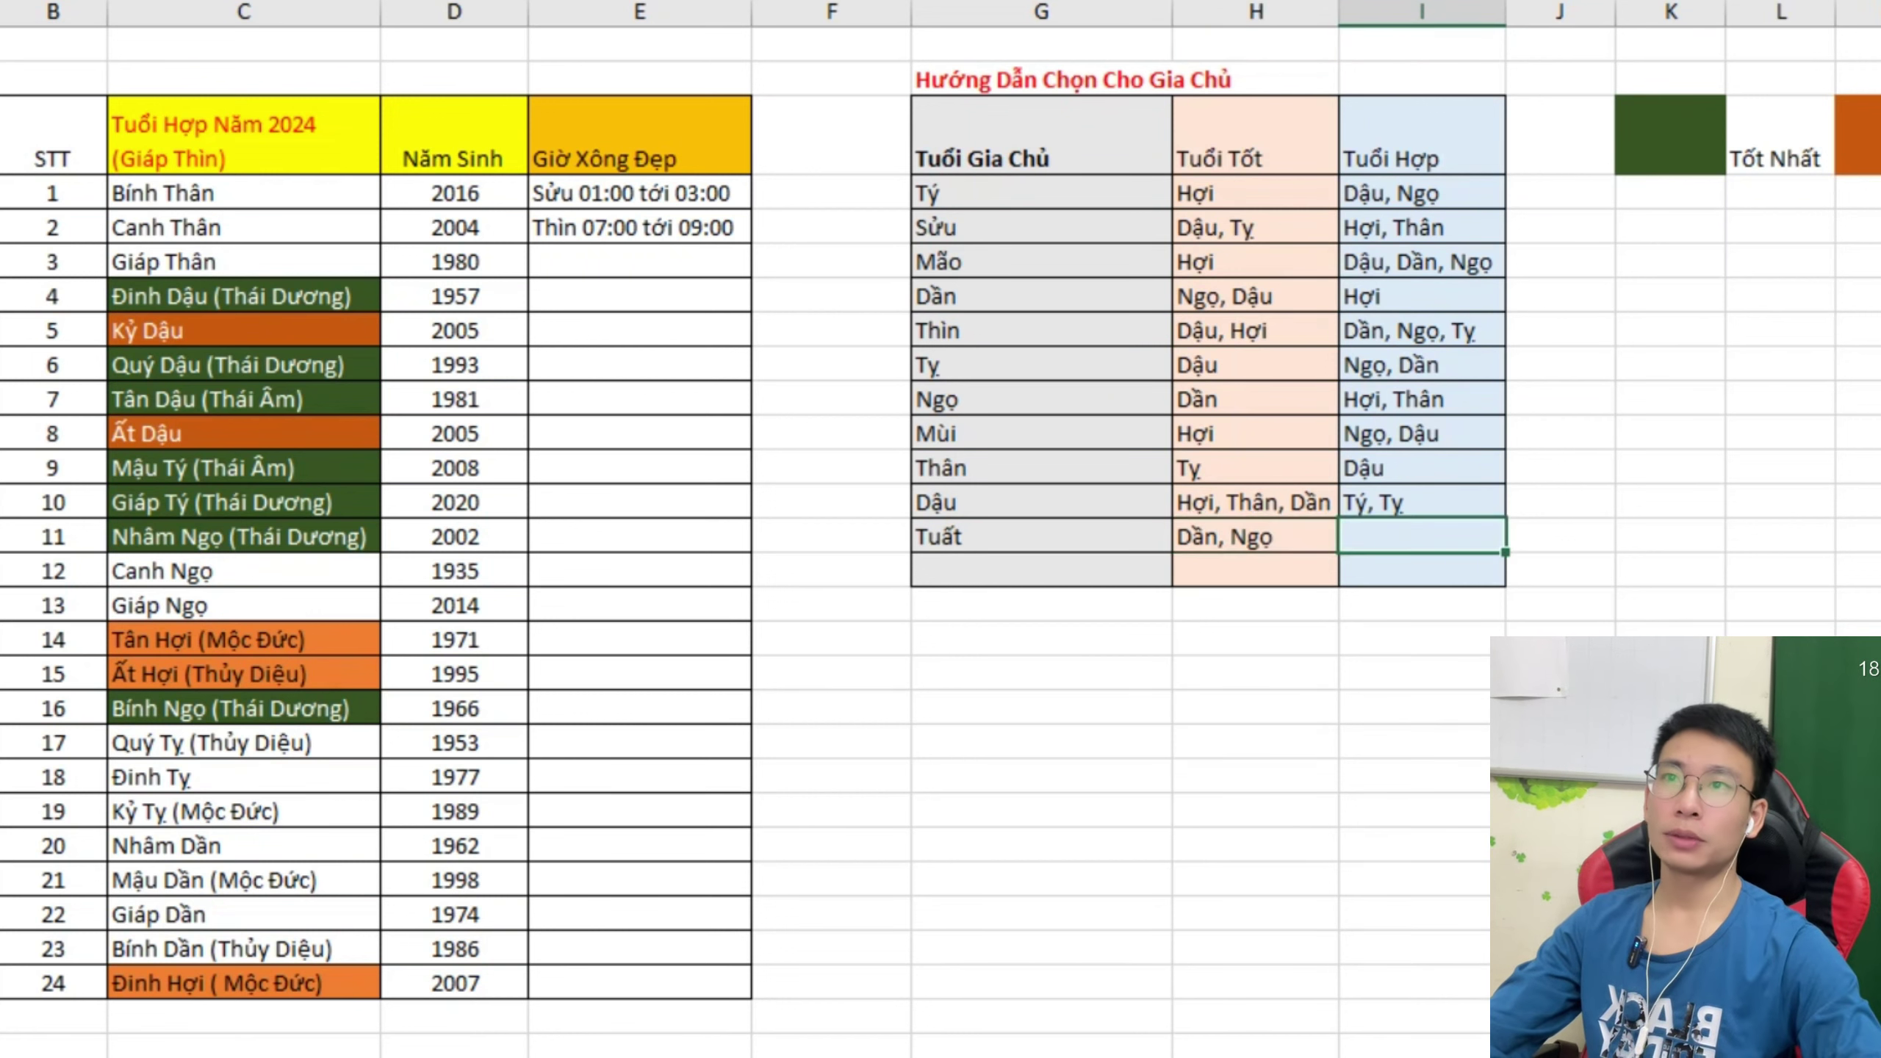
Enter "Tỵ, Hợi" as the Tuổi Hợp for the host age Tuất.
{"action": "type", "text": "Tỵ"}
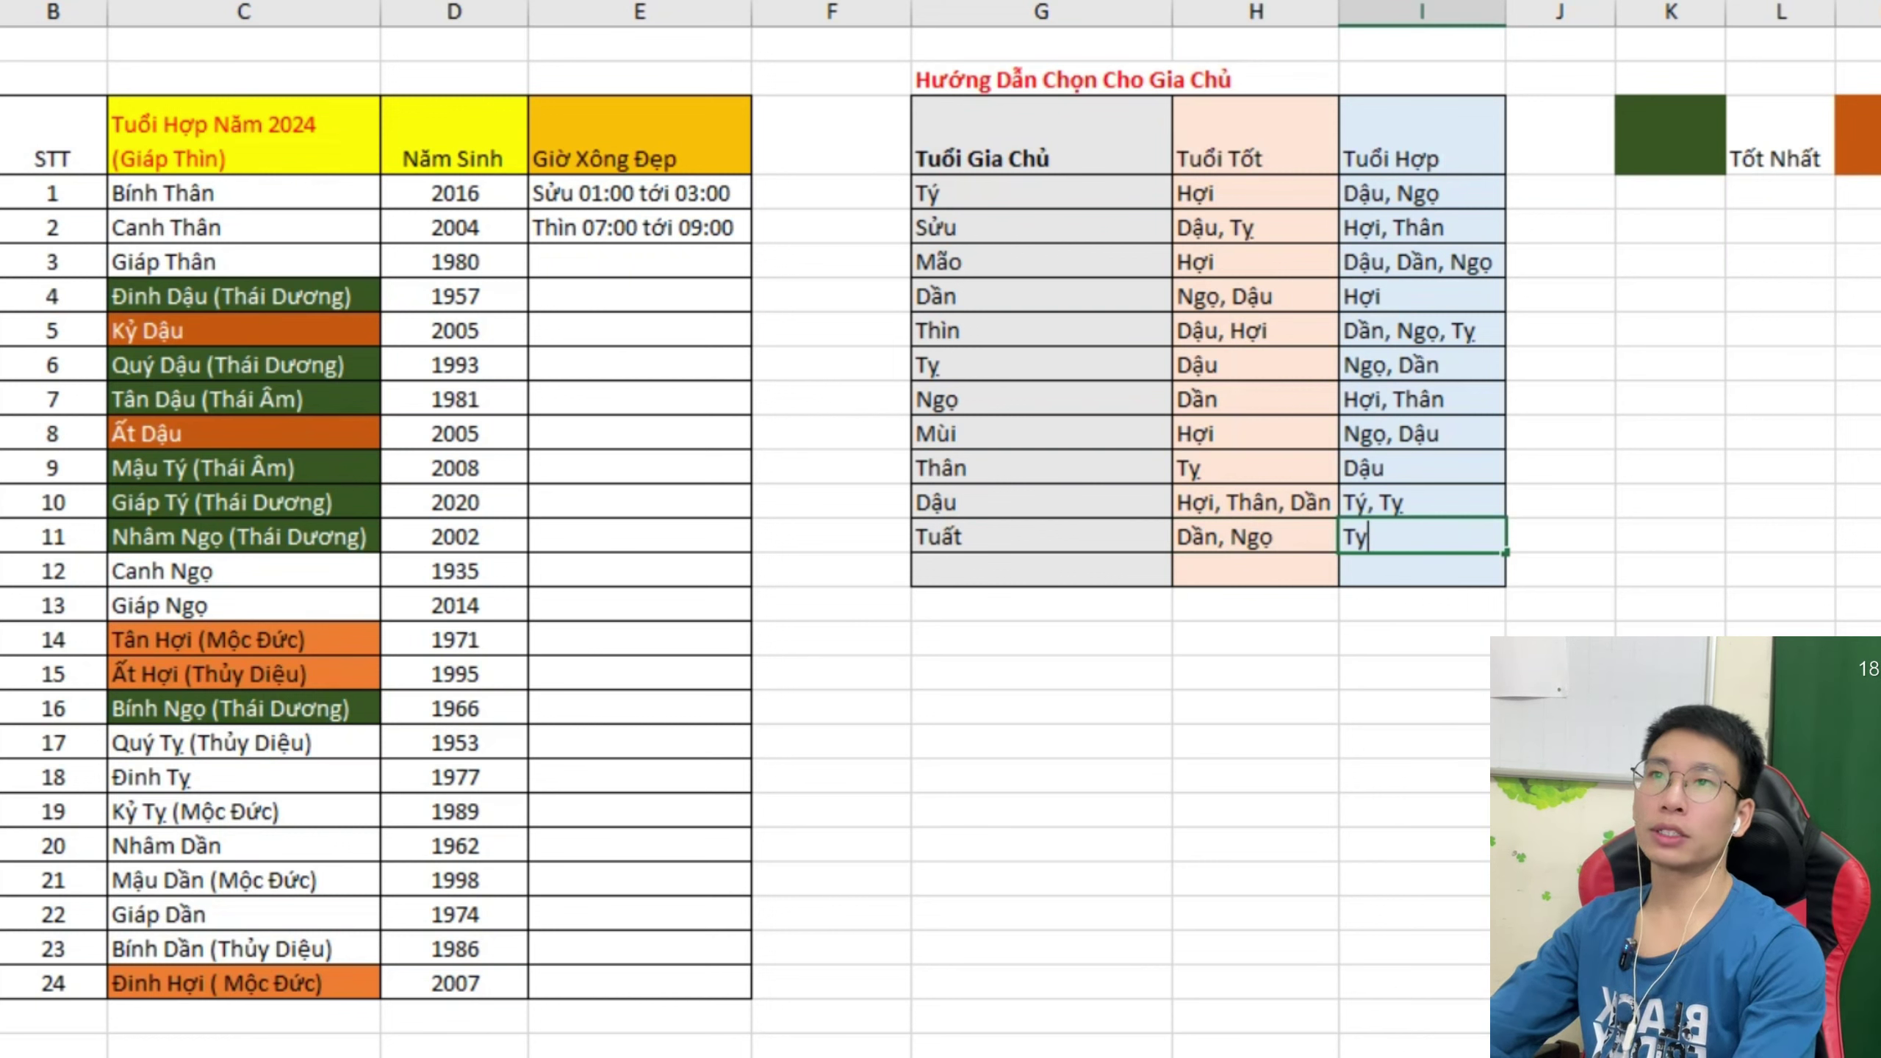
{"action": "type", "text": ", Hợi"}
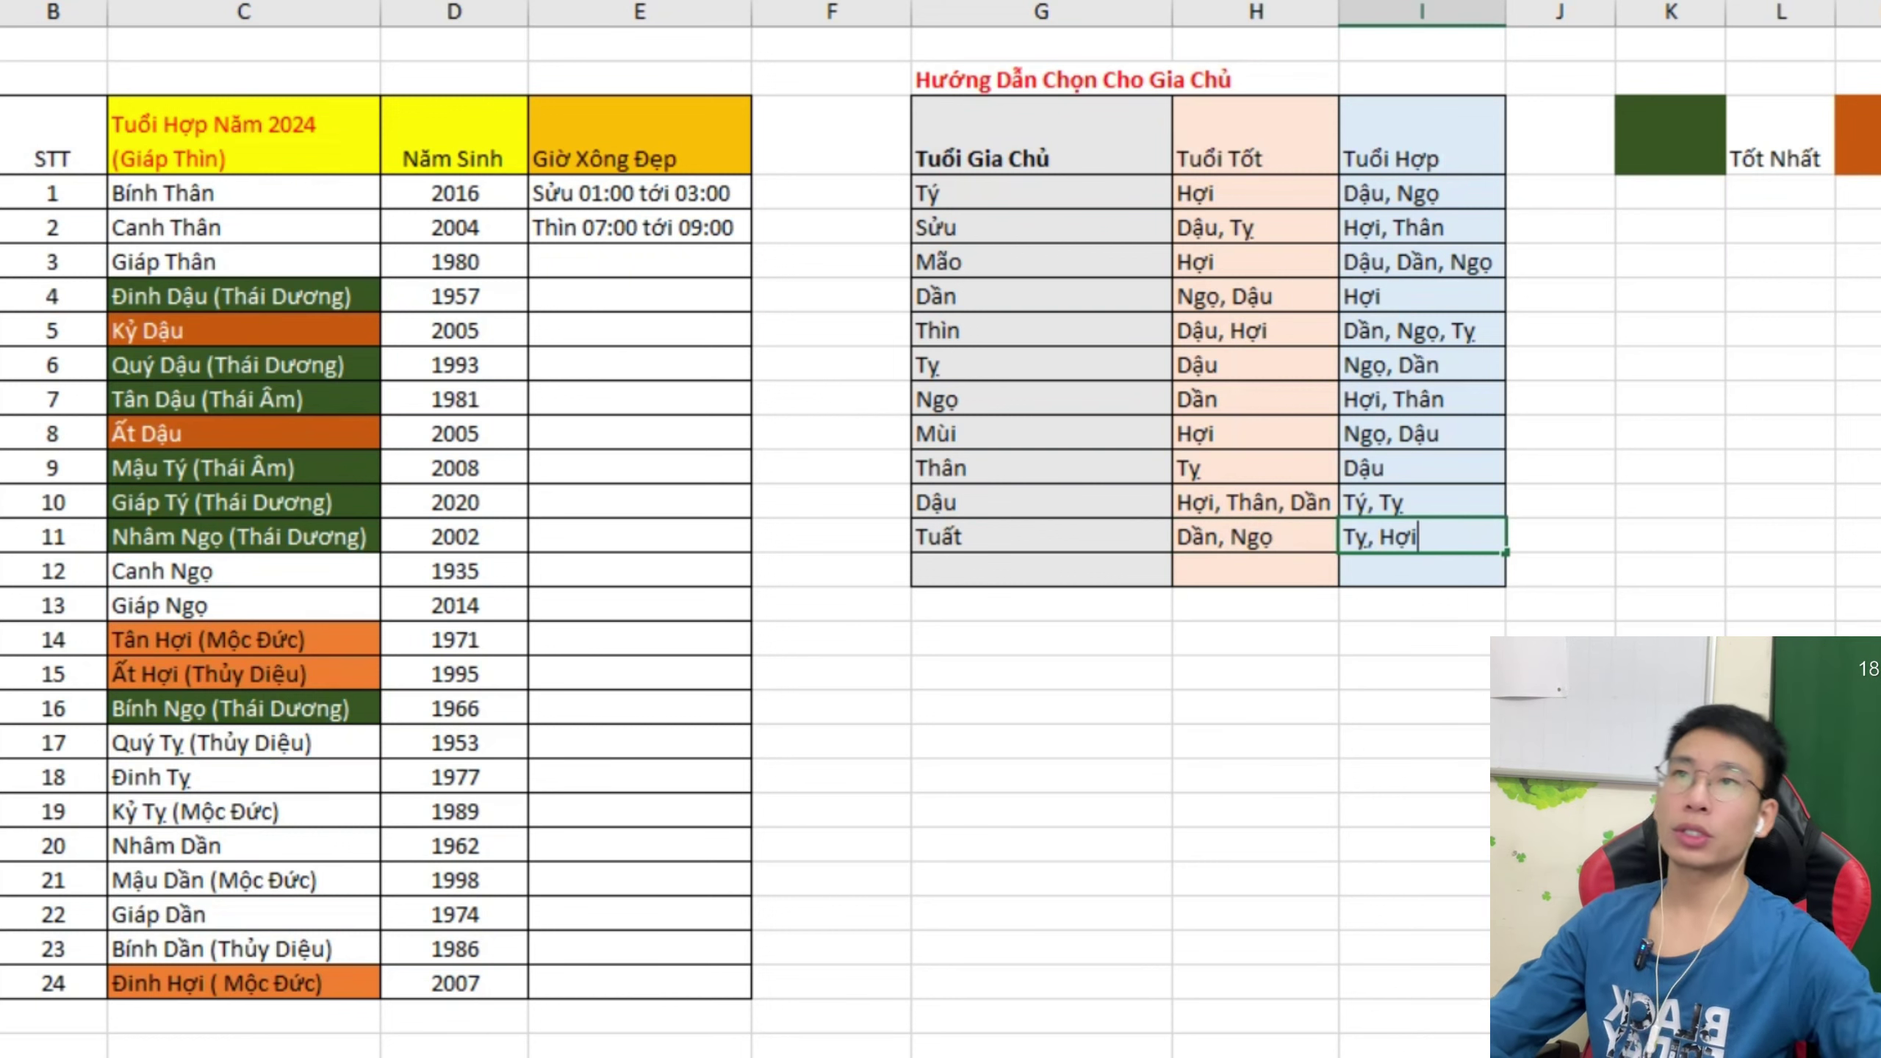
{"action": "key", "text": "Return"}
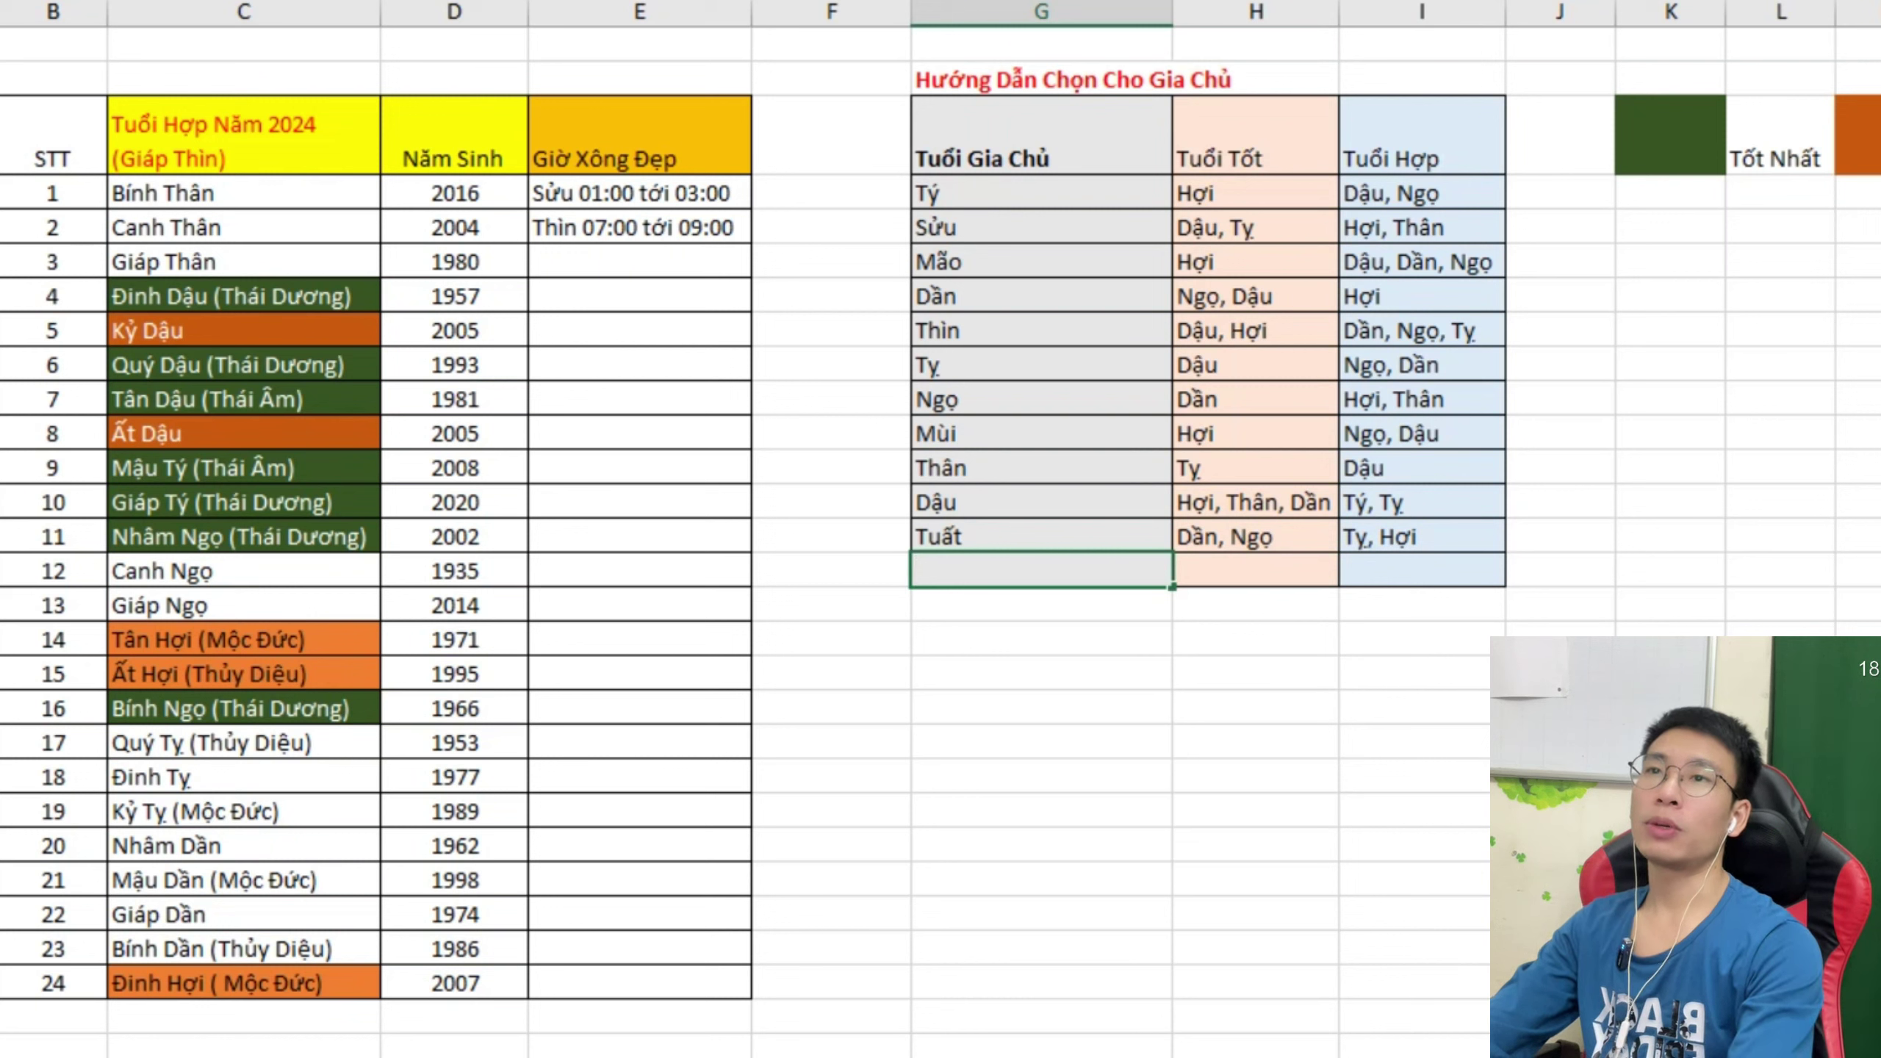
Enter "Hợi" as the twelfth host age and "Dần, Ngọ" as its Tuổi Tốt.
{"action": "type", "text": "Hoi"}
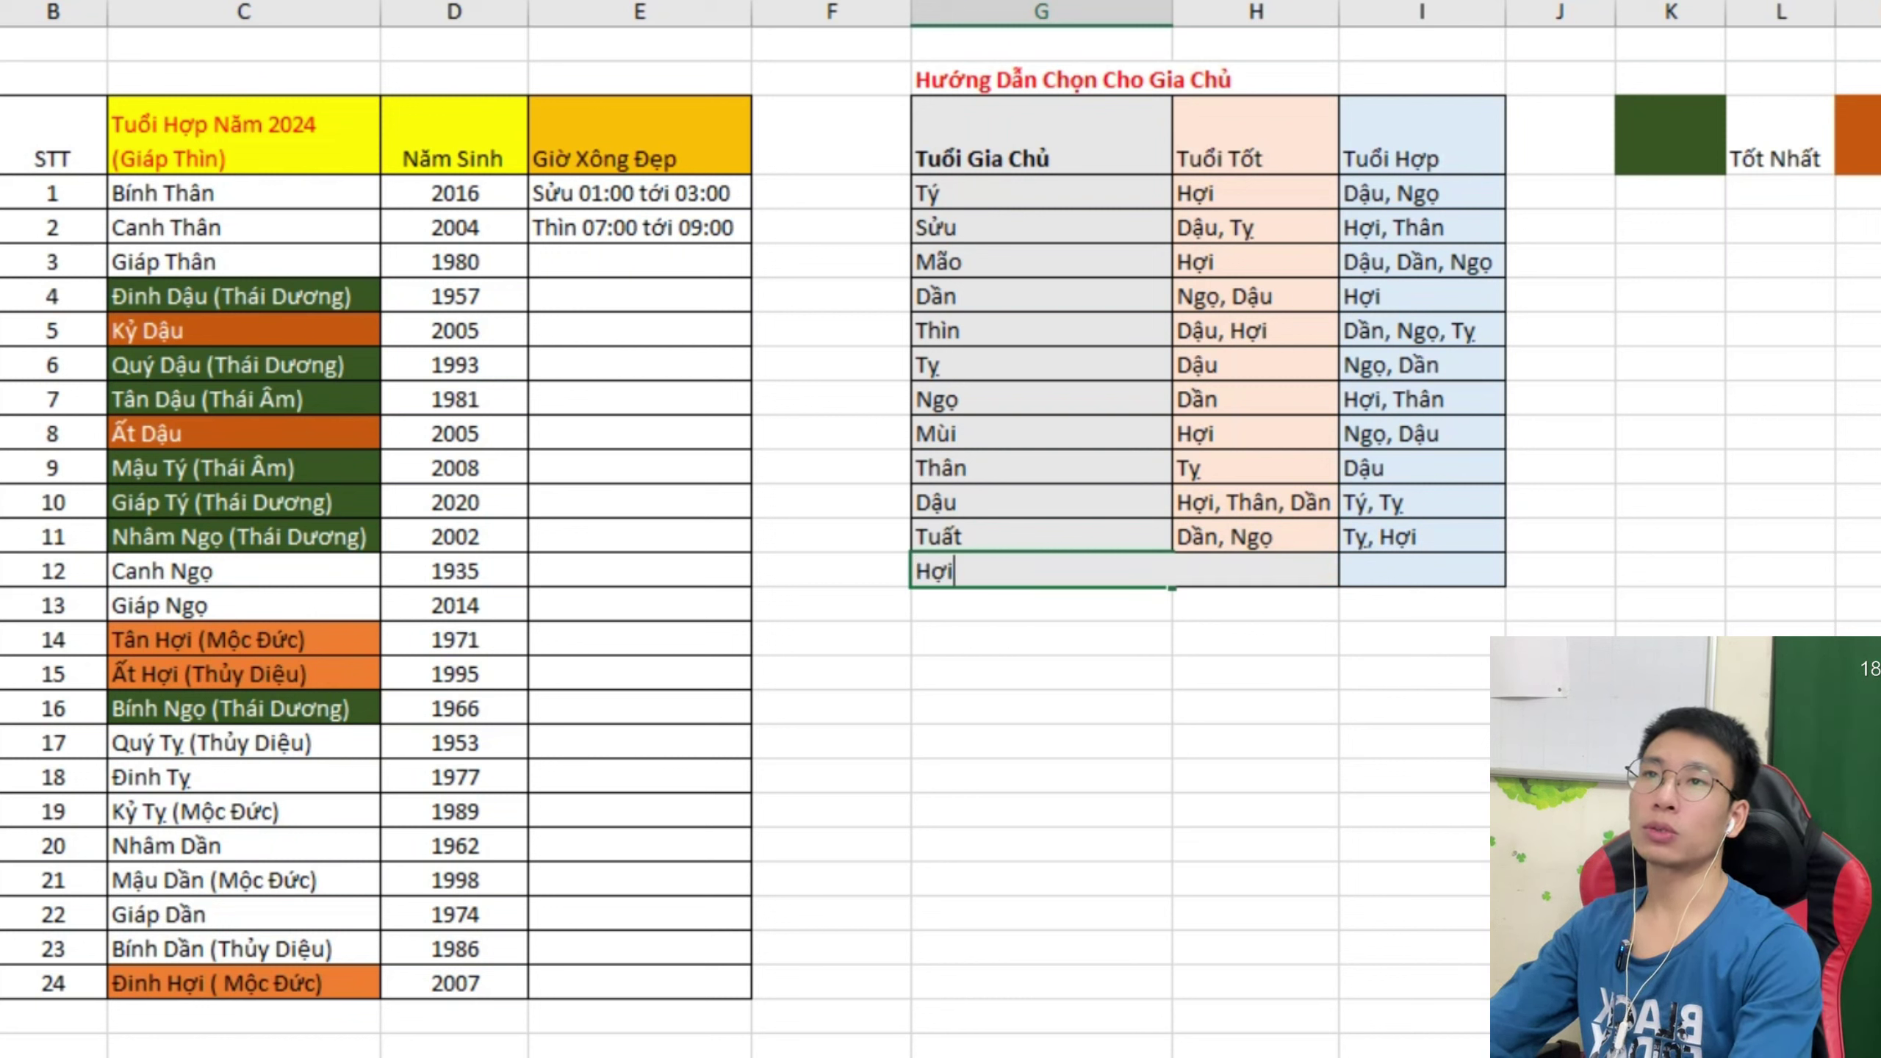
{"action": "left_click", "coordinate": [1041, 639]}
{"action": "double_click", "coordinate": [1255, 571]}
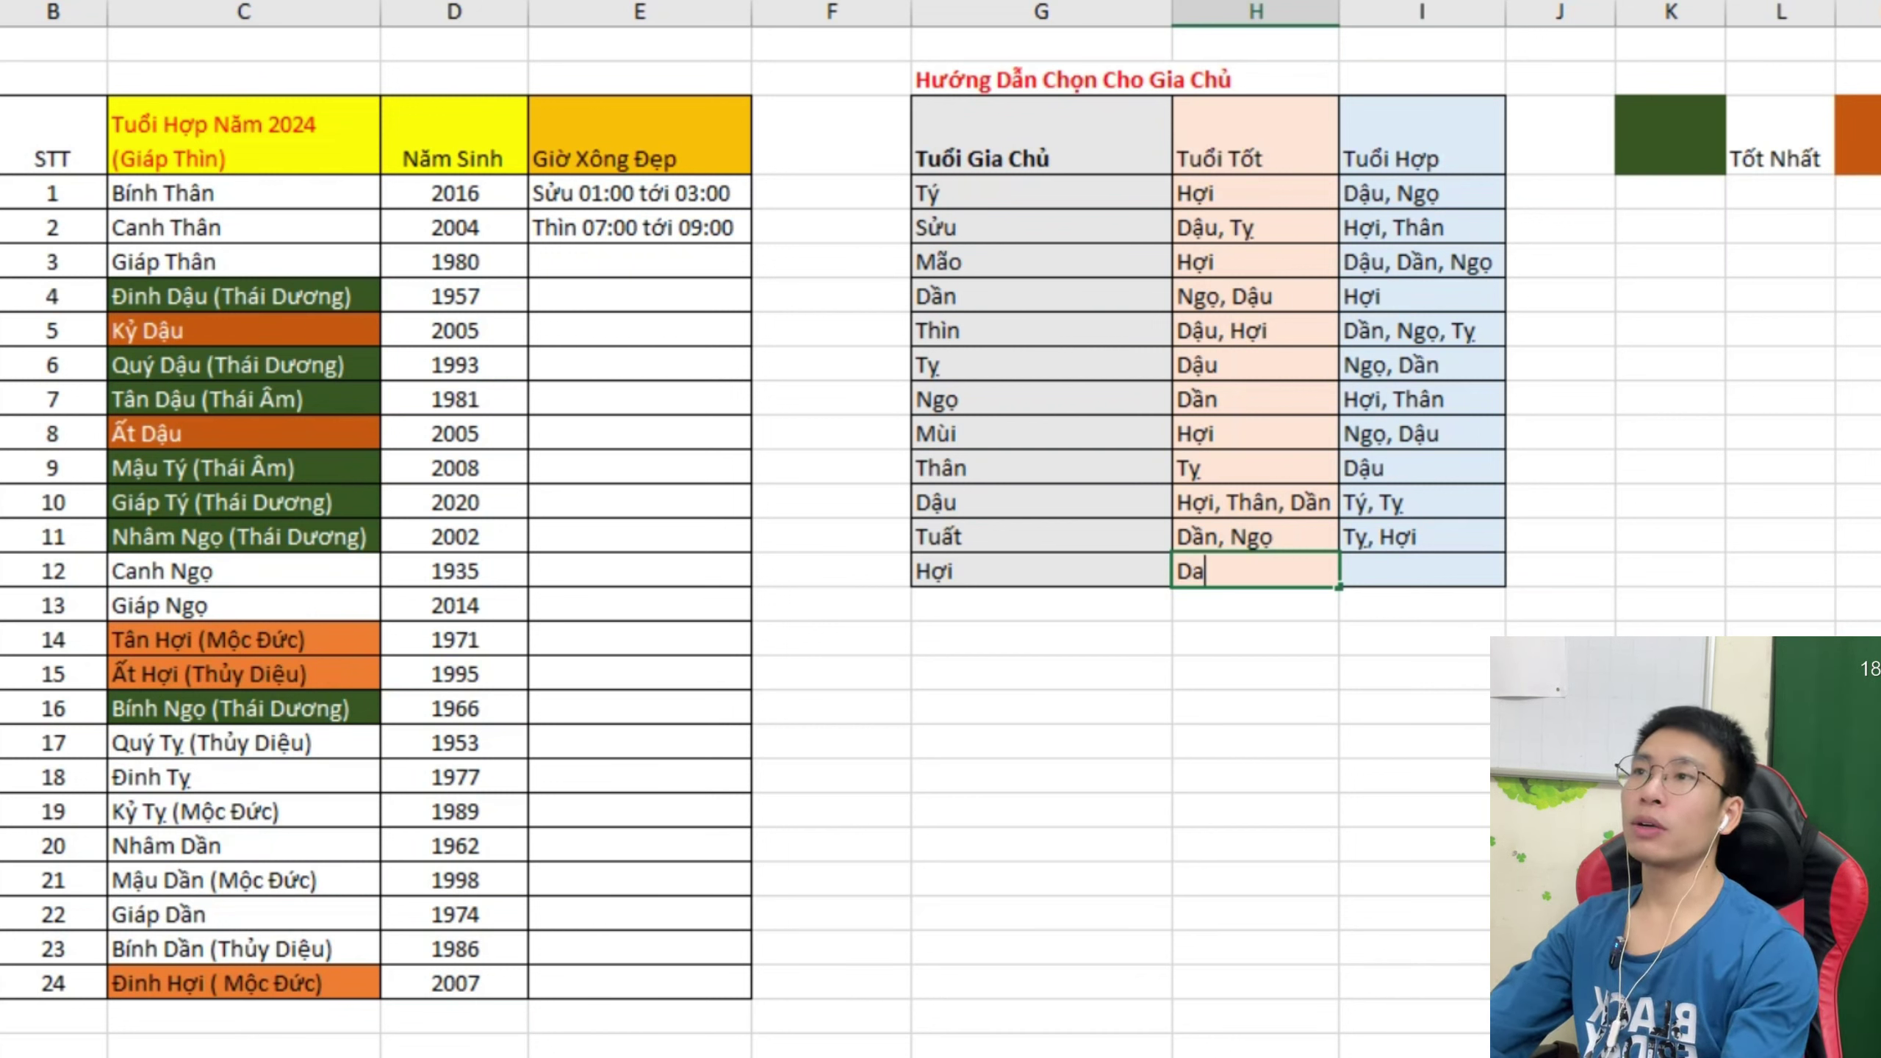
{"action": "type", "text": ", Ngọ"}
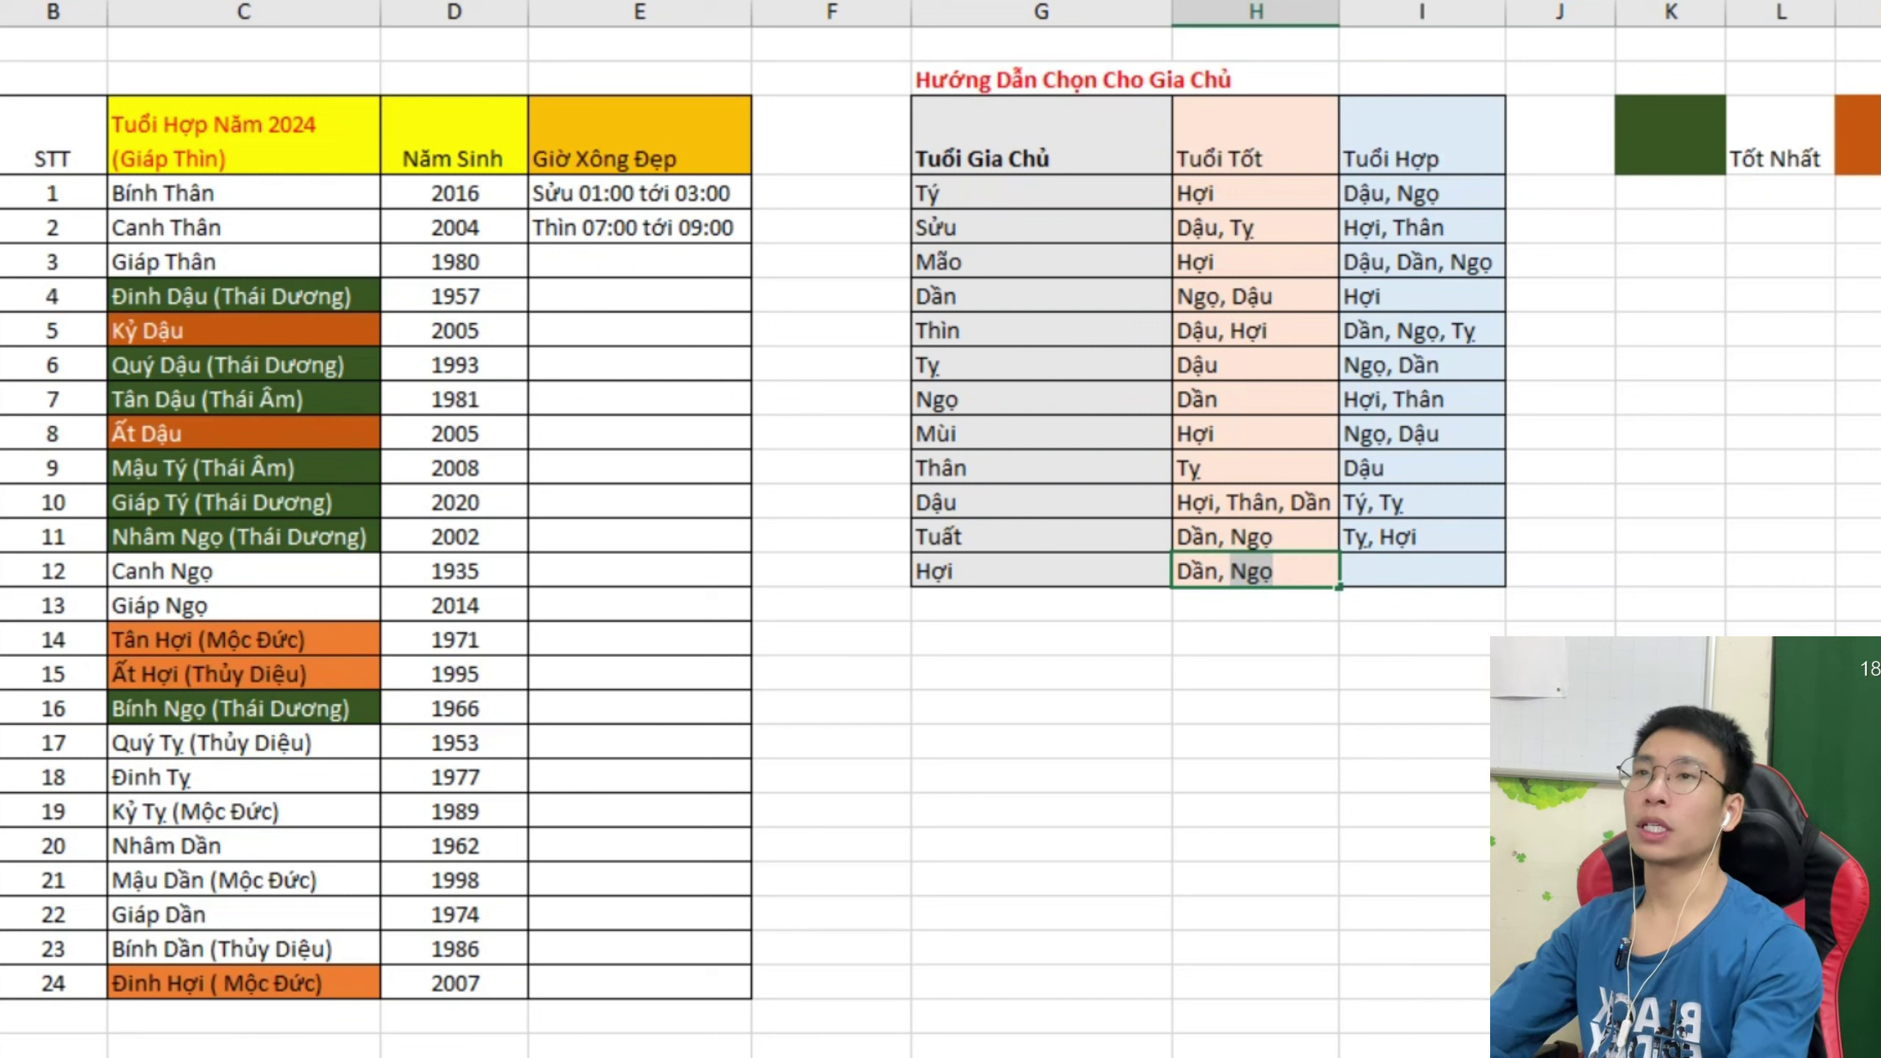
{"action": "key", "text": "Tab"}
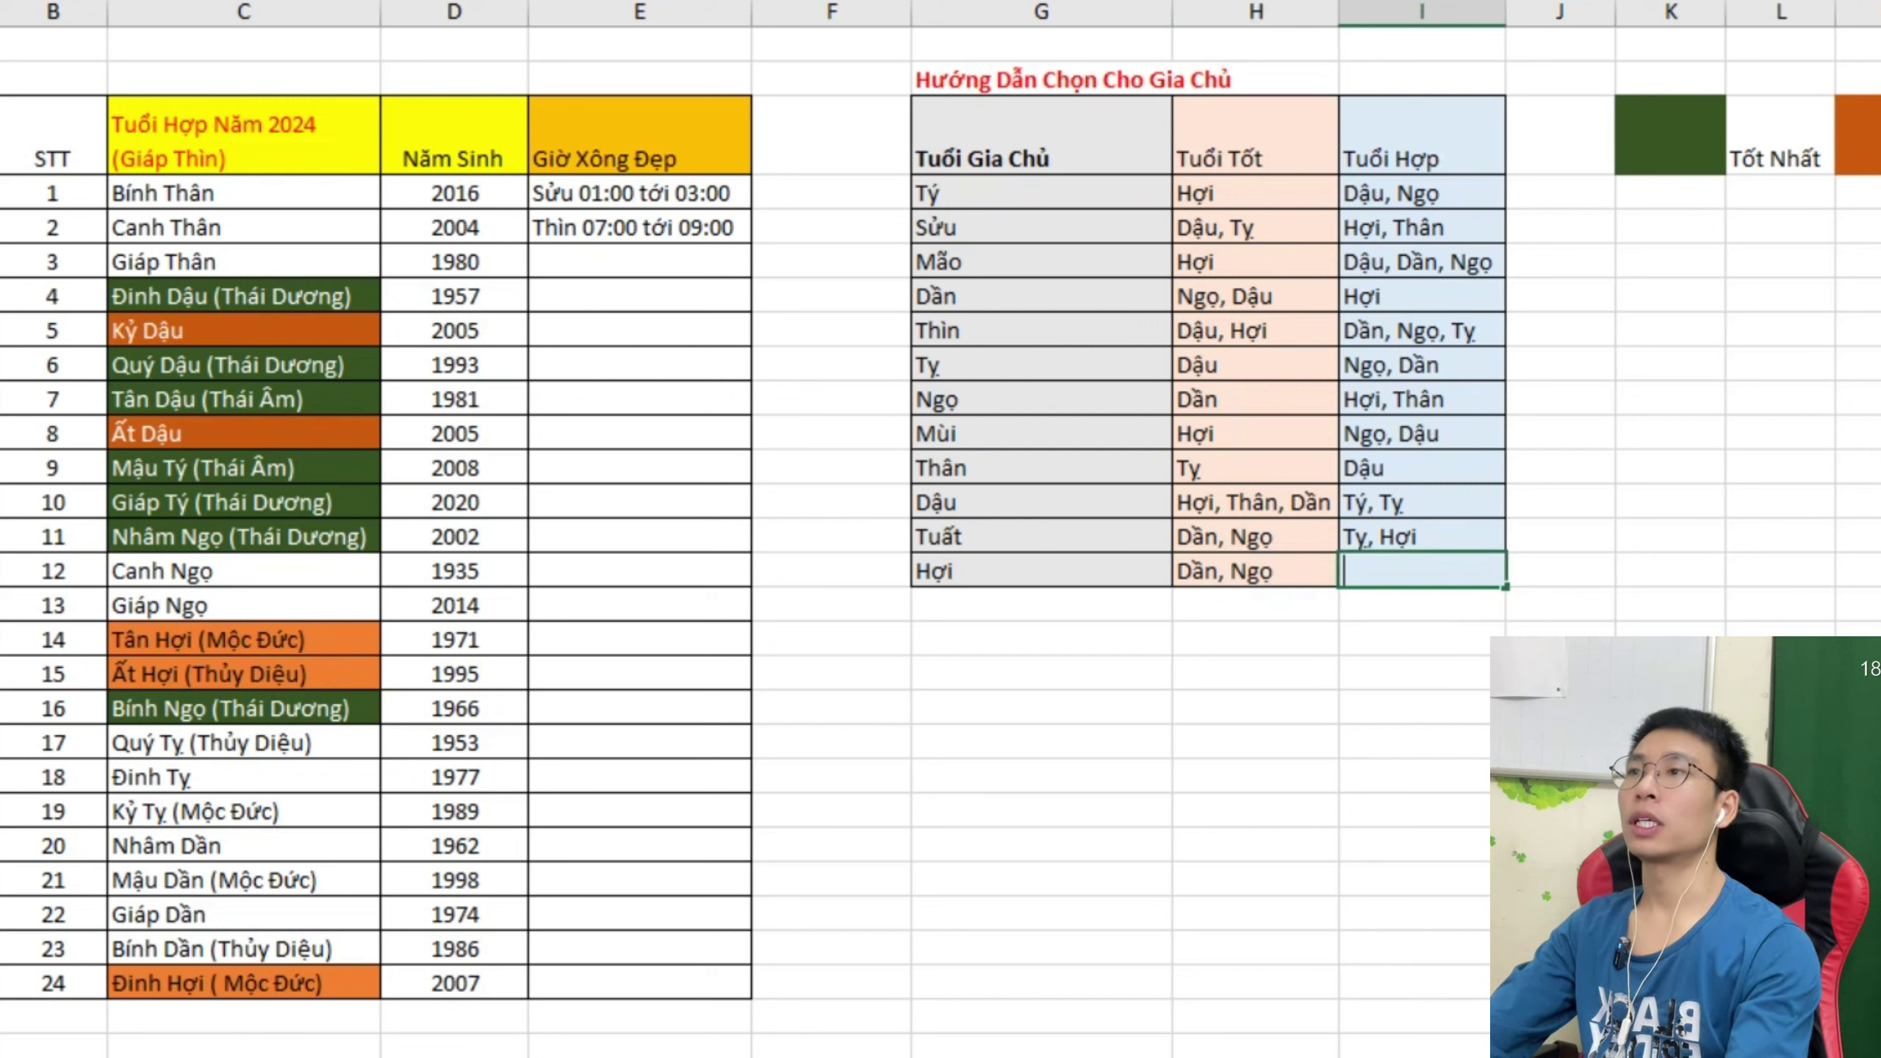
Enter "Tý, Ty" as the Tuổi Hợp for the host age Hợi.
{"action": "type", "text": "Tý, Tỵ"}
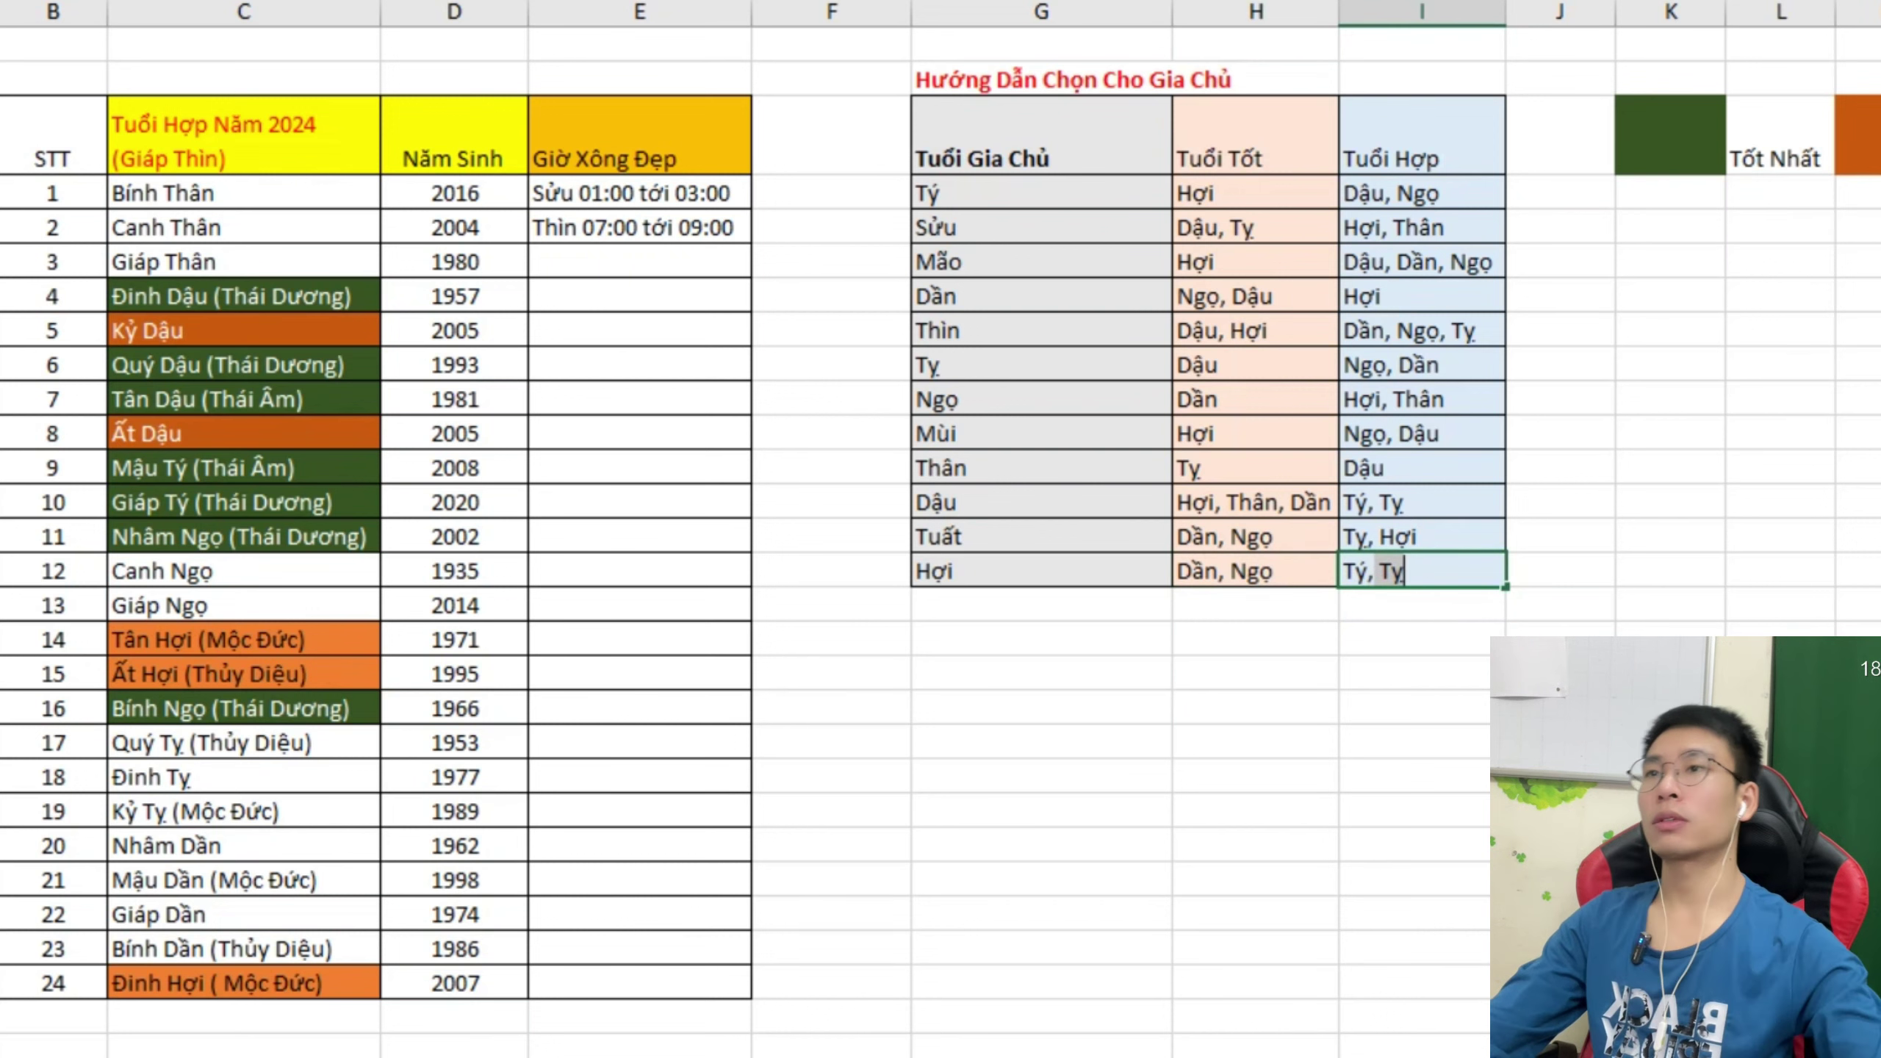
{"action": "key", "text": "BackSpace"}
{"action": "type", "text": "u"}
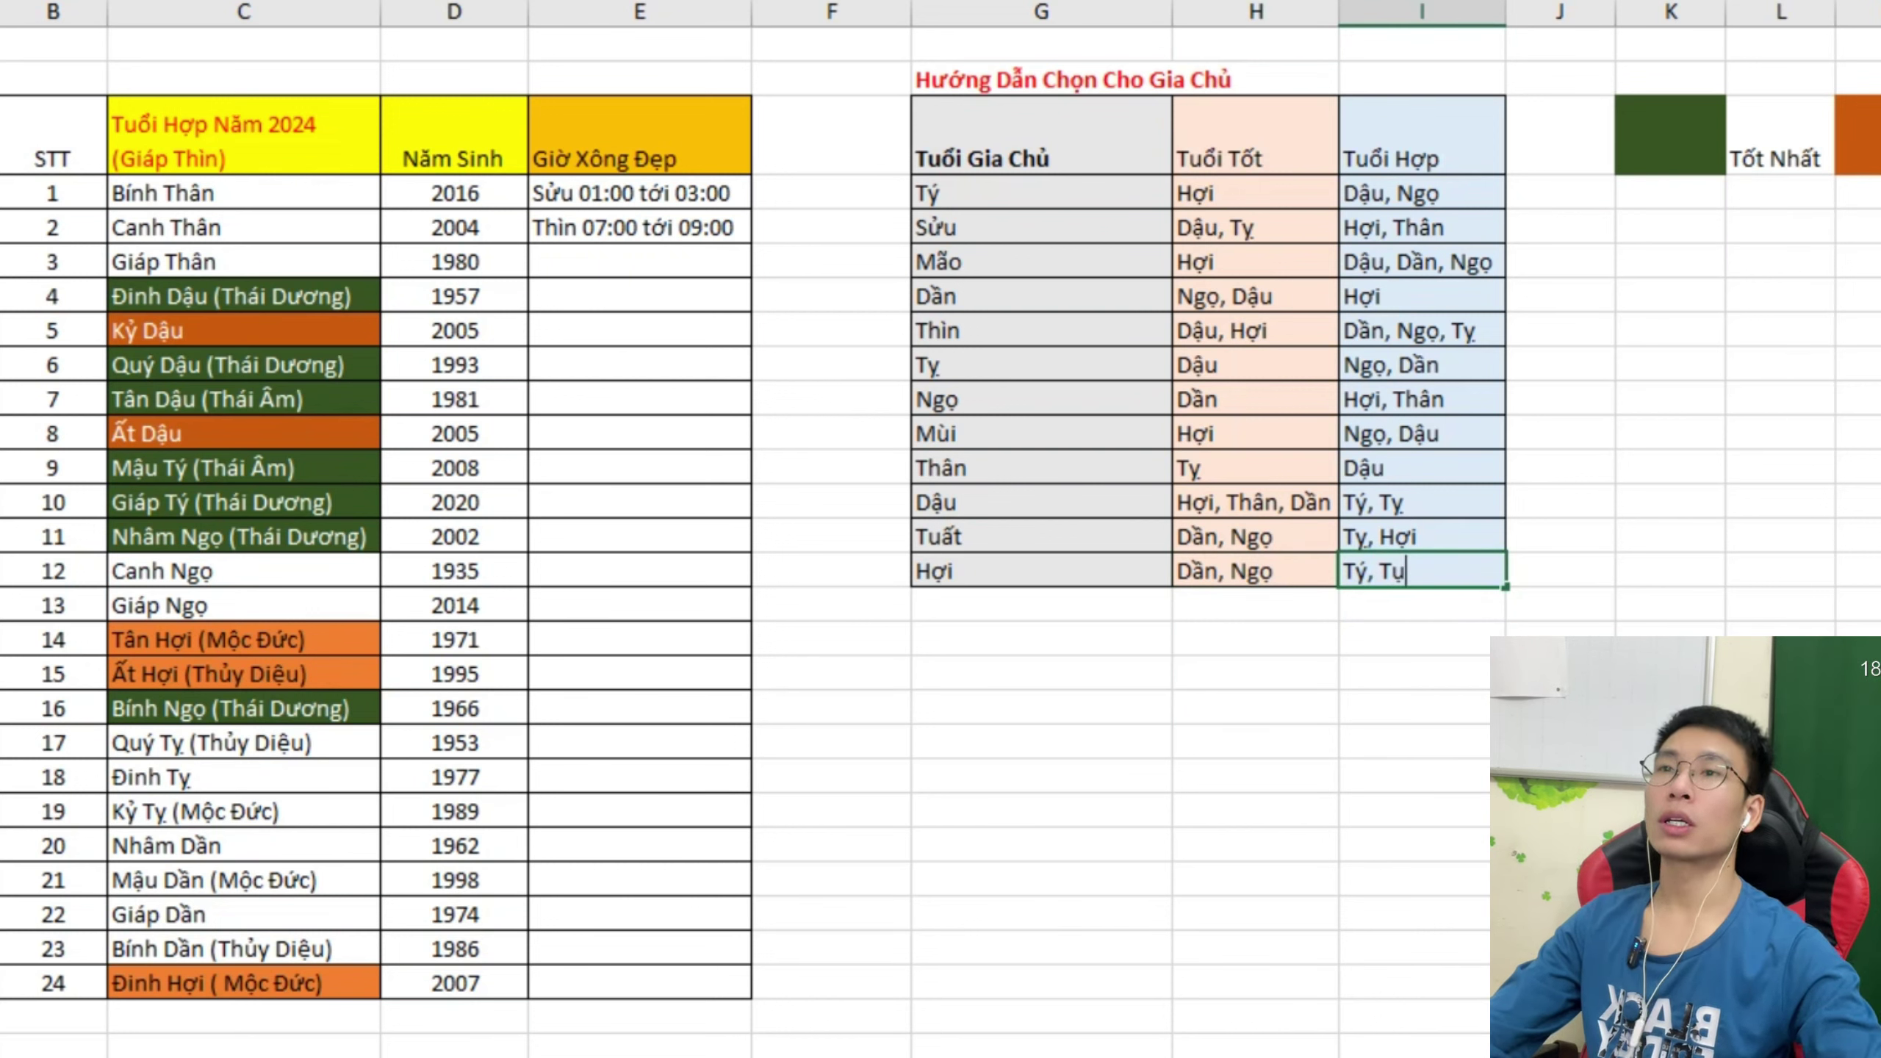
{"action": "key", "text": "BackSpace"}
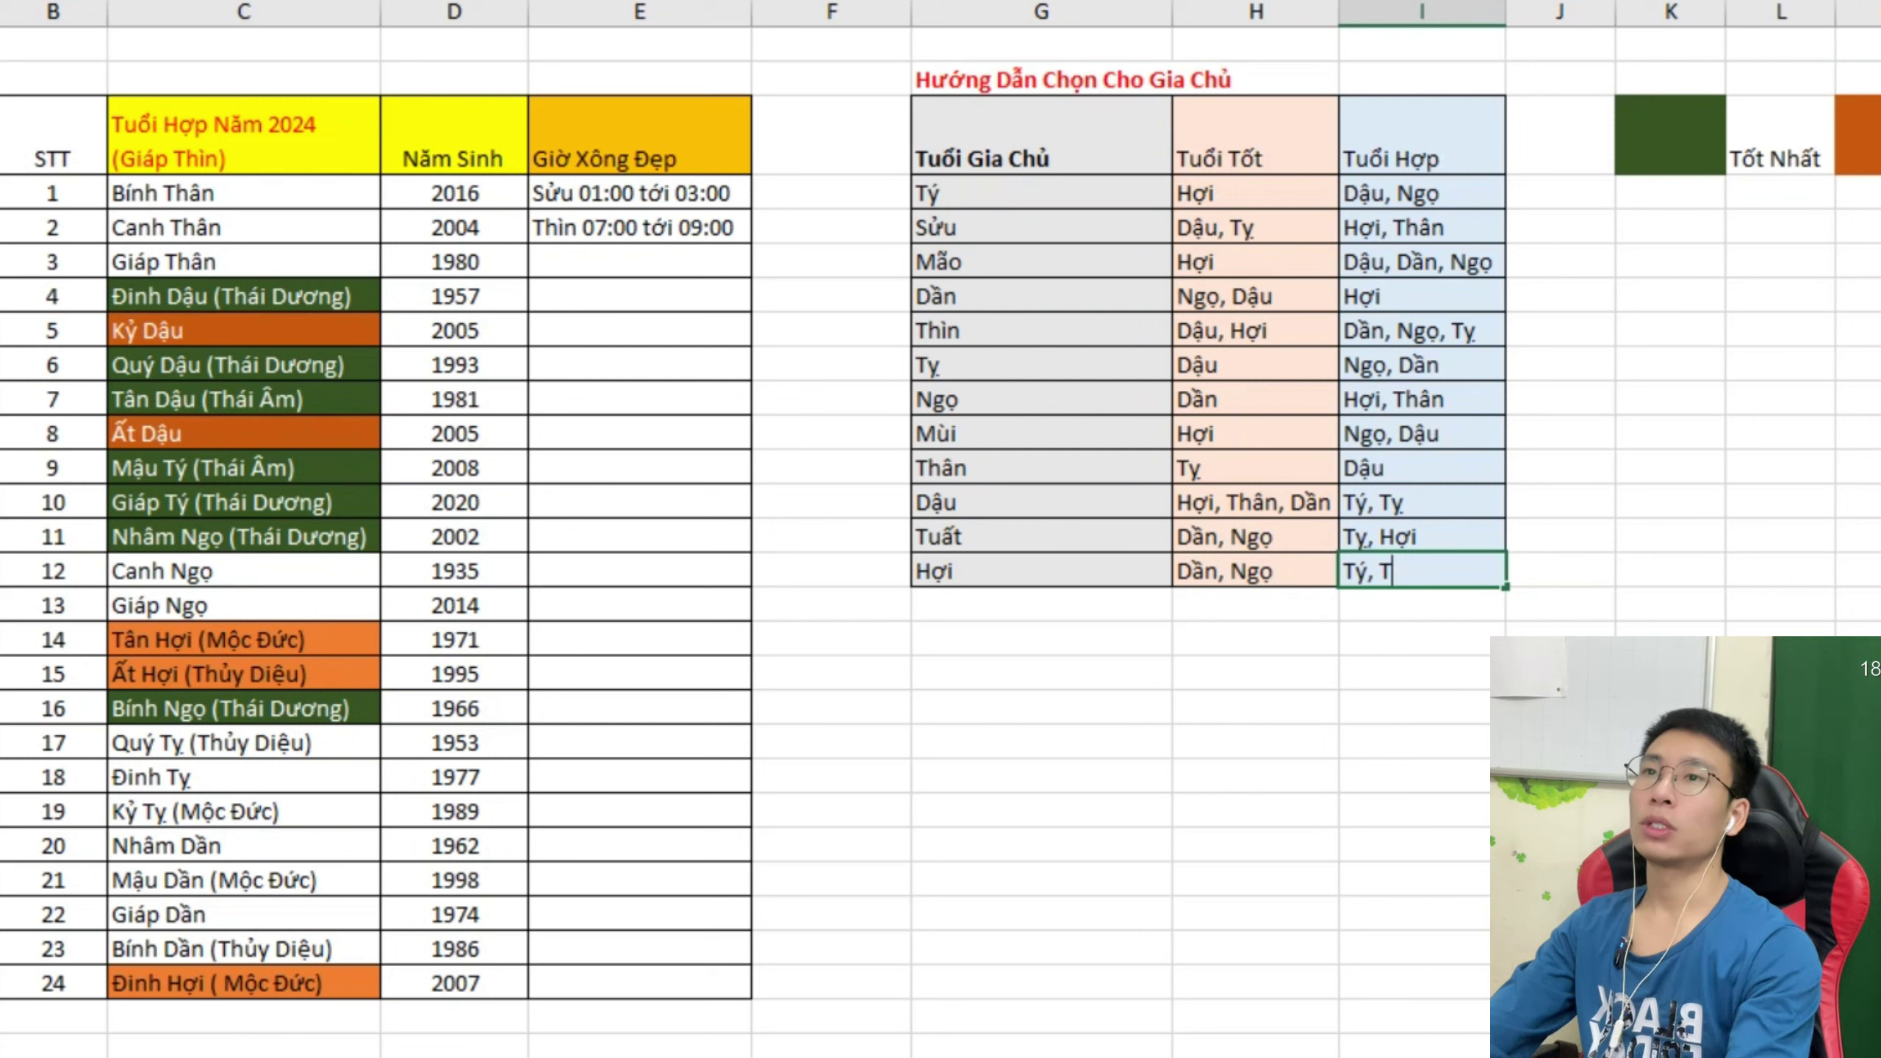
{"action": "type", "text": "y"}
{"action": "left_click", "coordinate": [1560, 604]}
{"action": "left_click", "coordinate": [1255, 776]}
{"action": "left_click", "coordinate": [1041, 708]}
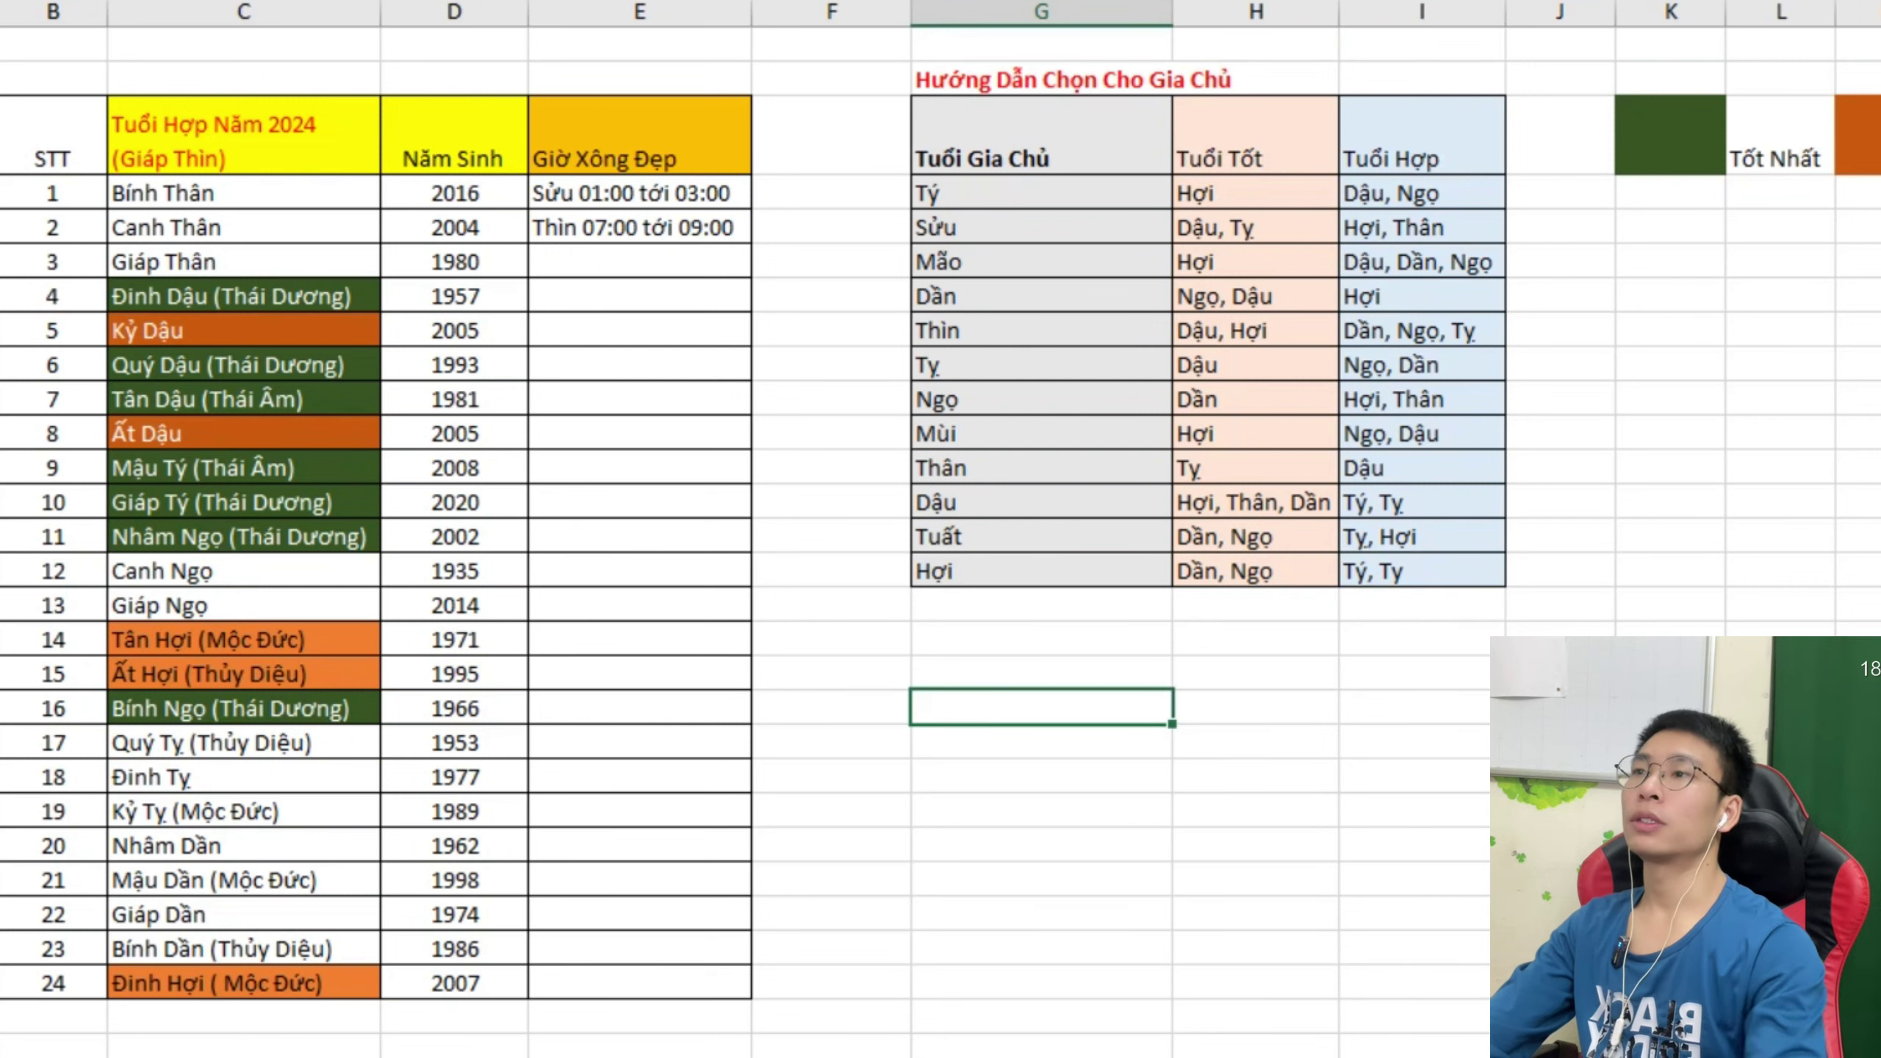
Correct the Tuổi Hợp entry for the host age Hợi to "Tý, Tỵ".
{"action": "left_click", "coordinate": [640, 777]}
{"action": "left_click", "coordinate": [1422, 570]}
{"action": "double_click", "coordinate": [1421, 571]}
{"action": "key", "text": "BackSpace"}
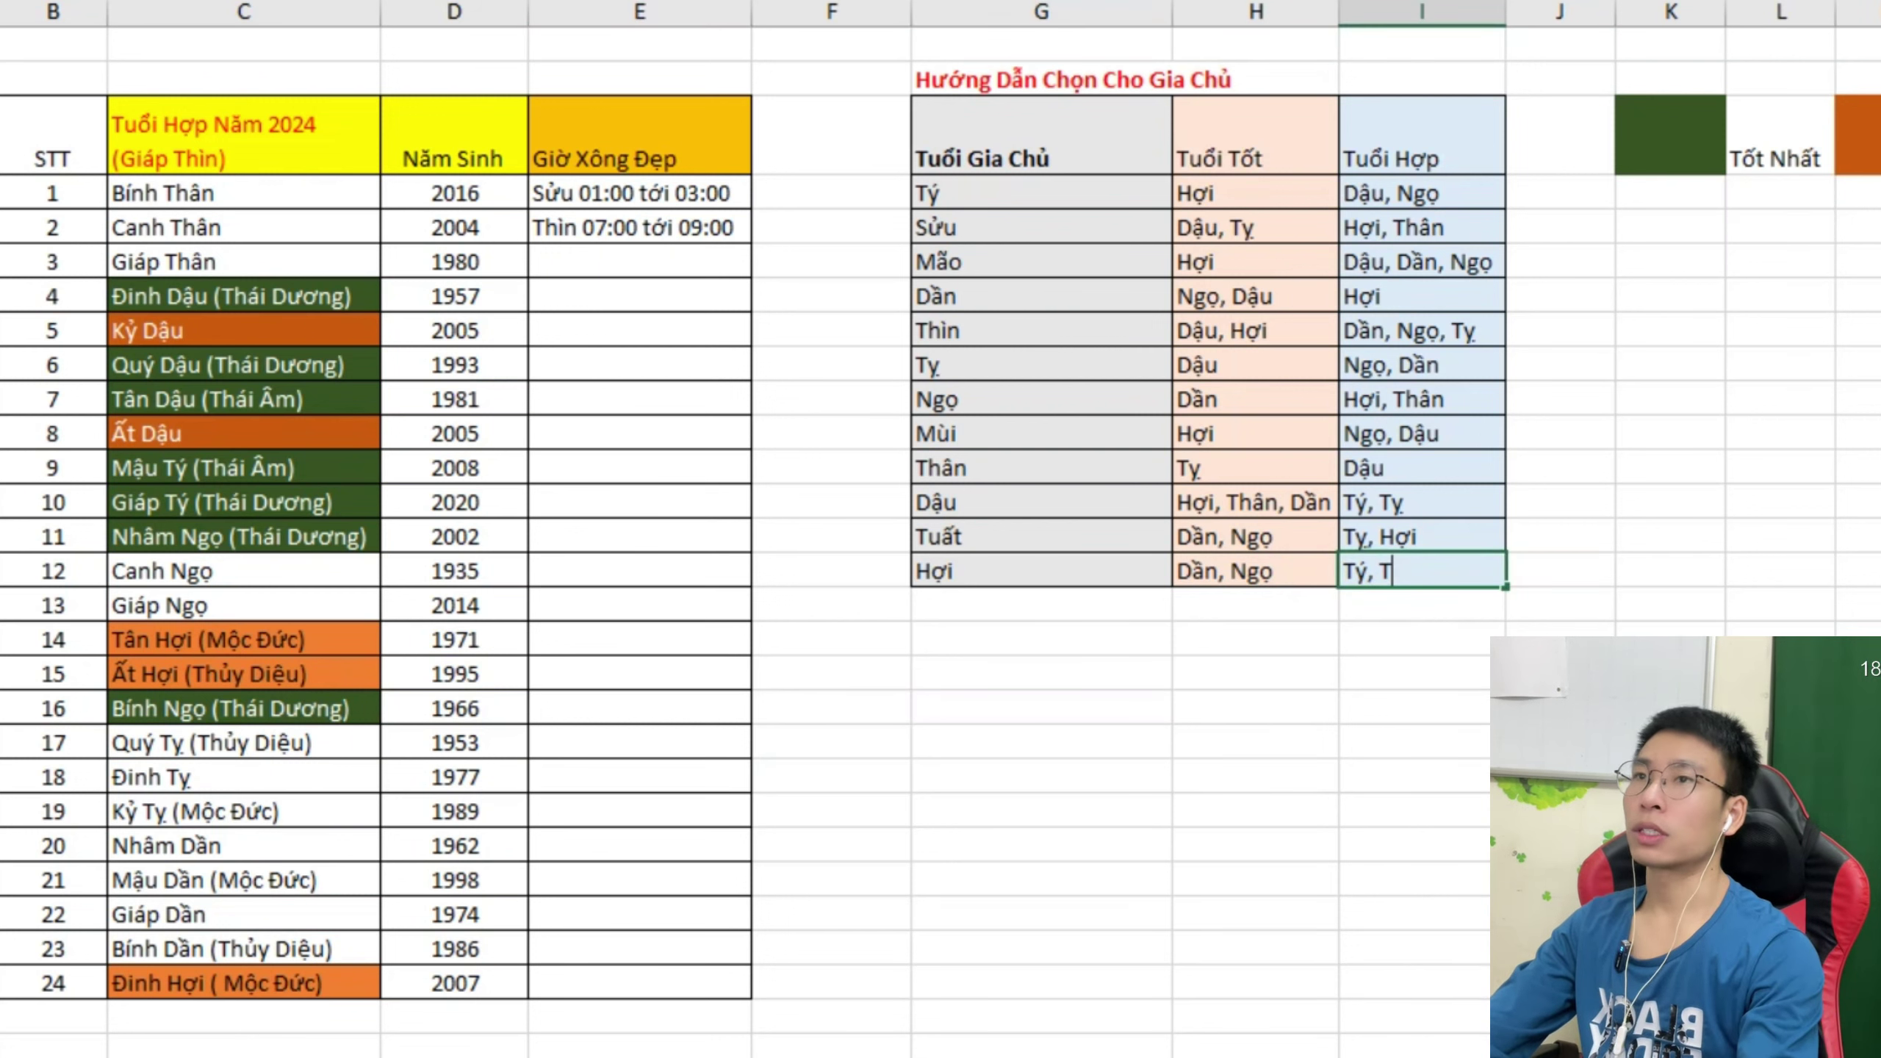
{"action": "type", "text": "ỵ"}
{"action": "left_click", "coordinate": [1255, 638]}
{"action": "left_click", "coordinate": [1041, 776]}
{"action": "left_click", "coordinate": [455, 880]}
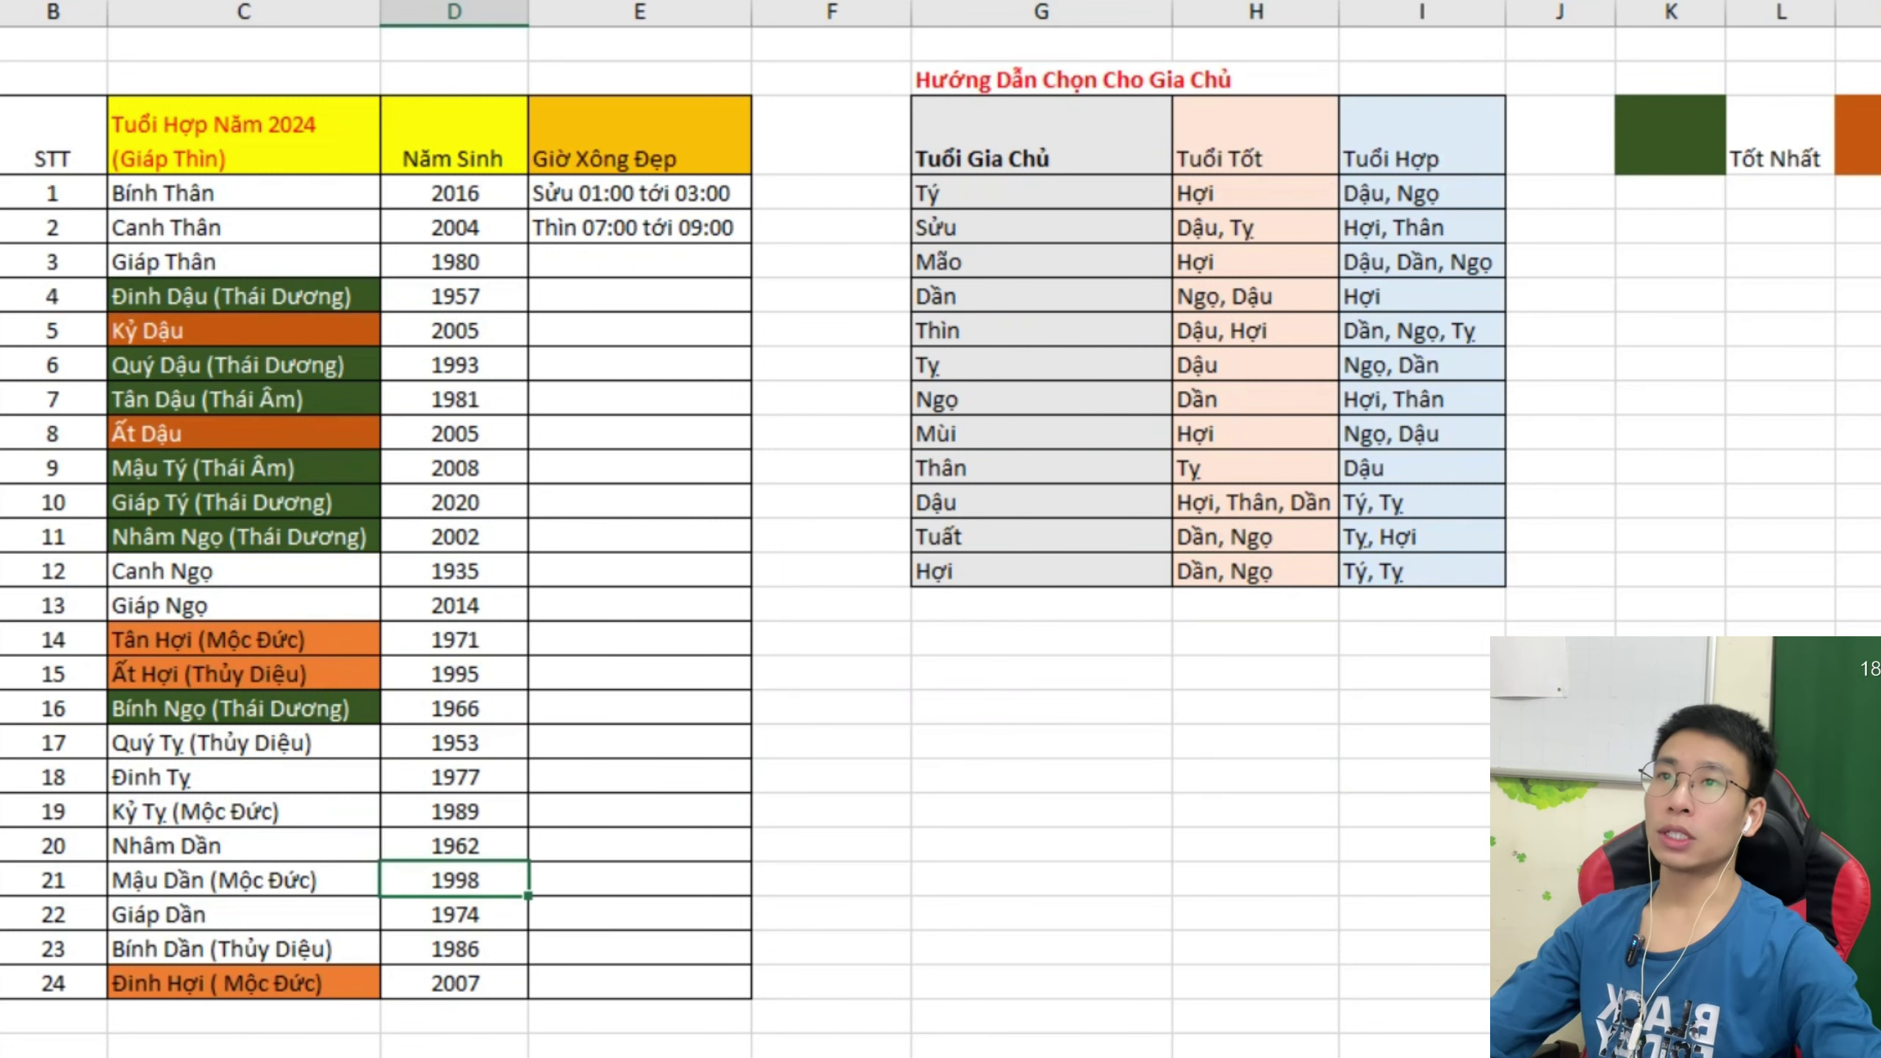
{"action": "left_click", "coordinate": [455, 1046]}
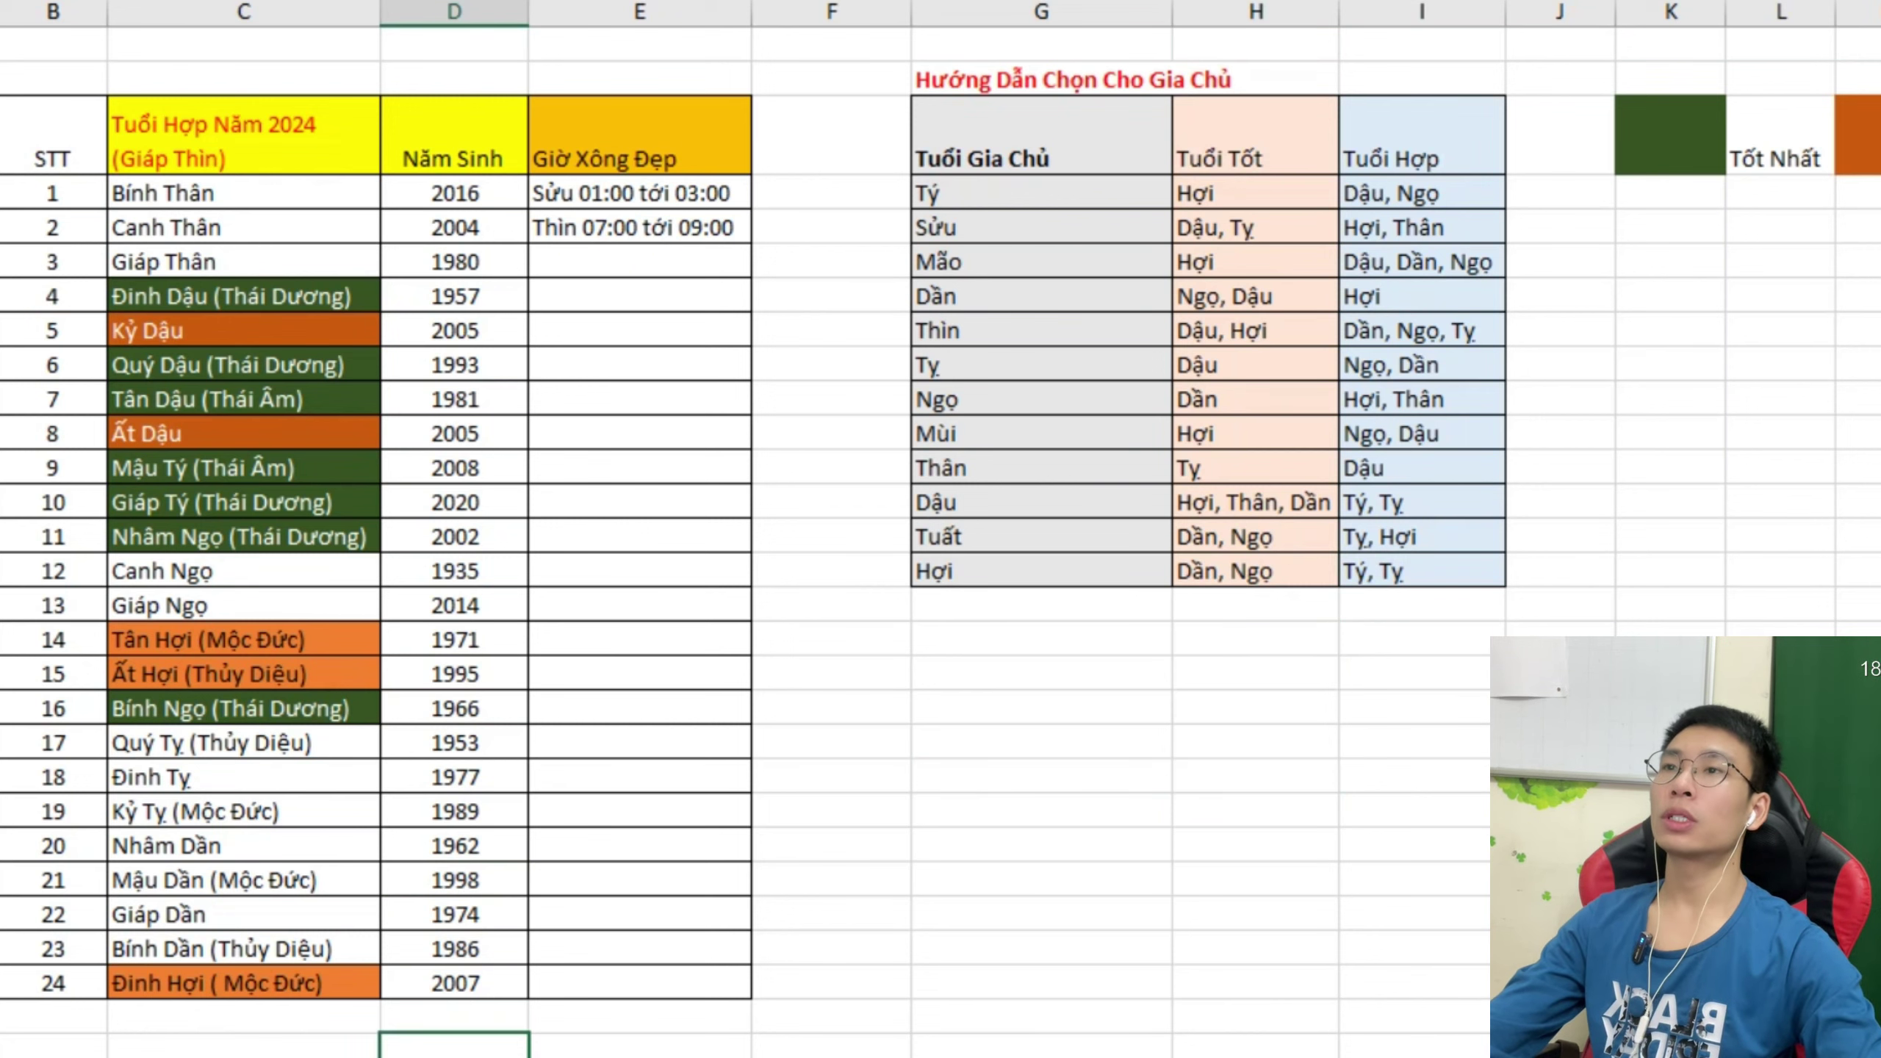
Merge and center the heading "Hướng Dẫn Chọn Cho Gia Chủ" across the three columns of the guide table.
{"action": "left_click", "coordinate": [244, 228]}
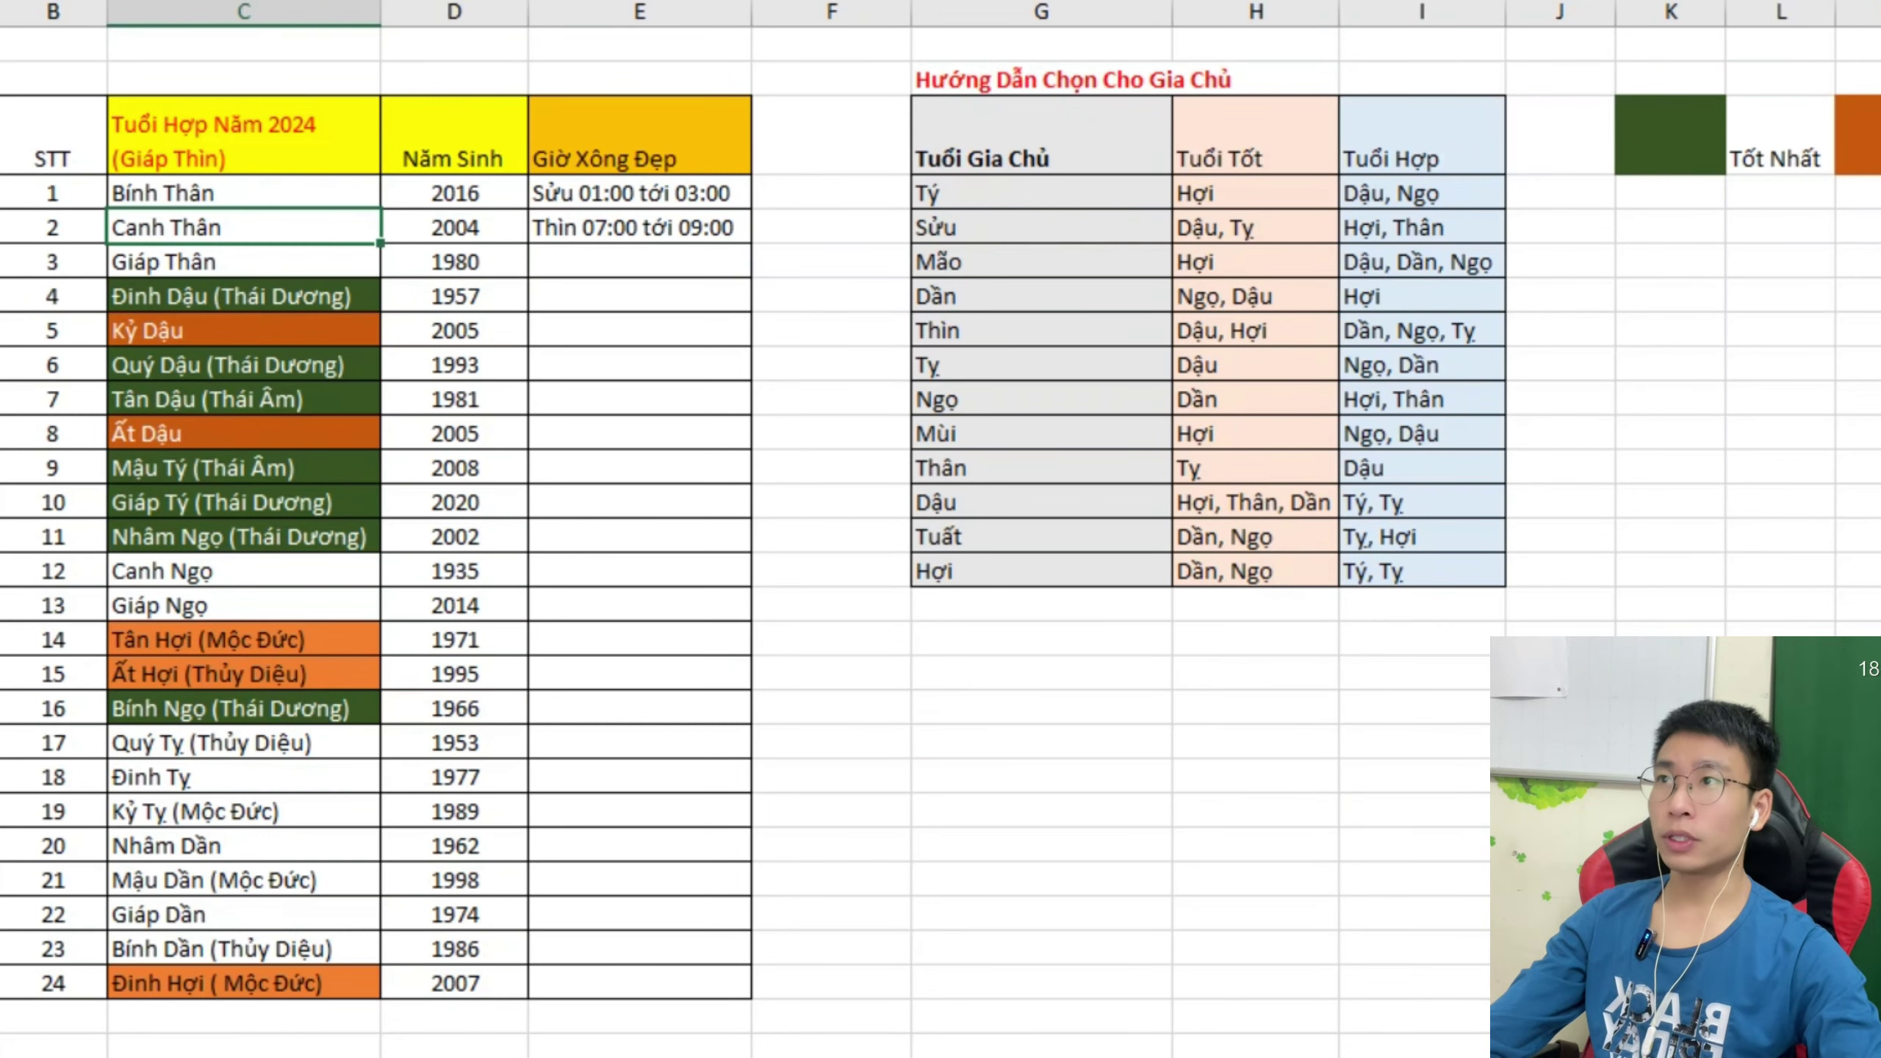
{"action": "left_click", "coordinate": [1041, 80]}
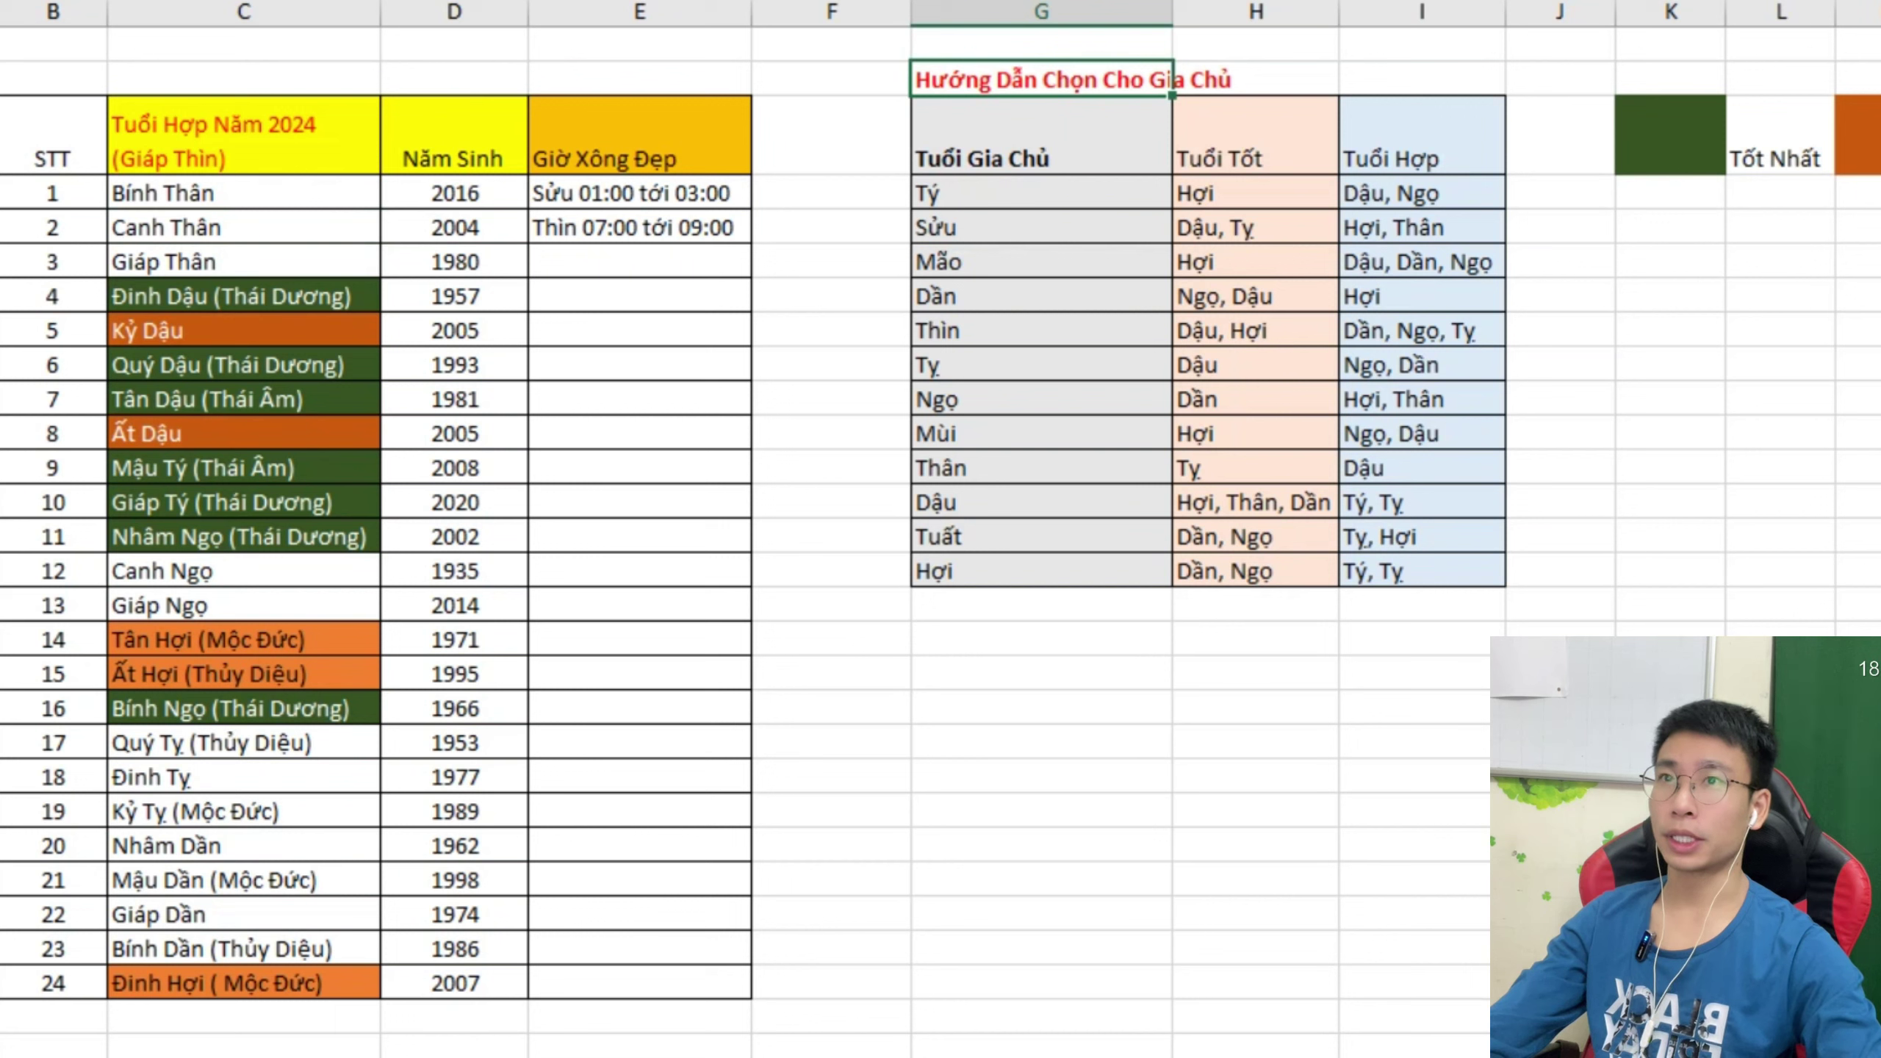
{"action": "left_click_drag", "start_coordinate": [1041, 79], "coordinate": [1422, 80]}
{"action": "key", "text": "alt+h"}
{"action": "key", "text": "m"}
{"action": "key", "text": "c"}
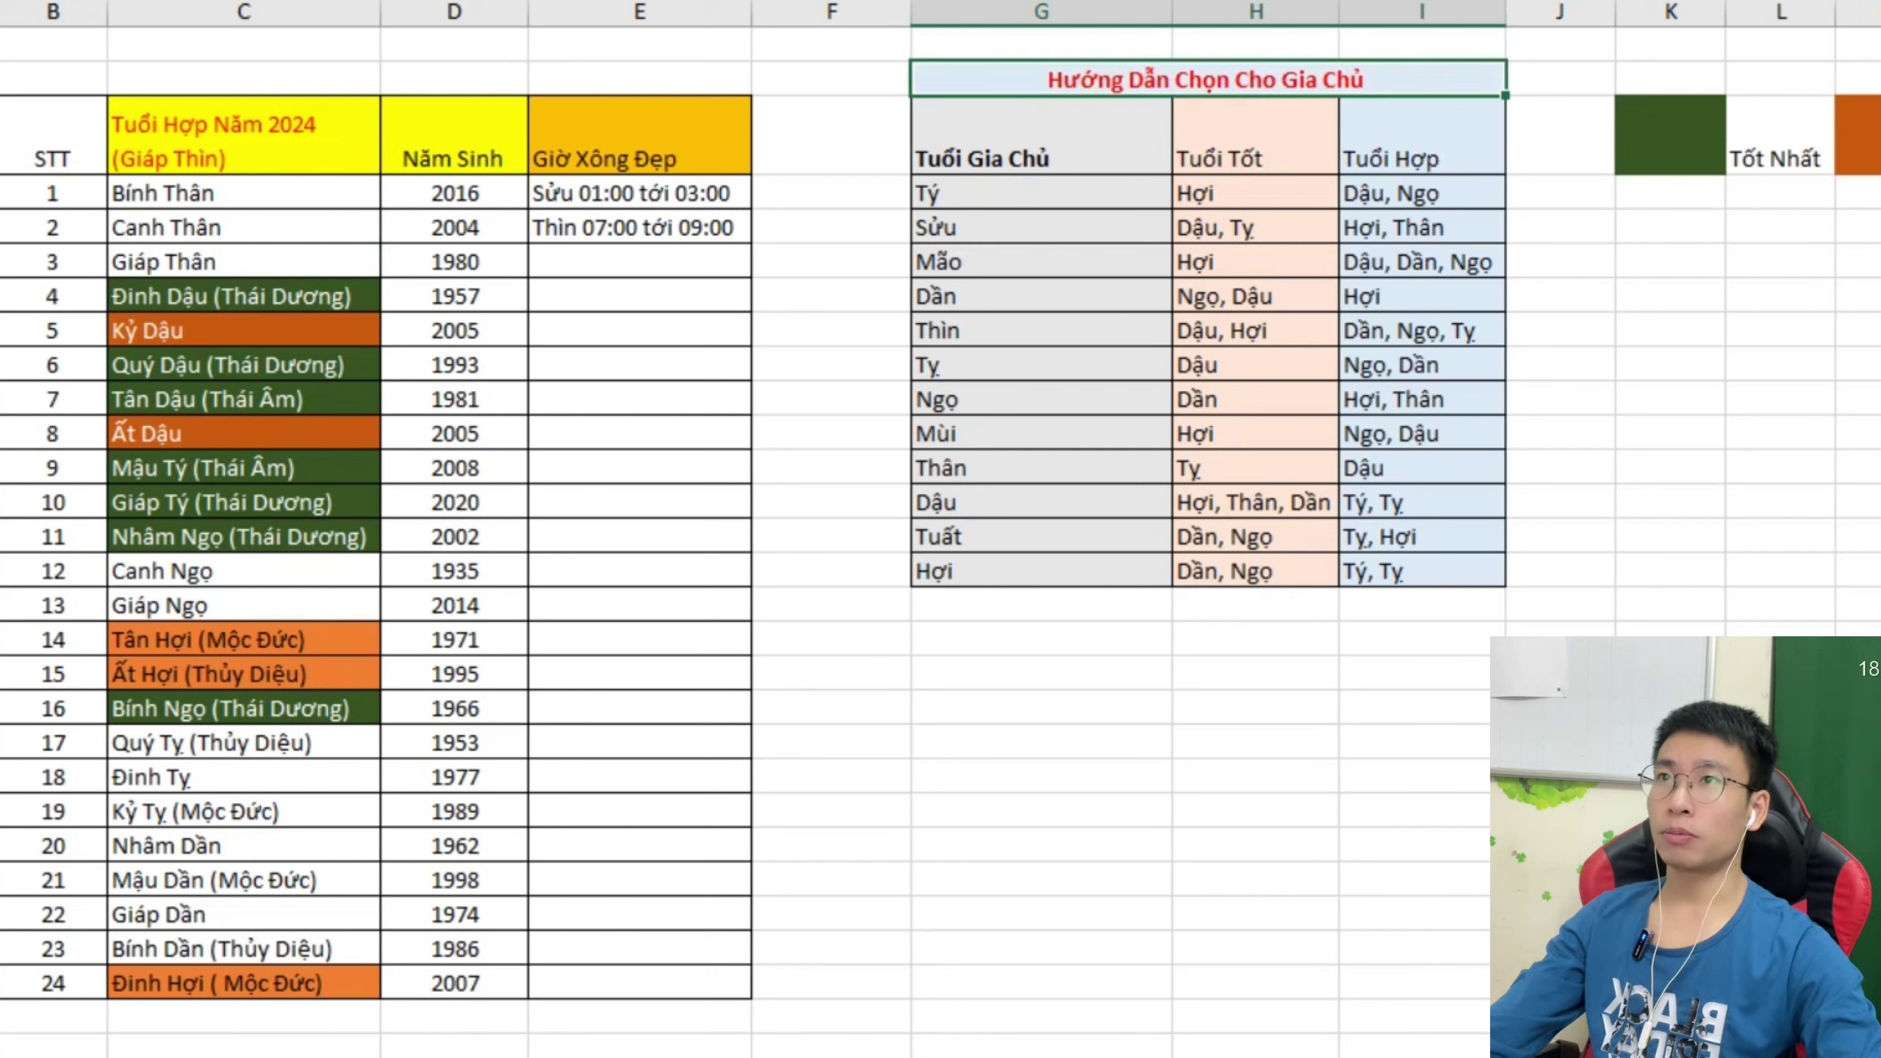
Fill the merged "Hướng Dẫn Chọn Cho Gia Chủ" heading with gold.
{"action": "key", "text": "alt+h"}
{"action": "key", "text": "h"}
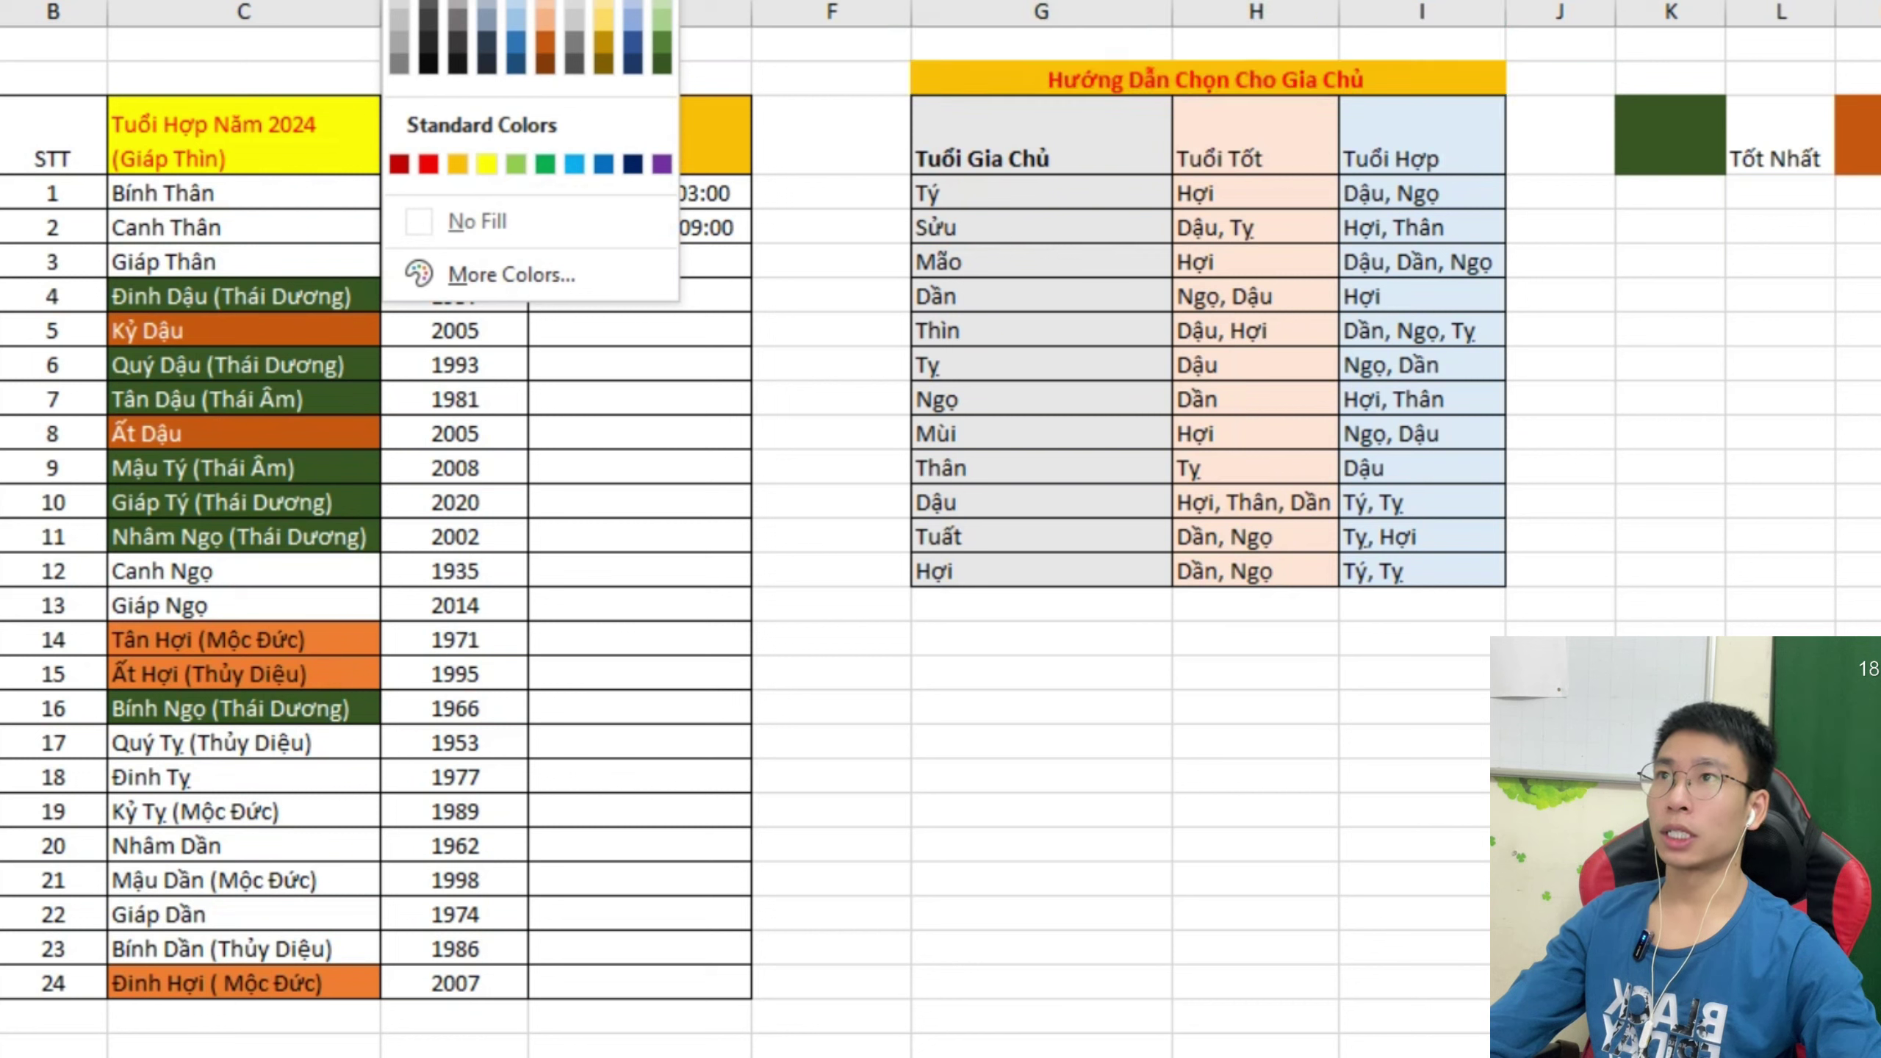
{"action": "left_click", "coordinate": [603, 1]}
{"action": "left_click", "coordinate": [1418, 673]}
{"action": "left_click", "coordinate": [1256, 983]}
{"action": "left_click", "coordinate": [1042, 1056]}
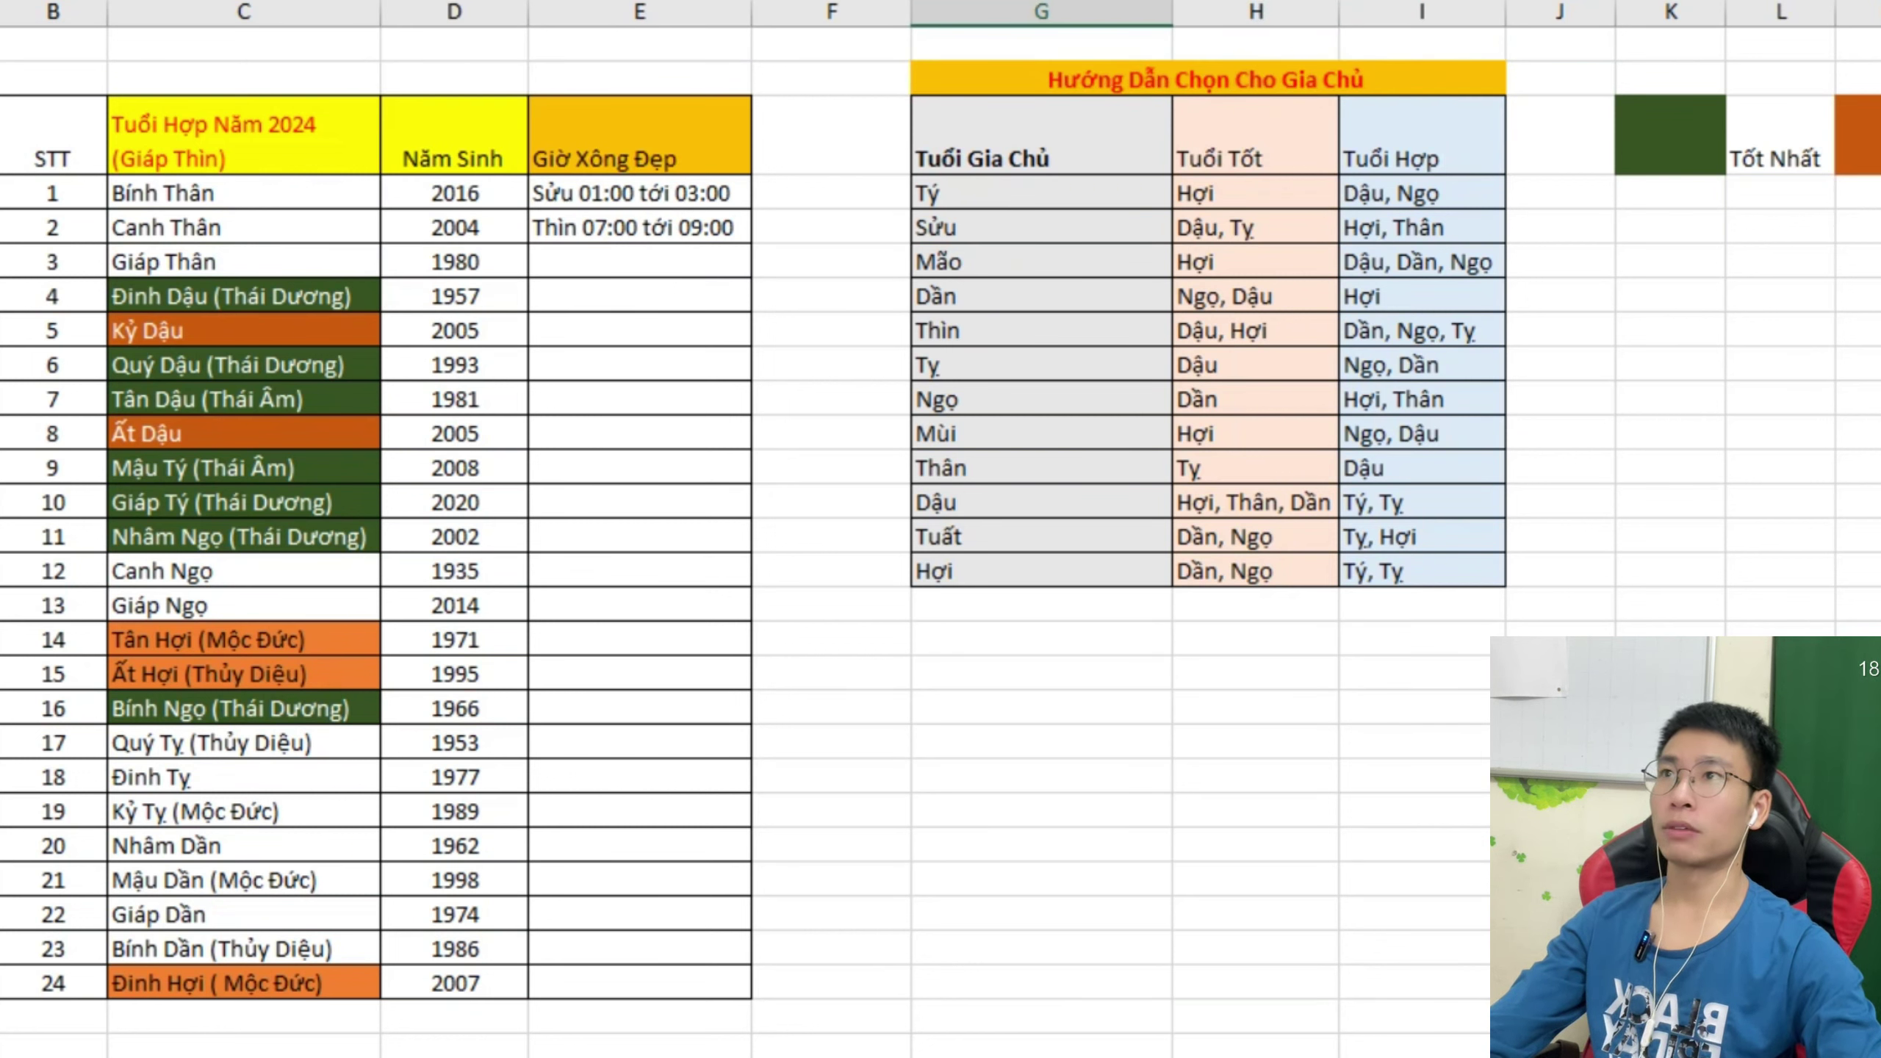
{"action": "left_click", "coordinate": [244, 227]}
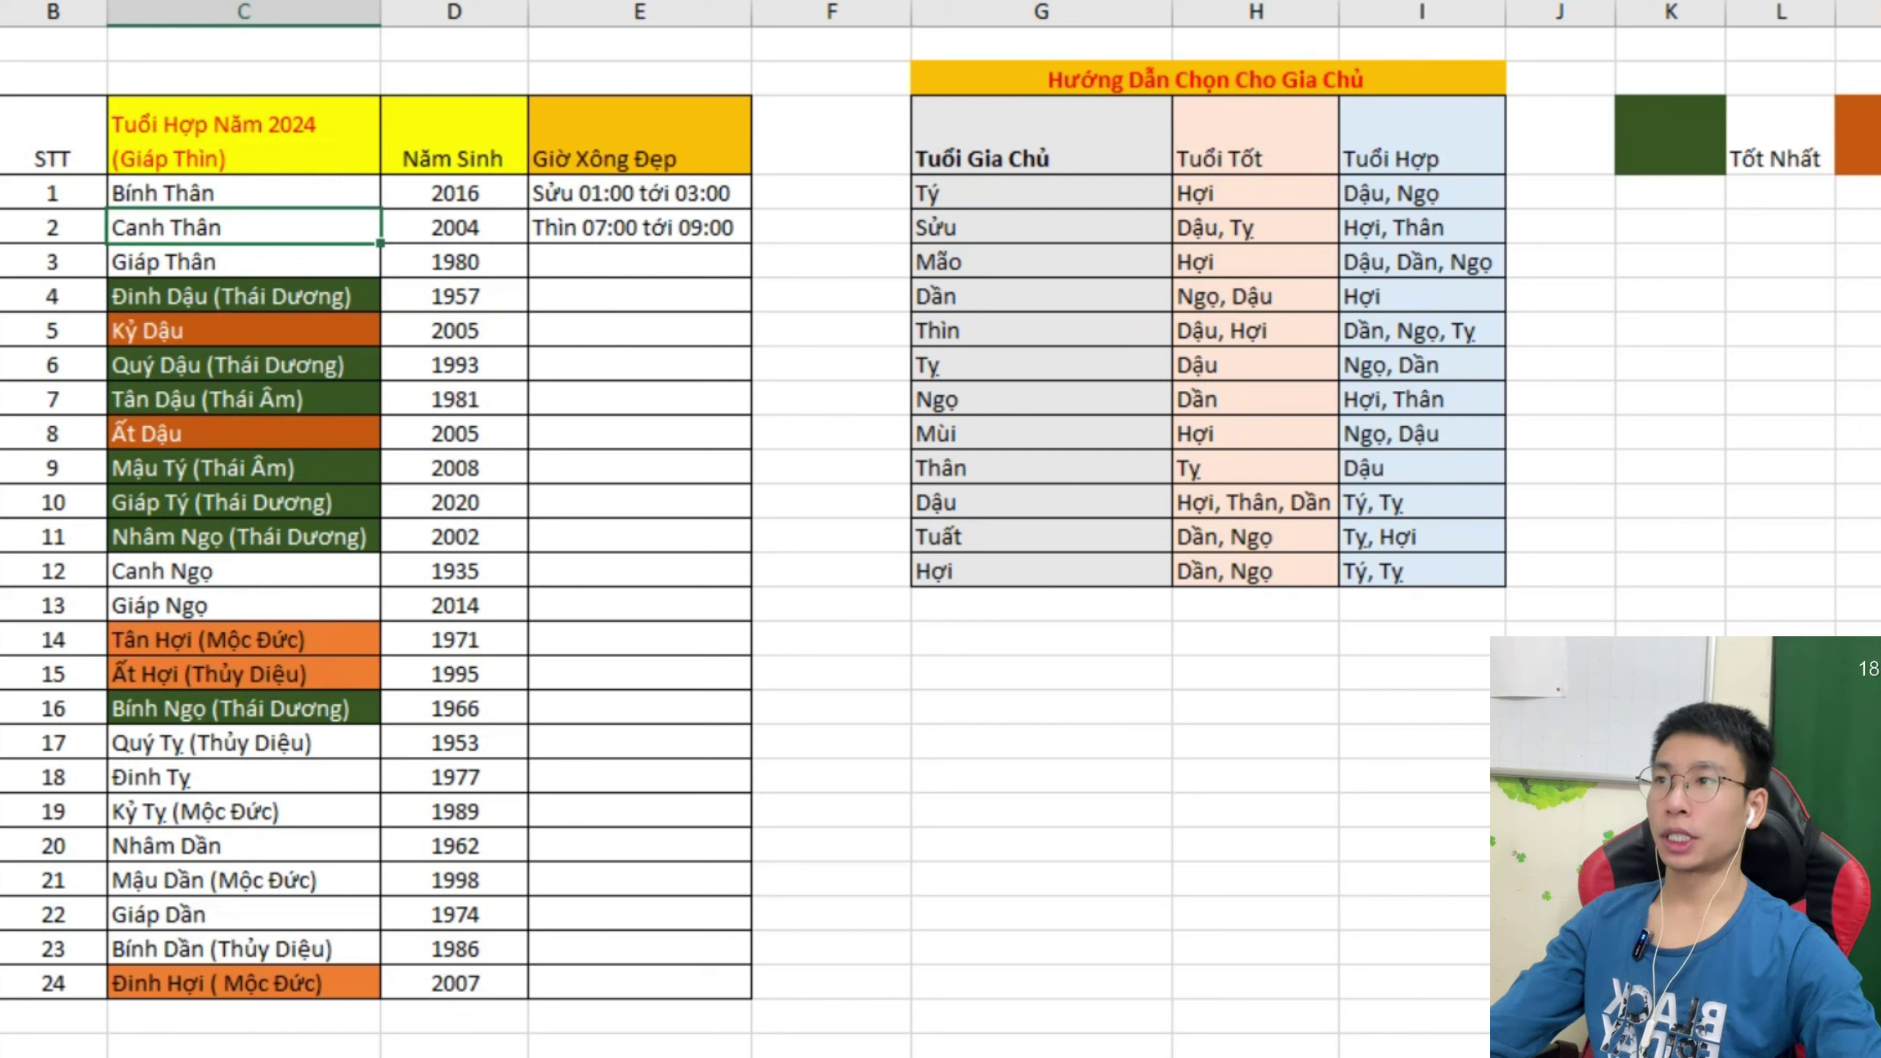
{"action": "left_click", "coordinate": [640, 193]}
{"action": "left_click", "coordinate": [640, 227]}
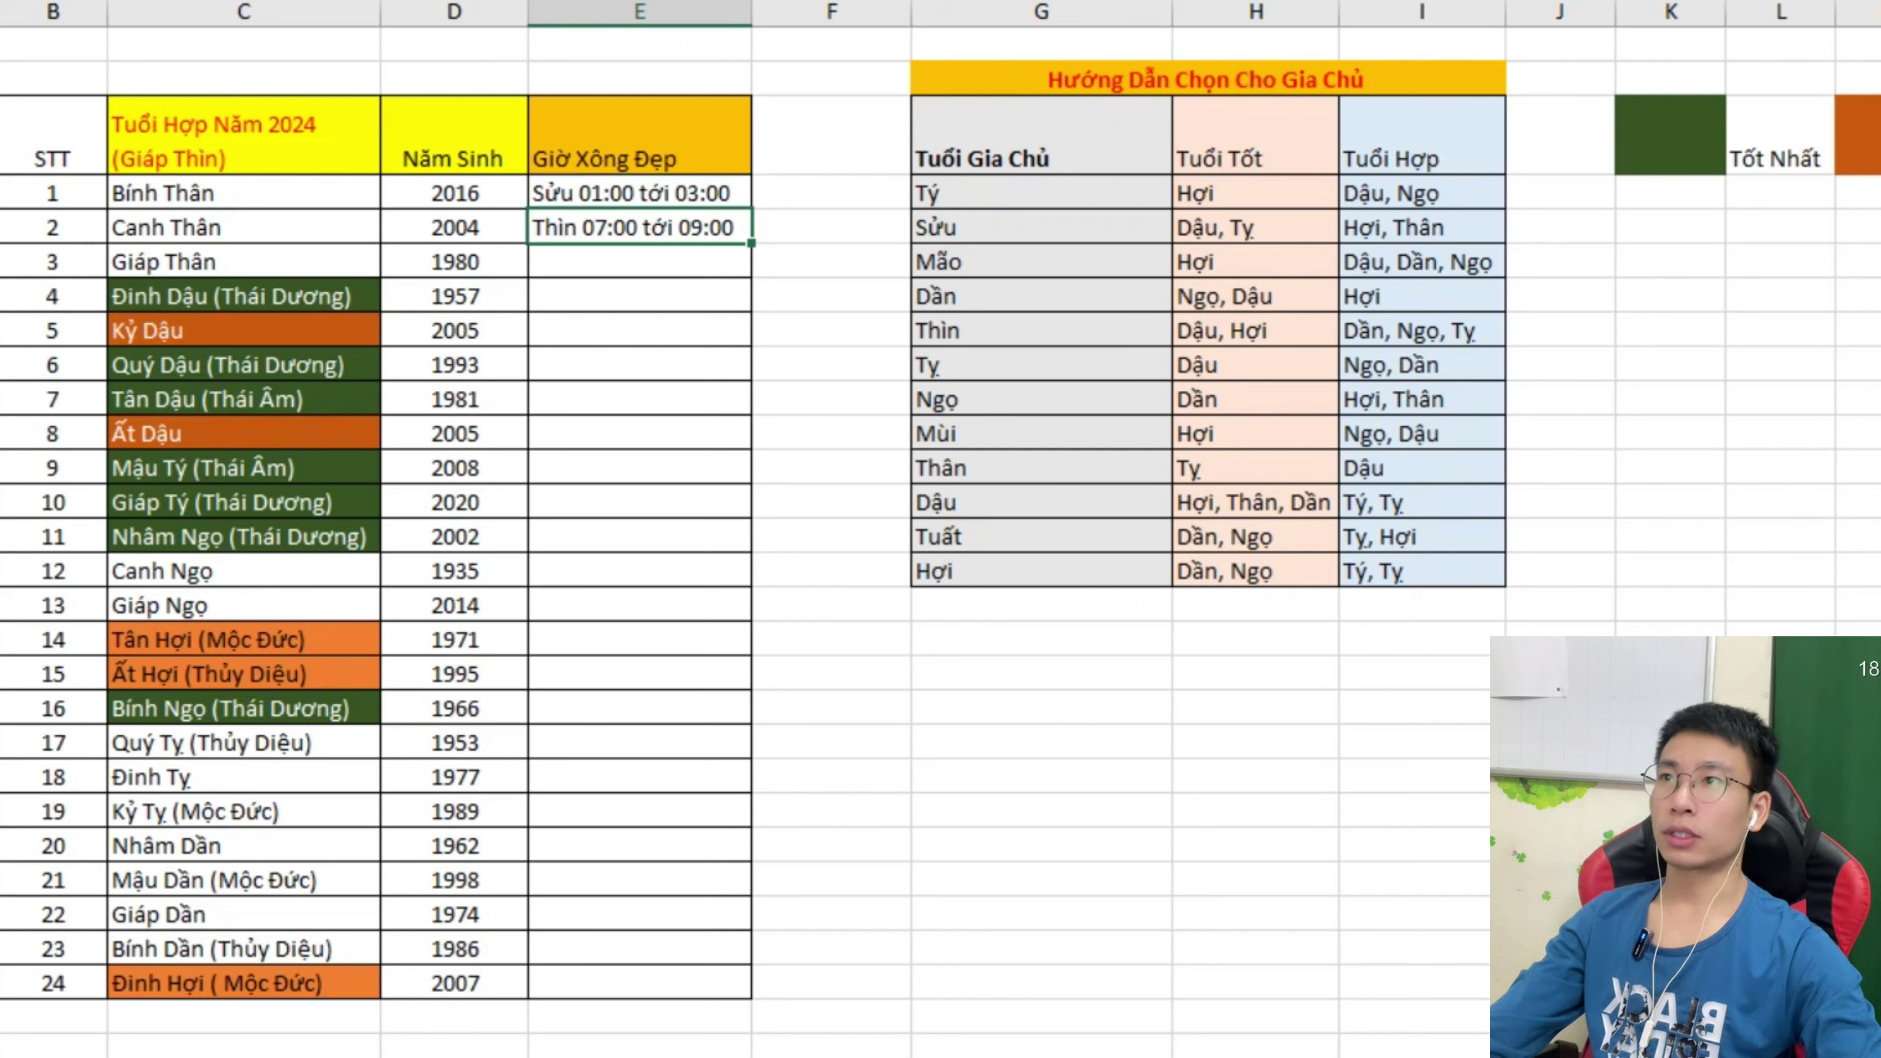
{"action": "left_click", "coordinate": [640, 193]}
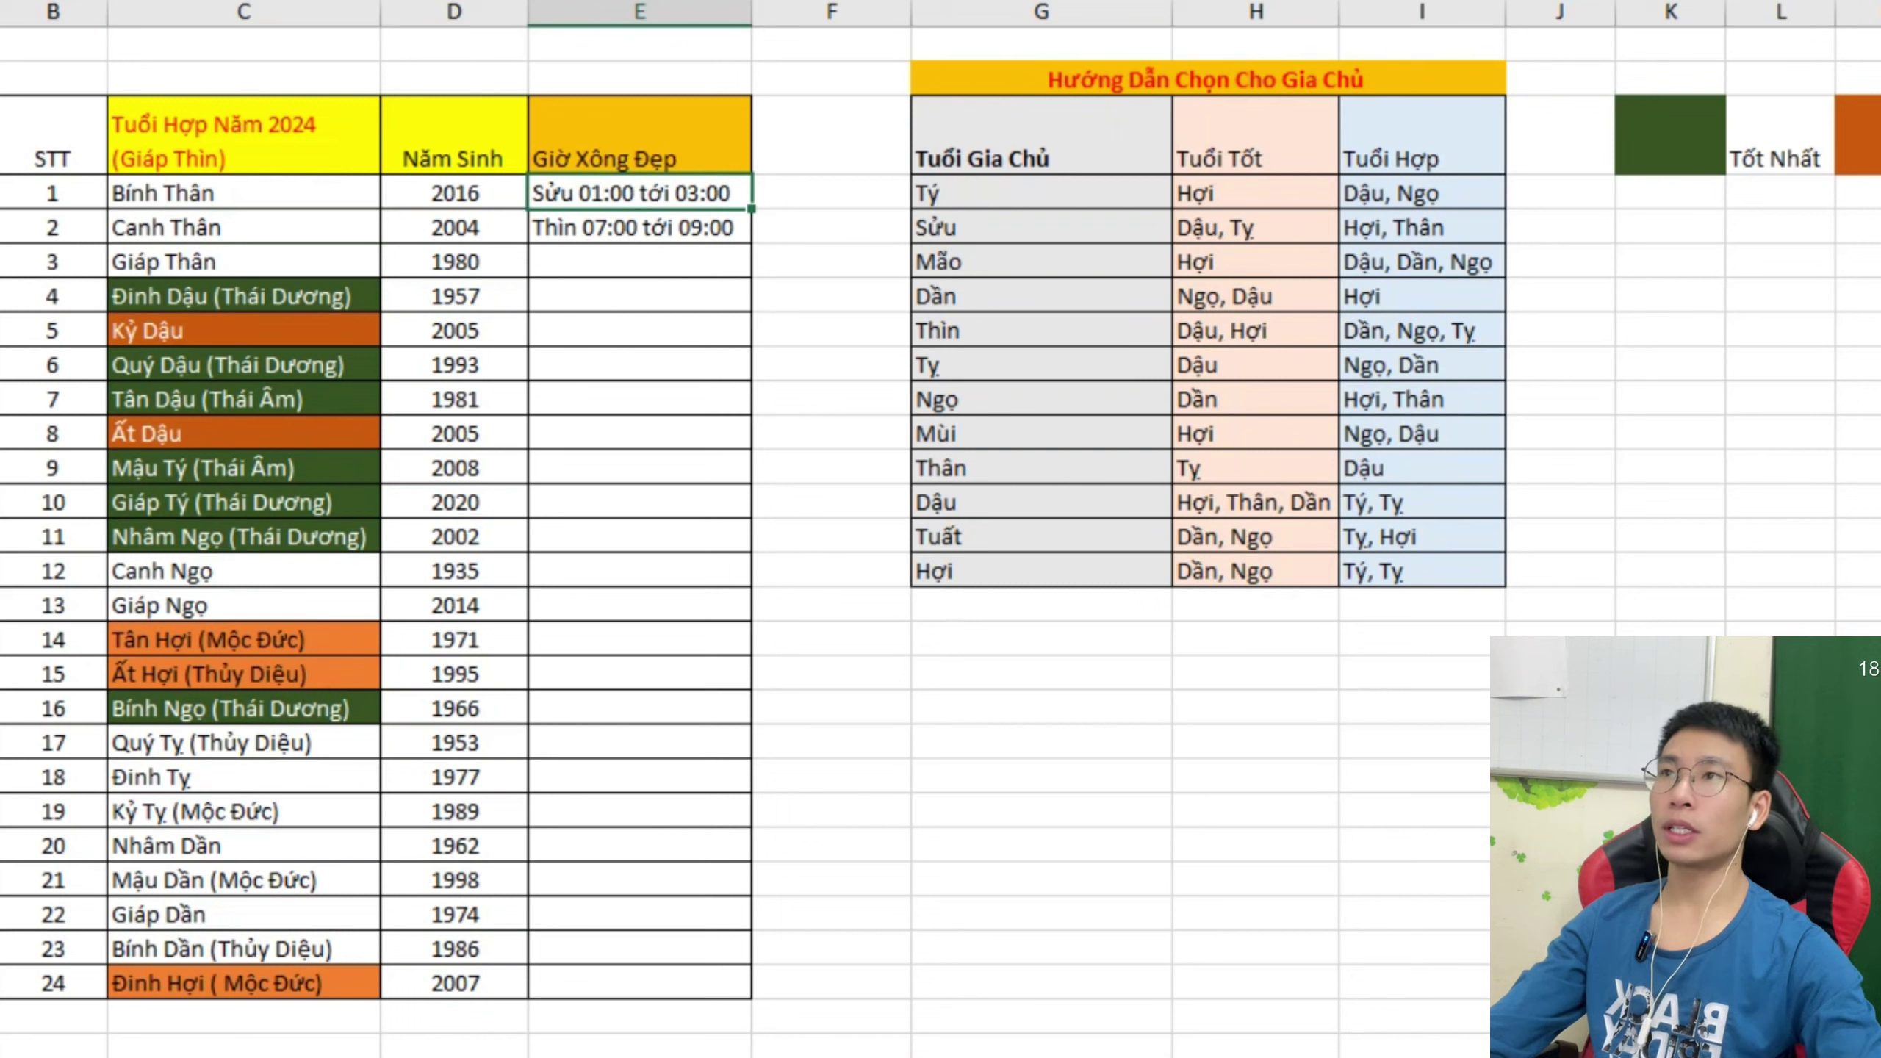
Highlight the "Thìn 07:00 tới 09:00" entry under Giờ Xông Đẹp with a light gold fill.
{"action": "left_click", "coordinate": [640, 228]}
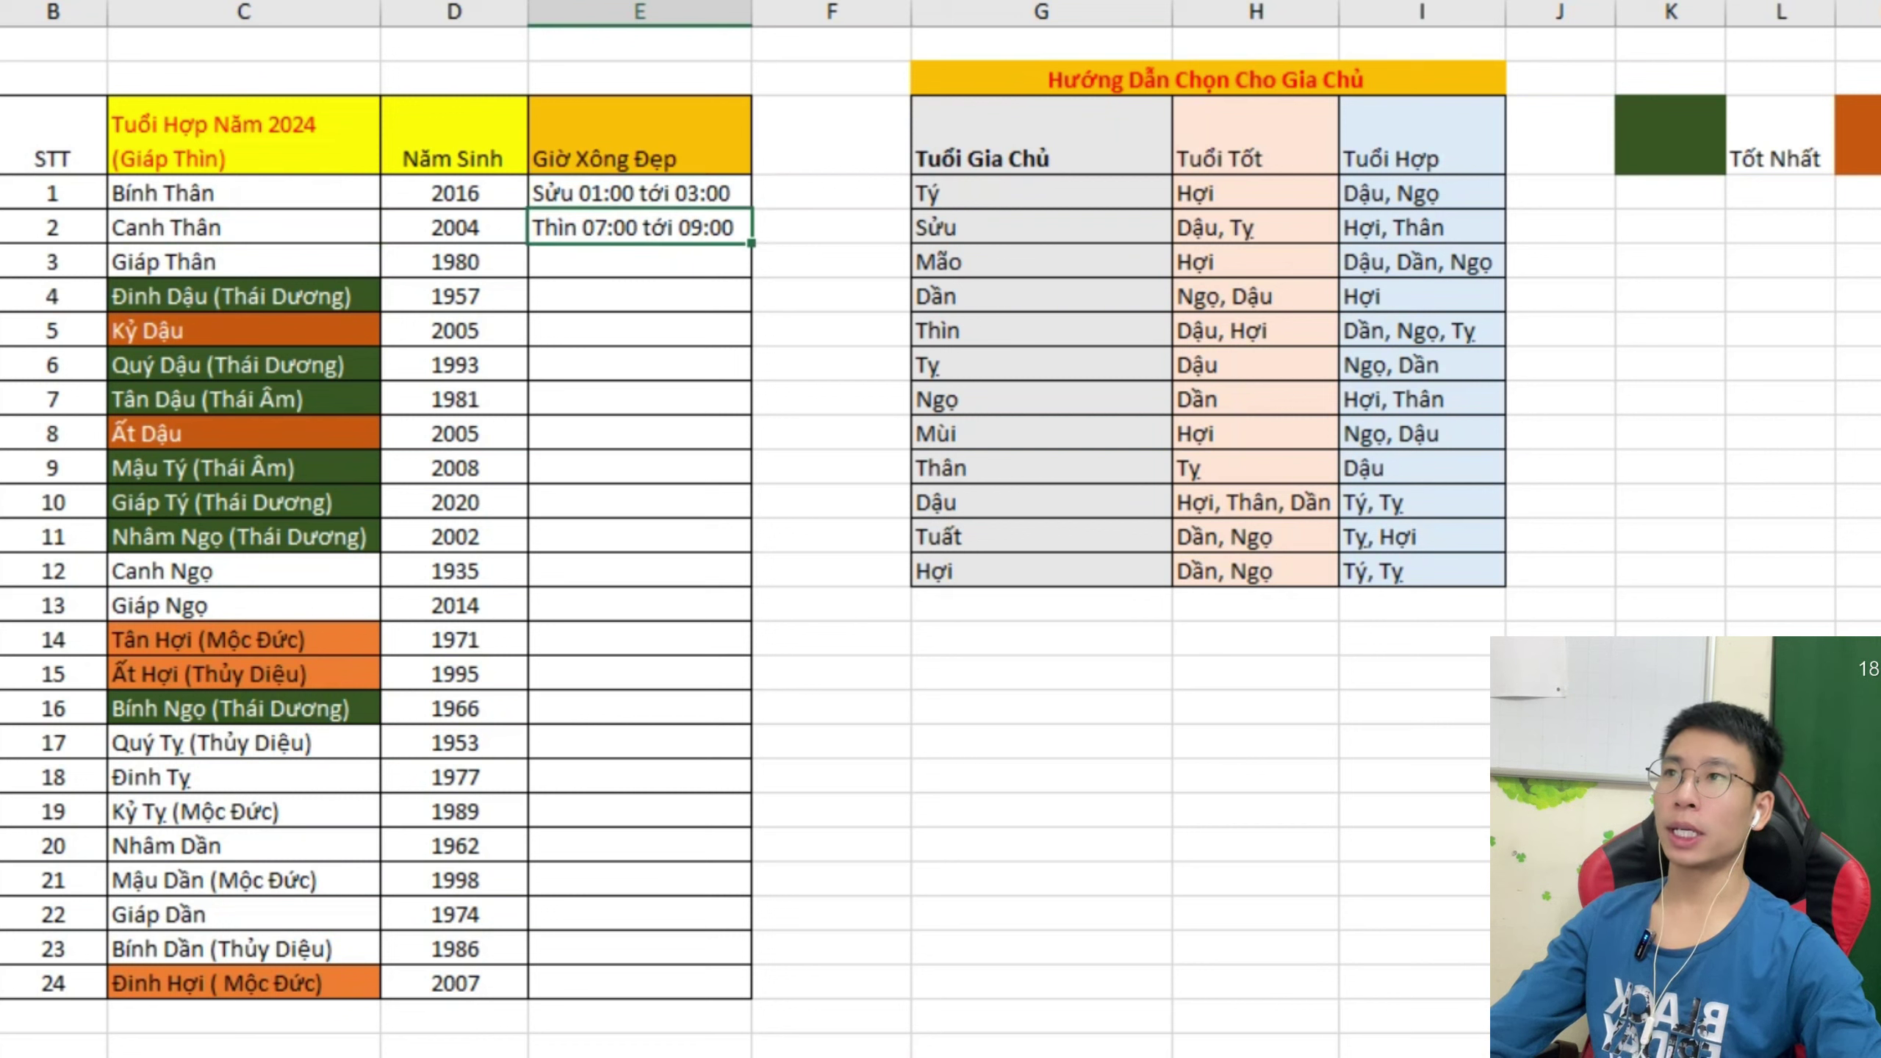
{"action": "left_click", "coordinate": [436, 0]}
{"action": "left_click", "coordinate": [460, 0]}
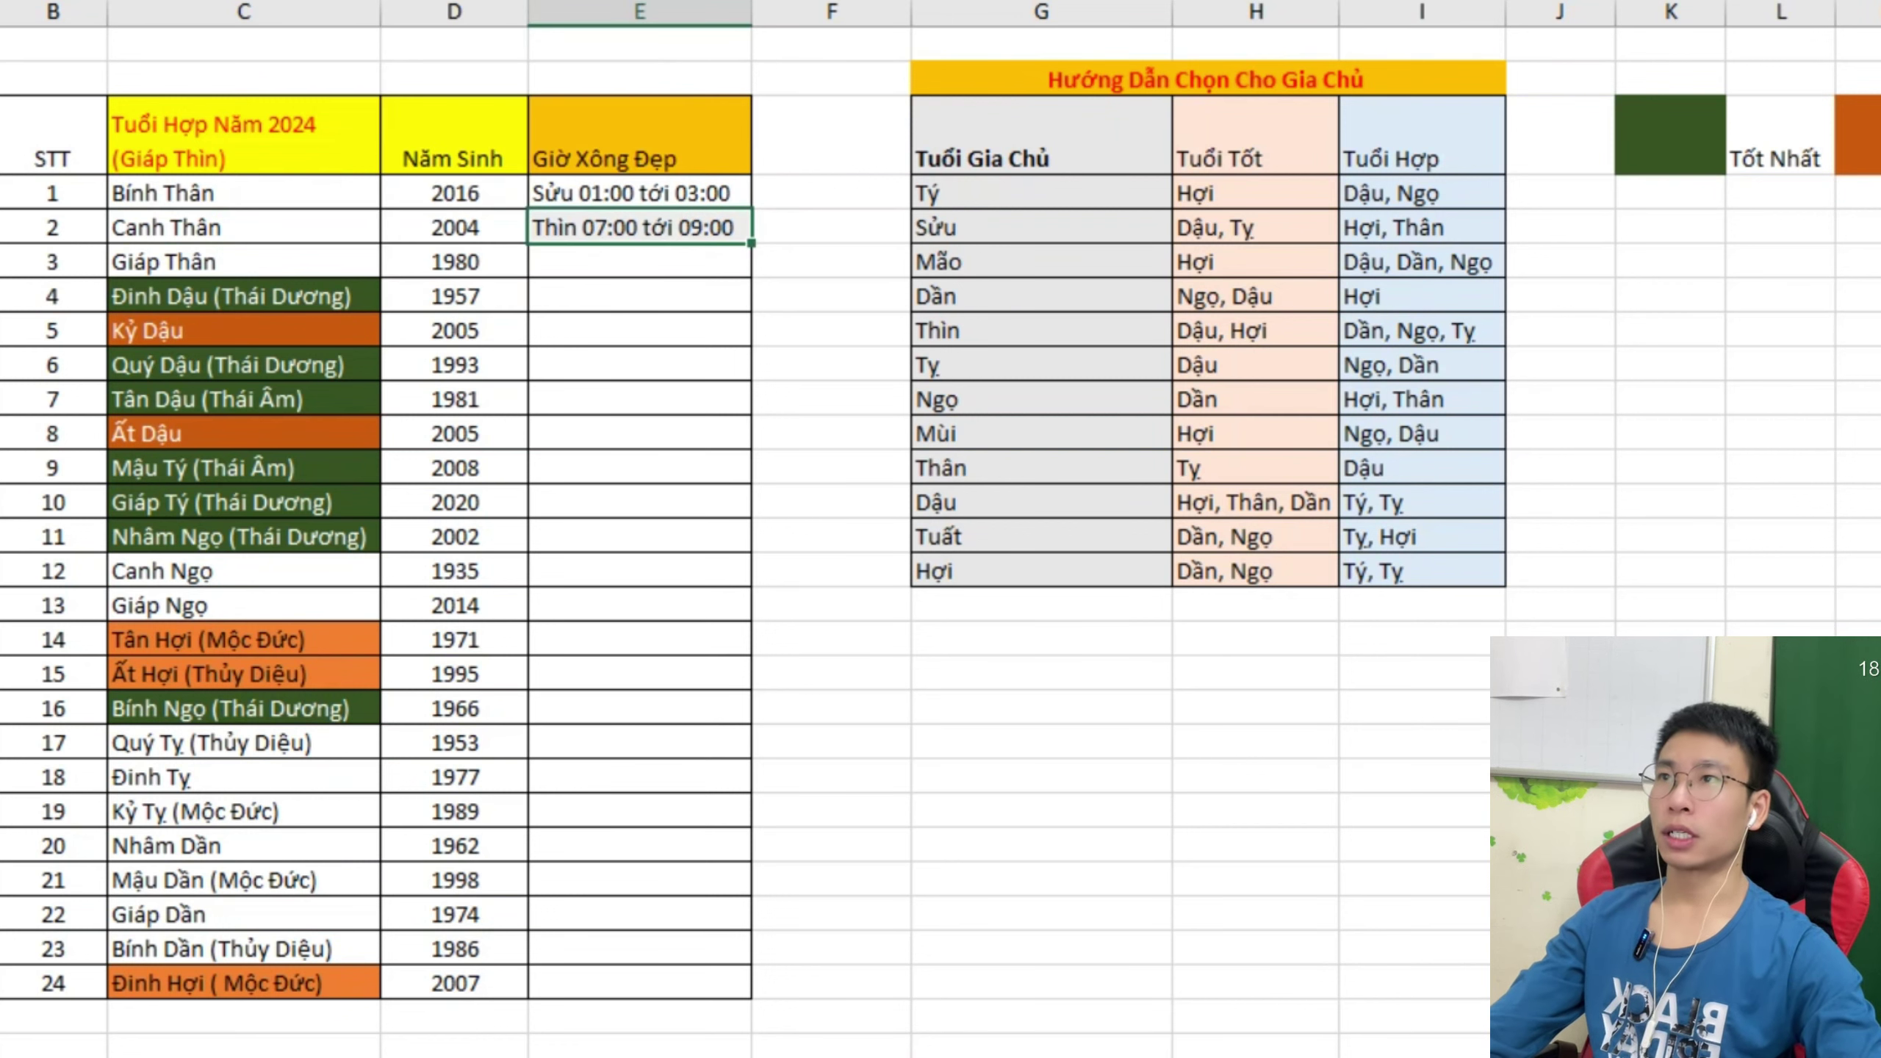
{"action": "key", "text": "alt+h"}
{"action": "key", "text": "h"}
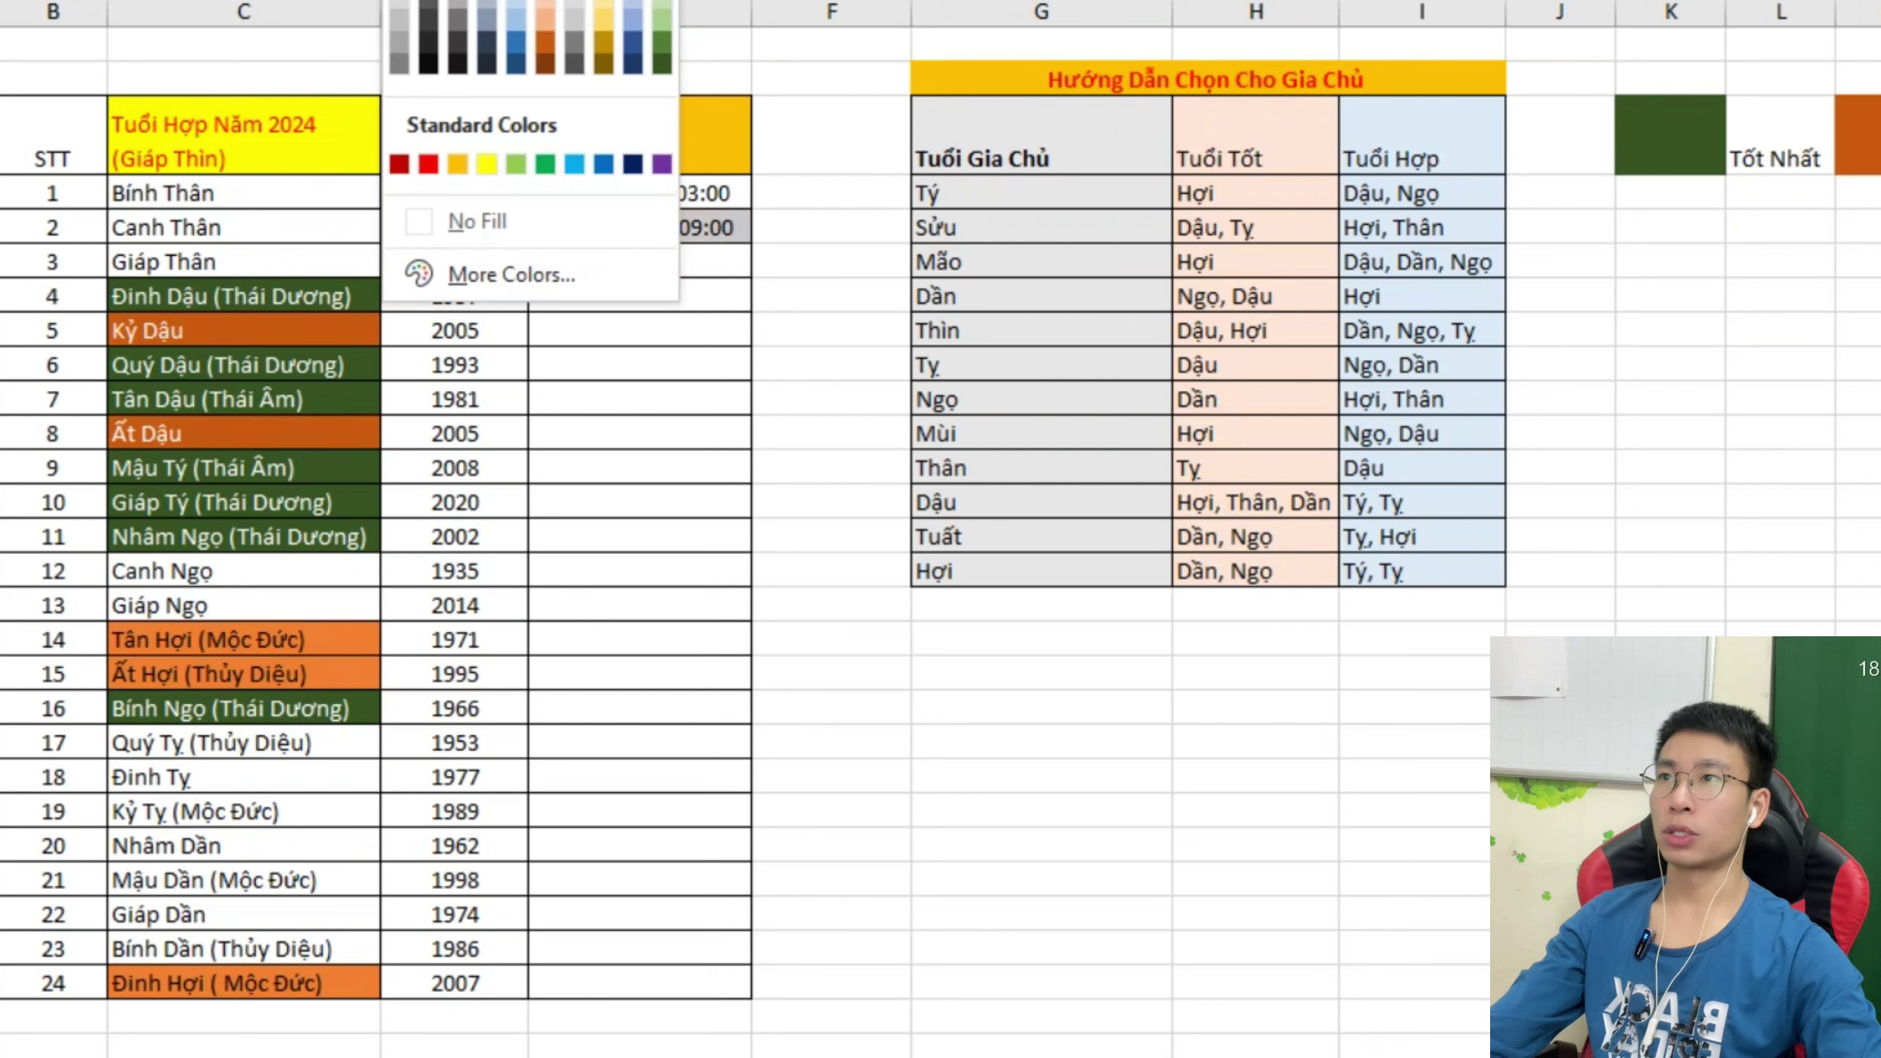
{"action": "left_click", "coordinate": [603, 0]}
{"action": "left_click", "coordinate": [640, 296]}
{"action": "left_click", "coordinate": [639, 228]}
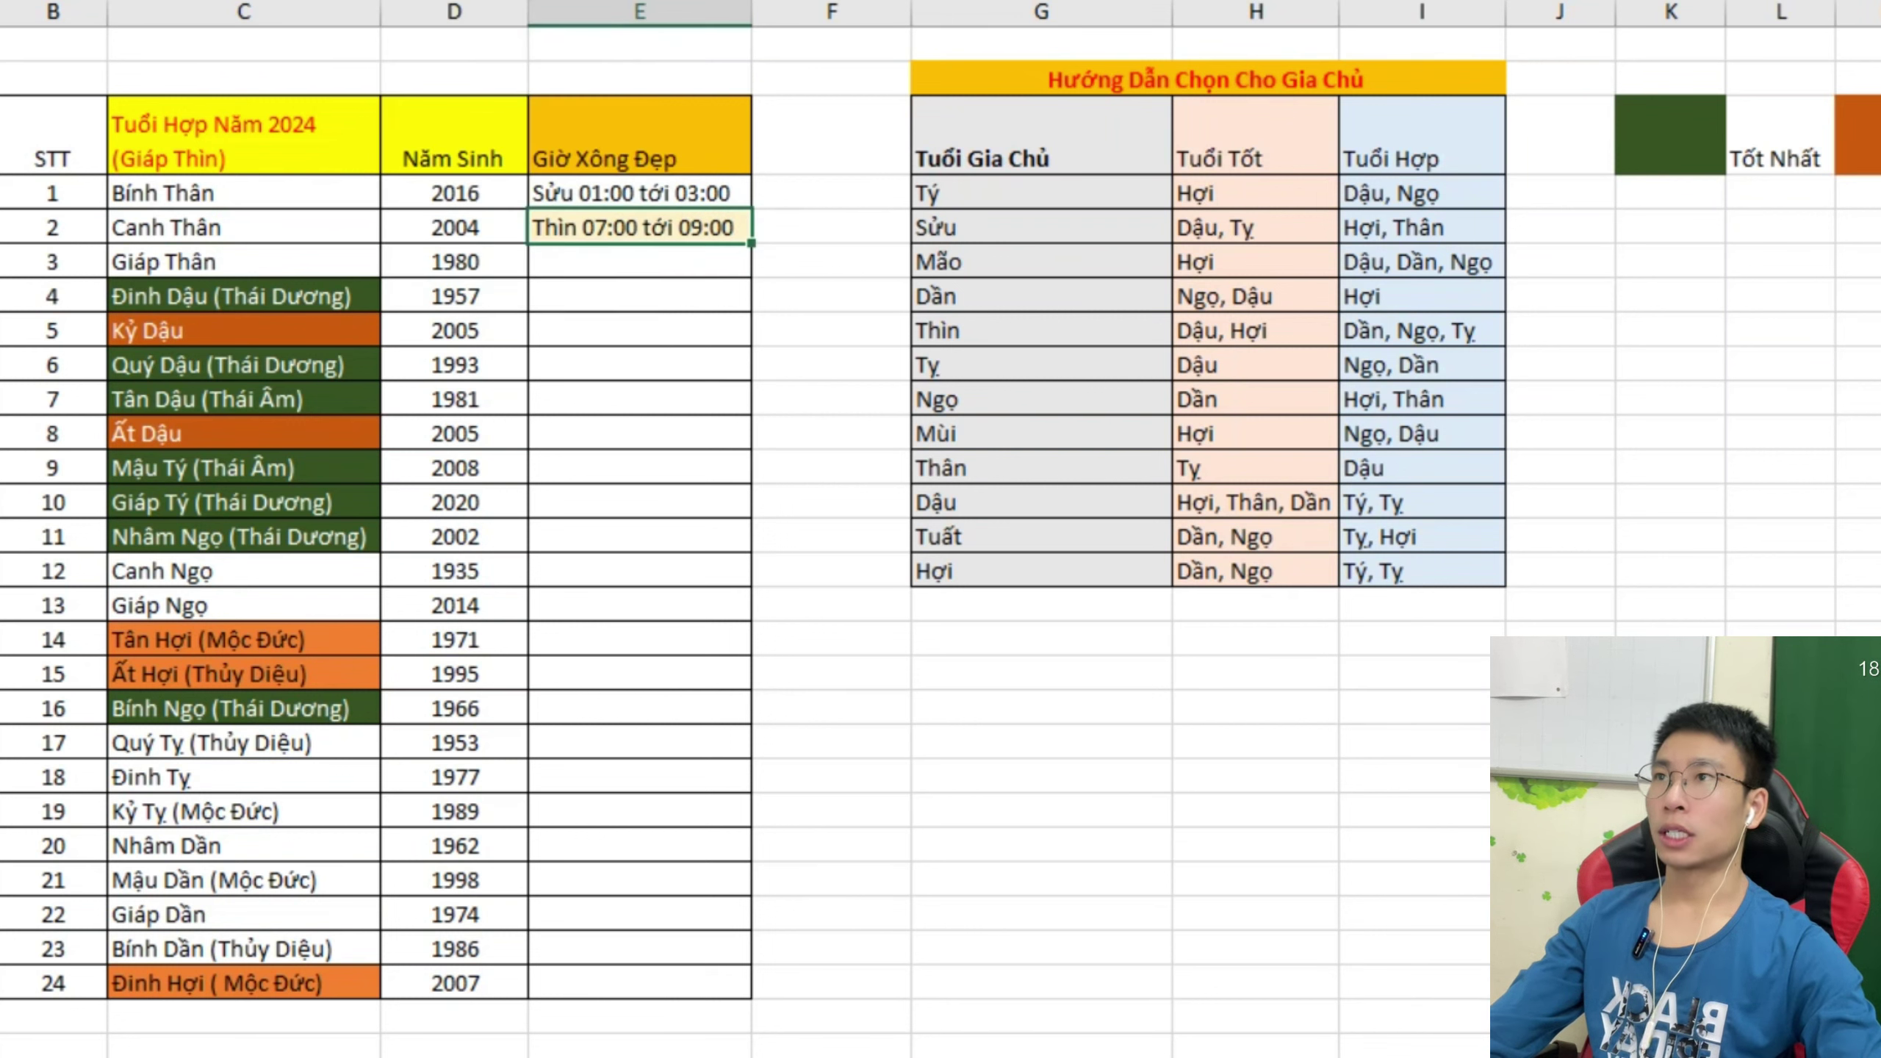
{"action": "left_click", "coordinate": [639, 399]}
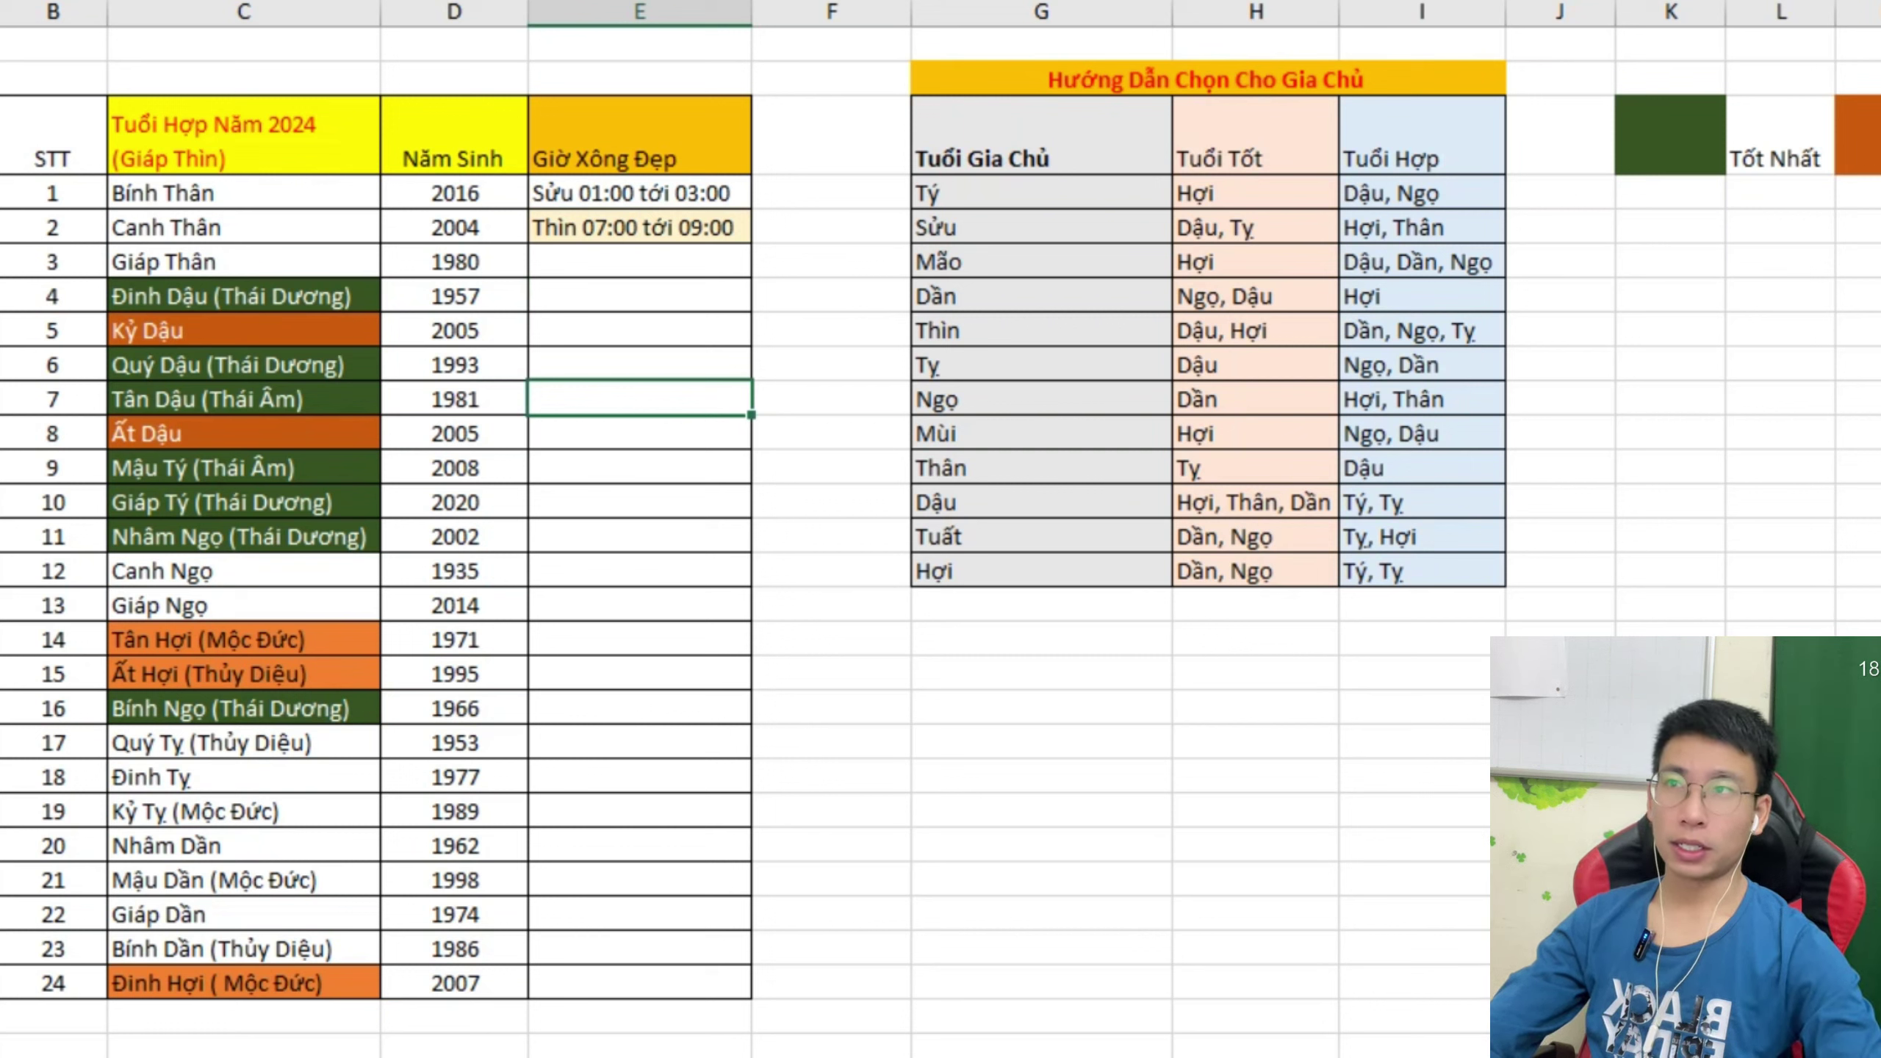
{"action": "left_click", "coordinate": [640, 364]}
{"action": "left_click", "coordinate": [831, 330]}
{"action": "left_click", "coordinate": [831, 137]}
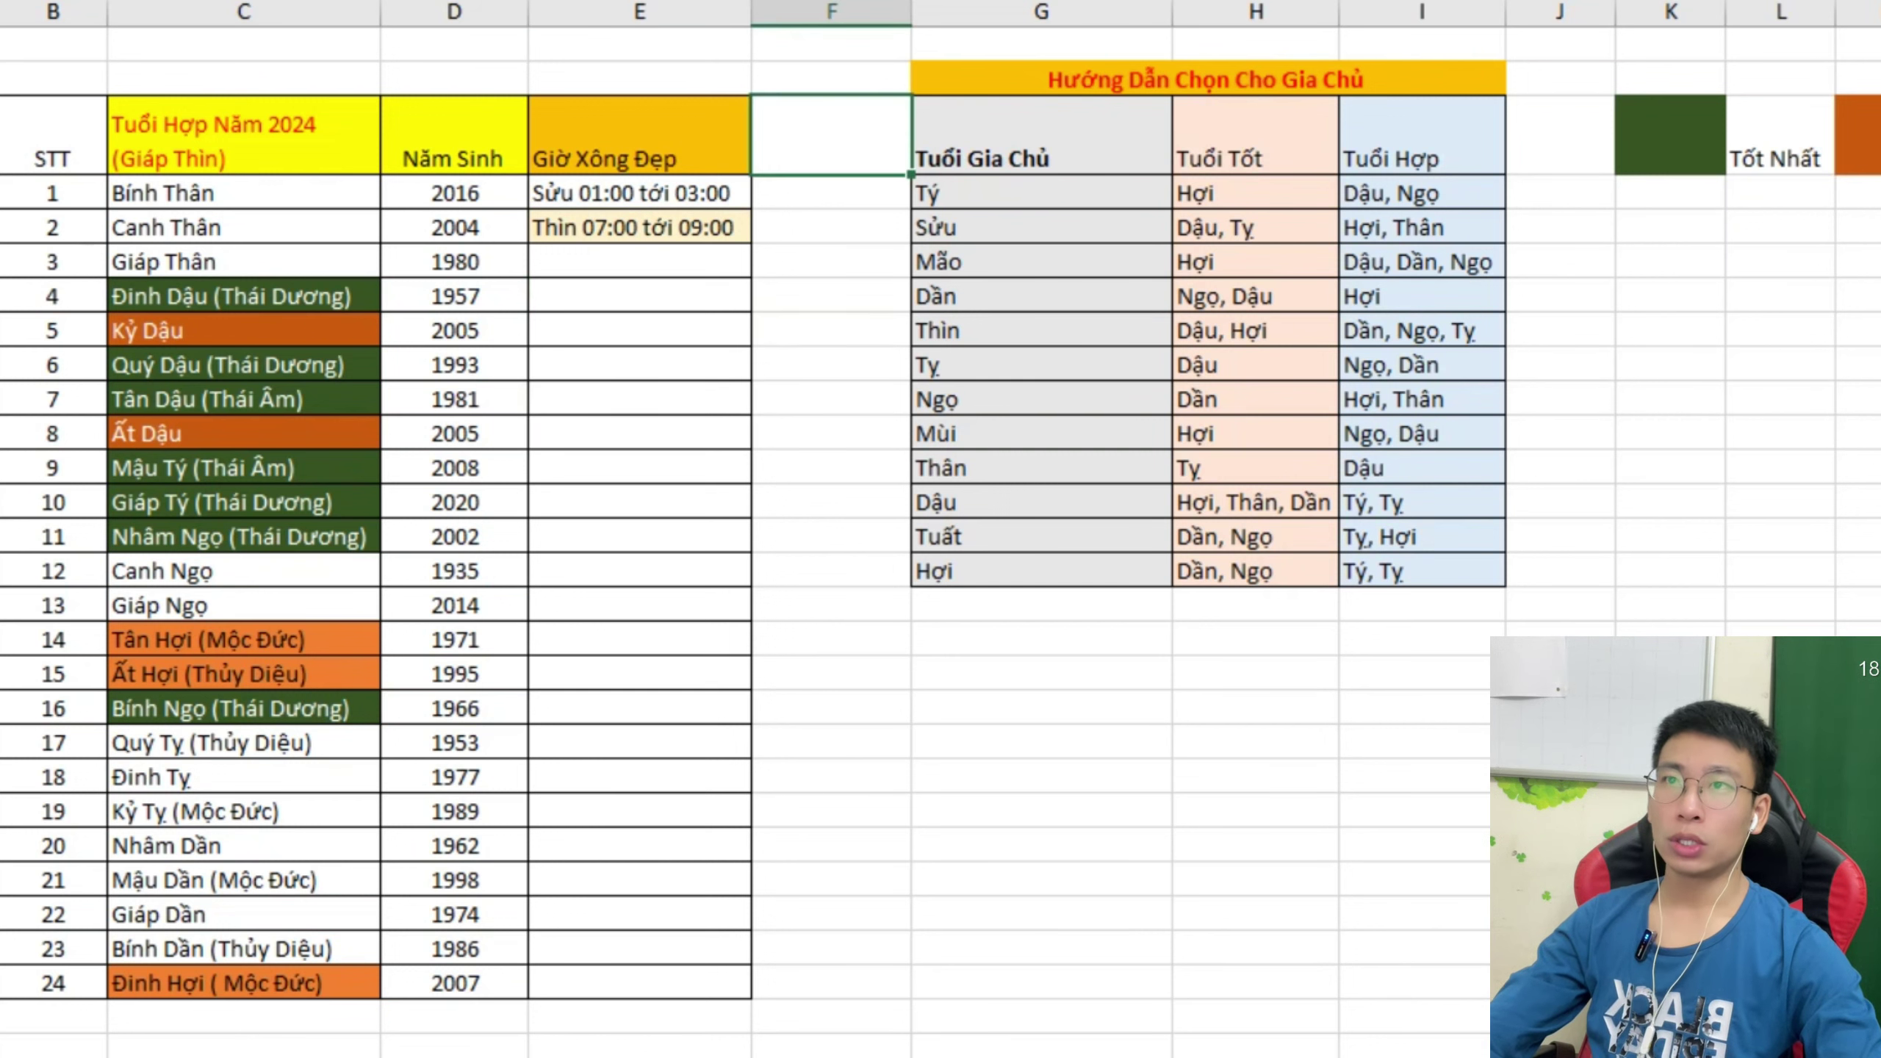
Select the entire sheet row directly below entry 24 of the compatible-age list.
{"action": "left_click", "coordinate": [831, 570]}
{"action": "left_click", "coordinate": [831, 742]}
{"action": "left_click", "coordinate": [831, 948]}
{"action": "key", "text": "Down"}
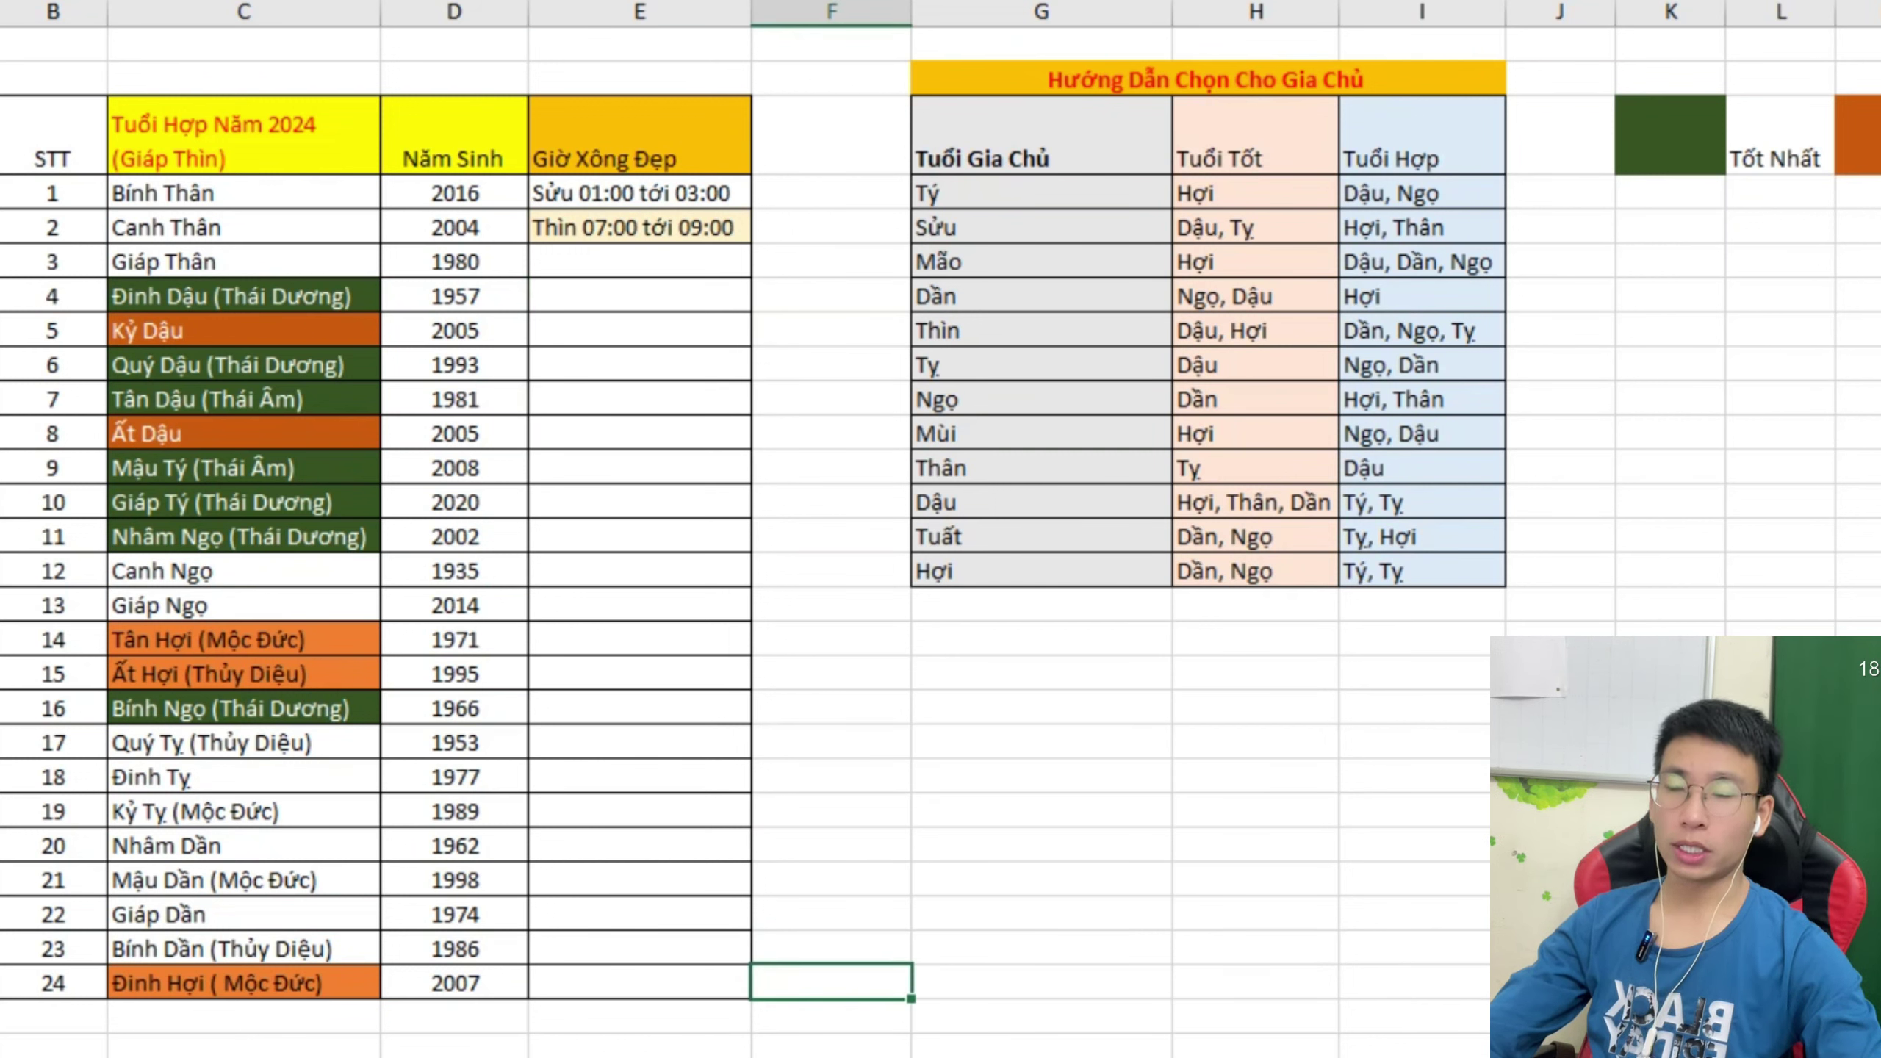
{"action": "left_click", "coordinate": [2, 1016]}
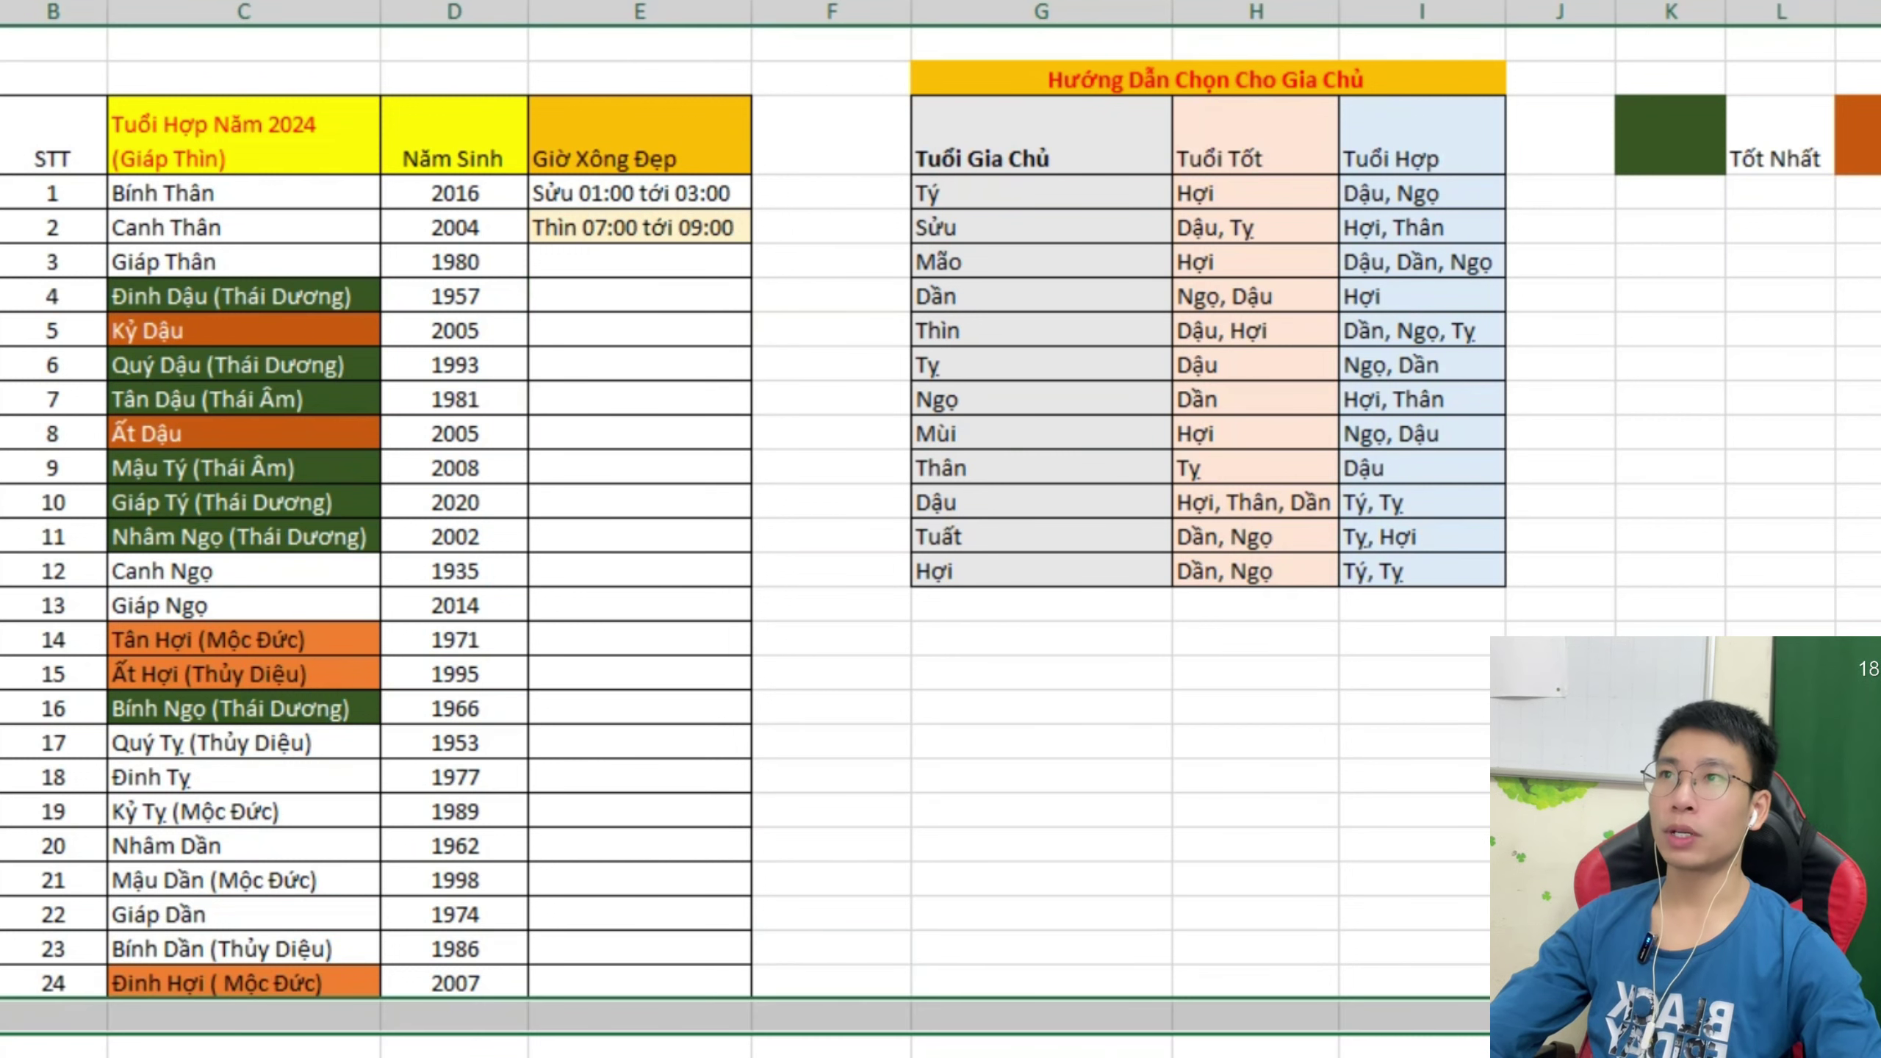